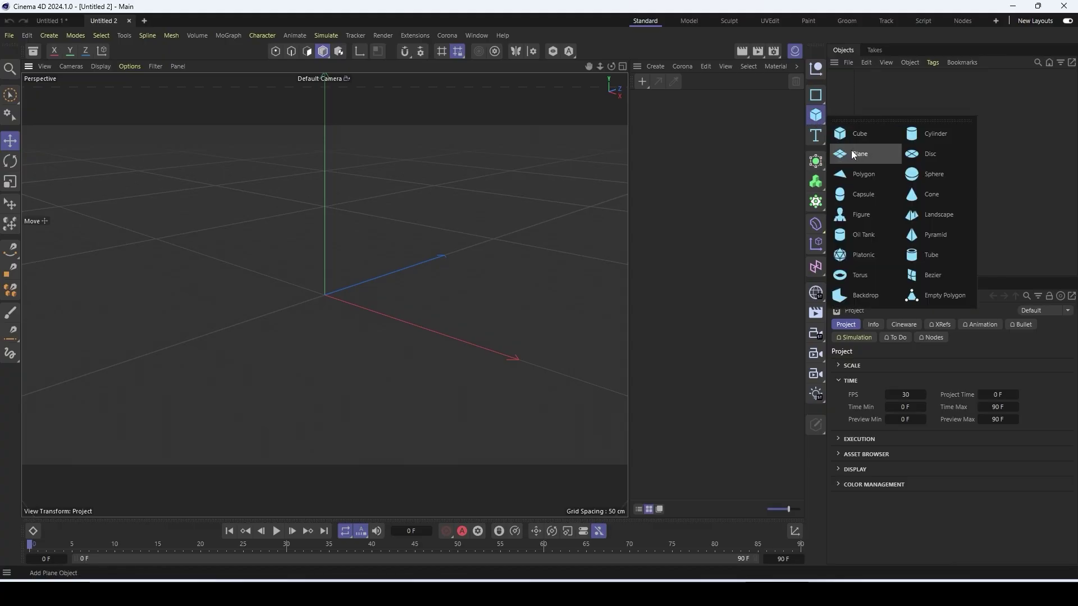
Add a plane object and set its height to 600 cm
left_click(854, 156)
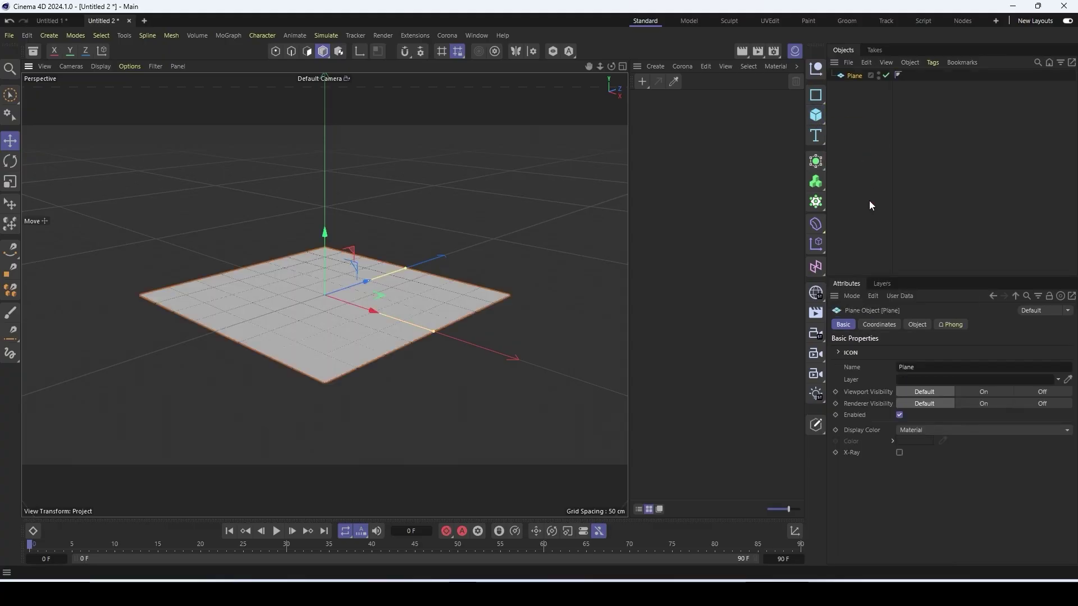
left_click(913, 326)
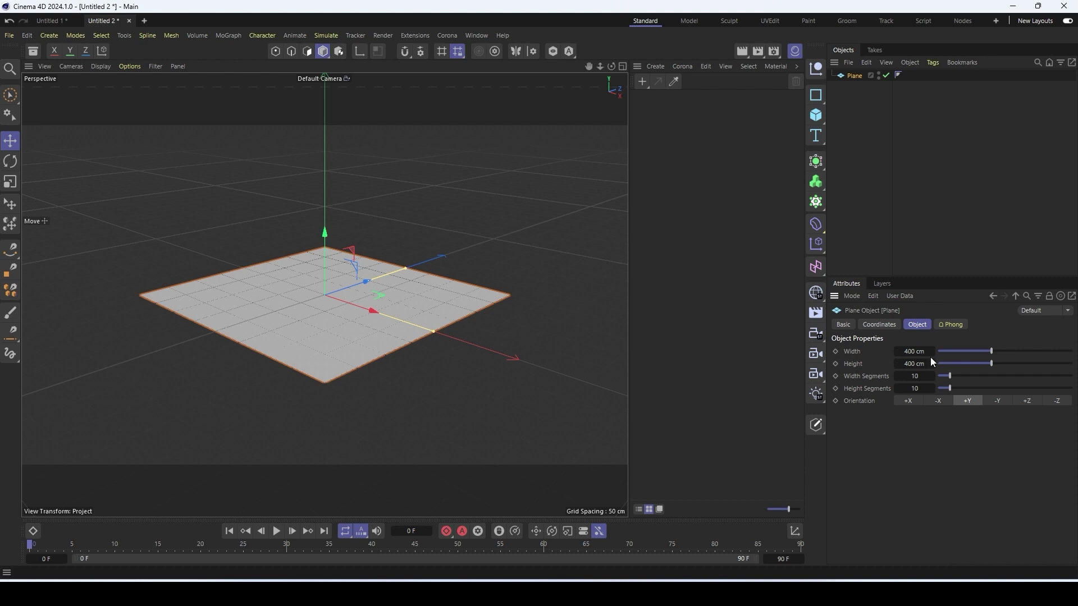
left_click(912, 366)
type("600")
key("Return")
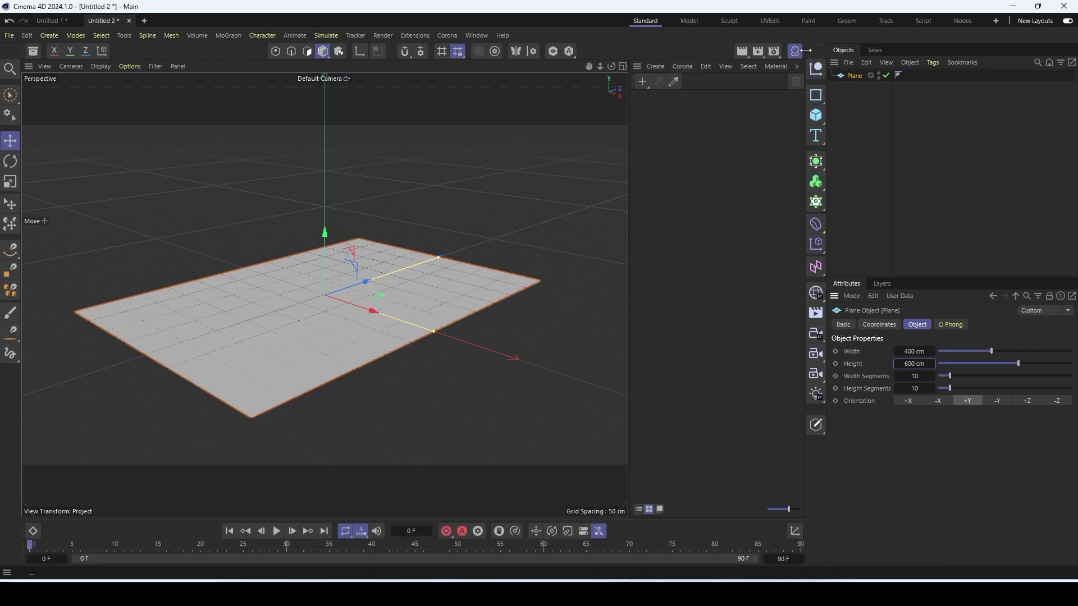
Create a Corona Physical material and load DSC_0377.JPG as its base layer color texture without copying the image to the project
left_click(687, 68)
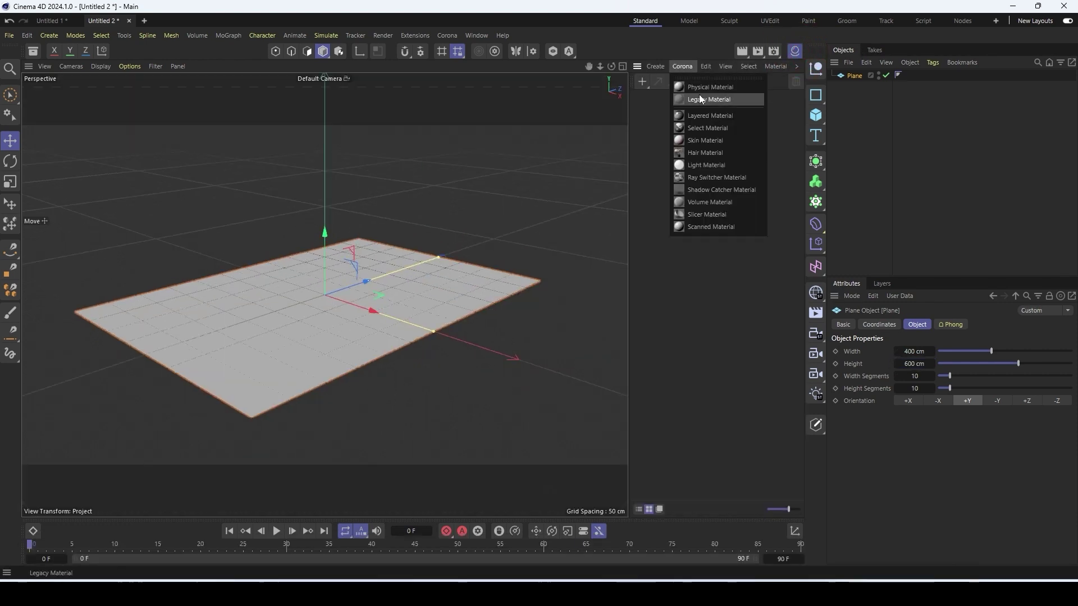
left_click(701, 88)
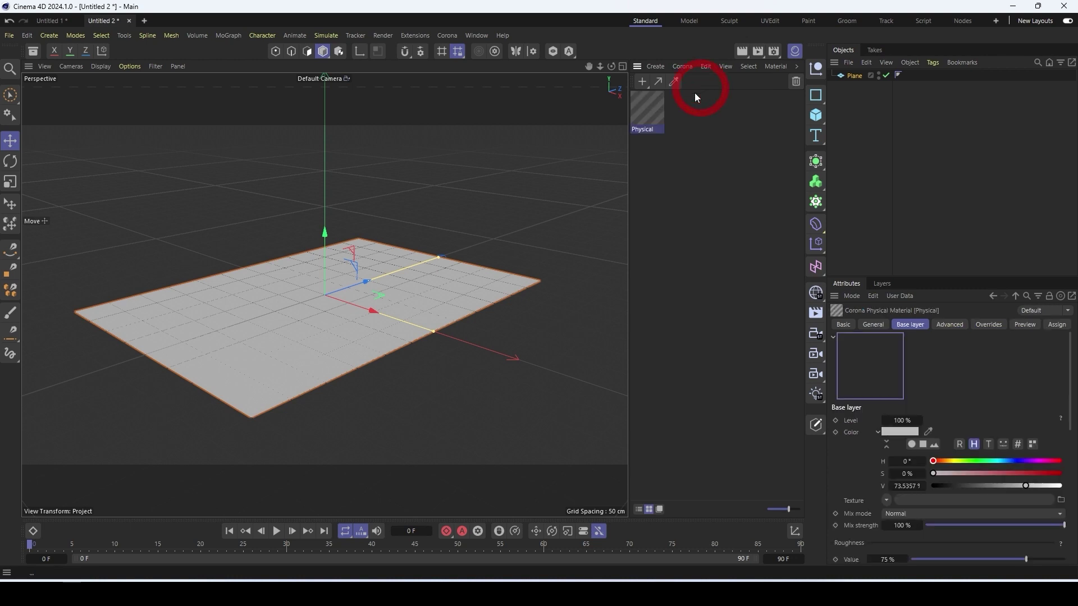
double_click(651, 111)
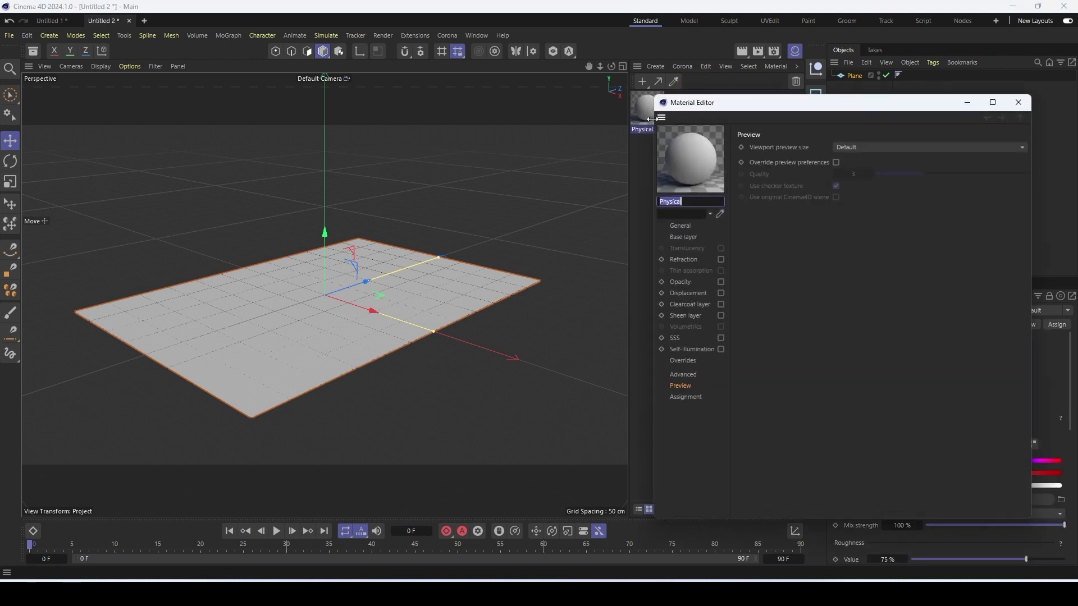
left_click(679, 238)
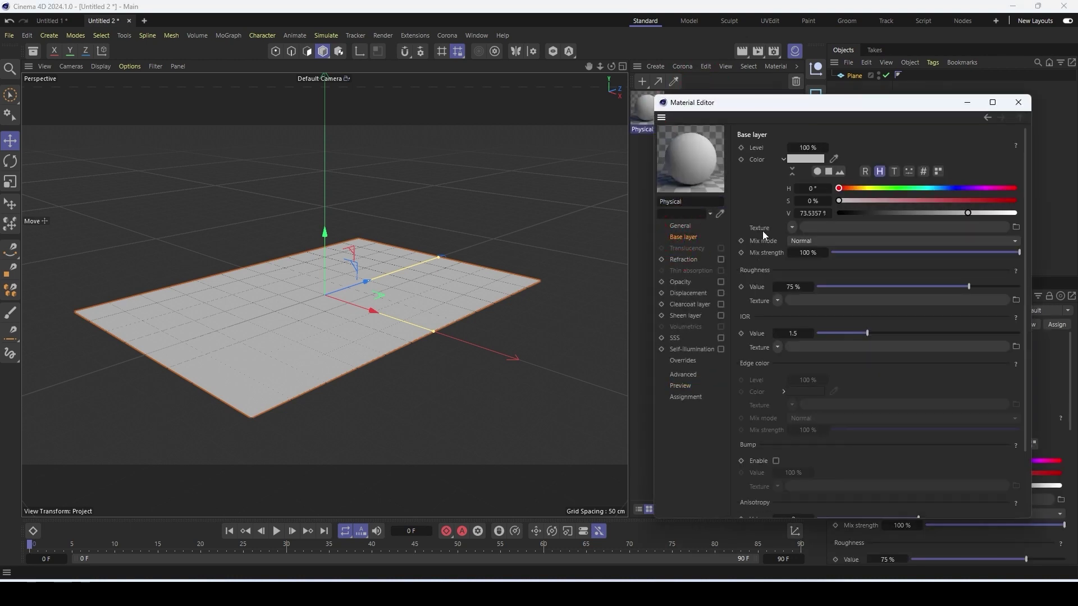
left_click(1016, 228)
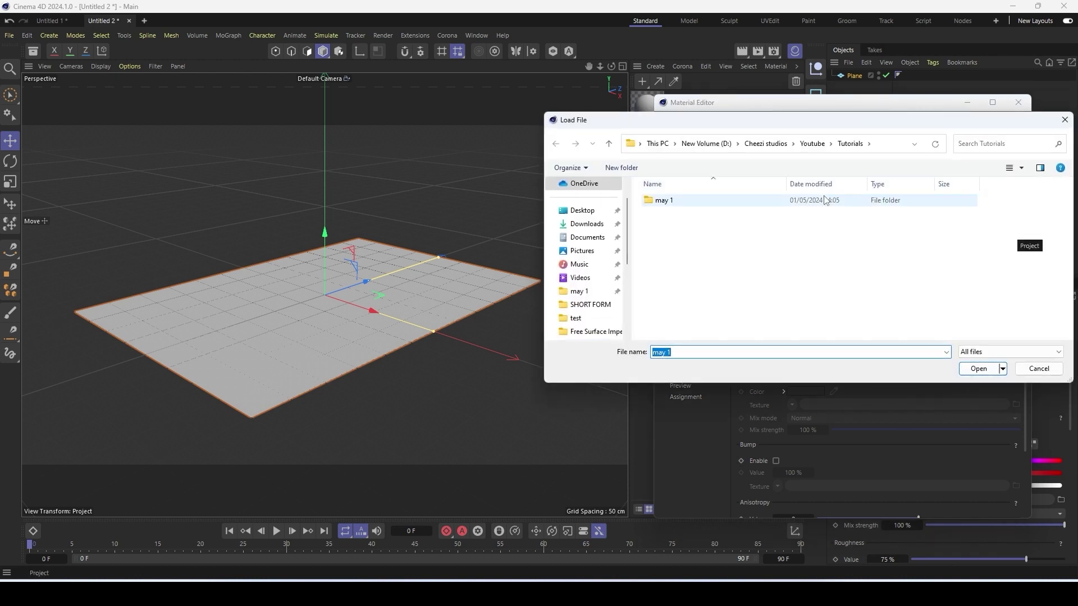
double_click(1049, 221)
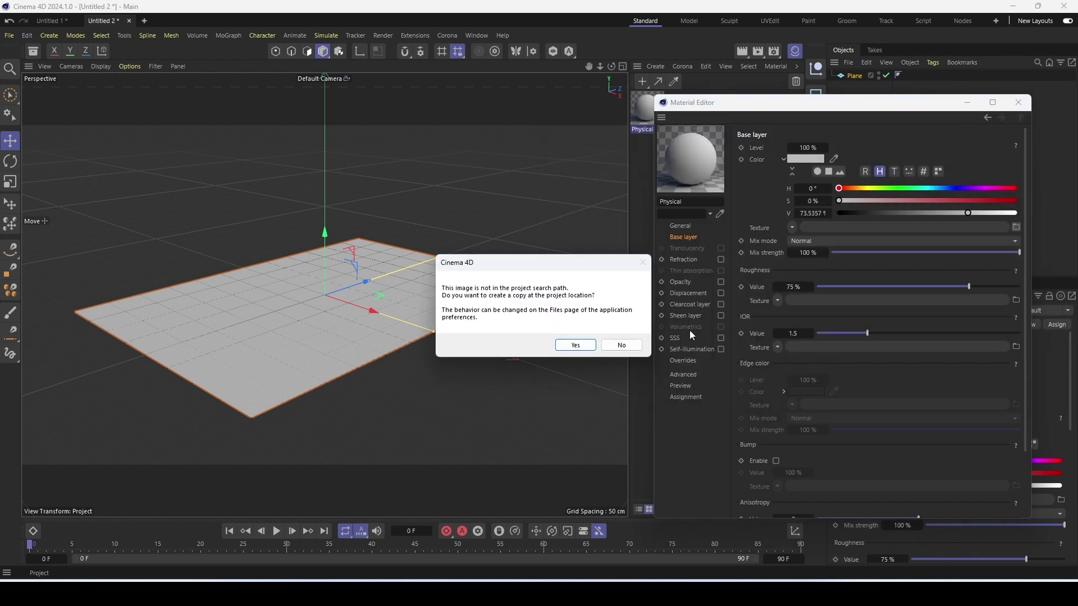
left_click(623, 348)
Set the material's viewport preview size to 4096x4096 and close the Material Editor
left_click(682, 385)
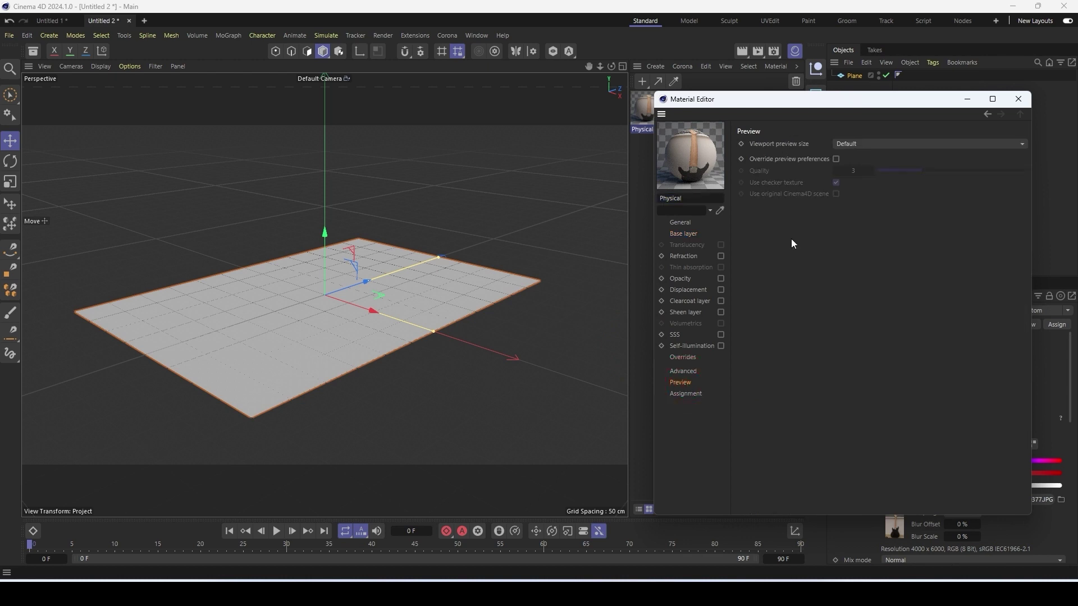
left_click(860, 144)
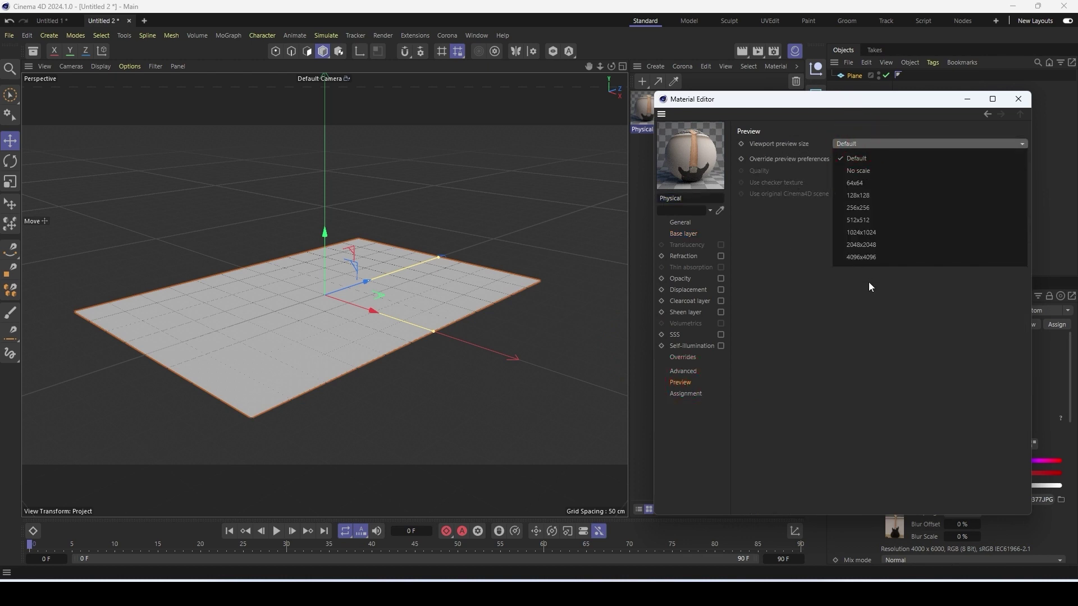
left_click(864, 257)
left_click(1017, 101)
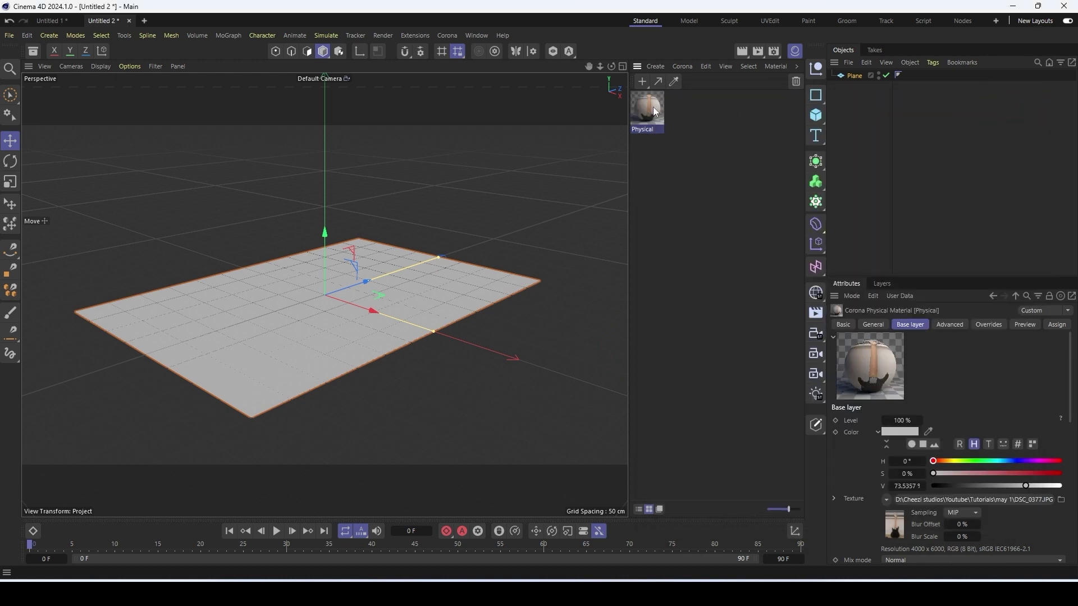
Apply the guitar photo material to the plane
left_click_drag(656, 110, 412, 276)
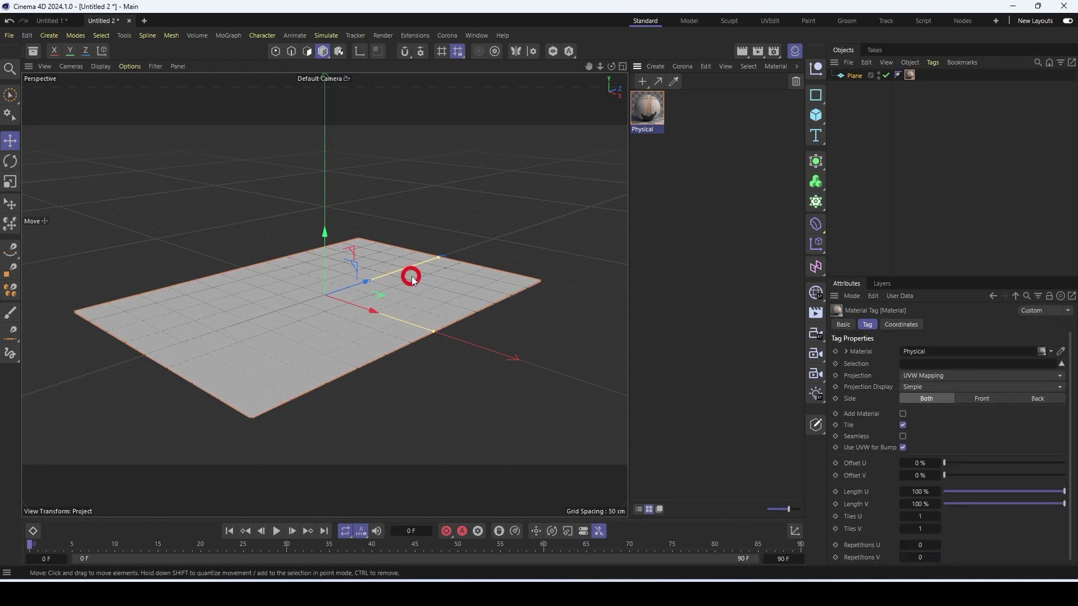
key("ctrl+z")
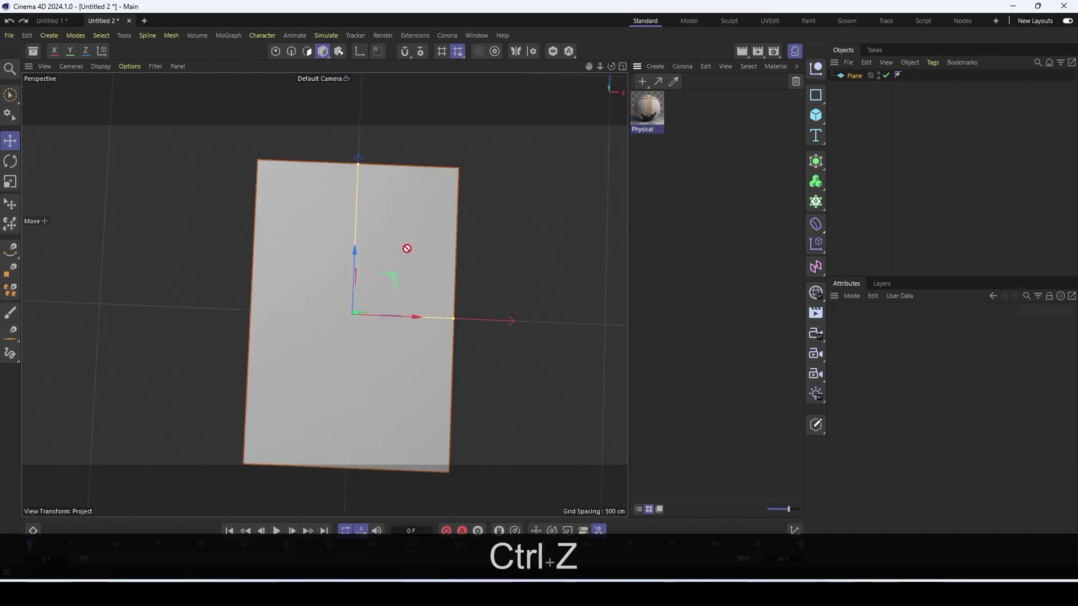
key("alt+1")
scroll(366, 367, "down", 2)
left_click_drag(396, 373, 353, 346)
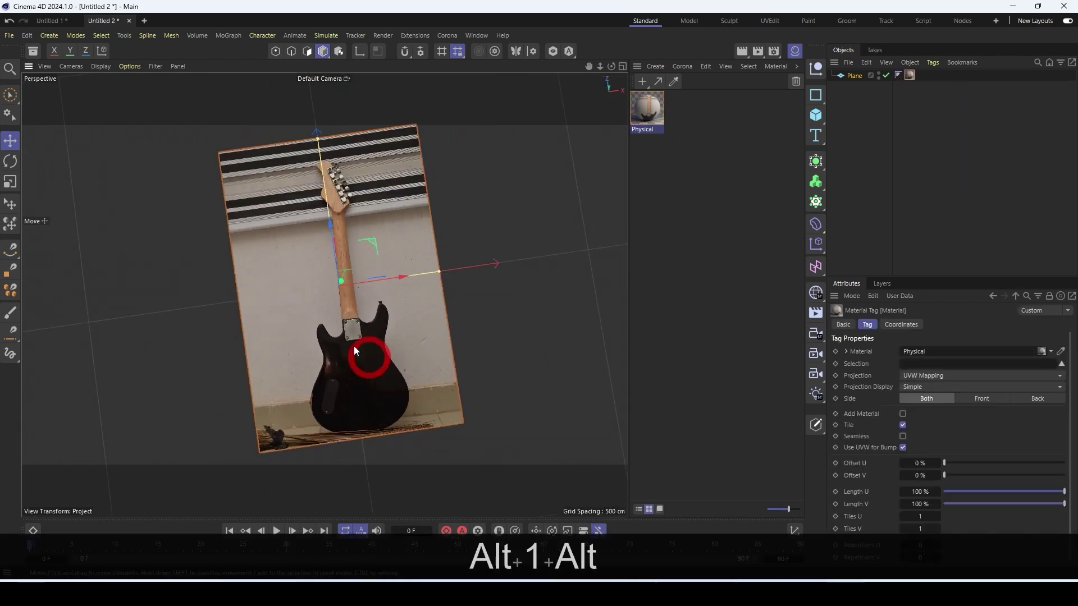
Rotate the plane upright to a 90° pitch so the guitar photo faces the front
scroll(352, 343, "up", 6)
scroll(356, 287, "down", 8)
key("r")
scroll(360, 286, "up", 5)
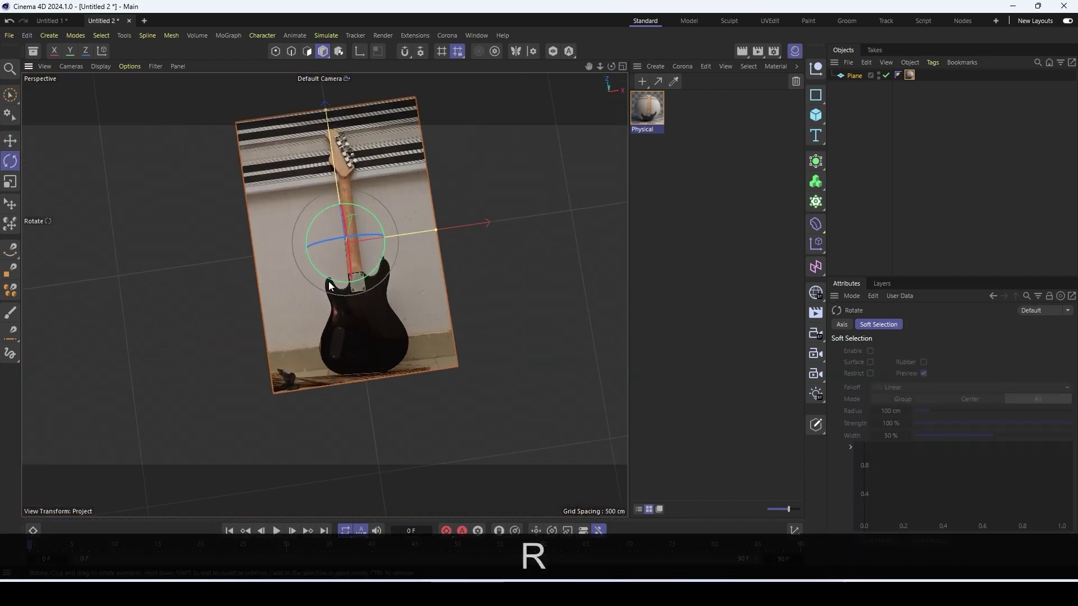
left_click_drag(326, 256, 286, 215, "alt")
scroll(355, 267, "down", 5, "shift")
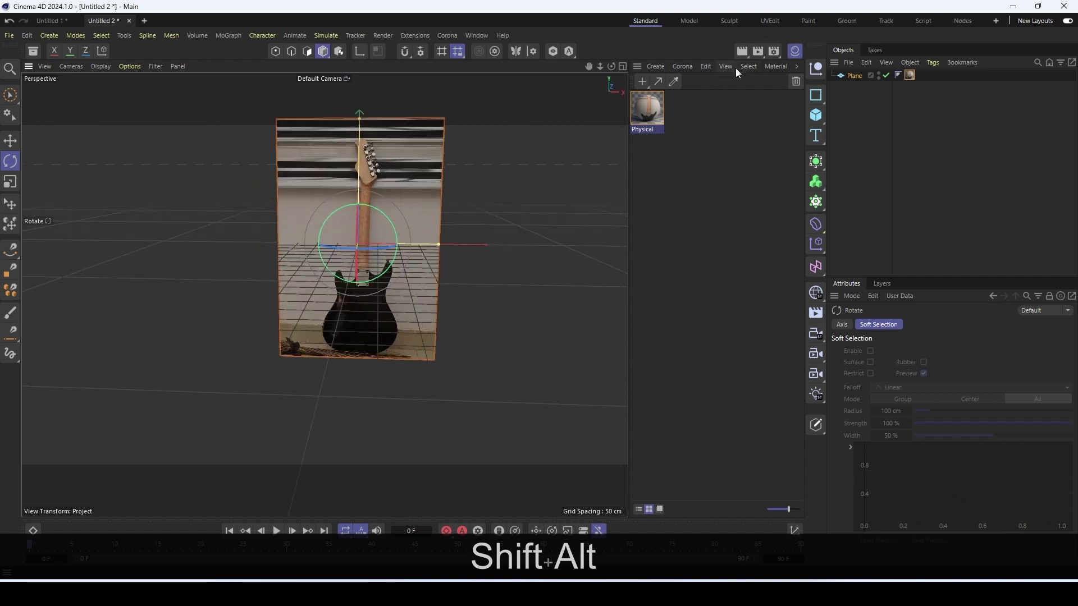
Hide the material manager and maximize the Front view
left_click(793, 52)
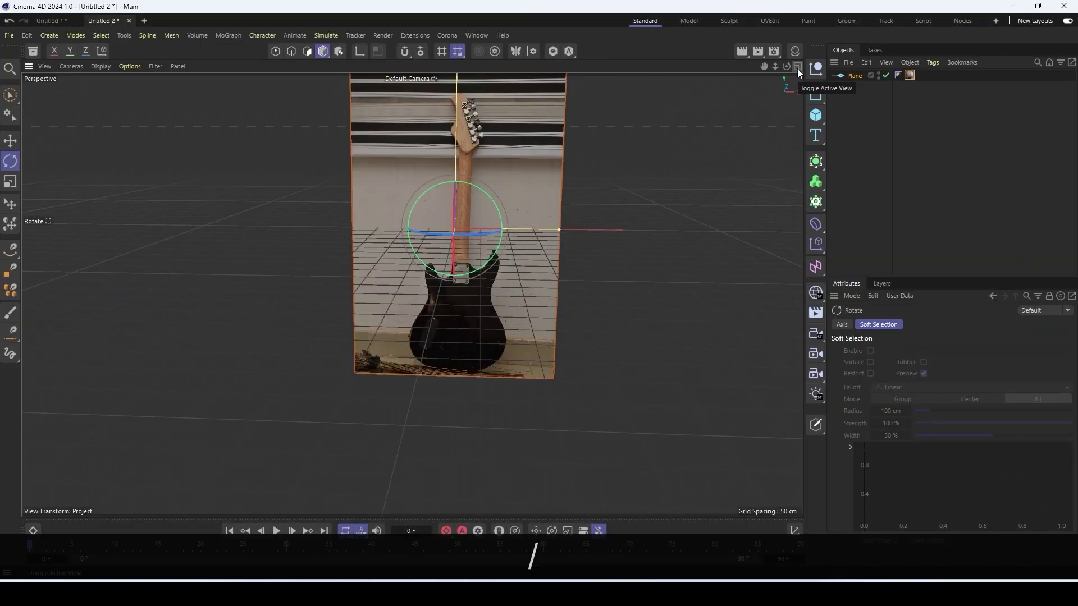
left_click(797, 67)
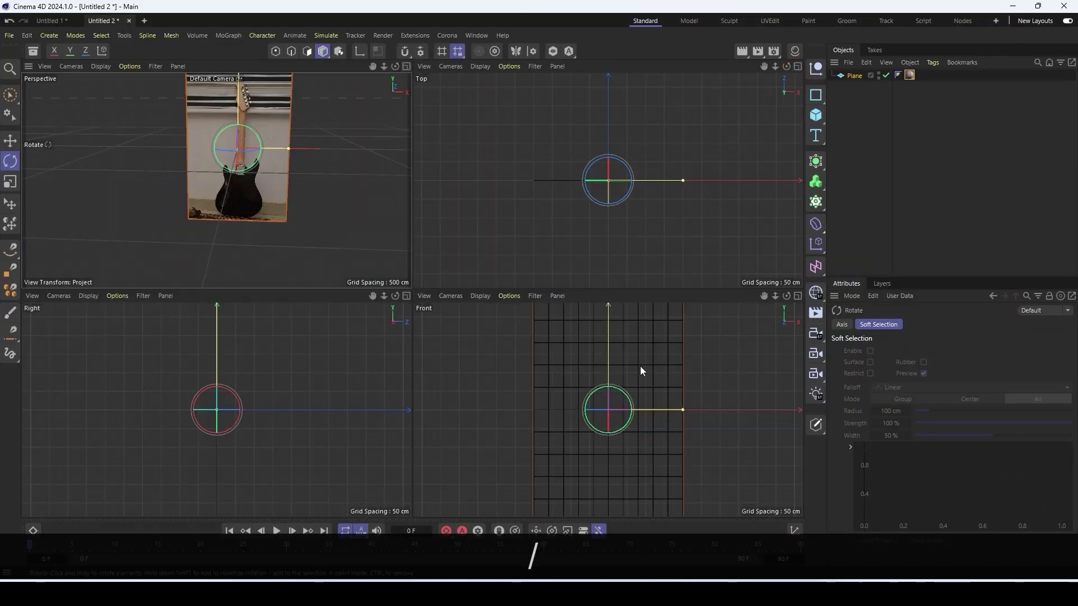
left_click(797, 296)
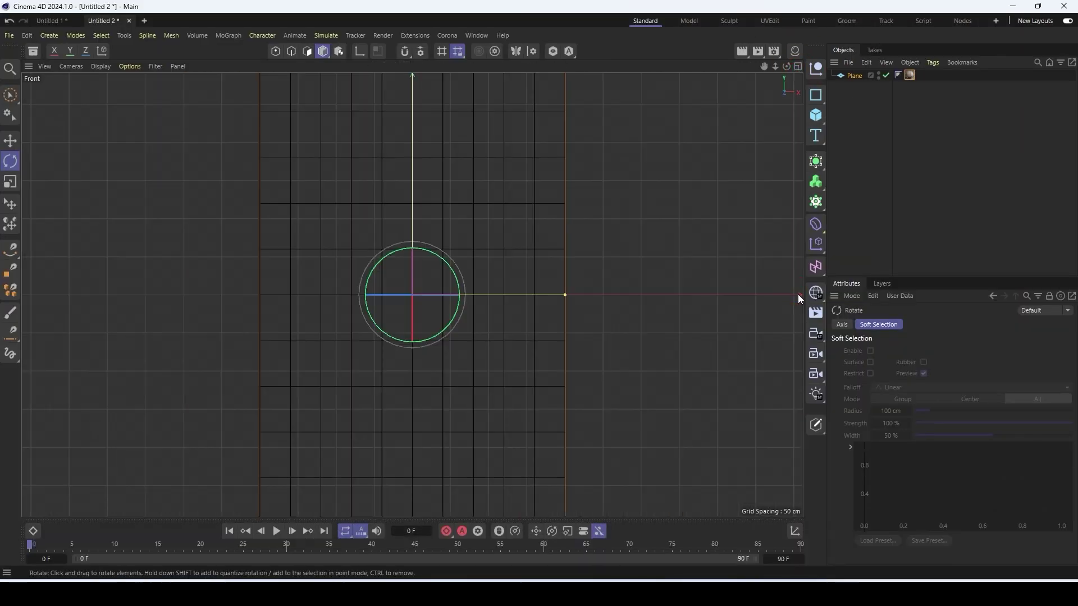
Set the Front view's display to Gouraud Shading (Lines) to show the guitar photo
left_click(101, 67)
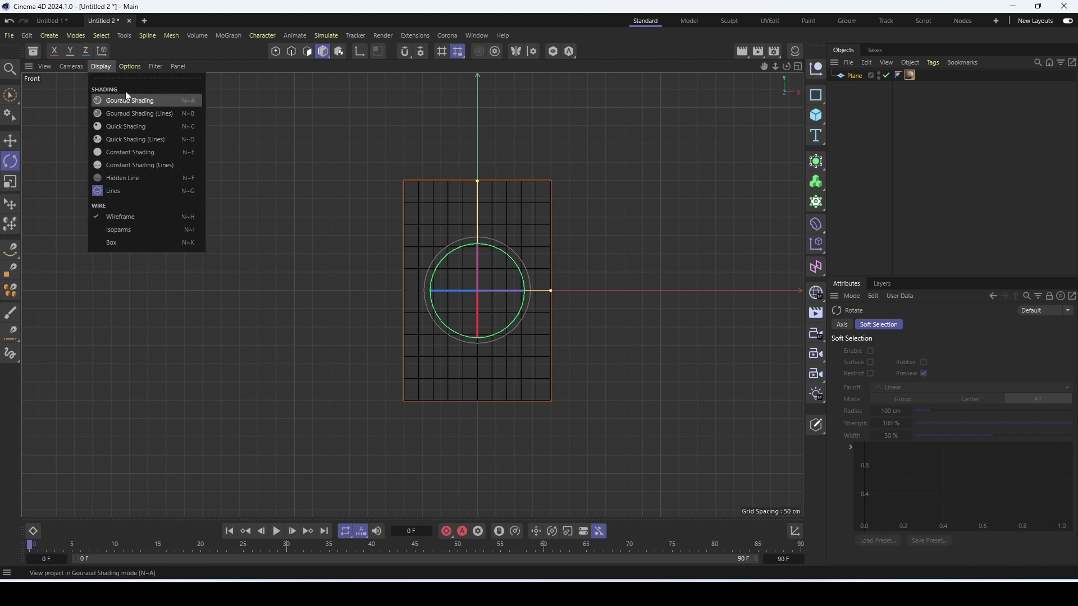
left_click(139, 114)
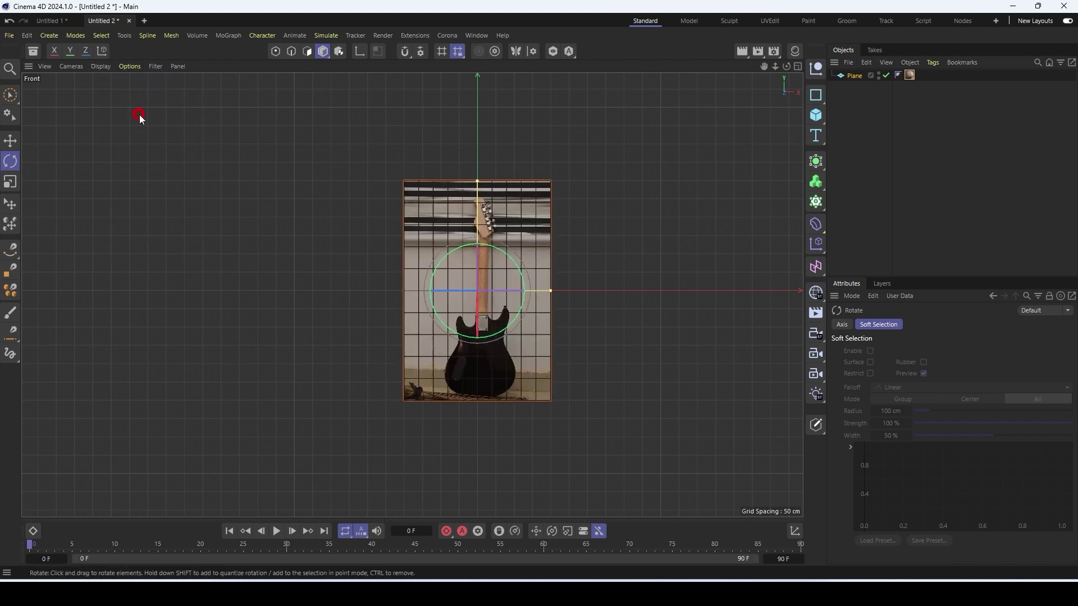
scroll(529, 328, "up", 5)
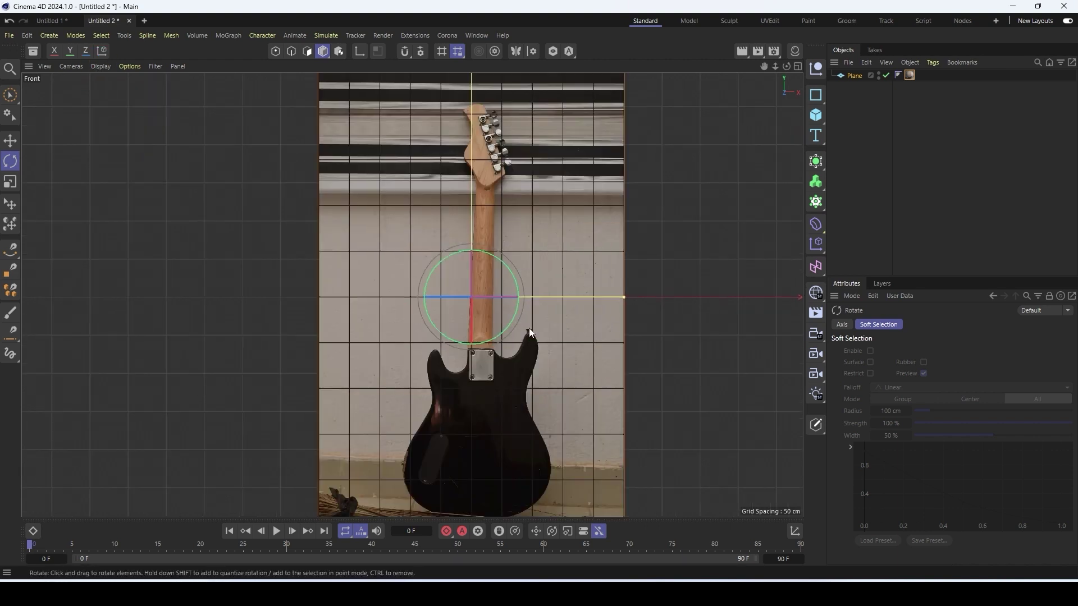
scroll(493, 298, "down", 5)
scroll(536, 302, "up", 4)
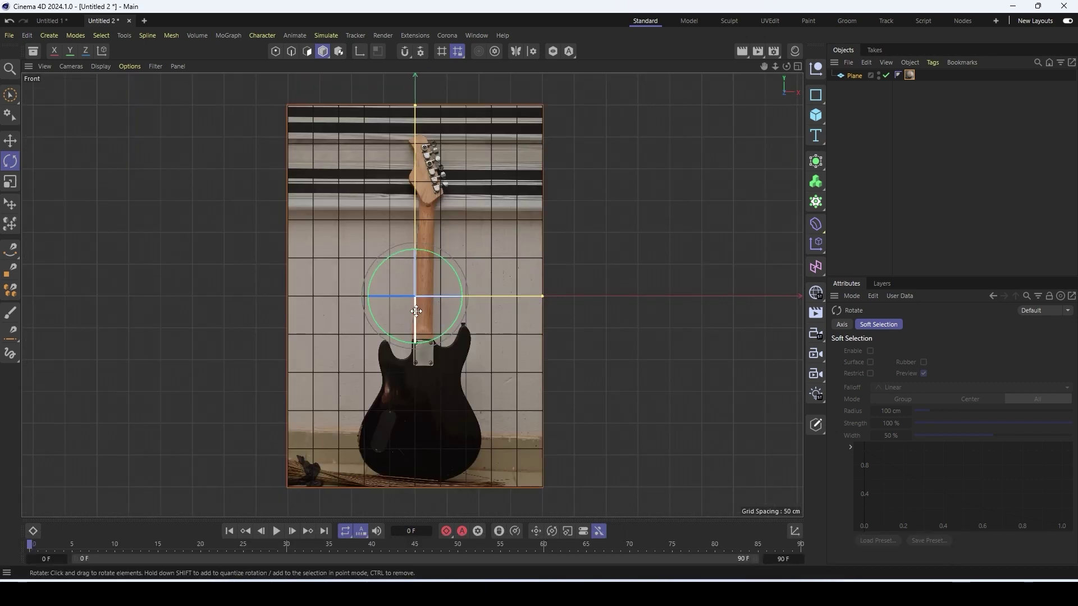
Switch to point mode and set the plane's Z position to 10 cm
key("Return")
scroll(427, 175, "up", 3)
scroll(427, 178, "down", 3)
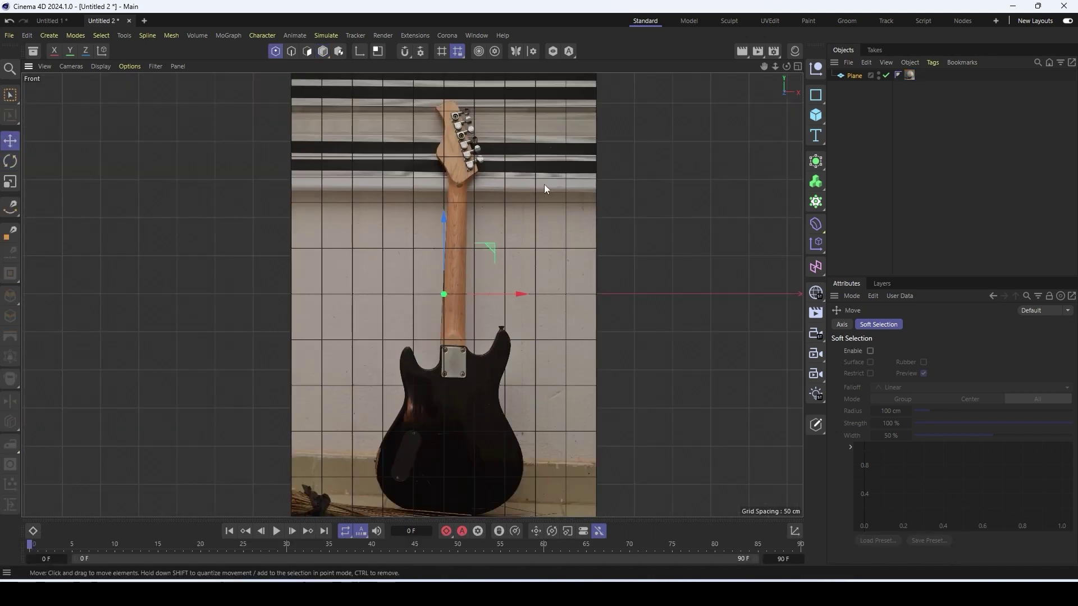
left_click(848, 76)
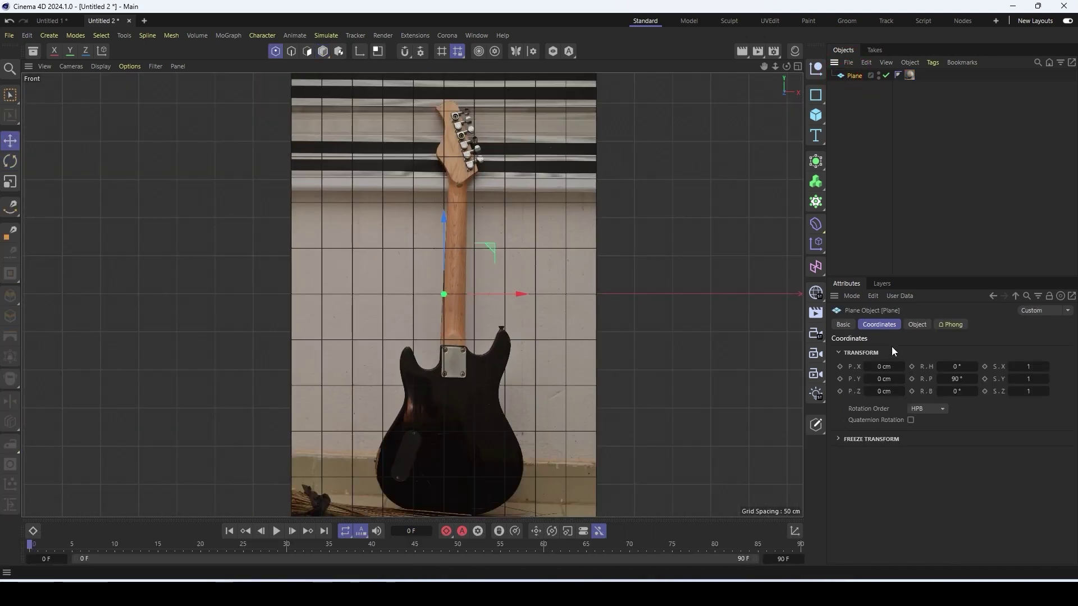
left_click(883, 393)
type("10")
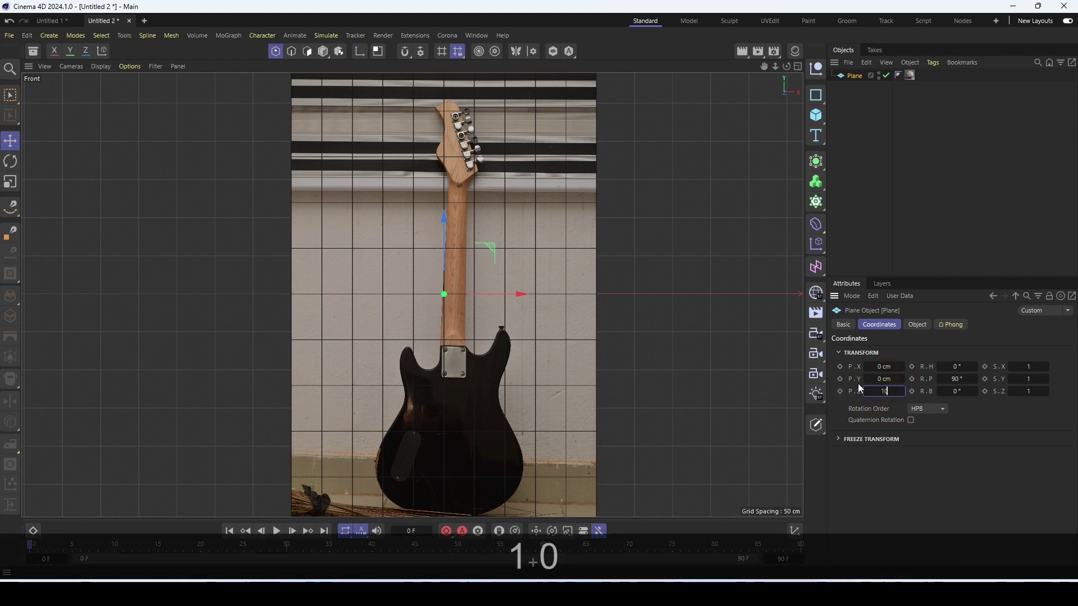
key("Return")
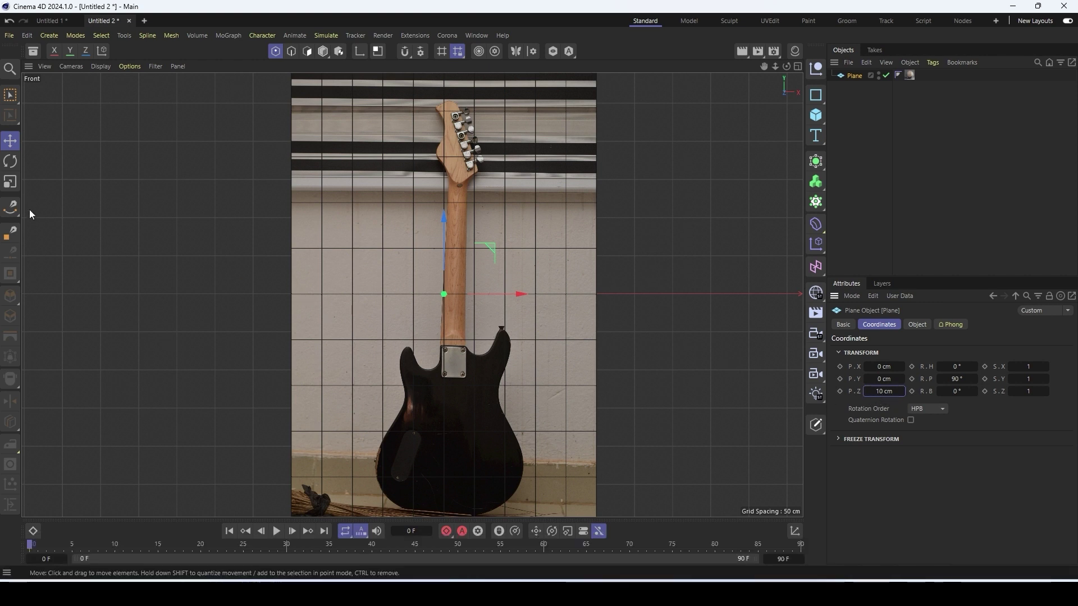
Start a Bezier spline with the Spline Pen, placing a vertically tangent first point on the outer edge of the guitar's left horn
left_click(11, 212)
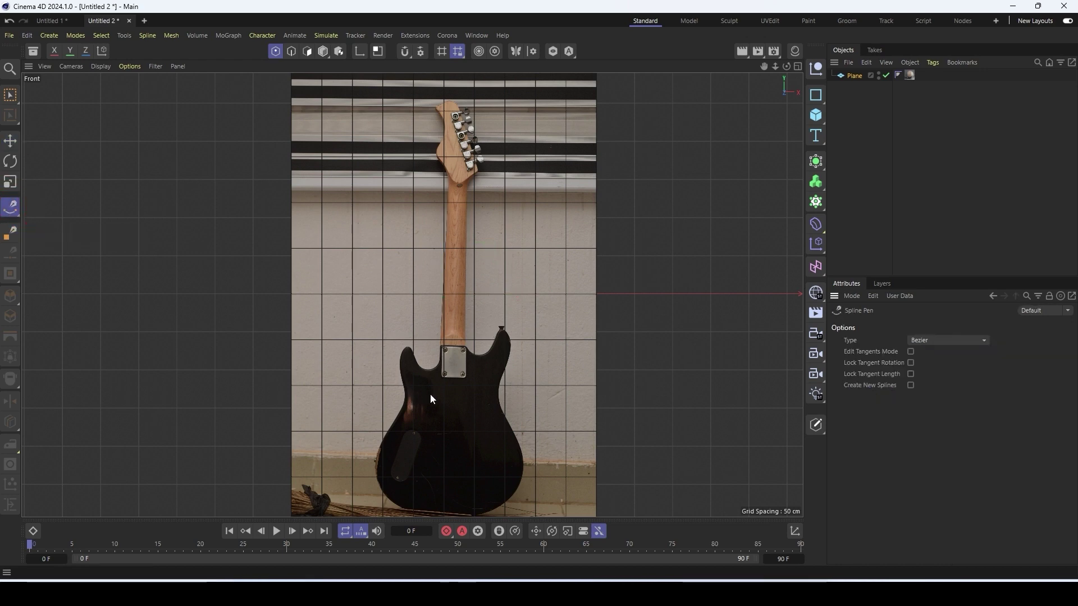
scroll(439, 348, "up", 6)
scroll(453, 359, "up", 3)
key("1")
left_click_drag(467, 385, 414, 319)
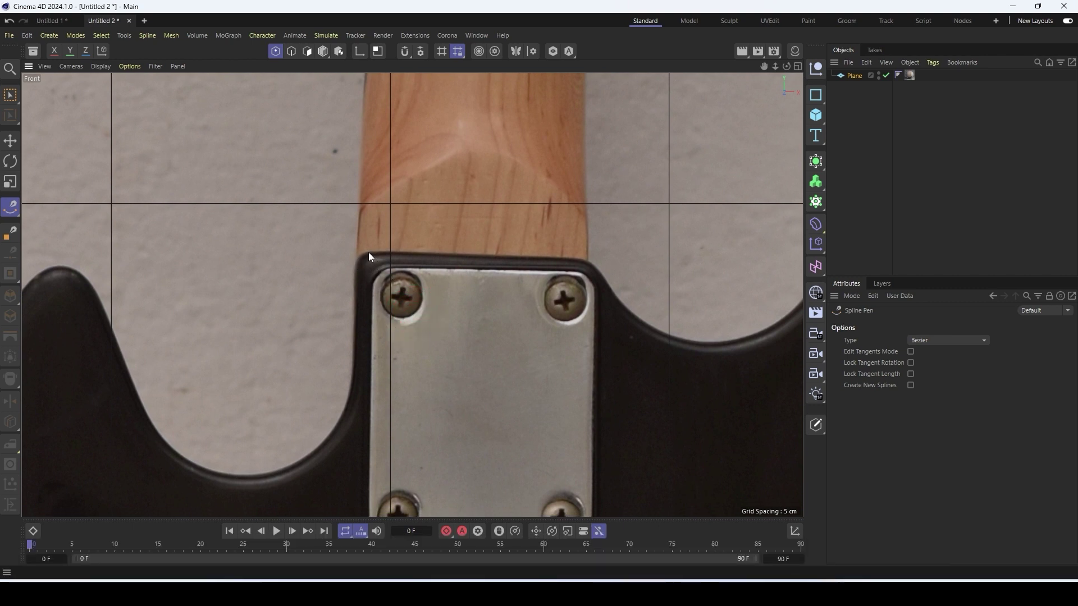
key("1")
mouse_move(179, 268)
left_mouse_down()
mouse_move(238, 265)
mouse_move(425, 193)
left_mouse_up()
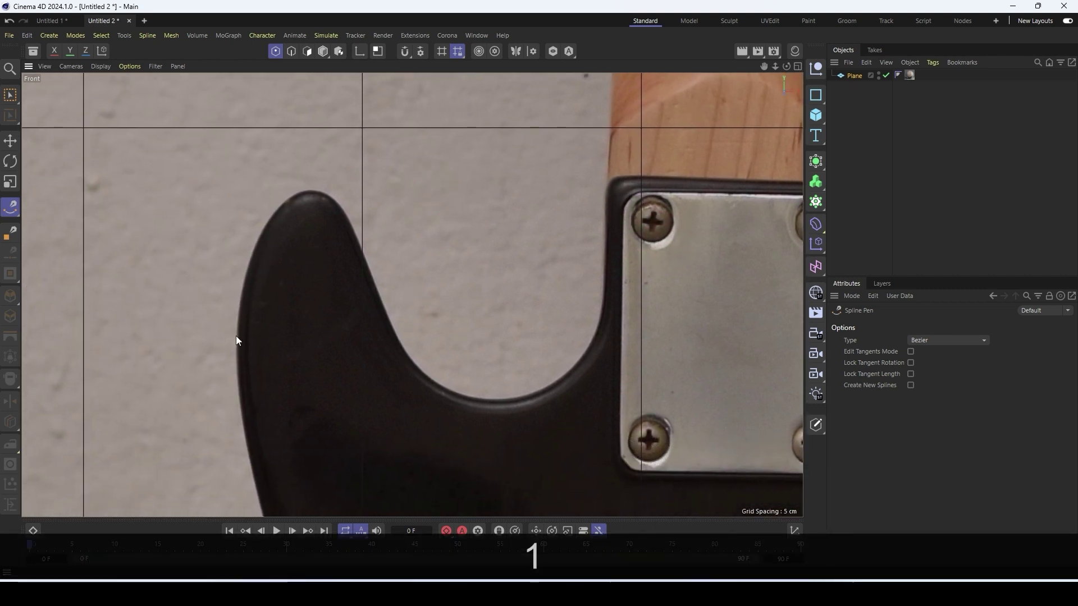
left_click_drag(236, 331, 235, 448)
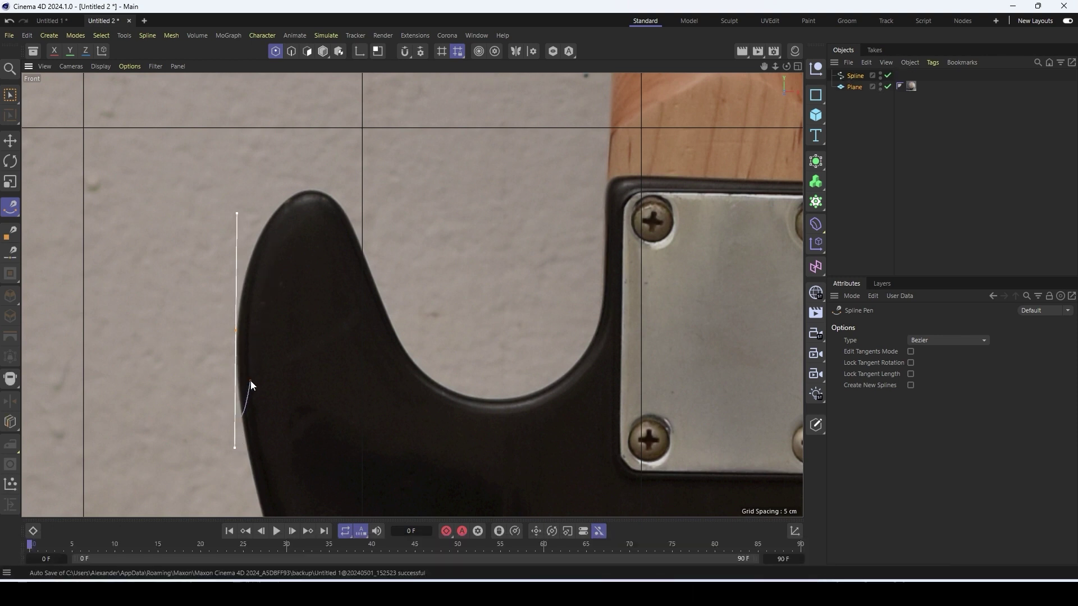
Extend the spline down the left side of the guitar body, placing a vertically tangent point at the widest part of the lower body
key("1")
left_click_drag(290, 423, 289, 155)
left_click_drag(307, 392, 410, 232)
key("1")
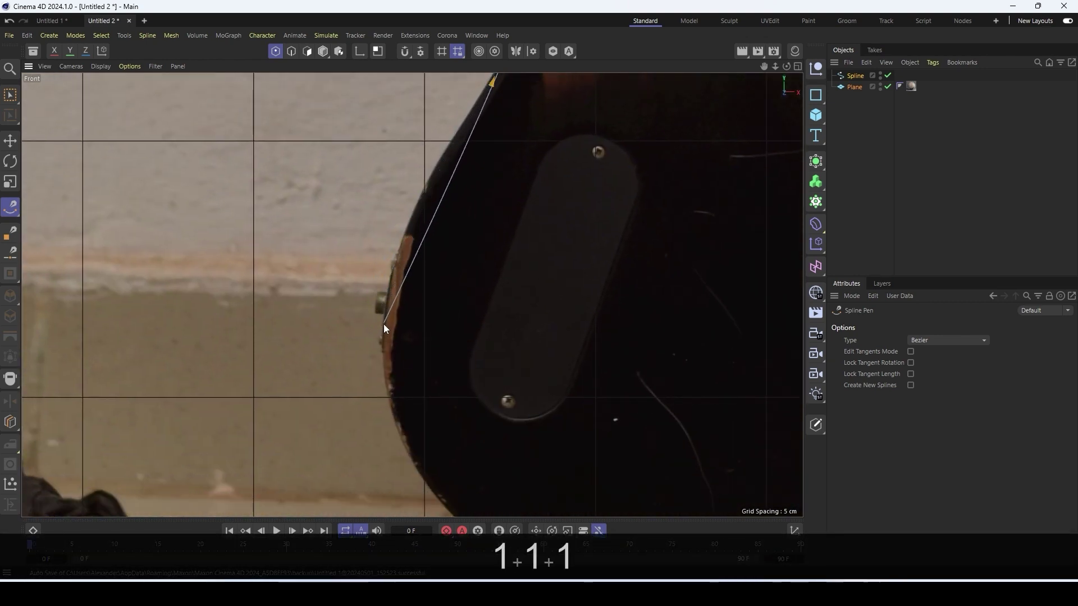
left_click_drag(383, 318, 382, 407)
key("ctrl+z")
left_click_drag(382, 344, 383, 446)
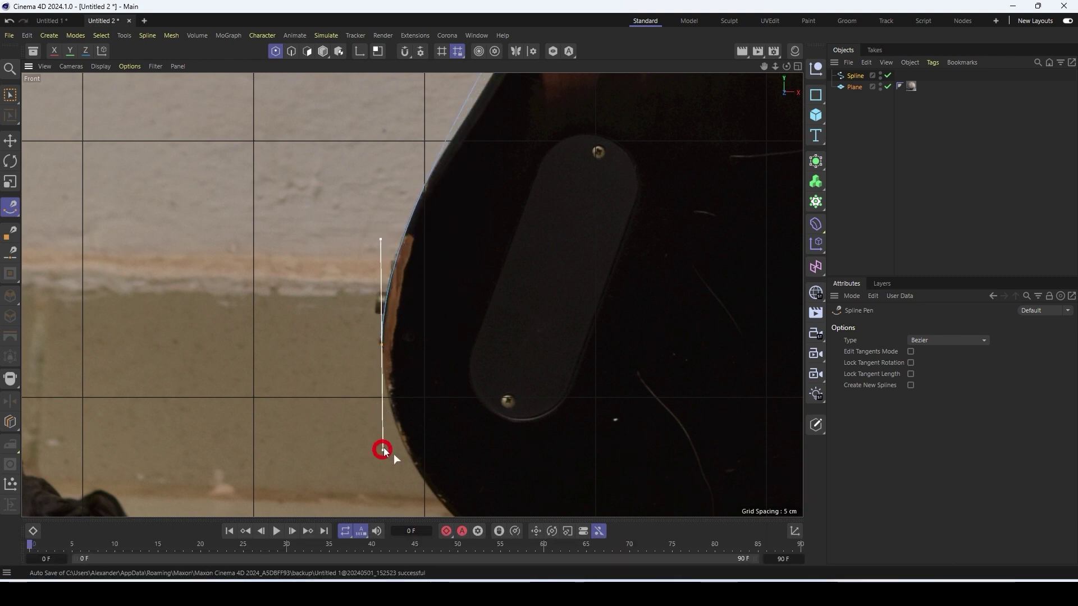
Extend the spline around the lower left curve, placing a near-horizontally tangent point on the guitar body's bottom edge
scroll(393, 454, "down", 4)
left_click_drag(502, 499, 474, 384)
scroll(473, 384, "up", 7)
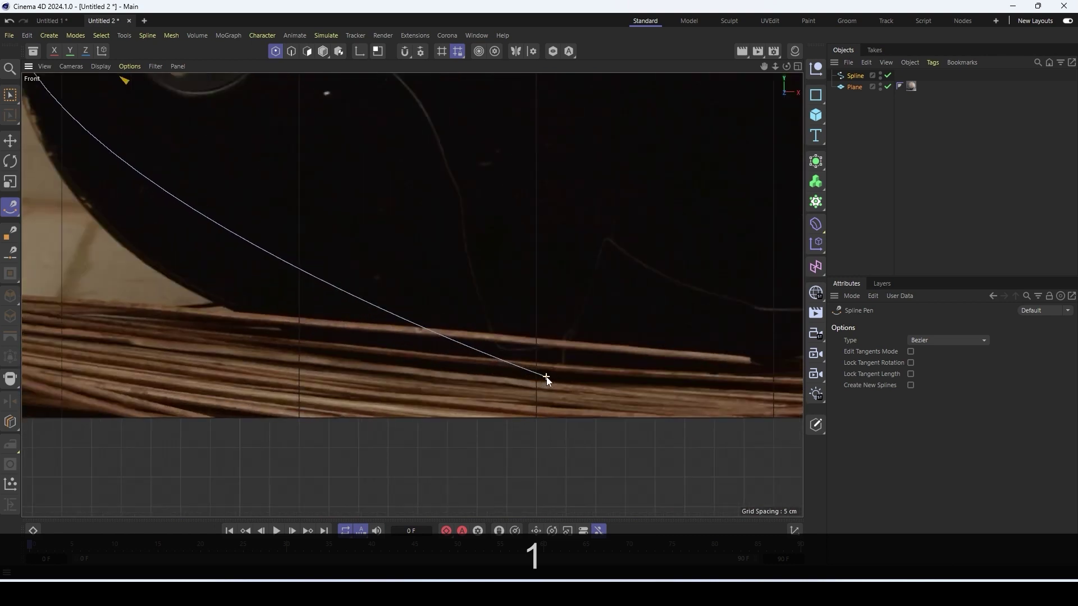
scroll(570, 376, "down", 5)
scroll(583, 378, "up", 4)
left_click(582, 379)
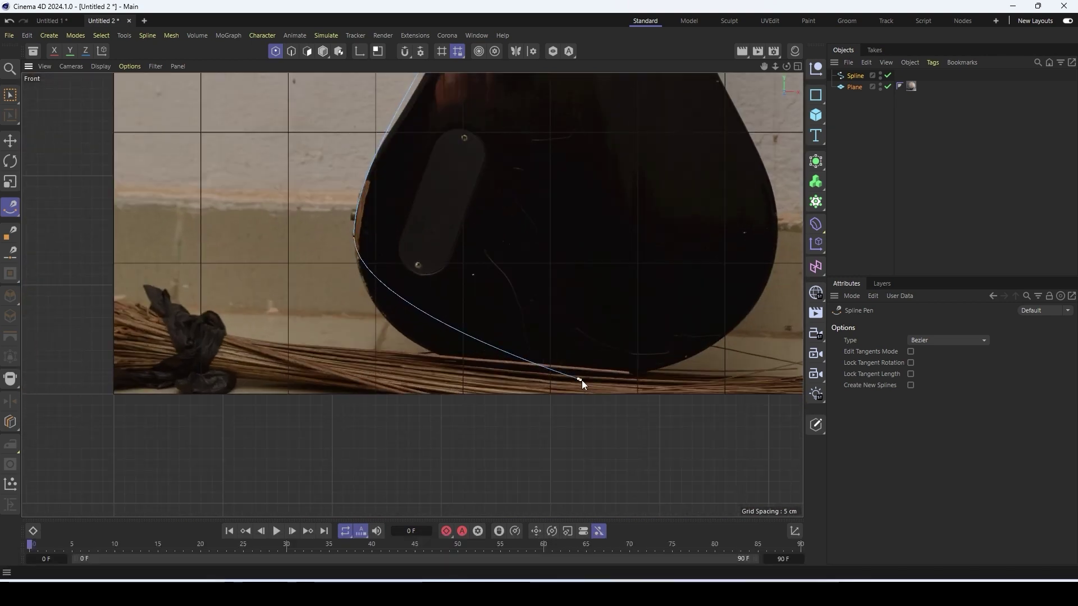
Continue the spline up the guitar's right side, placing vertically tangent points at the widest part and at the waist
left_click_drag(684, 393, 710, 381)
left_click_drag(678, 315, 583, 337)
left_click_drag(531, 245, 534, 210)
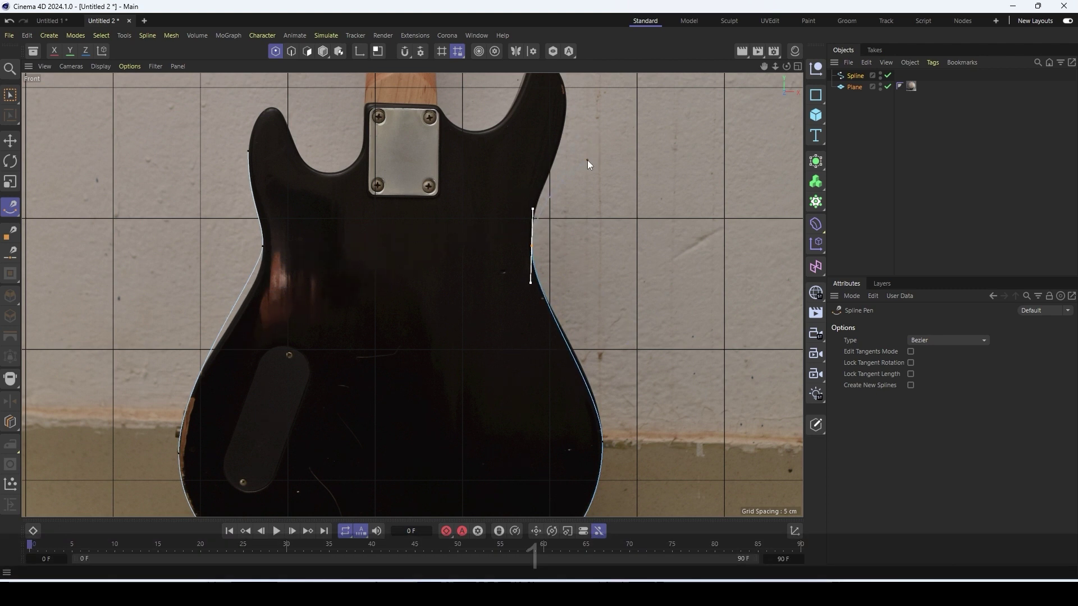
Trace the right horn with a point on its outer edge and a horizontally tangent point at its tip
middle_click_drag(587, 160, 528, 309)
left_click_drag(507, 253, 453, 207)
scroll(477, 205, "up", 5)
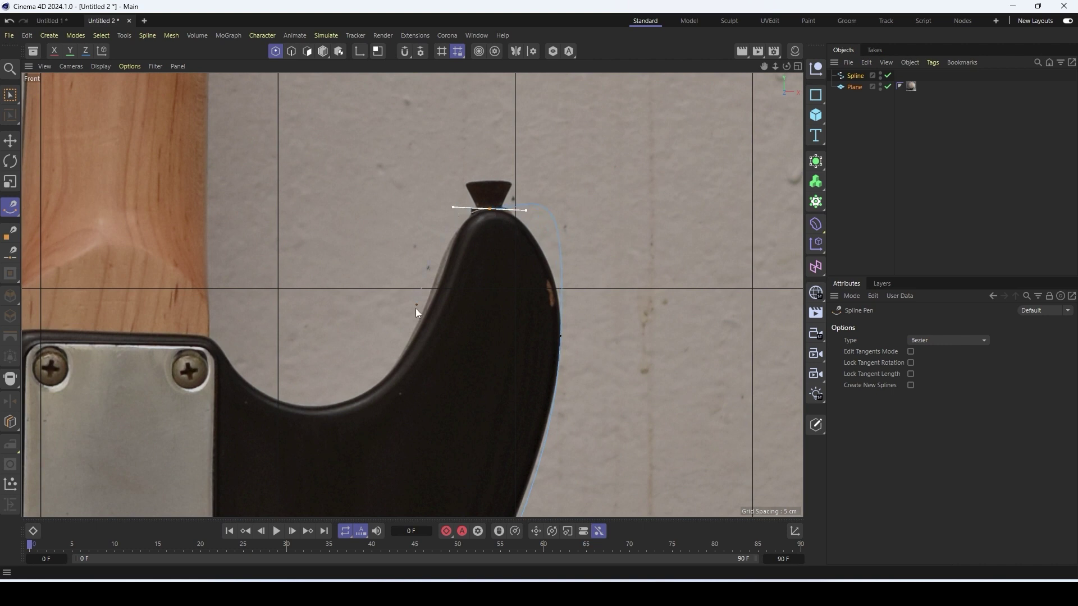
Trace the right cutaway and the body's edge above the neck plate, placing points at the cutaway's lowest spot and both plate-side corners
left_click_drag(317, 408, 235, 387)
left_click_drag(209, 338, 482, 328)
key("ctrl+z")
scroll(163, 334, "up", 4)
key("1")
left_click_drag(259, 324, 382, 170)
scroll(264, 344, "down", 2)
key("1")
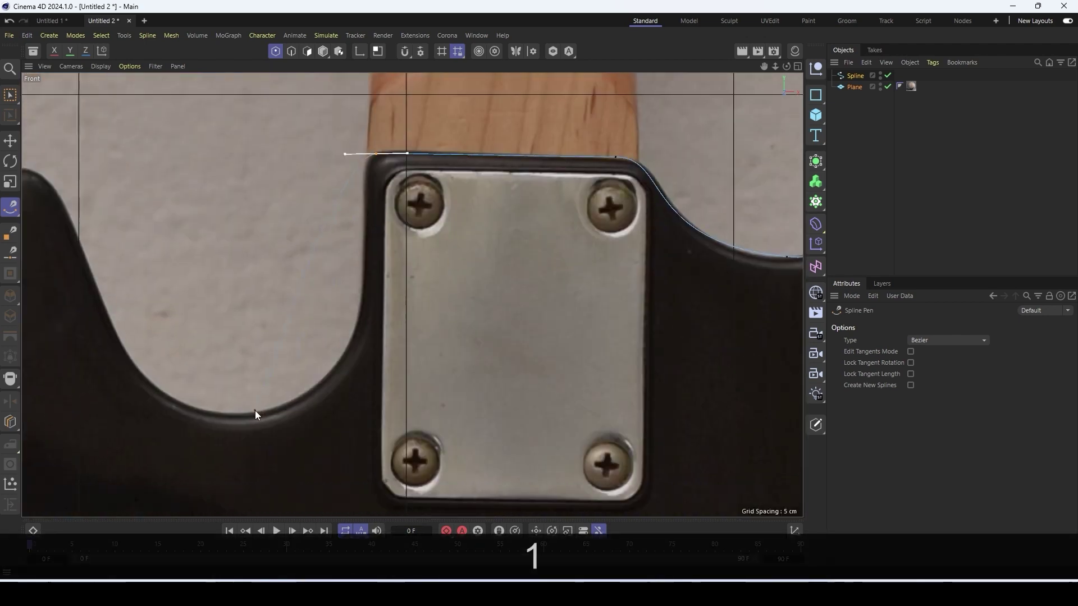
Trace the left cutaway and the left horn's tip, and close the spline at its first point
left_click_drag(252, 410, 144, 416)
key("ctrl+z")
scroll(145, 416, "down", 5)
key("1")
left_click_drag(104, 297, 293, 166)
scroll(219, 311, "up", 4)
key("ctrl+z")
key("1")
left_click(271, 312)
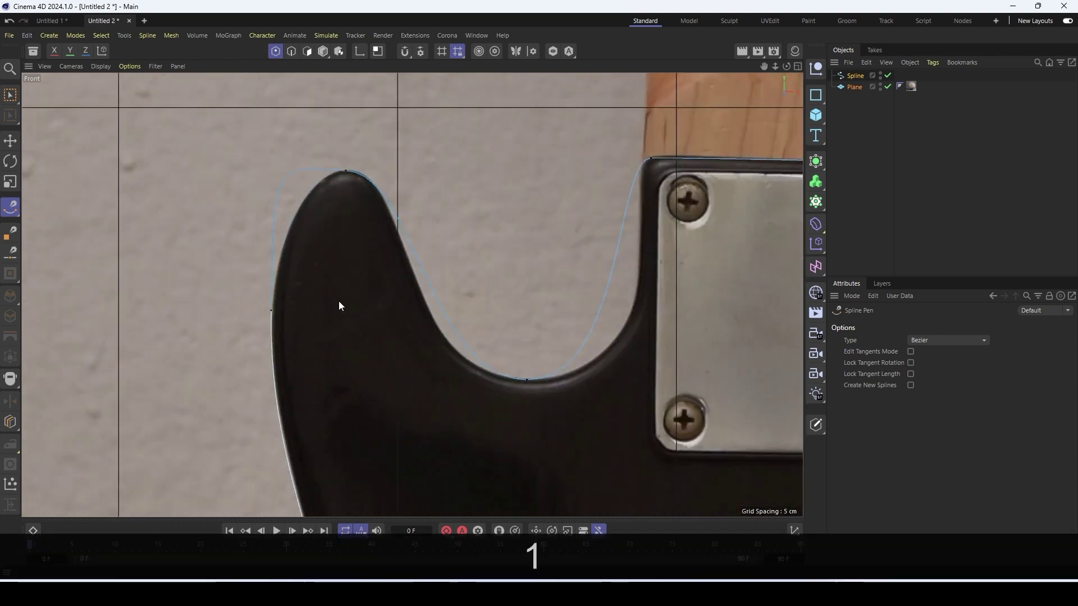
Shorten only the outer tangent handle of the left horn's tip point to bring the curve closer to the horn
scroll(312, 308, "down", 6)
scroll(313, 314, "up", 6)
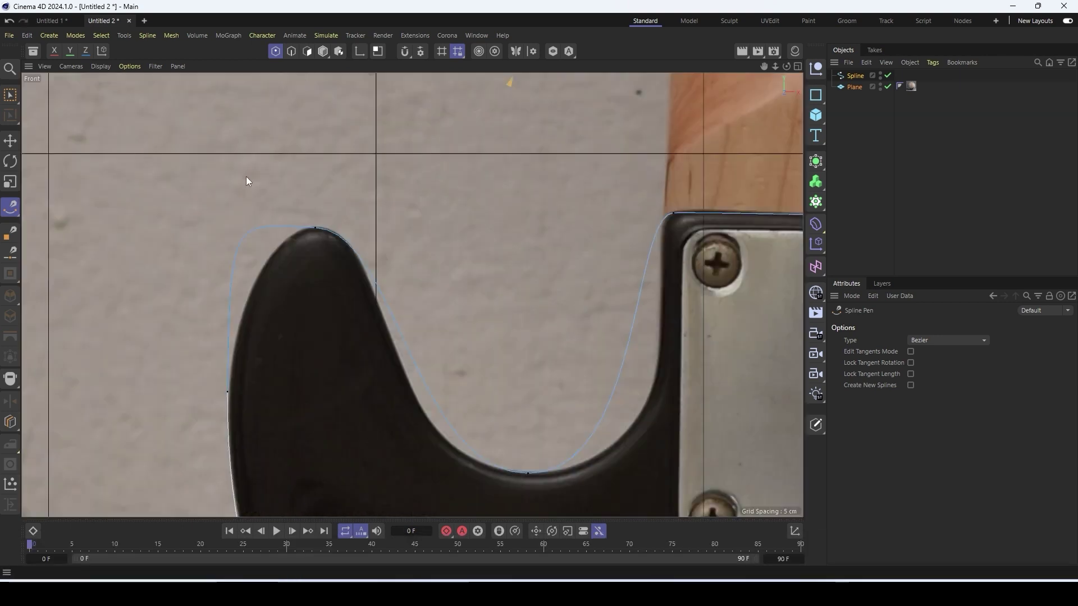
left_click(314, 228)
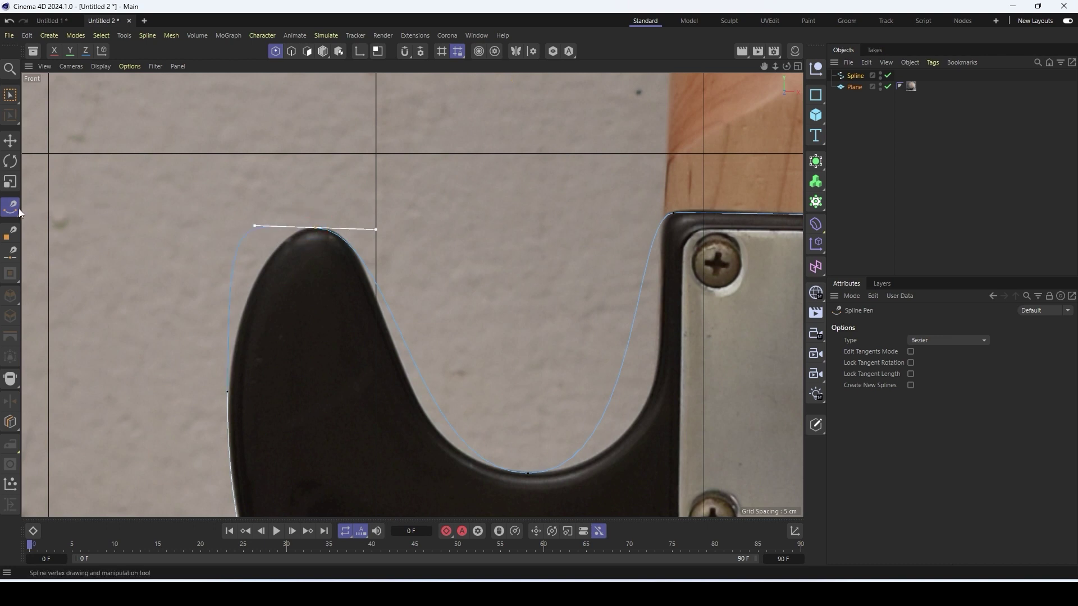
scroll(256, 227, "up", 4)
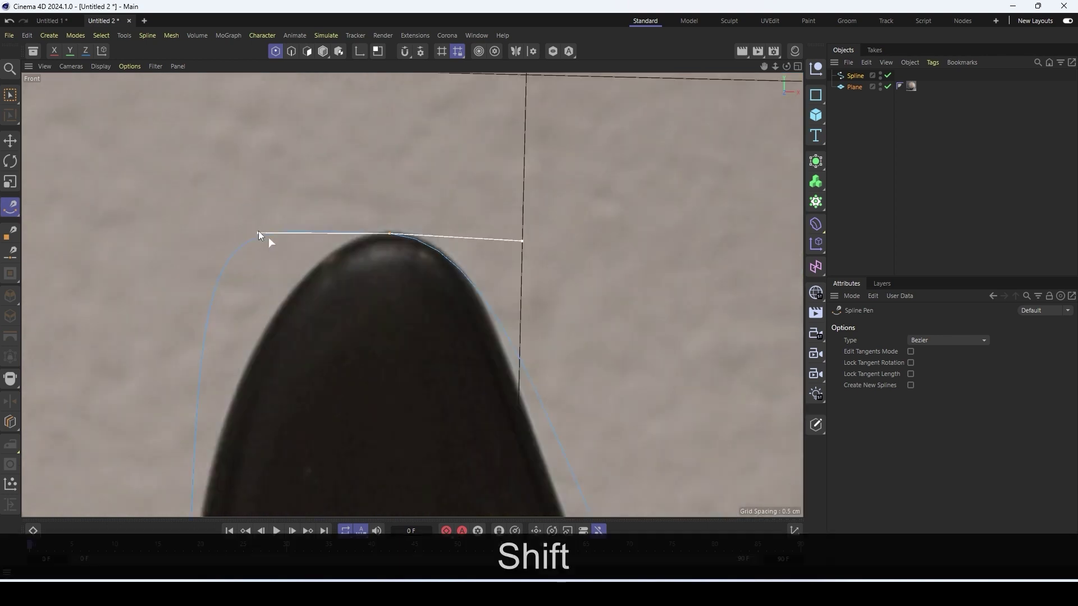
left_click_drag(258, 231, 364, 234, "shift")
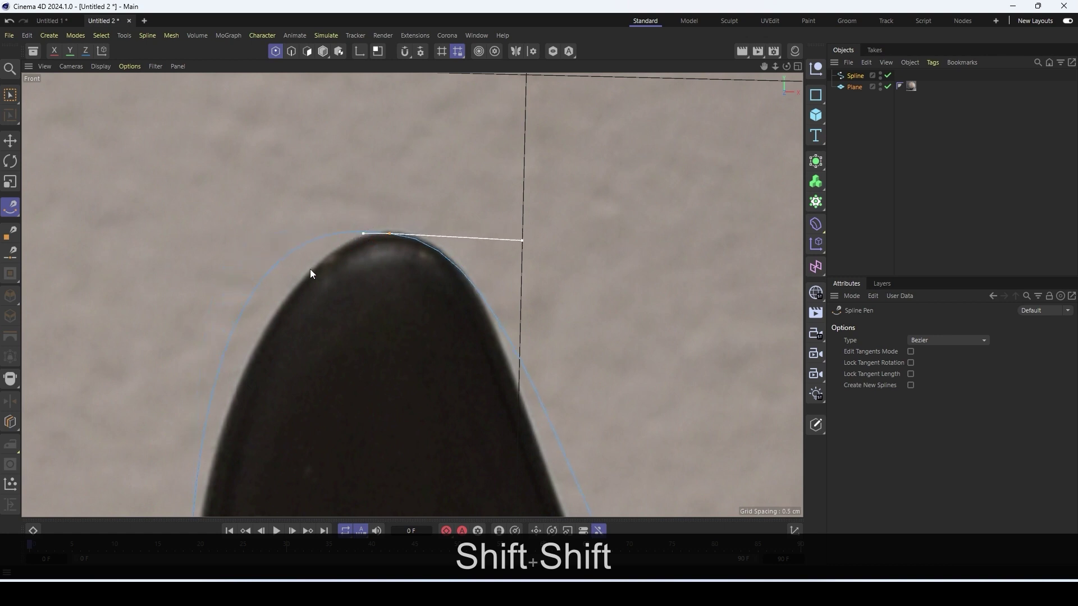
Shorten the upper tangent of the left horn's outer point and refine the tip so the curve follows the horn
scroll(311, 272, "down", 8)
scroll(276, 354, "up", 2)
left_click(264, 392)
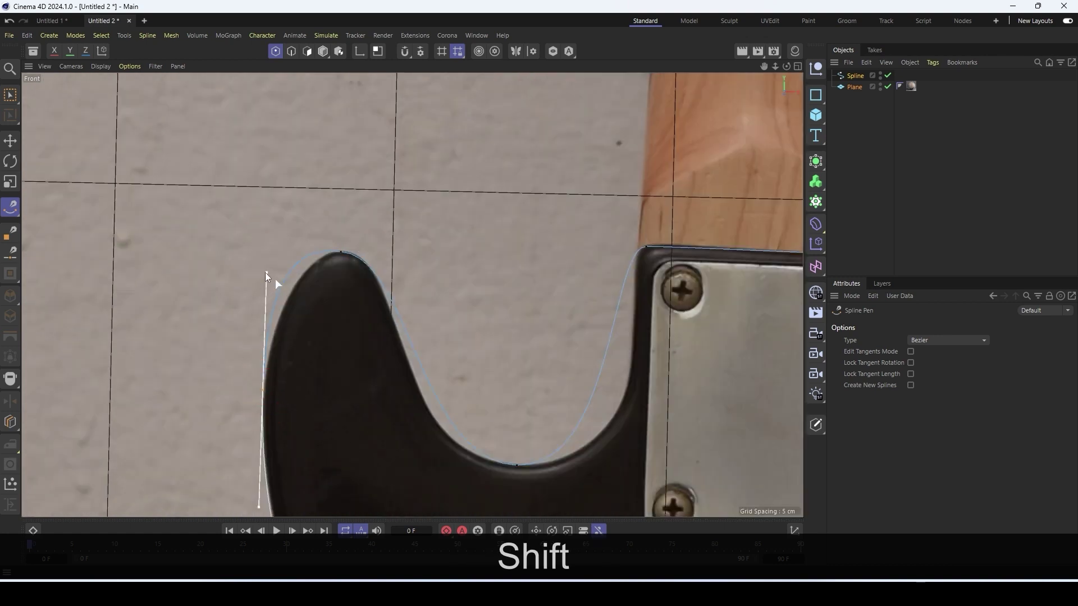
left_click_drag(266, 274, 268, 305, "shift")
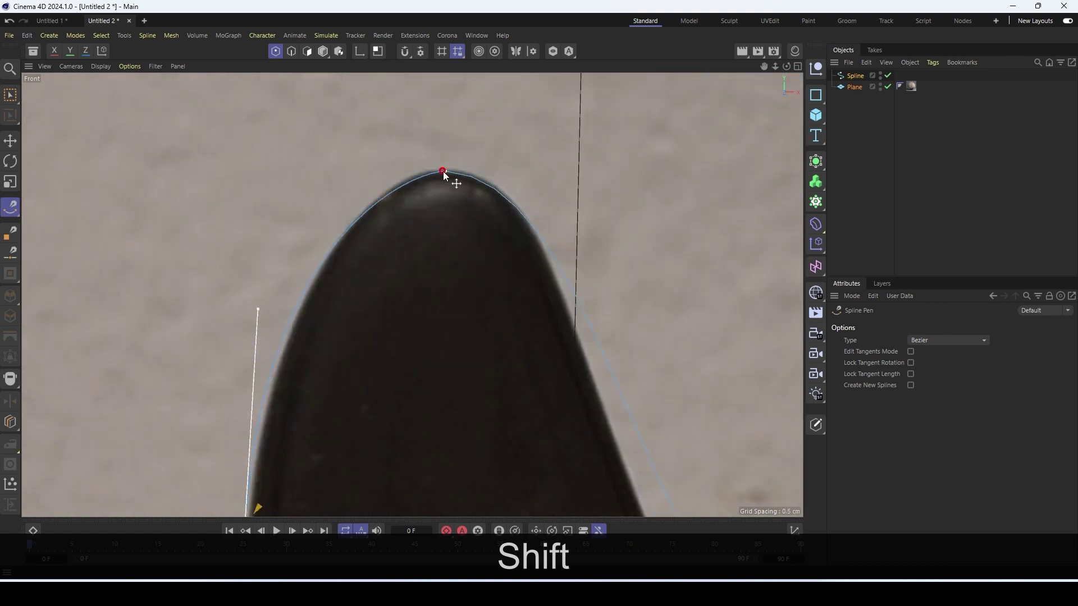
left_click_drag(413, 177, 400, 171, "shift")
scroll(387, 253, "down", 5)
scroll(383, 310, "up", 5)
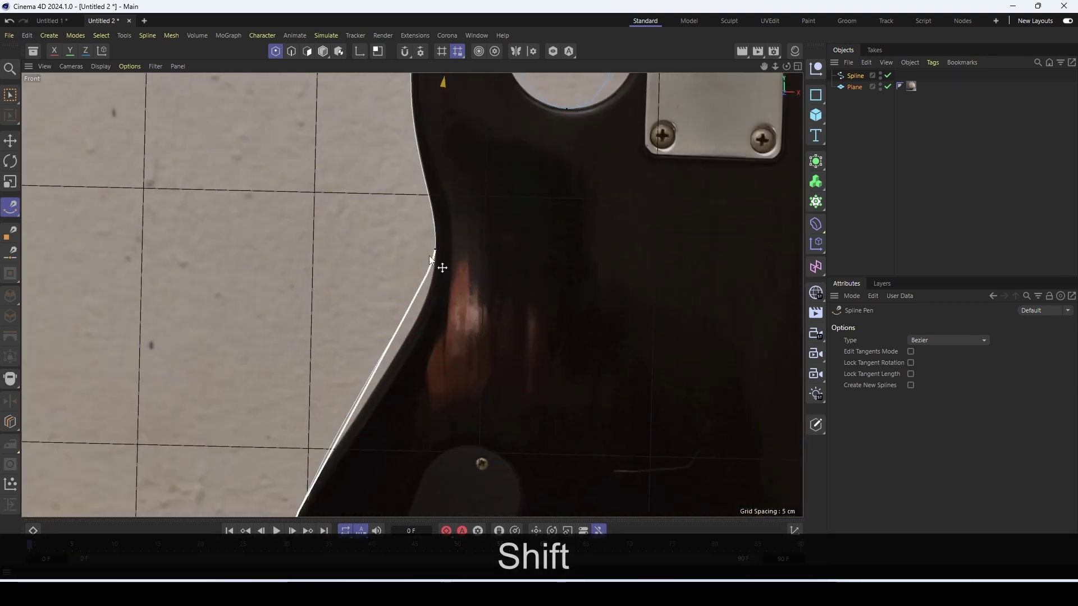
Reshape the left waist point's lower and upper tangents independently to follow the body edge, undoing the last handle adjustment
left_click(435, 249)
left_click_drag(434, 271, 432, 329, "shift")
left_click_drag(437, 213, 437, 201, "shift")
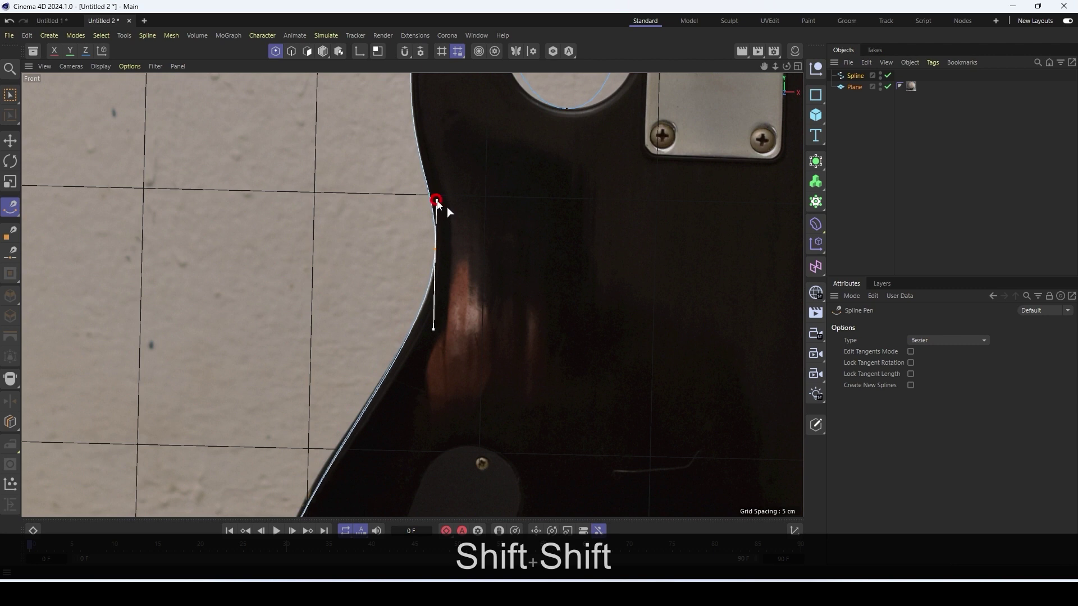
mouse_move(432, 330)
left_mouse_down("shift")
mouse_move(390, 313)
mouse_move(436, 328)
left_mouse_up("shift")
key("ctrl+z")
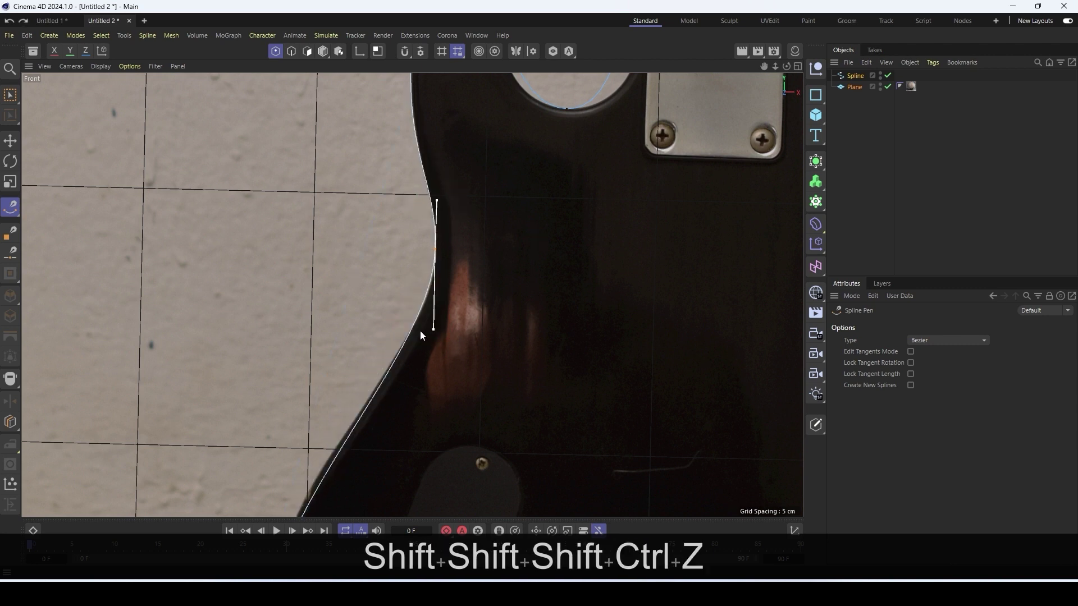
Undo the bottom point's move and adjust its tangent handle to fit the guitar body's lower right curve
scroll(295, 433, "down", 5)
scroll(372, 410, "up", 6)
scroll(396, 371, "down", 3)
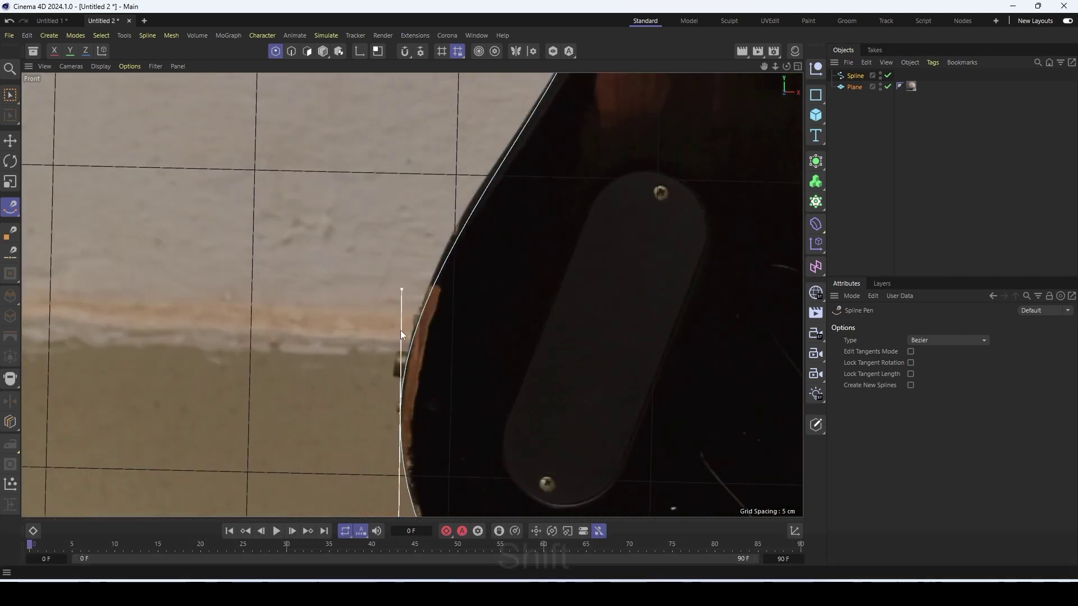
scroll(529, 365, "up", 4)
scroll(526, 355, "down", 4)
scroll(525, 353, "down", 3)
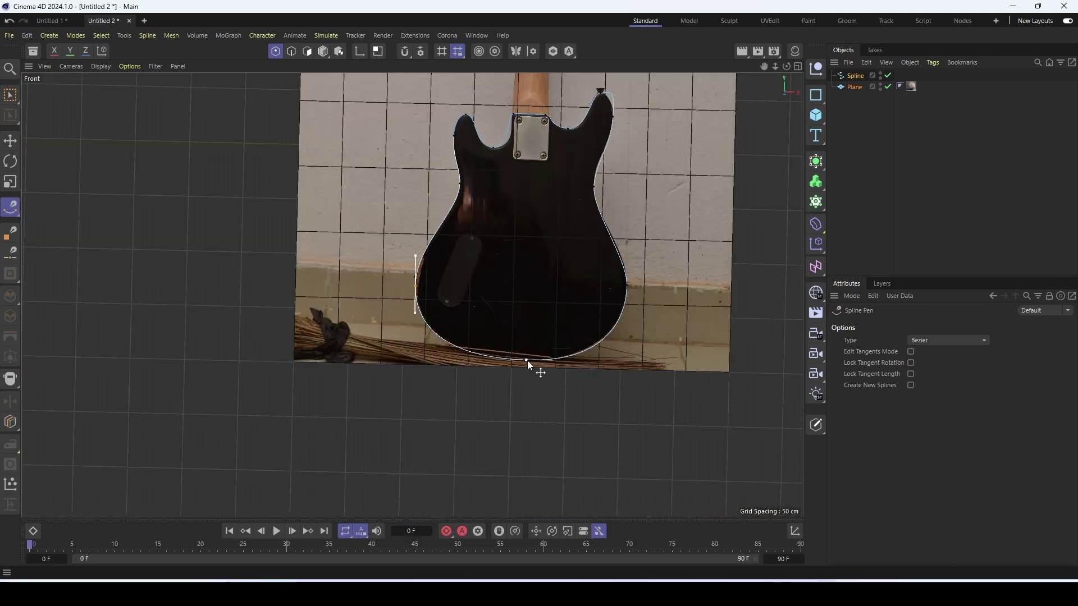
left_click_drag(527, 360, 518, 358)
key("ctrl+z")
scroll(571, 361, "up", 4)
key("shift")
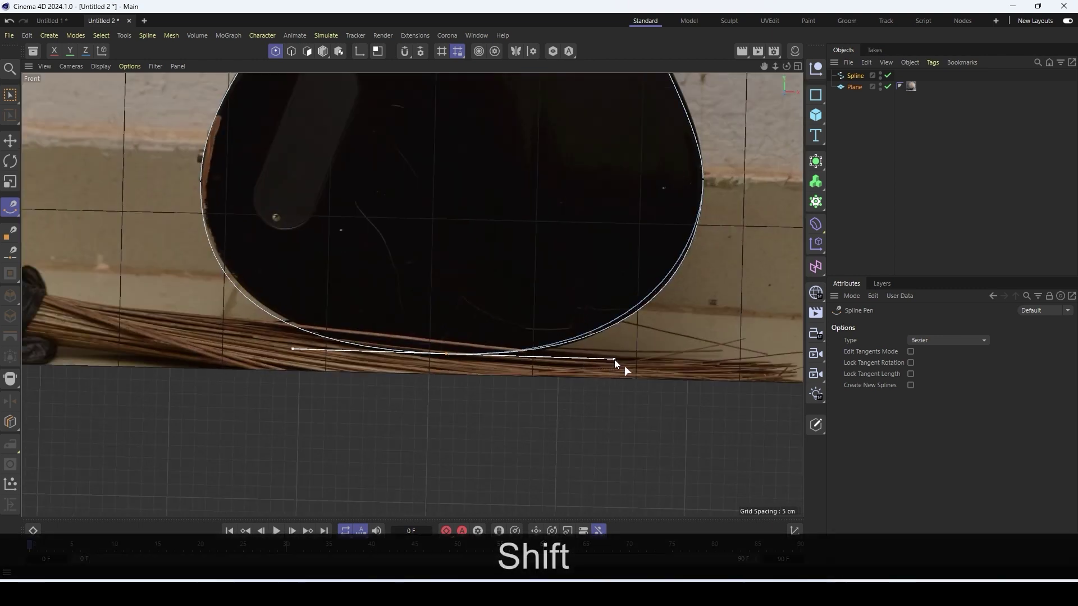
scroll(624, 365, "down", 3)
scroll(611, 349, "up", 3)
Check the right side's widest point and lengthen the right waist point's upper tangent to fit the body edge
left_click(633, 316)
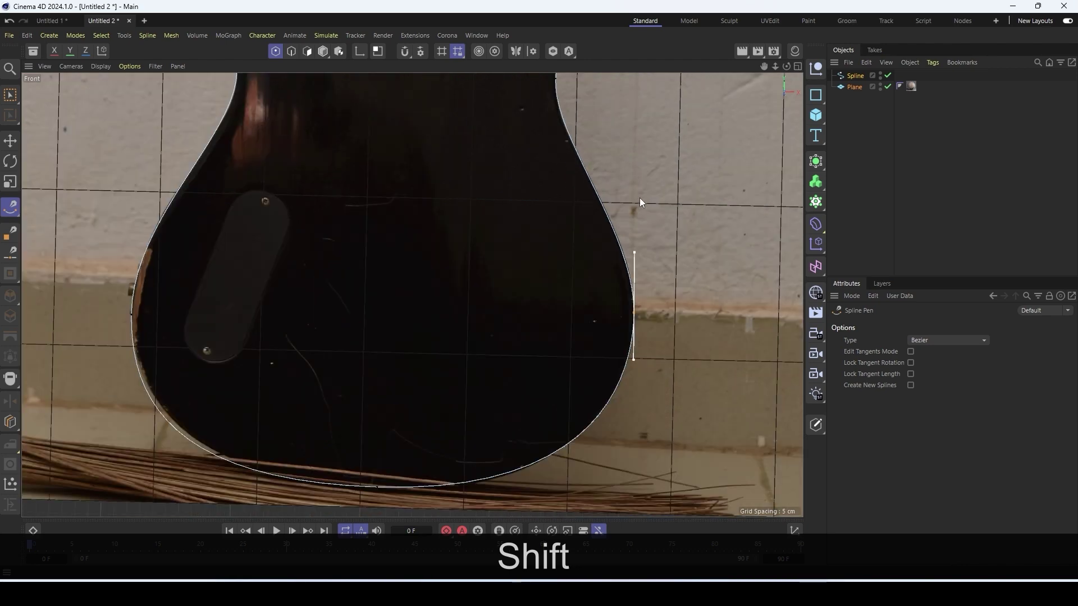
key("1")
left_click_drag(632, 191, 625, 325)
scroll(571, 214, "up", 4)
left_click_drag(534, 218, 527, 372)
left_click(529, 370)
key("shift")
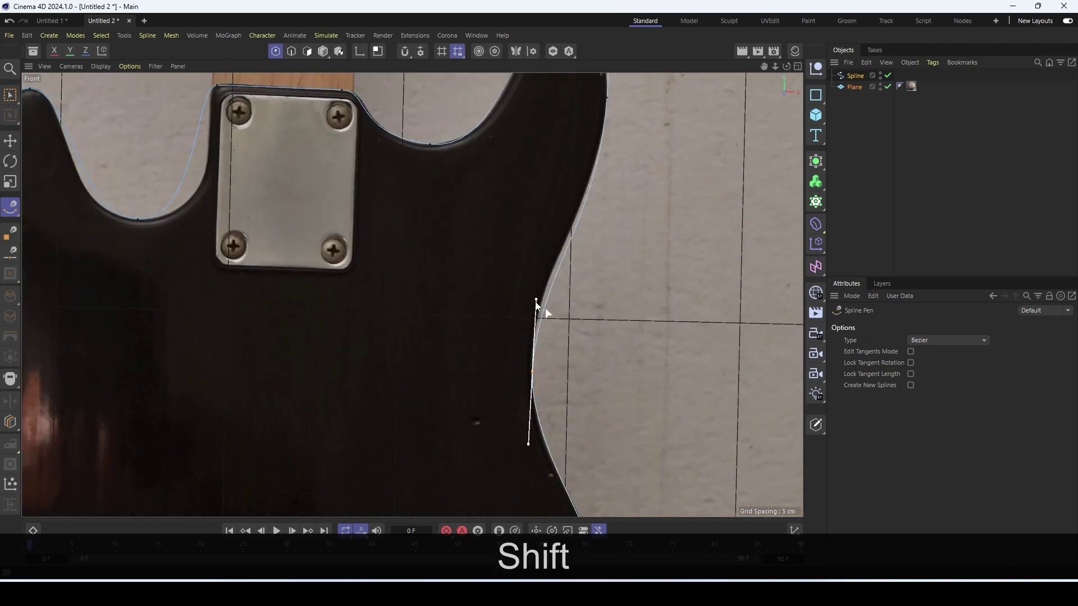
left_click_drag(536, 288, 537, 275, "shift")
scroll(537, 275, "down", 4)
Lengthen only the inner tangent handle of the right horn's tip point to match the horn's inner edge
key("1")
left_click_drag(572, 203, 580, 249)
scroll(578, 269, "up", 5)
scroll(531, 189, "up", 3)
left_click(507, 171)
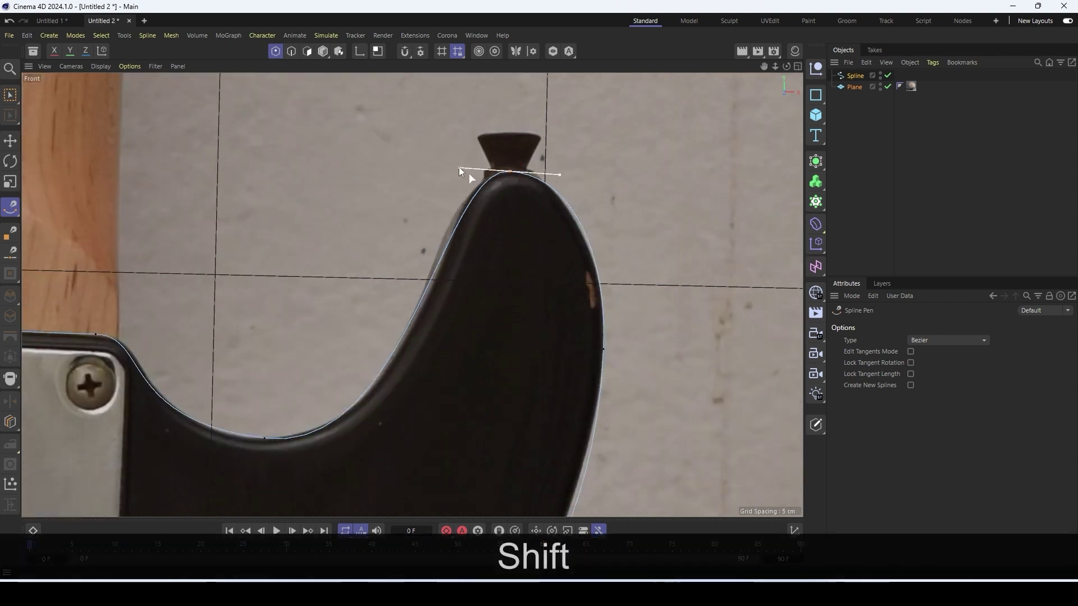
left_click_drag(467, 172, 448, 169, "shift")
Lengthen the tangent handles of the right cutaway's lowest point so the curve matches the cutaway
scroll(450, 193, "down", 2)
scroll(449, 195, "down", 2)
scroll(349, 323, "up", 3)
left_click(348, 329)
left_click_drag(426, 333, 459, 336)
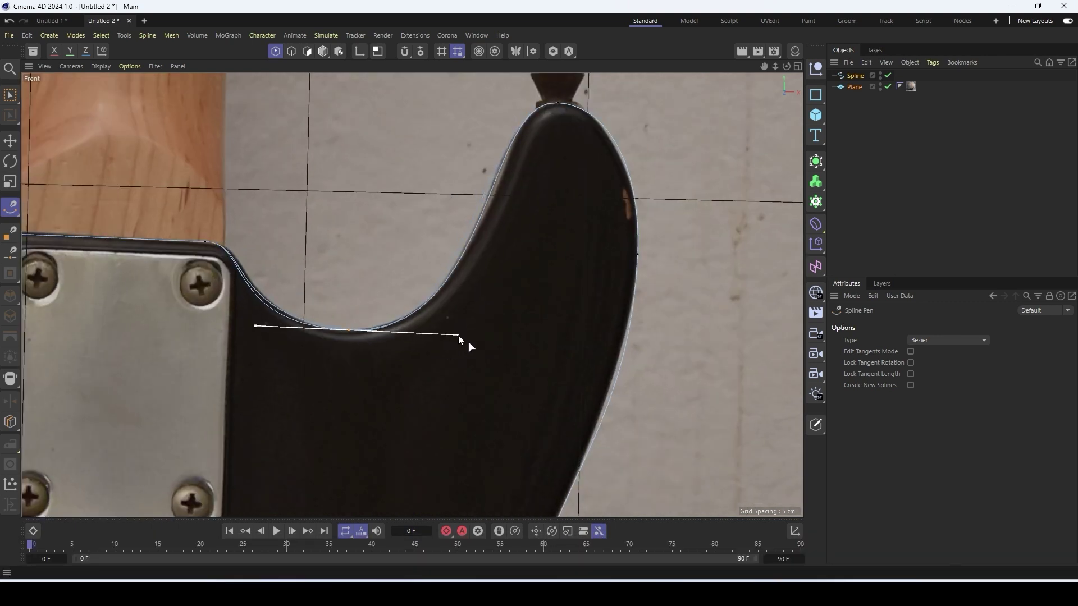
Adjust the outer tangent handle of the point at the neck plate's upper right corner to follow the rounded body edge
left_click(206, 242)
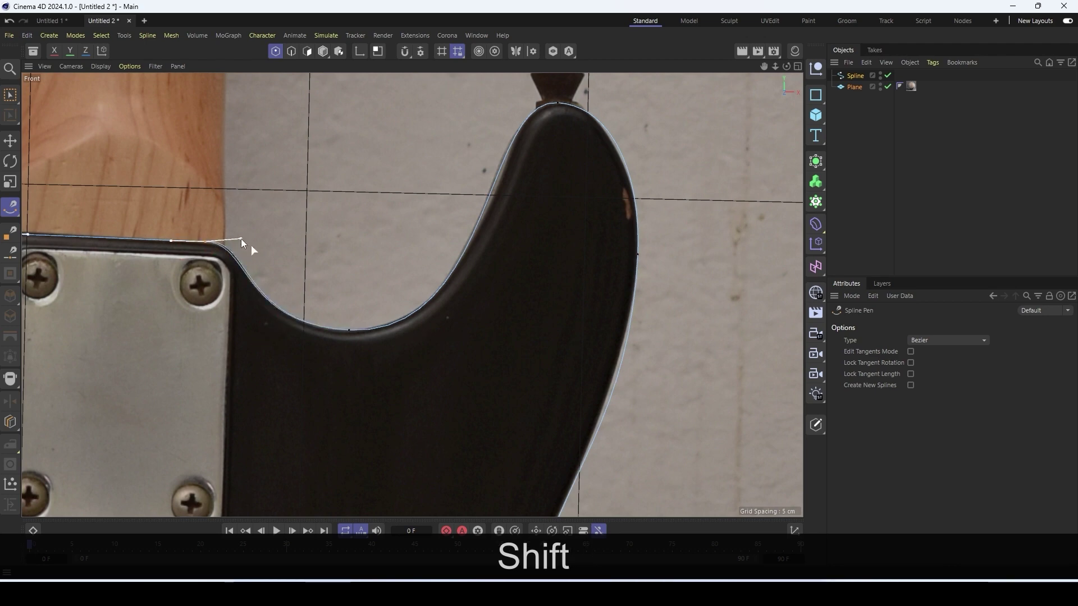
left_click_drag(241, 237, 242, 242, "shift")
scroll(243, 242, "down", 3)
left_click_drag(79, 253, 223, 281, "shift")
Lengthen the right tangent handle of the left cutaway's lowest point to fit the curve beside the neck plate
scroll(223, 282, "up", 4)
left_click_drag(143, 459, 188, 402)
left_click(152, 459)
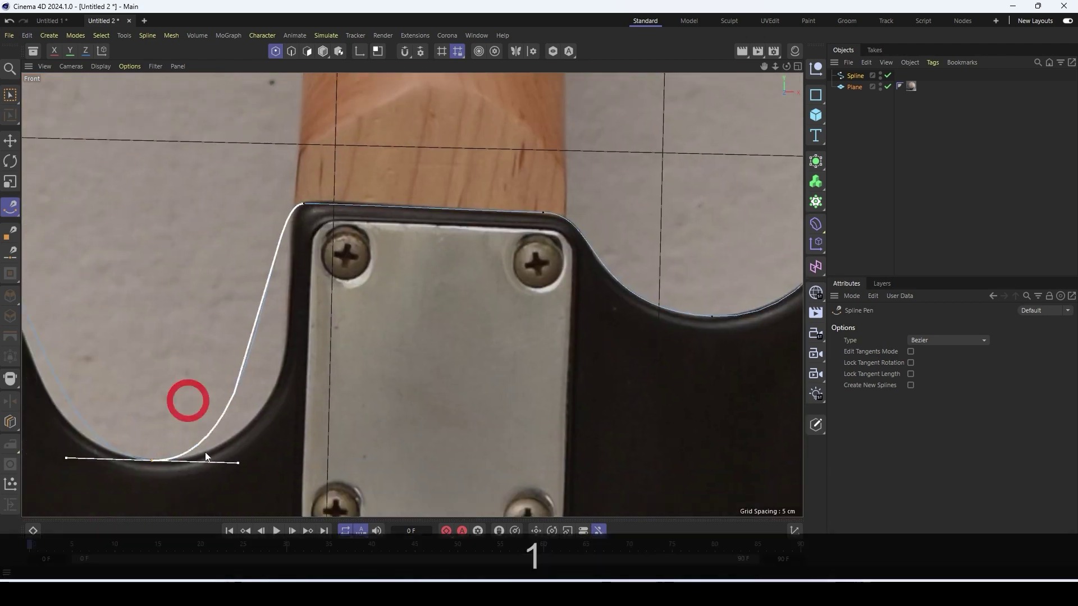
left_click_drag(237, 462, 303, 465, "shift")
Switch to the Perspective view and add an Extrude generator as the parent of the guitar outline spline
right_click_drag(314, 268, 324, 448, "alt")
middle_click_drag(325, 482, 330, 368, "alt")
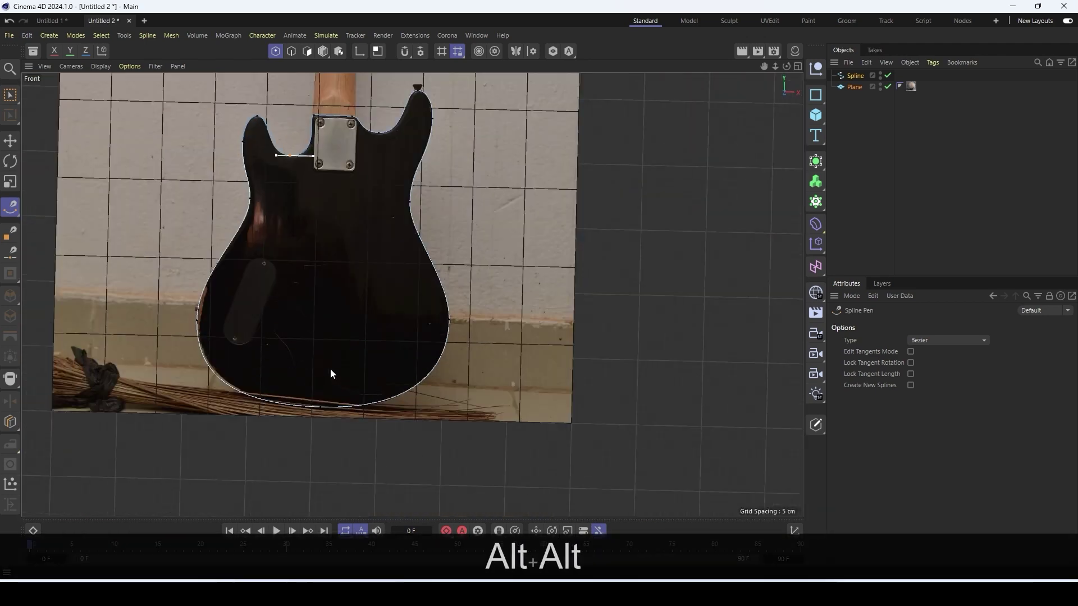
right_click_drag(330, 369, 359, 393, "alt")
mouse_move(362, 393)
left_mouse_down("alt")
mouse_move(423, 403)
mouse_move(361, 376)
left_mouse_up("alt")
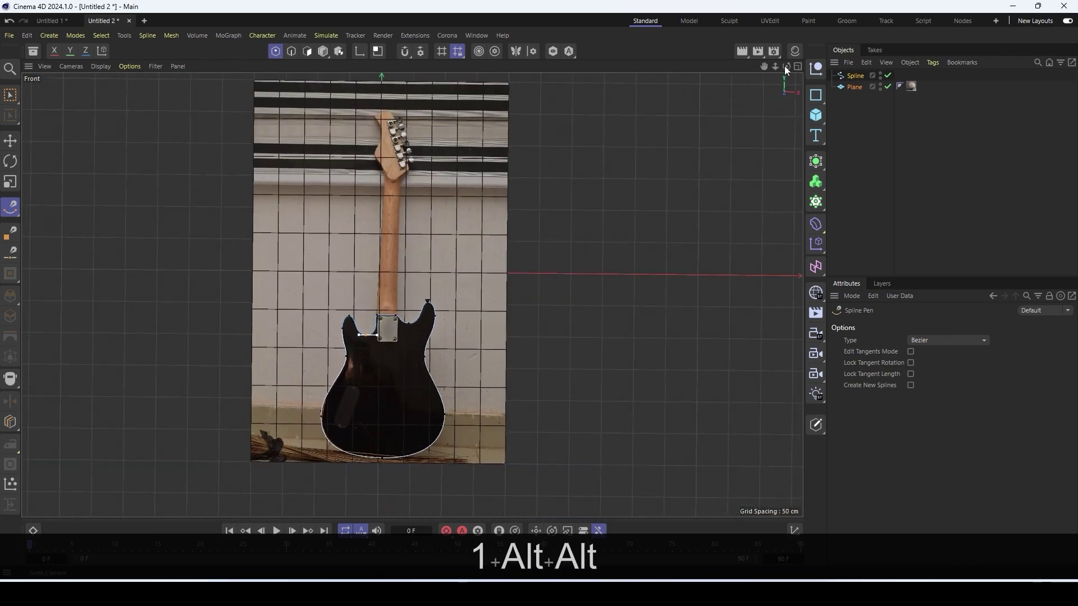
left_click(797, 67)
left_click(406, 66)
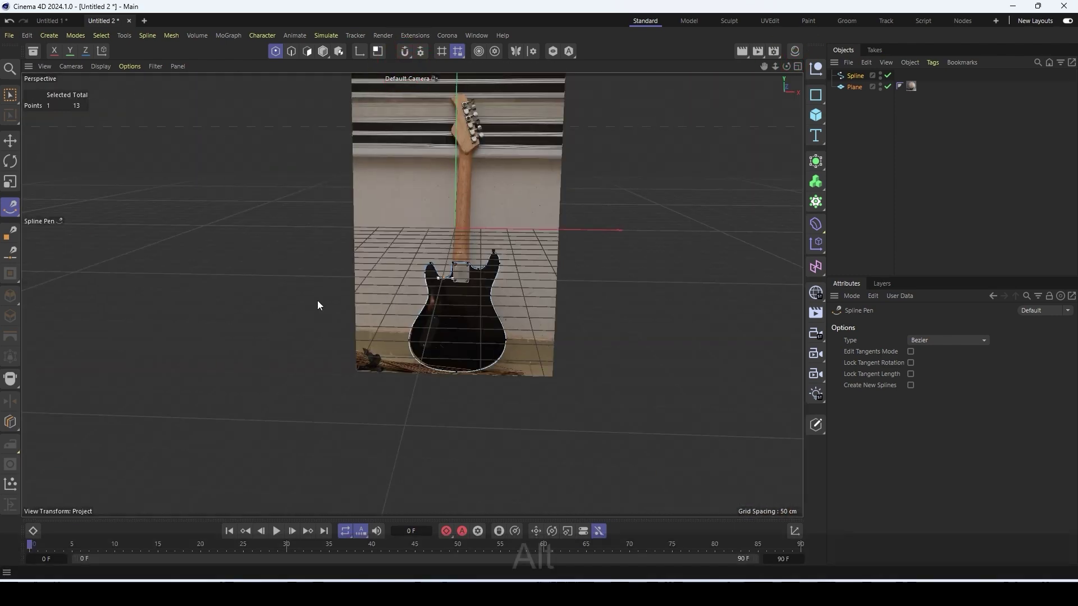
mouse_move(318, 301)
left_mouse_down("alt")
mouse_move(441, 286)
mouse_move(324, 308)
left_mouse_up("alt")
right_click_drag(323, 309, 337, 275, "alt")
left_click(855, 76)
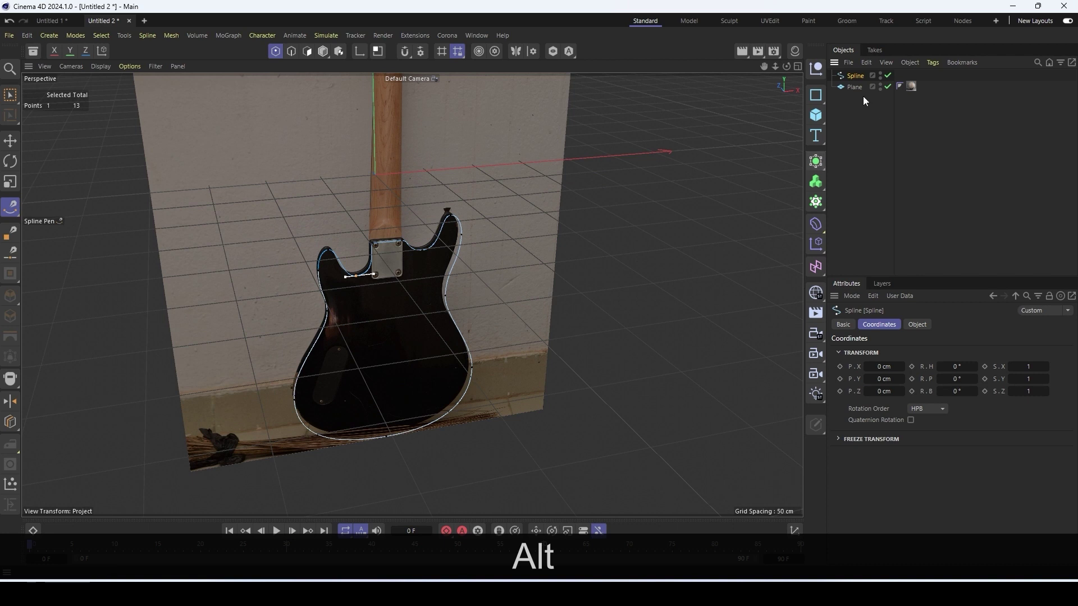
left_click(823, 167)
left_click(878, 207, "alt")
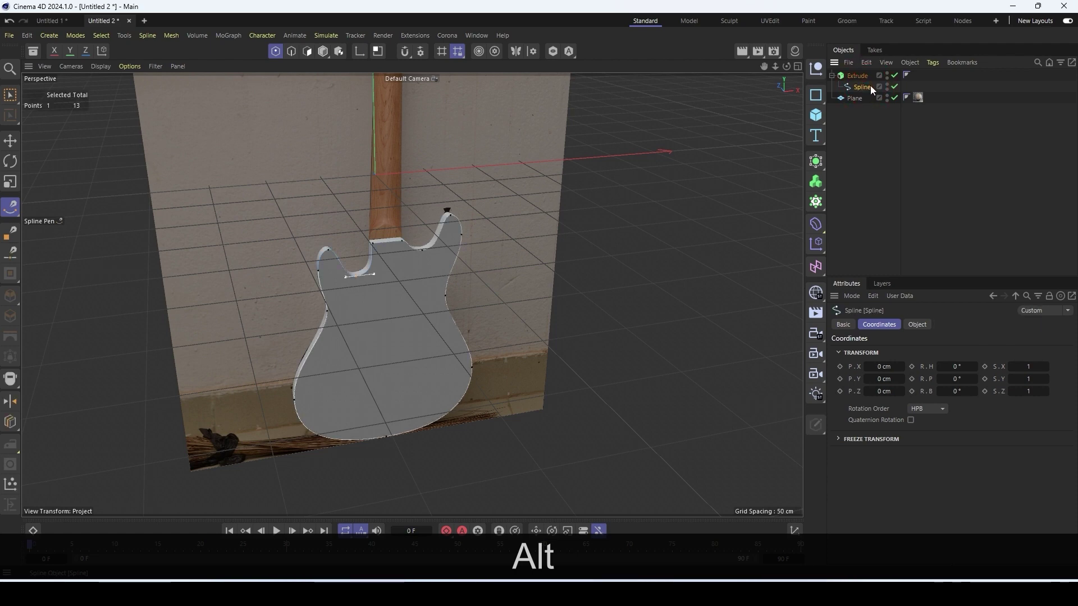
Set the Extrude object's offset to 30 cm
left_click_drag(252, 315, 409, 252, "alt")
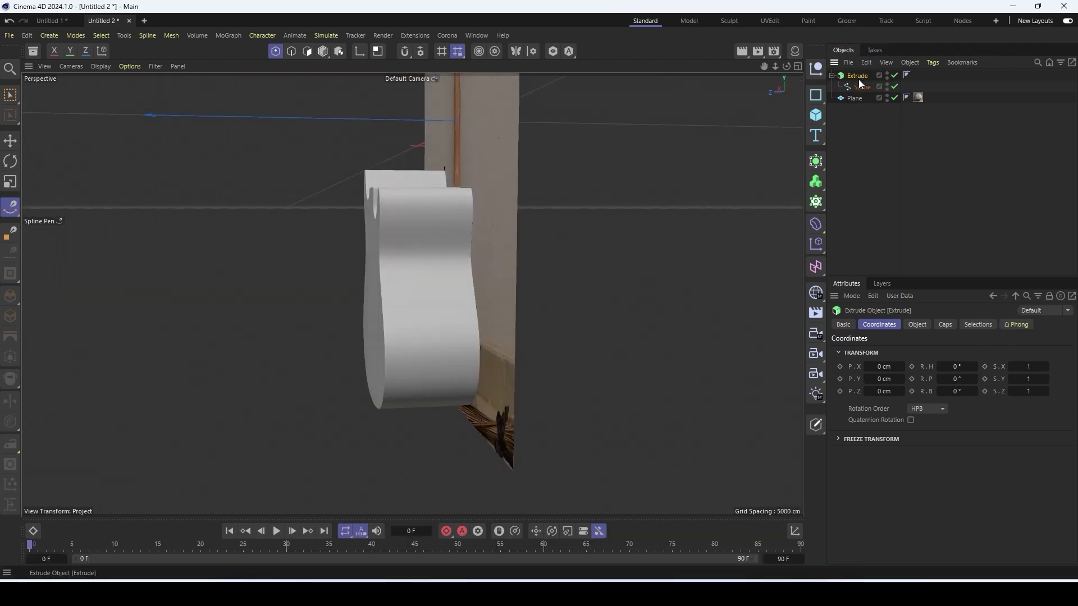
left_click(925, 325)
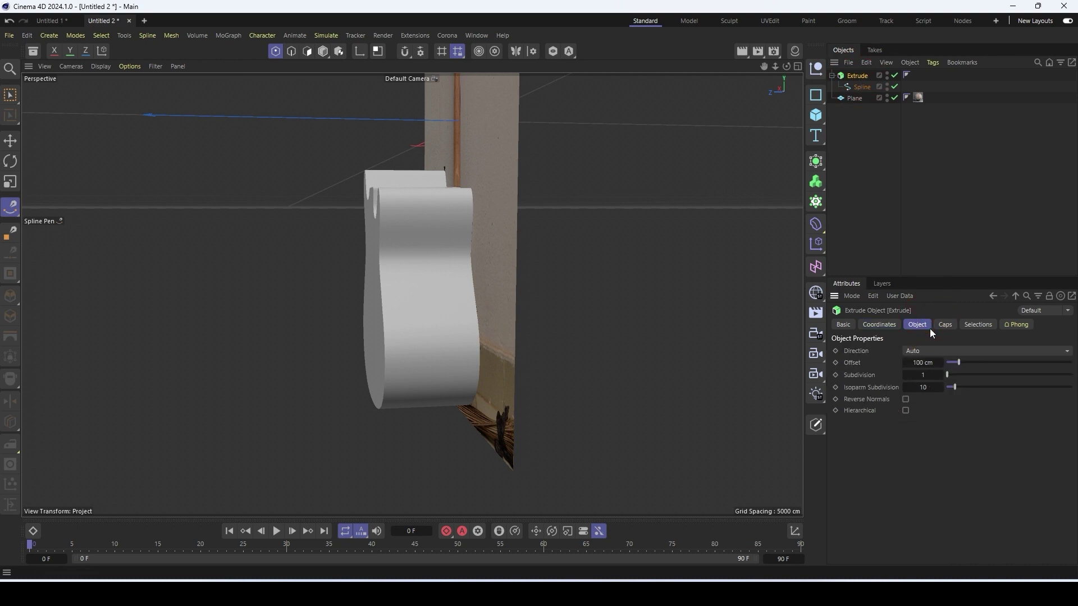
mouse_move(926, 359)
left_mouse_down()
mouse_move(903, 359)
mouse_move(928, 357)
left_mouse_up()
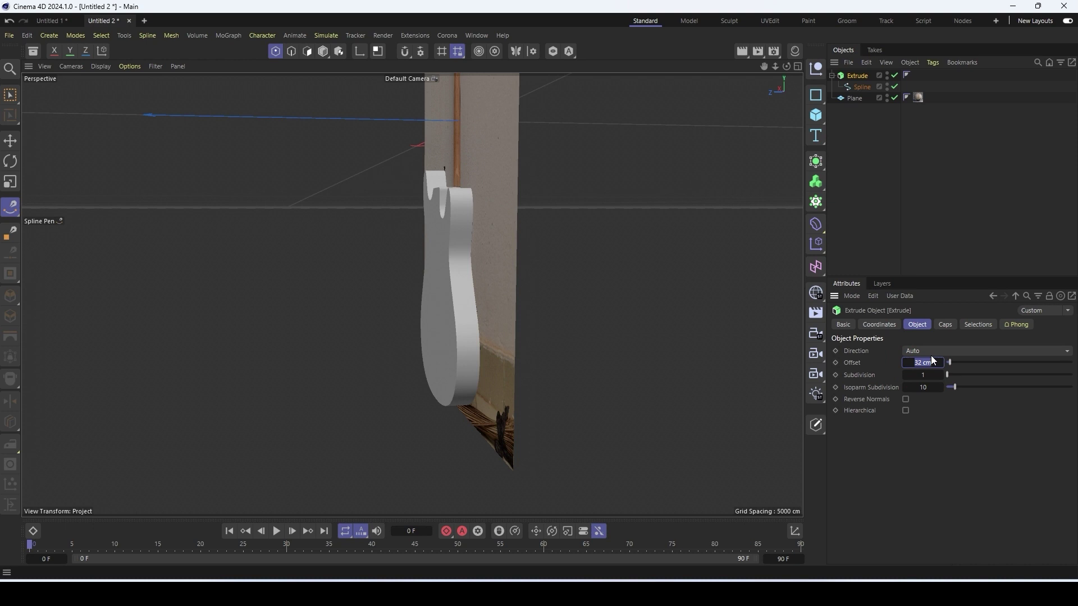
type("30")
key("Return")
left_click_drag(510, 334, 476, 335, "alt")
Reduce the guitar body's extrusion offset to 25 cm
double_click(923, 363)
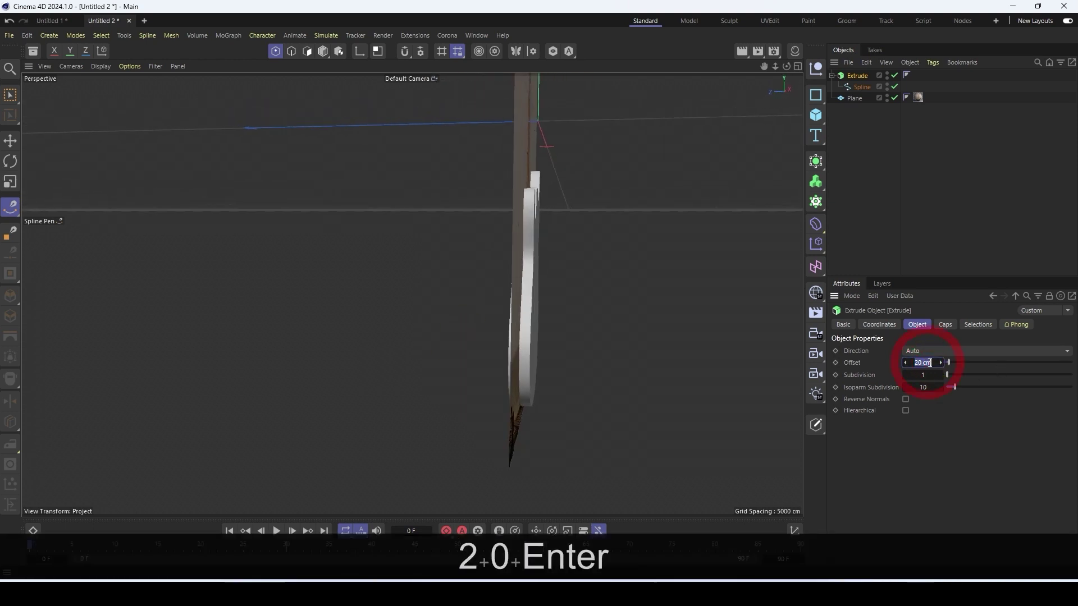
type("25")
key("Return")
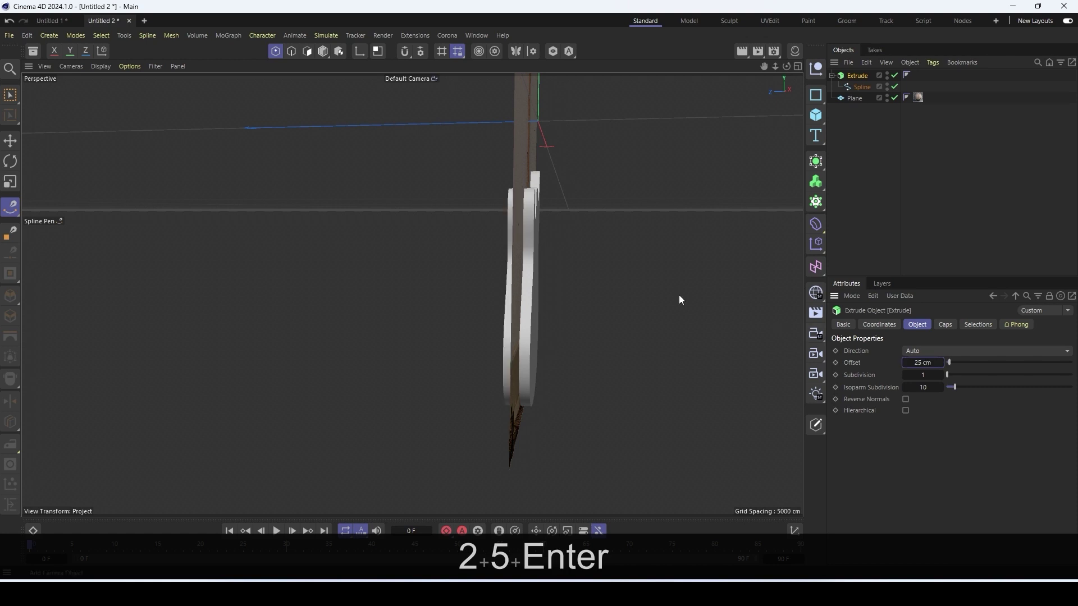
left_click_drag(681, 299, 502, 238, "alt")
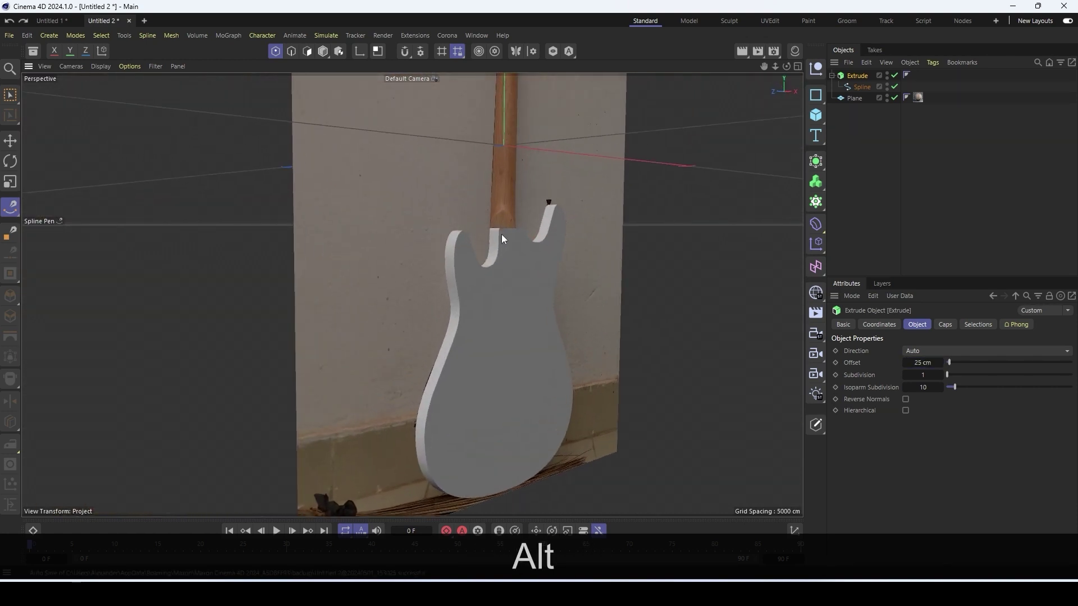
Switch the viewport display to shading with polygon lines to examine the extruded guitar body's mesh
right_click_drag(501, 238, 415, 194, "alt")
left_click(100, 67)
left_click(136, 111)
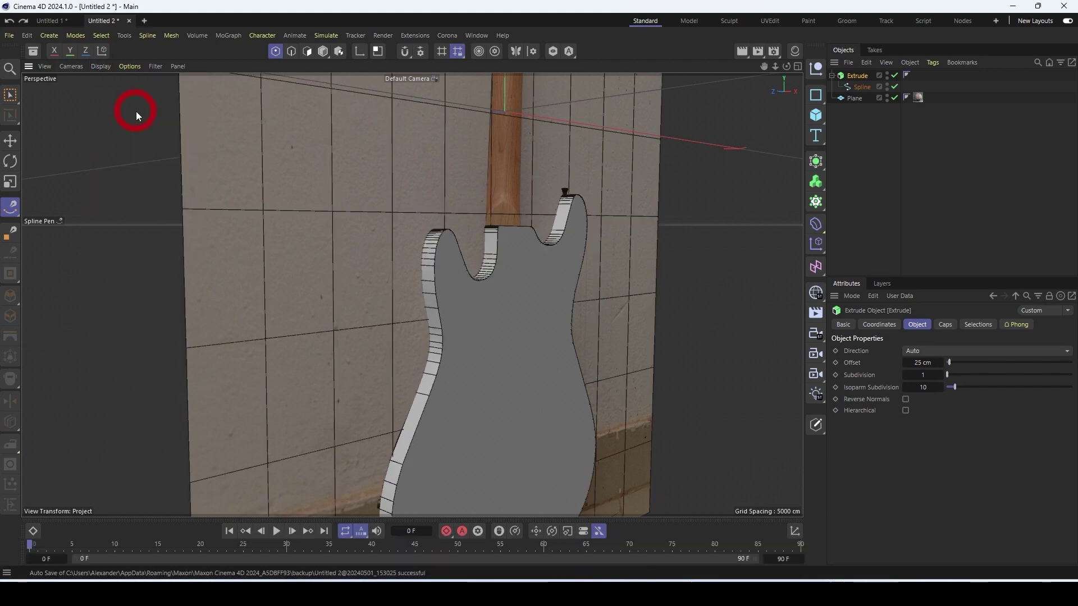
mouse_move(487, 241)
left_mouse_down("alt")
mouse_move(478, 312)
mouse_move(527, 226)
left_mouse_up("alt")
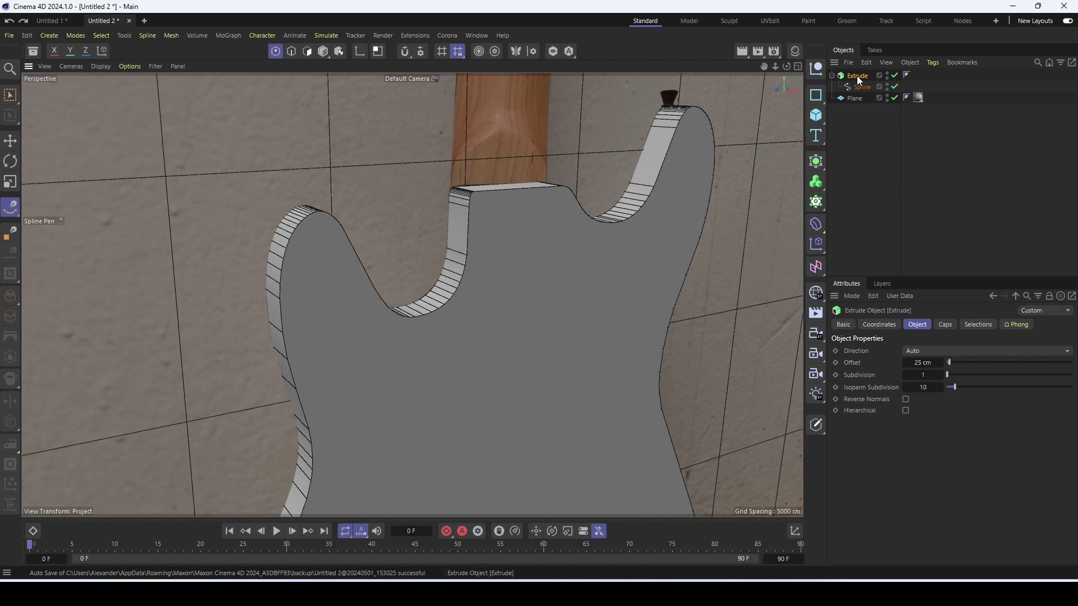
Set the tessellation of the Extrude object's caps to Regular Grid
left_click(948, 325)
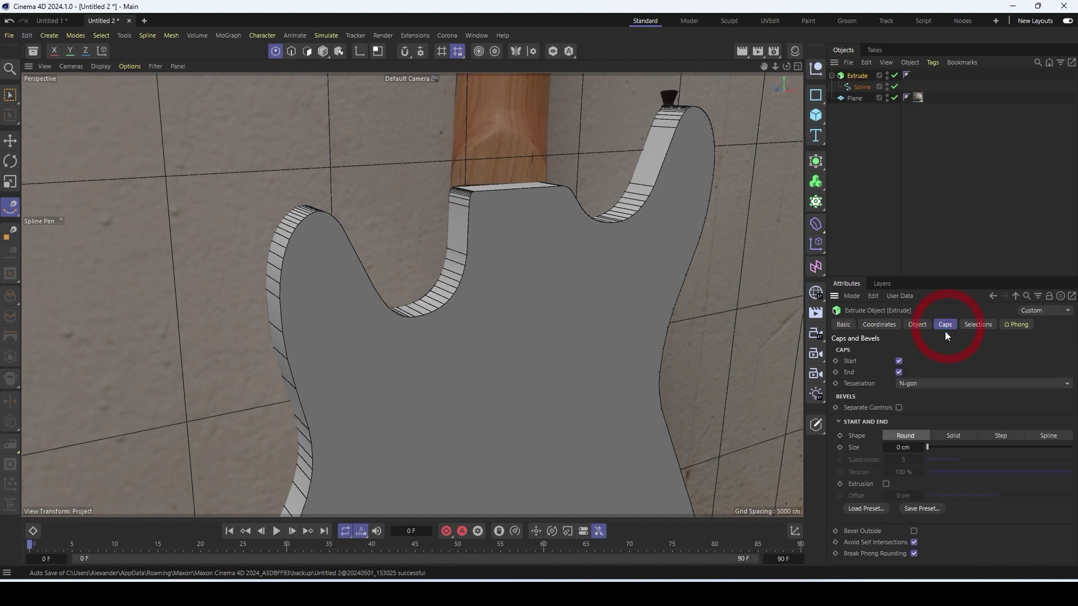
left_click(933, 383)
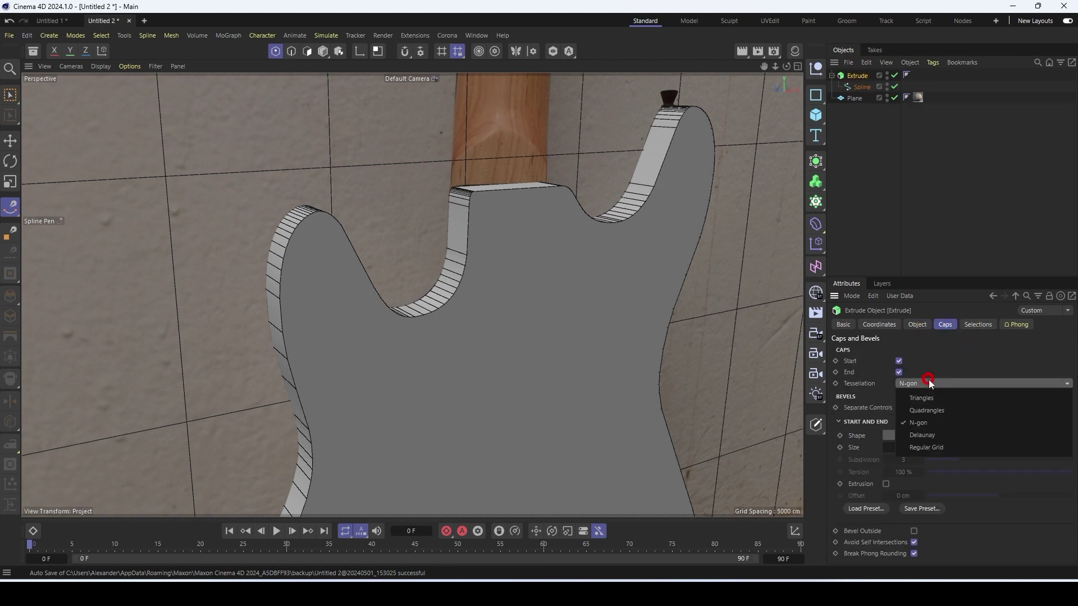
left_click(937, 448)
scroll(516, 317, "down", 5)
scroll(468, 346, "down", 6)
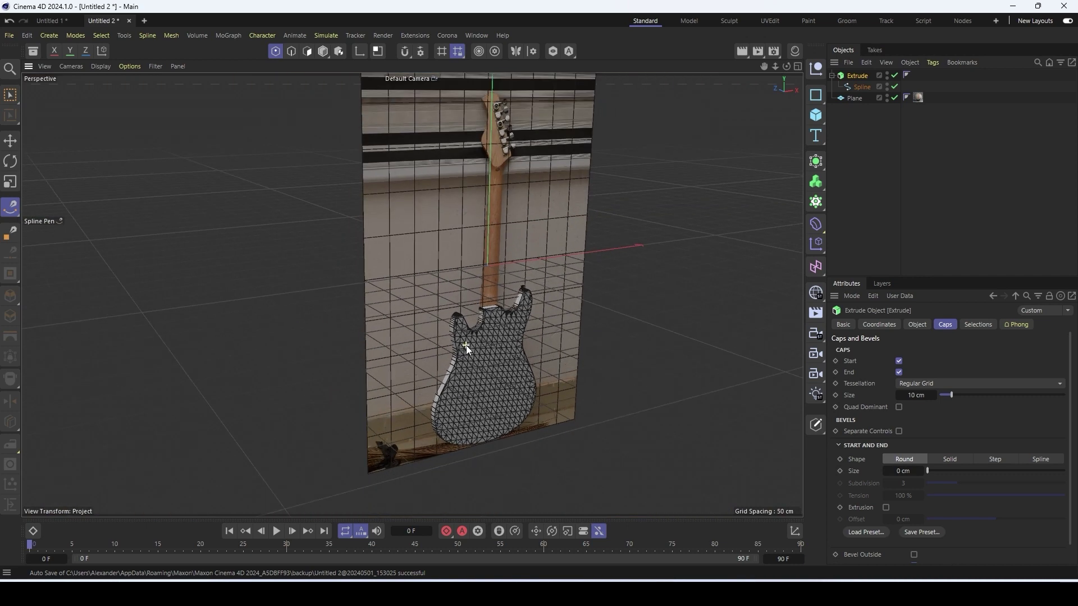
scroll(470, 362, "up", 5)
scroll(726, 436, "down", 2)
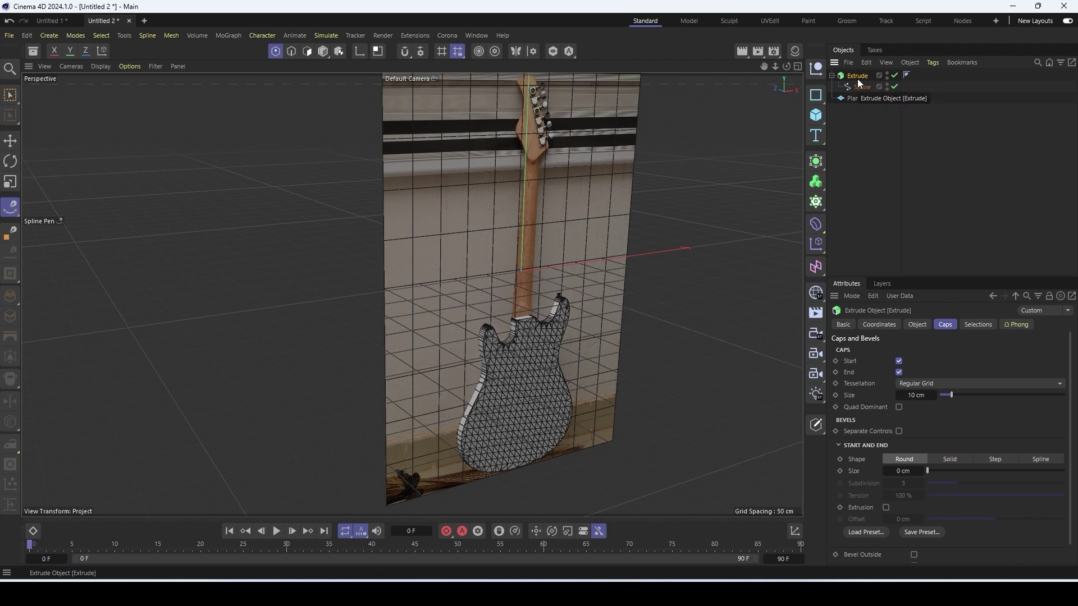
Convert the Extrude object to an editable polygon object and add a Remesh generator as its parent
key("c")
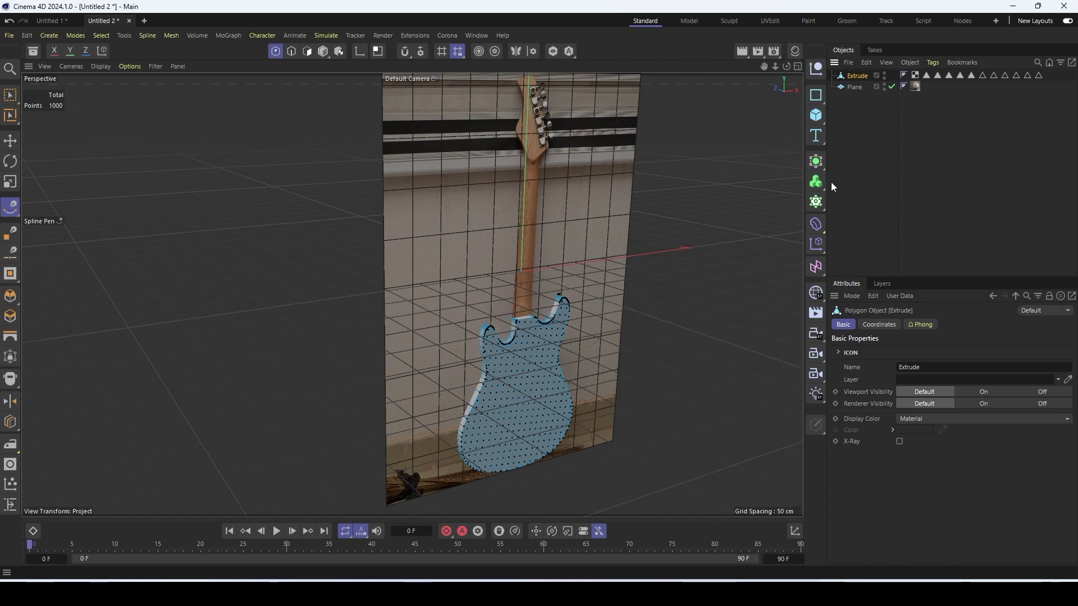
scroll(497, 341, "up", 10)
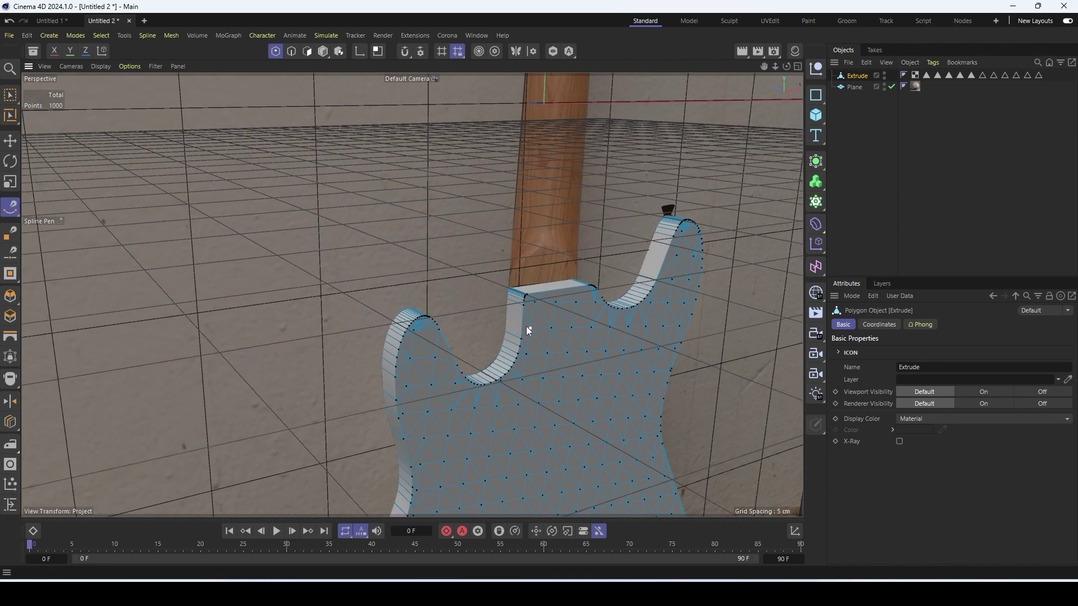
left_click(822, 161, "alt")
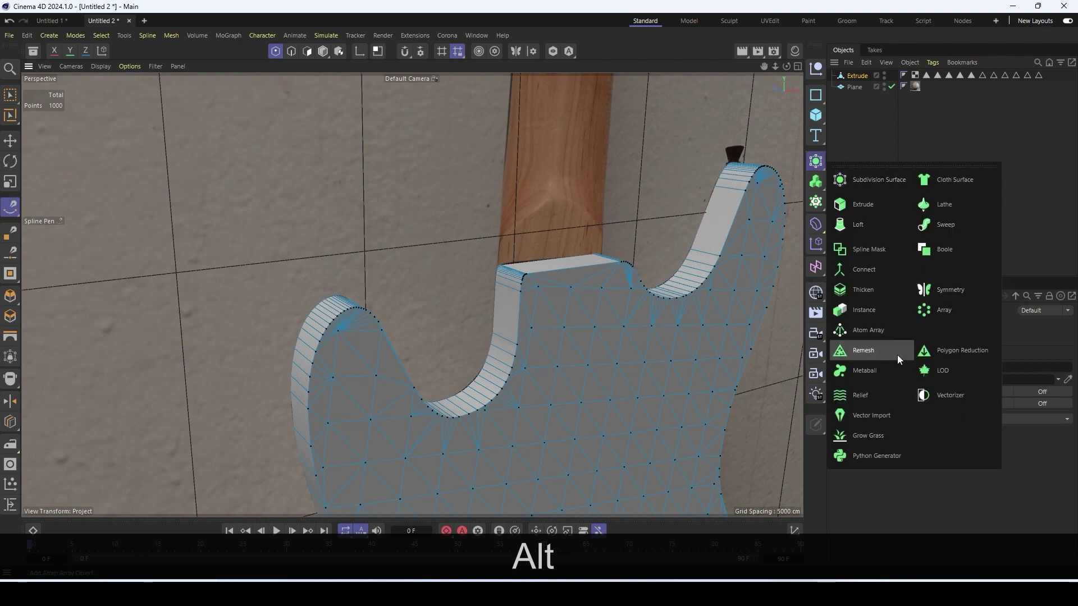
left_click(861, 347, "alt")
scroll(551, 327, "down", 6)
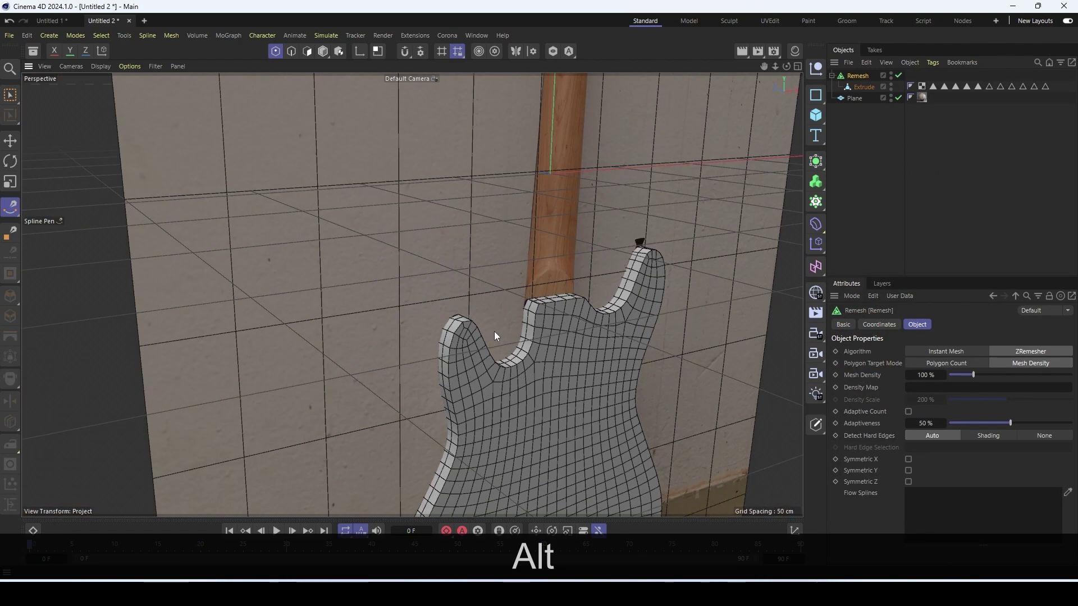
left_click_drag(494, 331, 501, 271, "alt")
key("1")
left_click_drag(567, 466, 505, 245)
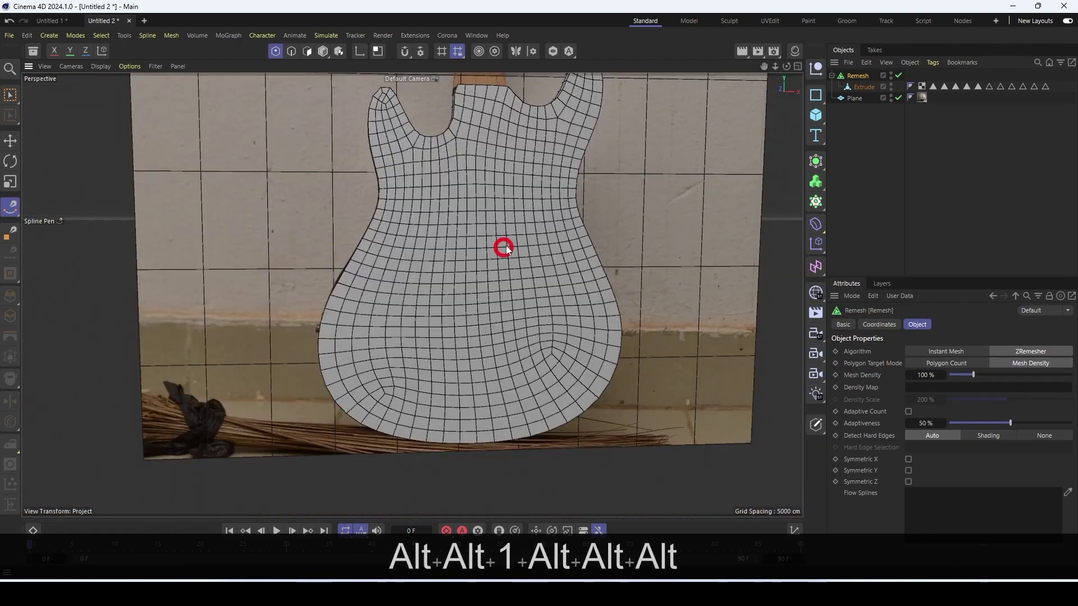
Try a Remesh mesh density of 77% on the guitar body and restore it to 100%
left_click_drag(972, 375, 959, 374)
left_click_drag(509, 321, 454, 167, "alt")
scroll(504, 187, "up", 6)
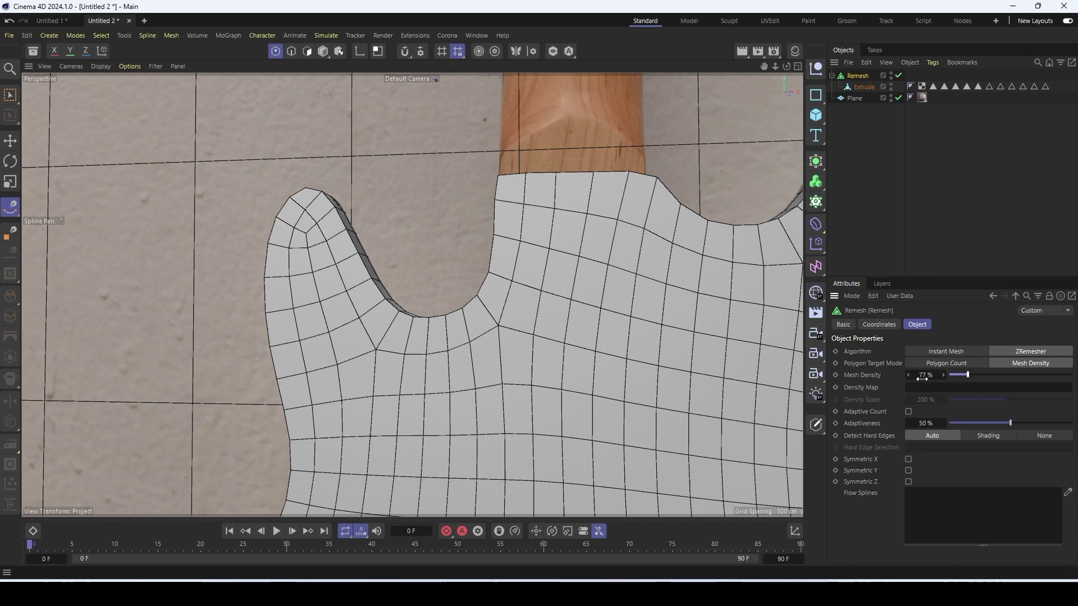
left_click_drag(561, 325, 572, 303, "alt")
scroll(556, 349, "down", 6)
left_click_drag(573, 303, 579, 266, "alt")
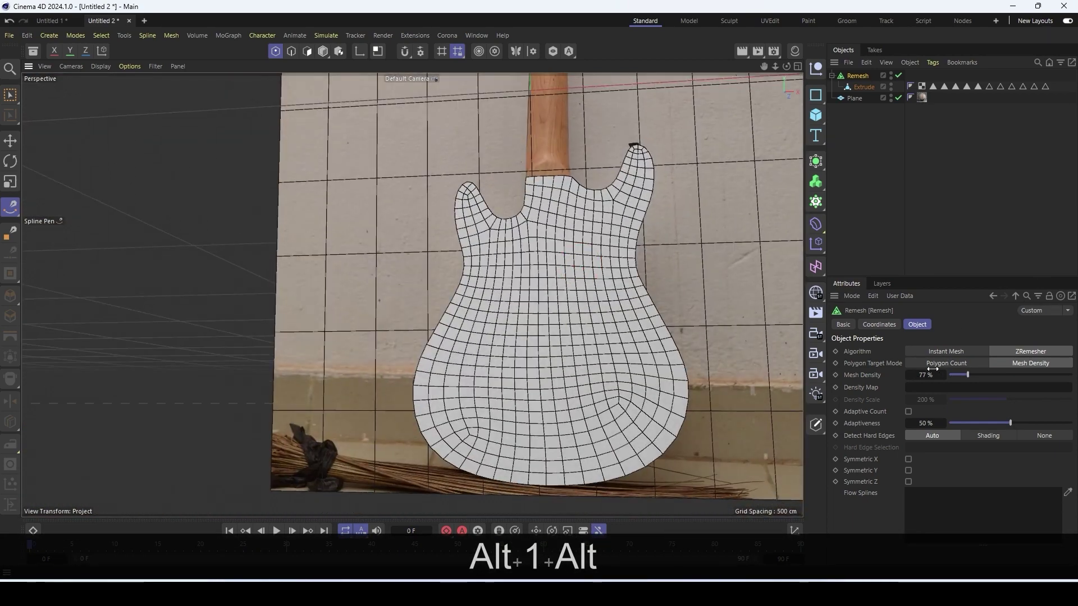
double_click(934, 374)
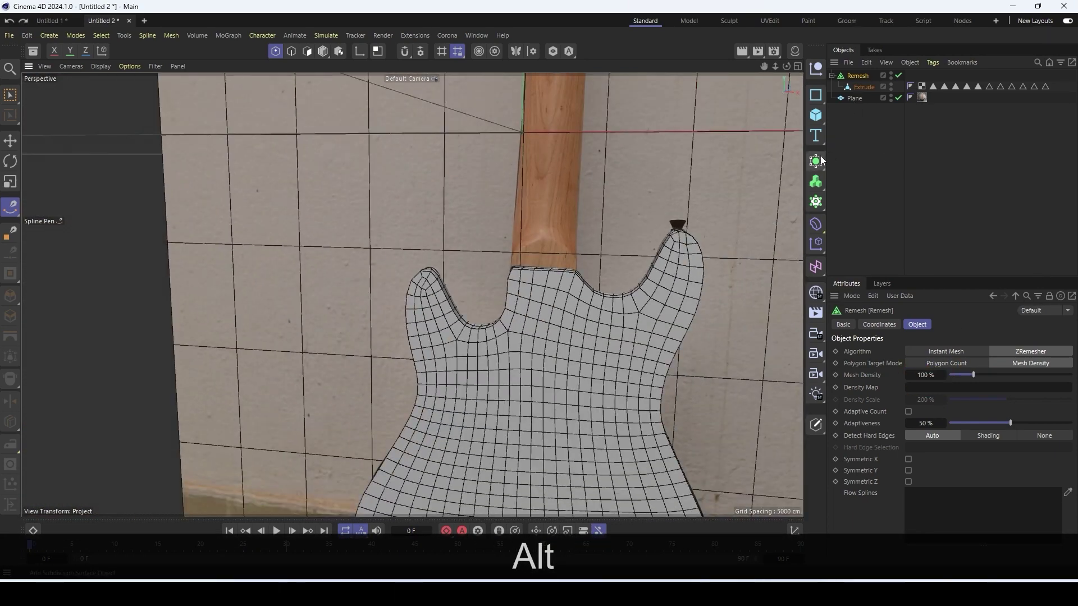
Add a Subdivision Surface as the parent of the Remesh generator and disable the reference photo plane
left_click(818, 161, "alt")
left_click(925, 133)
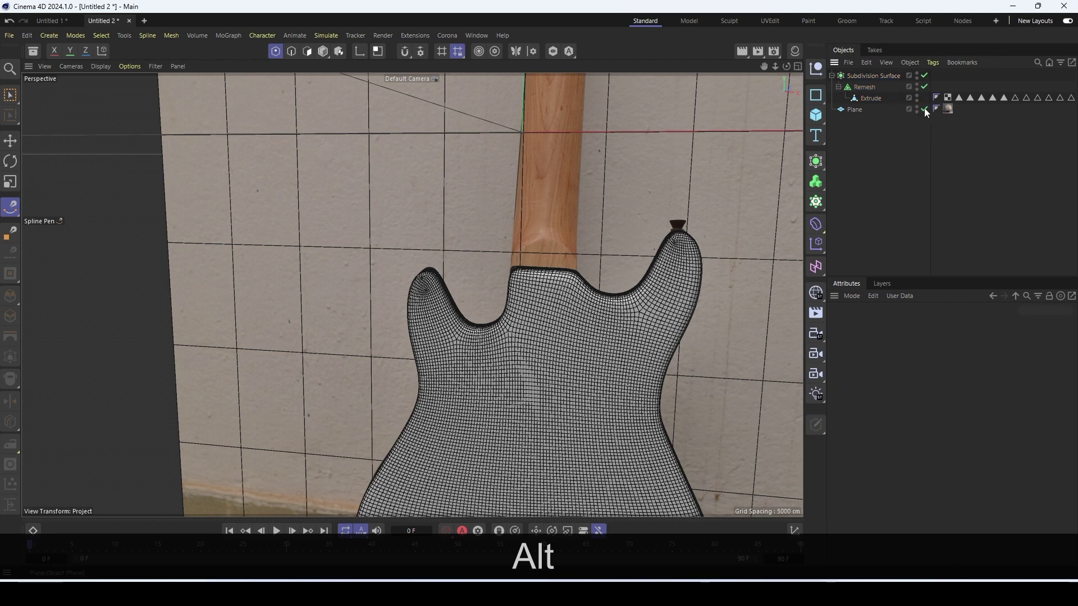
left_click(925, 110)
scroll(614, 247, "down", 2)
left_click_drag(541, 274, 694, 289, "alt")
left_click(642, 287)
left_click_drag(618, 302, 565, 338, "alt")
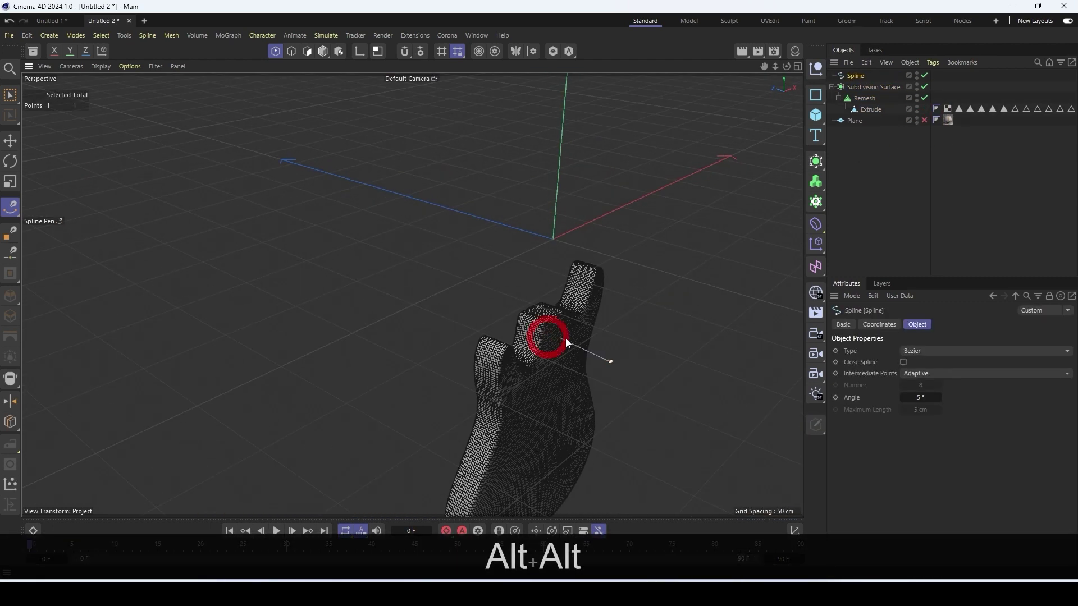
key("ctrl+z")
Switch the viewport display to shading without polygon lines and inspect the smoothed guitar body from several sides
left_click(101, 66)
left_click(130, 100)
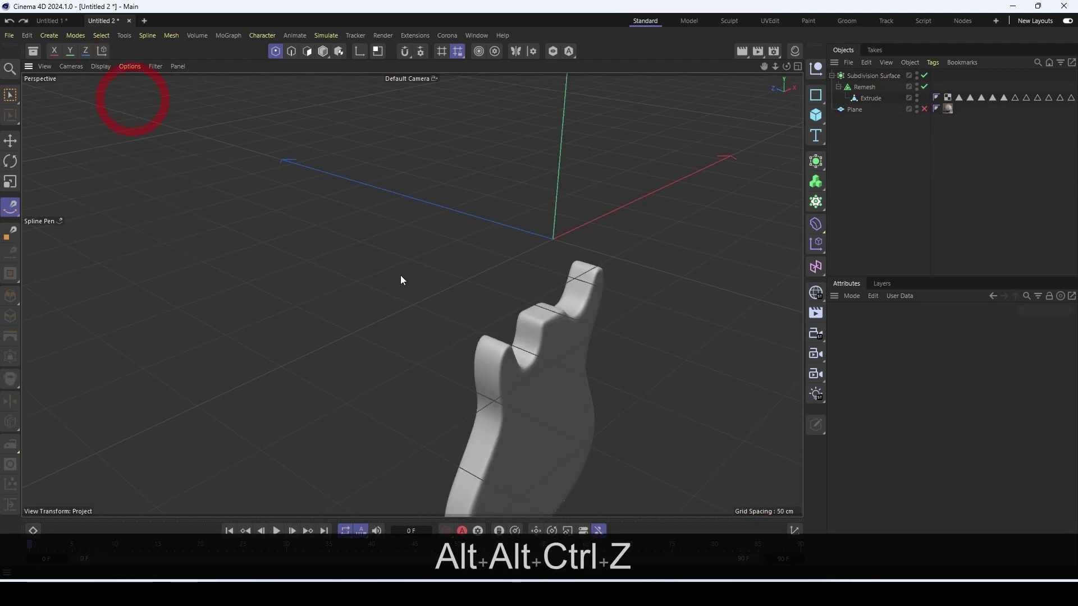
left_click_drag(400, 275, 554, 305, "alt")
scroll(503, 334, "up", 3)
key("1")
mouse_move(502, 335)
left_mouse_down()
mouse_move(486, 197)
mouse_move(486, 329)
left_mouse_up()
key("1")
left_click_drag(486, 329, 196, 320, "alt")
left_click_drag(564, 256, 433, 338, "alt")
key("1")
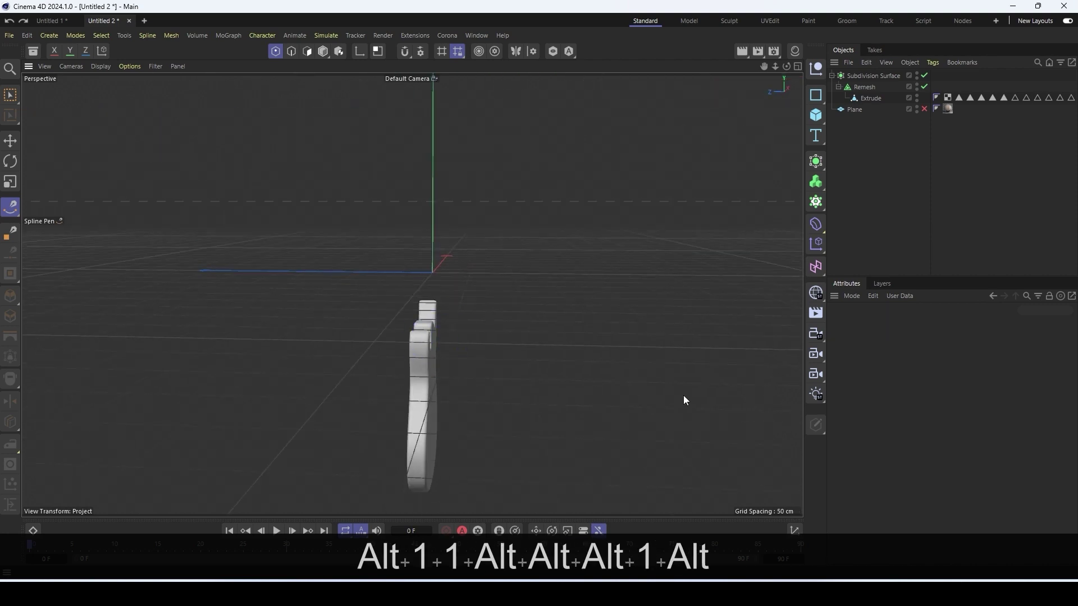
Collapse the Subdivision Surface hierarchy and rename the Subdivision Surface as "body"
left_click(833, 76)
double_click(857, 79)
type("HEAD")
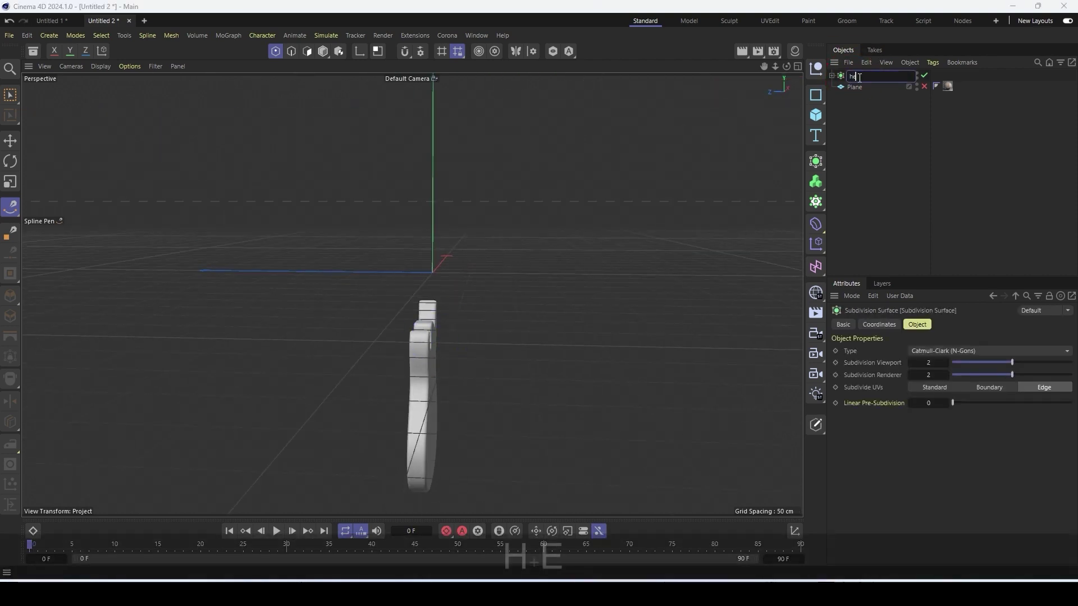
key("BackSpace")
key("BackSpace")
key("BackSpace")
key("BackSpace")
type("body")
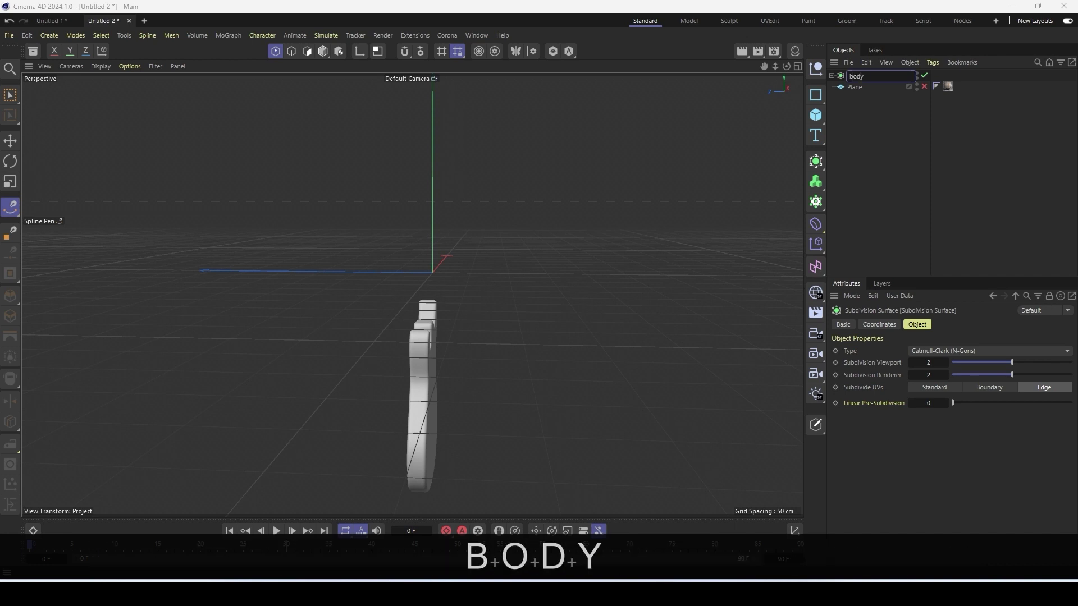
key("Return")
Hide the body object and re-enable the reference photo plane
left_click(851, 89)
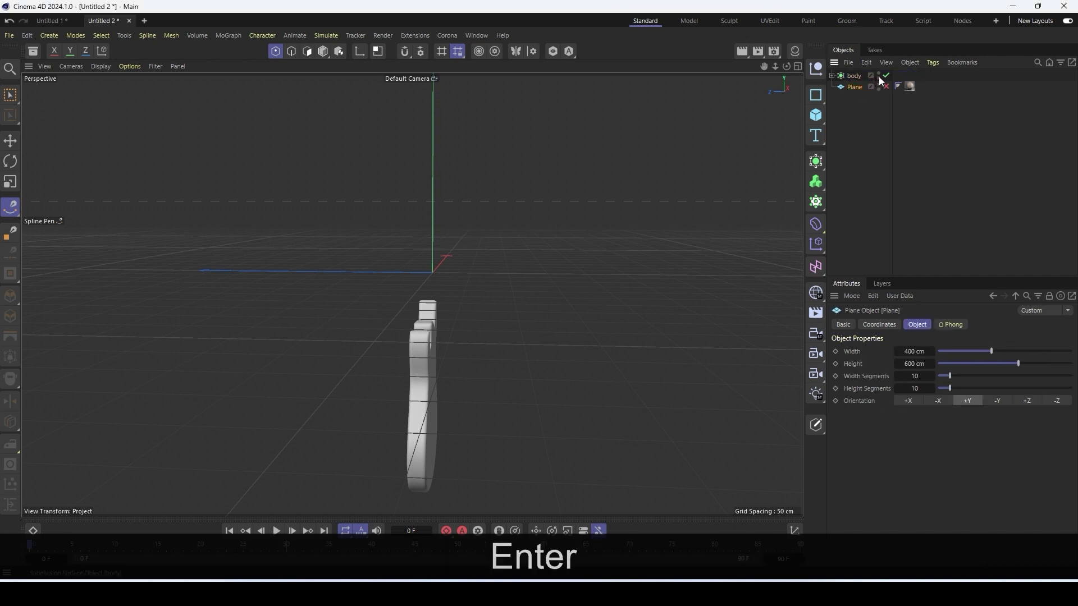
left_click(878, 75)
left_click(879, 77)
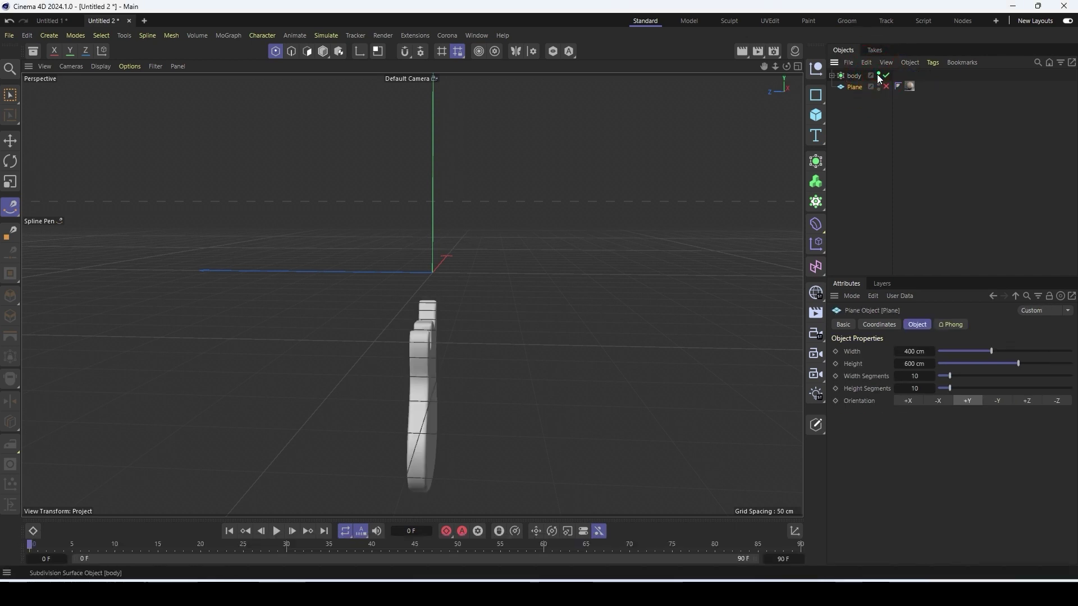
left_click(879, 76)
left_click(878, 74)
left_click(877, 75)
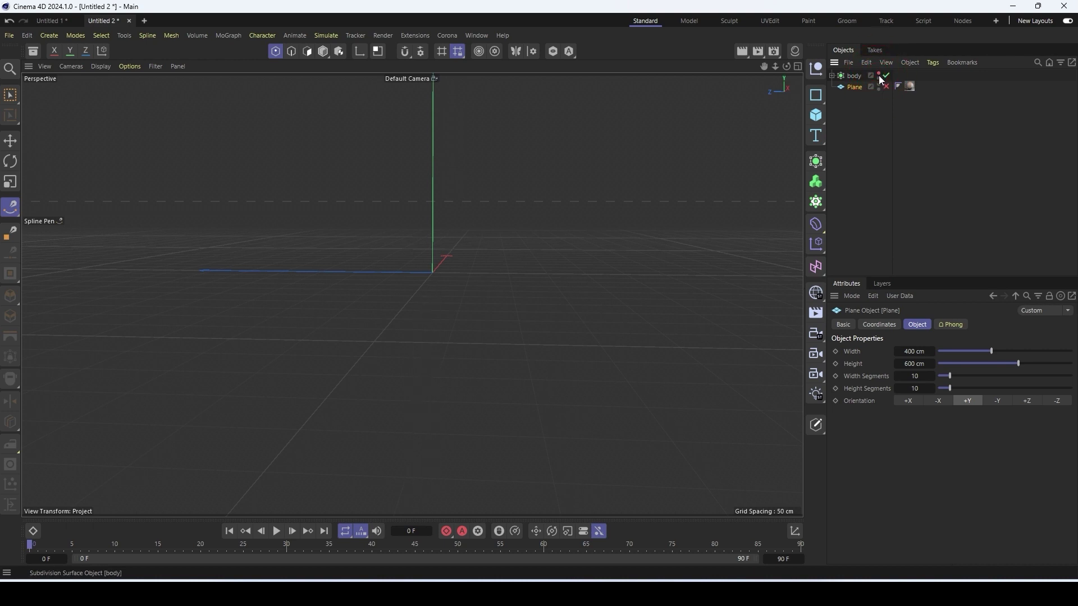
left_click(887, 87)
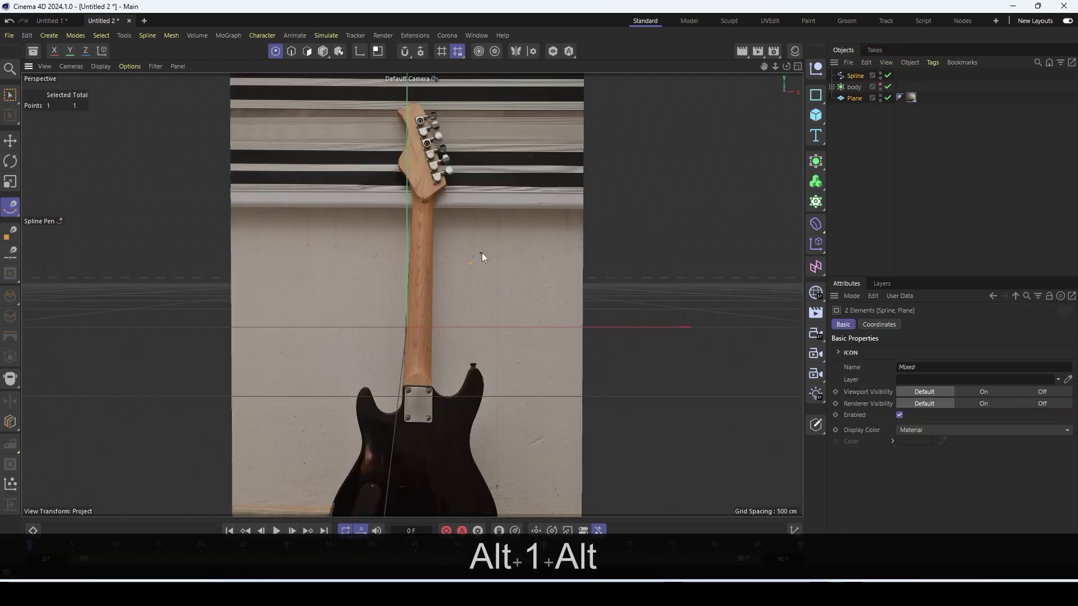
Open the Material Manager and undo the stray spline point
scroll(482, 253, "down", 3)
left_click(796, 52)
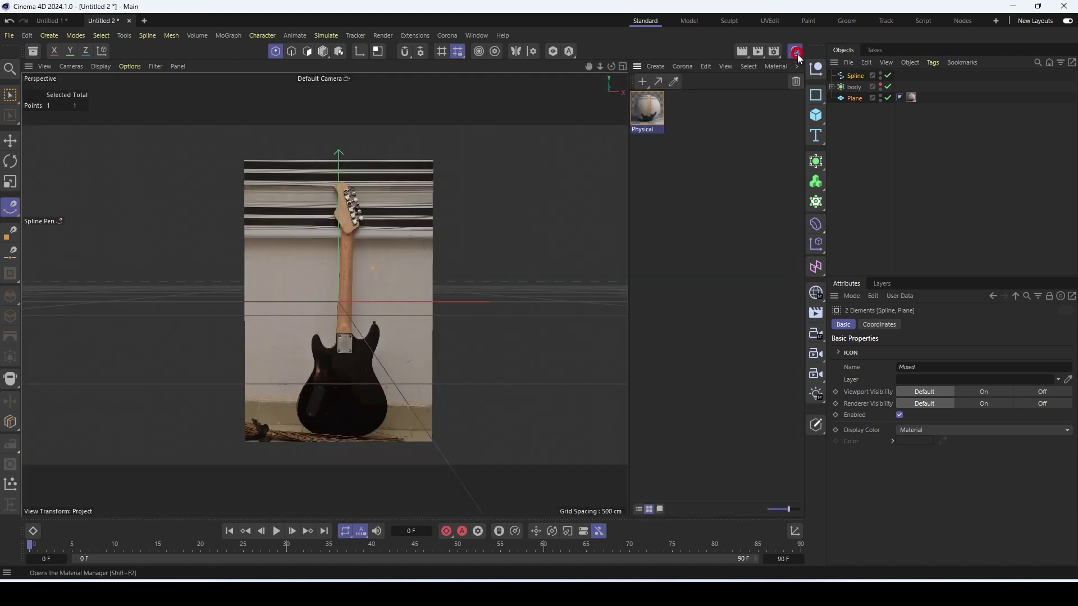
key("ctrl+z")
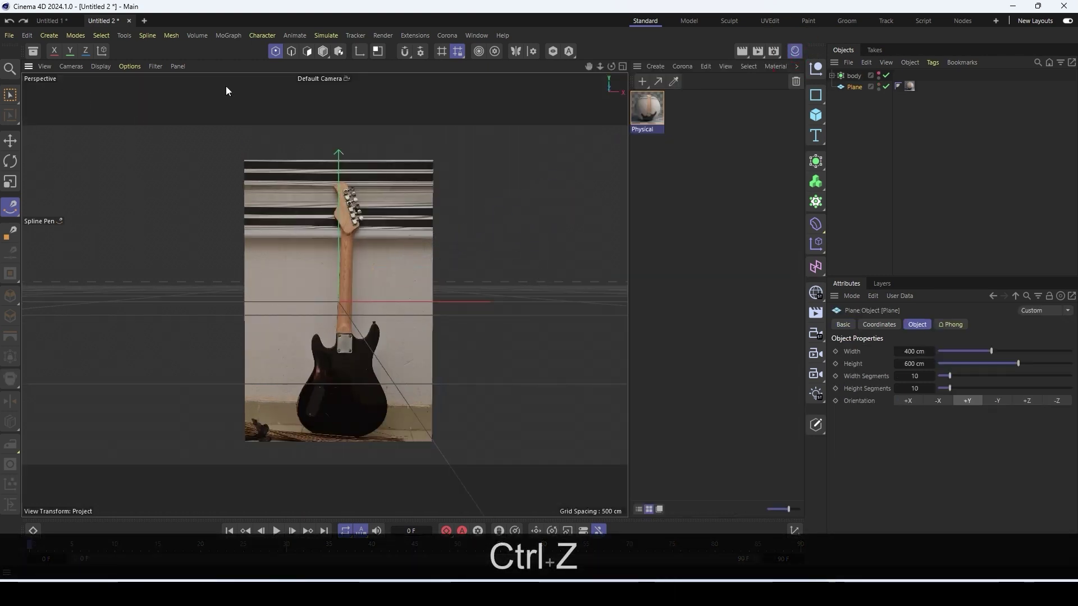
left_click(285, 244)
left_click_drag(427, 326, 441, 325)
key("ctrl+z")
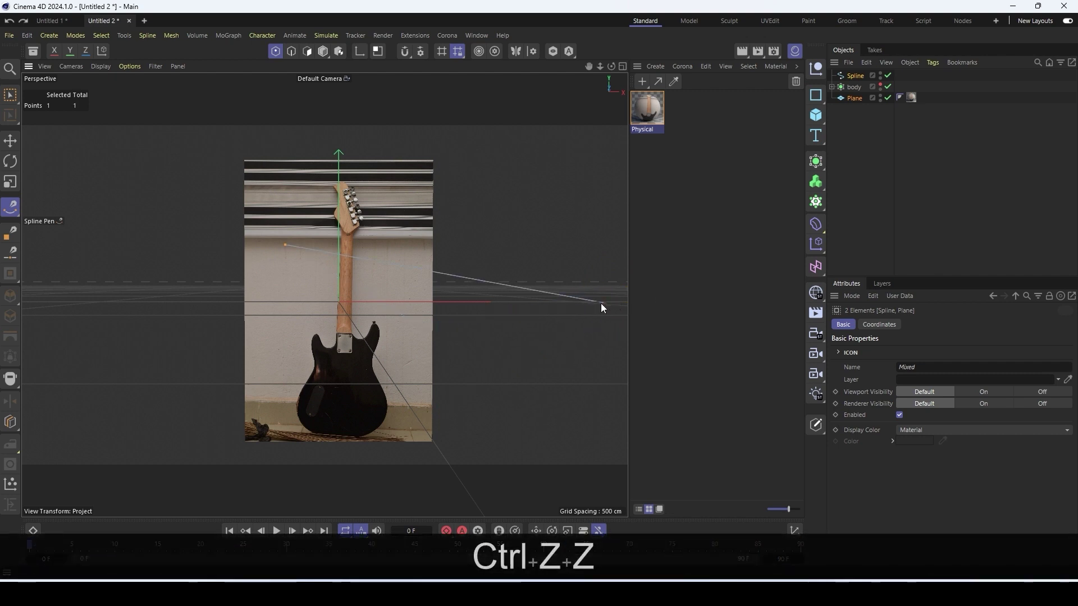
key("ctrl+z")
Switch to the Move tool and replace the Physical material's base layer texture with DSC_0371.JPG, without copying the image to the project
left_click(10, 140)
scroll(439, 336, "up", 3)
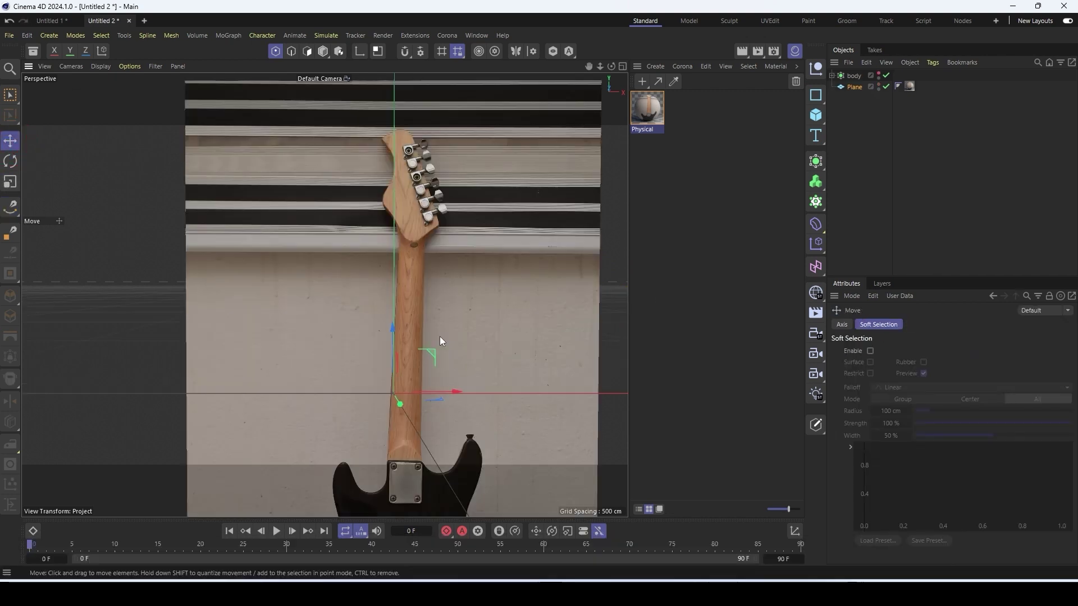
scroll(421, 346, "down", 5)
scroll(421, 345, "up", 2)
double_click(646, 116)
left_click(673, 232)
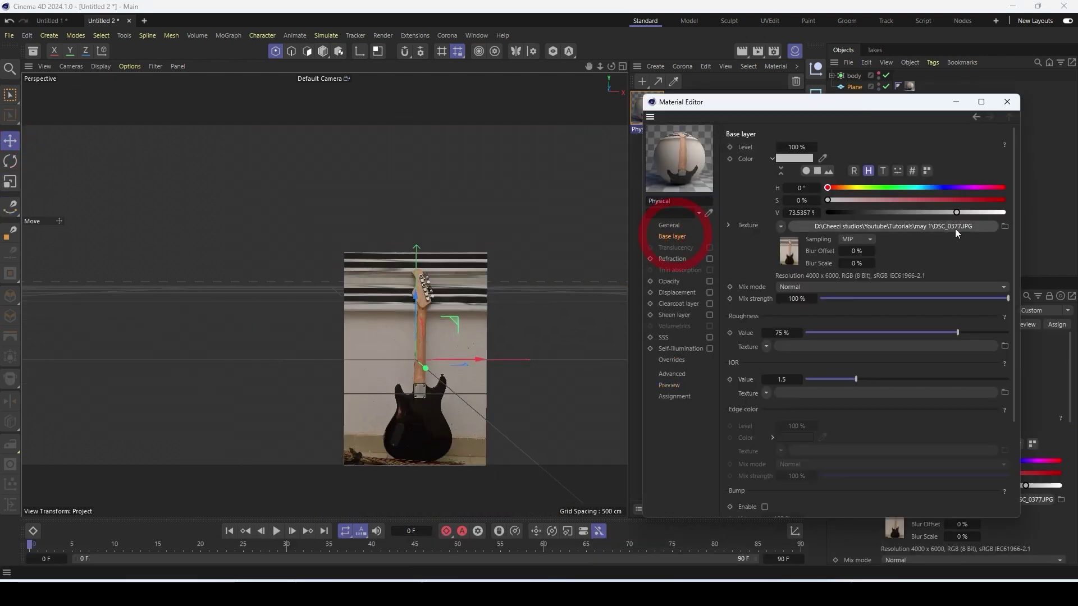
left_click(1002, 226)
double_click(671, 207)
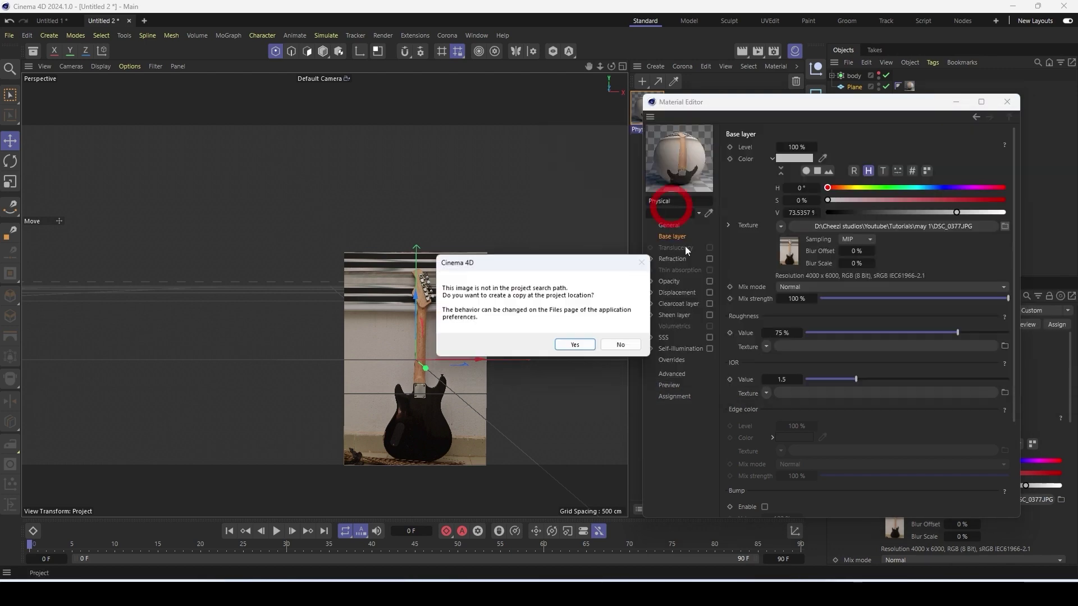
left_click(624, 344)
left_click(957, 103)
Add a cube in front of the guitar photo and turn on its X-Ray display
scroll(460, 387, "up", 6)
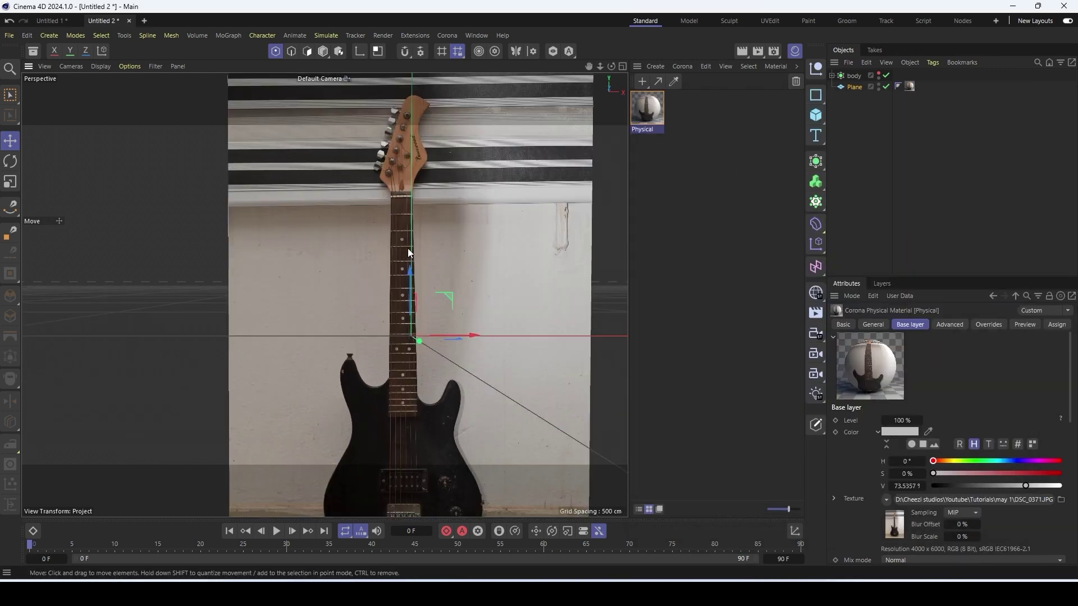
scroll(473, 292, "down", 4)
scroll(420, 382, "up", 4)
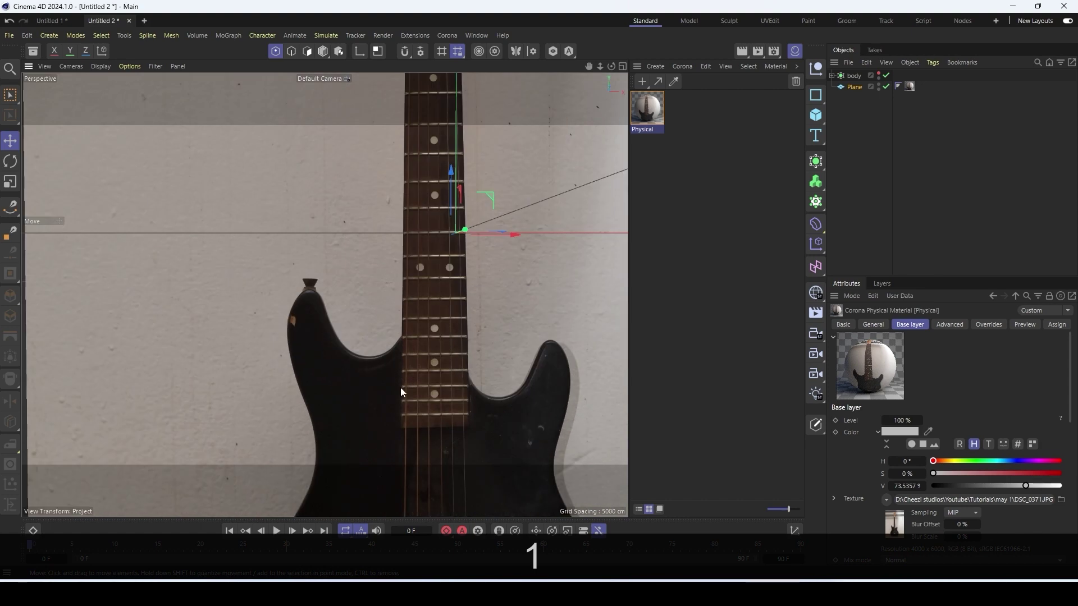
scroll(400, 385, "down", 2)
left_click(815, 118)
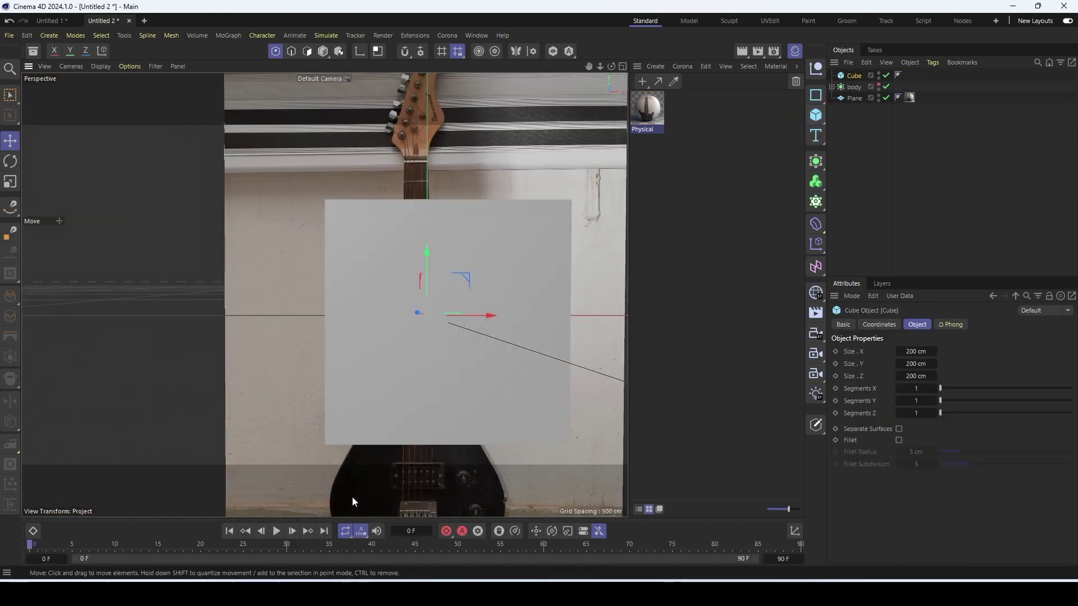
scroll(430, 292, "down", 3)
left_click(474, 253)
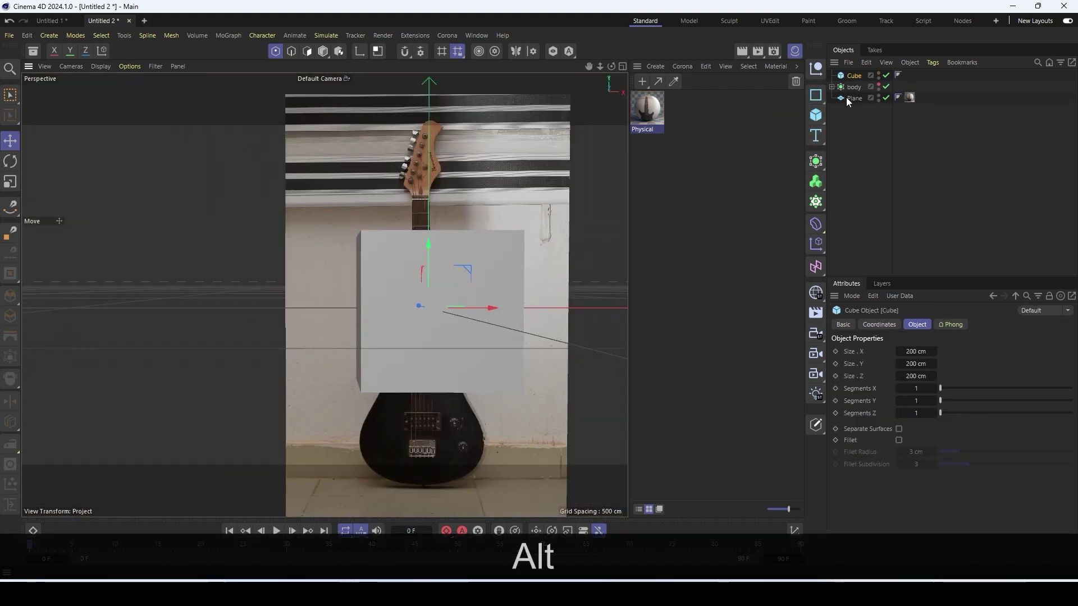
left_click(843, 324)
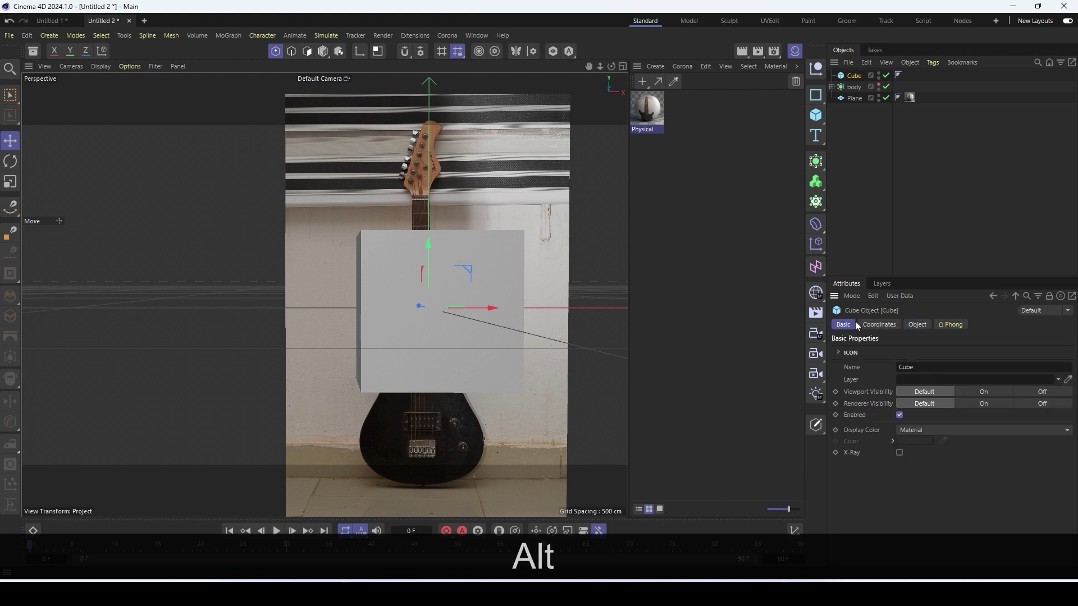
left_click(899, 452)
scroll(496, 305, "up", 2)
scroll(494, 303, "up", 2)
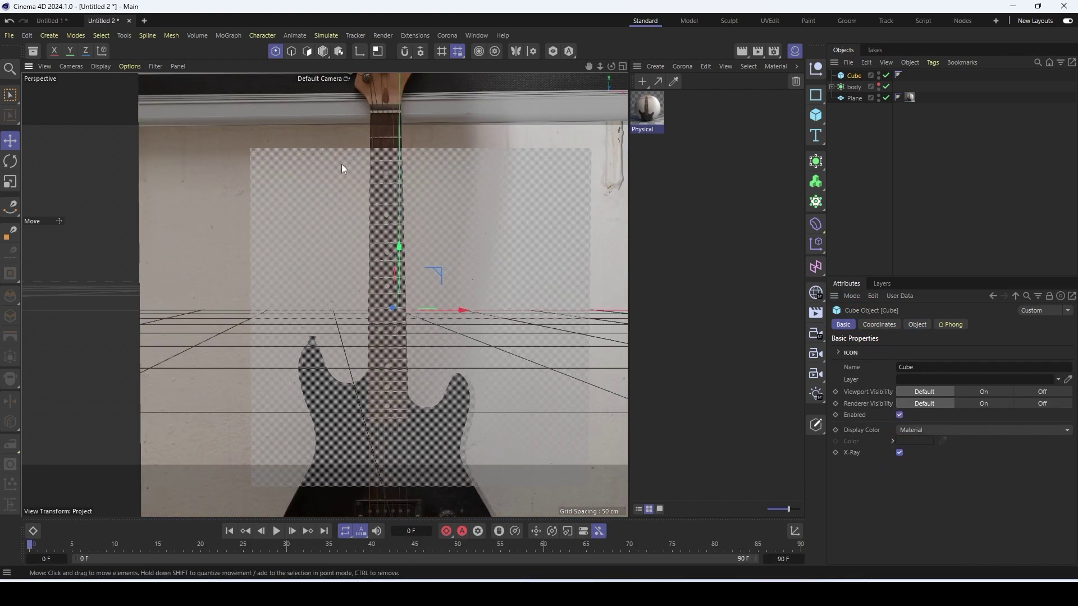
Switch to Model mode and shrink the cube to a narrow bar matching the width of the guitar's neck
left_click(322, 51)
left_click_drag(530, 310, 423, 312)
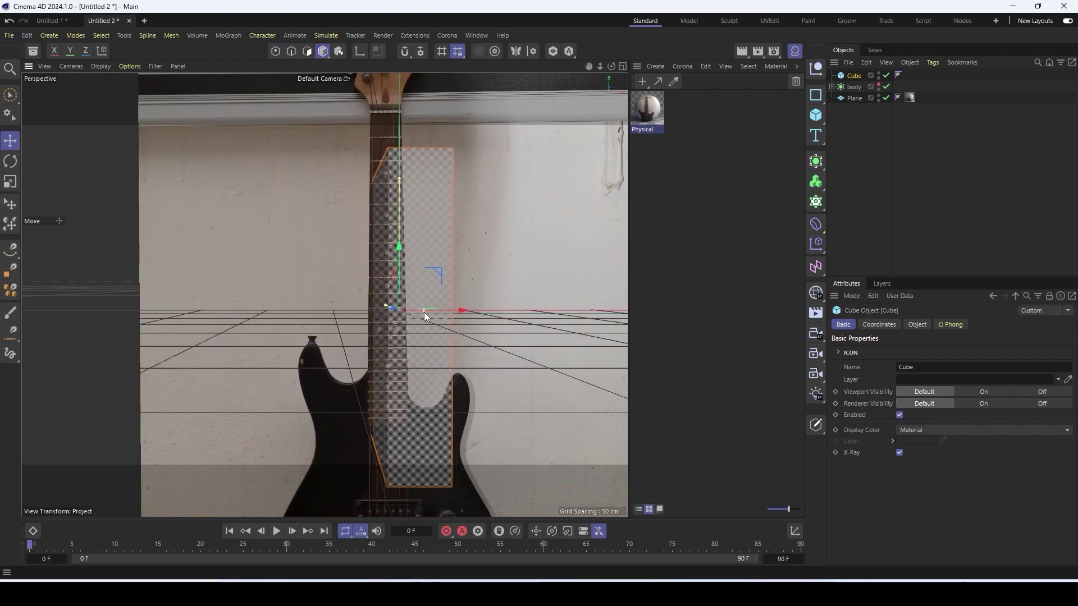
left_click_drag(339, 315, 399, 315, "alt")
left_click_drag(287, 306, 318, 306)
left_click_drag(360, 242, 381, 304)
Lengthen the cube and shift it up so it spans the neck from the nut down into the body
key("1")
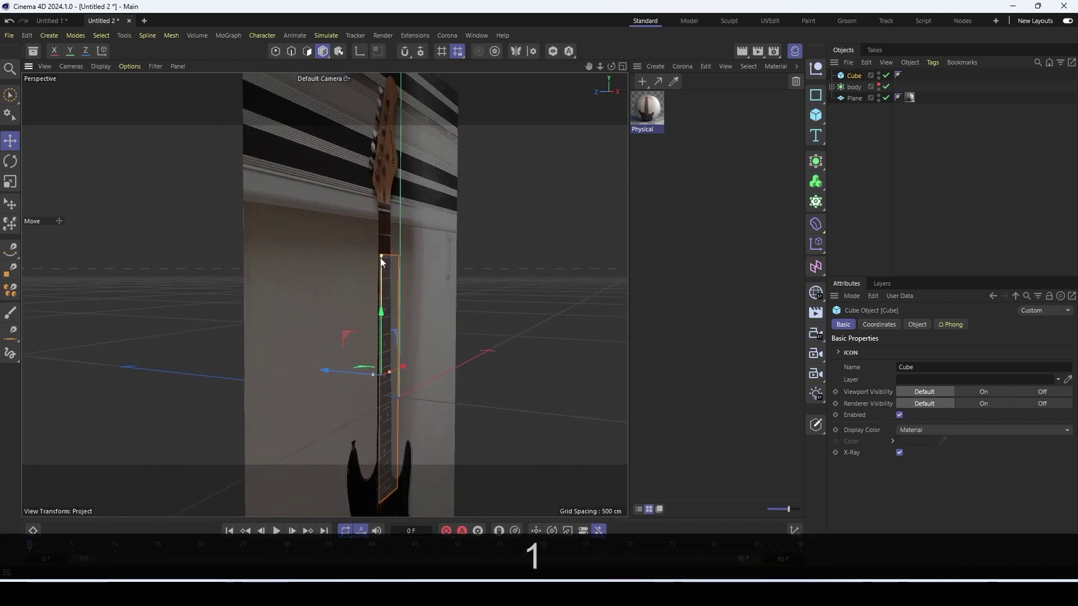
left_click_drag(382, 256, 383, 221)
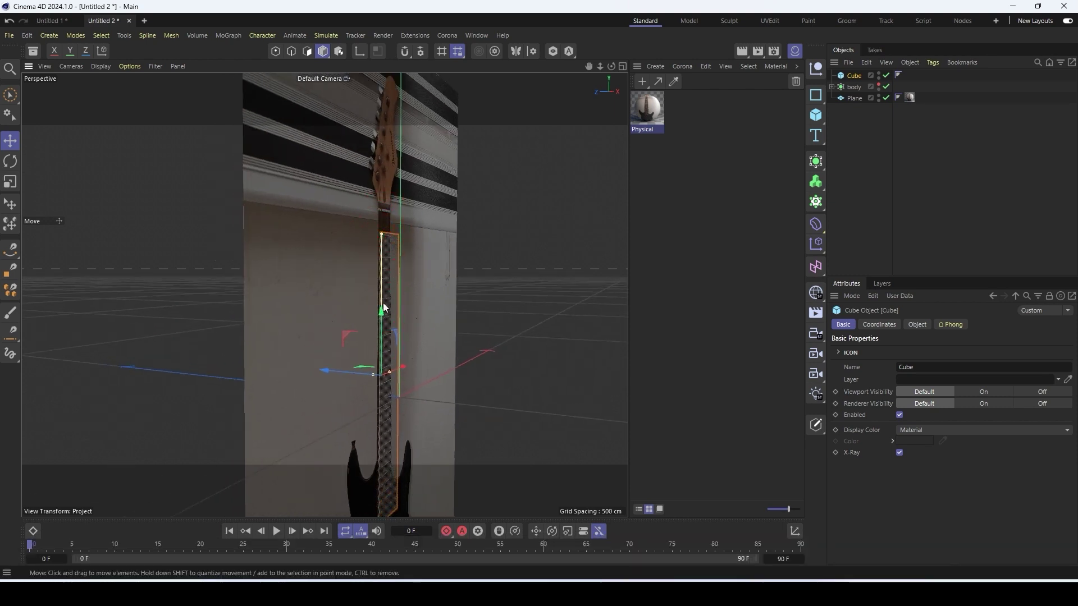
left_click_drag(382, 310, 270, 321)
left_click_drag(428, 344, 415, 345)
left_click_drag(393, 344, 305, 261)
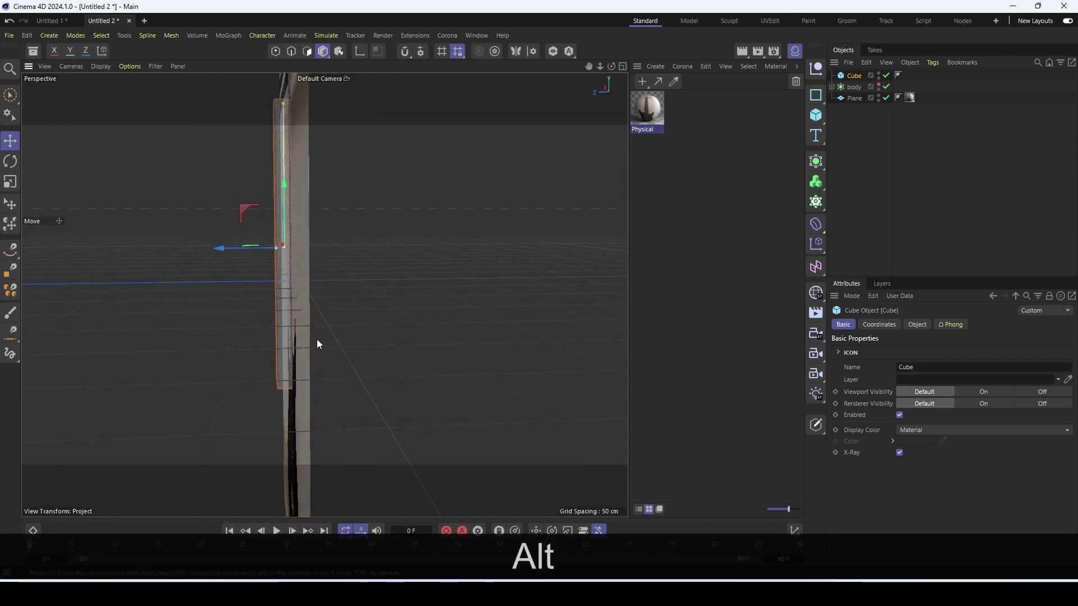
Show the body object again and move the reference photo plane along X, clear of the model
left_click(879, 87)
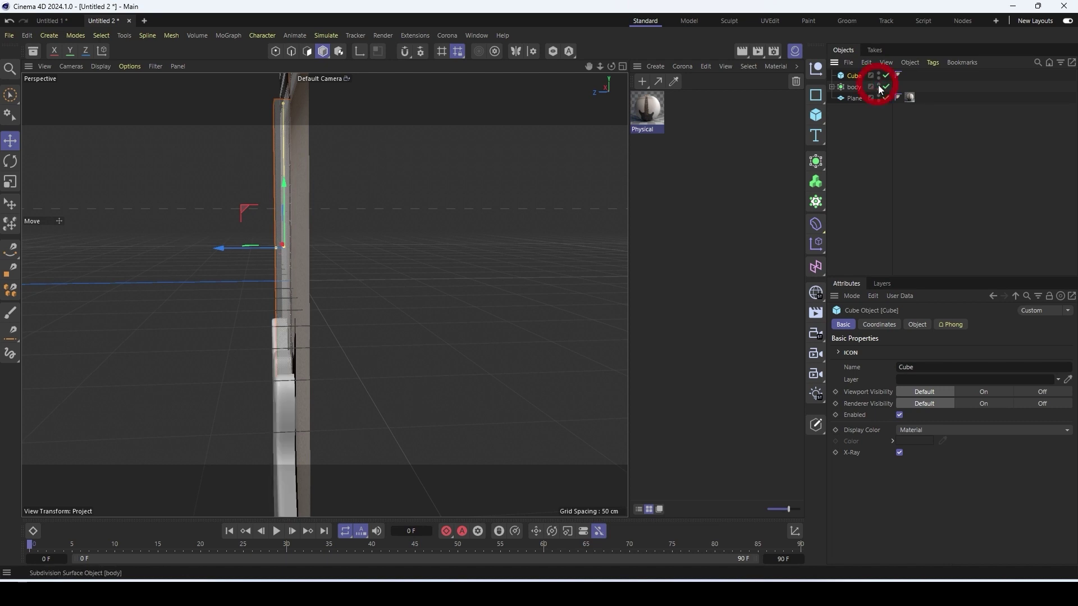
left_click_drag(245, 291, 399, 345, "alt")
left_click(399, 345)
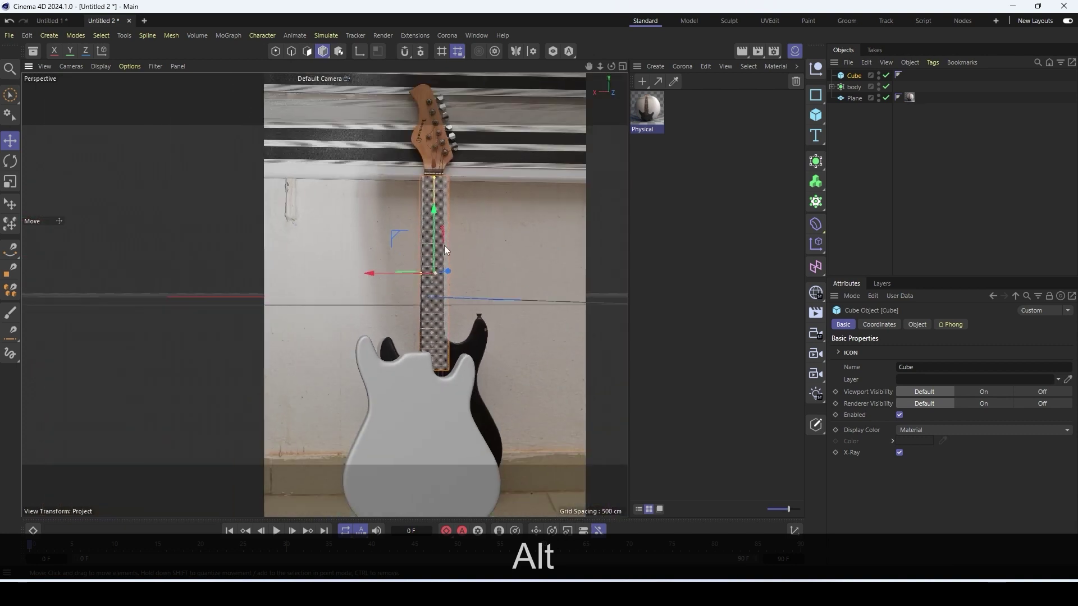
left_click_drag(543, 209, 580, 259, "alt")
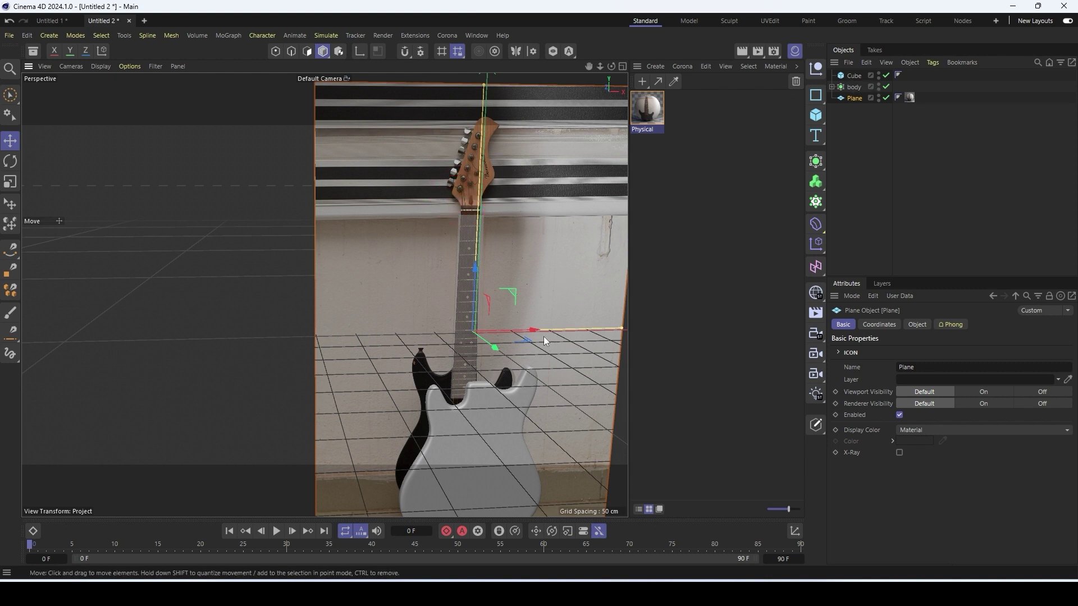
left_click_drag(540, 332, 359, 332)
Select the neck cube and turn off its X-Ray display
left_click(466, 296)
left_click_drag(518, 321, 456, 310, "alt")
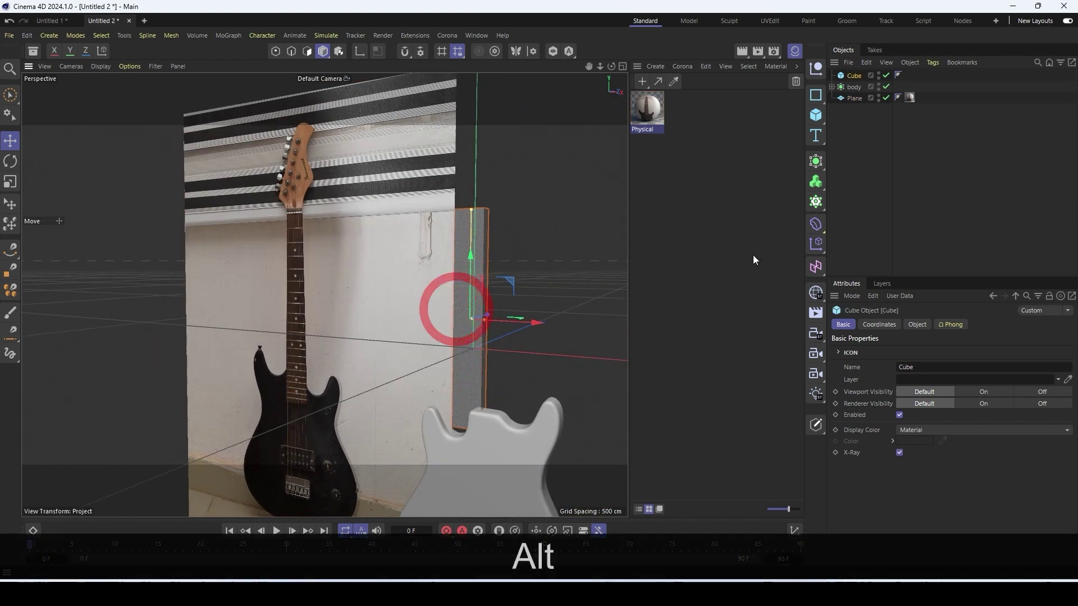
left_click(899, 453)
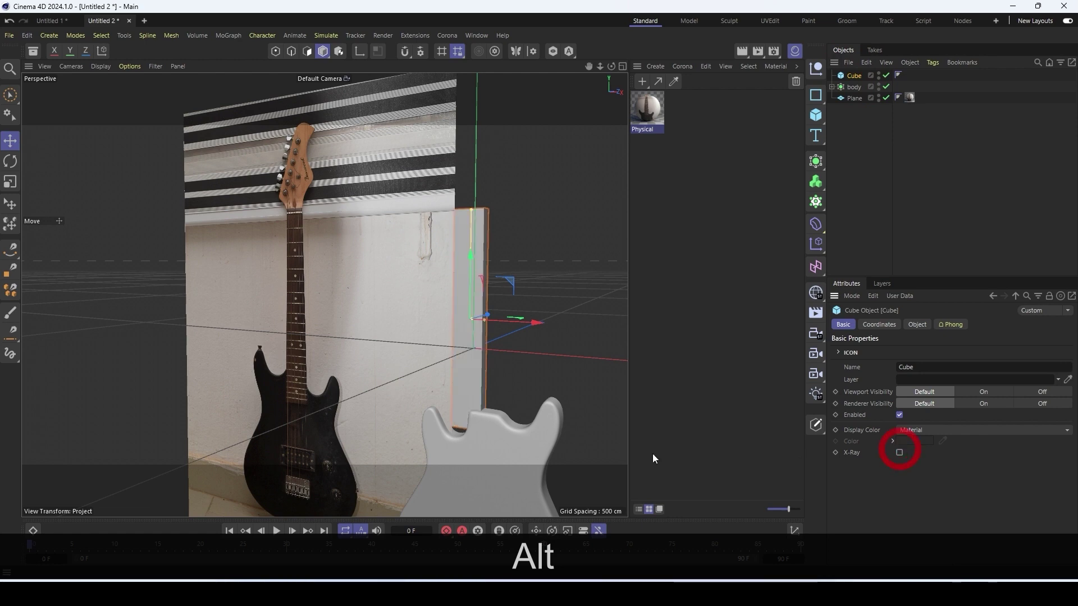
left_click_drag(606, 432, 563, 330, "alt")
scroll(491, 435, "up", 1)
left_click_drag(491, 434, 534, 411, "alt")
left_click(534, 411)
scroll(519, 449, "down", 8)
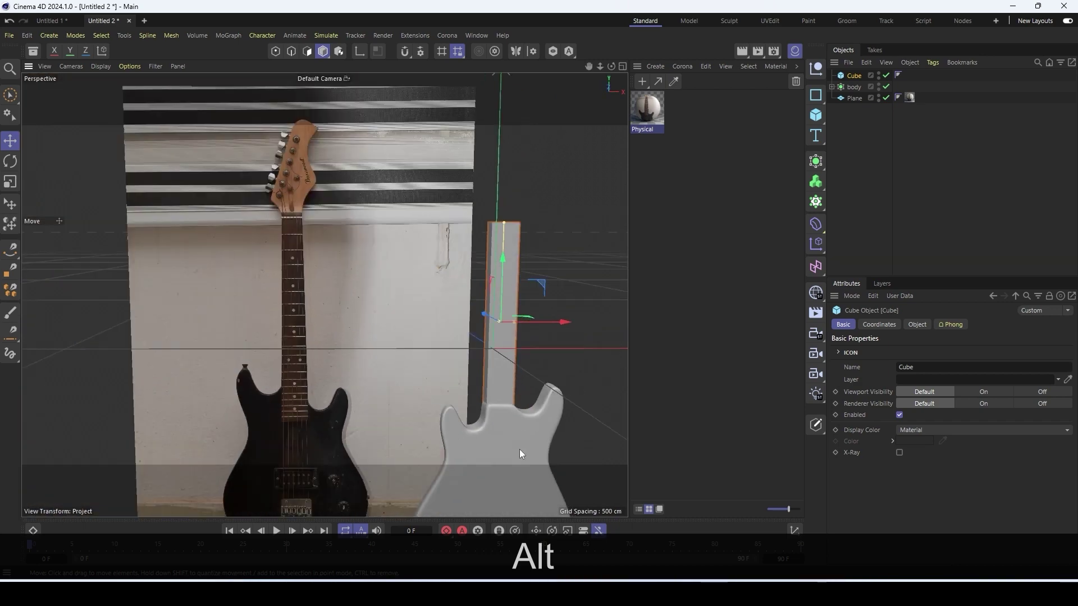
Undo the last change and set the body's heading rotation (R.H) to 180°
key("ctrl+z")
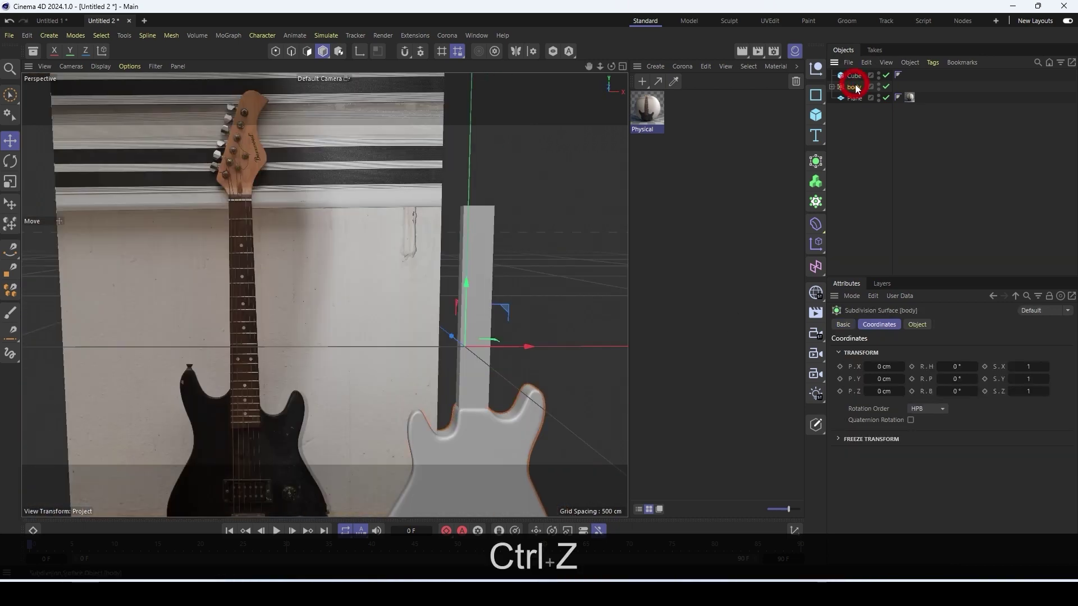
left_click(957, 367)
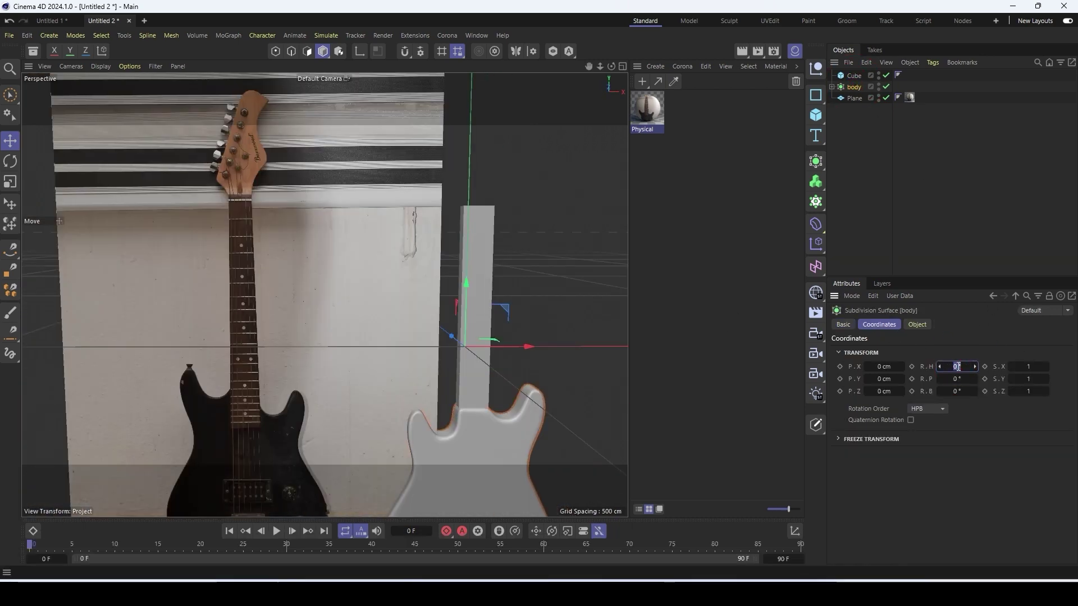
type("180")
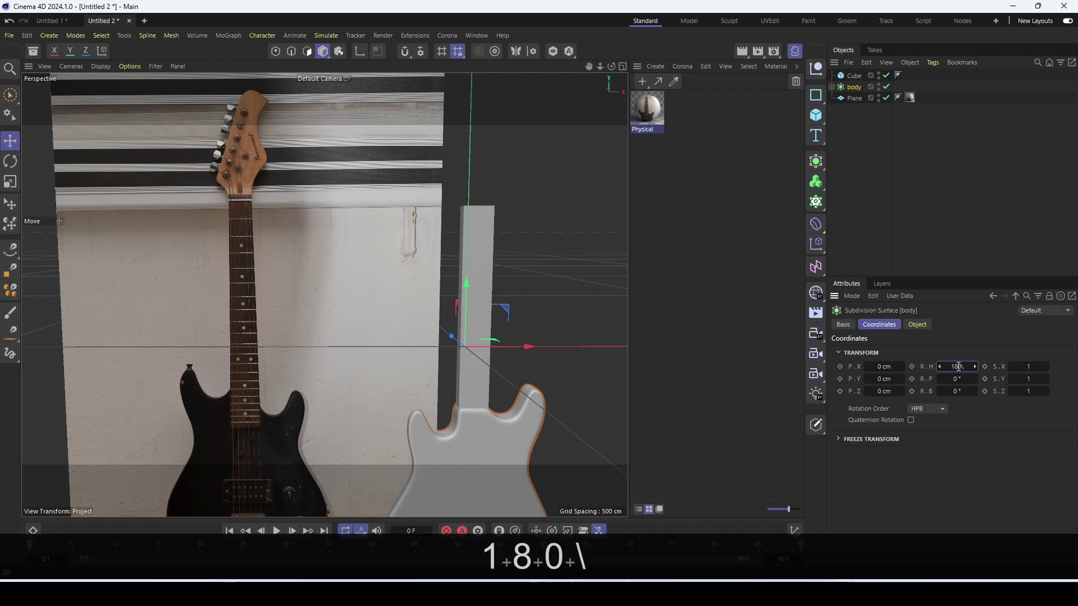
type("\\")
key("BackSpace")
key("Return")
scroll(421, 406, "down", 5)
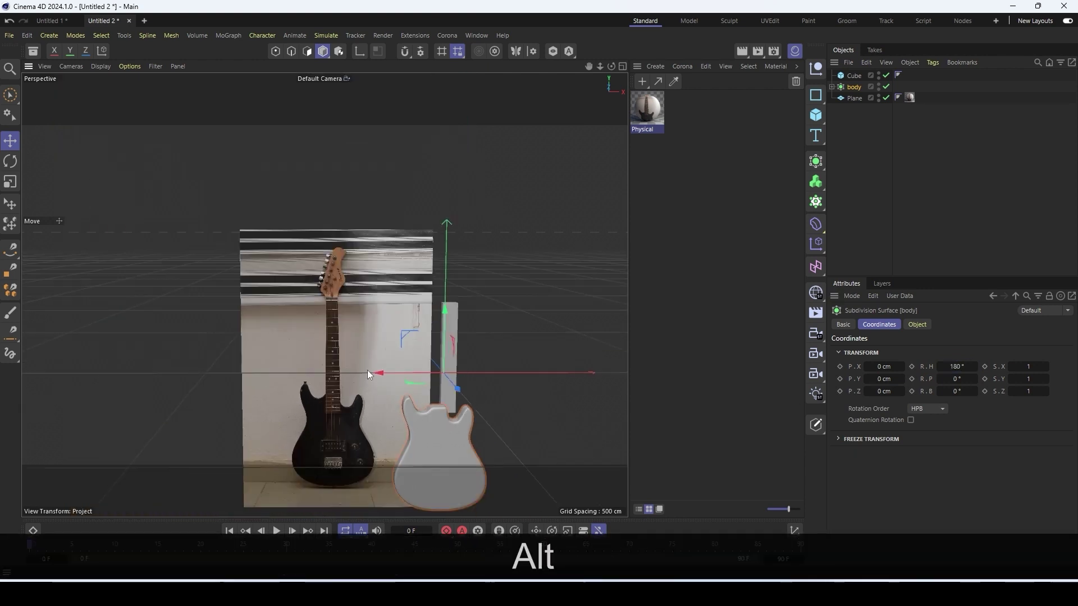
Move the neck cube along Z to about -19.6 cm so it sits in the body's neck joint
left_click(338, 304)
left_click_drag(429, 353, 397, 327, "alt")
left_click(396, 368)
key("alt+1")
scroll(397, 327, "up", 4)
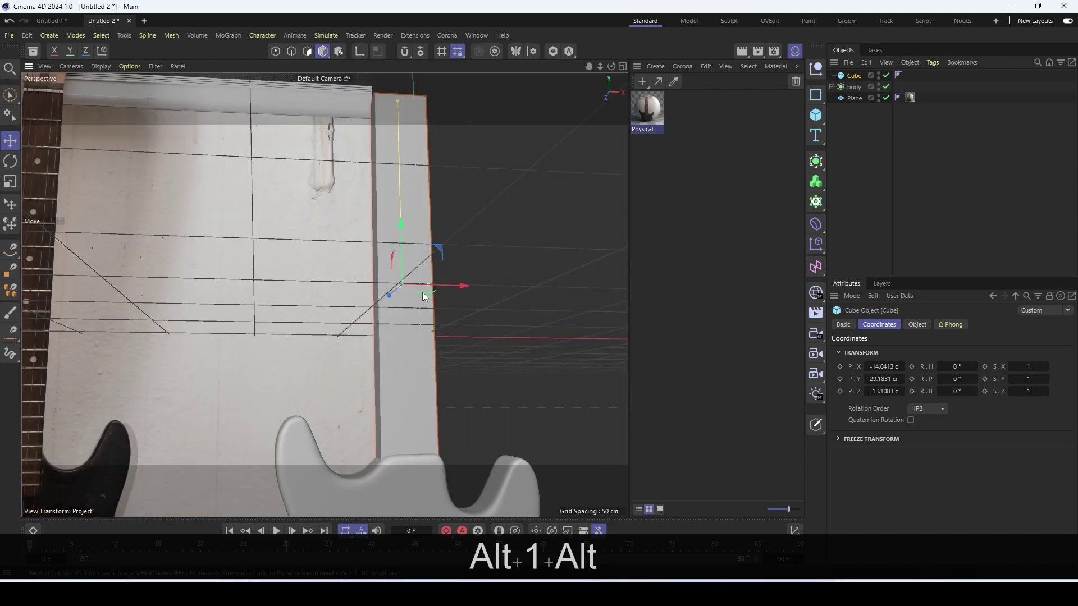
left_click_drag(430, 286, 368, 294)
scroll(399, 298, "down", 2)
scroll(368, 296, "down", 3)
Lower the neck cube along Y to about 22.6 cm so its lower end overlaps the body
key("1")
left_click_drag(385, 353, 390, 255)
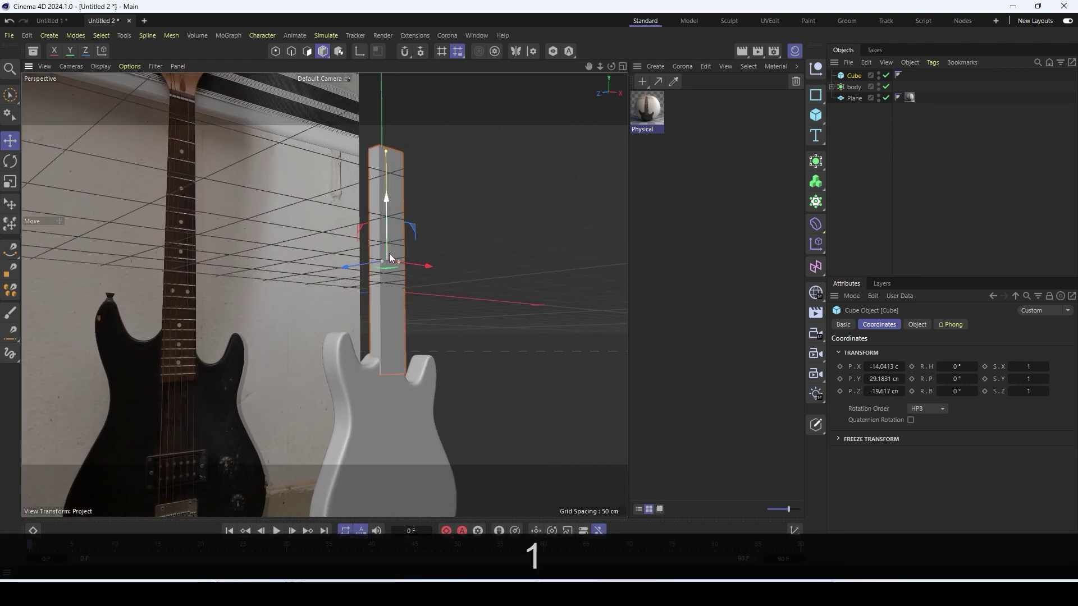
left_click_drag(388, 199, 386, 193)
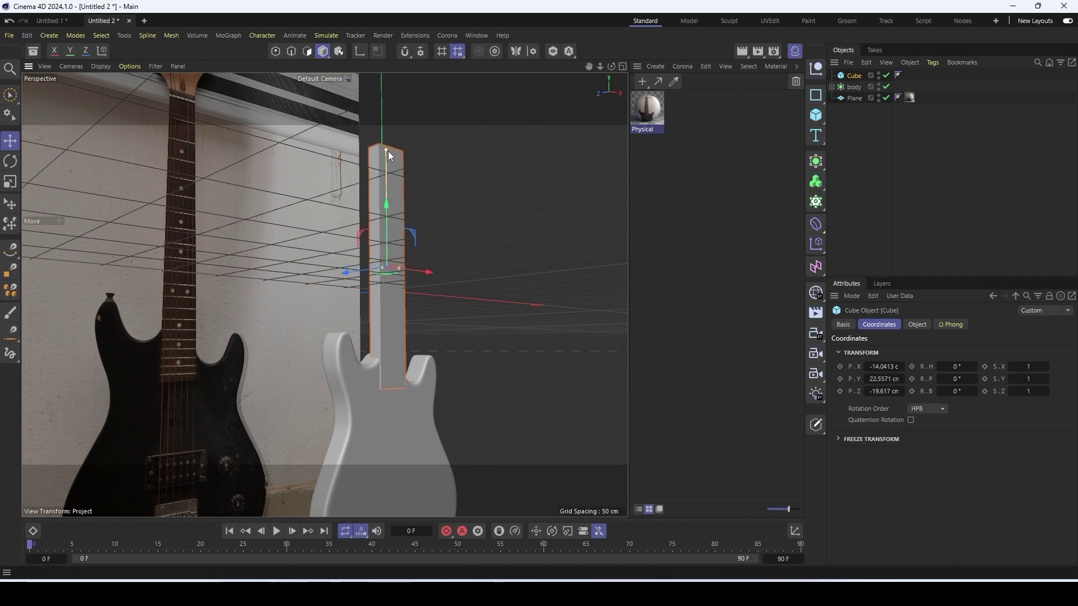
left_click_drag(386, 143, 318, 180, "alt")
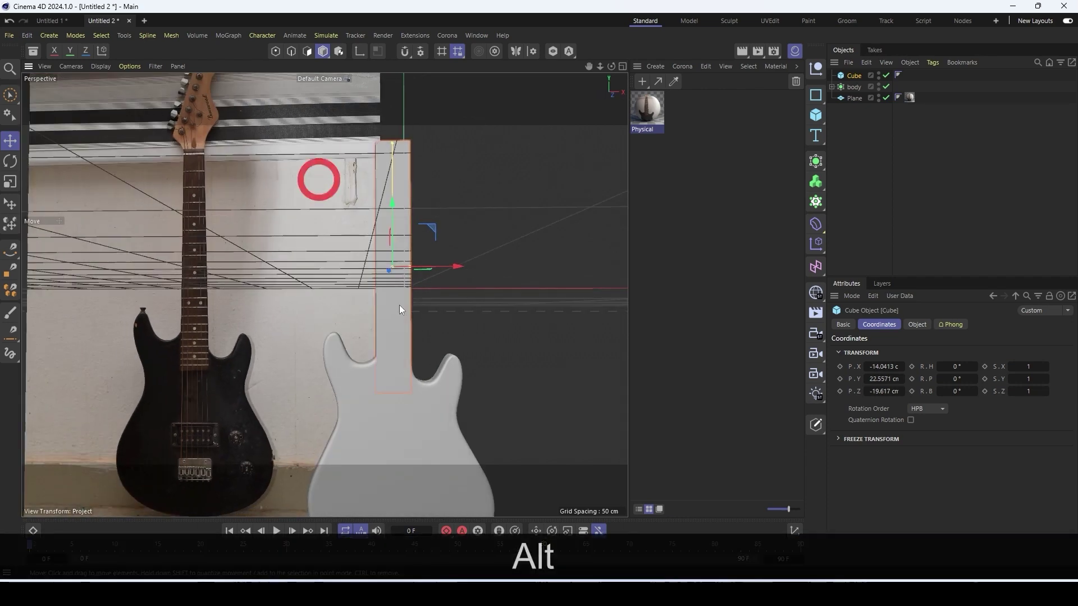
left_click_drag(355, 269, 377, 282, "alt")
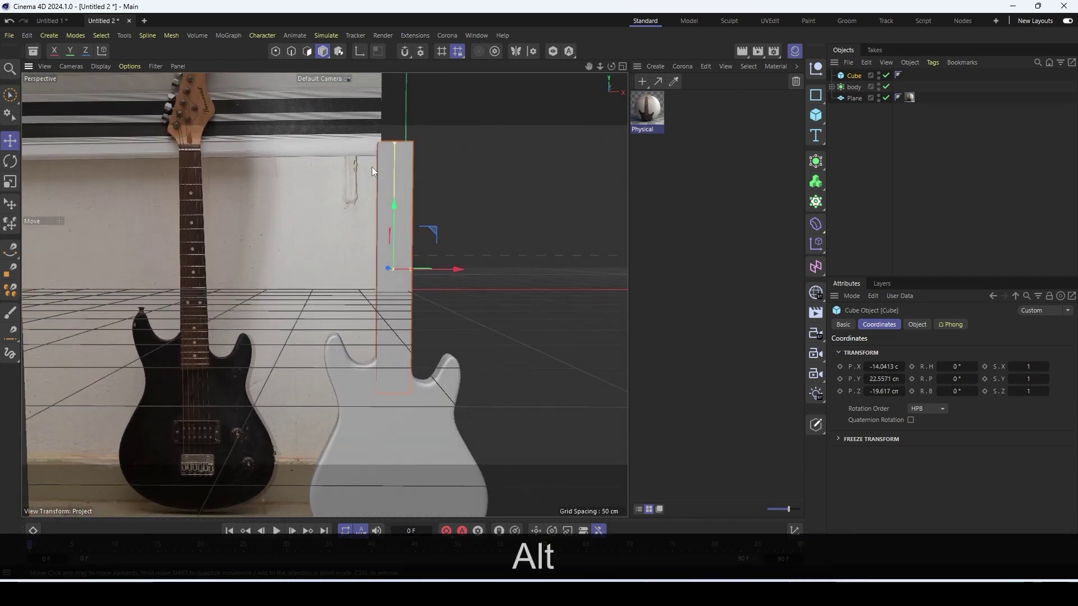
scroll(381, 140, "up", 3)
left_click_drag(405, 132, 479, 264)
scroll(409, 231, "down", 2)
Switch to the may 1 photo folder, open DSC_0377 and go back to the side photo DSC_0373
double_click(508, 120)
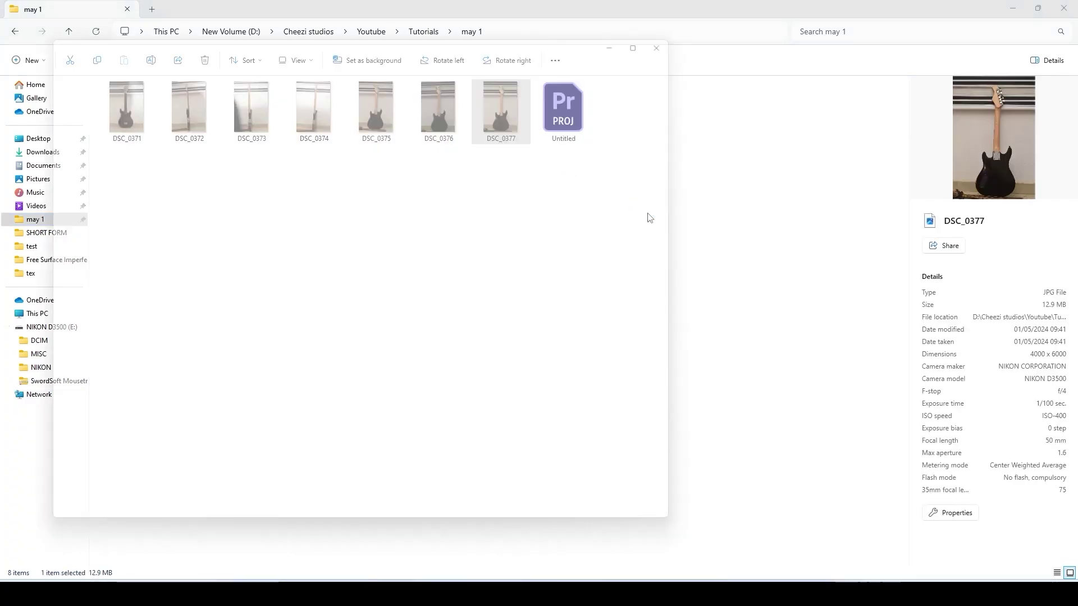
key("Left")
key("Left")
key("Left")
key("Left")
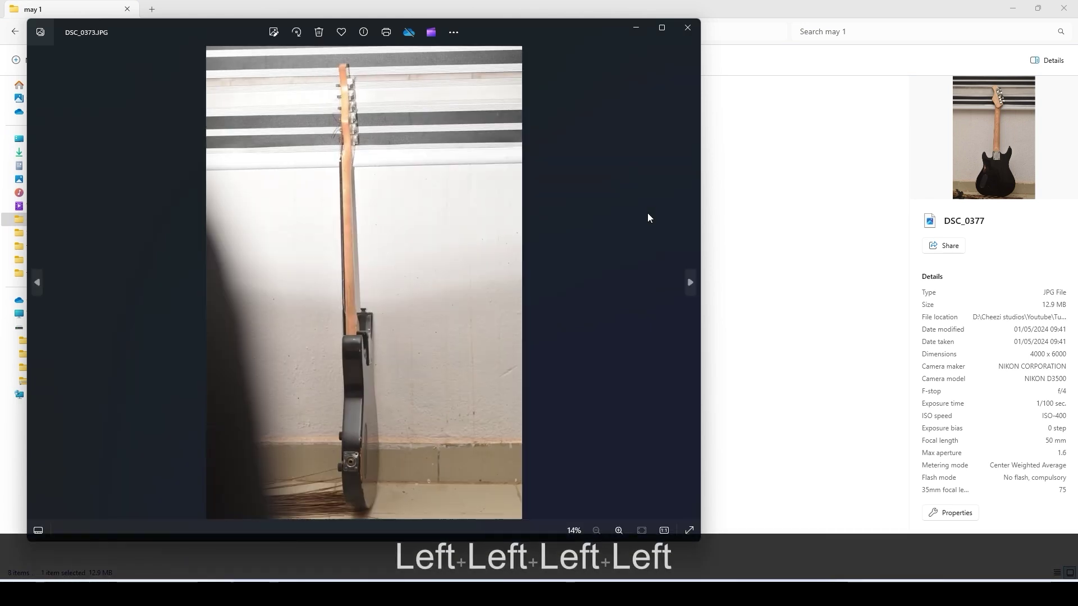
Examine the neck and fretboard's side profile in DSC_0373, from the body joint up to the headstock
double_click(351, 332)
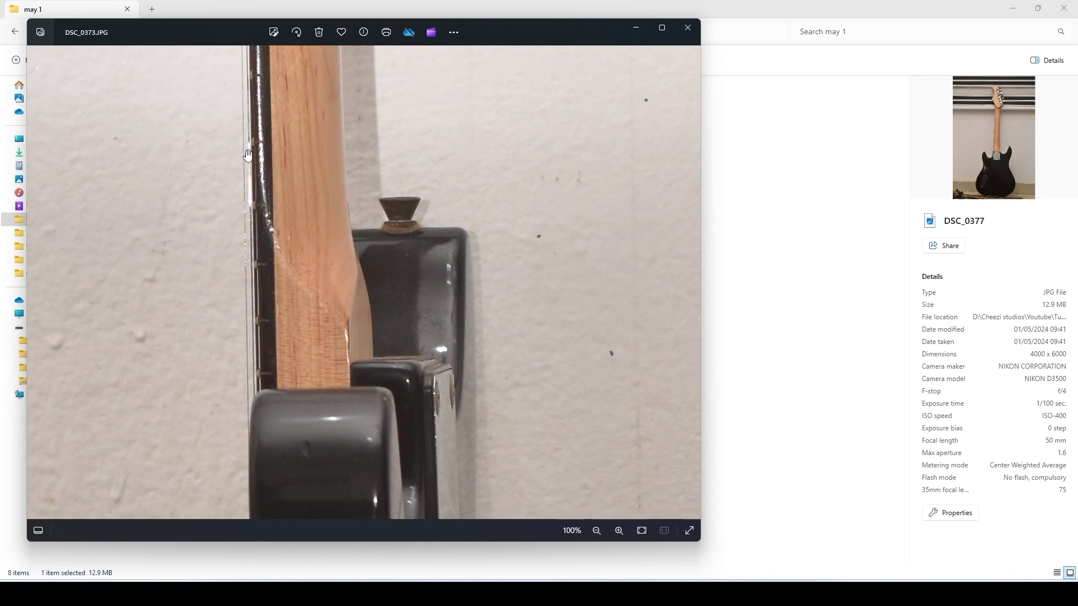
scroll(264, 185, "down", 2)
left_click_drag(275, 181, 322, 355)
left_click_drag(345, 95, 387, 285)
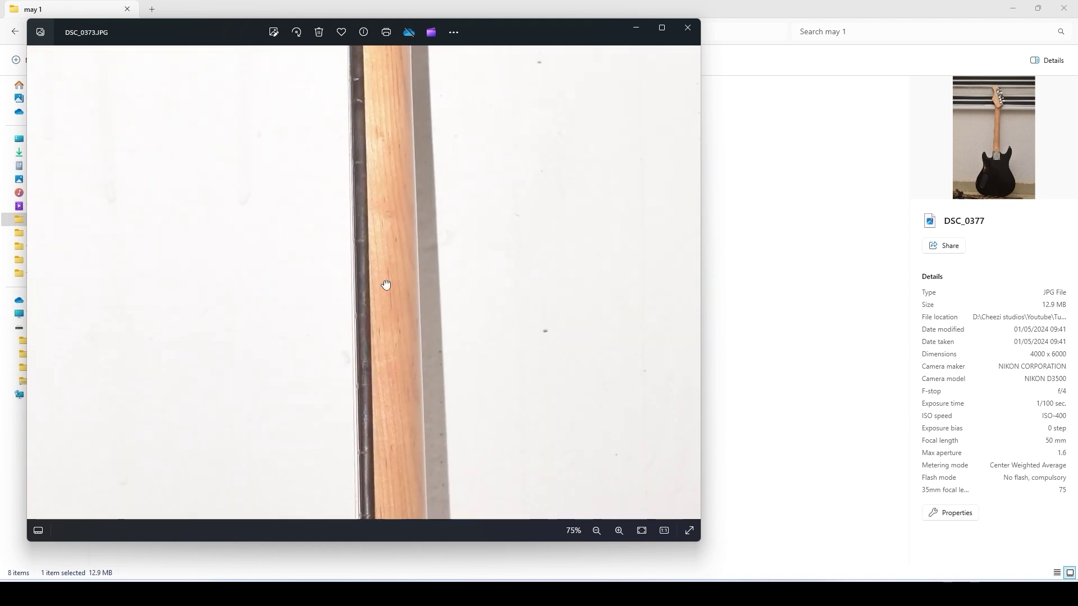
left_click_drag(392, 73, 398, 268)
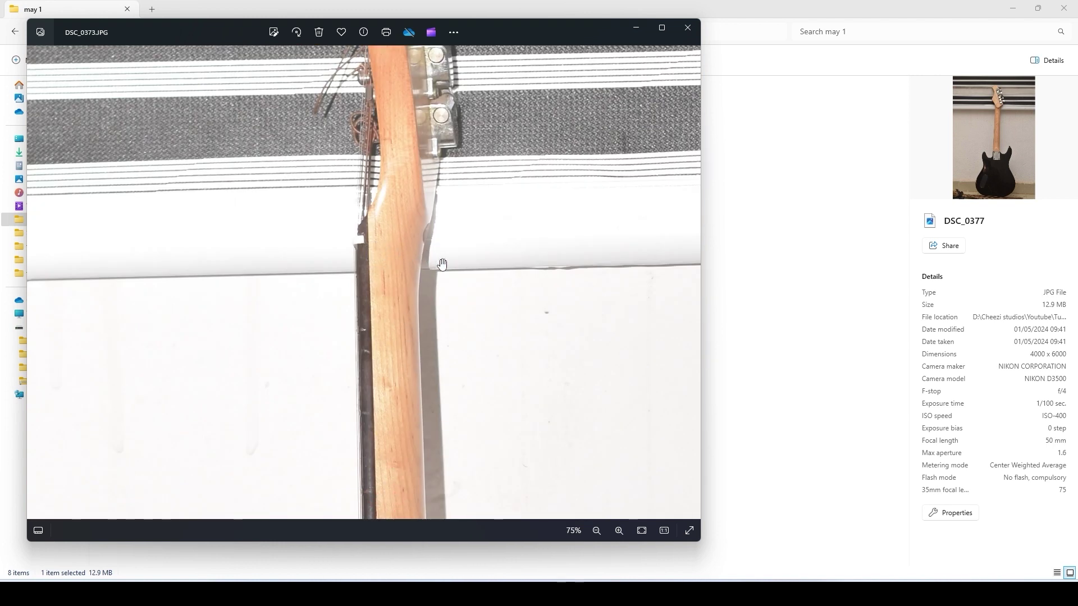
scroll(372, 299, "down", 5)
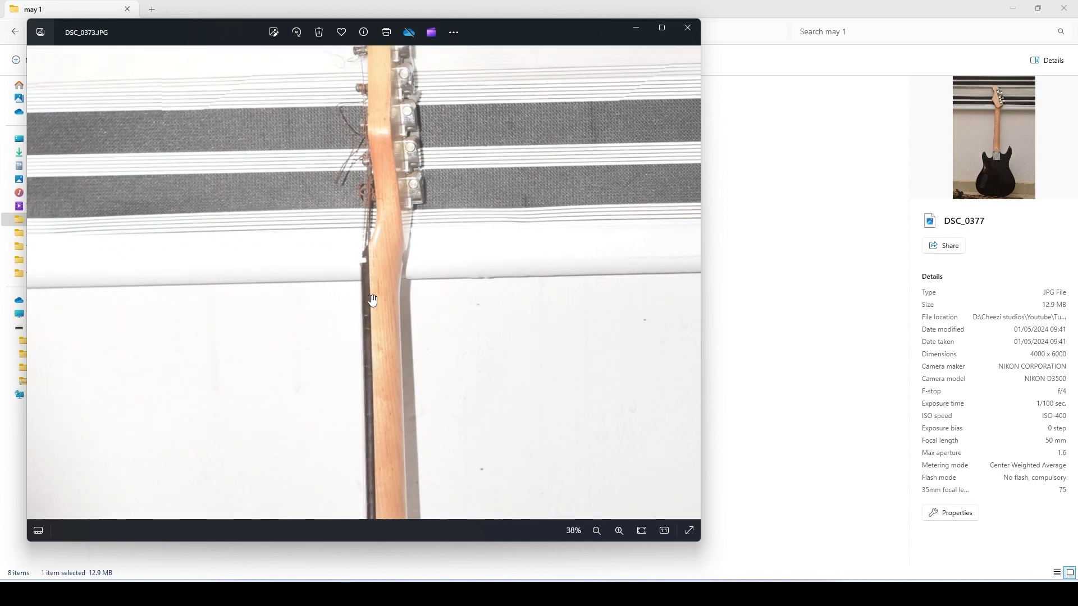
scroll(323, 281, "up", 5)
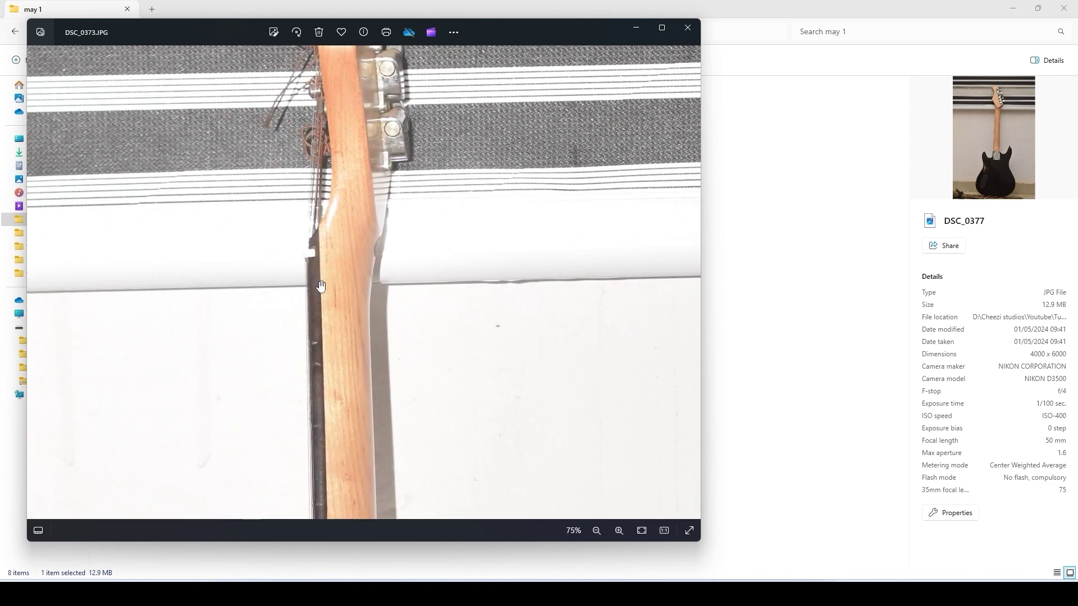
left_click_drag(314, 349, 313, 242)
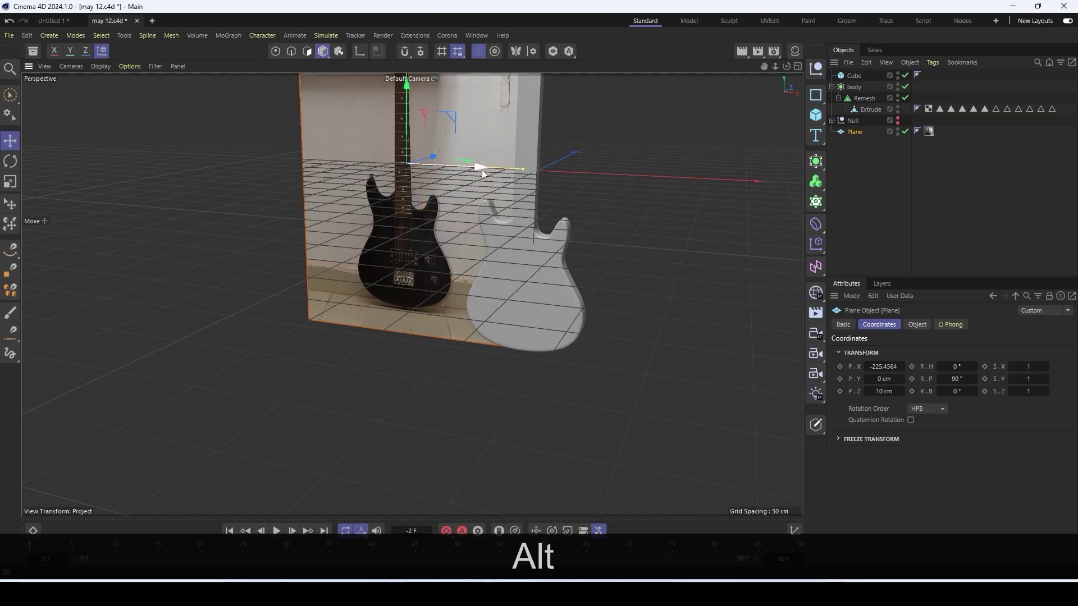
Return to Cinema 4D, move the photo plane along X to about -6.7 cm behind the neck, and display the Front view
left_click_drag(482, 170, 550, 189, "alt")
middle_click(555, 190)
middle_click(738, 316)
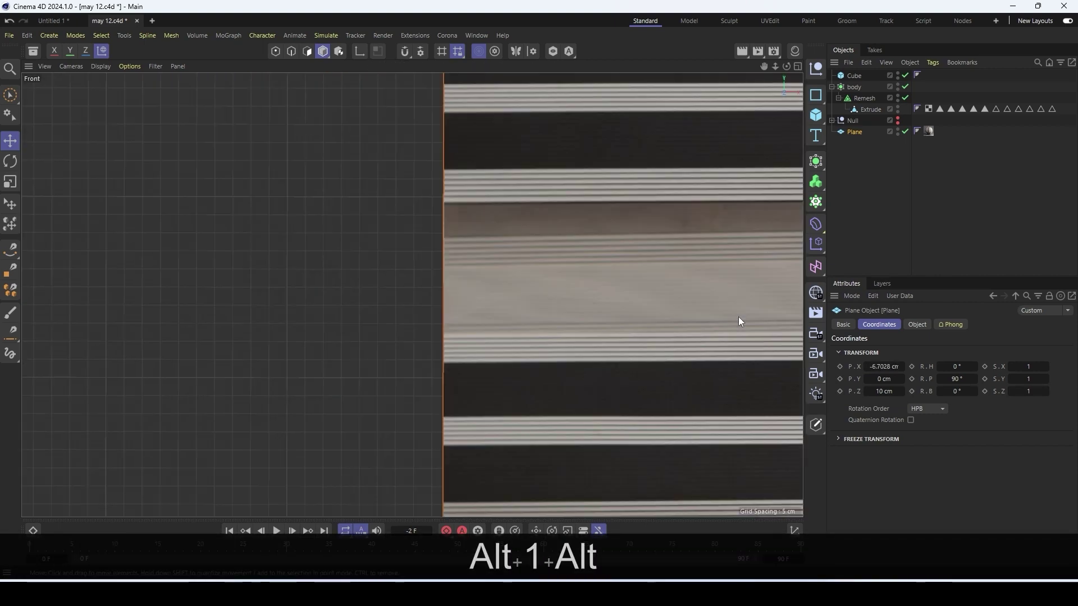
scroll(656, 308, "down", 8)
middle_click_drag(784, 395, 664, 319, "alt")
scroll(626, 269, "up", 7)
scroll(626, 268, "down", 4)
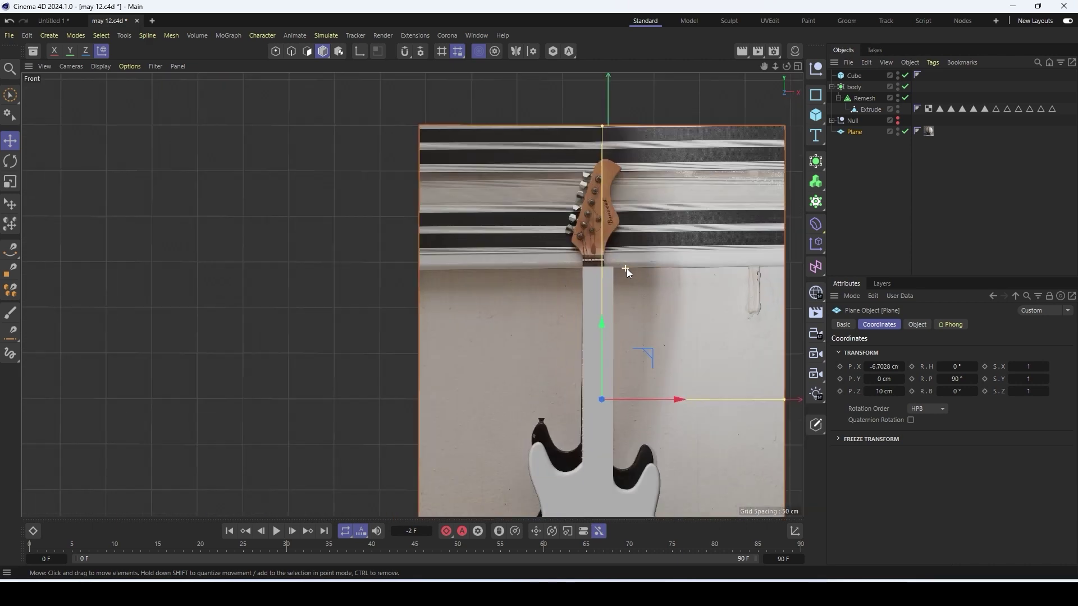
Shift the photo plane along X to about -2.4 cm and enable X-Ray for the neck cube
scroll(627, 268, "up", 2)
left_click_drag(651, 456, 658, 456)
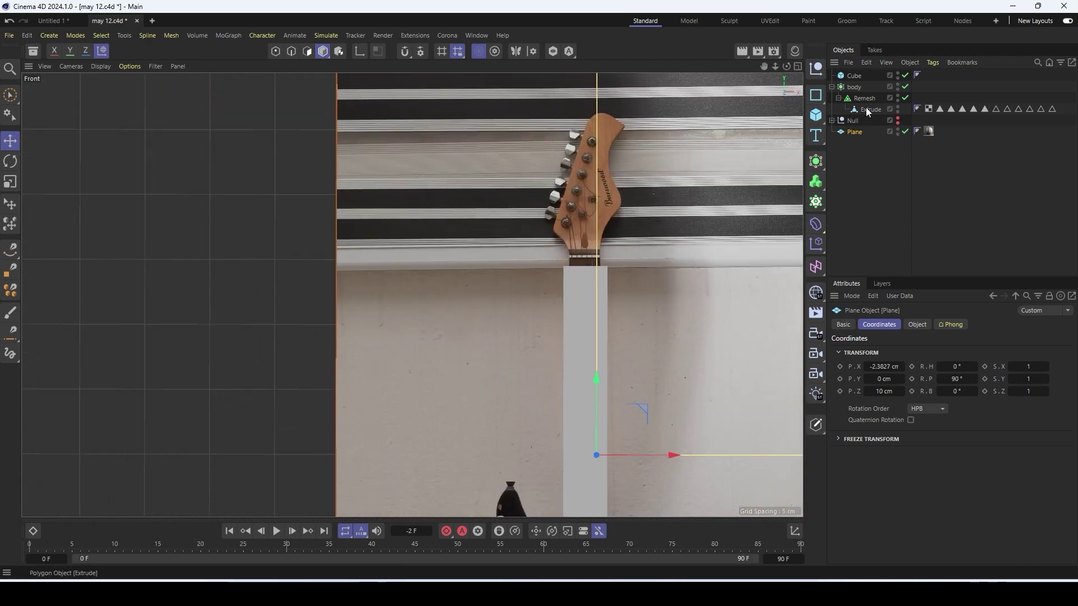
left_click(854, 76)
left_click(917, 324)
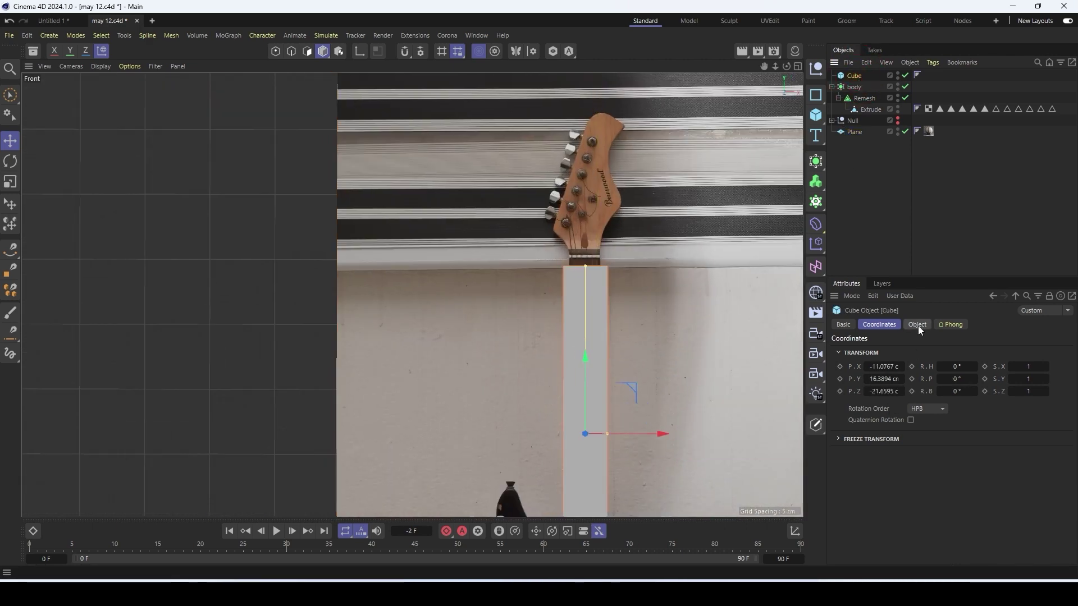
left_click(843, 325)
left_click(900, 452)
Move the photo plane along X to about -3.7 cm to center the photographed fretboard behind the see-through neck
scroll(604, 393, "down", 3)
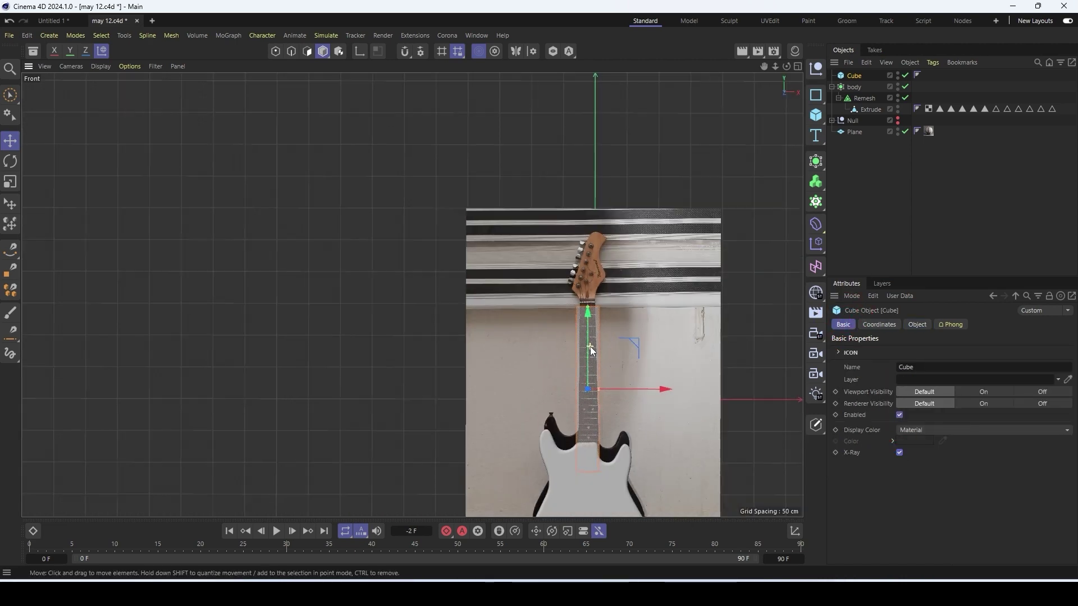
scroll(604, 393, "up", 6)
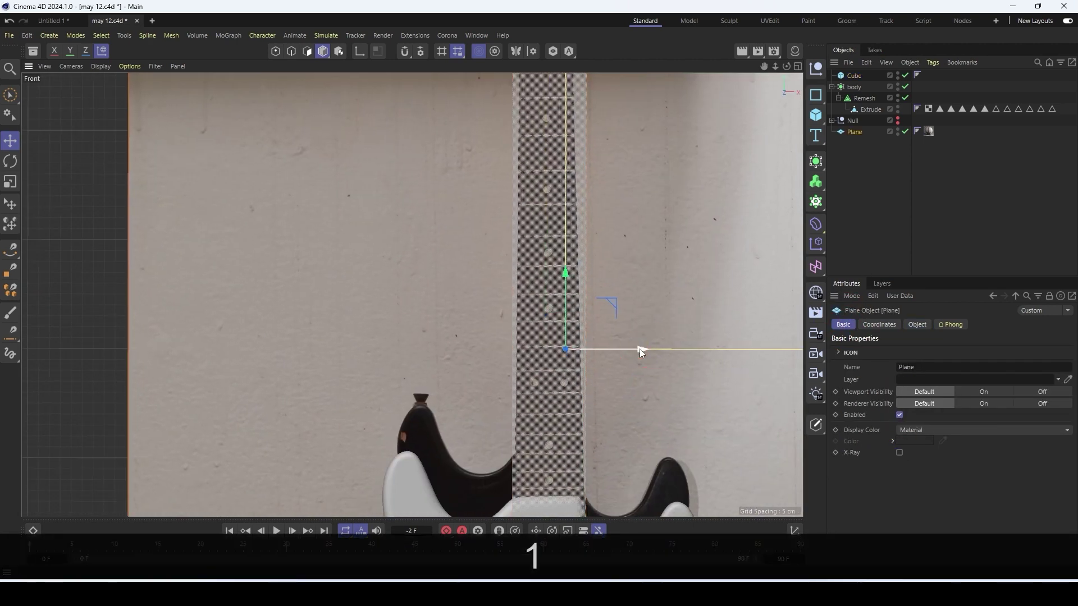
scroll(638, 349, "down", 3)
scroll(603, 113, "up", 5)
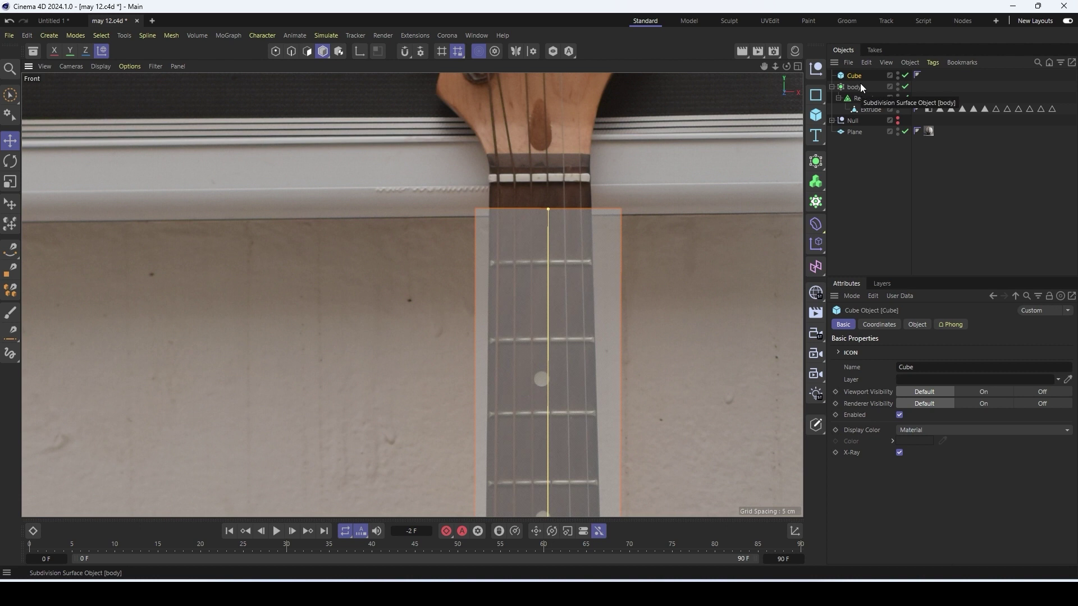
Make the neck cube editable and select its top end face with Soft Selection disabled
key("c")
left_click(303, 52)
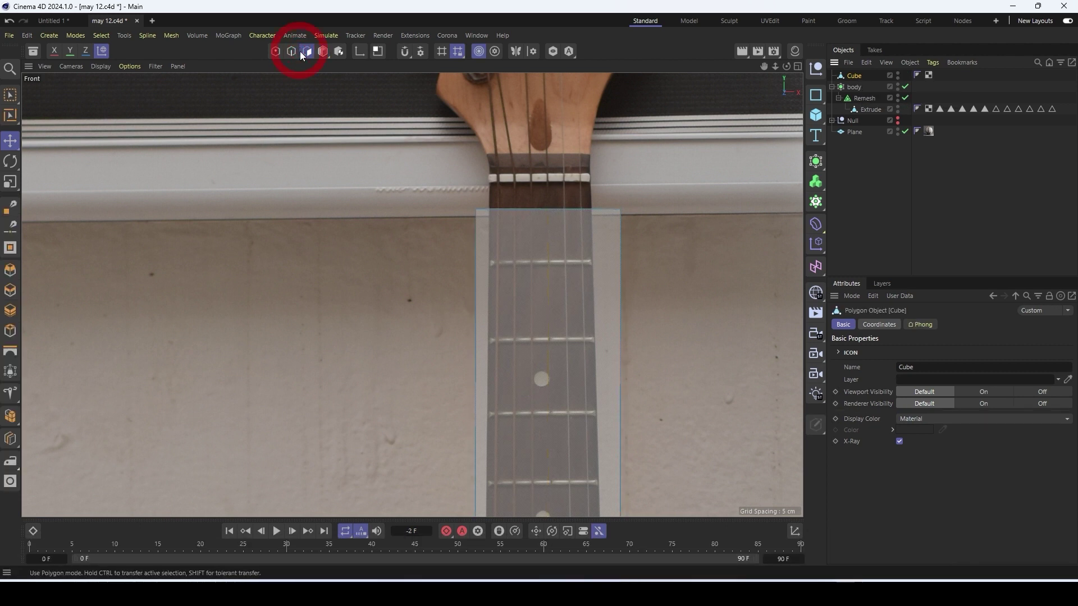
key("0")
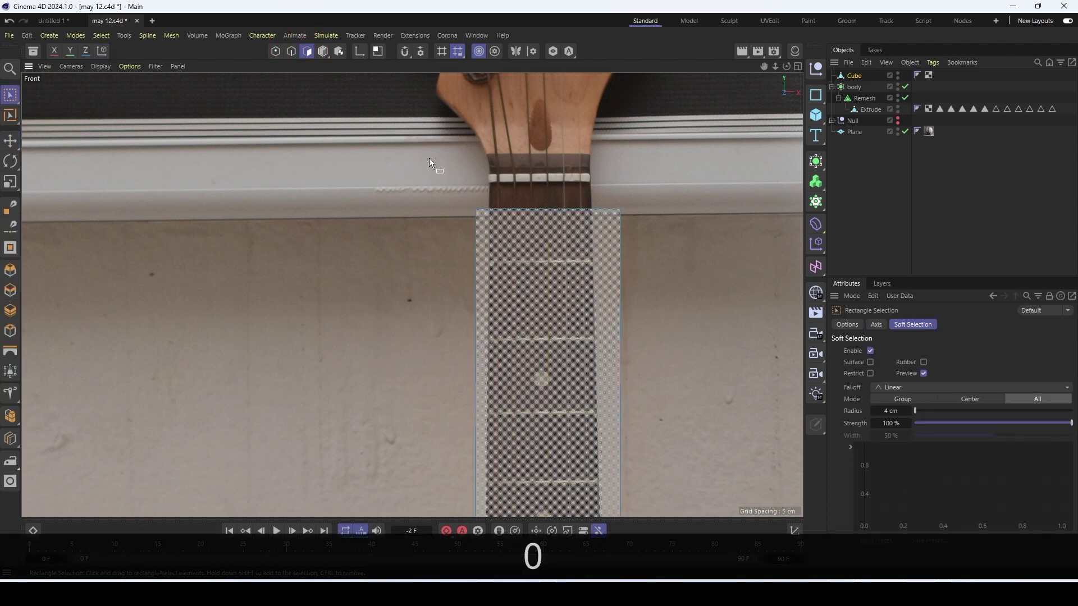
left_click_drag(449, 169, 664, 220)
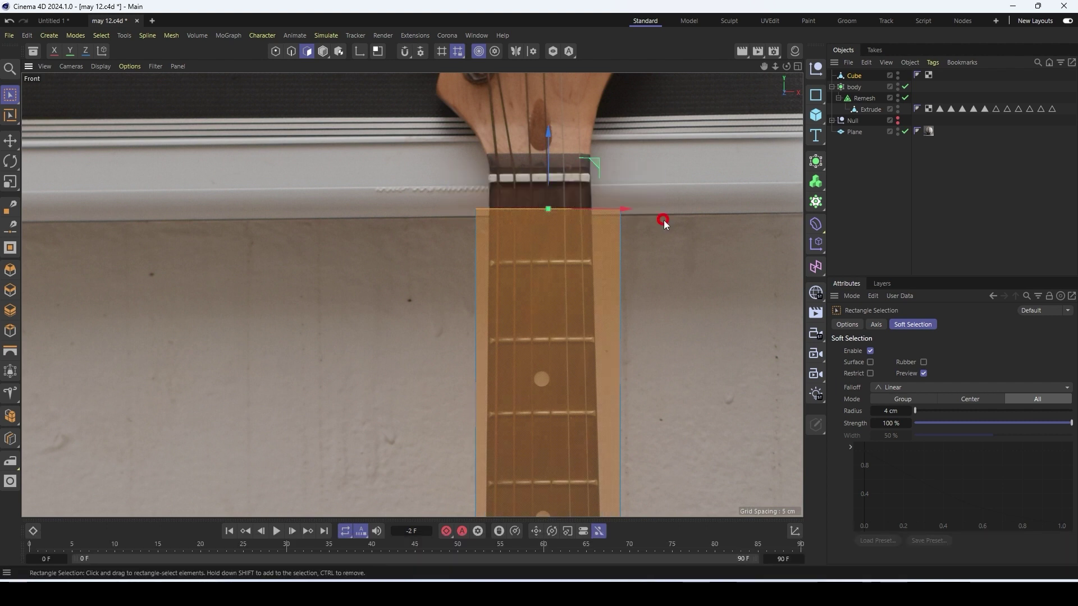
left_click(870, 350)
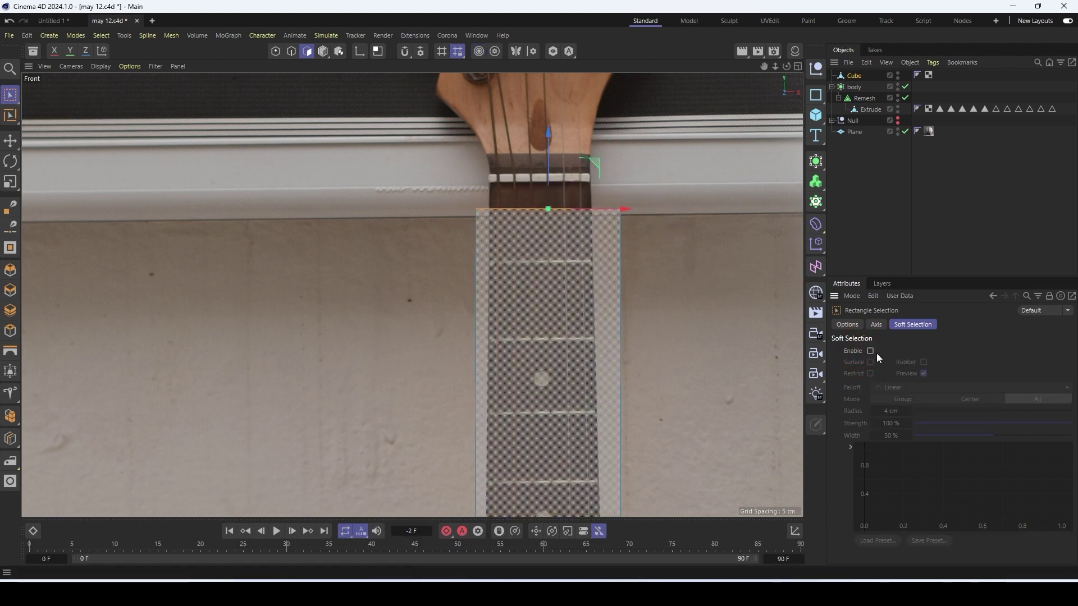
left_click_drag(431, 186, 724, 253)
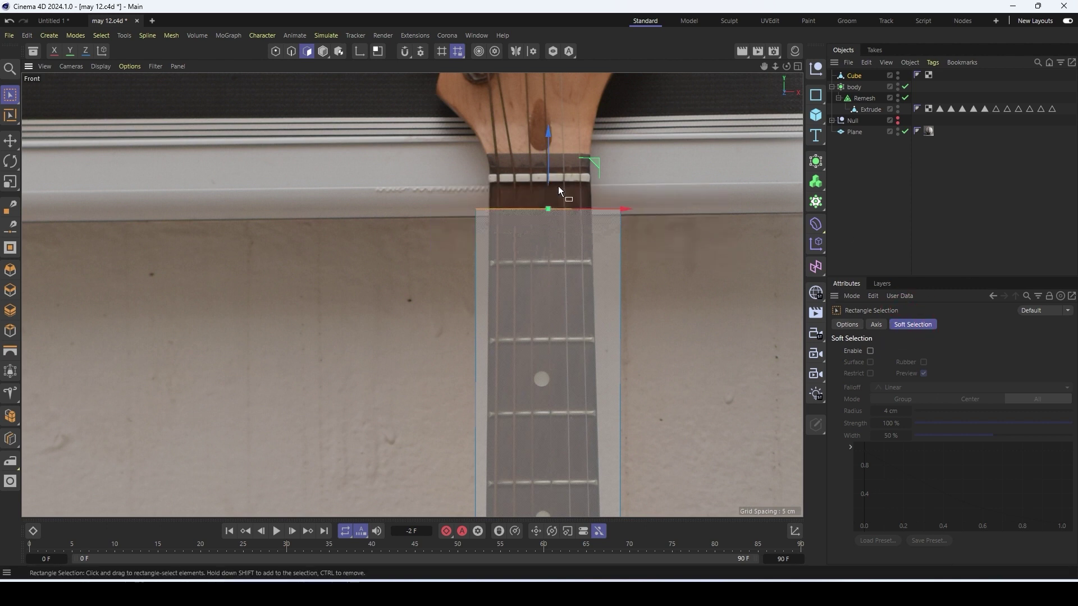
Raise the neck's top face about 11.8 cm to the base of the headstock and scale it down to the fretboard's width
scroll(557, 187, "down", 5)
key("1")
mouse_move(565, 188)
left_mouse_down()
mouse_move(575, 261)
mouse_move(564, 188)
left_mouse_up()
scroll(567, 236, "up", 2)
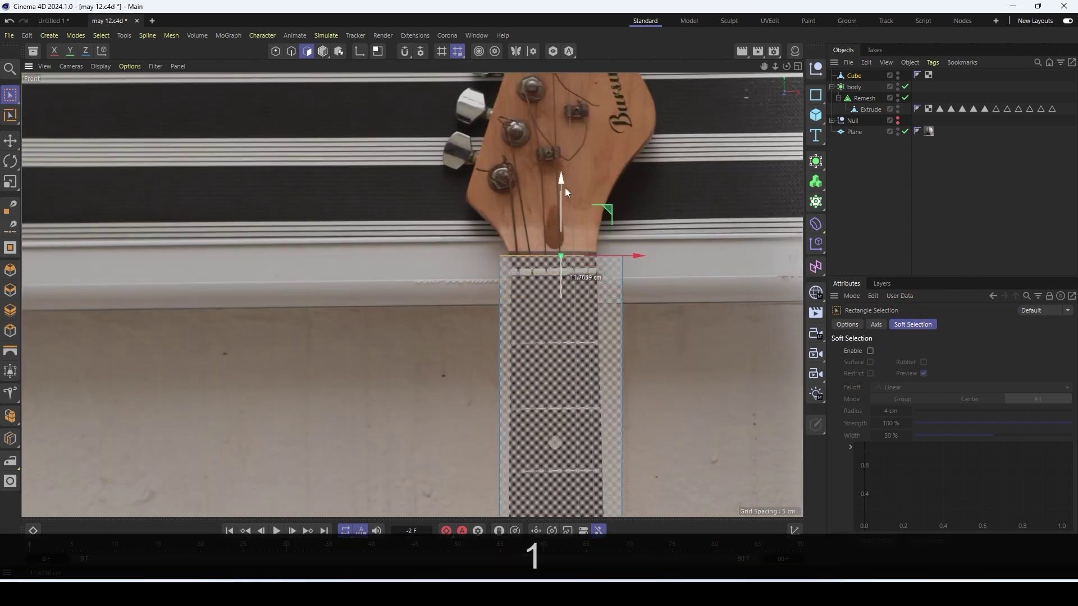
key("t")
left_click_drag(688, 222, 509, 209)
key("e")
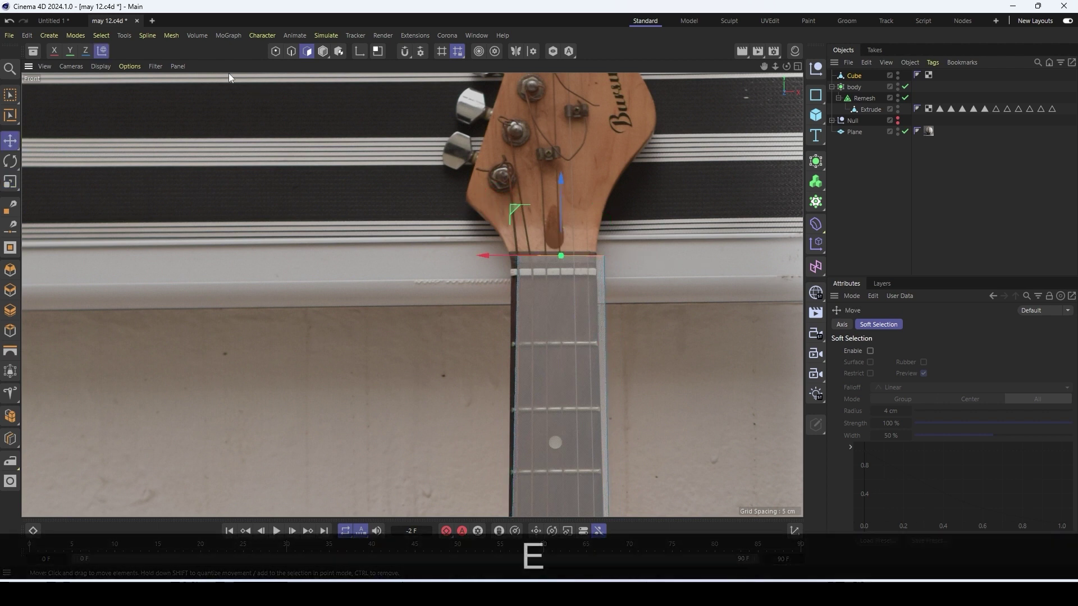
Shift the photo plane along X to about -1.6 cm so the photographed fretboard lines up with the narrowed neck
left_click(322, 51)
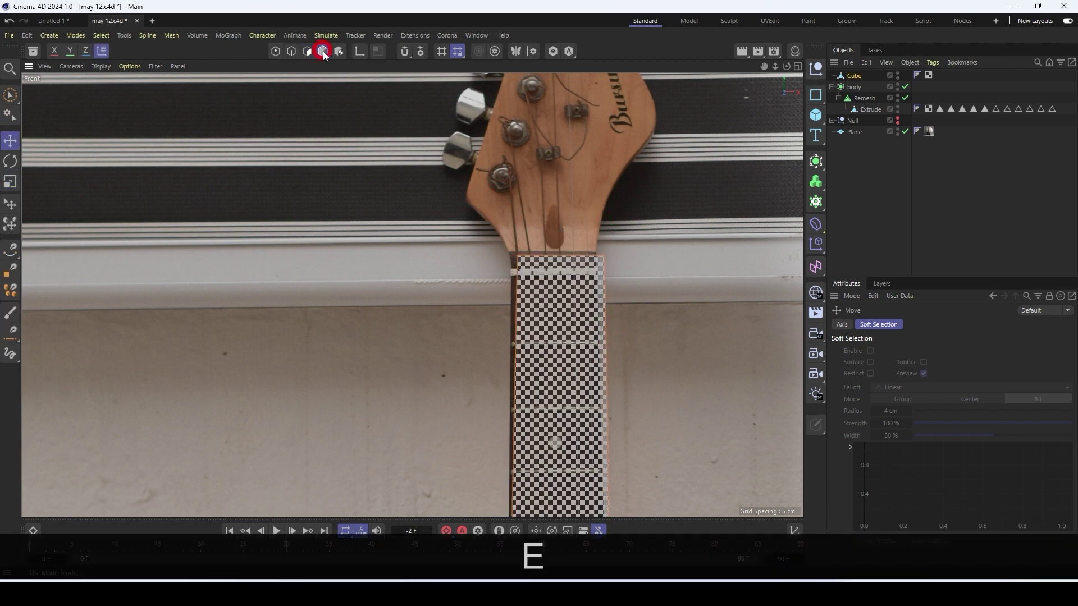
left_click(533, 175)
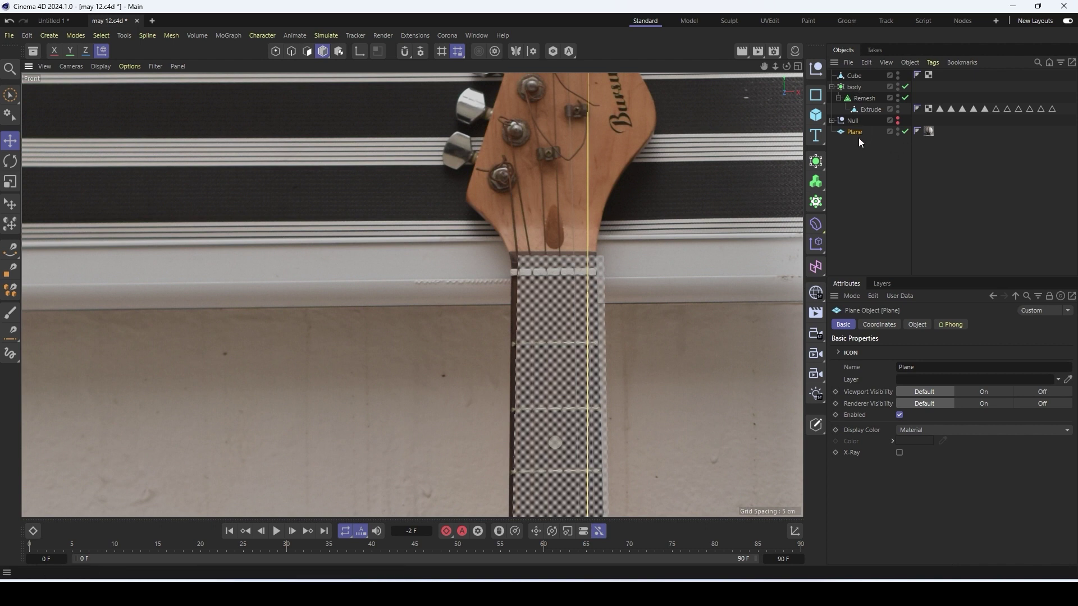
left_click(879, 324)
scroll(558, 355, "down", 6)
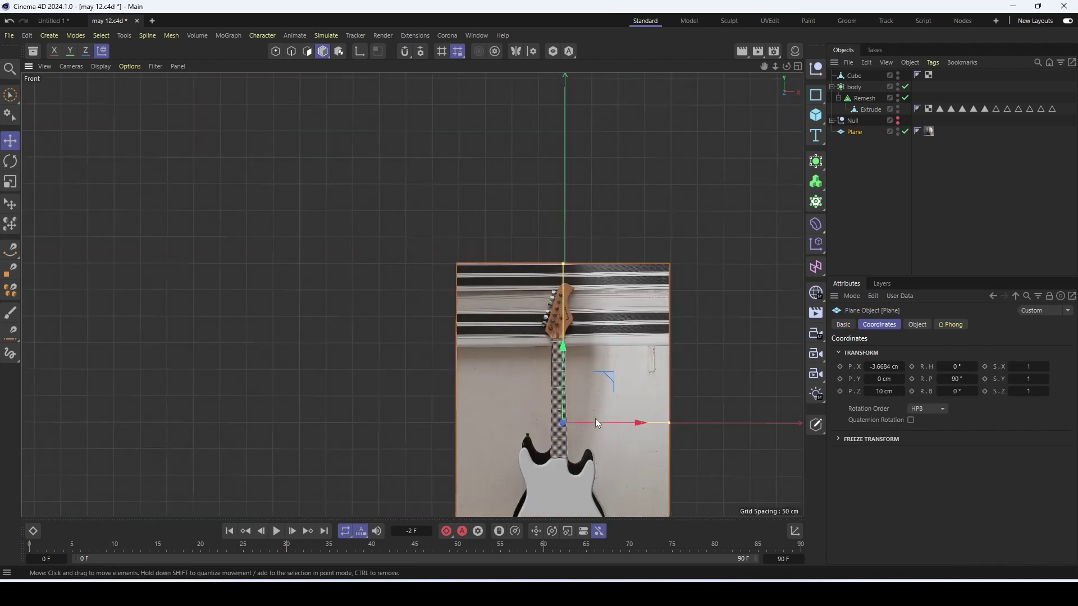
scroll(596, 422, "up", 4)
left_click_drag(597, 426, 600, 424)
scroll(504, 251, "up", 5)
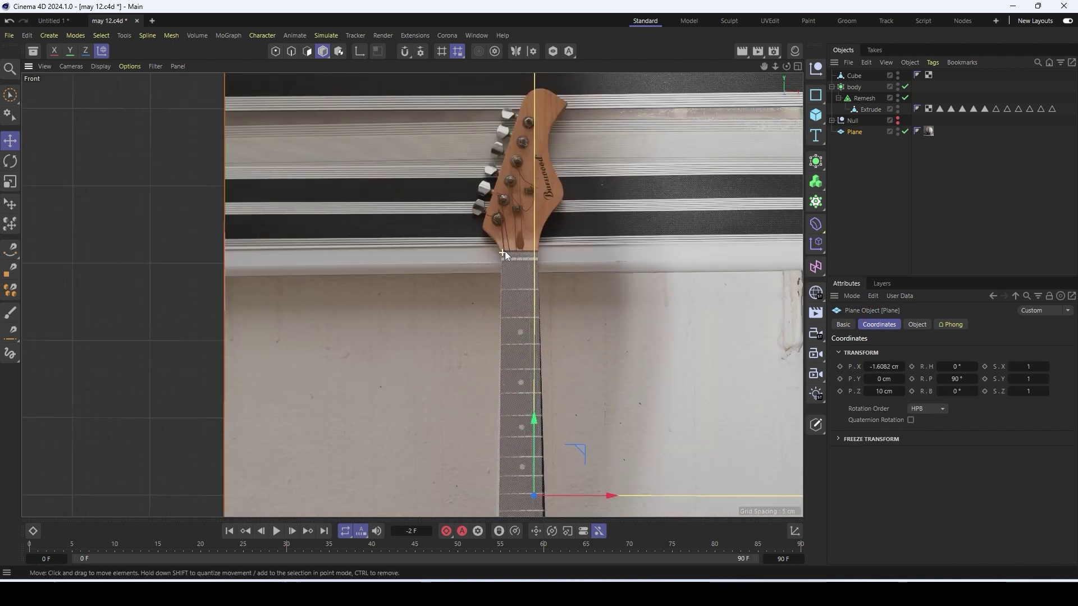
Extrude the neck's top face about 103 cm, extending it to the tip of the photographed headstock
scroll(542, 241, "down", 1)
key("1")
left_click_drag(568, 251, 567, 342)
scroll(578, 207, "down", 2)
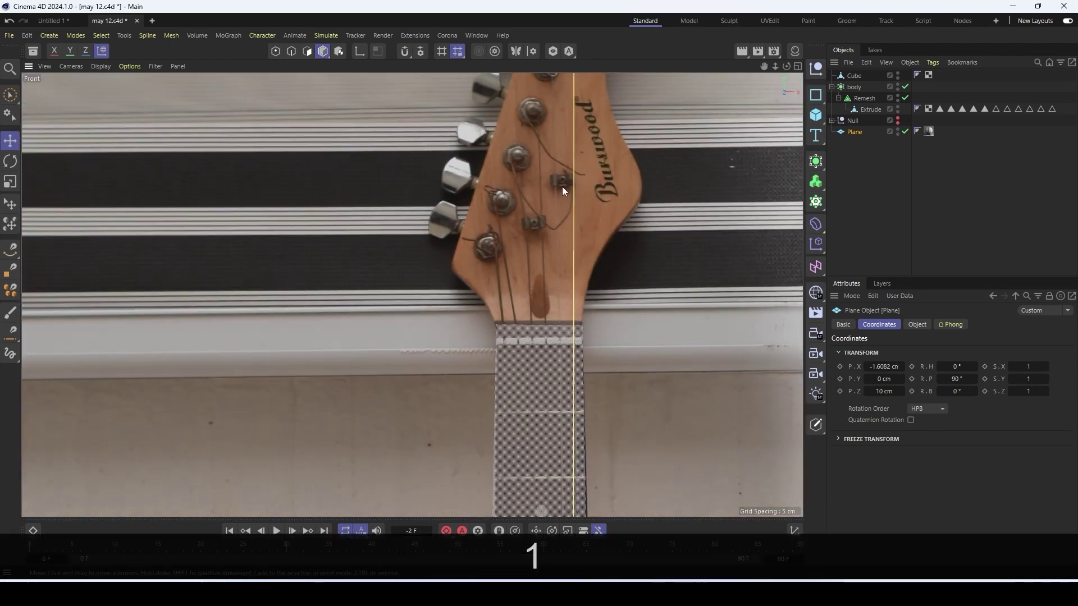
left_click_drag(561, 186, 575, 306)
left_click(854, 75)
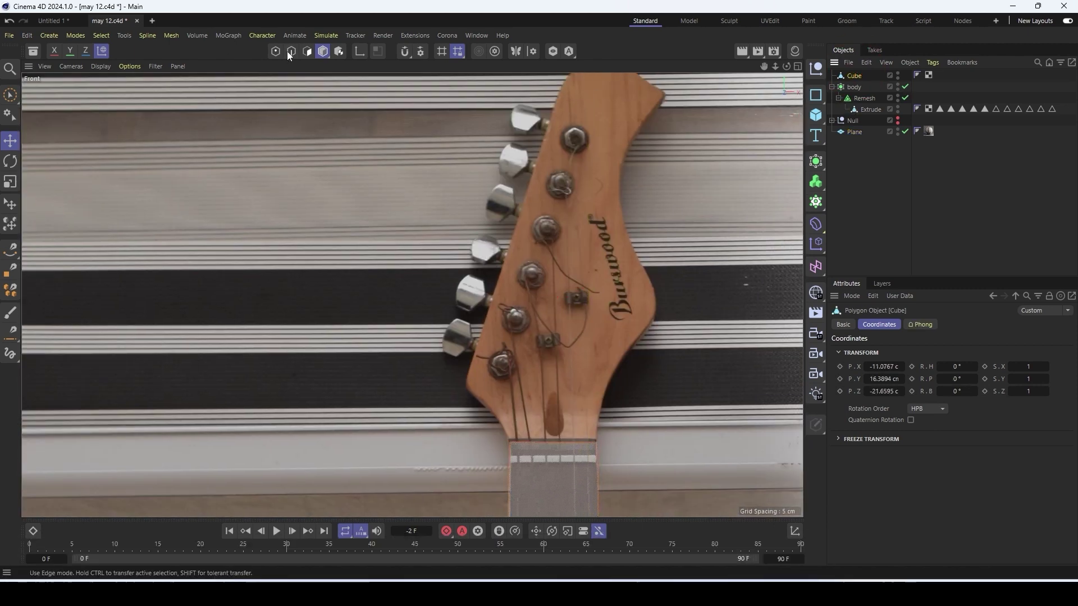
left_click(307, 51)
key("d")
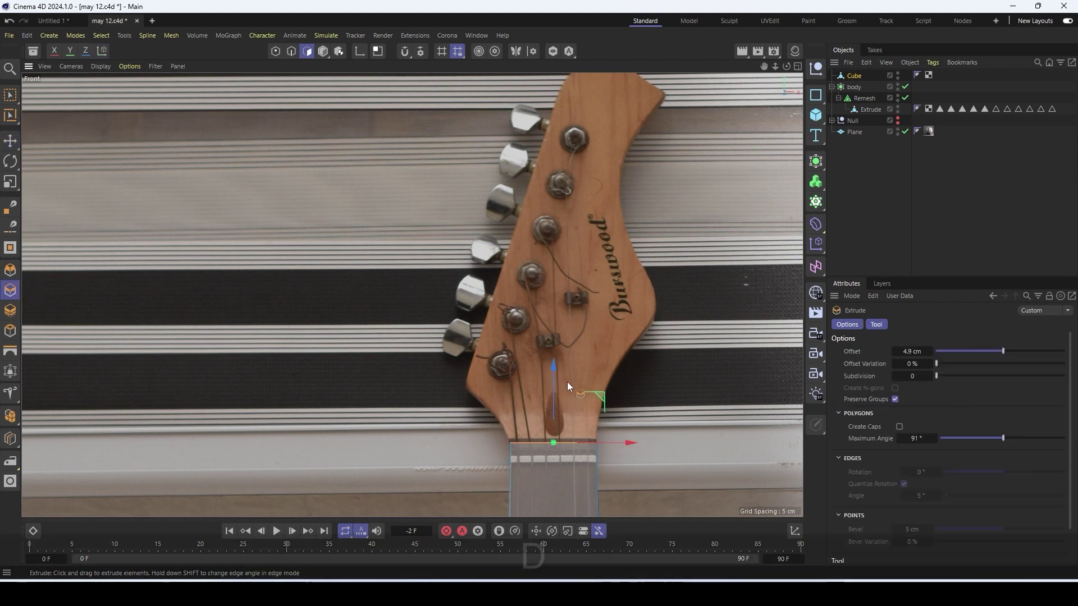
left_click_drag(638, 387, 702, 393)
key("1")
left_click_drag(596, 405, 602, 484)
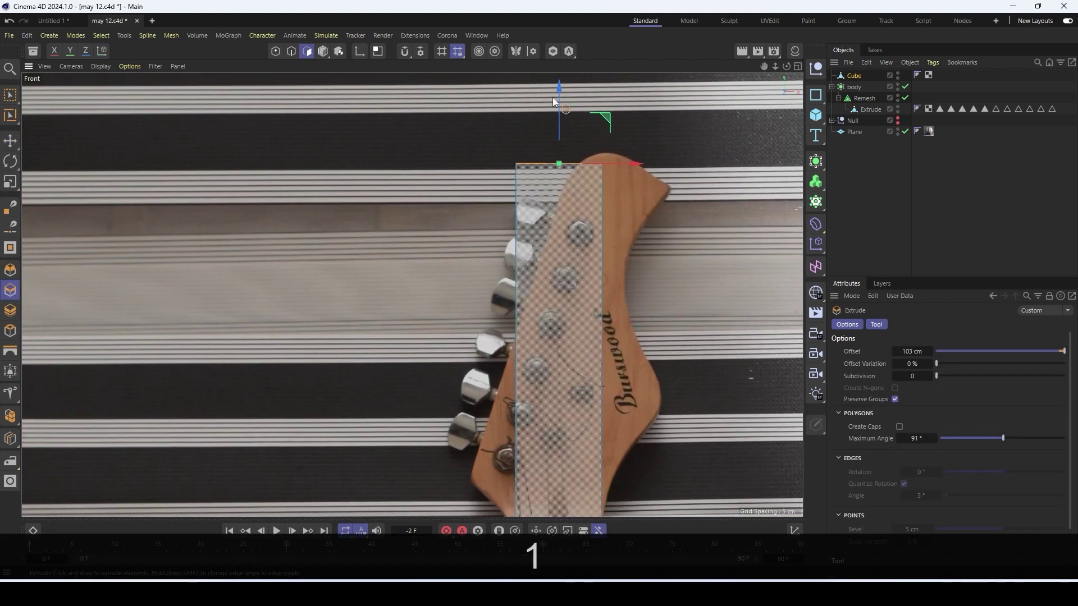
left_click_drag(559, 98, 560, 89)
Add a loop cut across the headstock extrusion at about 65.25%, level with its widest part
scroll(568, 138, "down", 5)
scroll(577, 335, "up", 3)
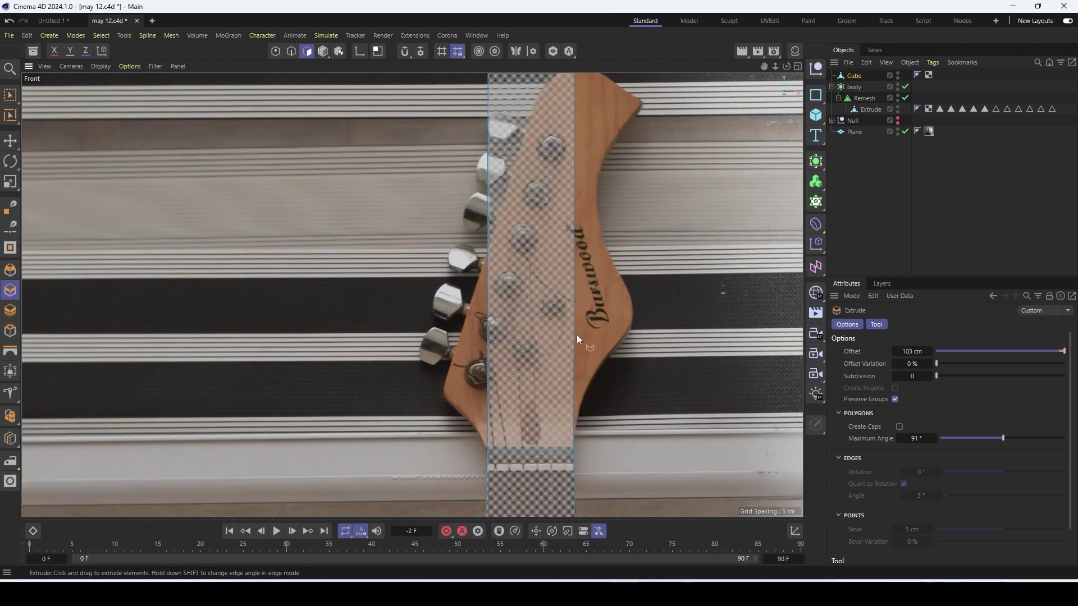
key("k")
key("l")
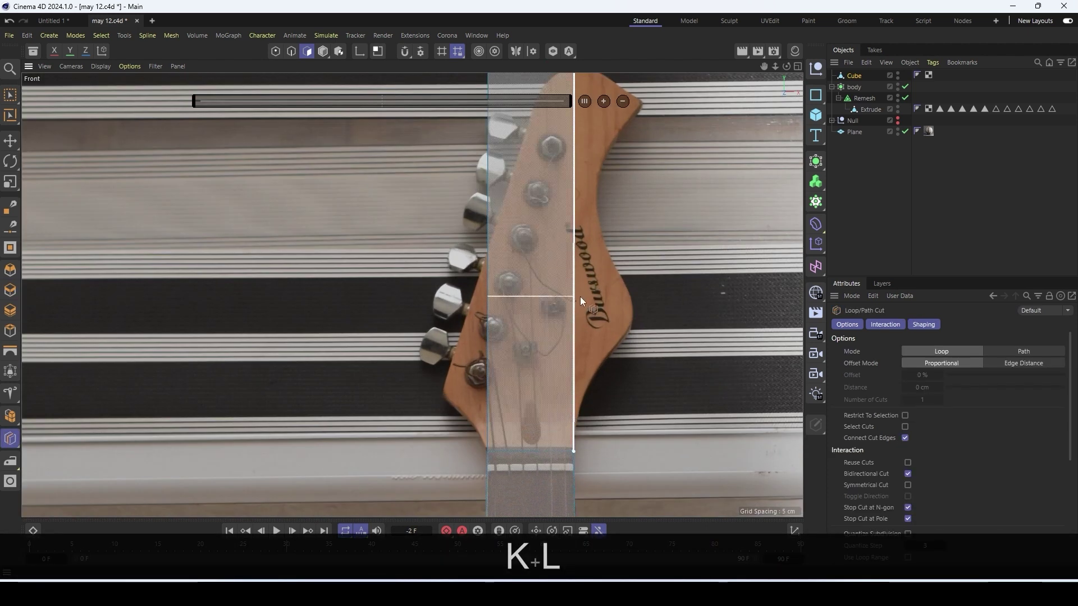
left_click(574, 318)
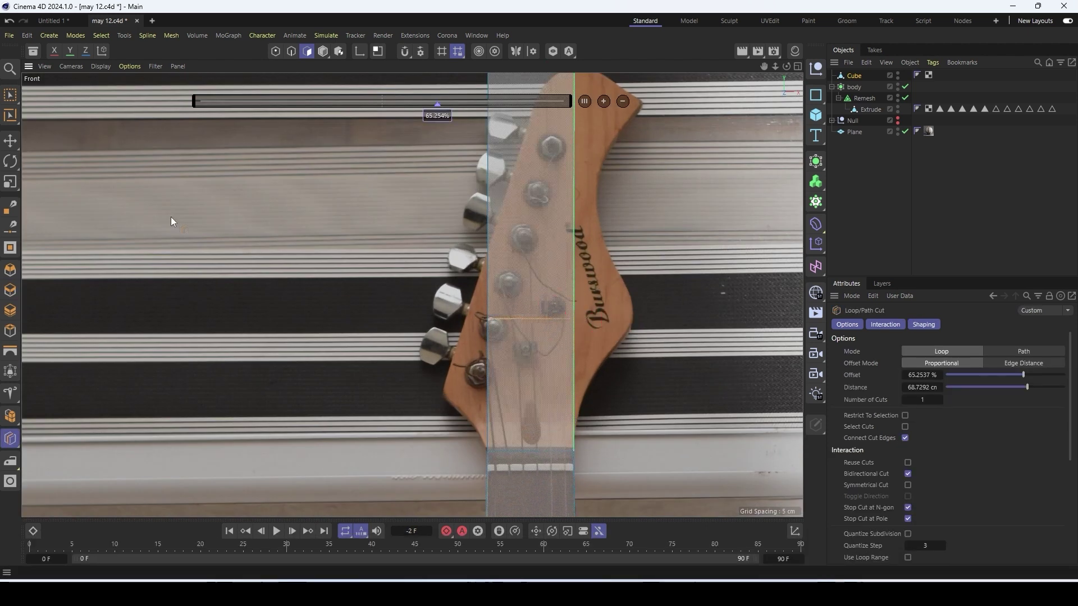
Move the cut's tuner-side point to the lower headstock corner and its opposite point about 17 cm out to the widest bulge
left_click(275, 51)
key("0")
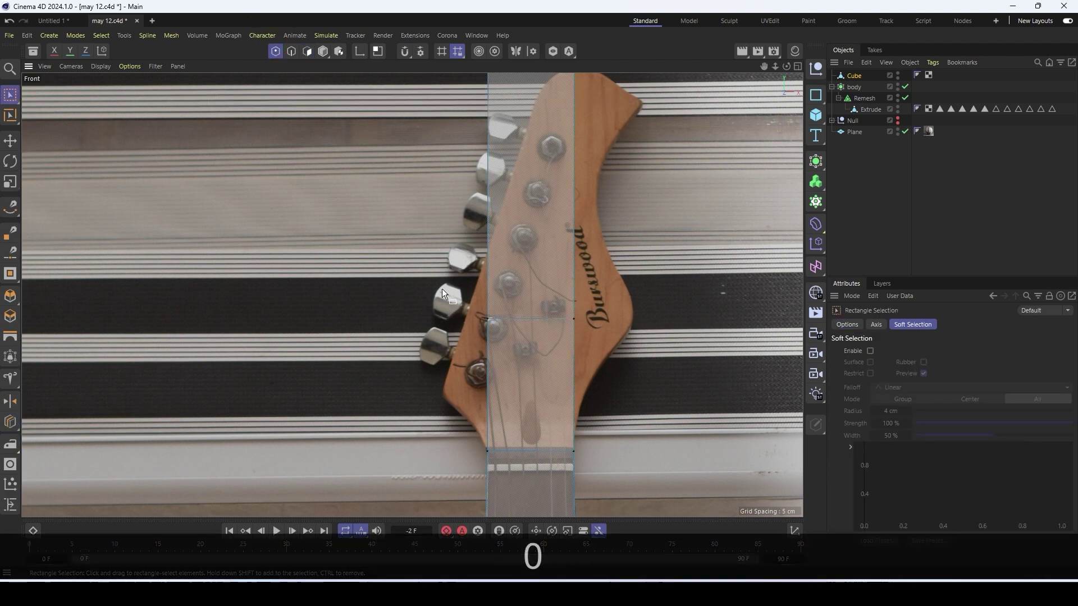
left_click_drag(436, 271, 500, 398)
left_click_drag(445, 344, 445, 332)
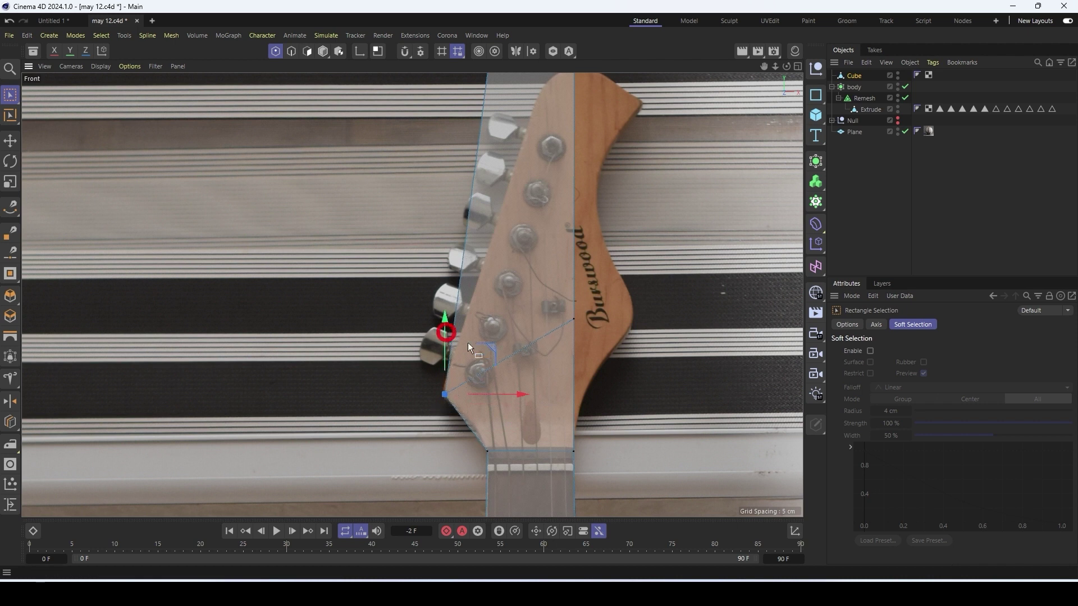
left_click_drag(532, 271, 683, 325)
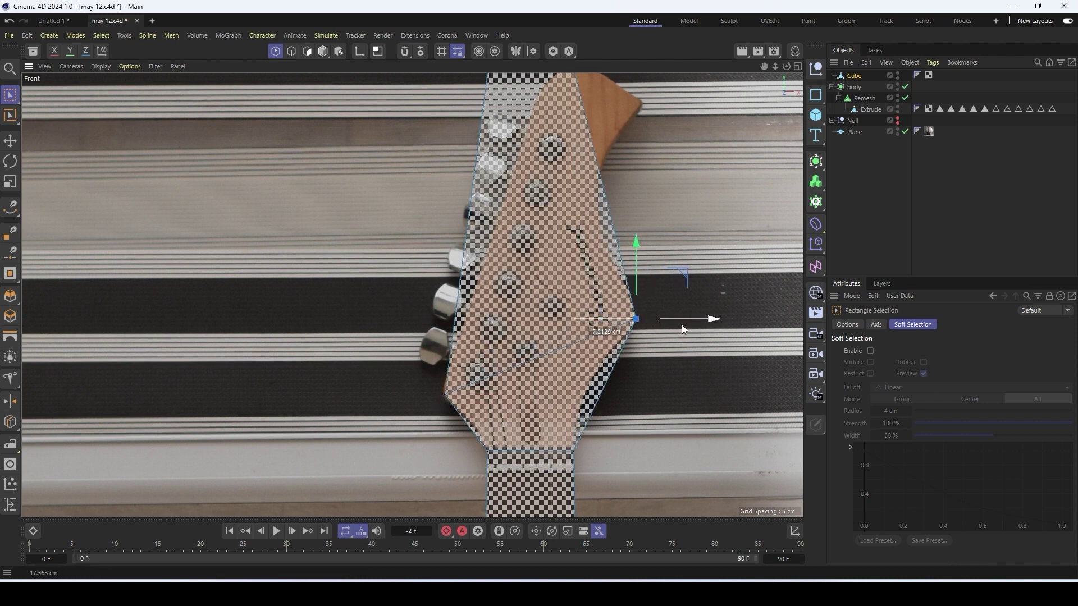
Move the headstock's two top corner points onto the pointed outer corner and the rounded peak in the photo
key("1")
left_click_drag(616, 243, 591, 318)
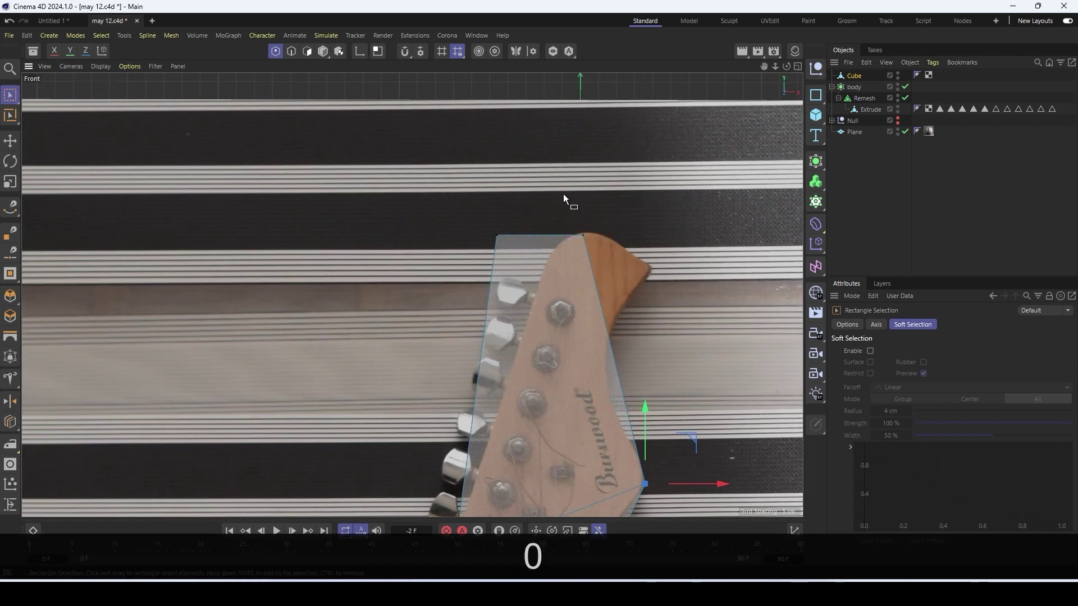
left_click_drag(637, 235, 658, 242)
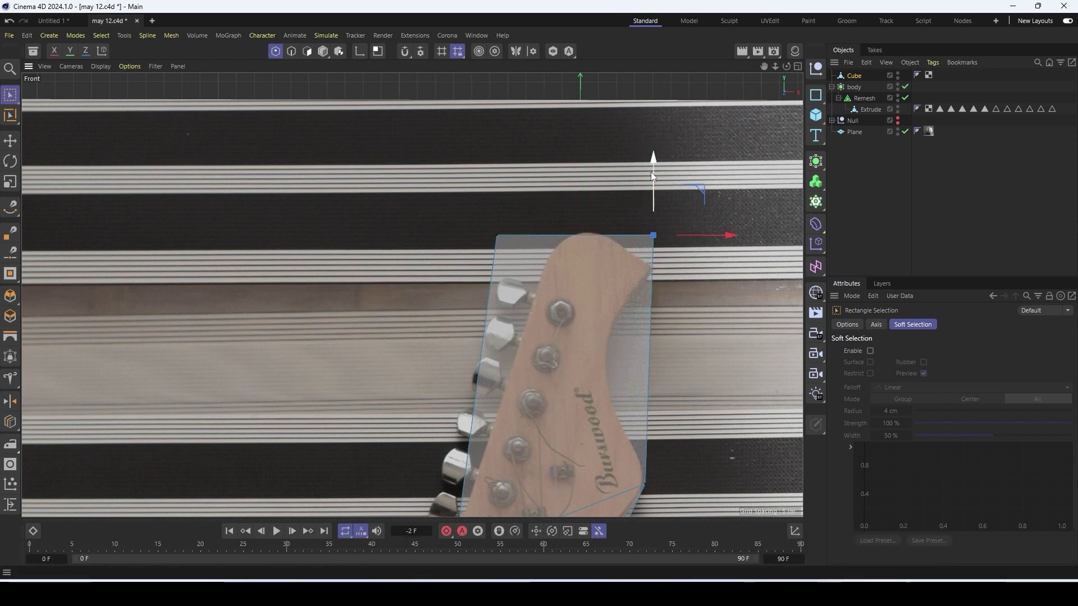
left_click_drag(651, 171, 651, 199)
left_click(498, 235)
left_click_drag(561, 236, 635, 235)
Add a loop cut across the upper headstock at about 54%, near its narrow waist
scroll(634, 235, "down", 2)
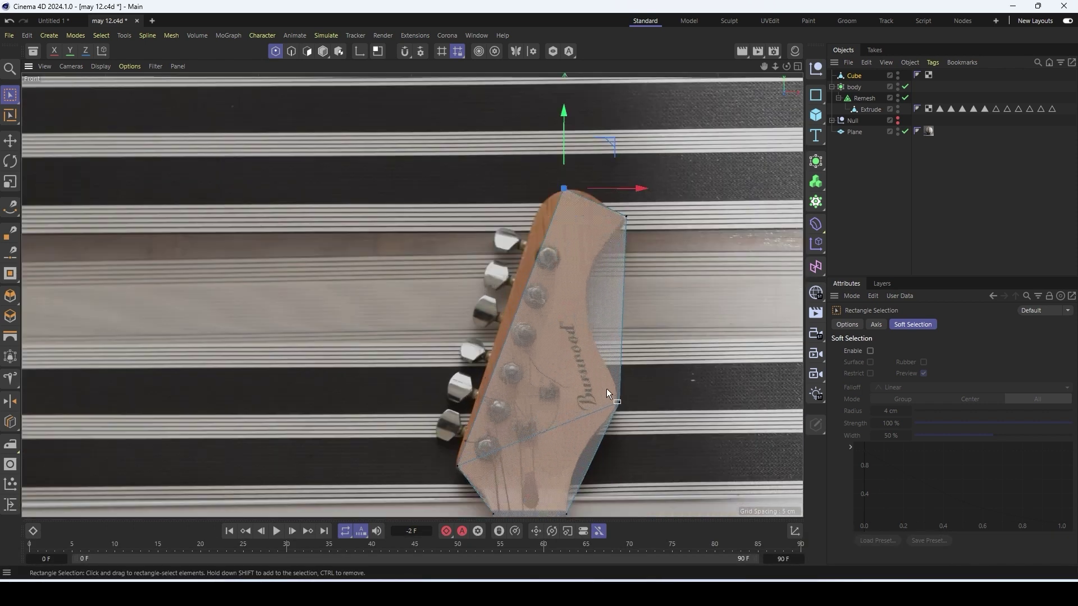
key("k")
key("l")
left_click(624, 302)
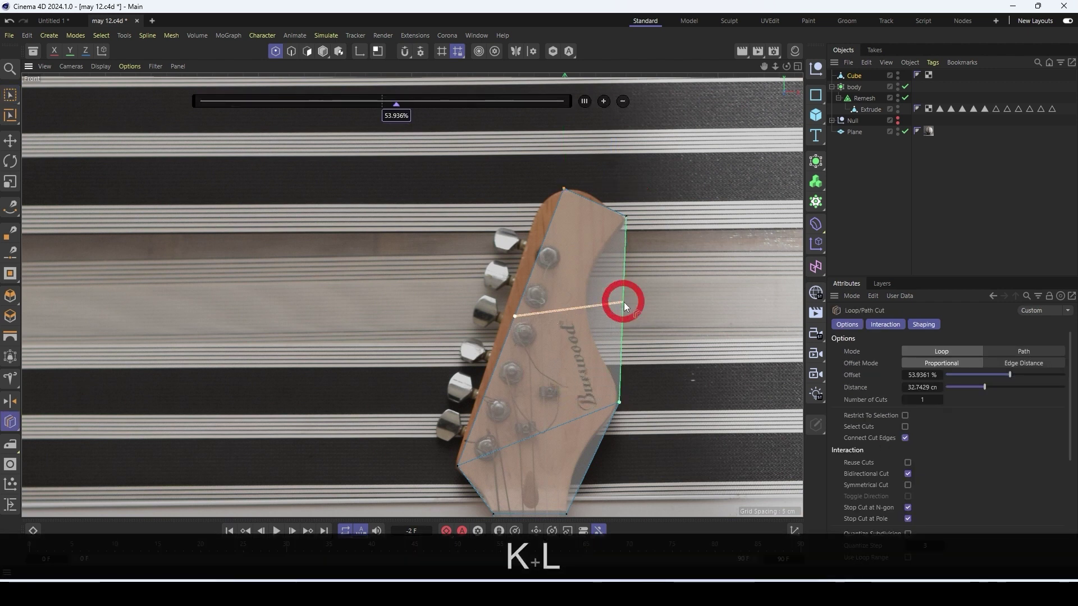
Move the waist cut's points along X to match the inner curve and the tuner-side edge of the headstock
key("0")
left_click_drag(654, 334, 605, 275)
mouse_move(679, 301)
left_mouse_down()
mouse_move(689, 305)
mouse_move(658, 302)
left_mouse_up()
left_click_drag(494, 285, 577, 315)
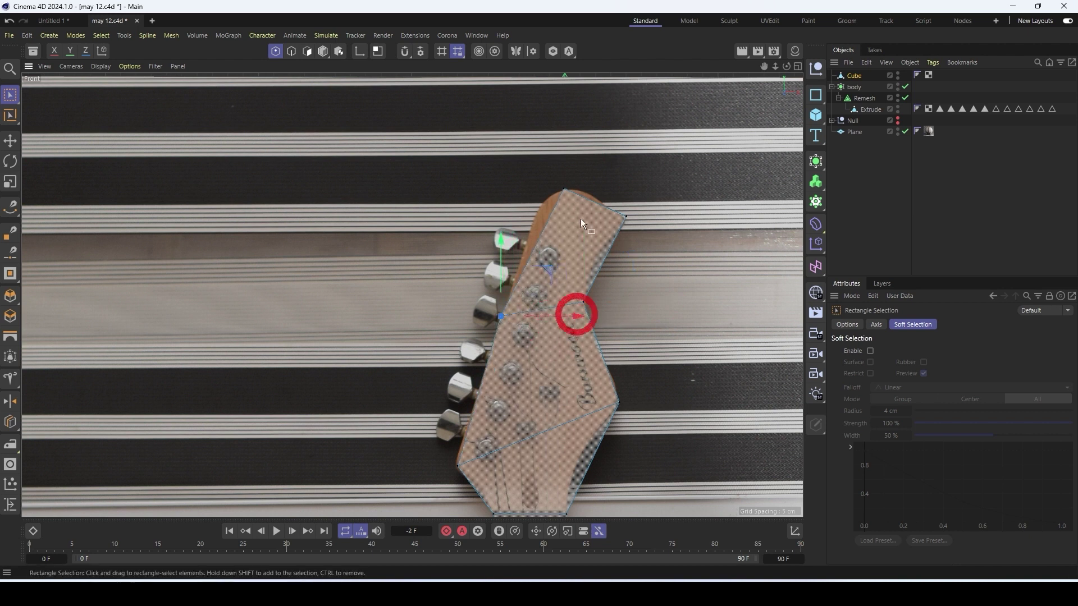
left_click(589, 199)
left_click_drag(606, 189, 588, 188)
key("ctrl+z")
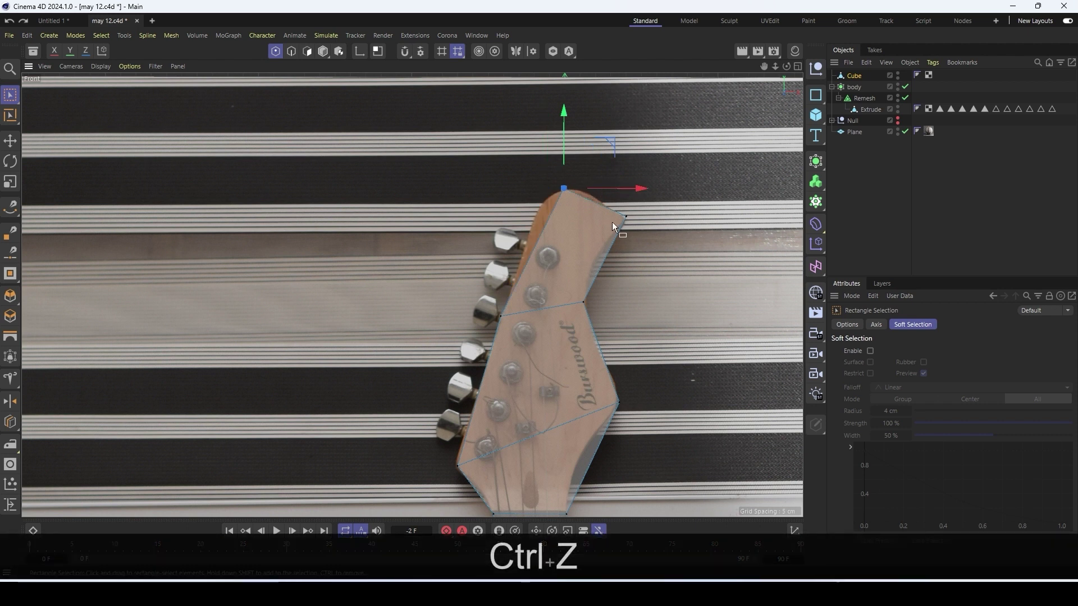
Nudge the headstock's peak point along X and add a loop cut below the tip at about 66%
left_click(629, 189)
key("k")
key("l")
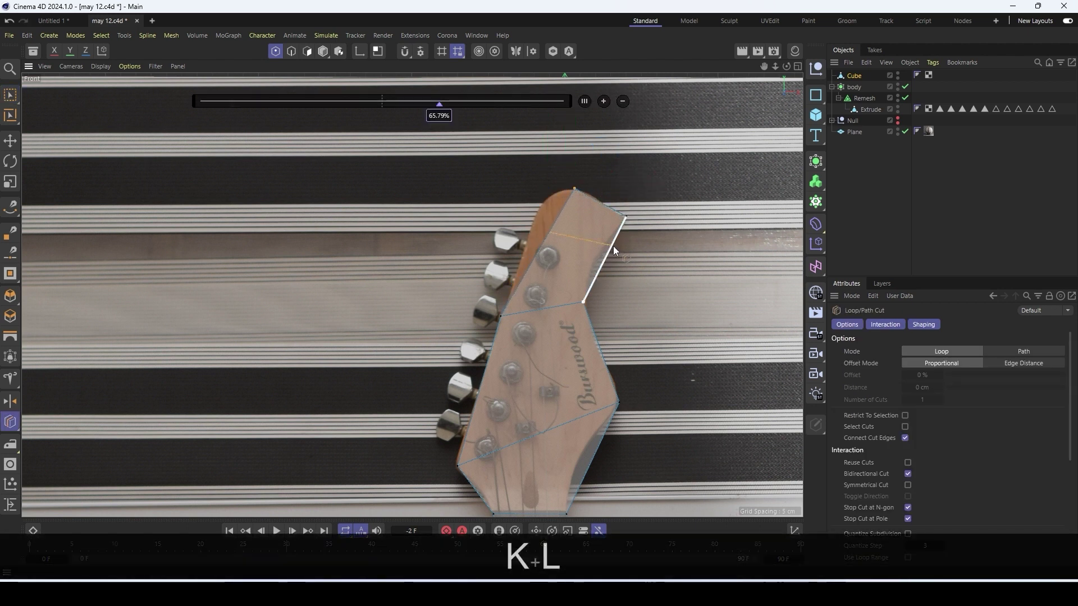
scroll(545, 238, "up", 3)
Move the uppermost cut's tuner-side point up and along X onto the rounded outline of the headstock's tip
key("0")
left_click_drag(530, 211, 590, 224)
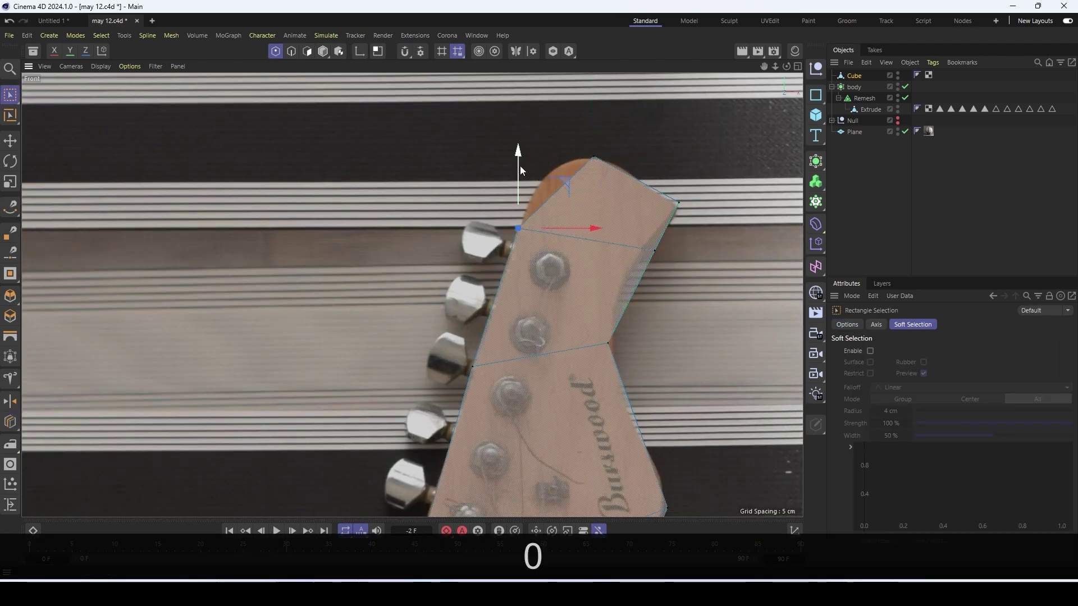
left_click_drag(519, 166, 520, 119)
left_click_drag(599, 178, 615, 181)
left_click_drag(539, 135, 538, 129)
scroll(557, 206, "down", 5)
scroll(497, 294, "up", 4)
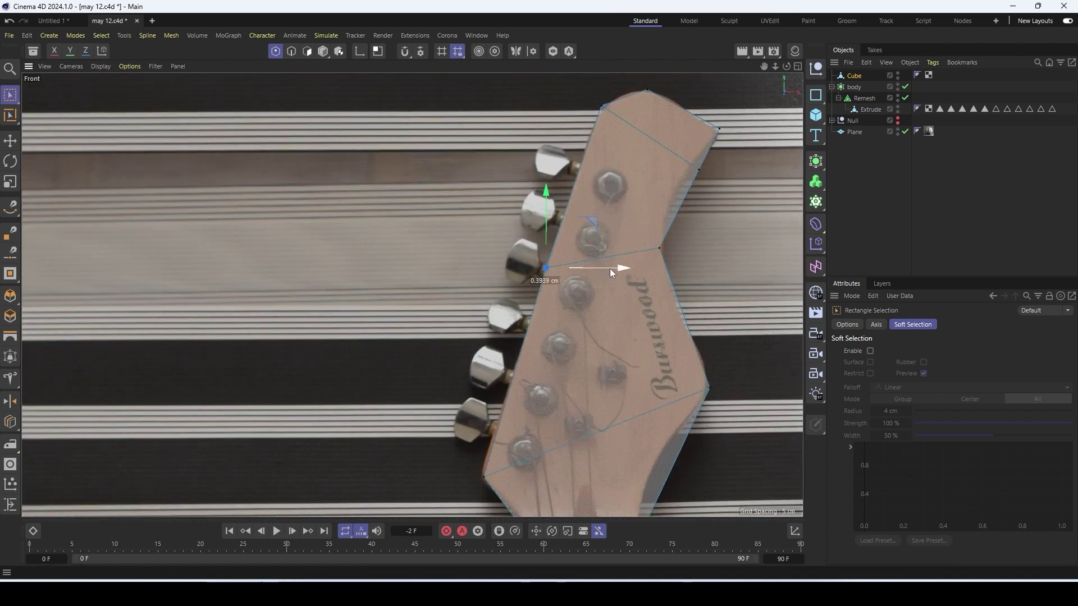
Add a loop cut across the upper headstock, midway between the waist cut and the cut below the tip
scroll(595, 276, "down", 3)
scroll(594, 281, "up", 4)
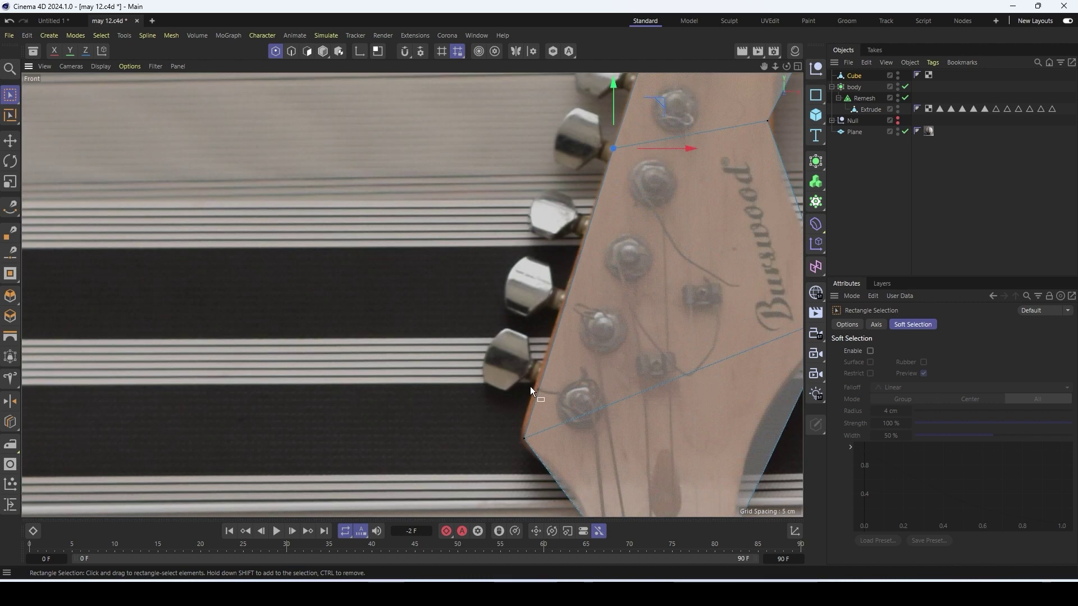
scroll(611, 309, "down", 4)
scroll(671, 231, "up", 5)
key("k")
key("l")
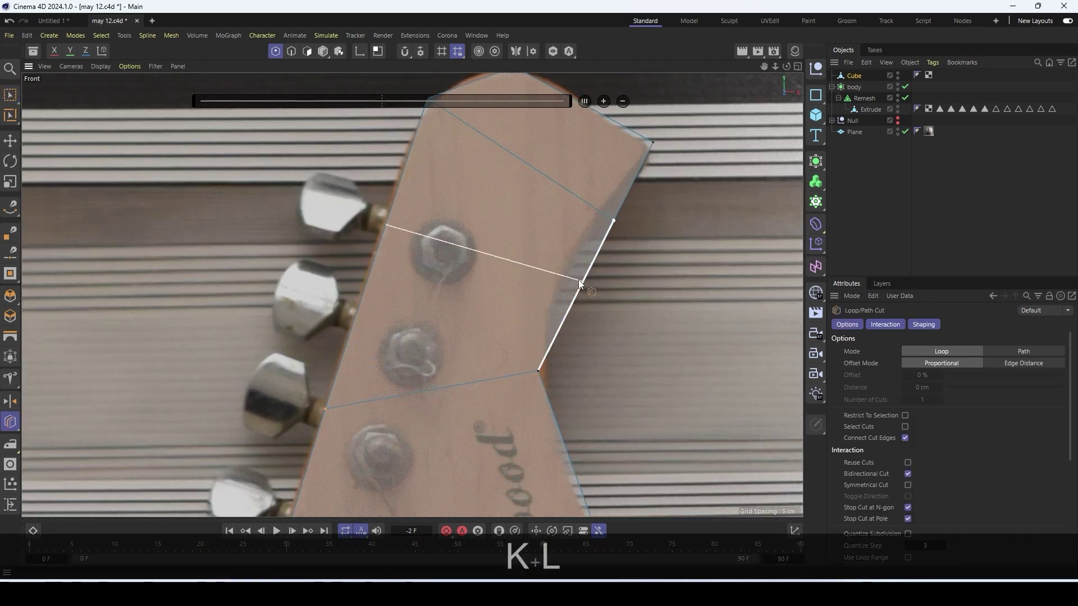
left_click(584, 275)
Move the new cut's inner-side point and the one above it inward along X to follow the concave headstock edge
key("0")
left_click_drag(604, 291, 571, 261)
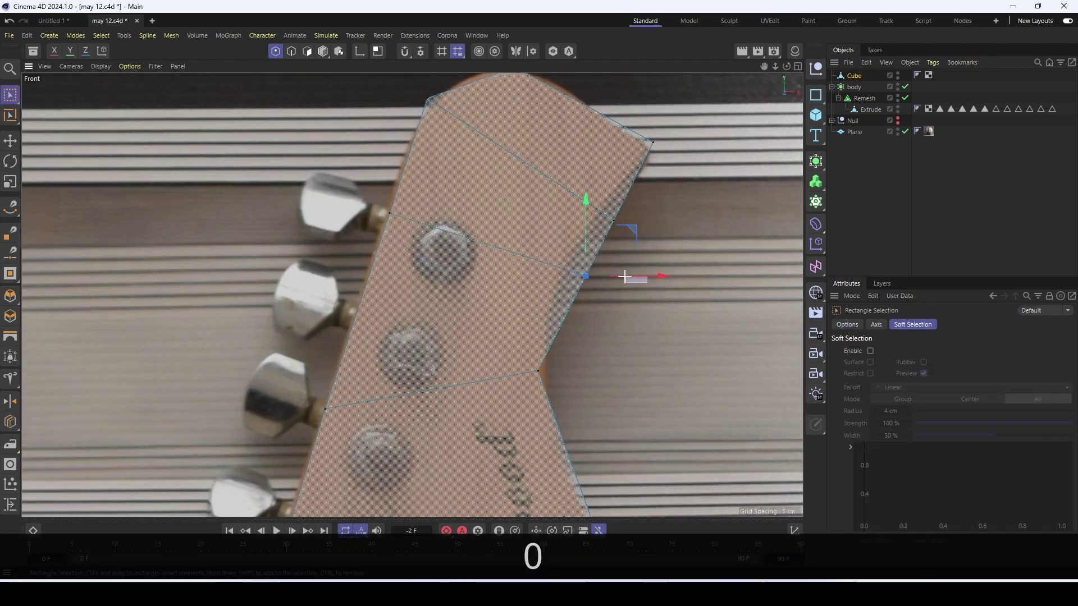
left_click_drag(640, 294, 578, 261)
left_click_drag(649, 276, 597, 205)
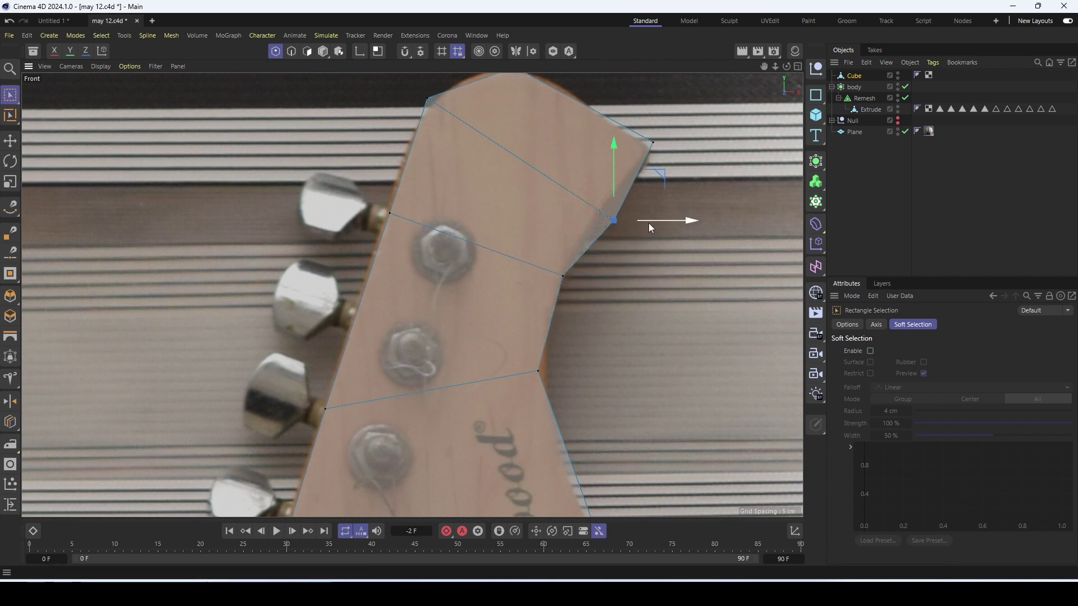
left_click_drag(656, 222, 634, 214)
left_click_drag(681, 164, 626, 123)
scroll(628, 136, "down", 5)
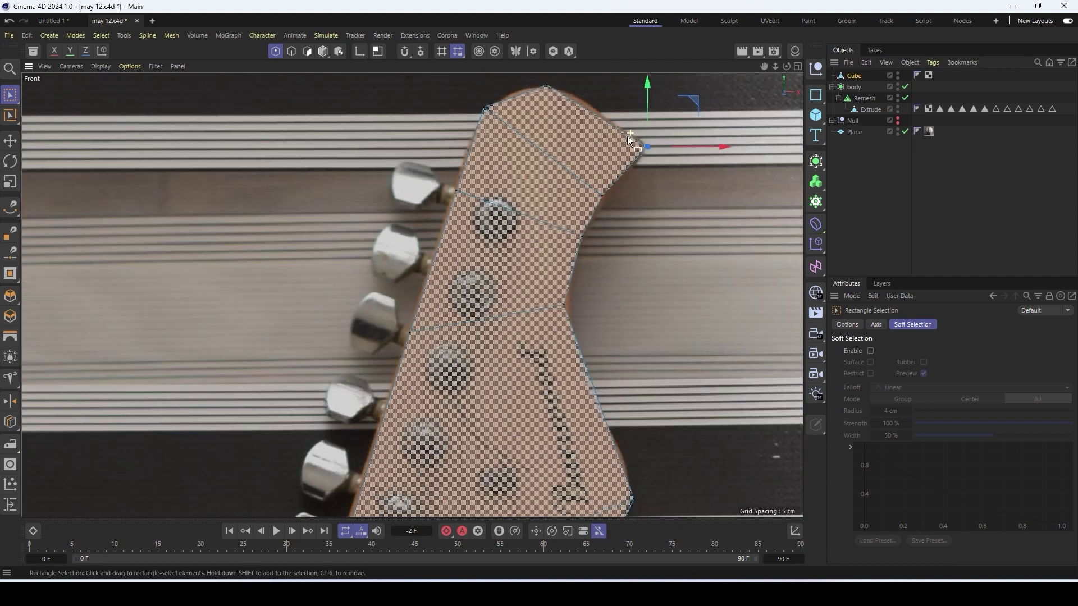
Add a loop cut between the headstock's base and its widest corner, and pull its inner-side point inward along X onto the photo's edge
scroll(590, 328, "up", 8)
key("k")
key("l")
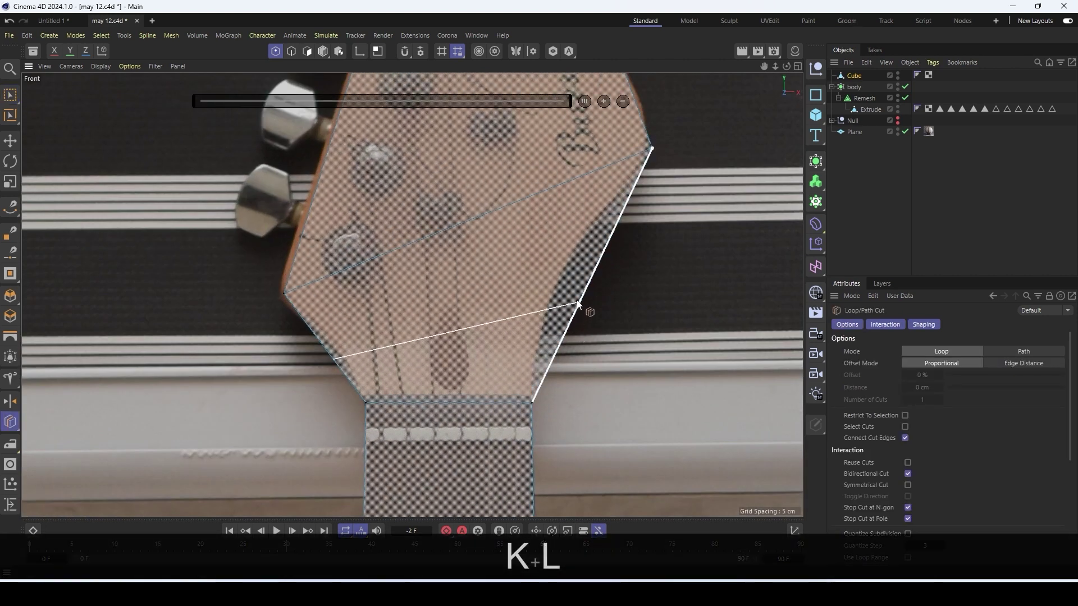
left_click(579, 296)
key("0")
left_click_drag(615, 313, 564, 268)
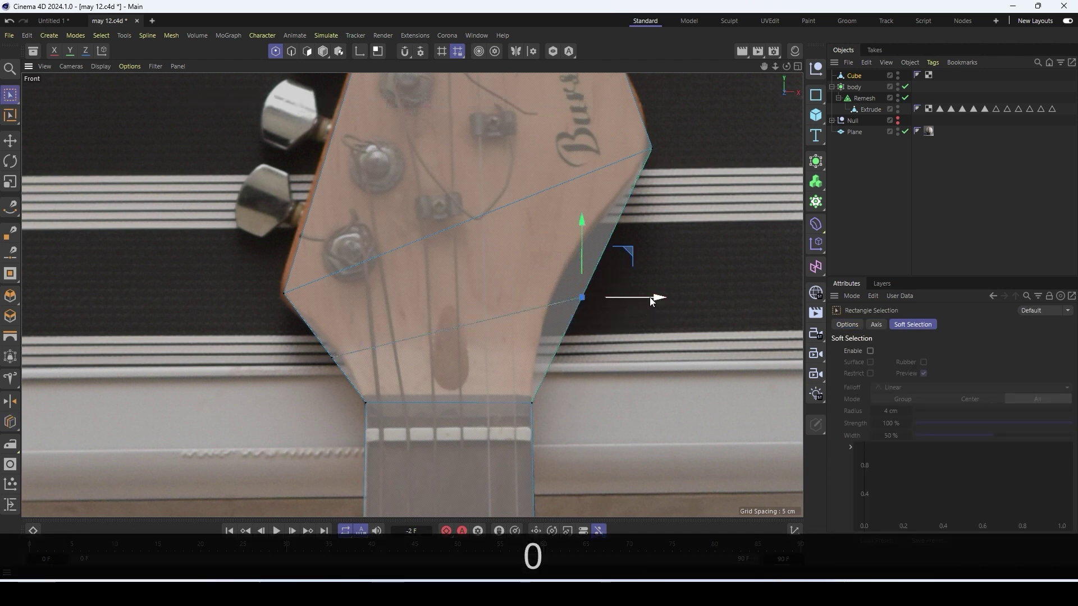
left_click_drag(640, 298, 609, 296)
Add a loop cut at about 75.5% between the headstock's waist and its widest corner, near the Burswood lettering
key("k")
key("l")
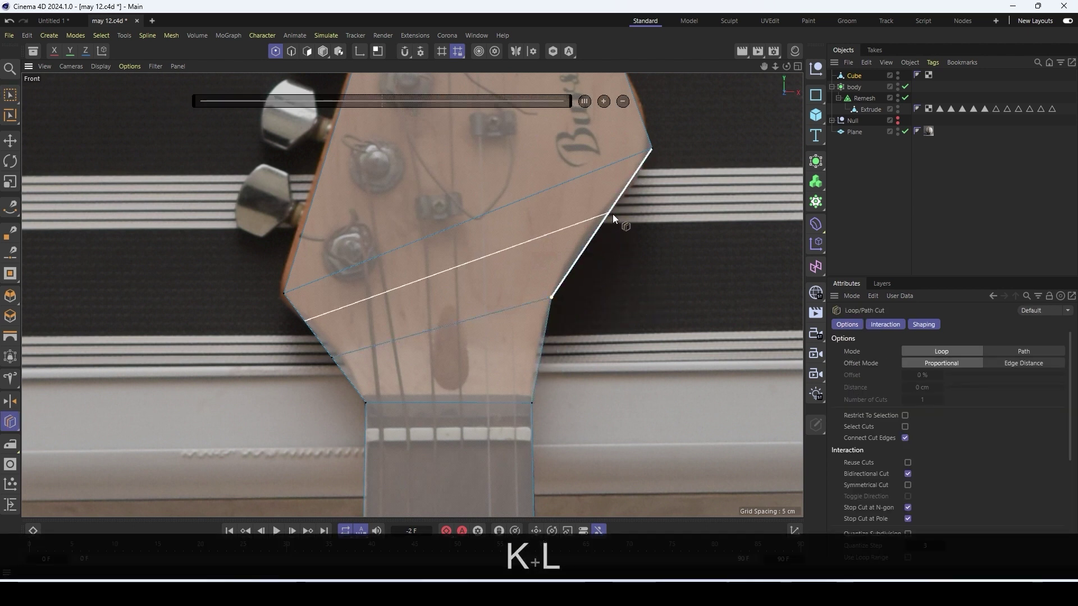
scroll(595, 329, "down", 6)
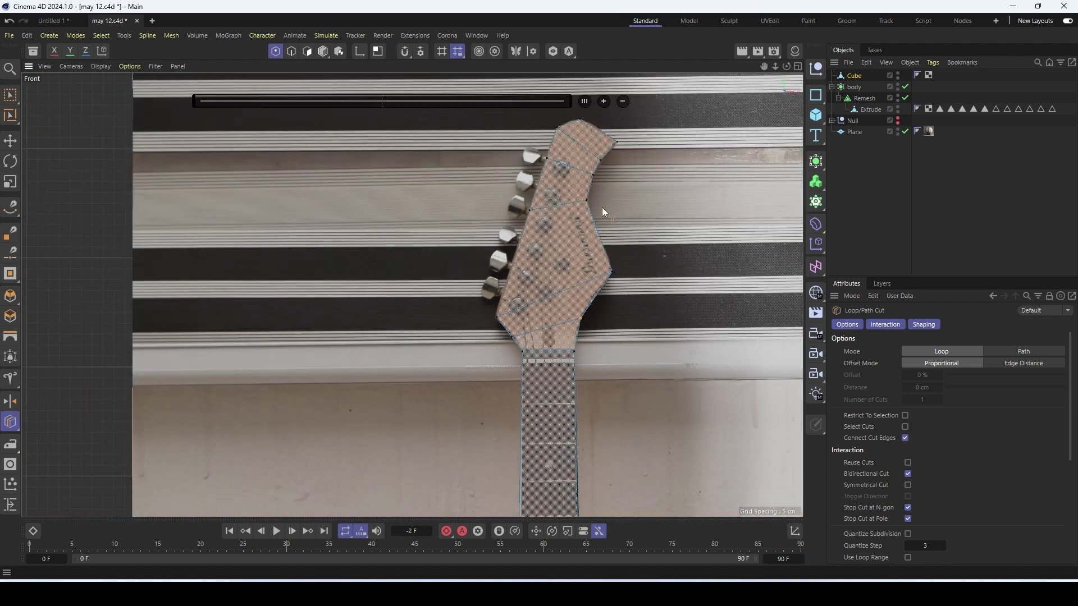
scroll(602, 211, "up", 5)
left_click(602, 291)
scroll(609, 302, "up", 3)
scroll(648, 282, "down", 4)
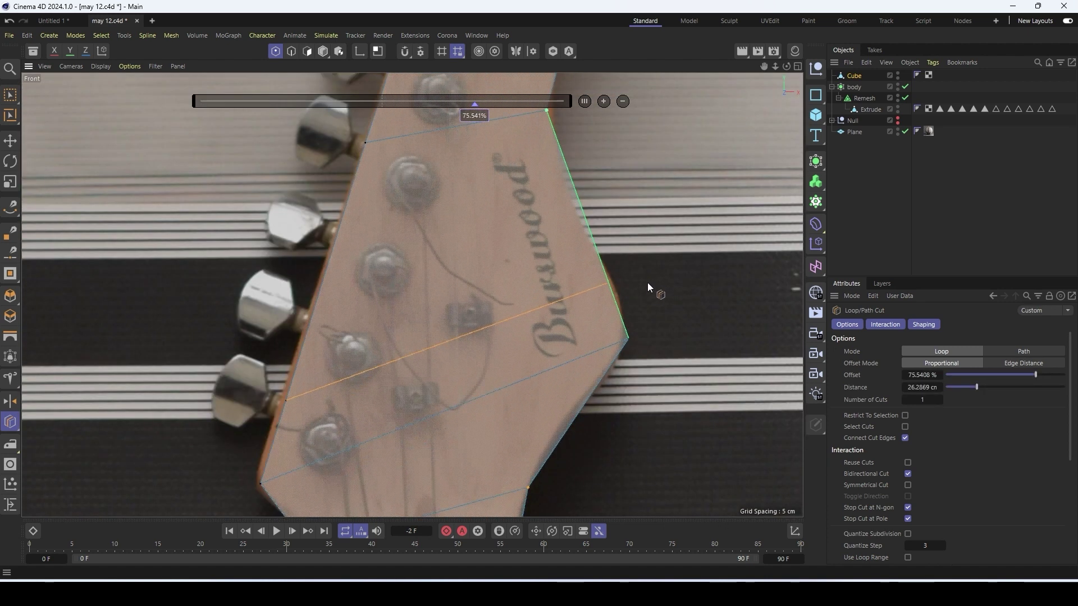
Move the new cut's edge point up and along X onto the outline beside the lettering, and raise the headstock's widest corner slightly
key("0")
left_click_drag(590, 265, 641, 235)
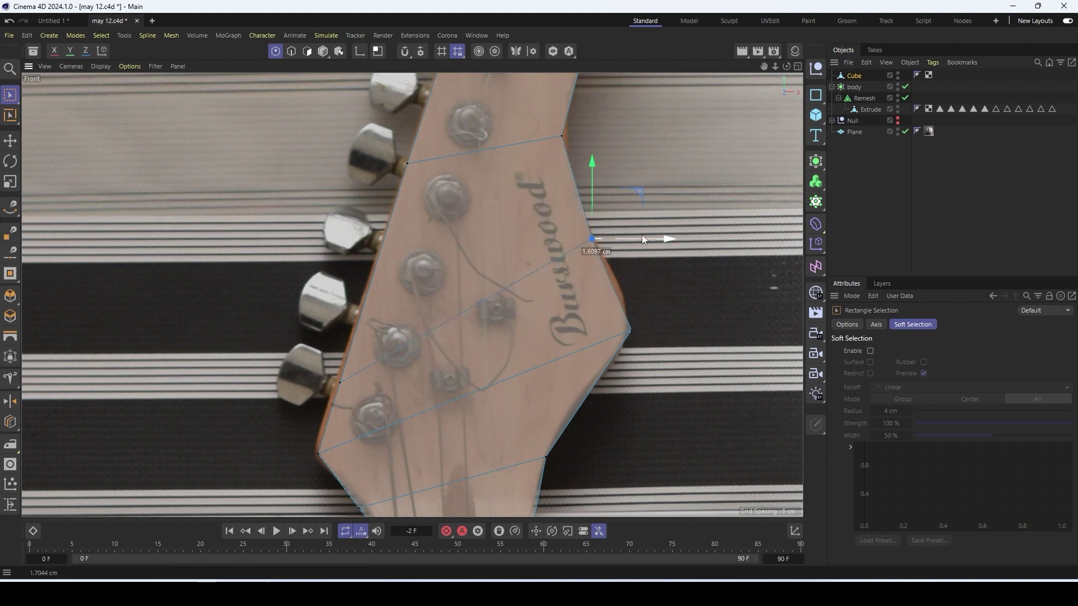
left_click_drag(611, 312, 649, 362)
left_click_drag(631, 290, 631, 267)
scroll(640, 289, "down", 4)
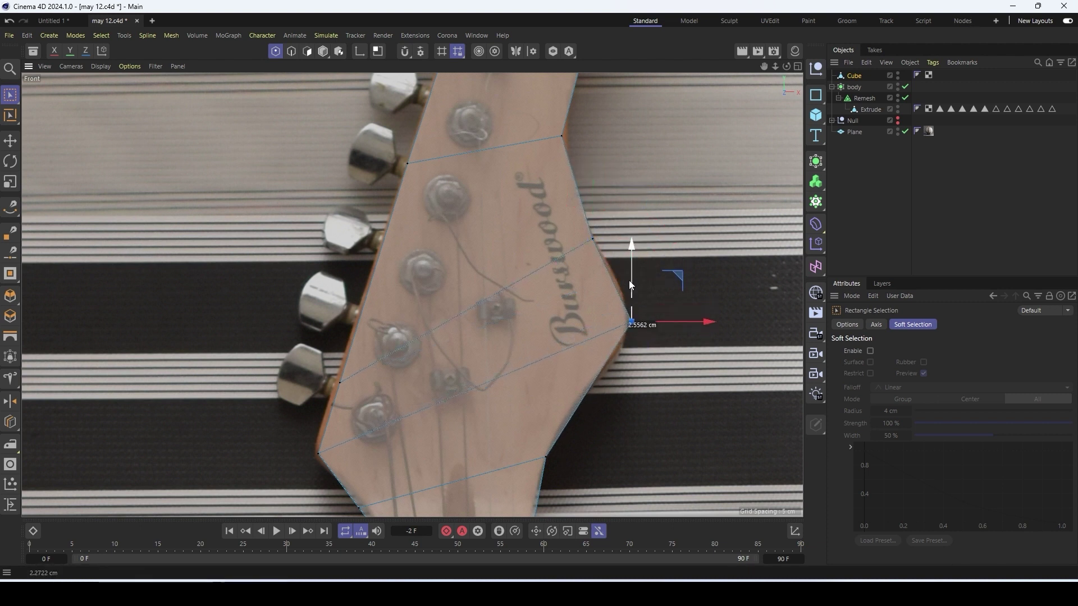
Move the lowest headstock cut's tuner-side point along X and up onto the curved outline above the nut
scroll(382, 429, "up", 2)
scroll(360, 372, "up", 2)
scroll(360, 375, "down", 3)
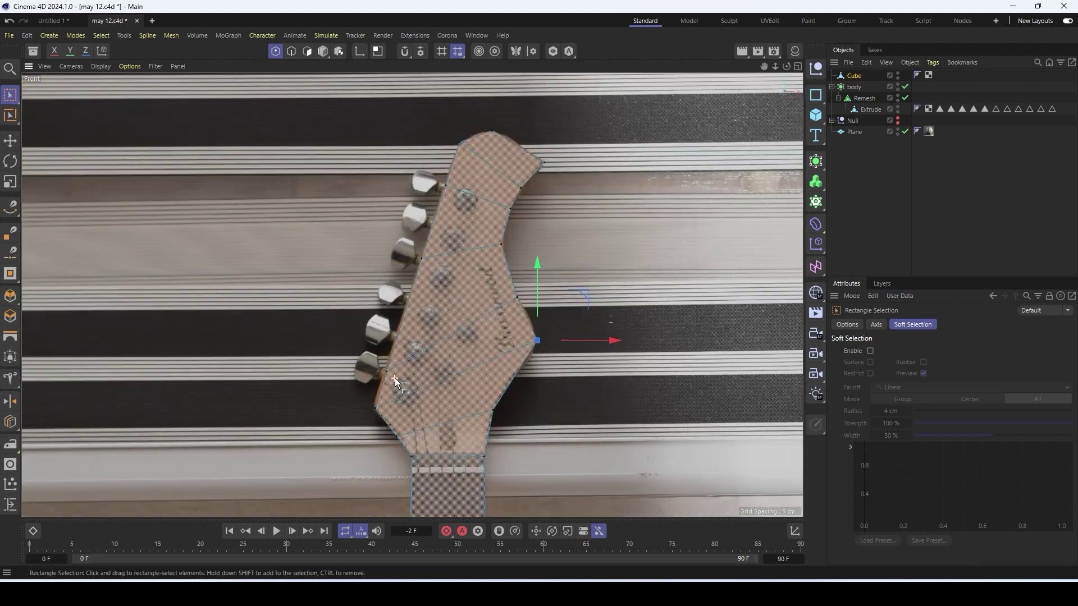
scroll(293, 356, "down", 3)
scroll(375, 359, "up", 5)
scroll(449, 353, "down", 4)
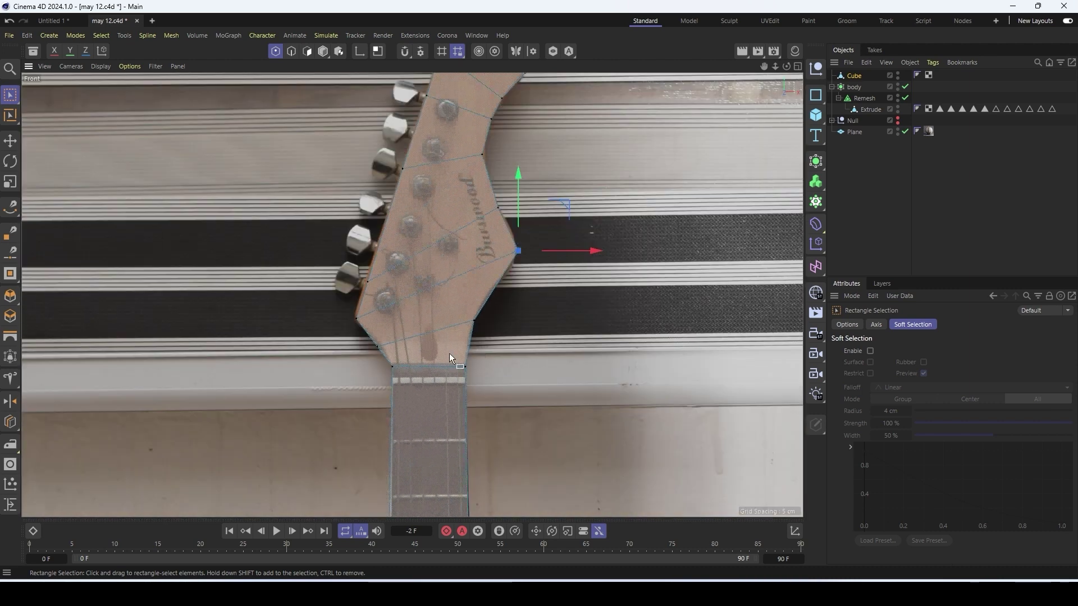
scroll(531, 343, "up", 4)
left_click_drag(459, 327, 513, 262)
left_click_drag(284, 363, 239, 315)
left_click_drag(302, 344, 311, 344)
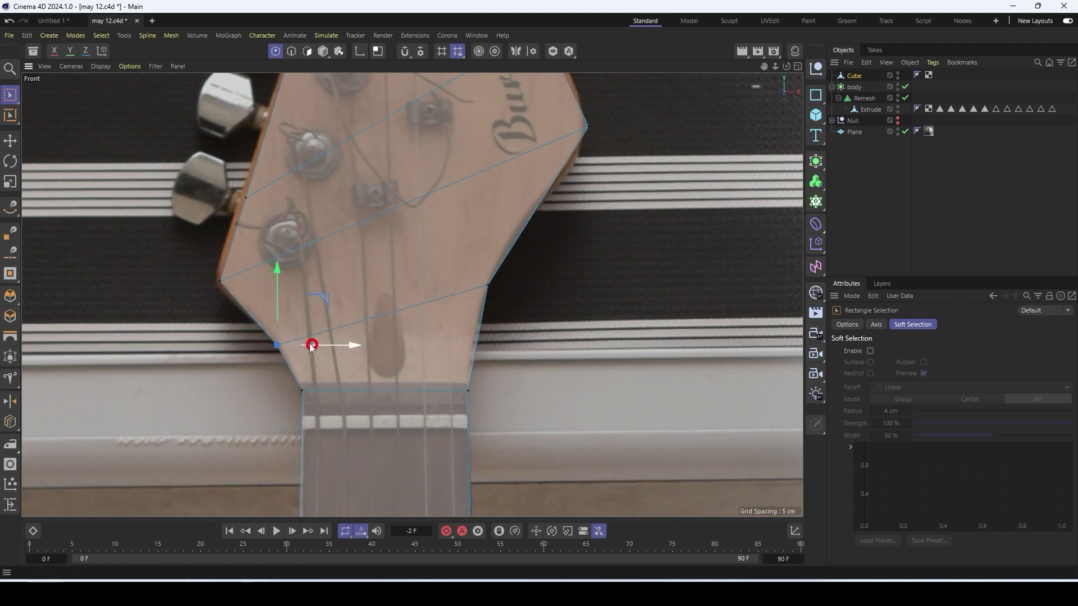
left_click_drag(273, 302, 273, 294)
left_click_drag(337, 338, 331, 338)
left_click_drag(267, 296, 267, 290)
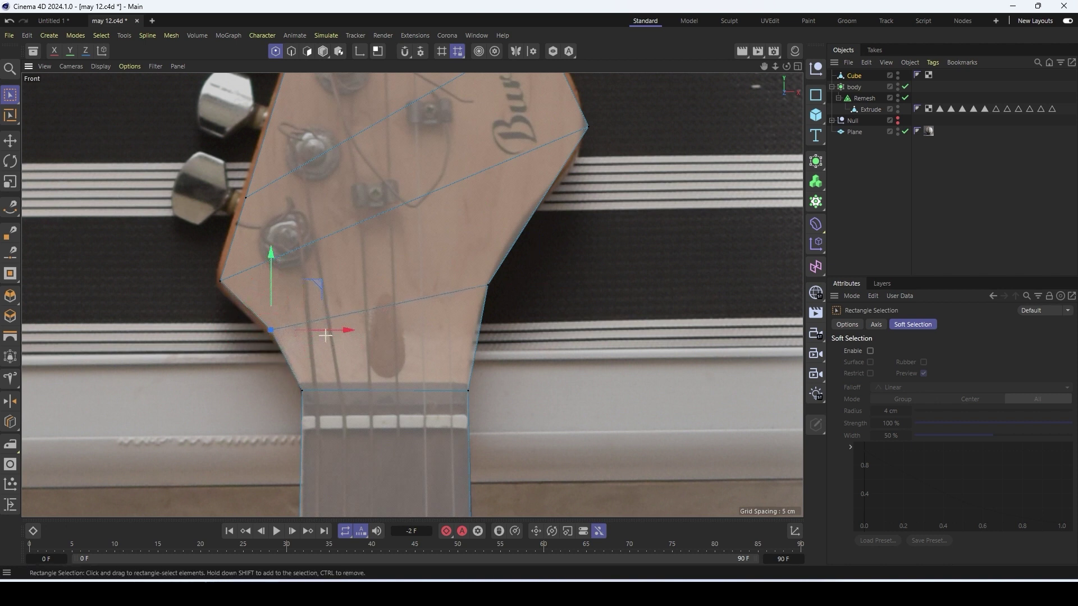
left_click_drag(239, 328, 331, 335)
Lower the lowest cut's opposite point to the tuner-side point's height and shift it inward along X to the headstock edge
left_click_drag(469, 301, 541, 270)
left_click_drag(487, 246, 486, 288)
left_click_drag(551, 334, 535, 330)
Add a loop cut between the lowest cut and the widest corner, and move its inner-side point inward along X onto the curve
key("k")
key("l")
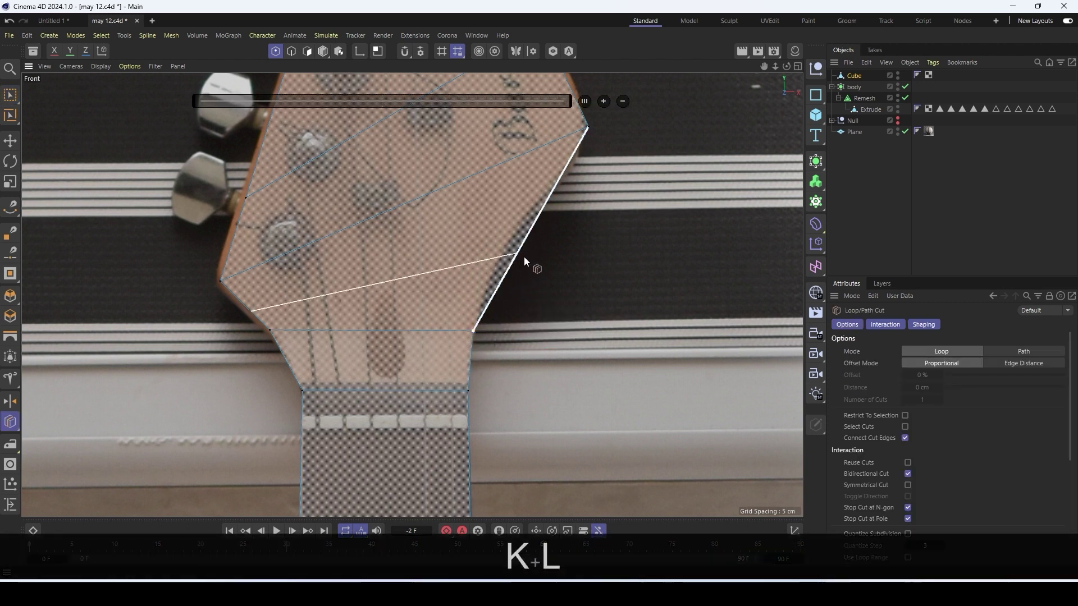
left_click(523, 240)
key("0")
left_click_drag(541, 260, 505, 235)
left_click_drag(584, 244, 571, 246)
Lower the headstock's widest corner point slightly to match the photo's outline
left_click(587, 128)
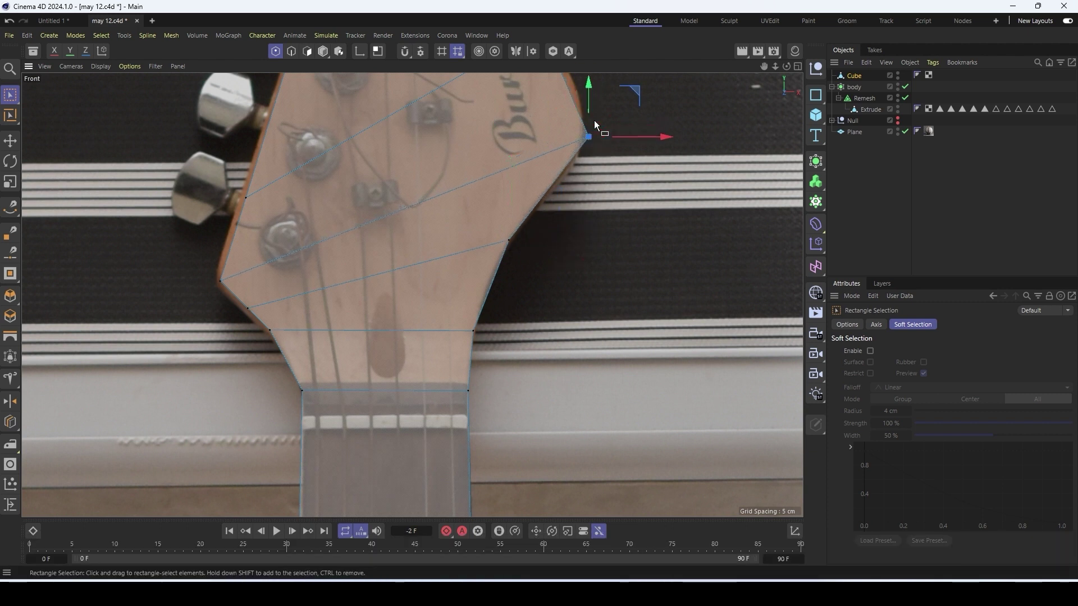
scroll(594, 120, "down", 3)
scroll(597, 124, "up", 5)
key("1")
left_click_drag(597, 106, 627, 169)
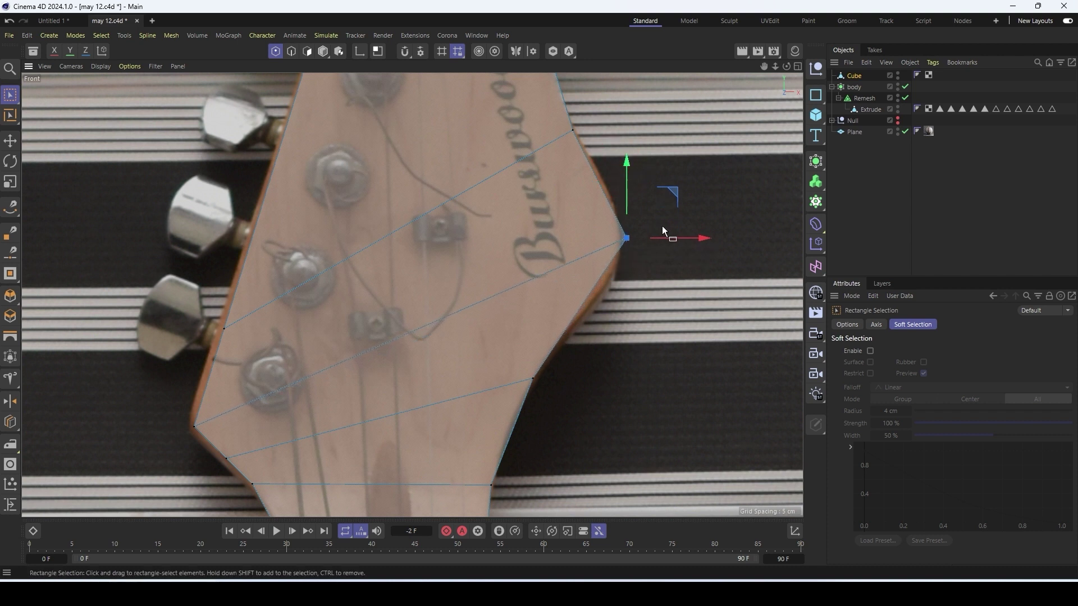
scroll(646, 241, "down", 4)
scroll(610, 267, "down", 5)
scroll(641, 240, "up", 5)
scroll(588, 262, "down", 6)
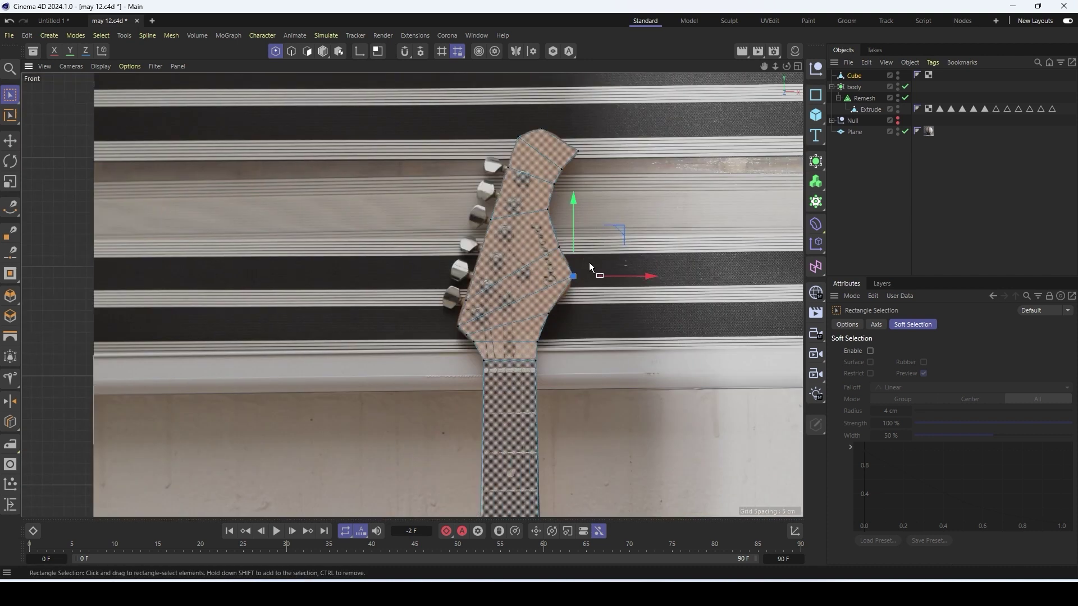
scroll(551, 482, "up", 5)
scroll(716, 128, "down", 7)
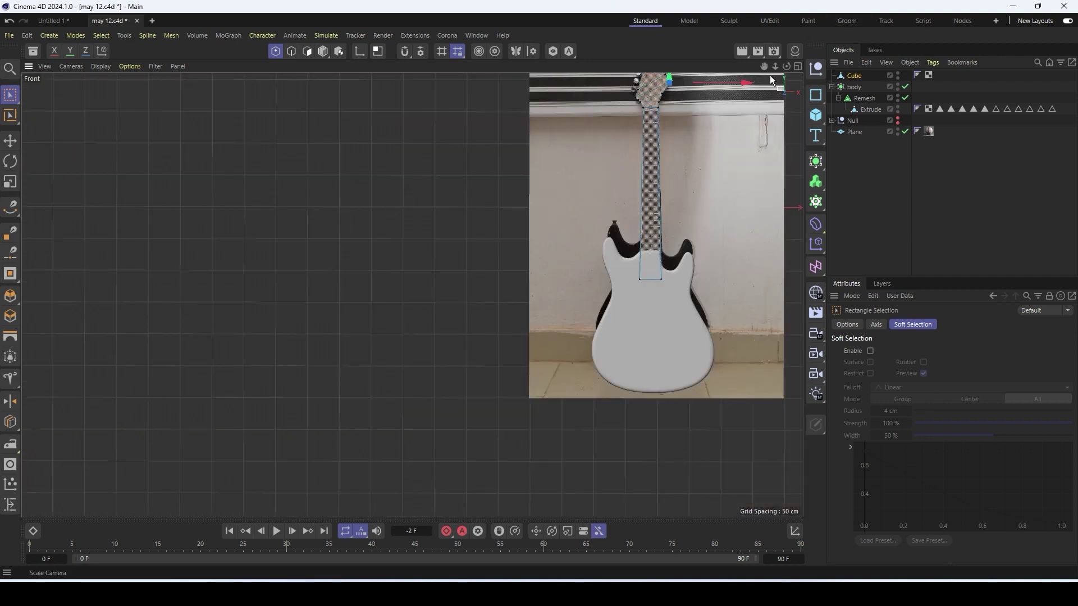
Orbit the model to a side angle in Perspective, and examine the neck and headstock profile in the photo DSC_0373.JPG
left_click(798, 67)
left_click(403, 71)
left_click_drag(397, 238, 492, 145, "alt")
scroll(490, 145, "up", 5)
left_click(769, 593)
scroll(387, 321, "up", 4)
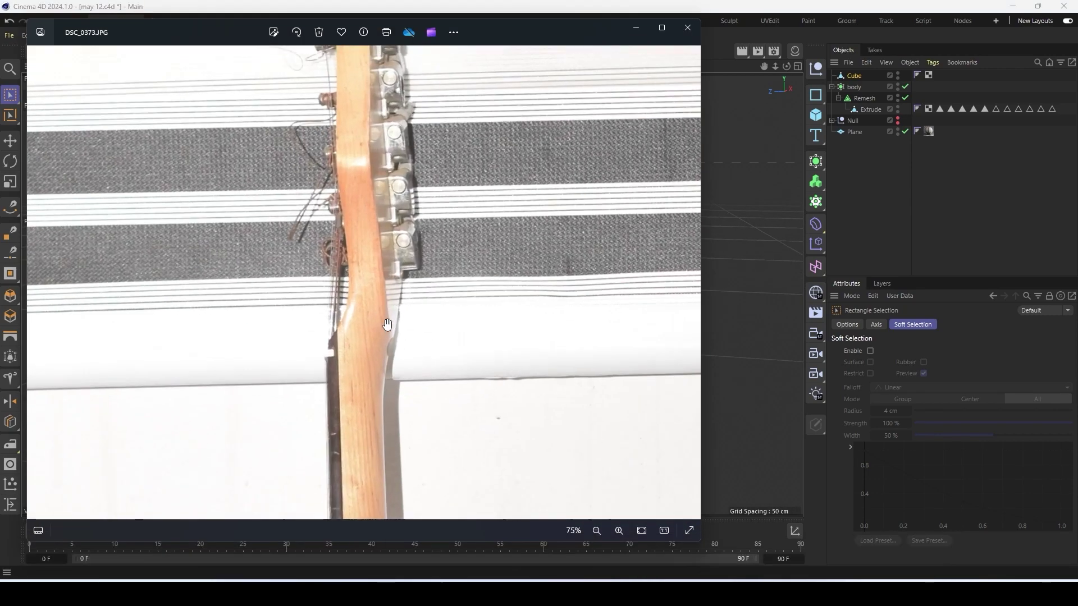
scroll(382, 319, "down", 8)
scroll(382, 319, "up", 6)
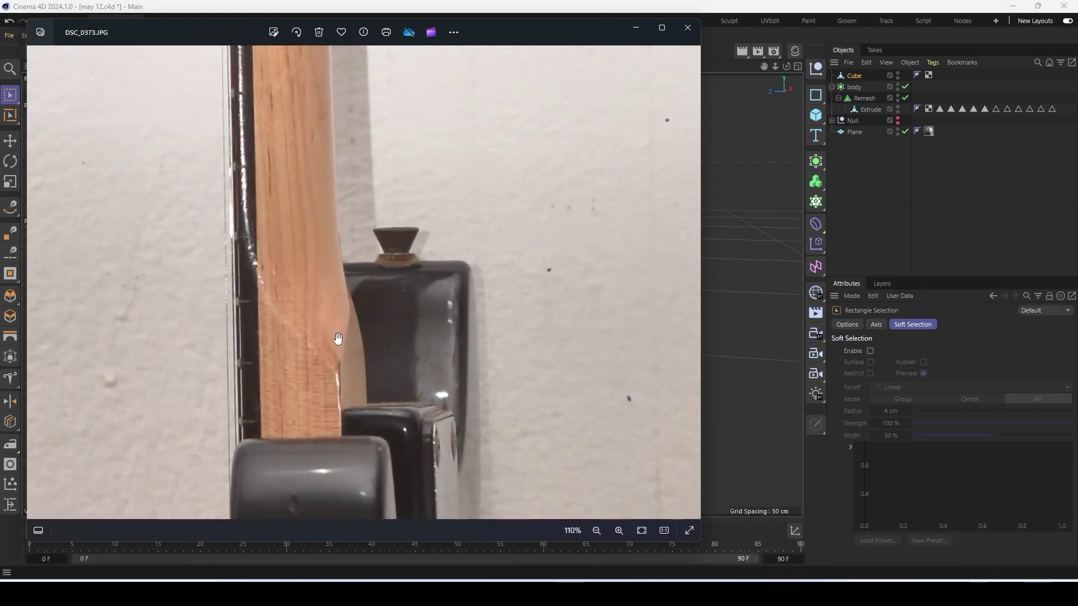
scroll(345, 262, "down", 4)
scroll(394, 363, "up", 3)
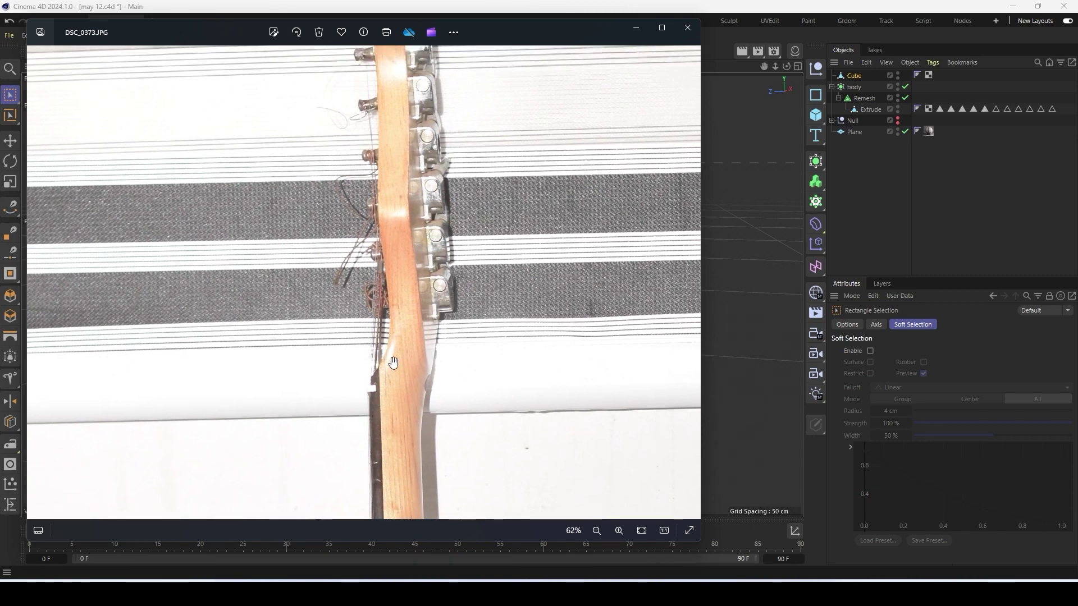
scroll(387, 353, "up", 2)
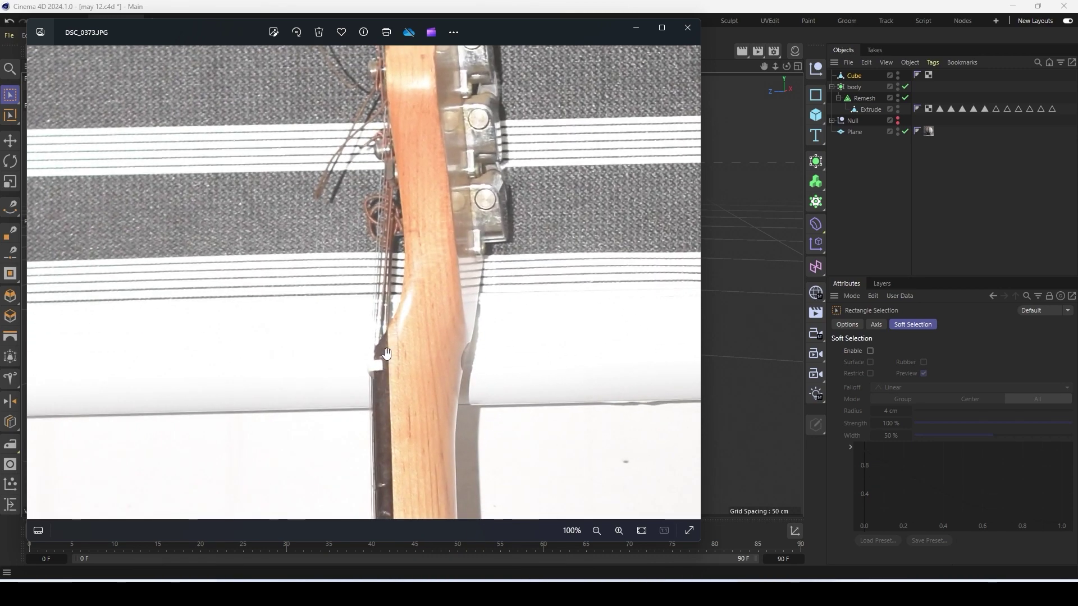
left_click(637, 32)
Activate Loop Selection on the neck mesh and switch from point to polygon editing
left_click_drag(489, 308, 493, 251, "alt")
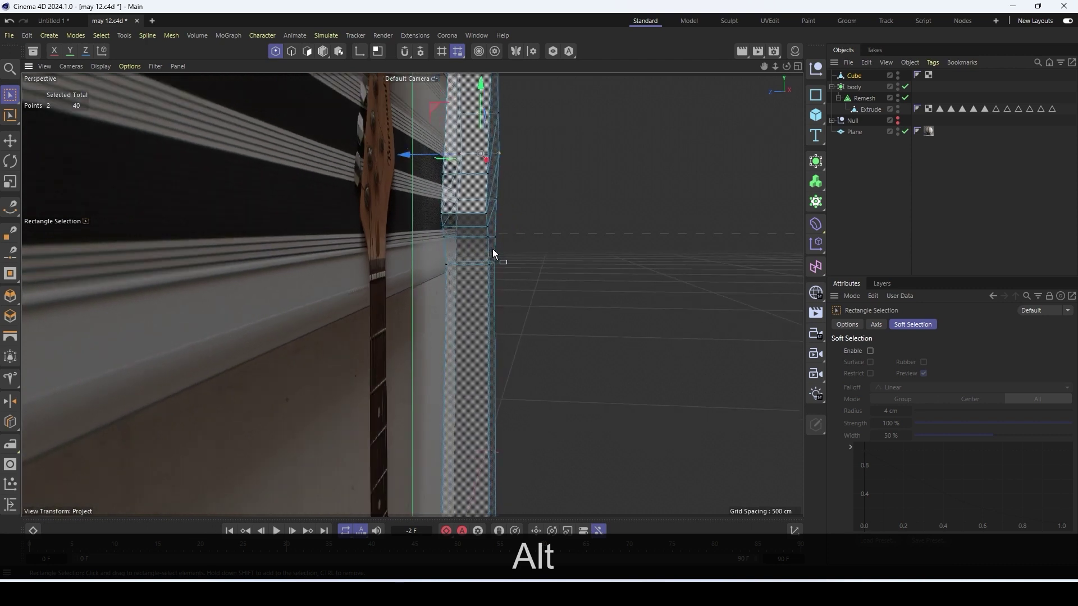
key("u")
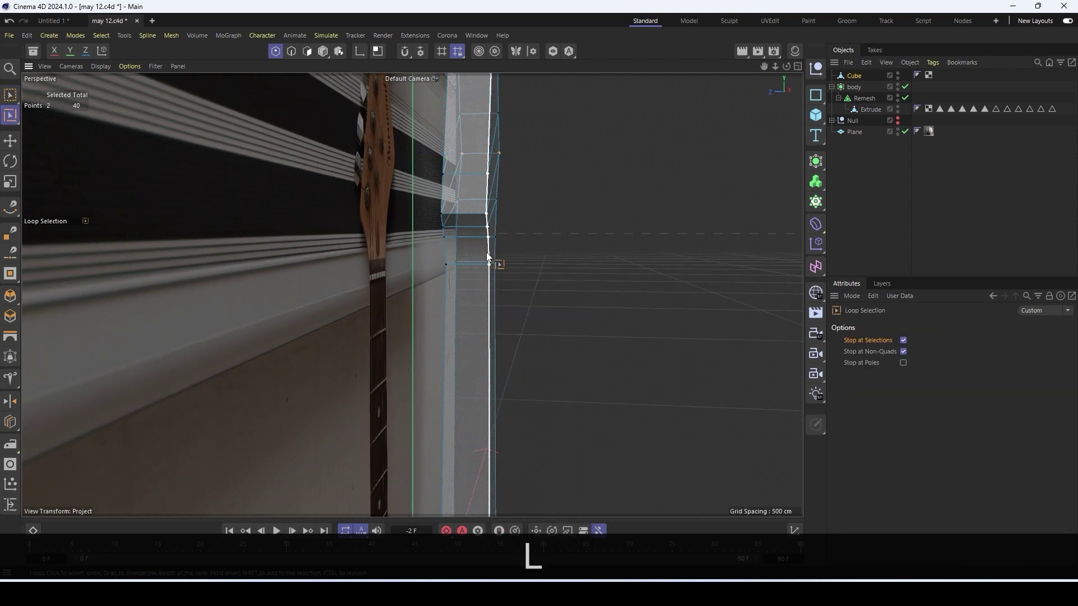
left_click(308, 52)
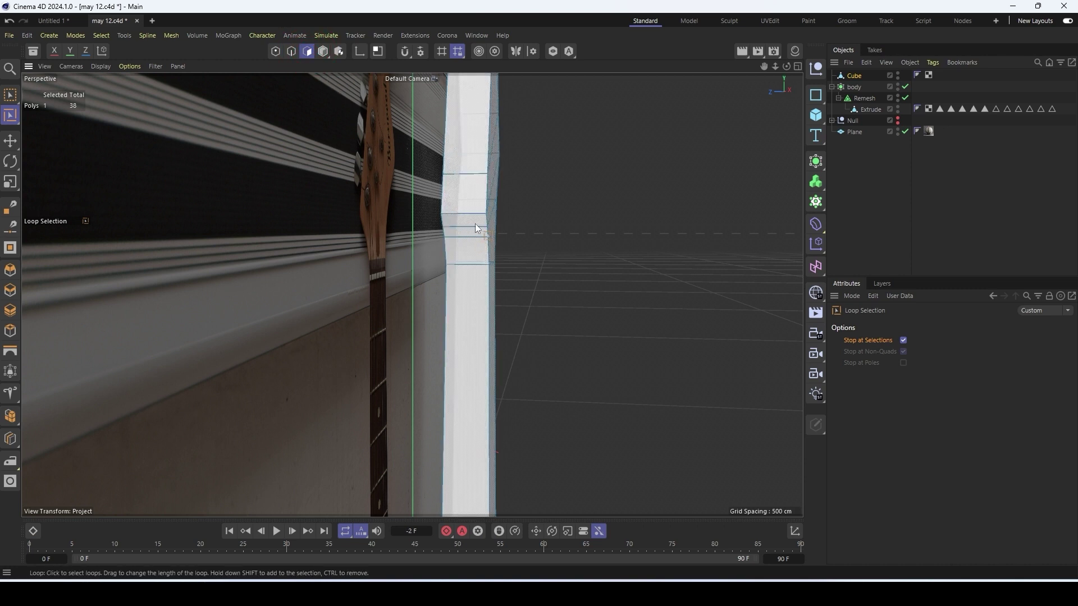
Select all polygons of the neck mesh and inspect its thickness from the body joint up to the headstock
key("ctrl+a")
key("t")
left_click_drag(490, 236, 435, 240, "alt")
scroll(432, 261, "down", 4)
key("1")
left_click_drag(470, 329, 470, 208)
scroll(473, 294, "up", 4)
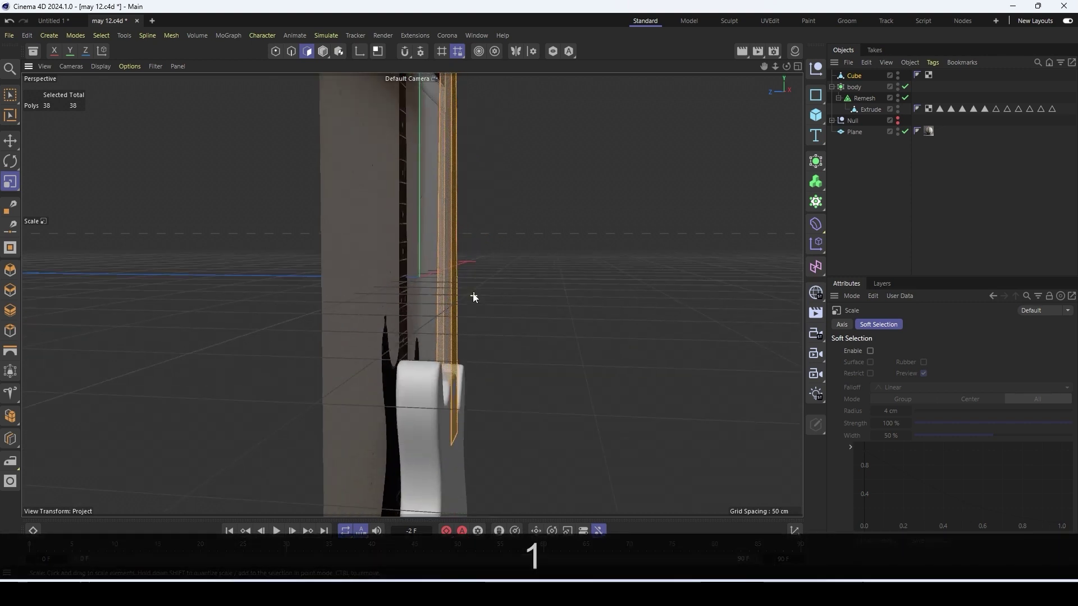
scroll(472, 293, "up", 2)
key("e")
scroll(416, 154, "down", 3)
key("2")
left_click_drag(428, 160, 429, 220)
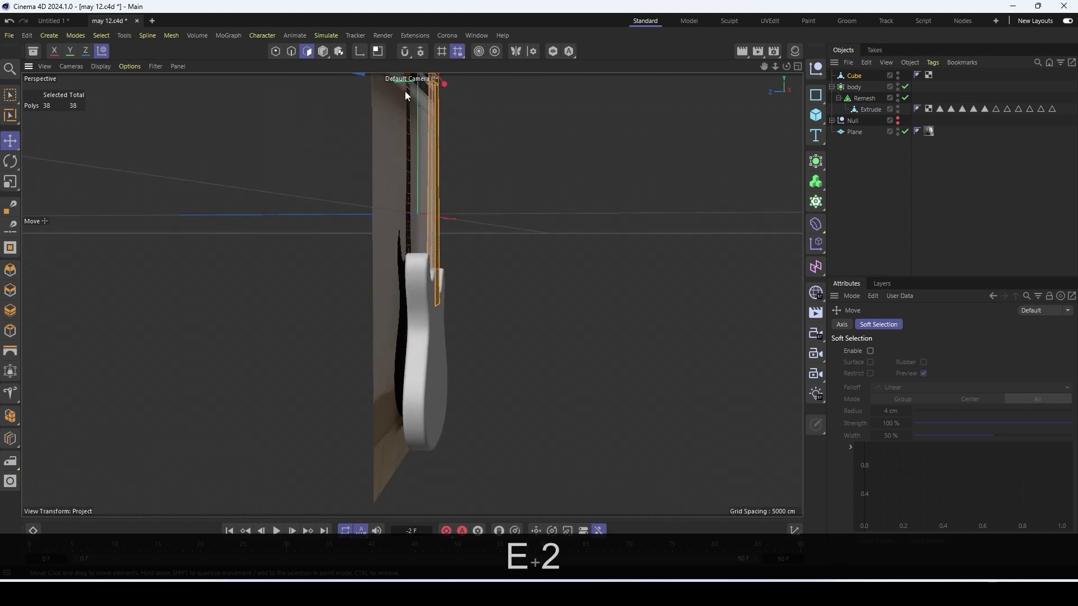
left_click_drag(368, 74, 429, 328)
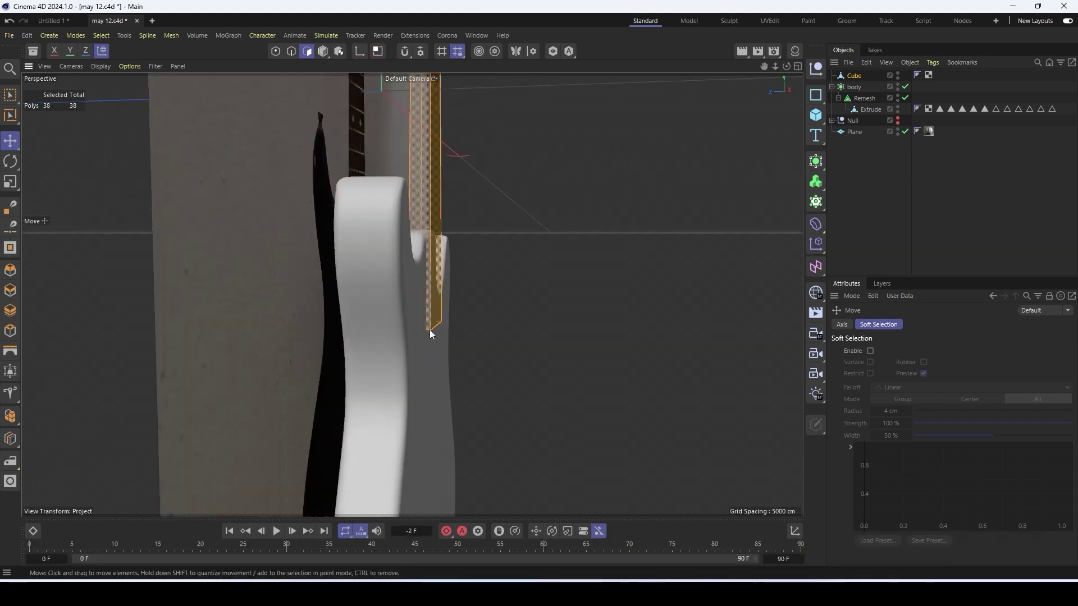
key("1")
left_click_drag(430, 289, 459, 250)
key("1")
key("1")
key("1")
key("1")
key("1")
Clear the polygon selection and loop-select the short band of polygons joining the neck to the headstock
key("u")
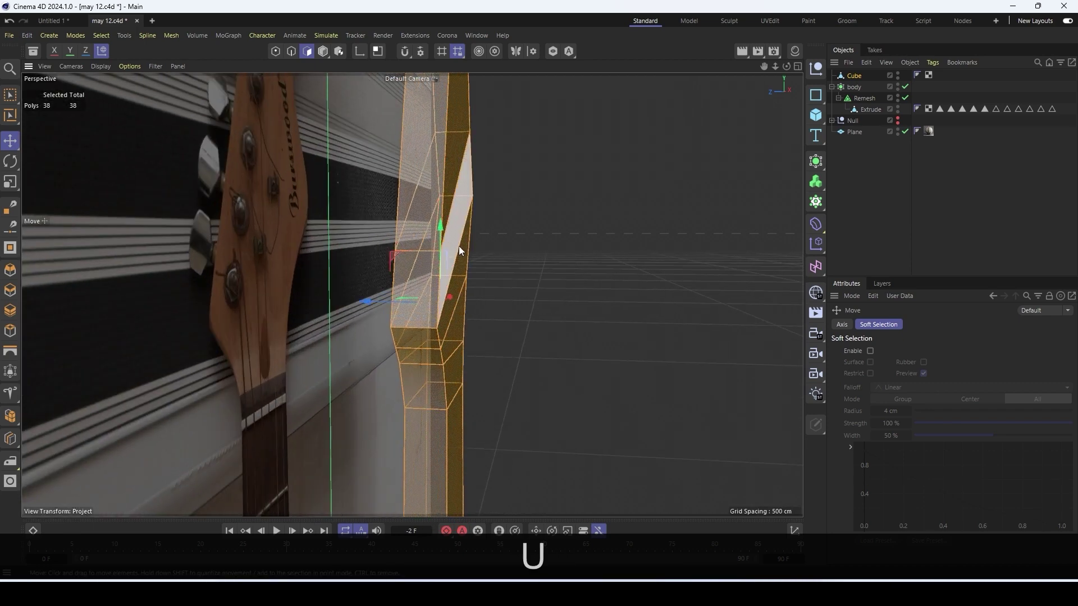
key("l")
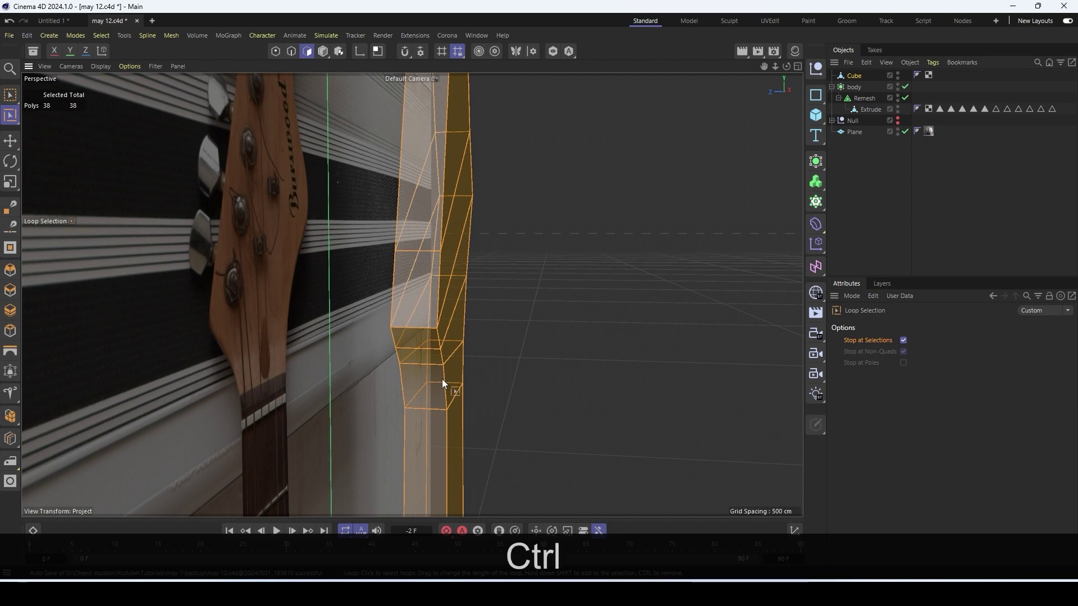
key("ctrl+shift+a")
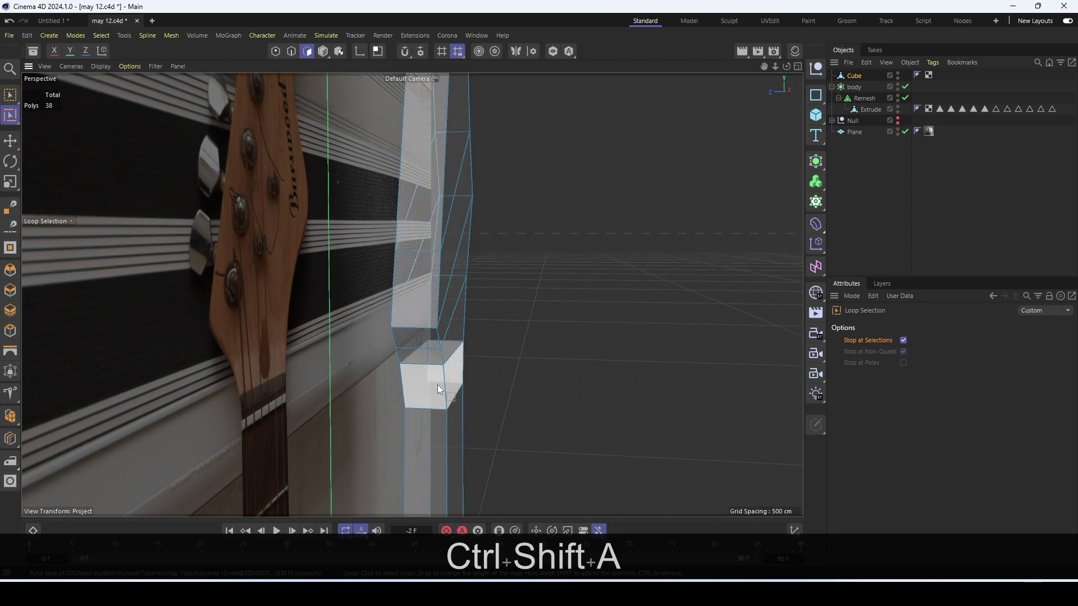
left_click_drag(445, 372, 382, 356, "alt")
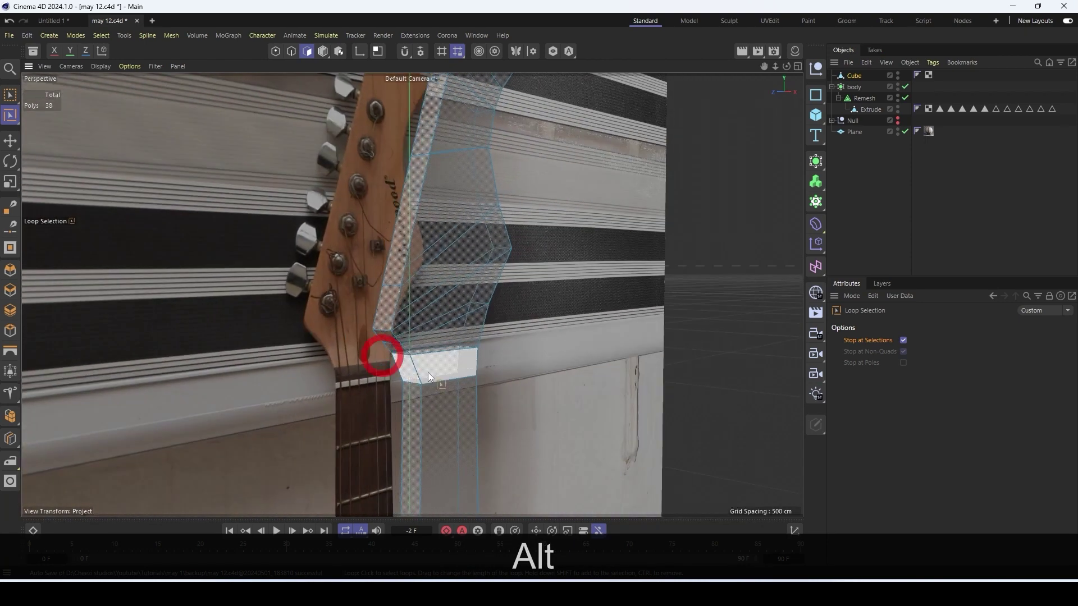
left_click(430, 374)
Fill-select all headstock polygons above the joining band and activate the Move tool
key("u")
key("f")
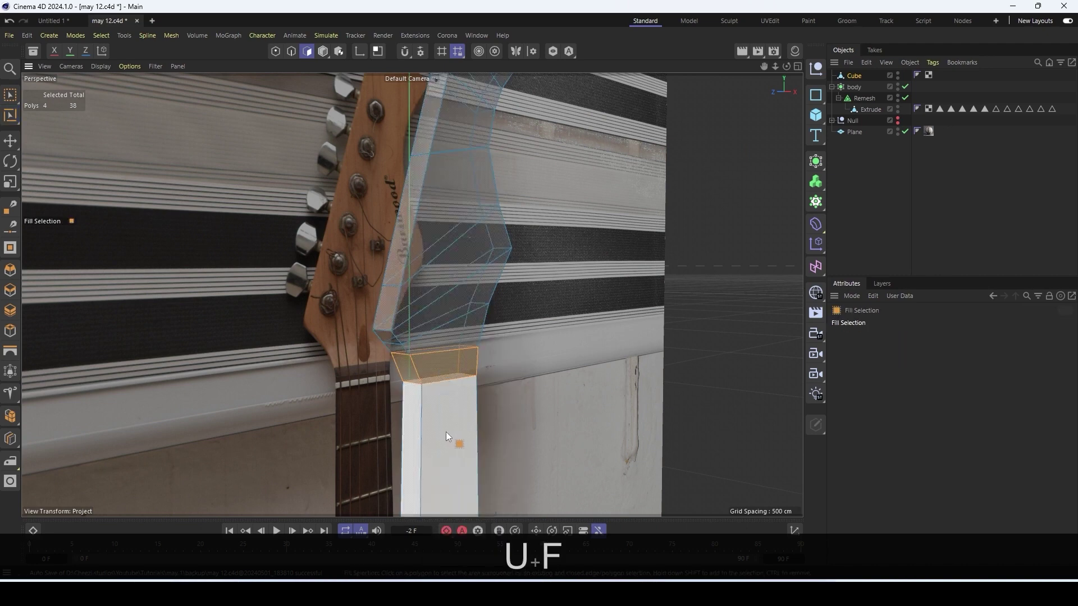
scroll(449, 370, "down", 3)
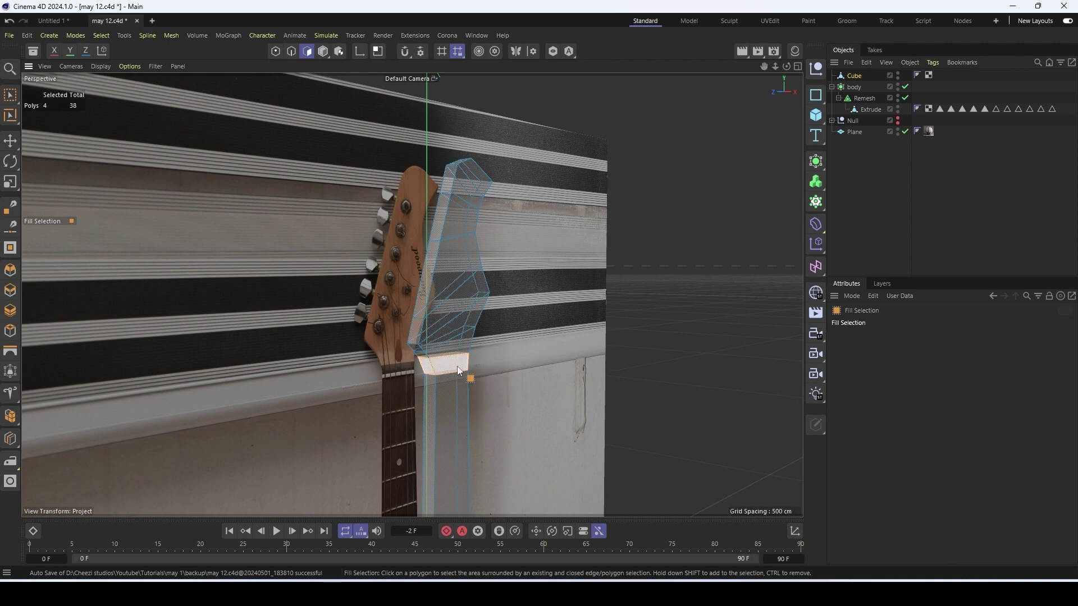
left_click(441, 253)
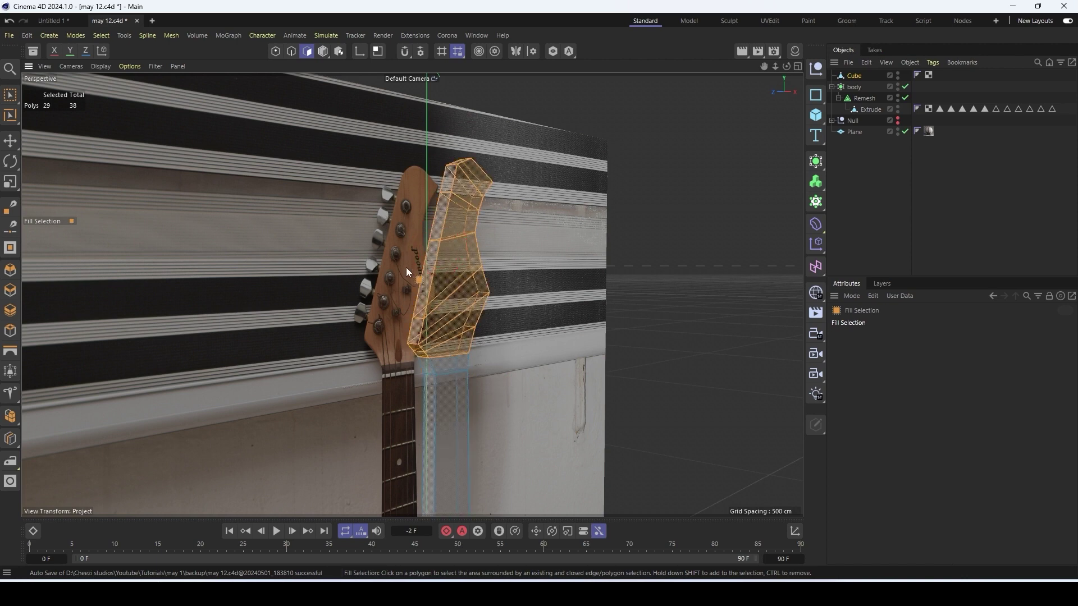
mouse_move(406, 267)
left_mouse_down("alt")
mouse_move(425, 315)
mouse_move(479, 314)
mouse_move(422, 262)
mouse_move(392, 264)
left_mouse_up("alt")
key("e")
Compare the headstock's side profile and offset from the neck with the photo DSC_0373.JPG
left_click(724, 594)
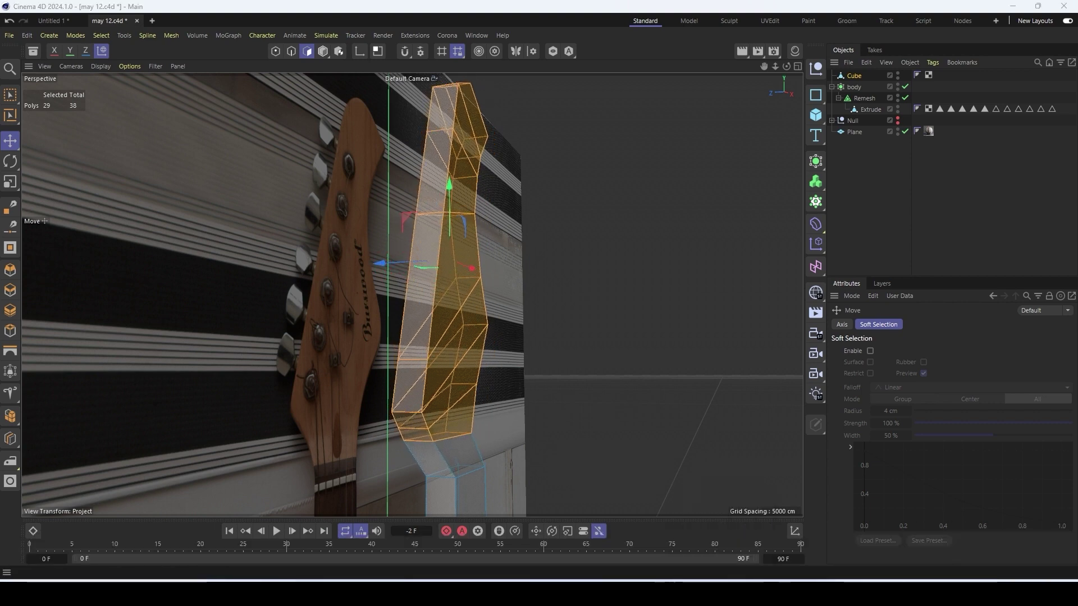
scroll(449, 272, "down", 3)
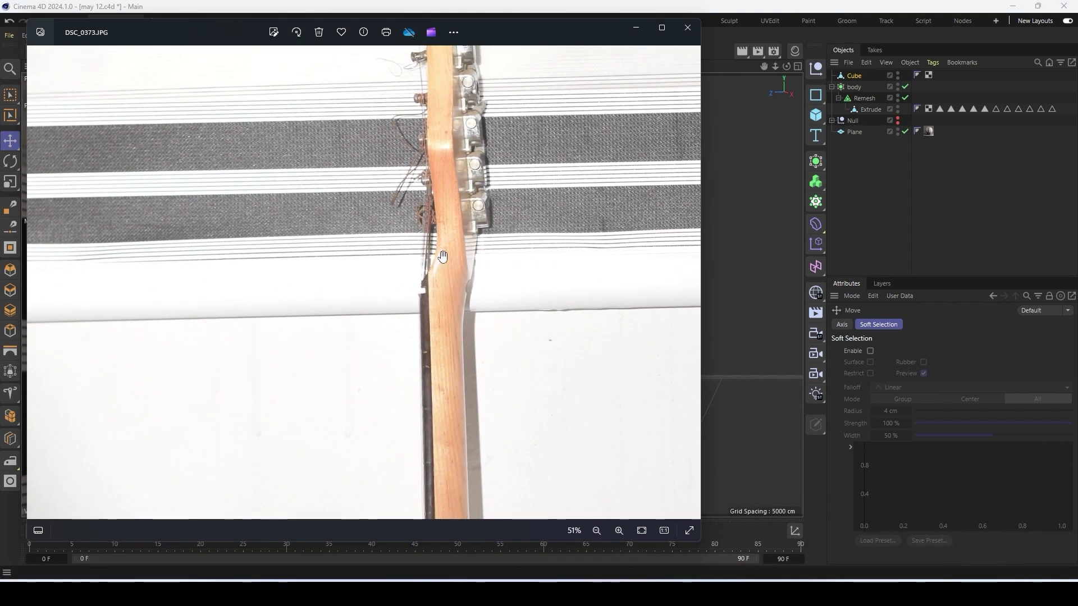
left_click(635, 29)
left_click_drag(416, 344, 377, 444, "alt")
key("alt+Tab")
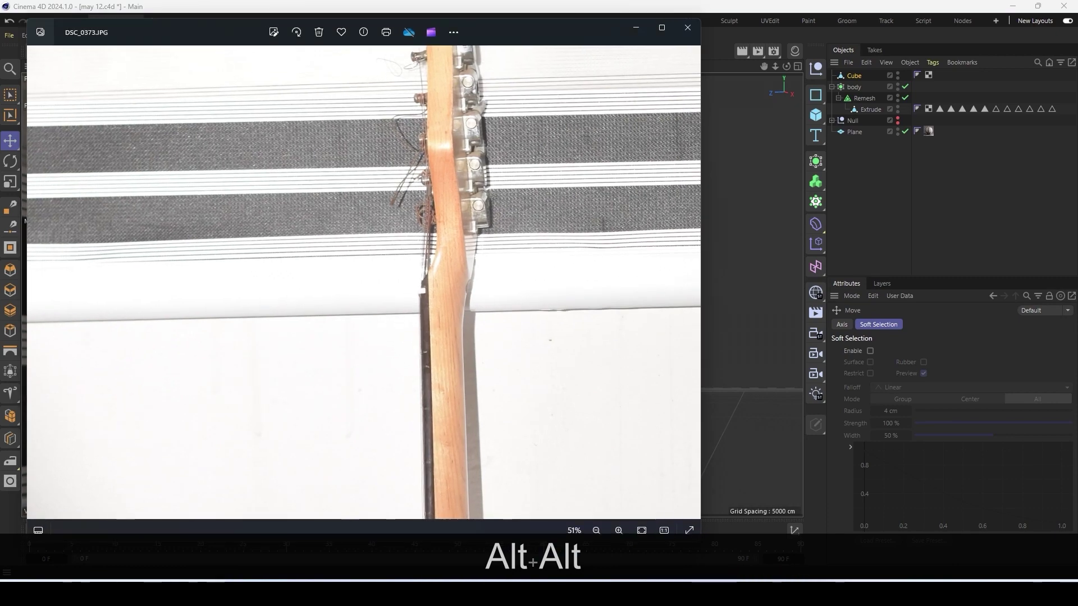
key("alt+Tab")
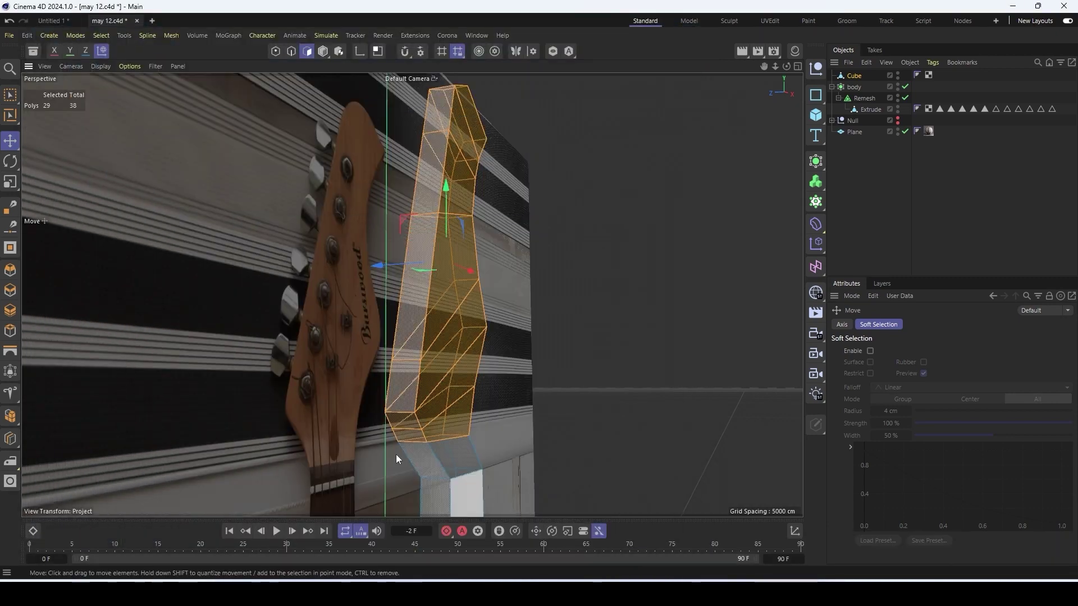
Shift the selected headstock polygons slightly along the depth axis, and check the profile down to the body
left_click_drag(396, 453, 335, 406, "alt")
scroll(359, 440, "down", 6)
scroll(377, 384, "up", 4)
left_click_drag(441, 356, 399, 342, "alt")
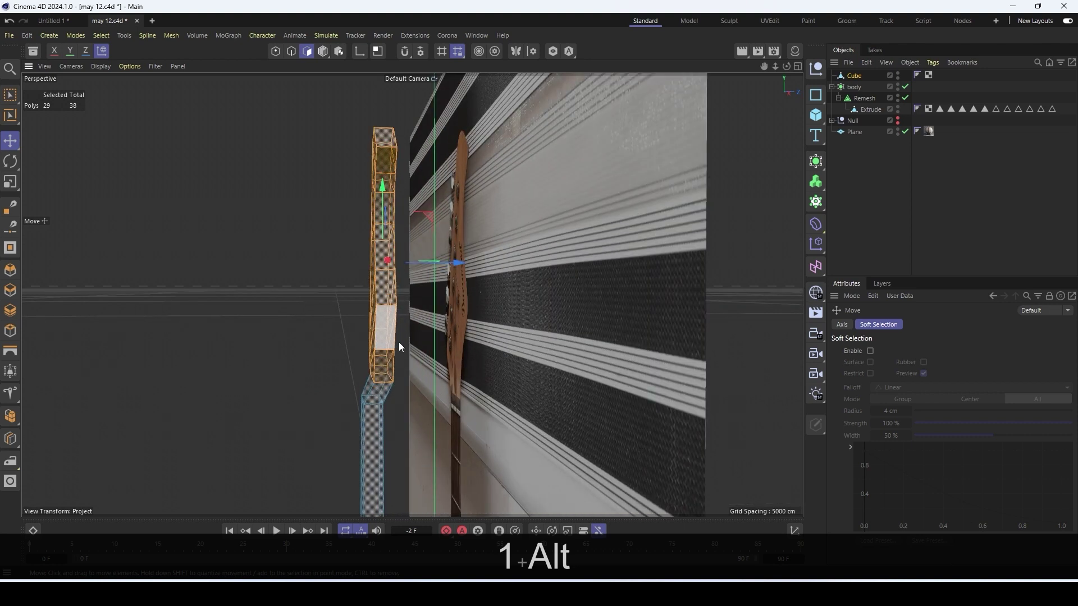
key("r")
key("e")
left_click_drag(439, 263, 199, 346)
key("1")
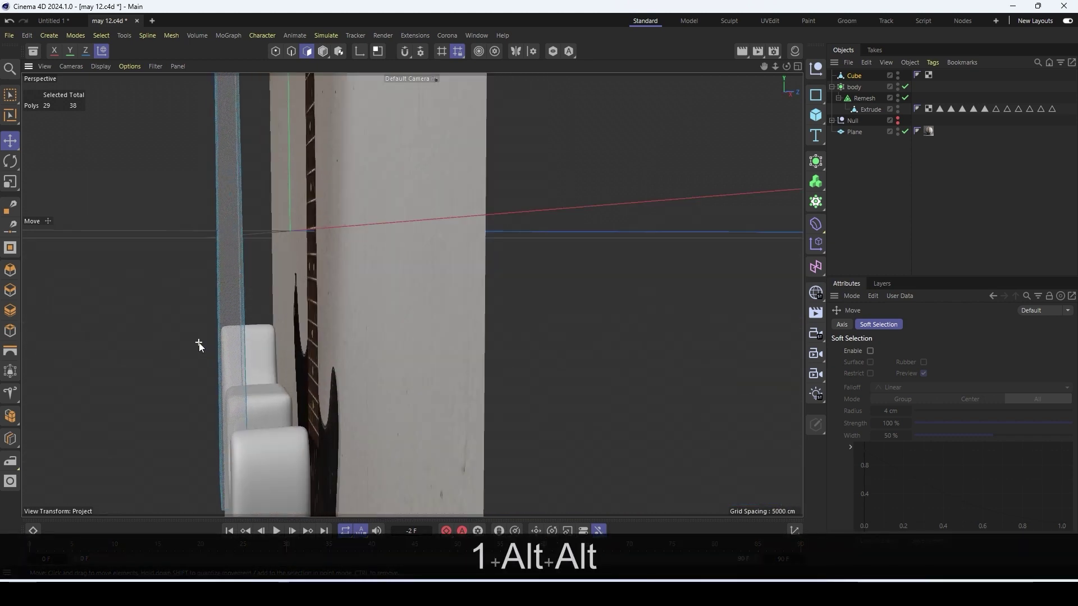
Hide the reference photo plane and add a loop cut across the neck just above the body, at about 30.6% offset
left_click(905, 132)
mouse_move(438, 281)
left_mouse_down("alt")
mouse_move(397, 311)
mouse_move(456, 391)
mouse_move(431, 410)
mouse_move(446, 403)
left_mouse_up("alt")
left_click(856, 75)
left_click(844, 324)
key("k")
key("l")
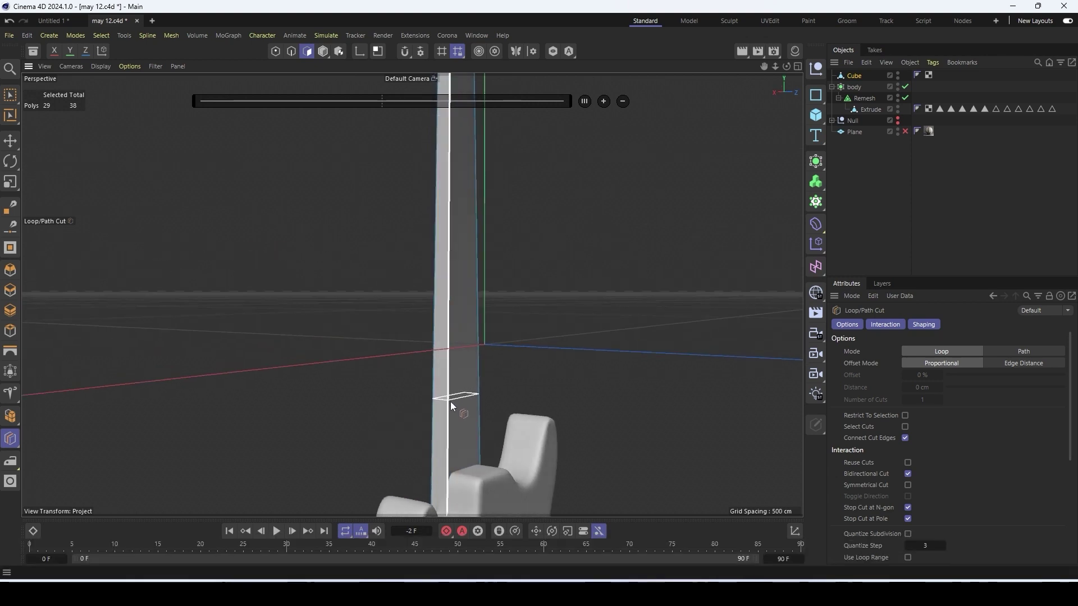
left_click(449, 396)
mouse_move(449, 396)
left_mouse_down("alt")
mouse_move(445, 422)
mouse_move(348, 441)
mouse_move(449, 429)
mouse_move(407, 434)
left_mouse_up("alt")
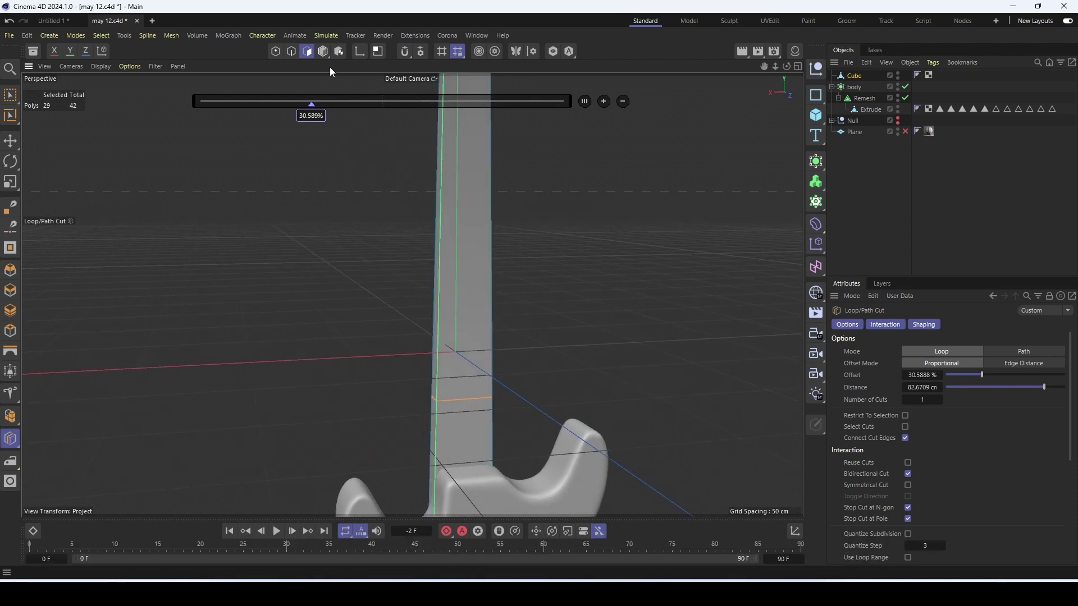
Extrude the neck's back polygon between the new cut and the body by 12 cm to form the heel
left_click(13, 142)
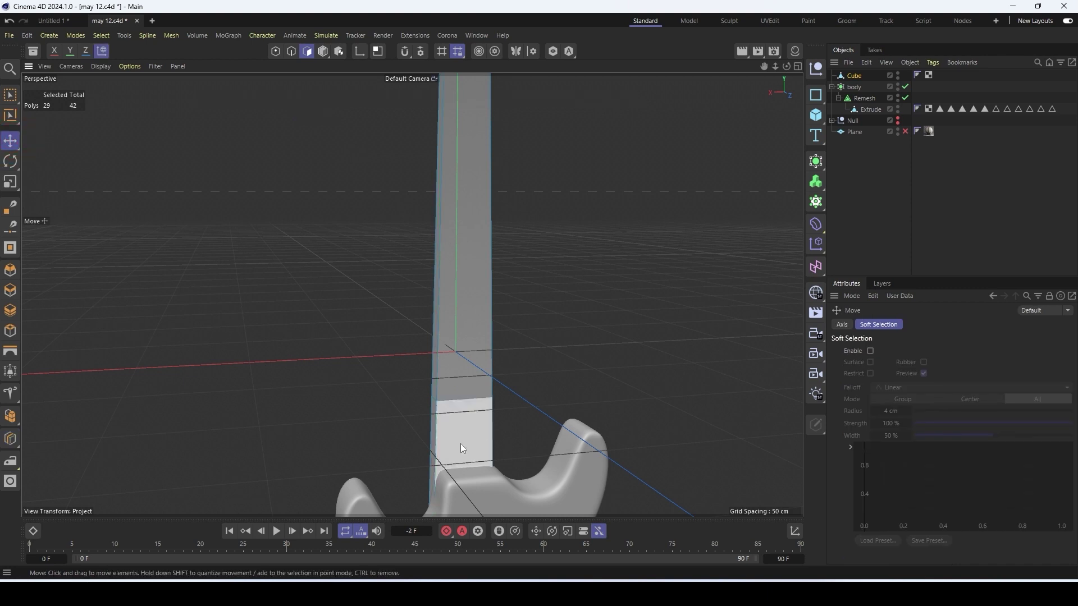
left_click(462, 445)
left_click_drag(442, 413, 507, 423, "alt")
key("d")
key("ctrl+z")
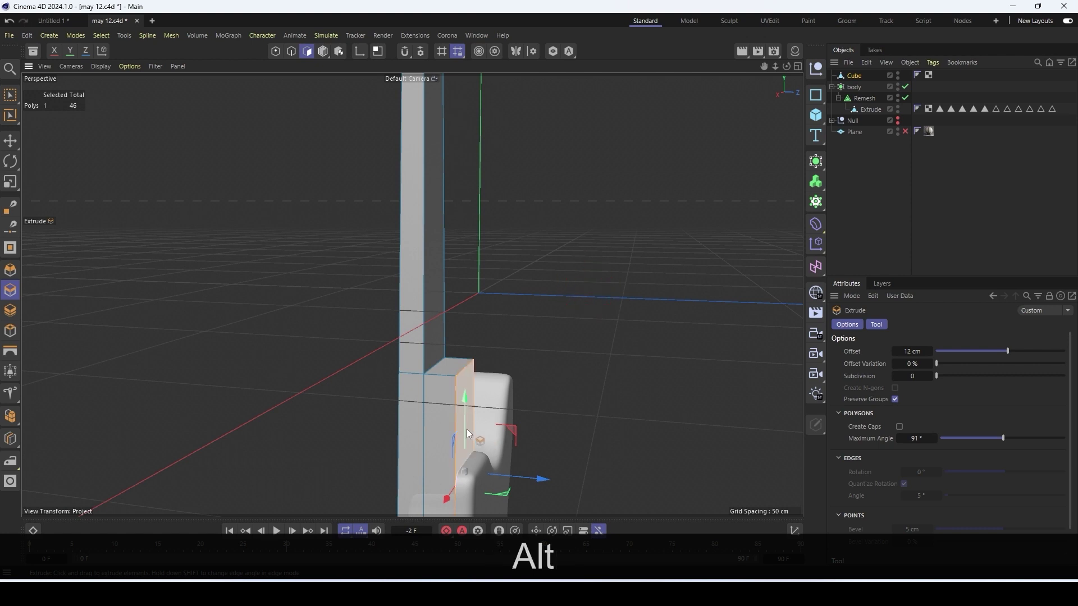
left_click_drag(466, 429, 399, 484, "alt")
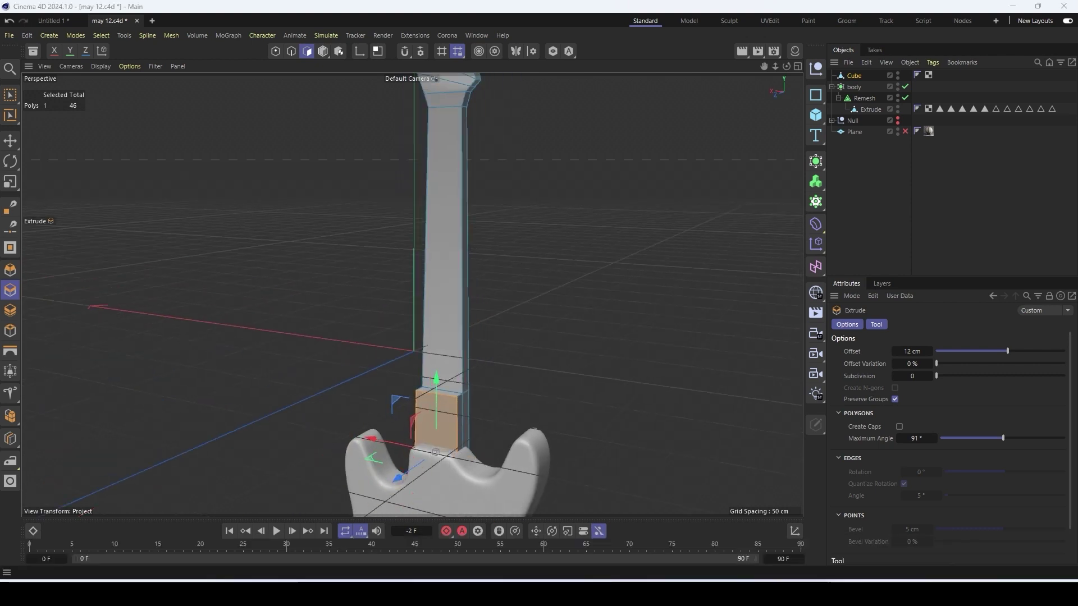
Examine the neck's side profile from the headstock down to the heel at the body in the photo DSC_0373.JPG
key("alt+Tab")
scroll(465, 313, "down", 3)
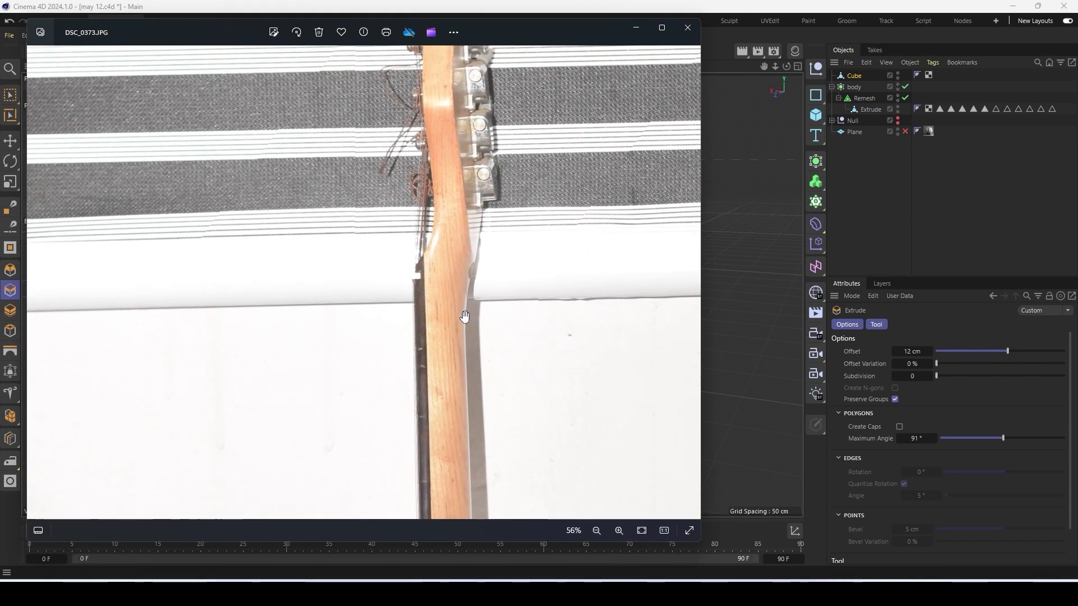
key("1")
left_click_drag(464, 421, 451, 256)
left_click_drag(438, 387, 376, 333)
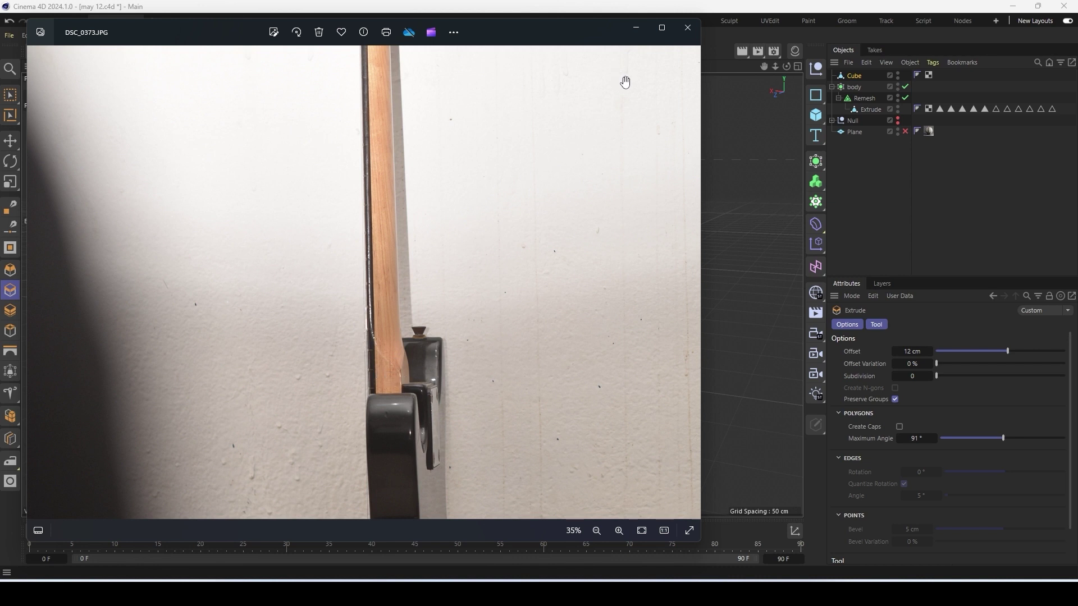
left_click(637, 31)
Add a lengthwise loop cut at 50% down the middle of the neck and heel
scroll(426, 410, "up", 3)
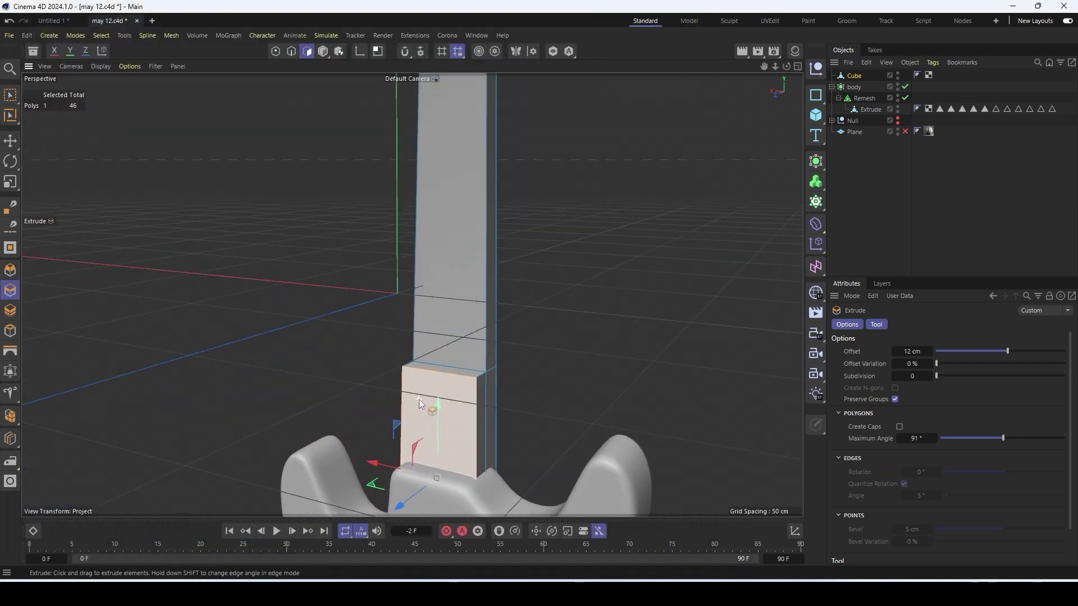
key("k")
key("l")
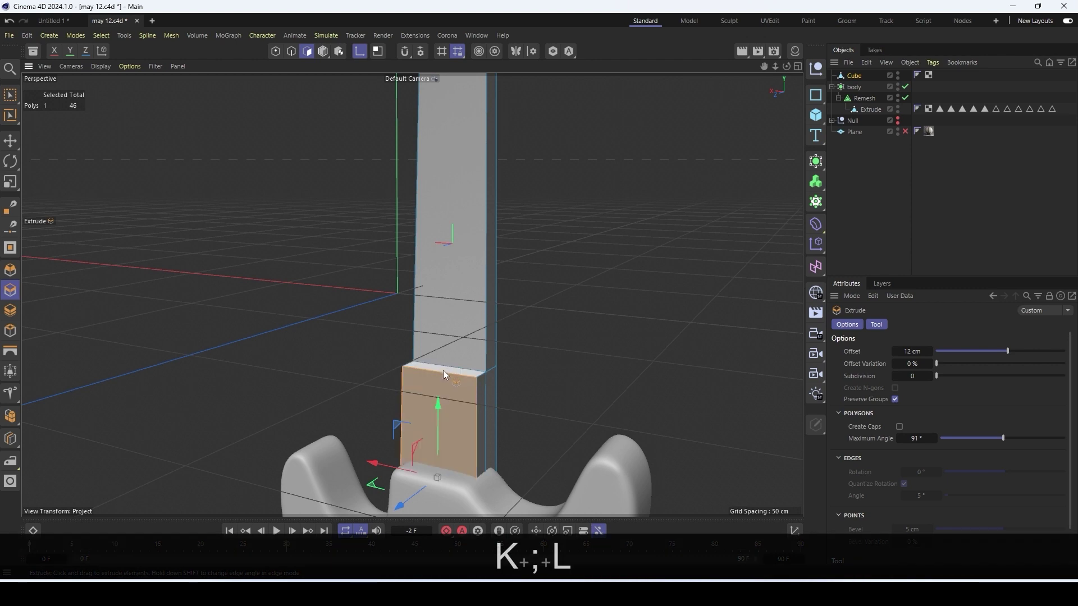
key("k")
key("l")
key("shift")
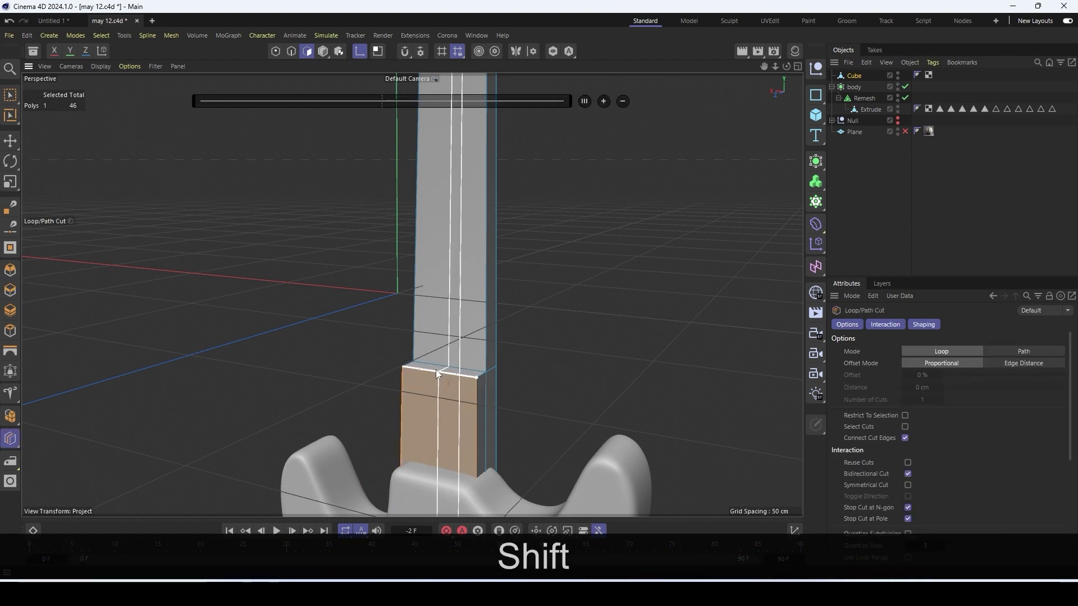
left_click(442, 375, "shift")
scroll(440, 375, "down", 5)
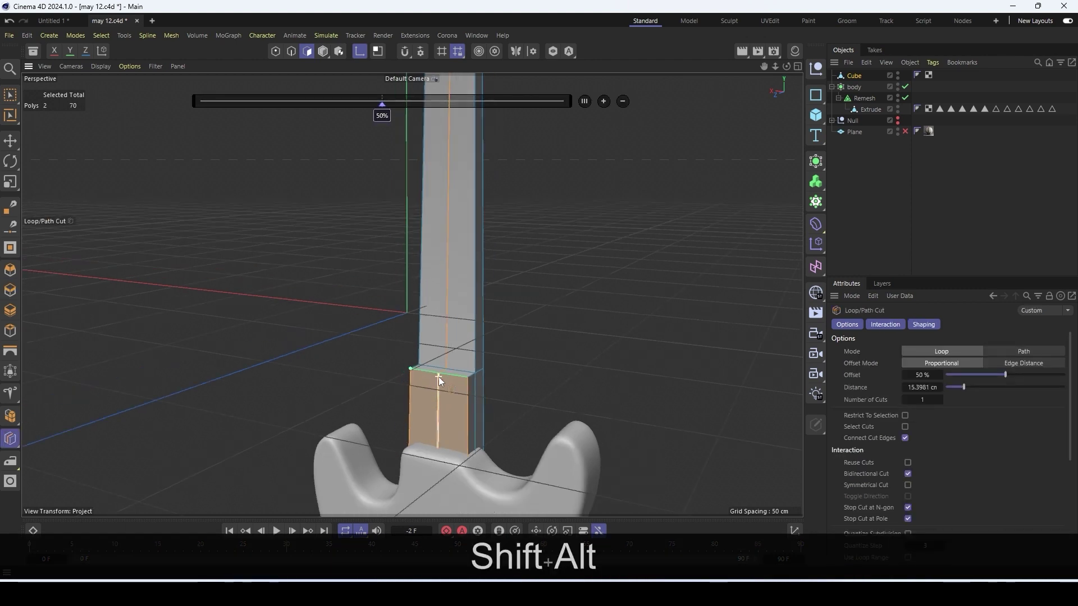
left_click_drag(439, 376, 461, 355, "alt+shift")
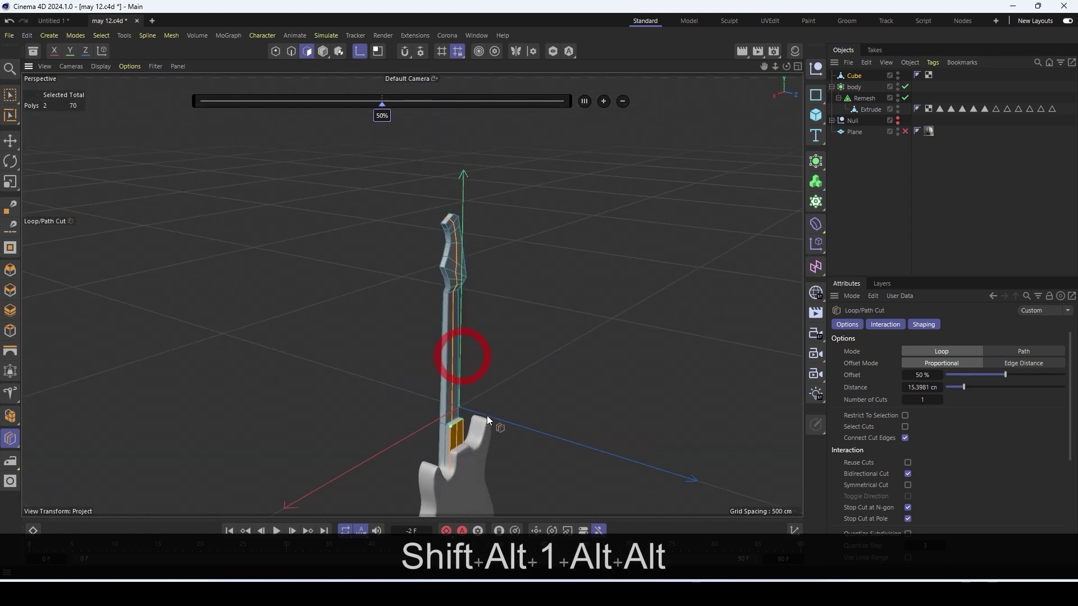
Switch to edge editing, raise the central edge of the heel's upper face, and compare the heel with the photo DSC_0373.JPG
scroll(460, 412, "up", 8)
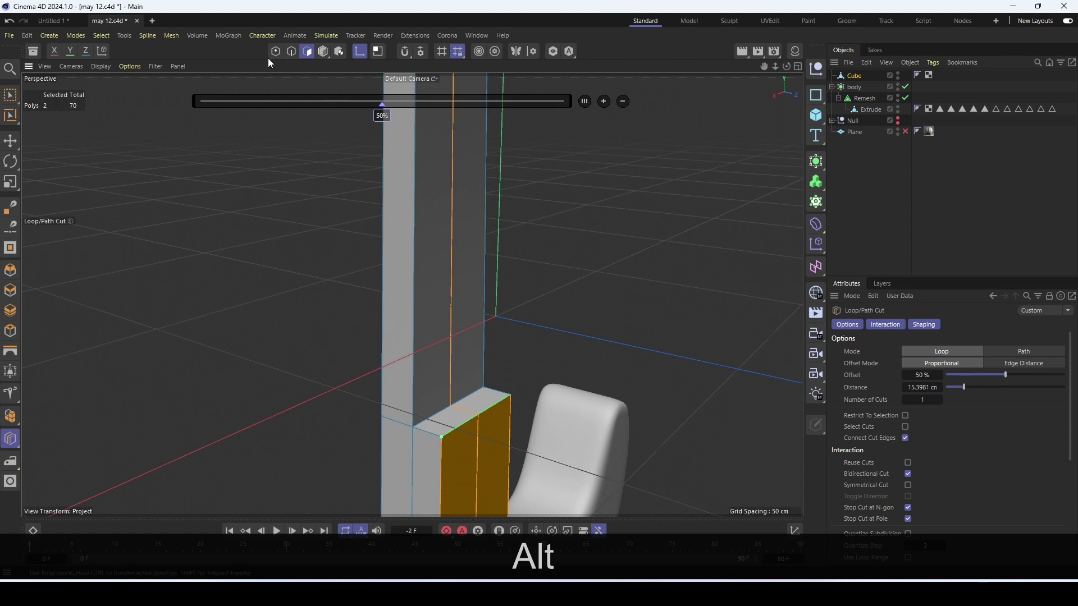
left_click(291, 51)
key("e")
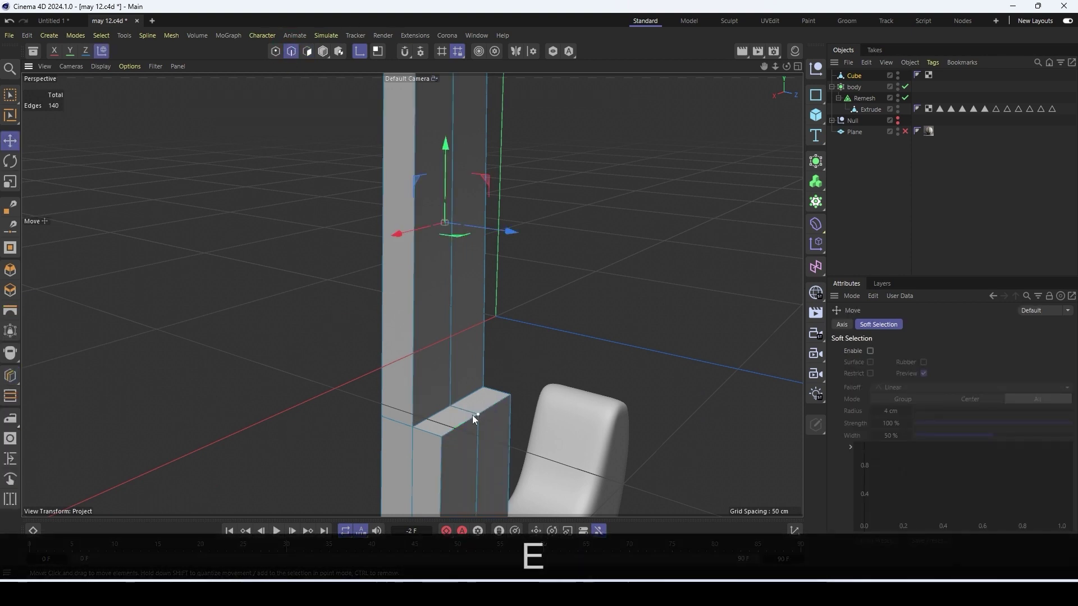
left_click(466, 409)
left_click_drag(466, 360, 464, 342)
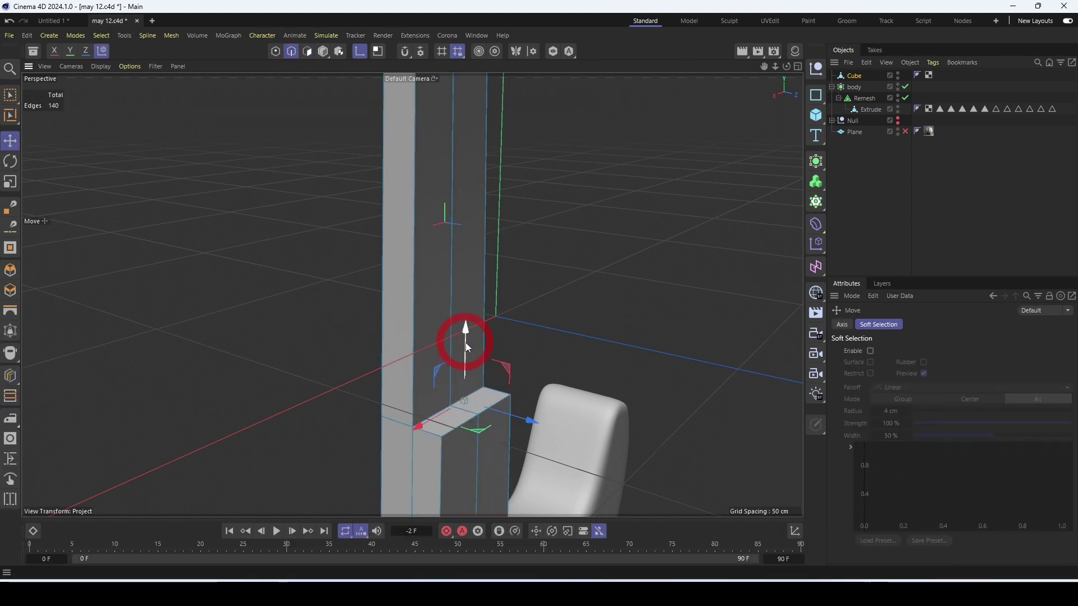
key("ctrl+z")
left_click(476, 265)
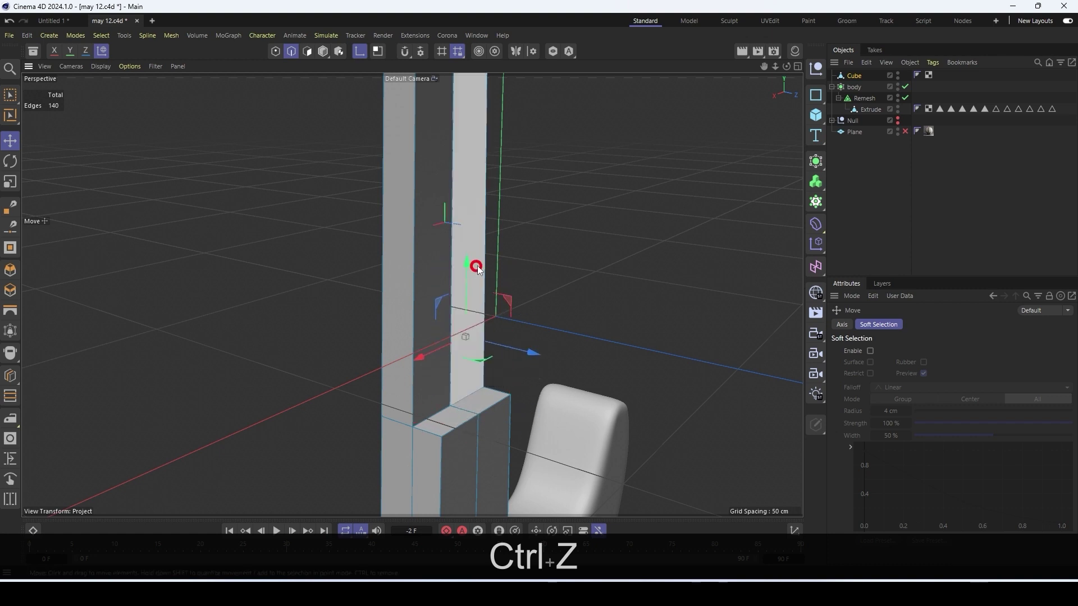
left_click(463, 406)
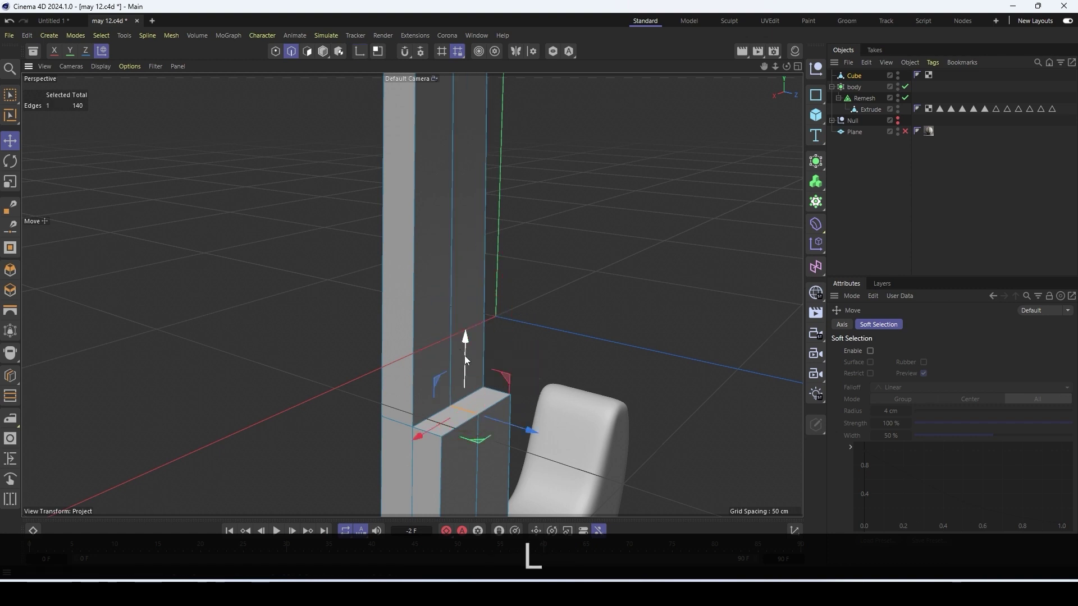
left_click_drag(465, 357, 463, 326)
left_click(751, 590)
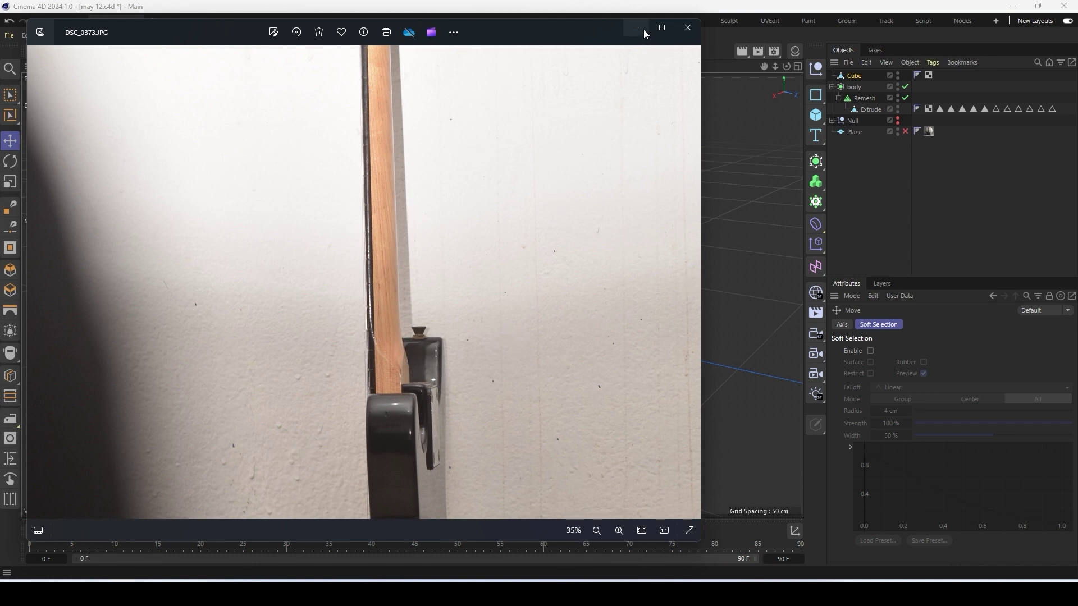
left_click(643, 29)
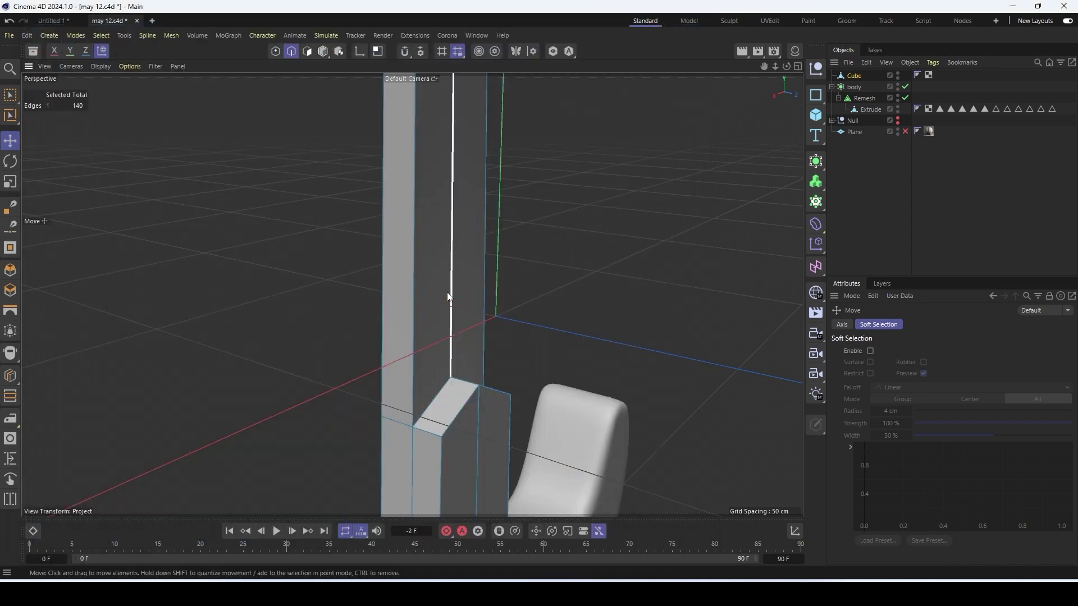
Select the central lengthwise edge on the neck's back and pull it outward along the depth axis to form a ridge
left_click_drag(474, 354, 457, 359, "alt")
key("e")
left_click(453, 359, "shift")
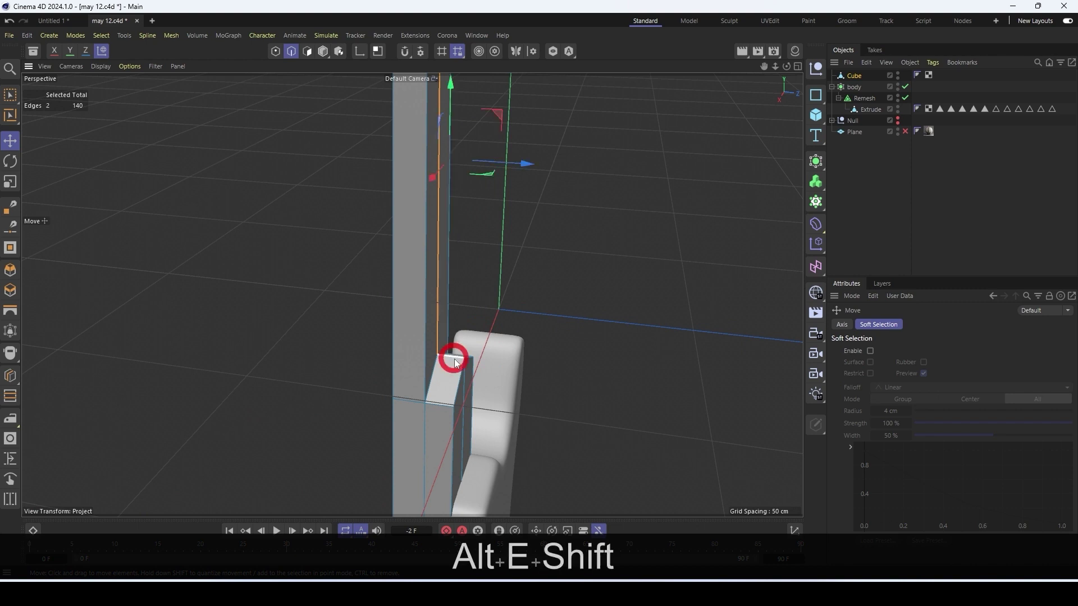
left_click(464, 399, "shift")
left_click_drag(464, 400, 459, 372, "alt")
left_click(453, 314)
left_click_drag(452, 303, 484, 222, "alt")
left_click_drag(531, 130, 497, 212)
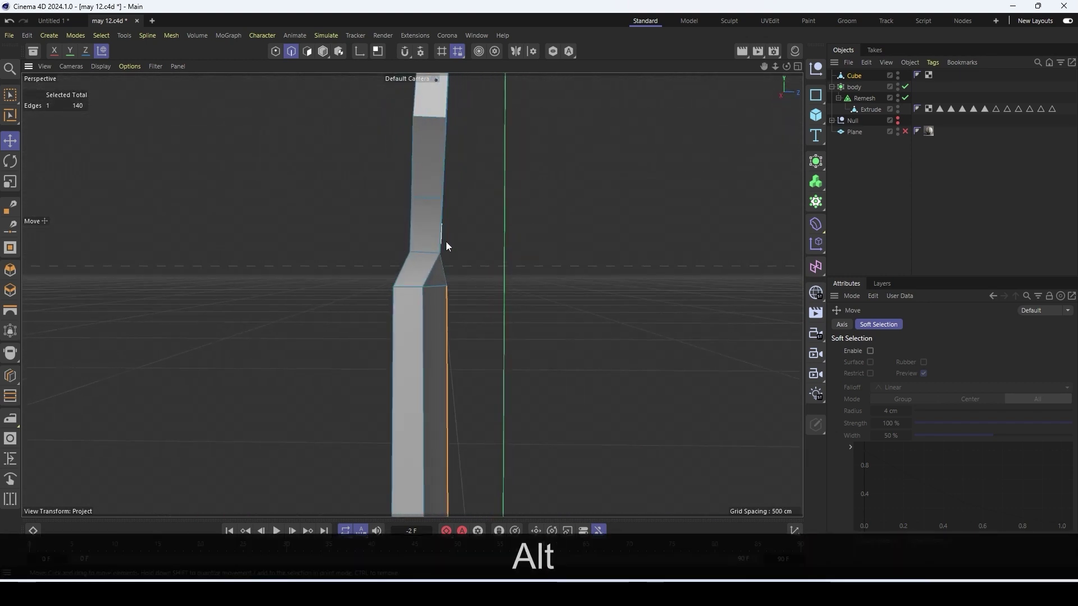
Compare the headstock transition with the photo DSC_0373.JPG and undo the outward pull of the central edge on the neck's back
key("alt+Tab")
scroll(396, 258, "down", 2)
left_click_drag(401, 170, 426, 332)
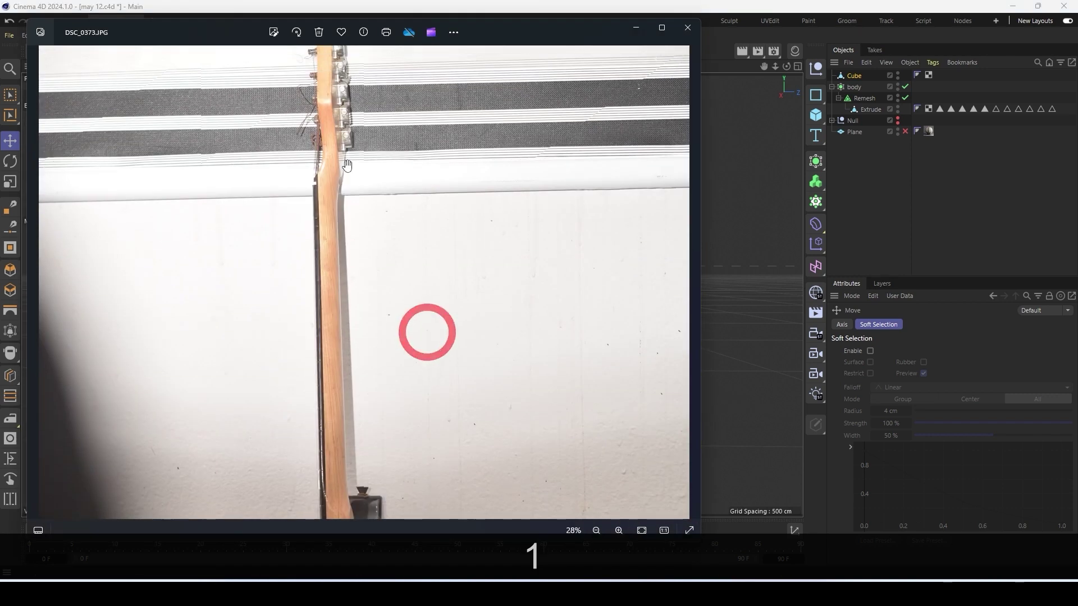
scroll(401, 156, "up", 3)
left_click(636, 27)
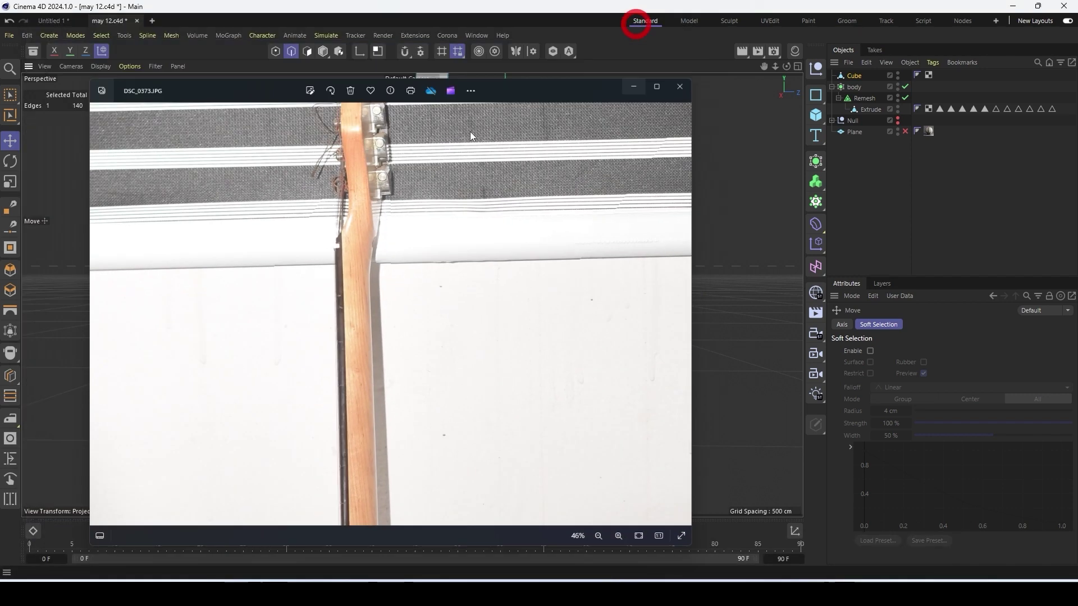
left_click_drag(321, 195, 403, 195, "alt")
key("ctrl+z")
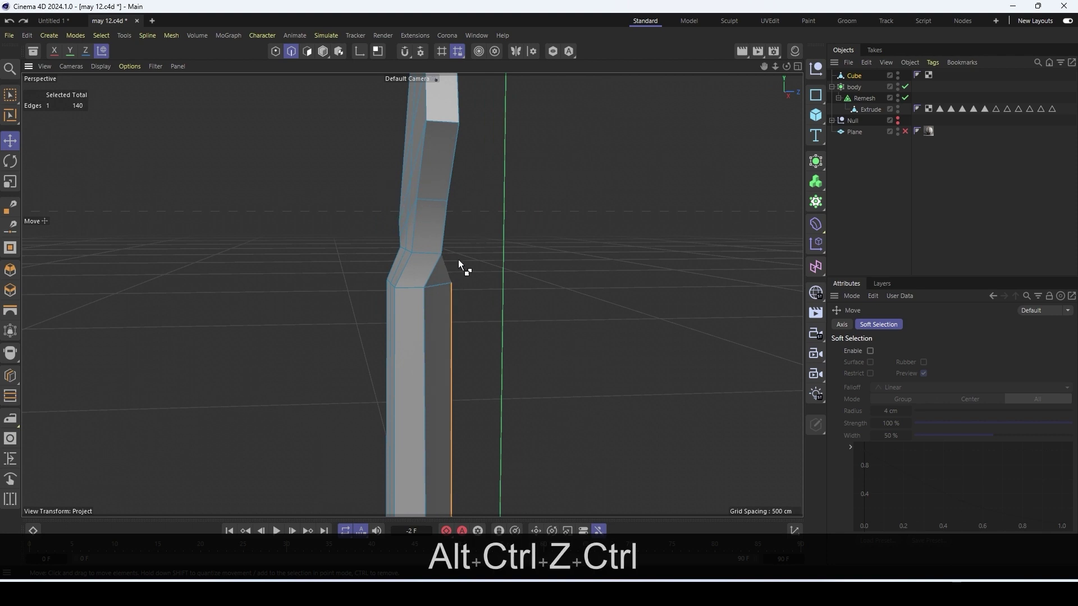
key("ctrl+z")
mouse_move(453, 263)
left_mouse_down("alt")
mouse_move(419, 282)
mouse_move(450, 283)
left_mouse_up("alt")
Loop-select the edges where the neck meets the headstock and fill-select the headstock's faces above them
key("u")
key("l")
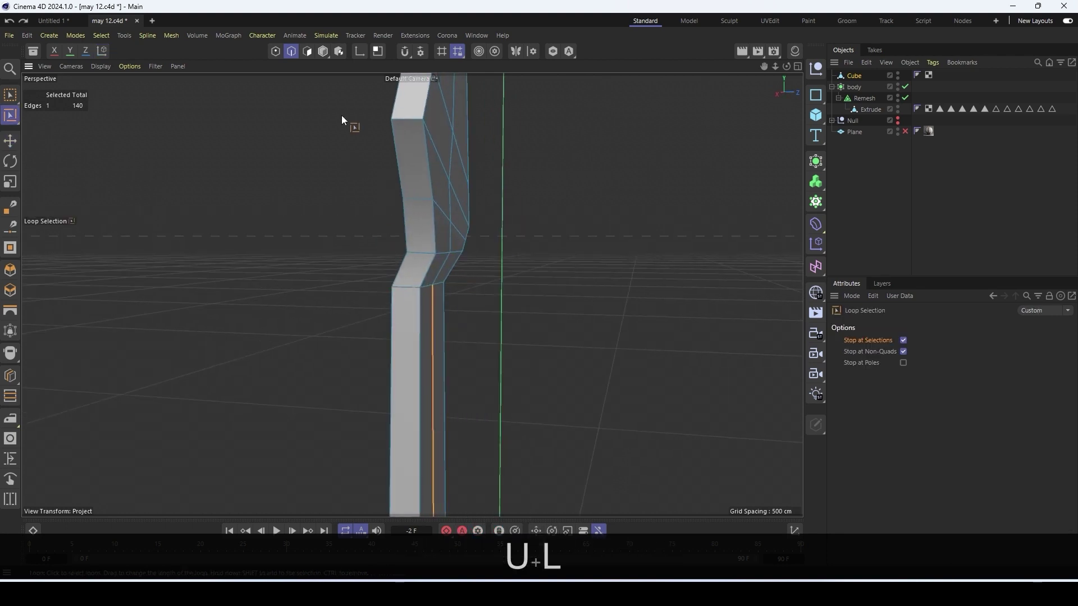
left_click(430, 285)
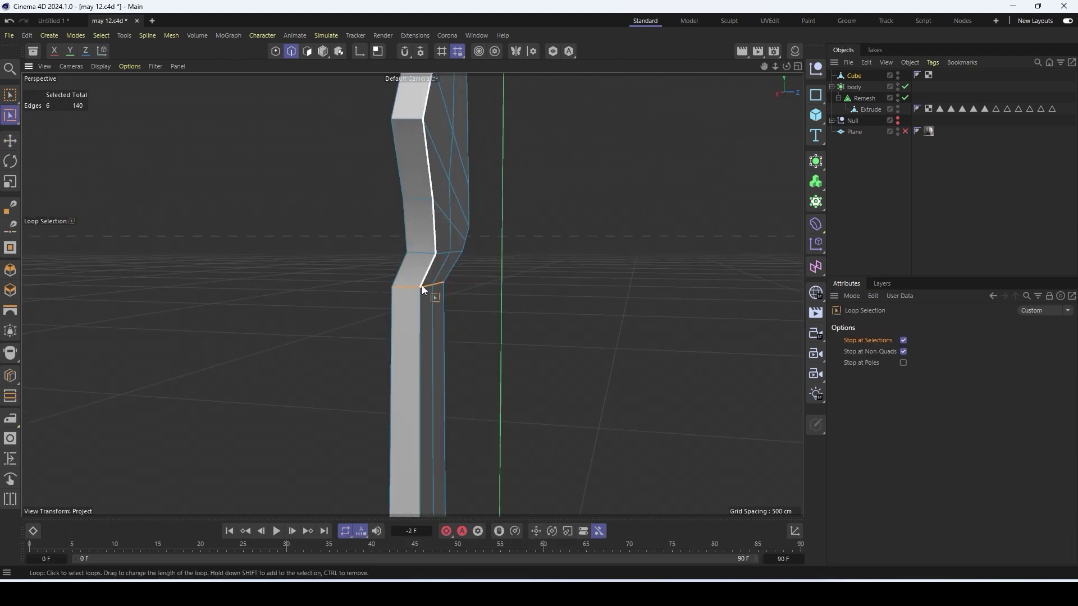
left_click(440, 254)
key("u")
key("f")
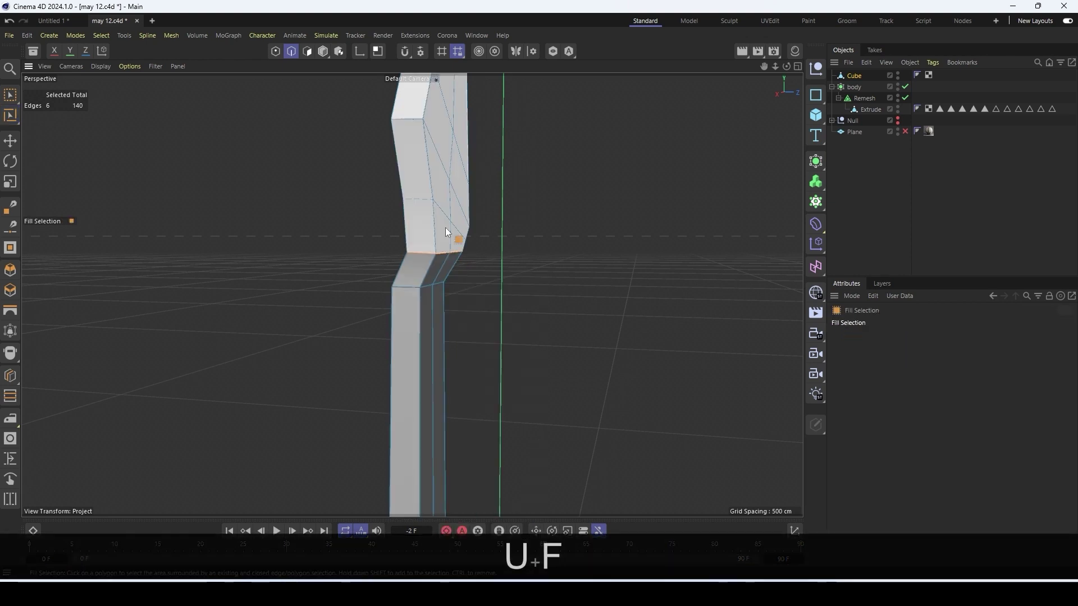
left_click(445, 227)
key("e")
left_click_drag(477, 183, 418, 304, "alt")
scroll(449, 279, "up", 4)
left_click(472, 243)
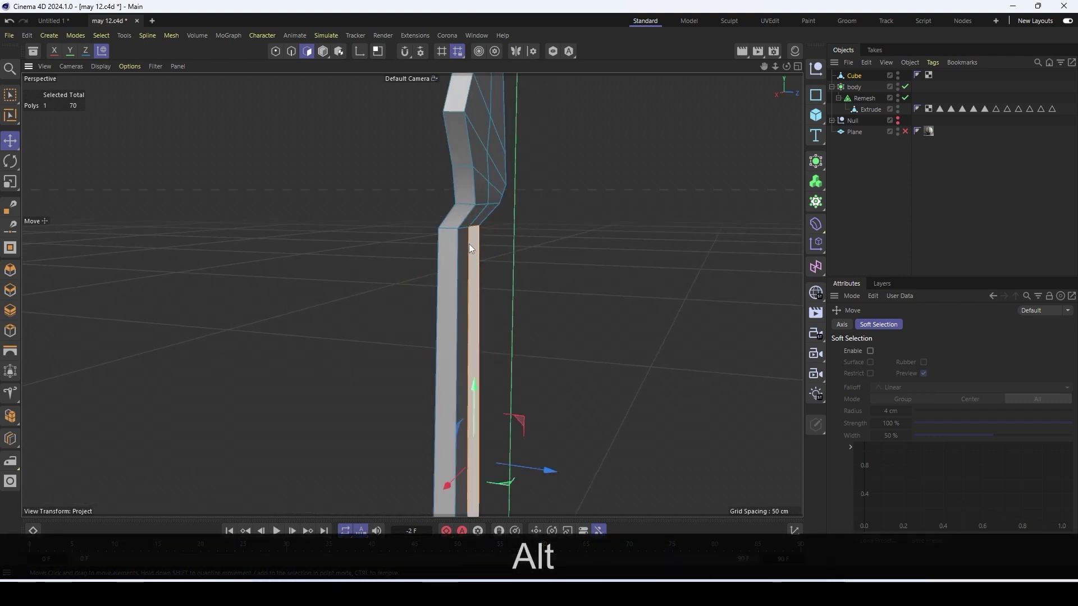
Select the two narrow back faces of the heel and move them outward along the depth axis
left_click(291, 51)
left_click(468, 257)
left_click_drag(467, 257, 481, 336)
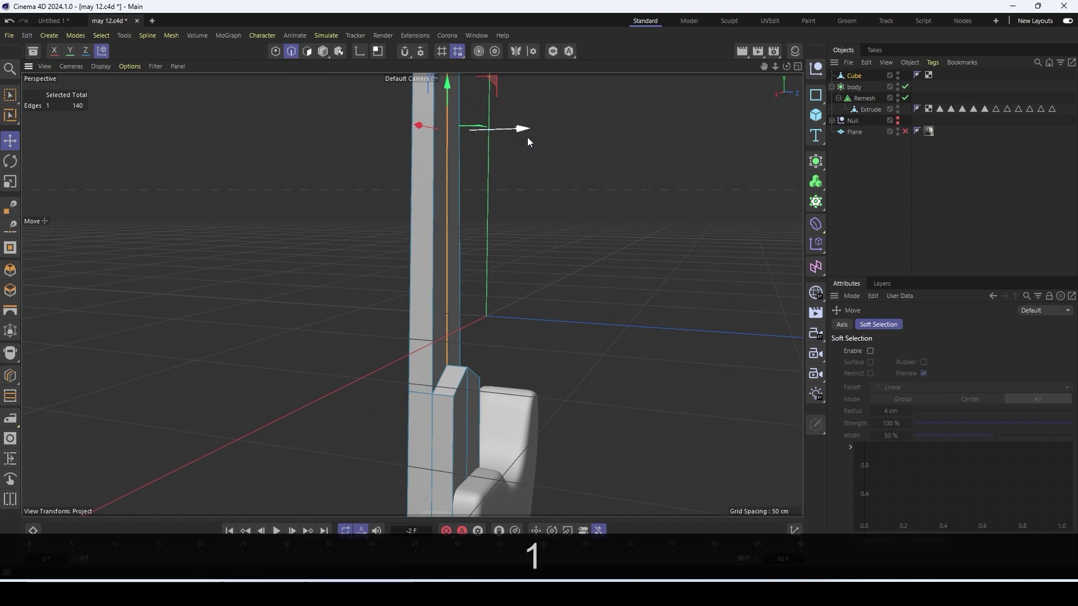
left_click(308, 51)
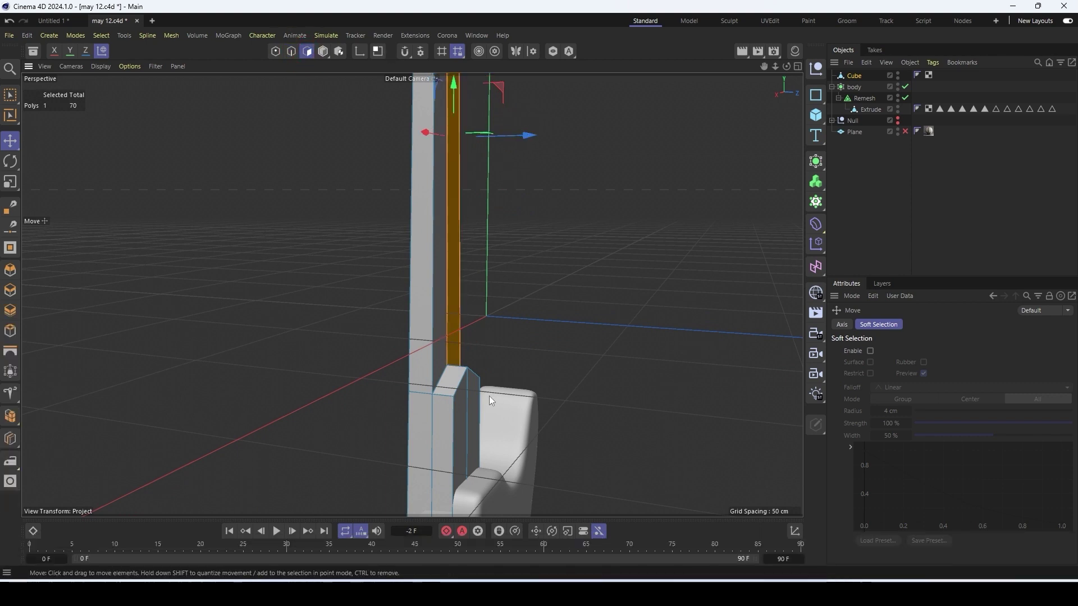
left_click(463, 408)
left_click(475, 407, "shift")
left_click_drag(476, 407, 564, 509)
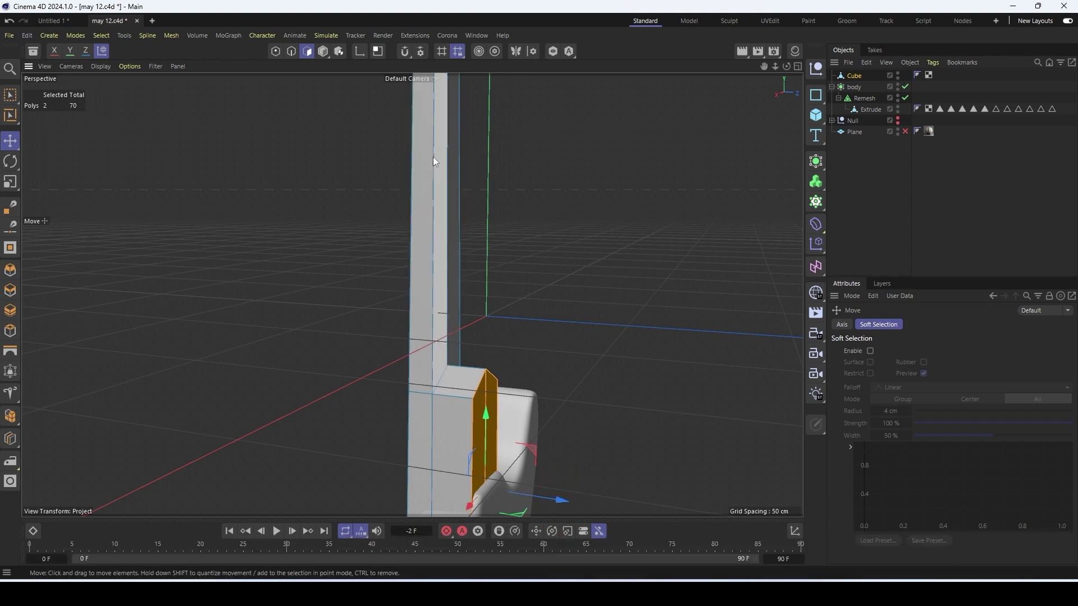
Select the lengthwise edge on the neck's back in edge editing and pull it slightly outward along the depth axis
left_click(295, 51)
scroll(447, 192, "down", 3)
key("1")
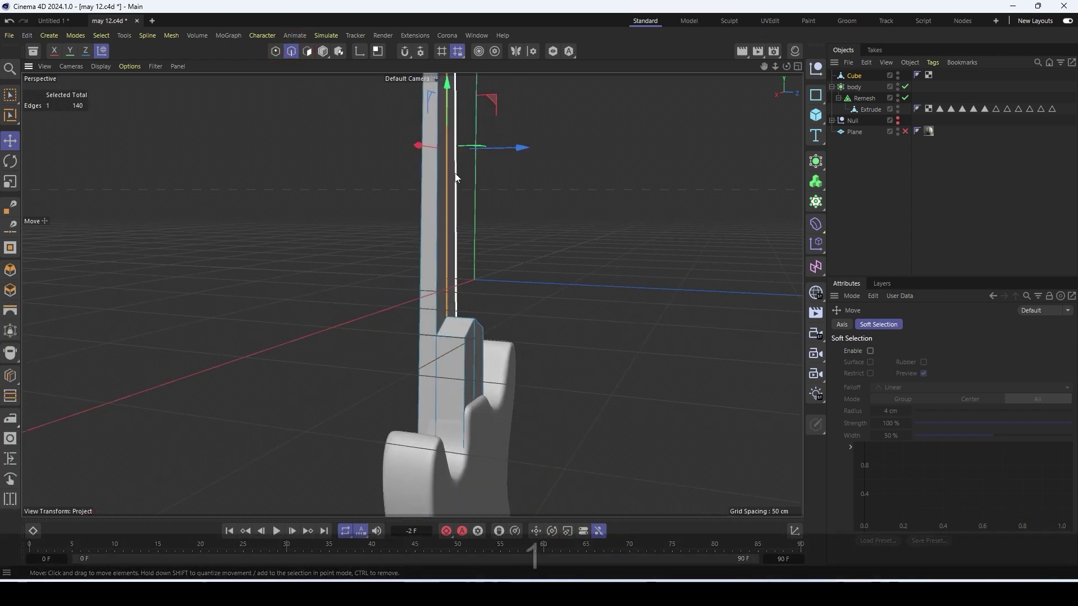
left_click_drag(456, 179, 467, 396)
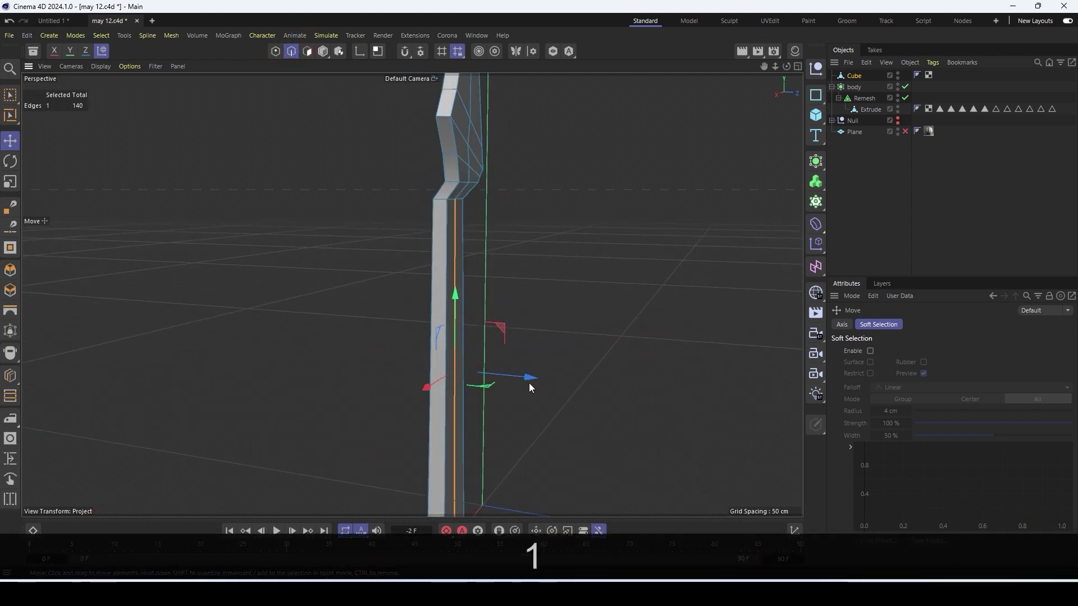
left_click_drag(529, 378, 538, 379)
left_click_drag(441, 315, 483, 322, "alt")
left_click_drag(517, 358, 423, 225, "alt")
Try shifting the selected edge on the neck's back a little further and undo the move
key("1")
left_click_drag(422, 225, 418, 269, "alt")
left_click_drag(394, 231, 388, 229)
key("ctrl+z")
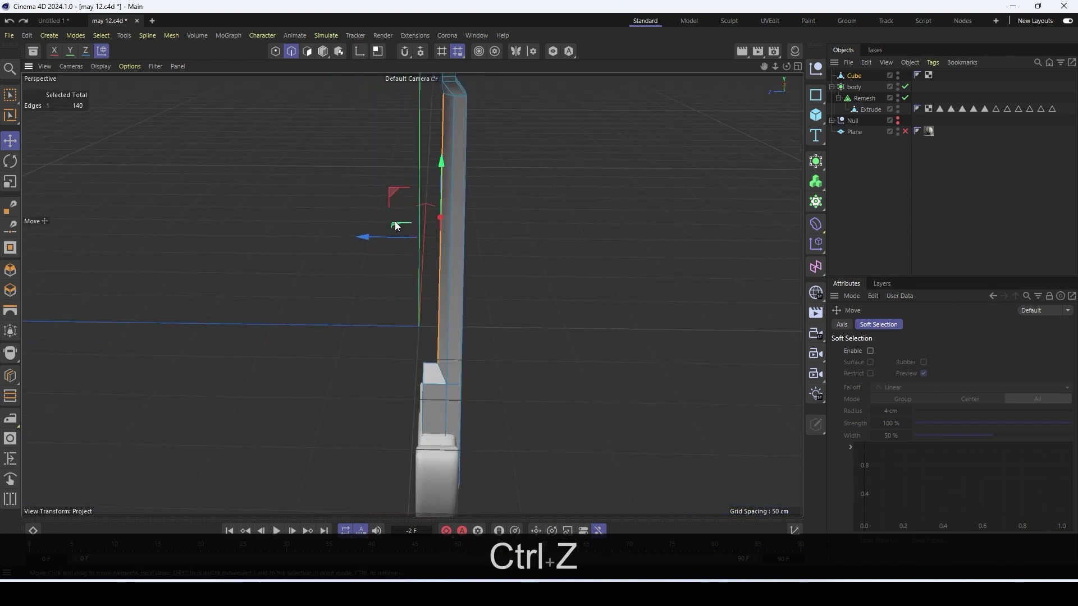
Compare the heel's side profile with the neck-to-body joint in the photo DSC_0373.JPG
scroll(409, 371, "down", 3)
left_click_drag(408, 371, 639, 359, "alt")
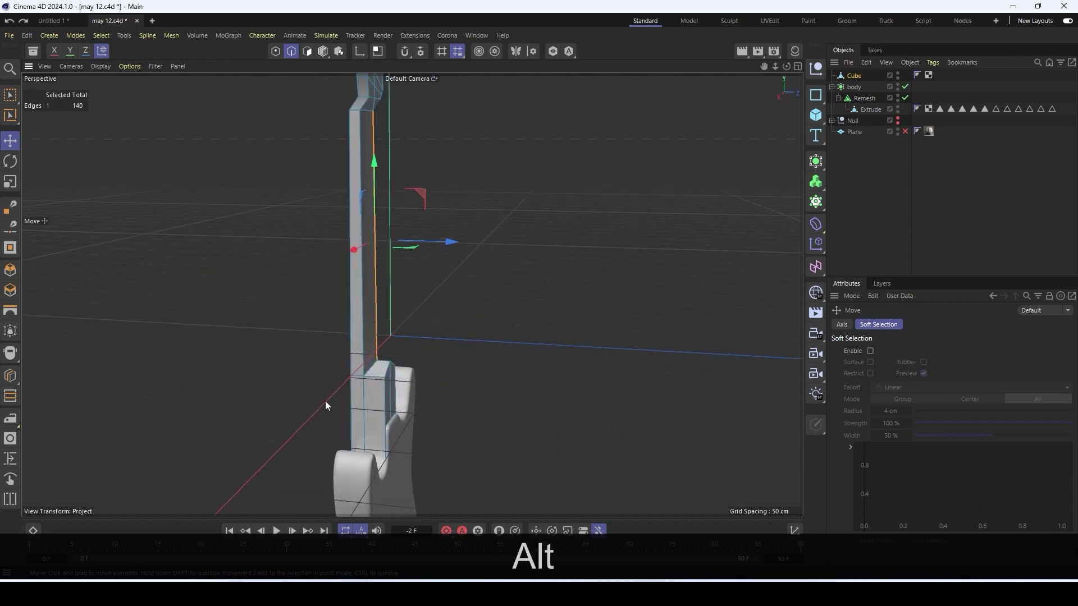
scroll(325, 401, "up", 5)
key("alt+Tab")
scroll(391, 416, "down", 3)
scroll(370, 426, "up", 5)
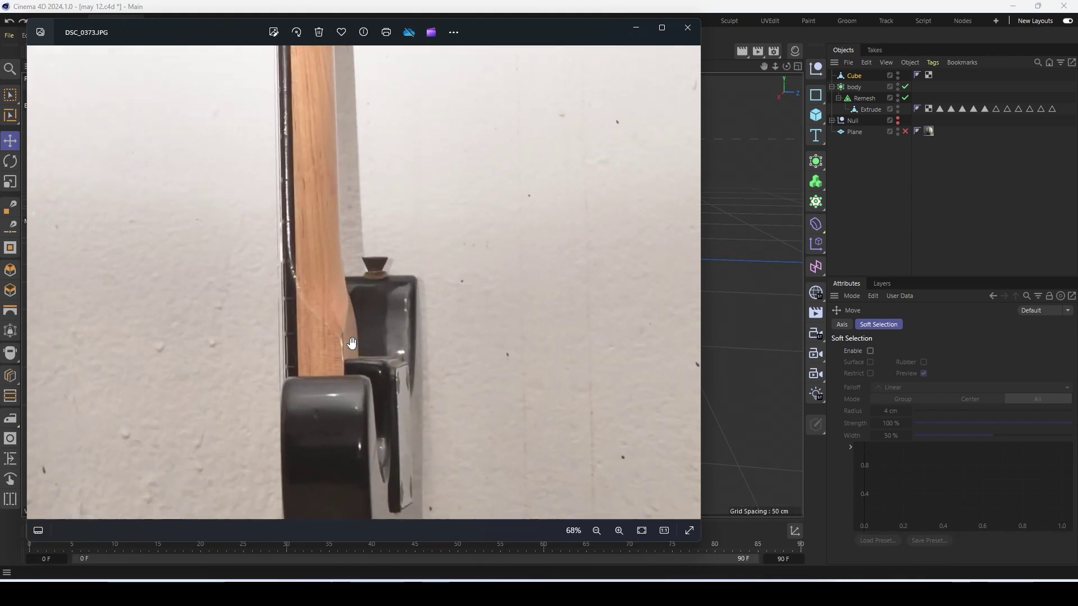
left_click(641, 26)
scroll(426, 317, "up", 4)
Lower the two outer corner points of the heel's upper face in point editing and compare the slope with DSC_0373.JPG
left_click(276, 54)
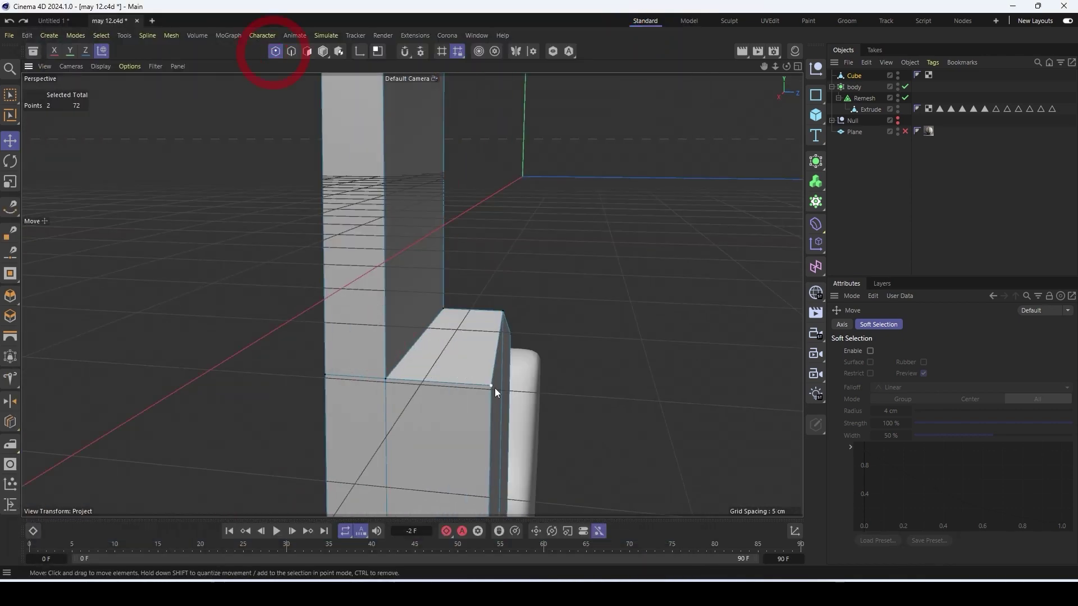
double_click(494, 388)
left_click(507, 416)
scroll(506, 415, "down", 3)
left_click_drag(506, 415, 440, 304, "alt")
left_click(405, 345, "shift")
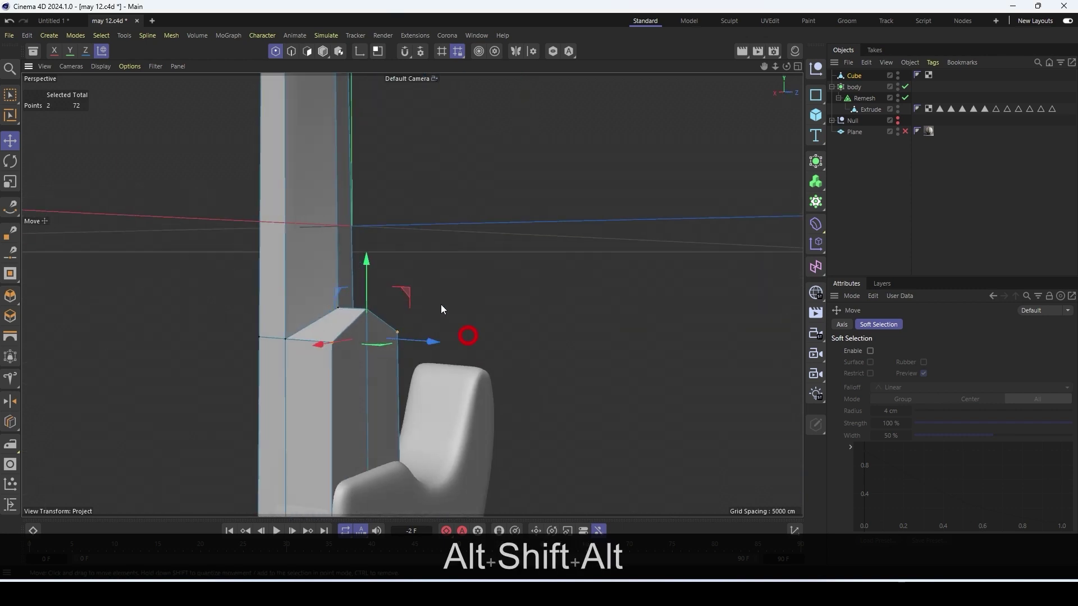
left_click_drag(369, 271, 369, 288)
key("alt+Tab")
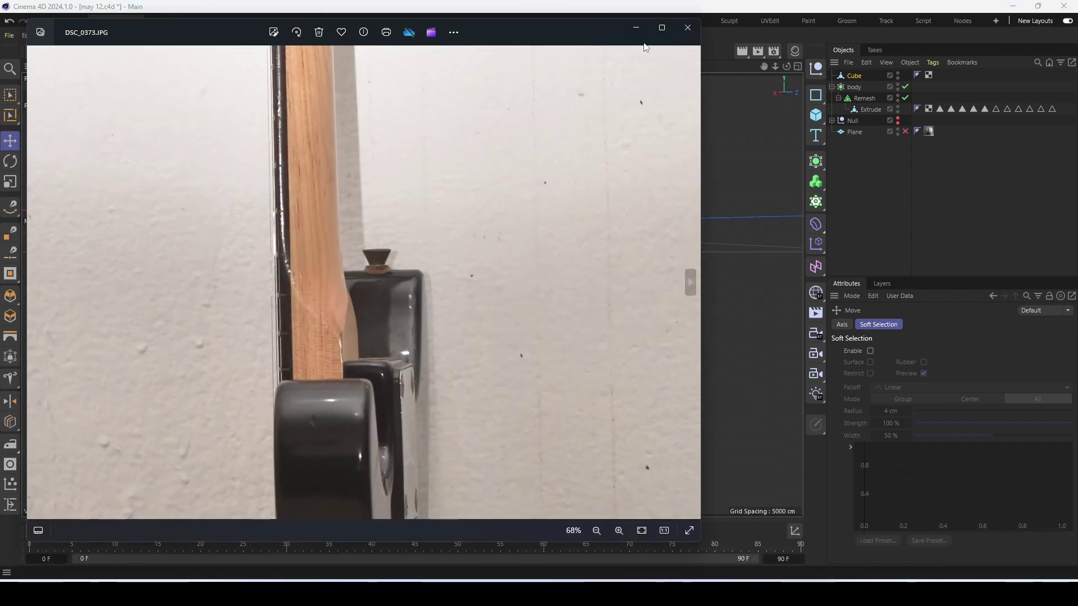
left_click(636, 28)
key("alt+Tab")
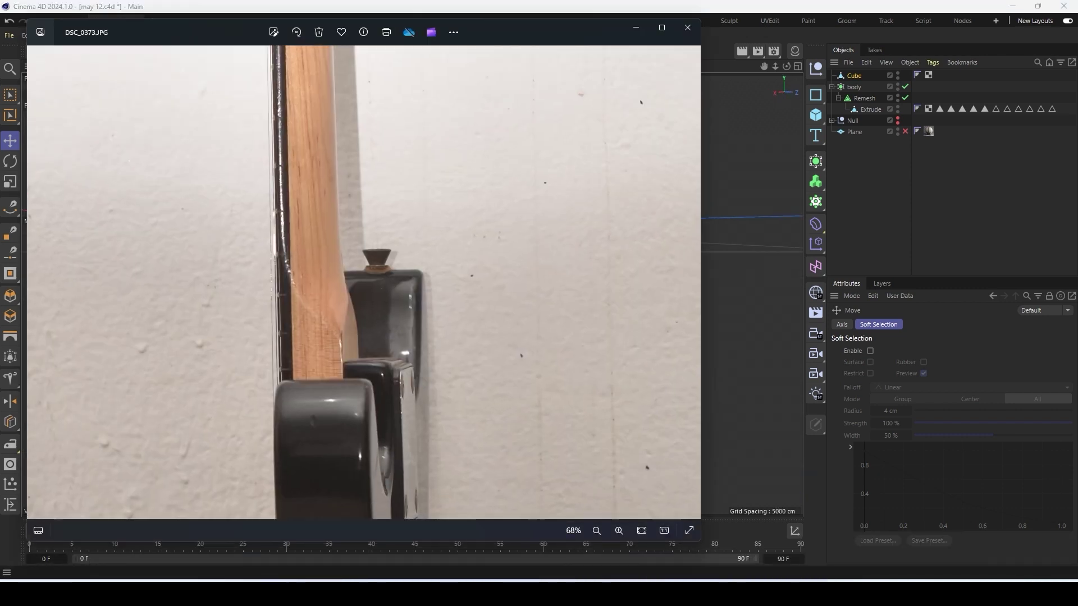
key("alt+Tab")
Try lowering the heel's upper points a little further, undo the move, and extend the point selection around the heel's upper face
left_click_drag(342, 370, 314, 368, "alt")
left_click(340, 372, "shift")
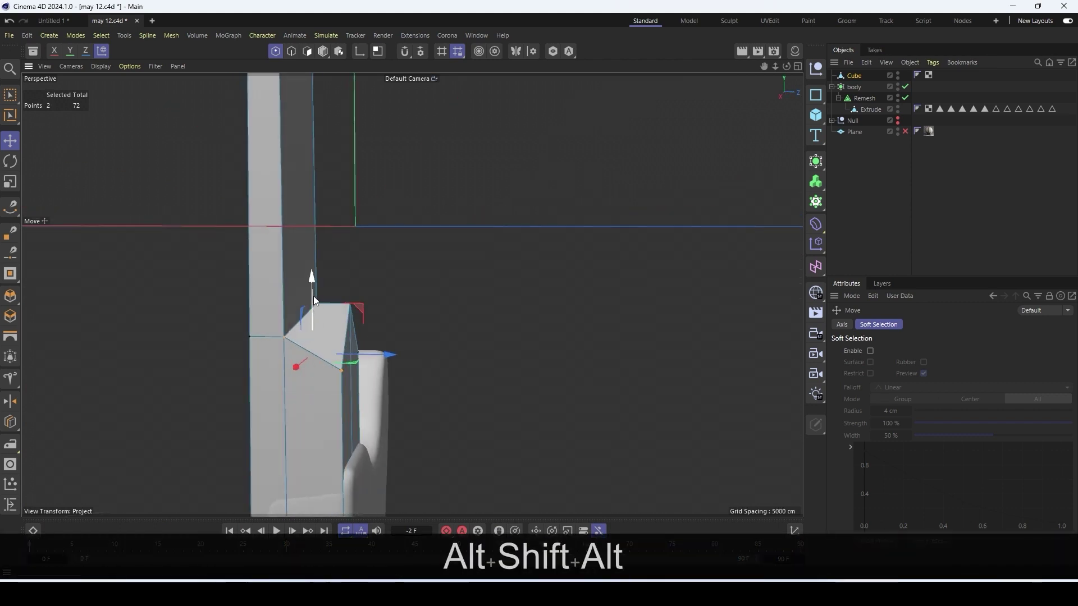
left_click_drag(313, 282, 315, 294)
key("ctrl+z")
left_click_drag(364, 360, 219, 369, "alt")
left_click(248, 304, "shift")
left_click_drag(248, 304, 338, 303, "alt")
left_click_drag(135, 298, 402, 269, "alt")
Place the neck's Cube object inside a Subdivision Surface and check the smoothed neck and headstock
left_click(851, 75)
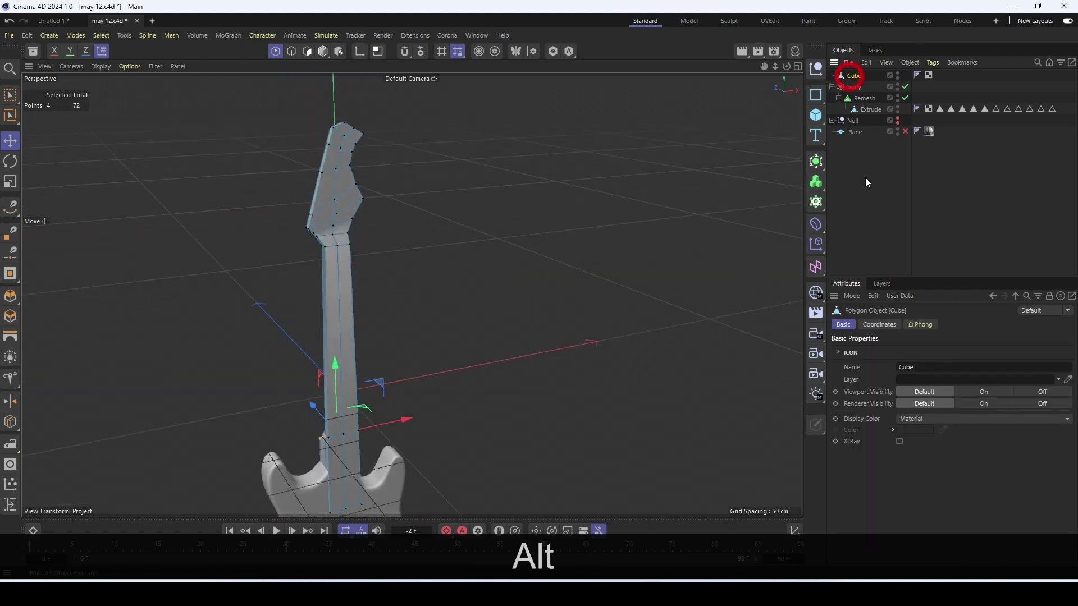
left_click(819, 162, "alt")
mouse_move(337, 281)
left_mouse_down("alt")
mouse_move(360, 305)
mouse_move(155, 287)
mouse_move(429, 298)
mouse_move(442, 354)
mouse_move(721, 399)
mouse_move(795, 362)
mouse_move(751, 344)
mouse_move(709, 347)
mouse_move(724, 356)
mouse_move(169, 404)
left_mouse_up("alt")
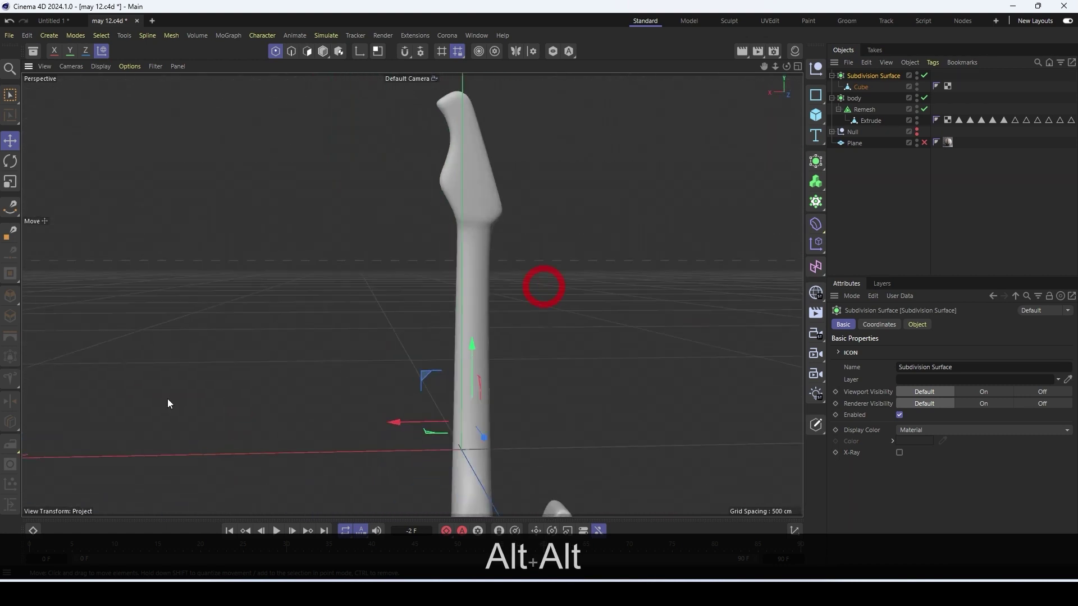
key("1")
key("1")
left_click_drag(423, 96, 519, 262, "alt")
key("1")
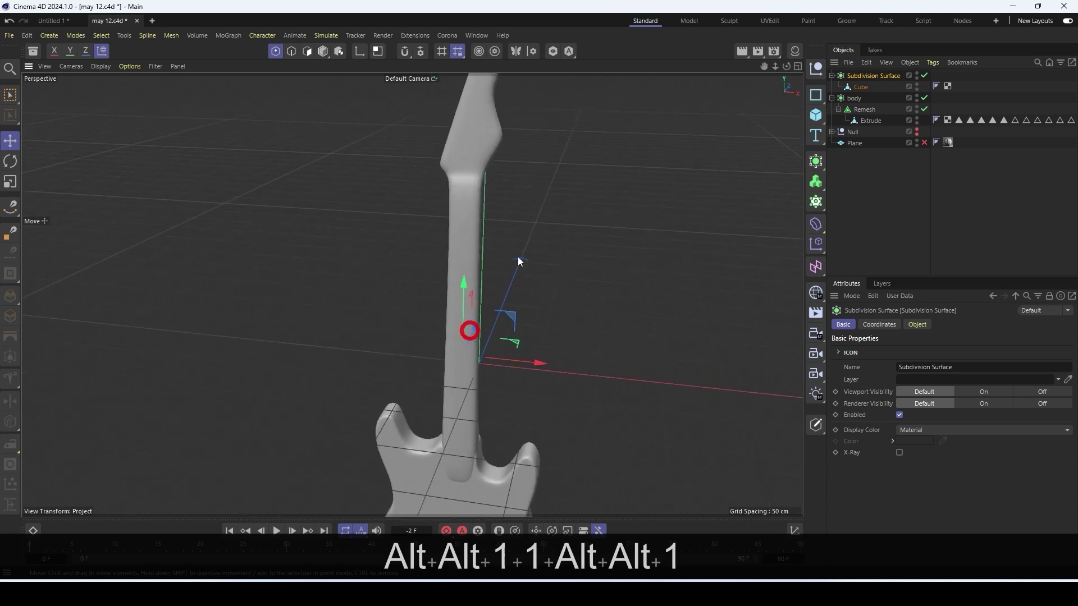
Inspect the smoothed neck and its headstock transition from several sides, with and without the Cube's control cage
left_click(861, 87)
scroll(474, 322, "up", 5)
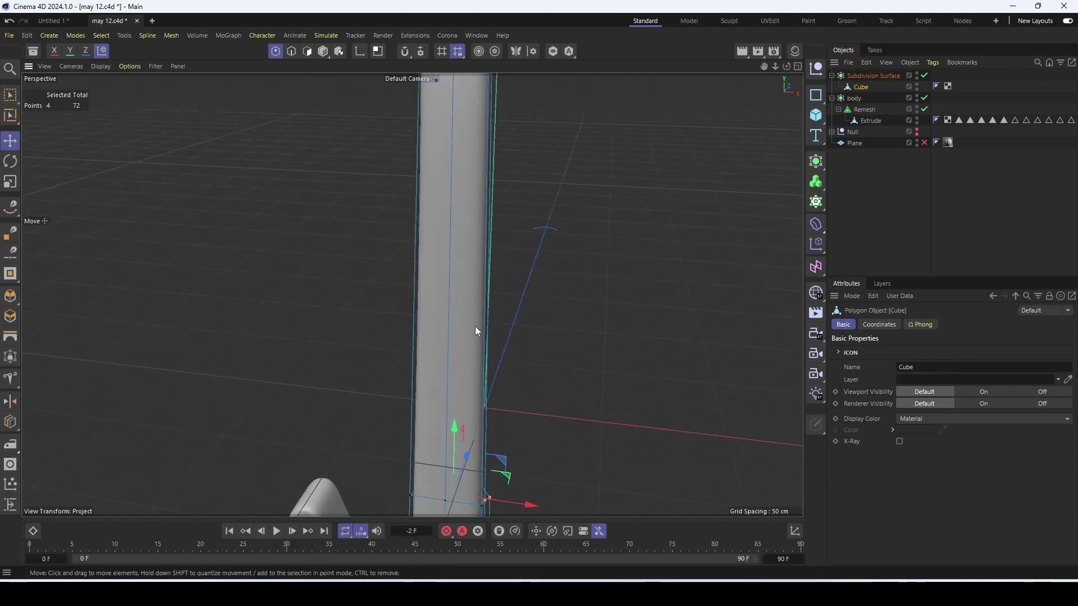
key("j+k")
scroll(487, 316, "down", 5)
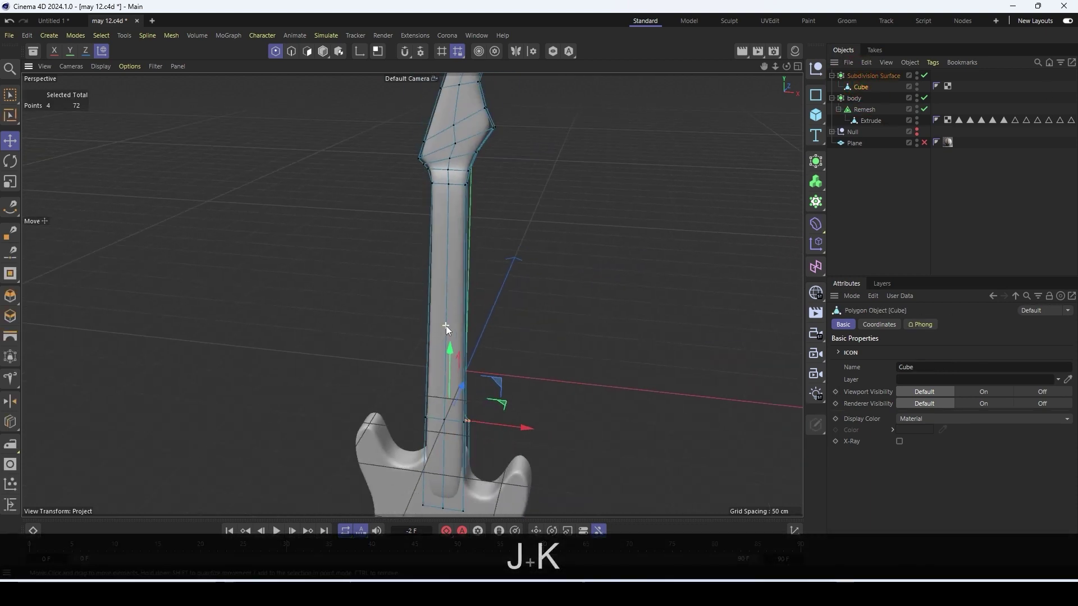
left_click_drag(447, 330, 564, 217, "alt")
key("1")
left_click(867, 76)
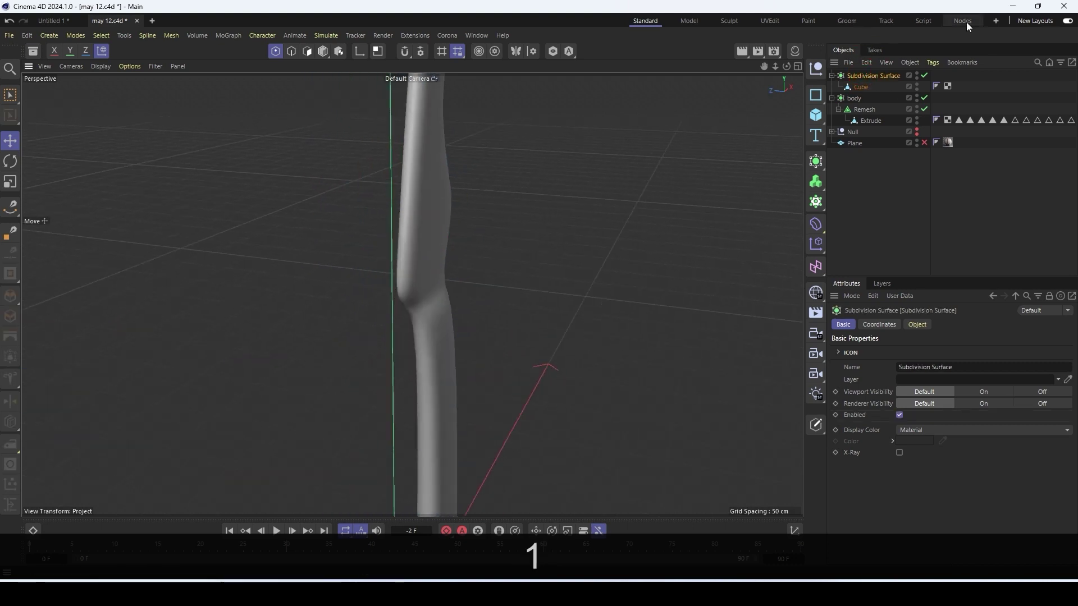
left_click(860, 87)
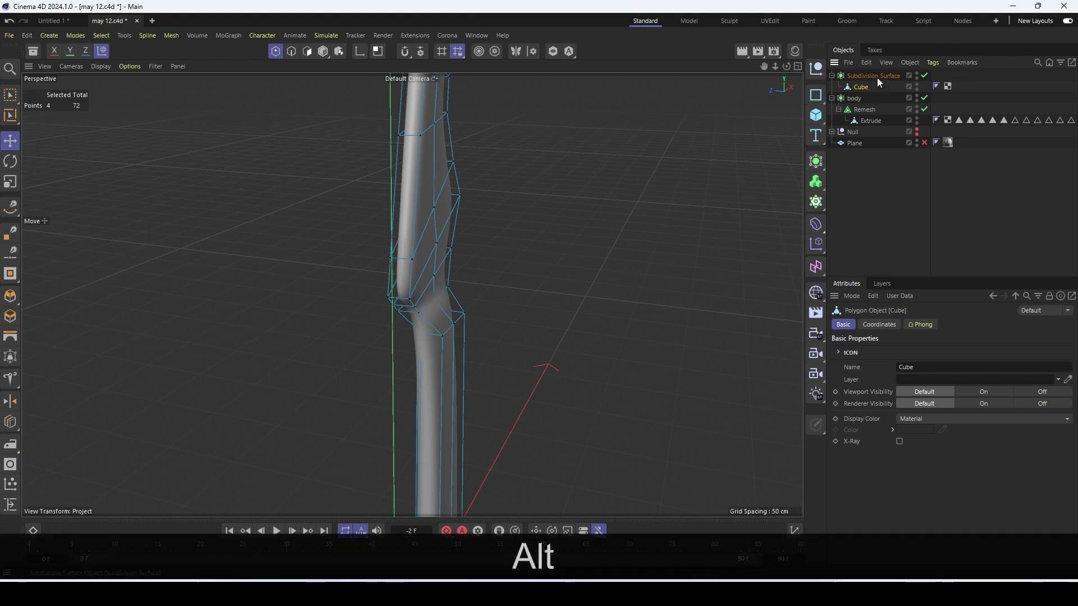
left_click(860, 89)
scroll(422, 234, "down", 5)
key("1")
left_click_drag(448, 309, 444, 249)
Add a lengthwise loop cut to the neck at an offset of about 84.3 %, close to its side edge
scroll(413, 193, "up", 4)
scroll(423, 213, "up", 2)
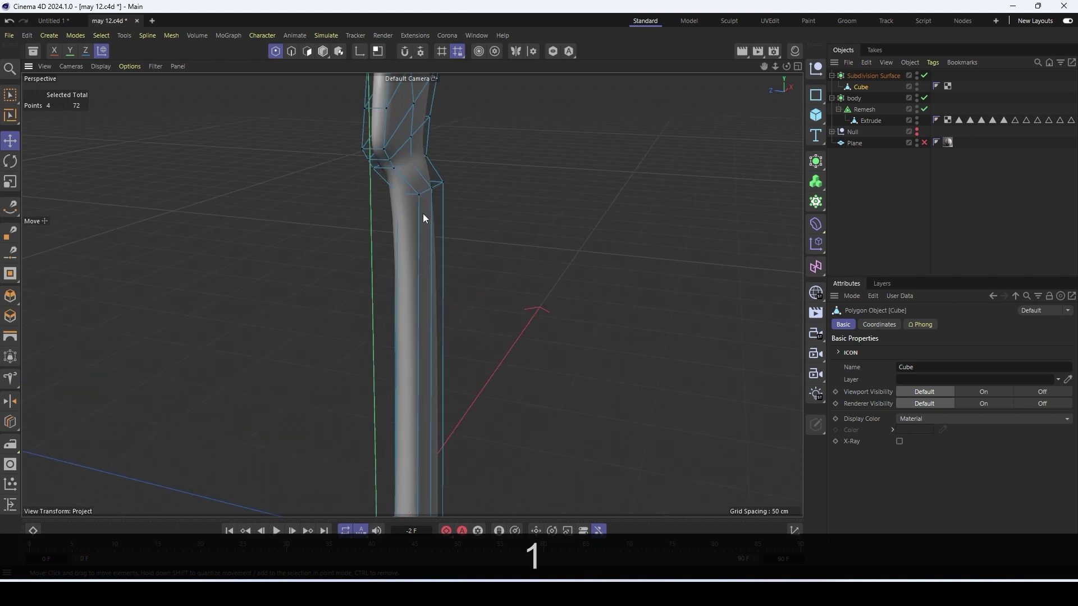
left_click_drag(423, 213, 345, 195, "alt")
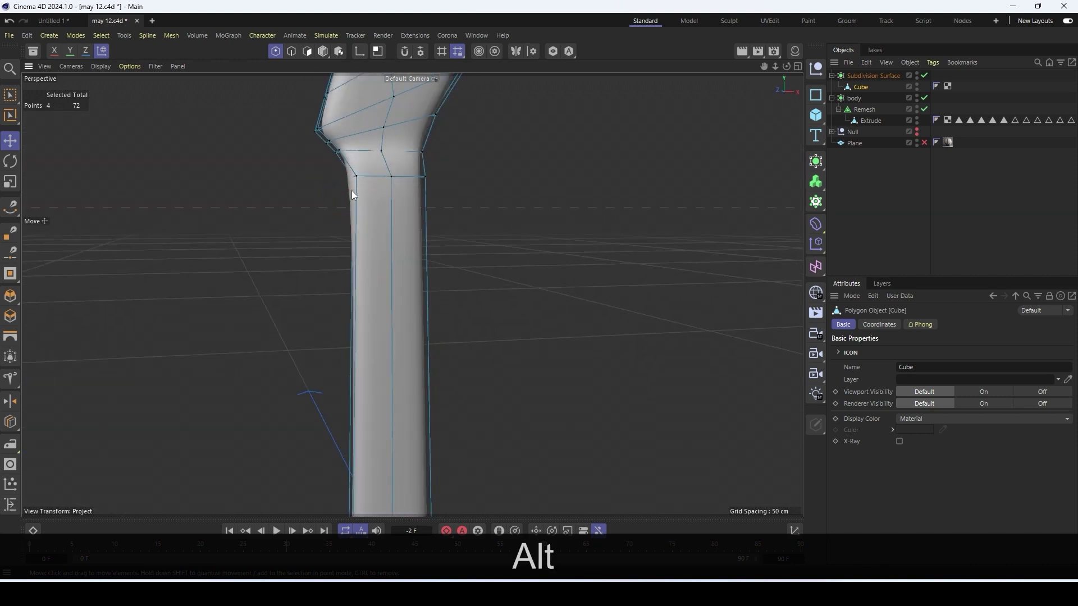
key("k")
key("l")
scroll(426, 174, "up", 3)
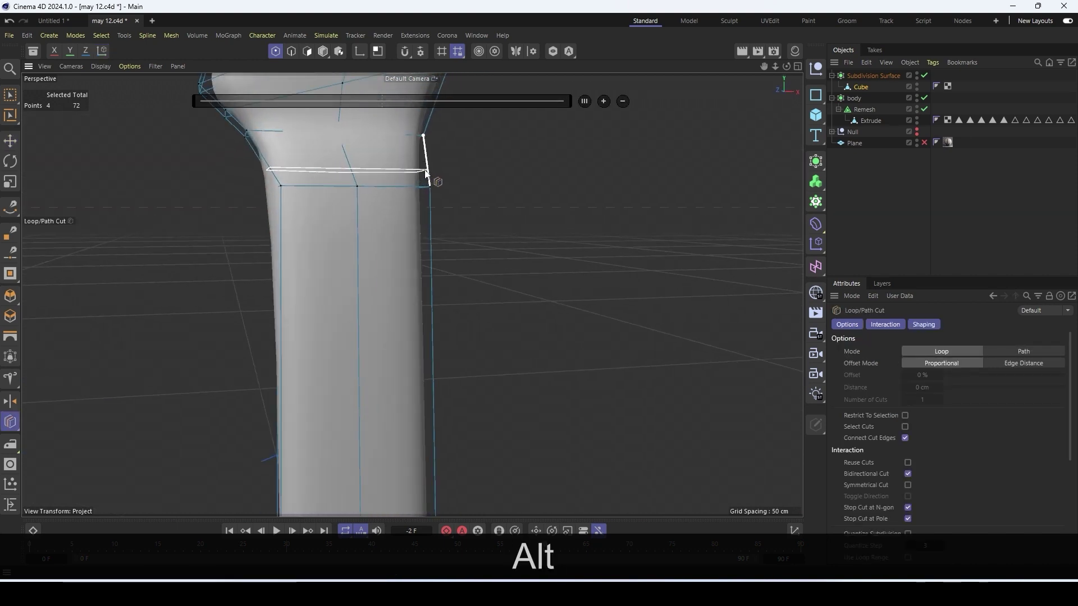
left_click_drag(425, 170, 443, 224, "alt")
left_click(404, 186)
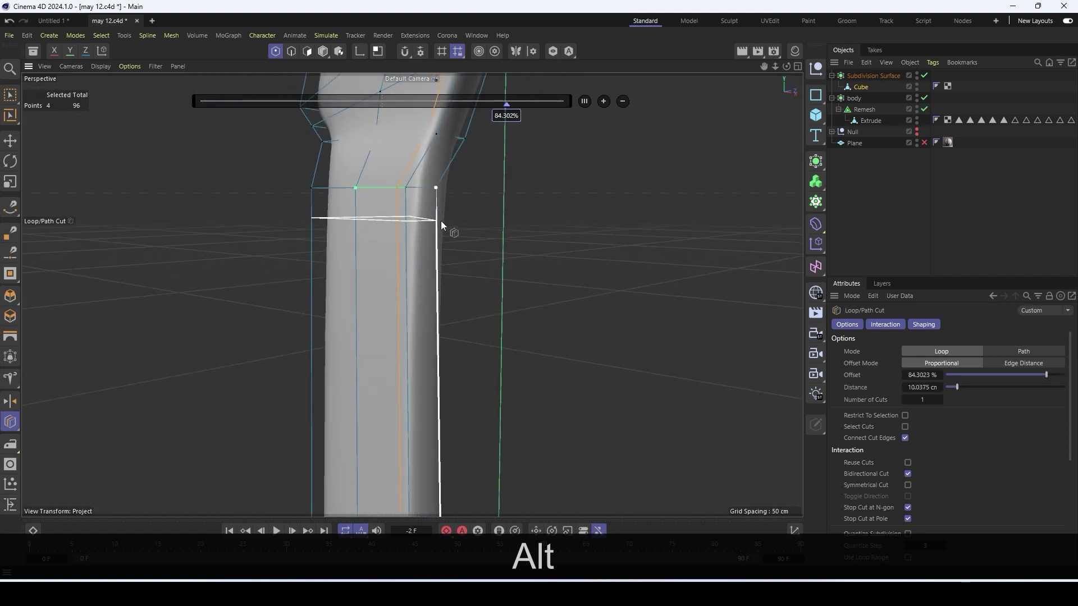
Add further loop cuts to the neck just below the headstock to tighten the smoothed shape
left_click_drag(330, 190, 360, 348, "alt")
left_click(336, 189)
left_click(369, 191)
left_click(351, 355)
left_click_drag(365, 390, 314, 303, "alt")
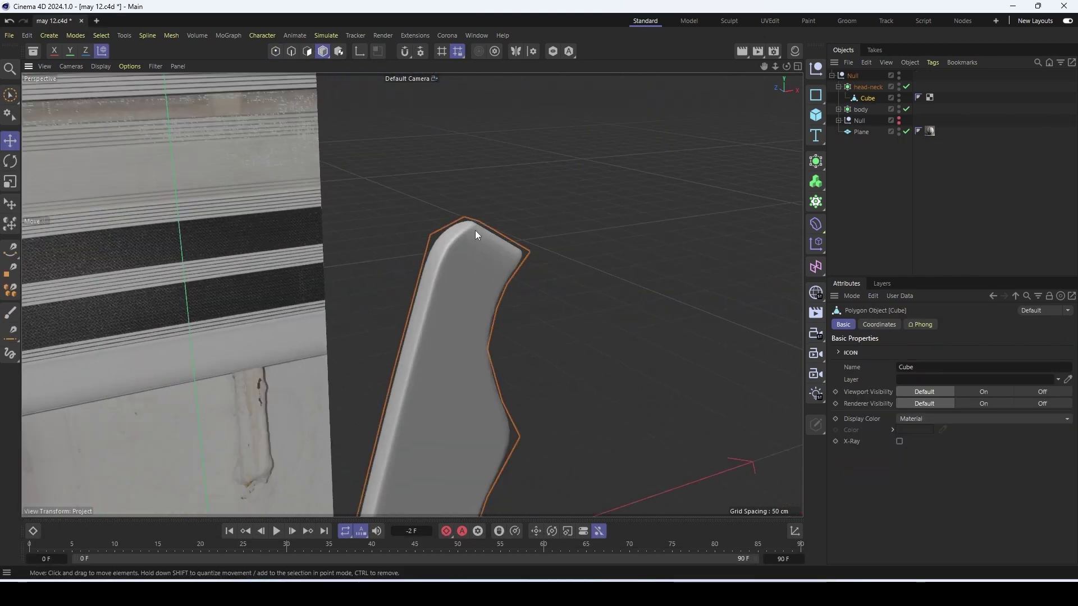
Add a loop cut across the headstock near its tip at an offset of about 11.1 %
mouse_move(476, 231)
left_mouse_down("alt")
mouse_move(392, 243)
mouse_move(465, 220)
left_mouse_up("alt")
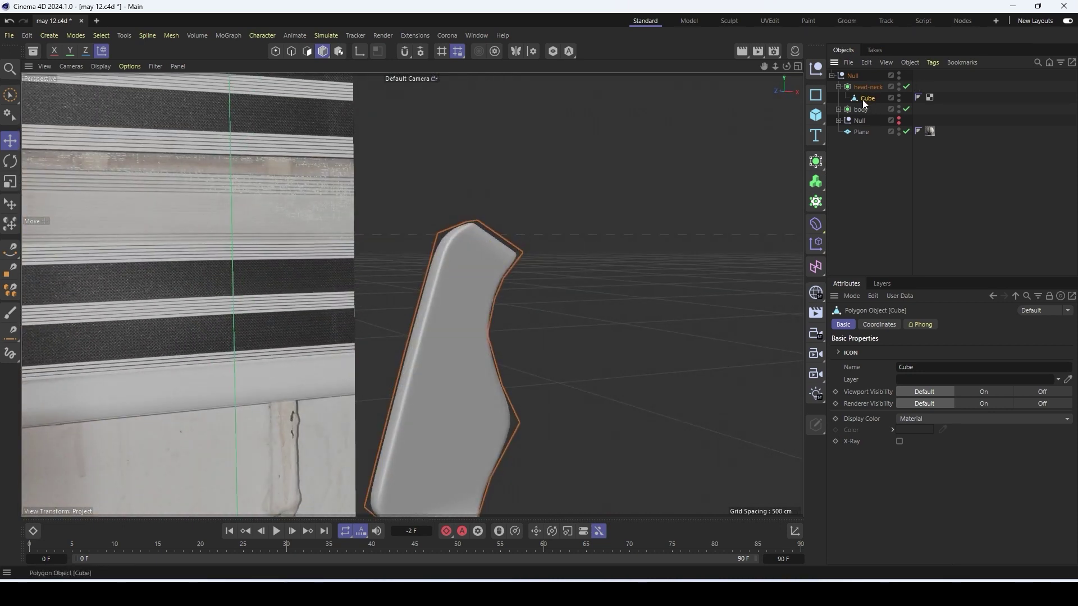
left_click(292, 51)
left_click_drag(527, 341, 451, 270, "alt")
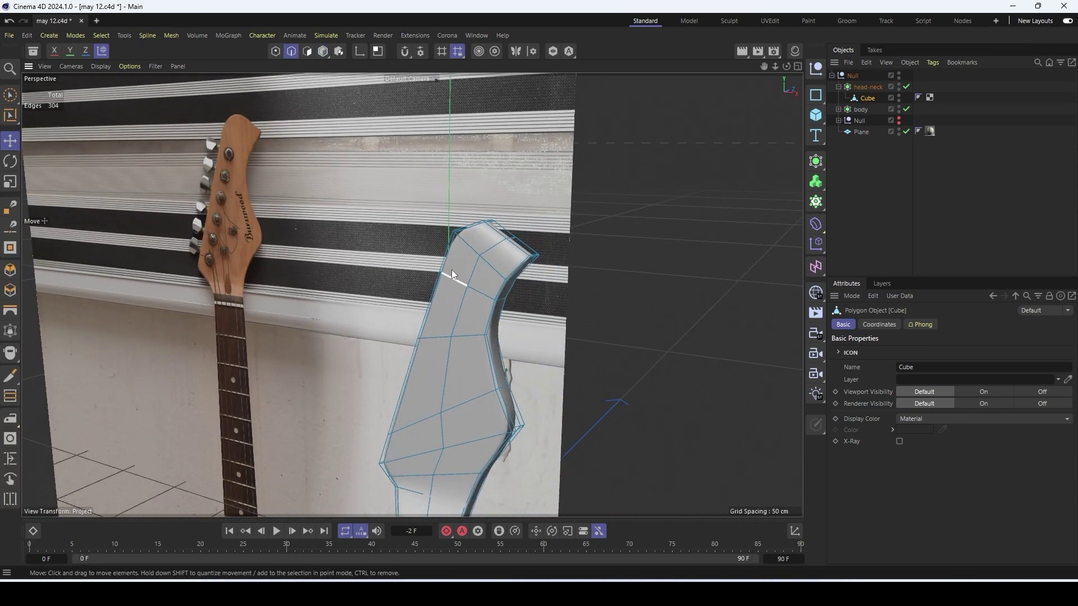
scroll(523, 237, "up", 5)
key("k")
key("l")
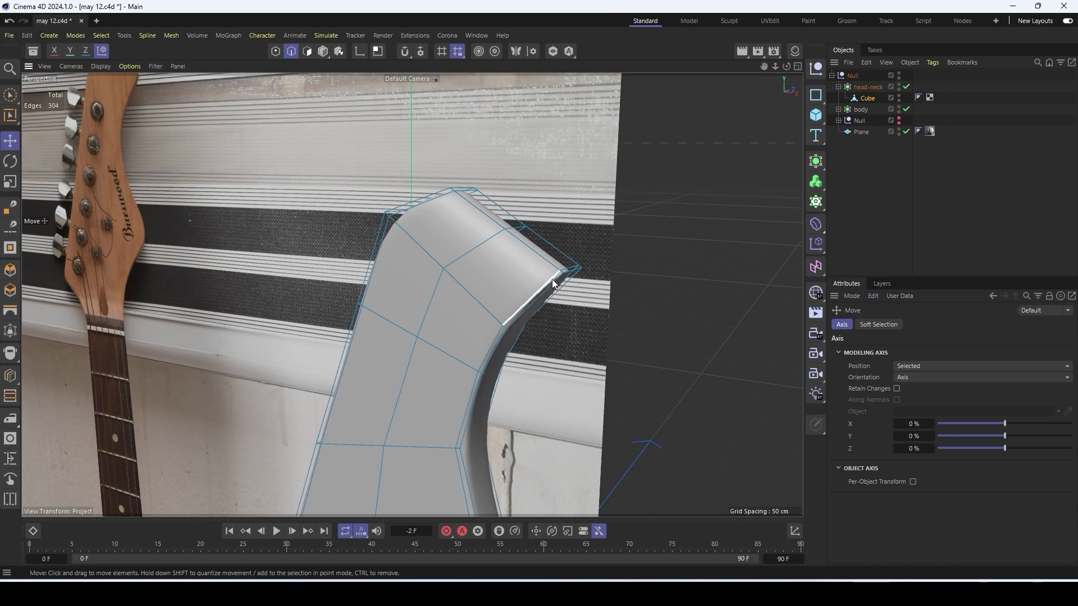
left_click(553, 280)
left_click_drag(475, 265, 513, 318, "alt")
scroll(451, 197, "up", 6)
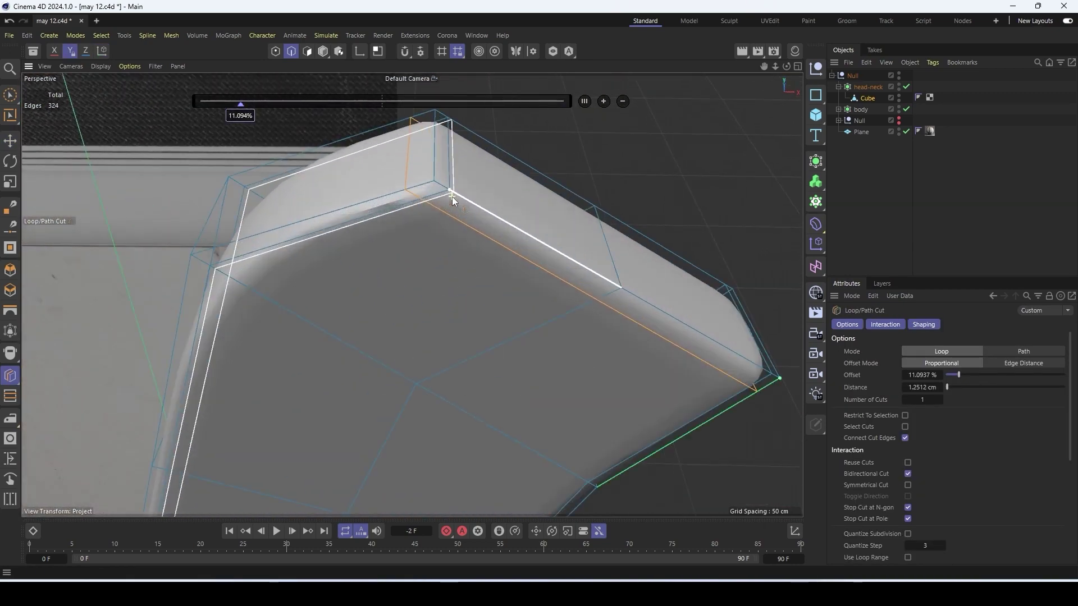
left_click_drag(440, 212, 538, 157, "alt")
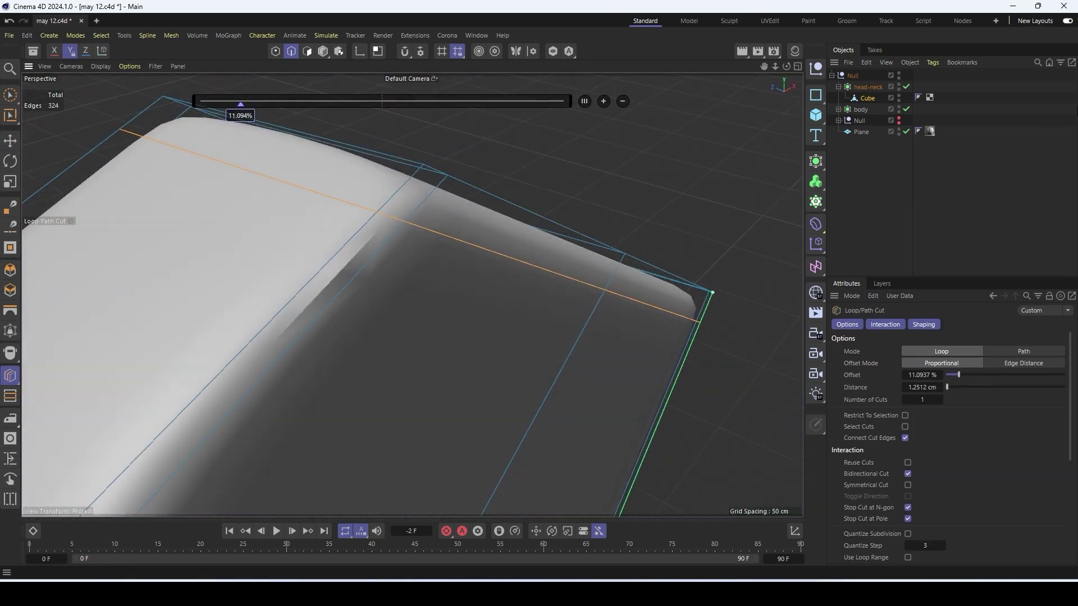
Set the renderer subdivision of the head-neck Subdivision Surface to 3
left_click(864, 87)
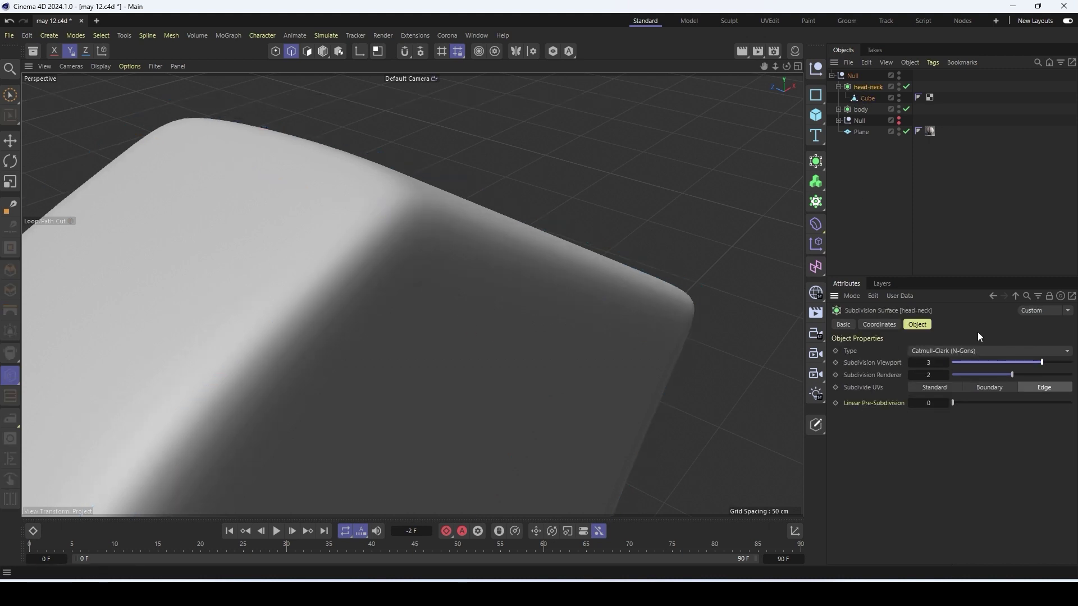
left_click_drag(1013, 375, 1042, 375)
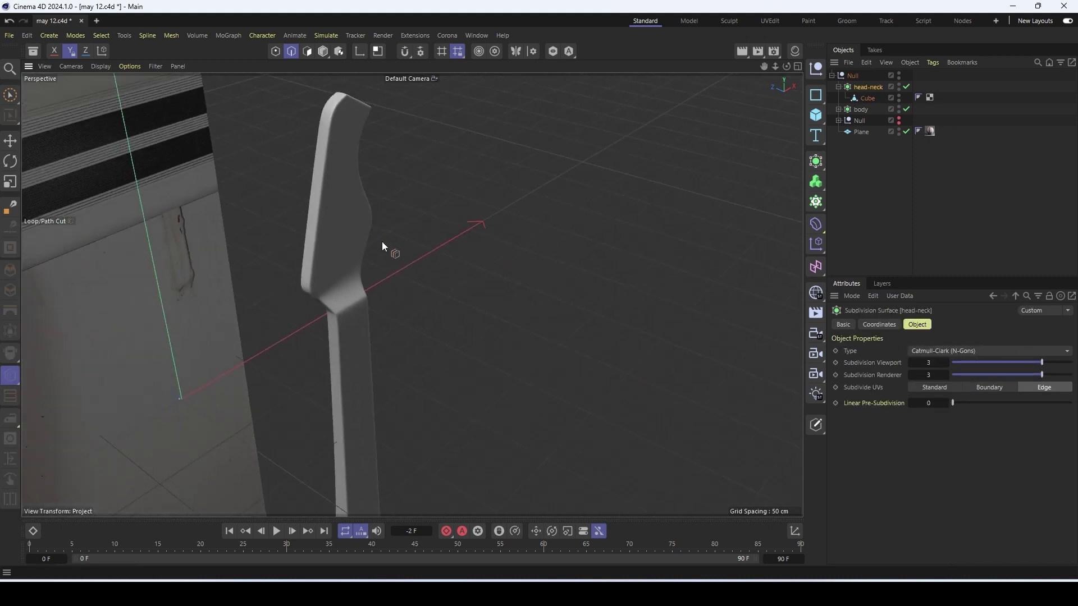
left_click_drag(382, 241, 402, 295, "alt")
Examine the pickup, bridge and control knobs on the guitar body in the reference photo
scroll(402, 295, "down", 5)
scroll(411, 236, "up", 6)
scroll(486, 424, "down", 5)
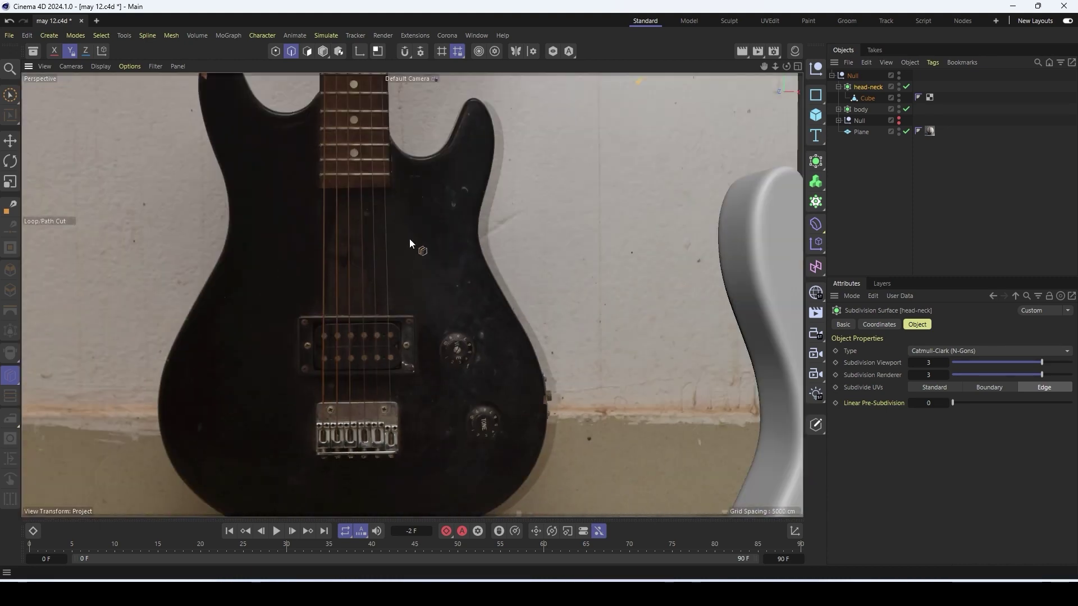
scroll(409, 238, "down", 5)
scroll(434, 224, "up", 5)
scroll(434, 224, "down", 5)
scroll(403, 193, "up", 5)
scroll(403, 193, "down", 5)
scroll(505, 307, "up", 10)
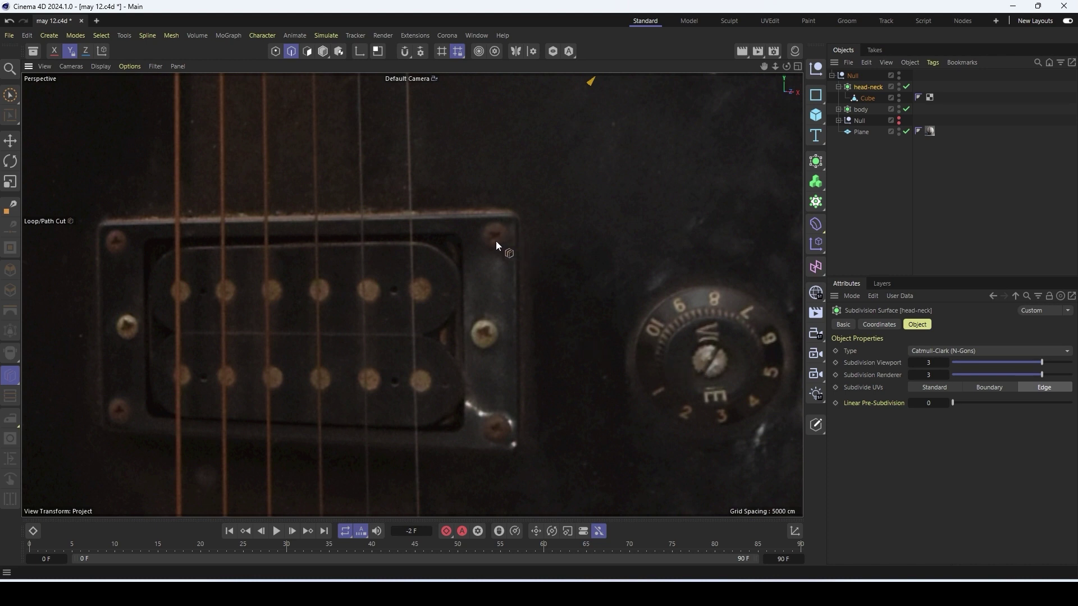
scroll(459, 313, "down", 2)
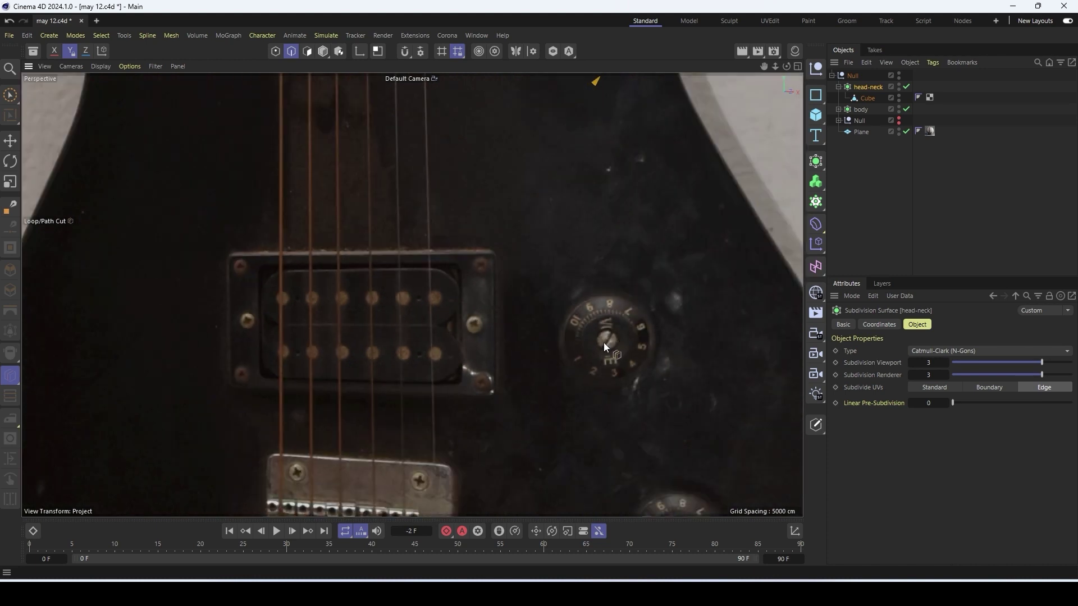
scroll(384, 303, "down", 10)
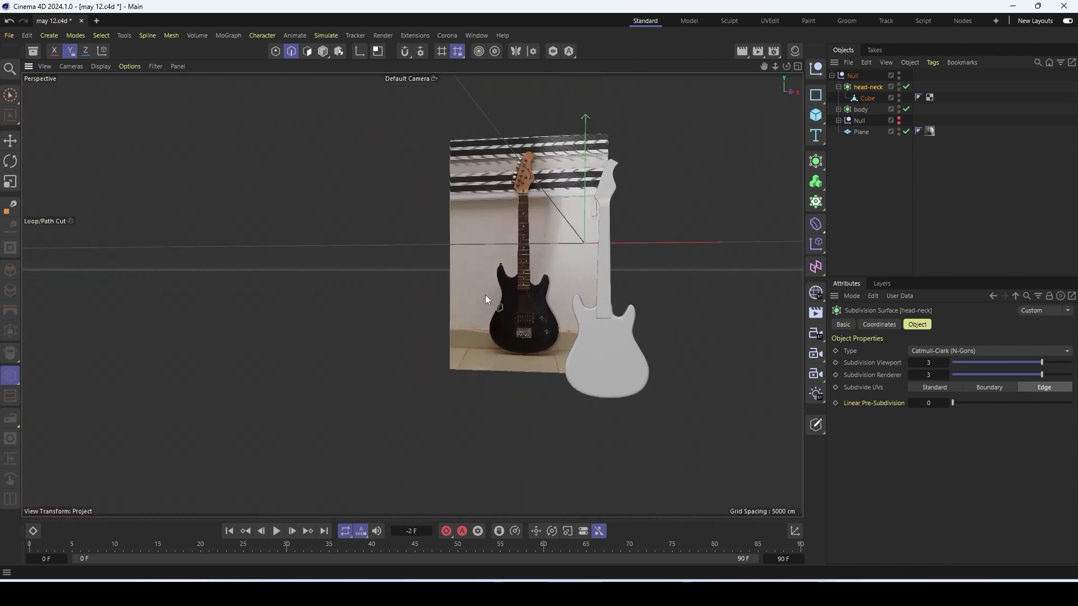
left_click_drag(485, 294, 645, 329, "alt")
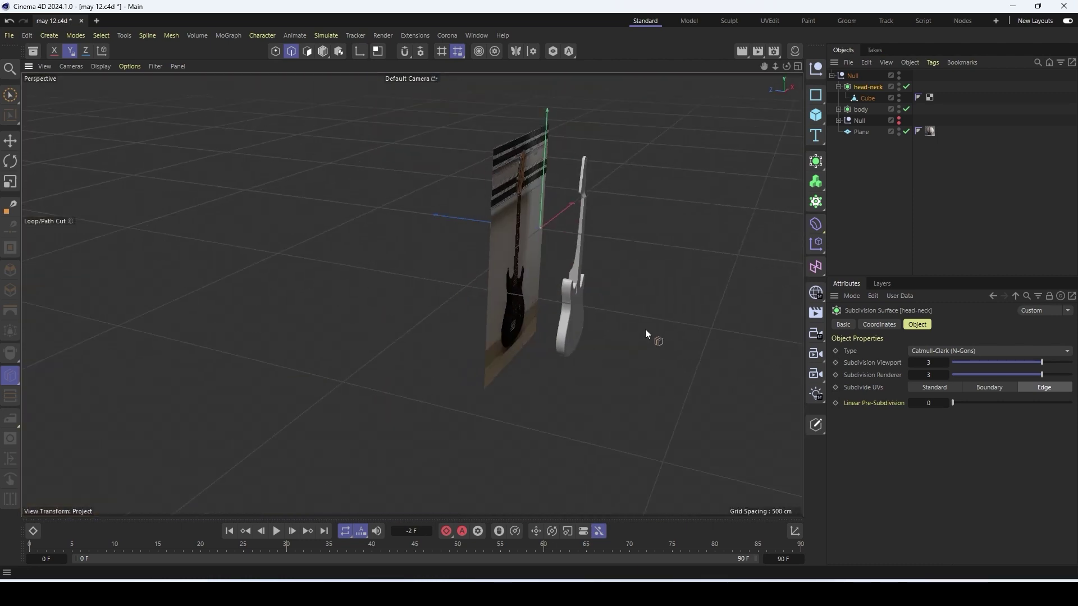
left_click(874, 187)
left_click(832, 75)
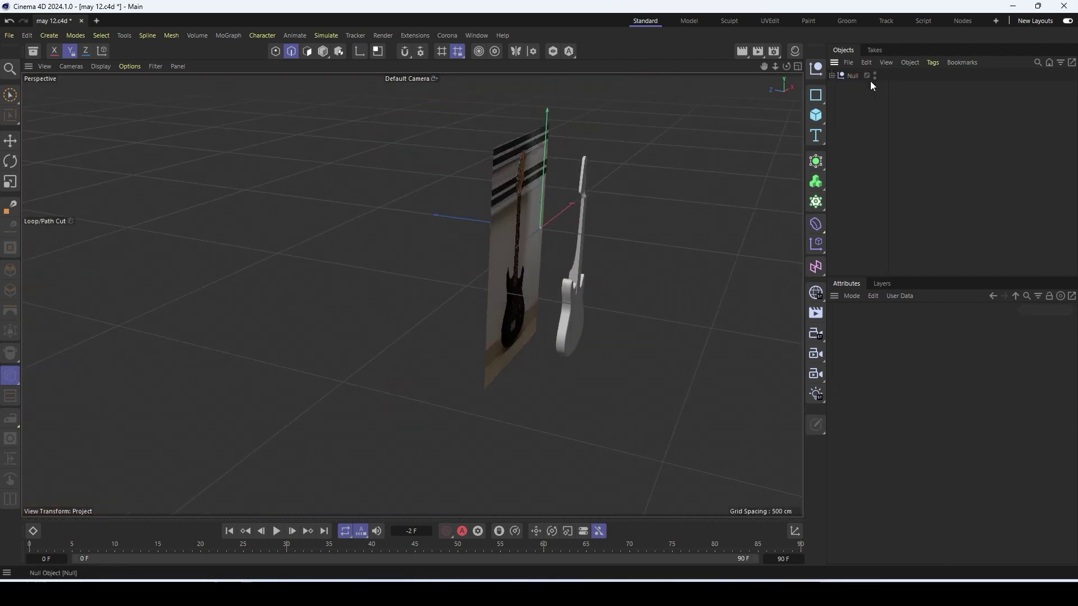
left_click(862, 78)
left_click(831, 75)
left_click_drag(880, 149, 854, 85)
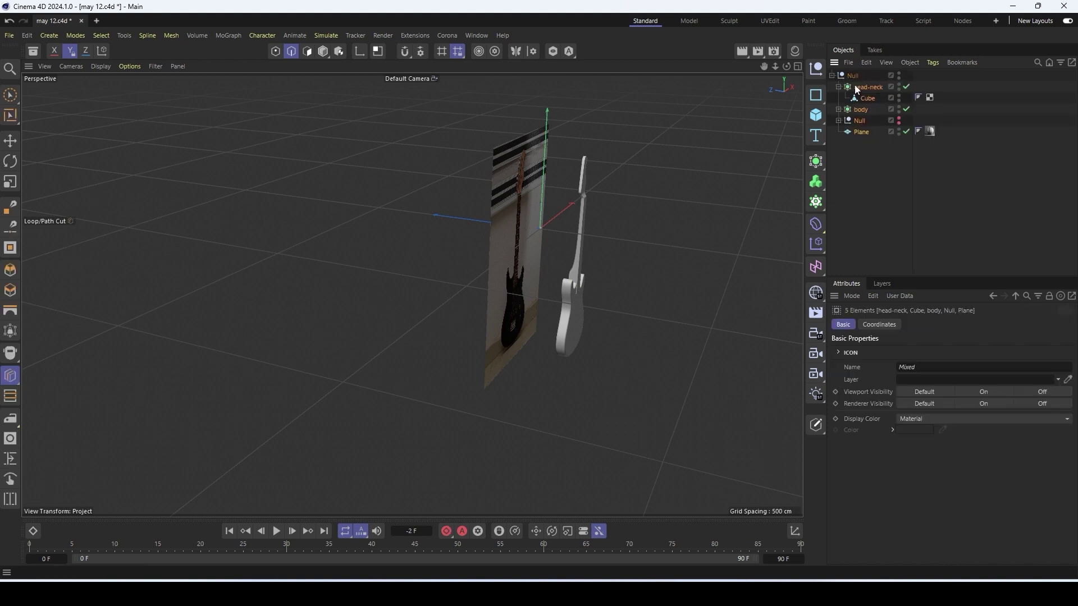
key("alt+g")
left_click(838, 87)
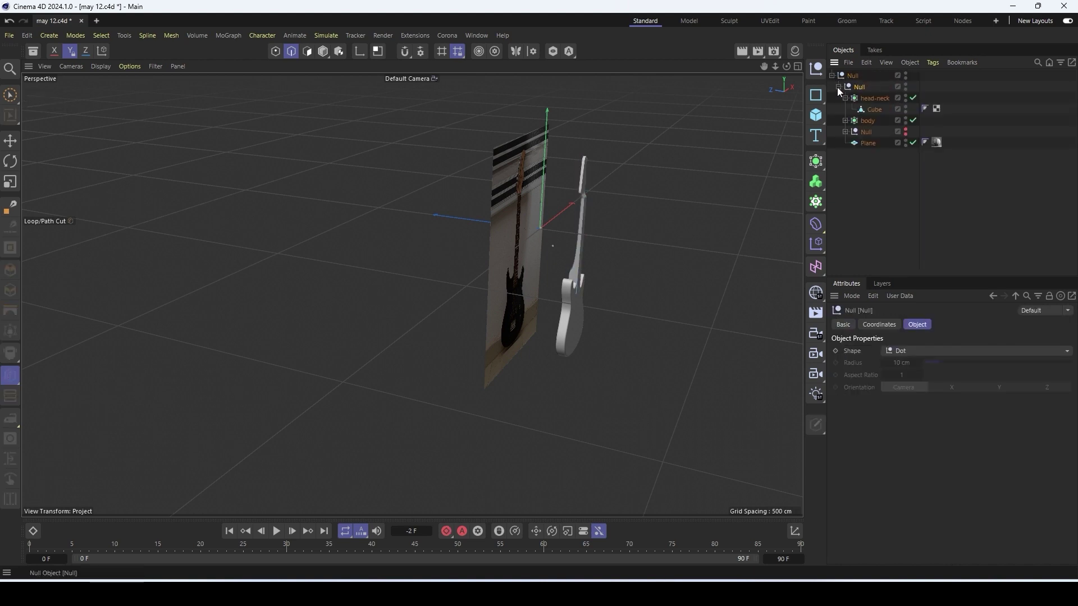
key("ctrl+z")
Hide the top-level Null with the guitar and reference plane in both viewport and renderer
left_click(873, 80)
left_click(832, 75)
left_click(854, 75)
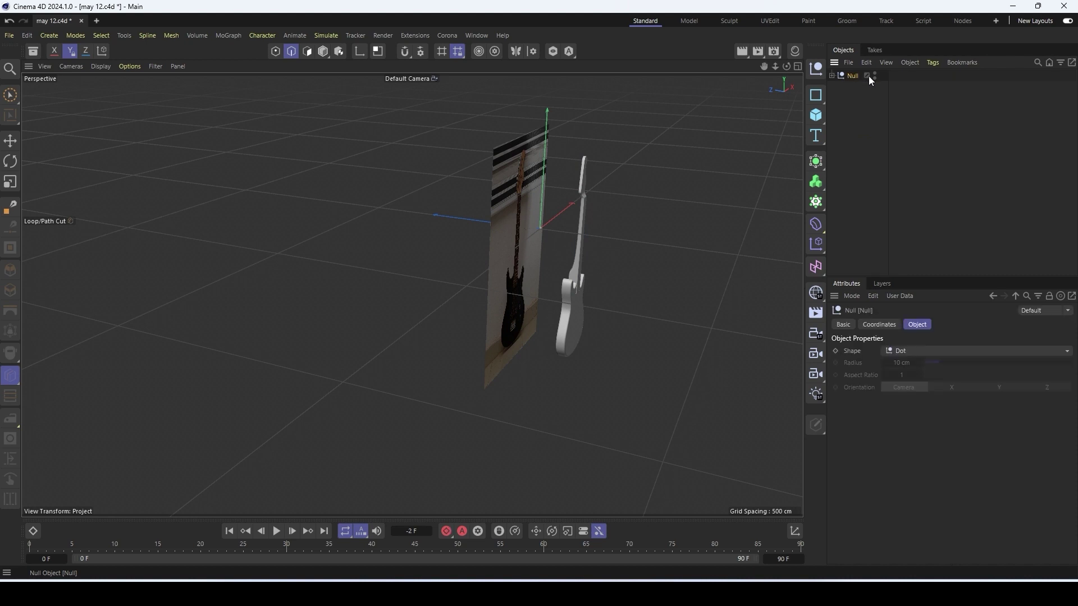
left_click(878, 75)
double_click(874, 73)
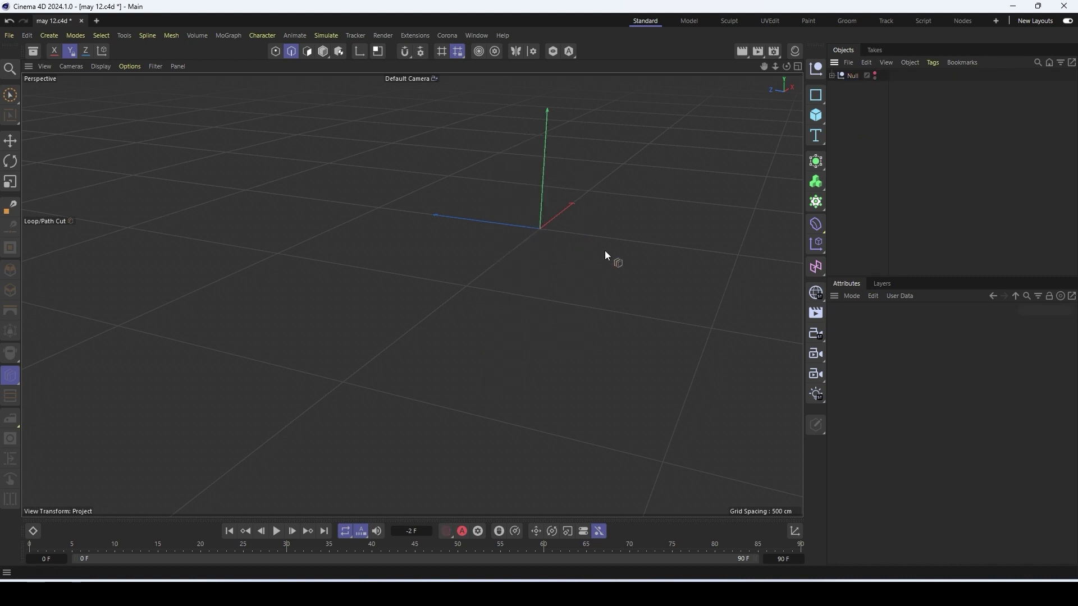
Add a flat Cylinder with a height of 10 cm and 59 rotation segments
scroll(561, 252, "up", 10)
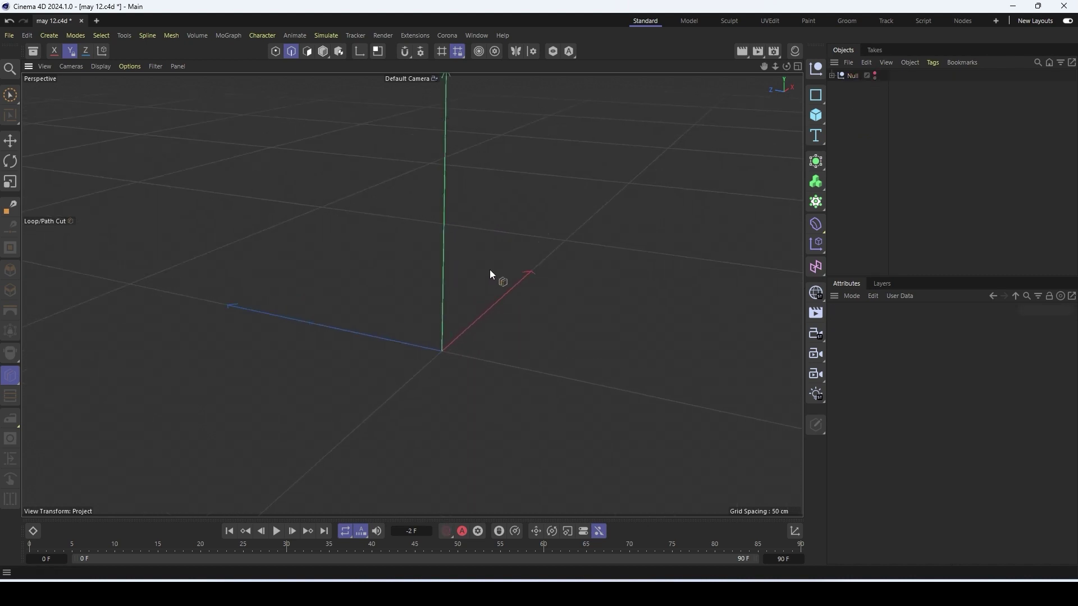
scroll(491, 275, "down", 2)
left_click_drag(816, 115, 929, 135)
left_click_drag(943, 362, 865, 362)
scroll(430, 305, "up", 6)
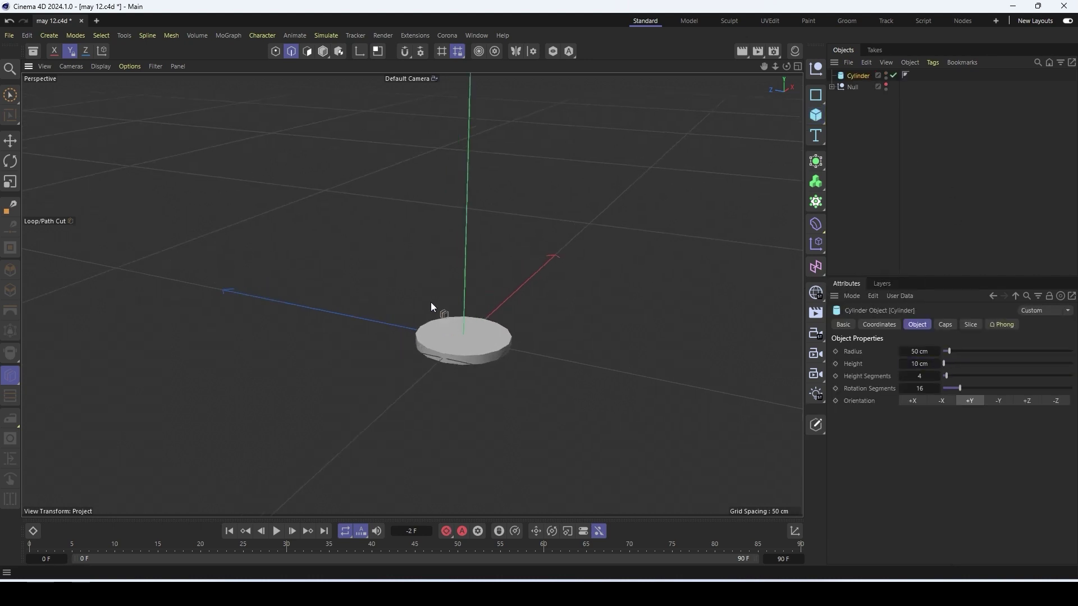
left_click_drag(970, 390, 987, 391)
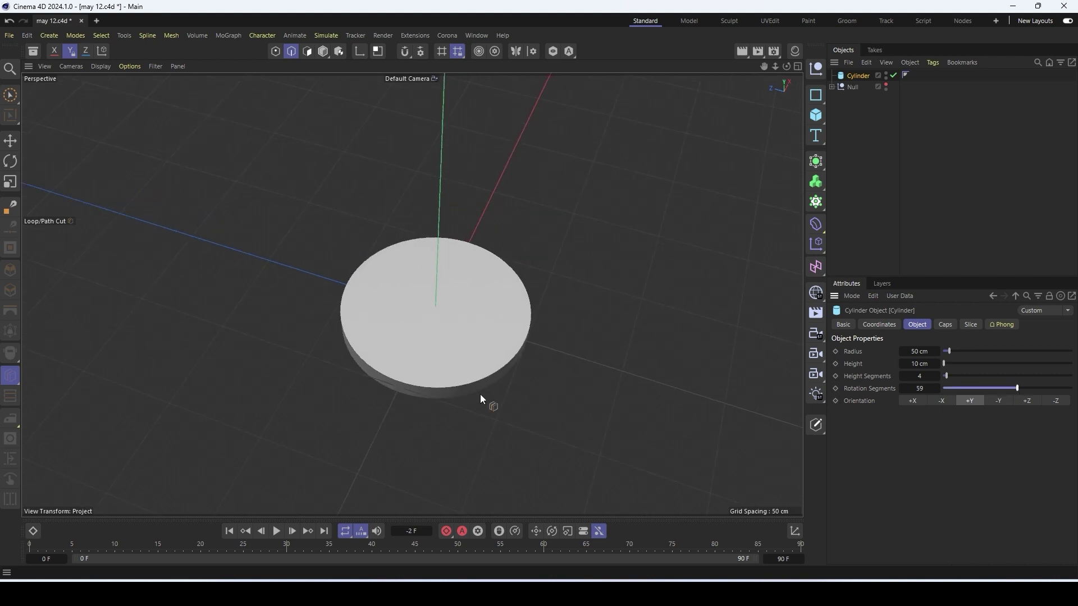
scroll(513, 312, "up", 3)
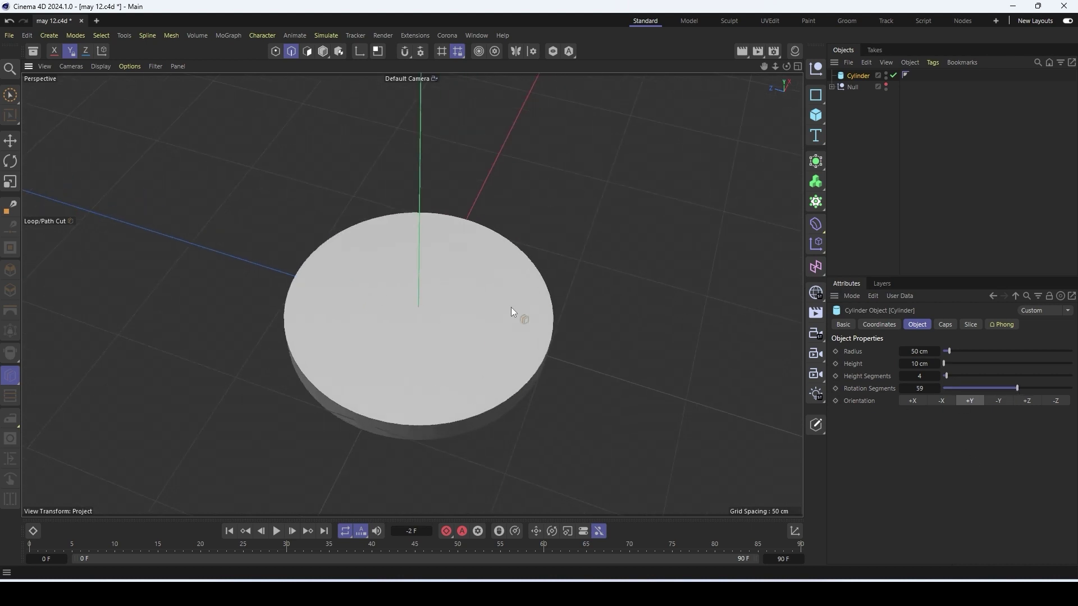
Add a Cube at the Cylinder's centre and scale it down uniformly to about 59.5 cm
left_click(821, 120)
scroll(269, 312, "down", 5)
left_click(323, 51)
scroll(399, 171, "down", 3)
key("t")
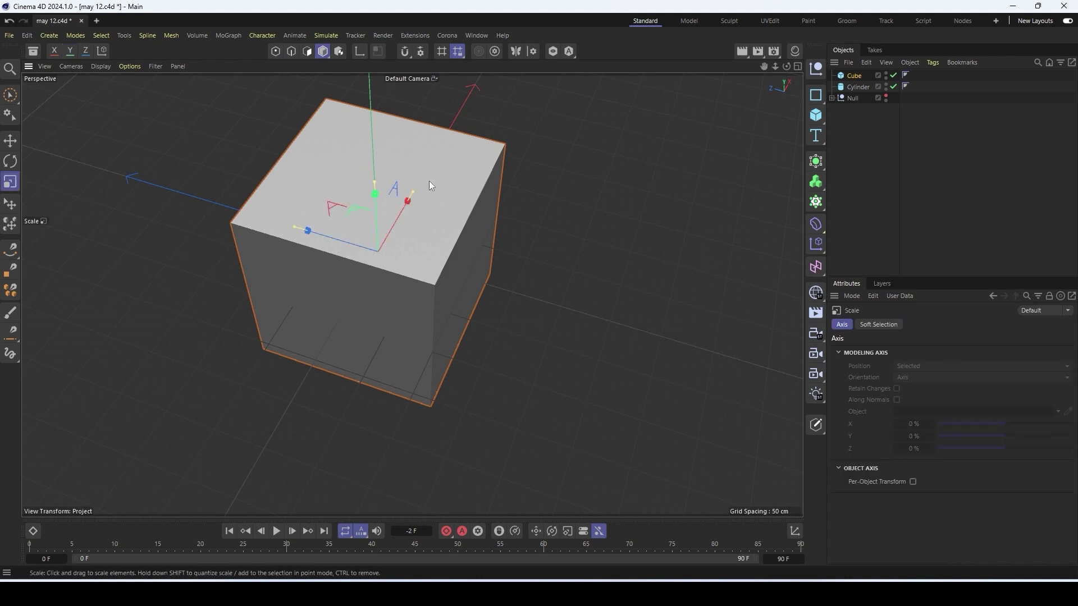
left_click_drag(429, 180, 269, 314)
scroll(384, 232, "up", 5)
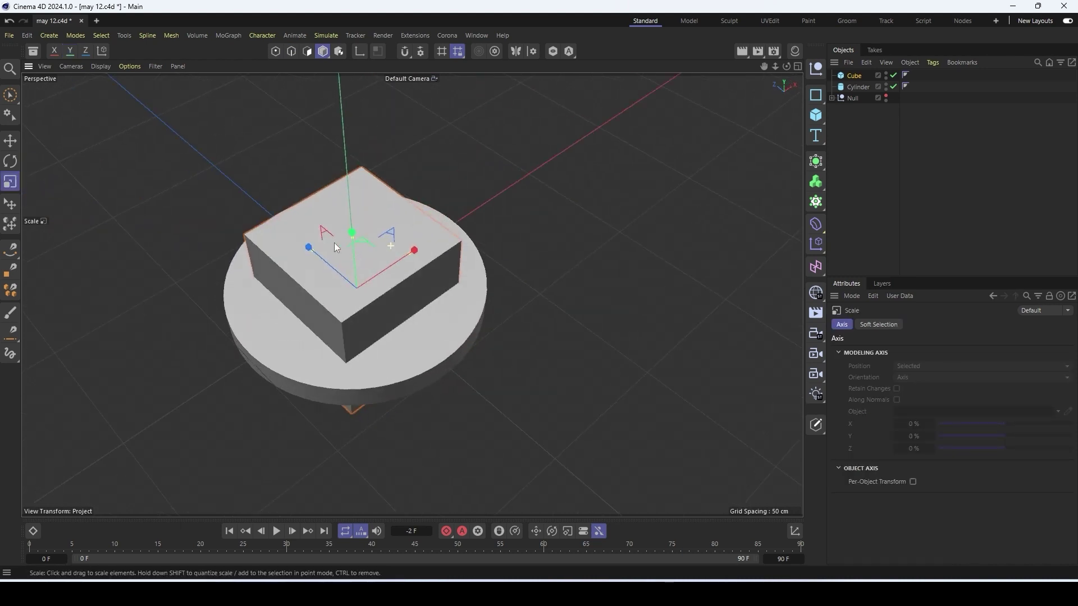
Reshape the Cube into a bar about 15.2 cm wide and 70.3 cm long, raised partway out of the disc
scroll(410, 253, "up", 3)
left_click_drag(416, 259, 347, 288)
scroll(250, 275, "down", 3)
left_click_drag(248, 275, 314, 264, "alt")
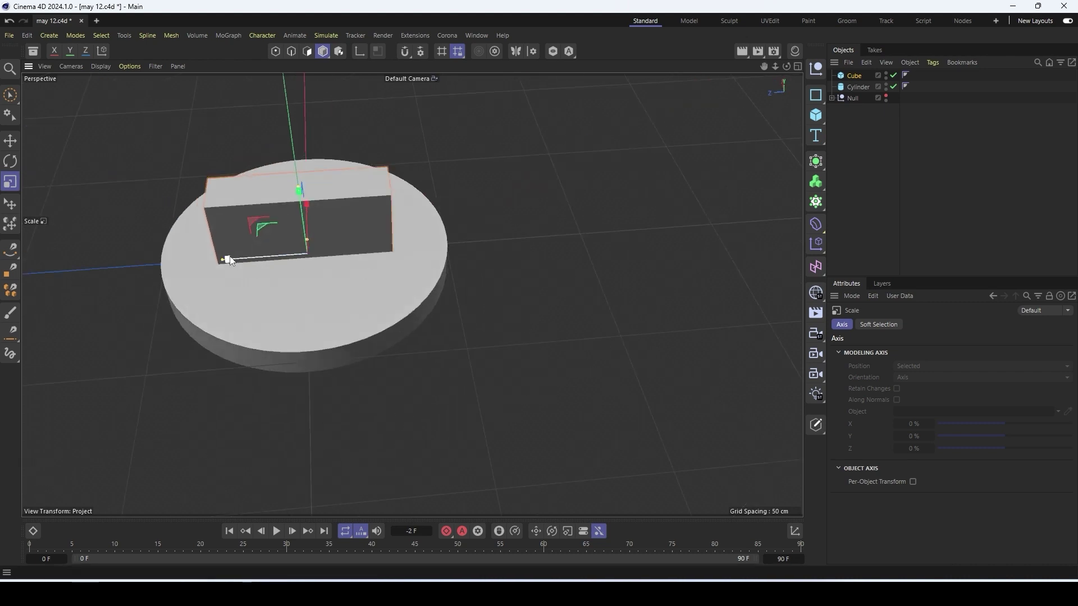
mouse_move(228, 260)
left_mouse_down()
mouse_move(194, 261)
mouse_move(216, 261)
left_mouse_up()
left_click_drag(306, 225, 327, 127, "alt")
key("e")
left_click_drag(326, 181, 466, 256, "alt")
Add a Boole object and place the Cube and the Cylinder inside it
left_click(816, 162)
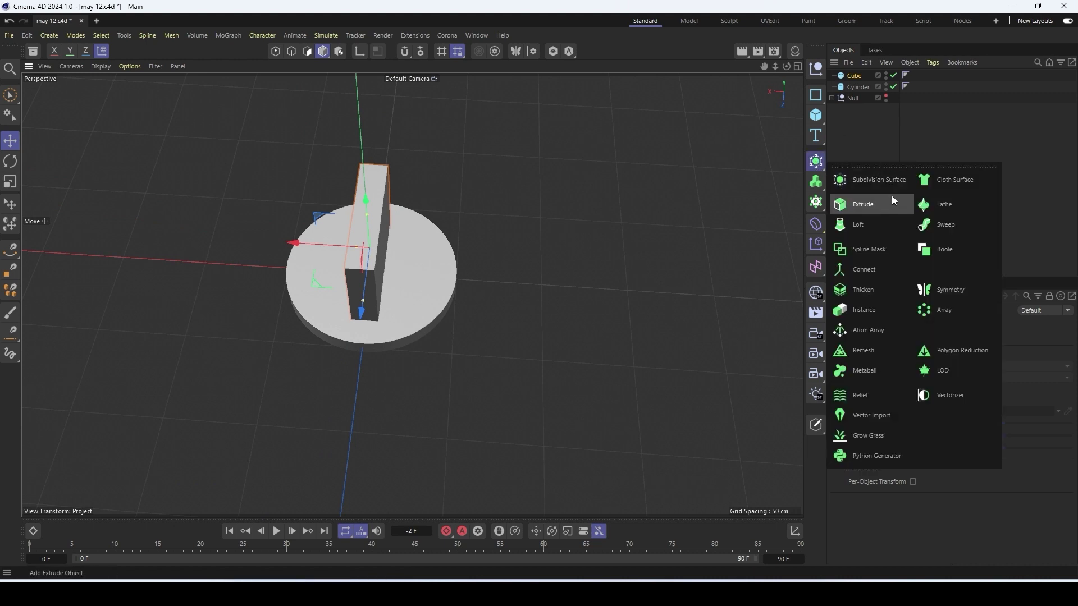
left_click(936, 250)
left_click_drag(864, 108, 850, 75)
left_click(858, 88)
left_click(850, 99, "ctrl")
left_click(864, 132)
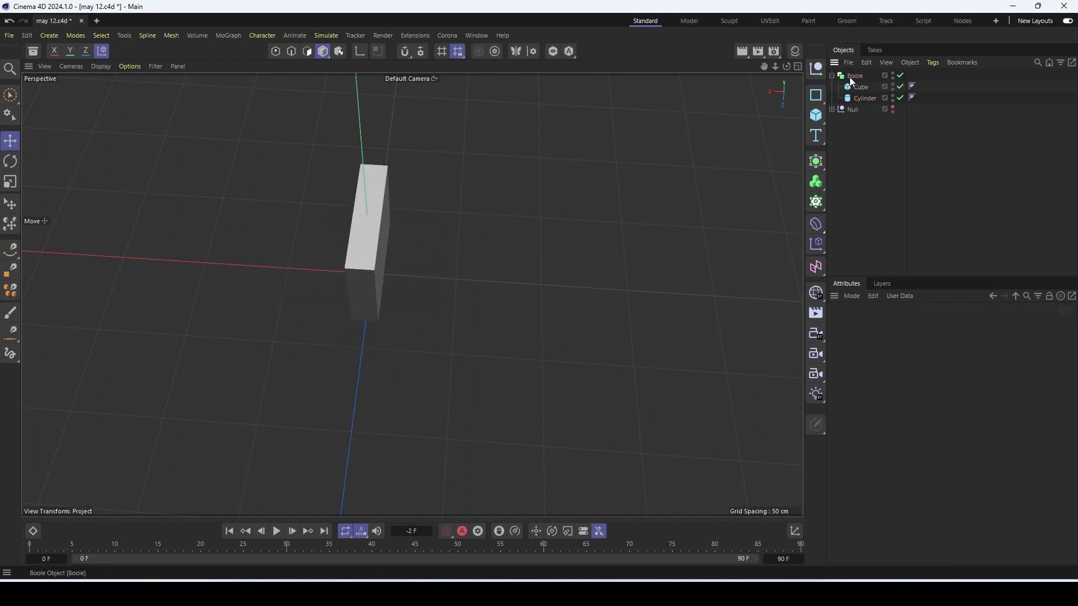
Reorder the Boole's children so the Cube is subtracted from the Cylinder, and enable Create single object
left_click(851, 79)
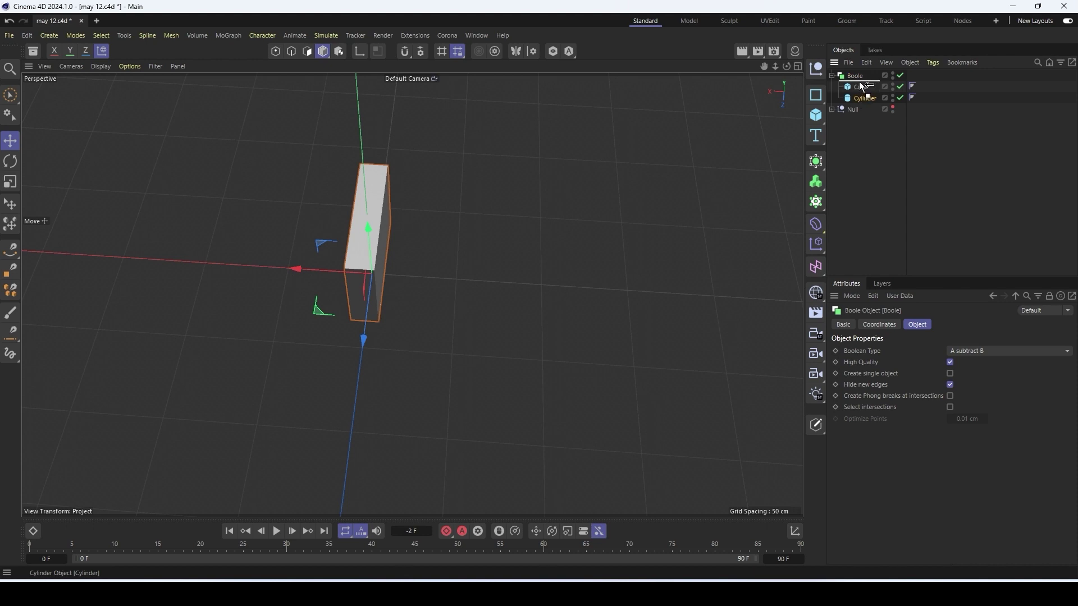
left_click_drag(863, 87, 856, 102)
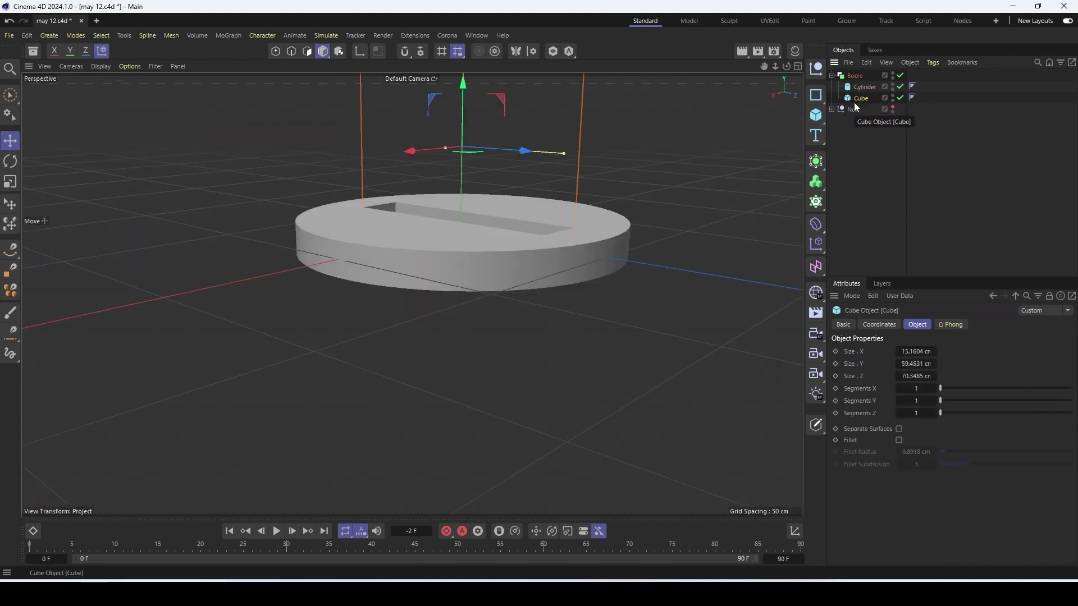
left_click(861, 88)
left_click(848, 76)
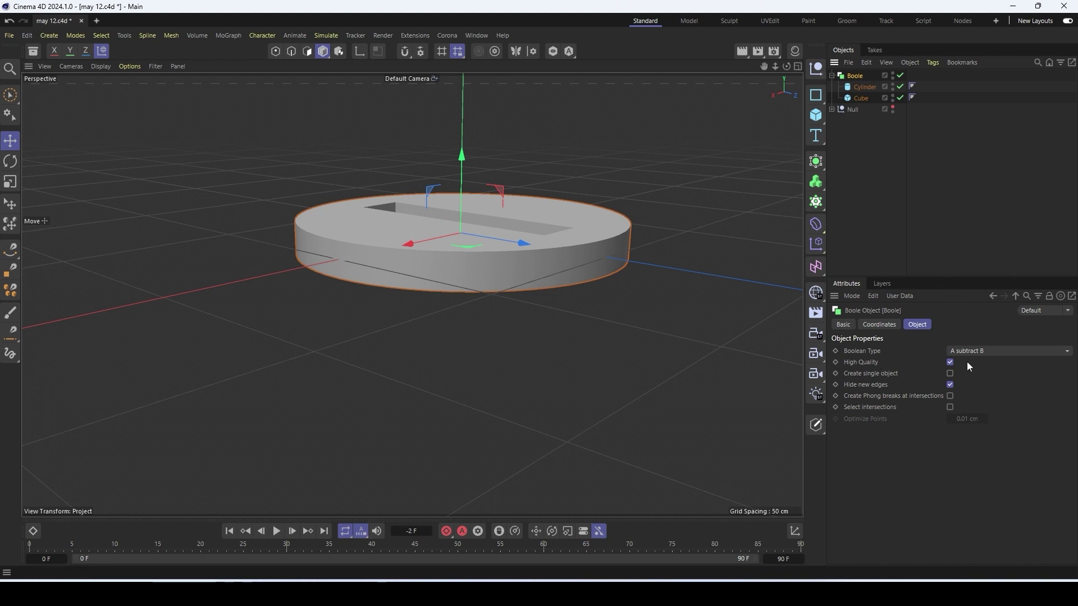
left_click(950, 373)
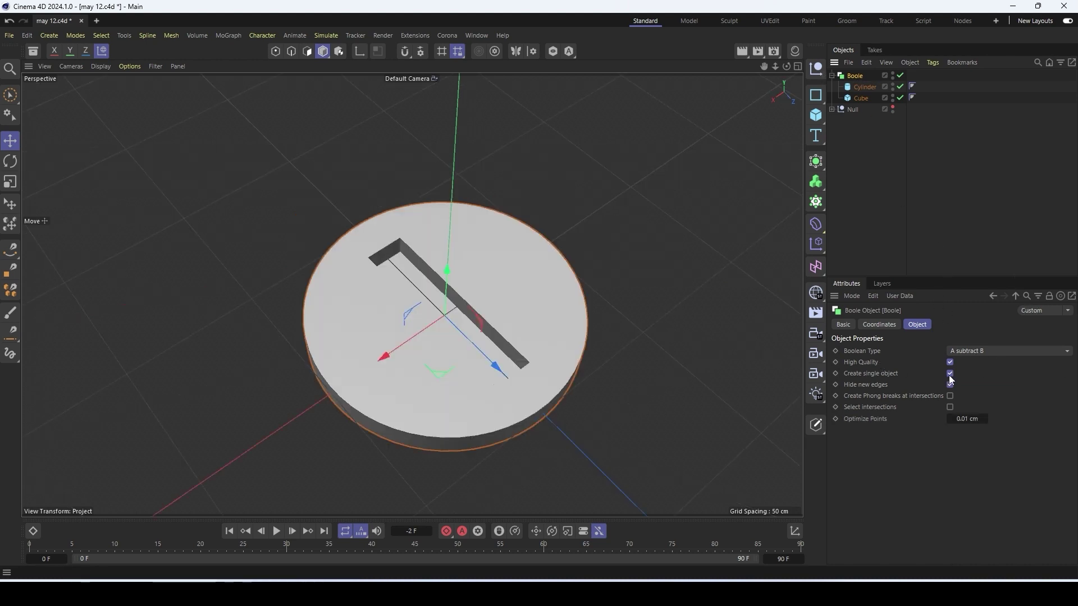
Lengthen the Cube along Z so the slot cuts across the full diameter of the disc
left_click(857, 98)
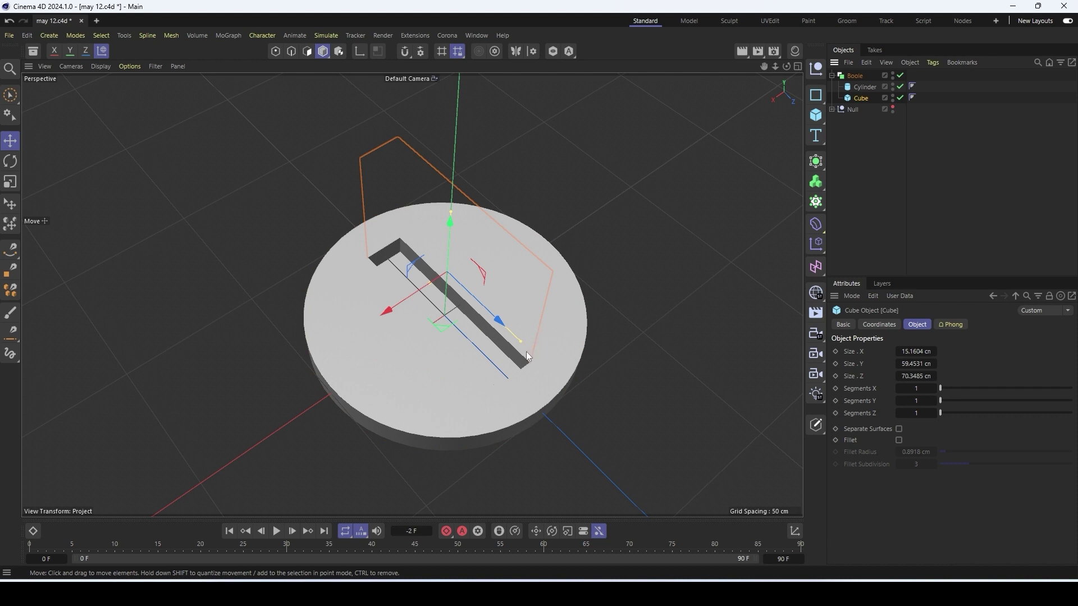
left_click_drag(519, 344, 592, 301, "alt")
left_click_drag(528, 289, 392, 342, "alt")
Convert the Boole to an editable polygon object and place it inside a Remesh generator
left_click(859, 77)
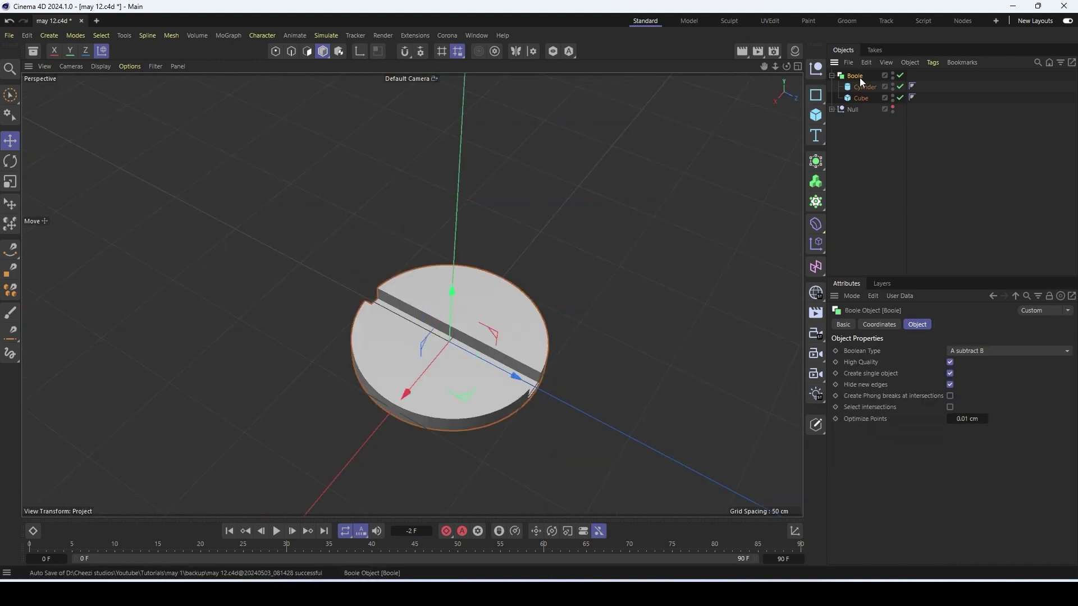
key("c")
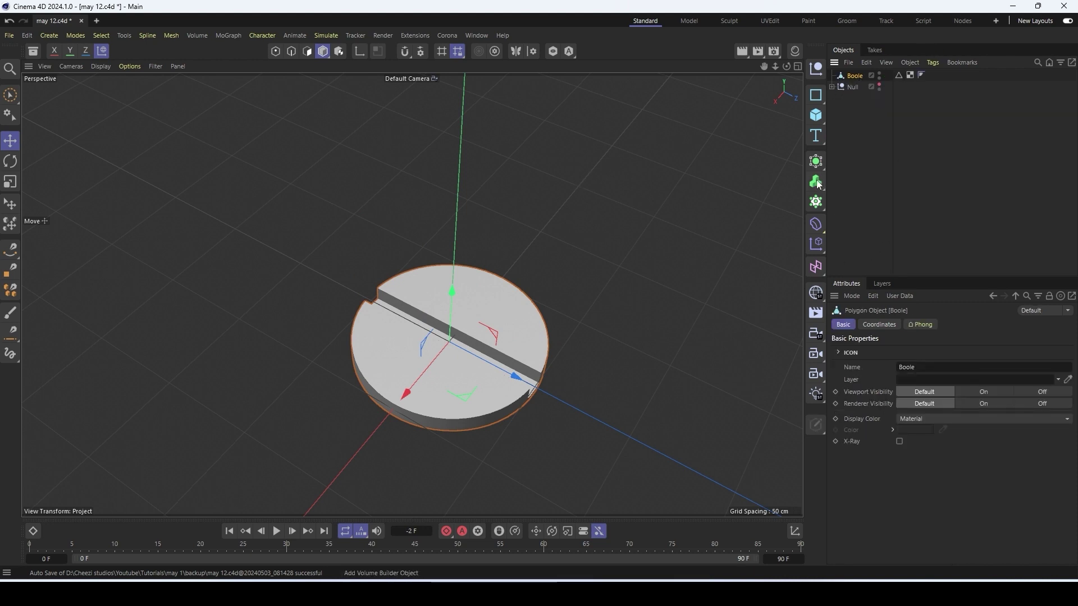
scroll(464, 271, "up", 5)
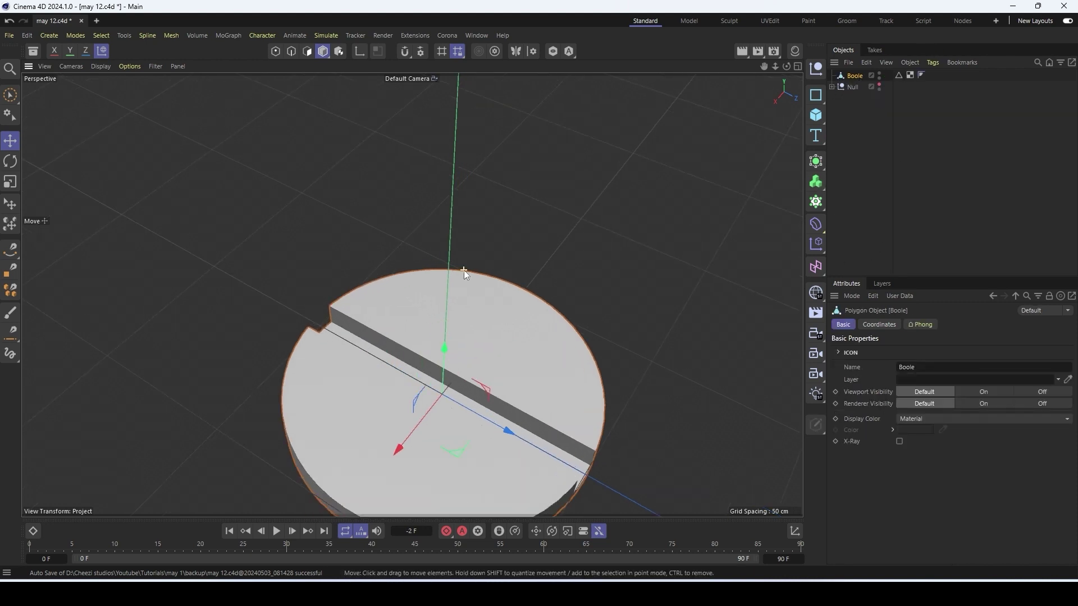
left_click(820, 168)
left_click(870, 346)
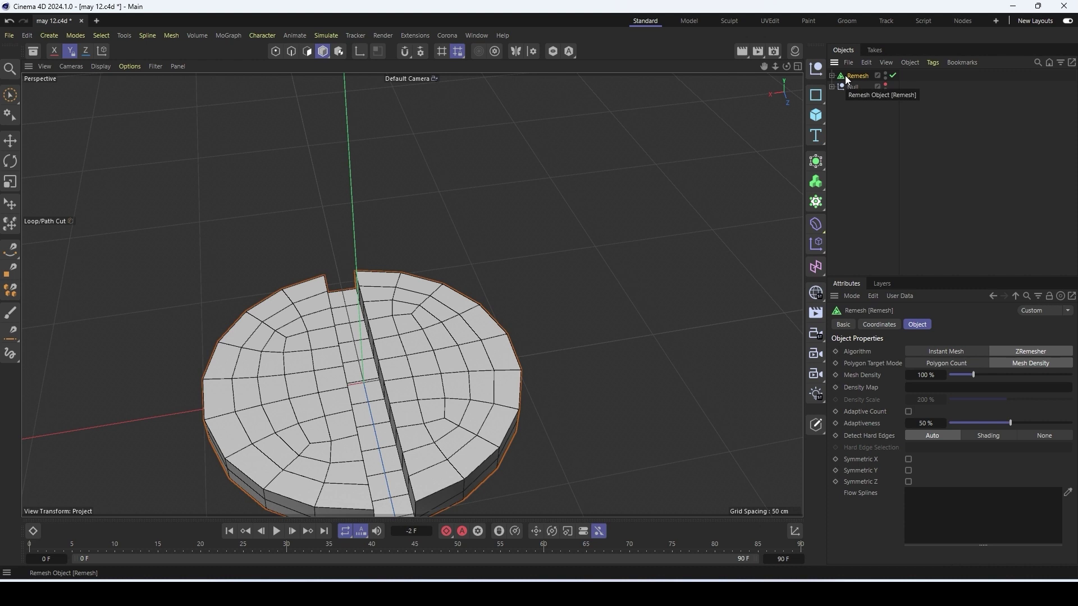
Convert the Remesh generator of the slotted disc to an editable polygon object
key("c")
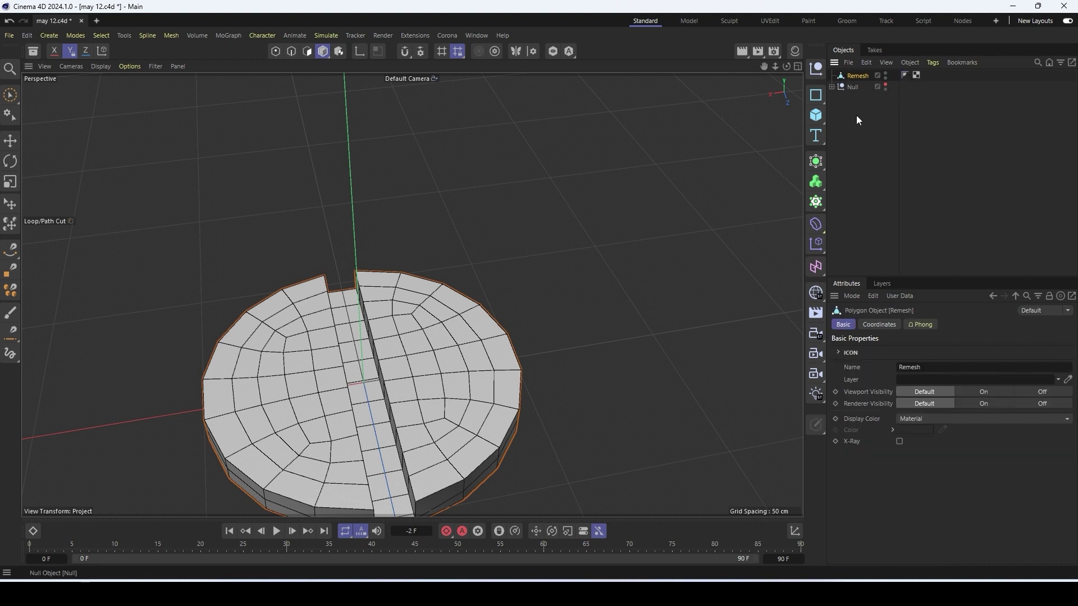
scroll(469, 315, "down", 5)
left_click_drag(486, 365, 446, 399, "alt")
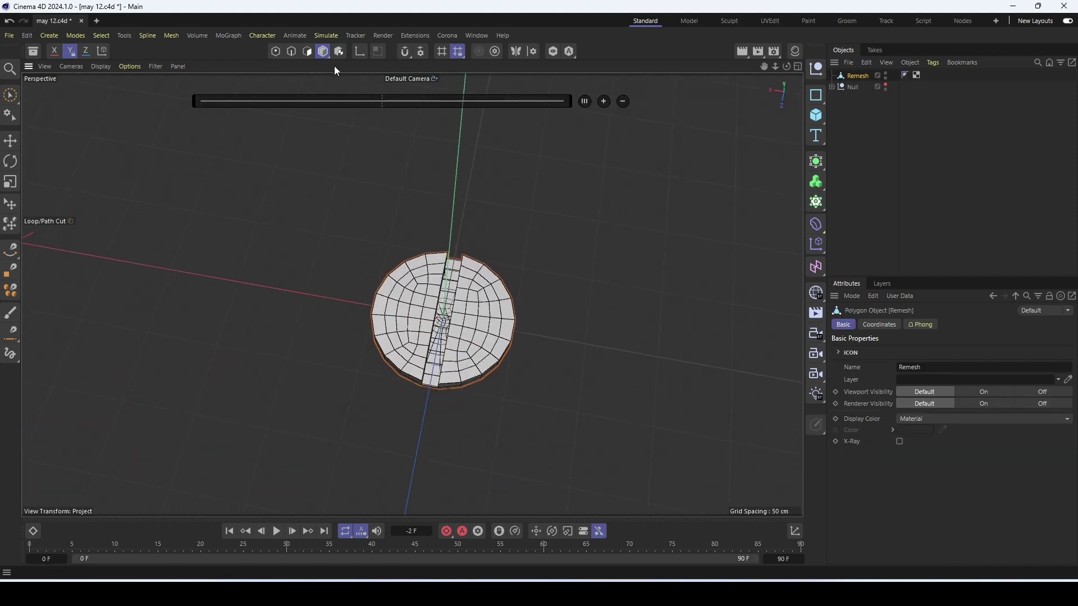
left_click(309, 52)
left_click(324, 52)
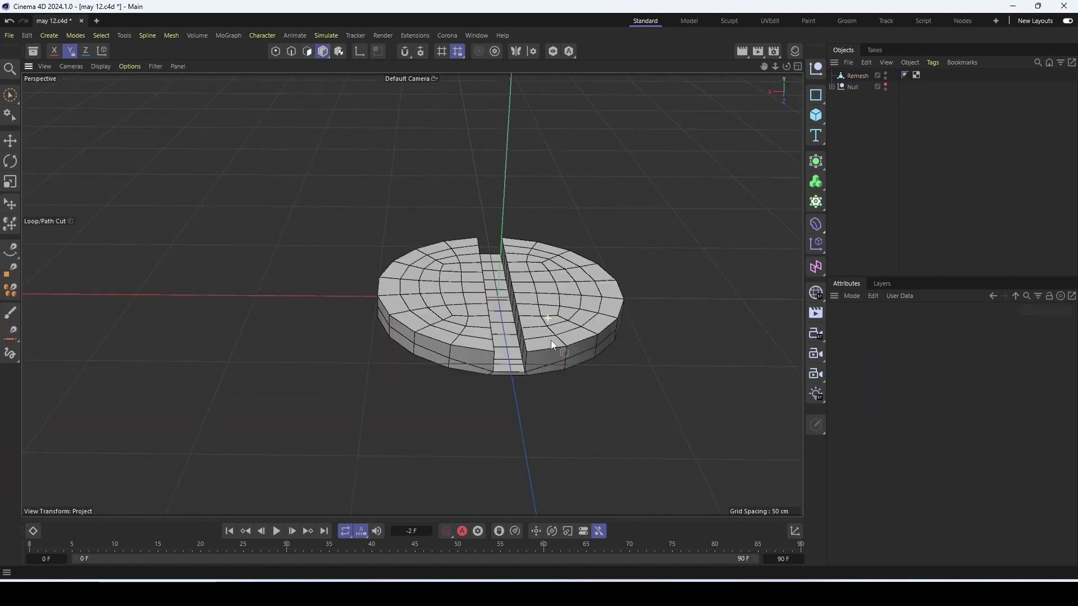
Add a Bevel deformer and make it a child of the Remesh object so it chamfers the disc's edges
left_click_drag(551, 340, 582, 318, "alt")
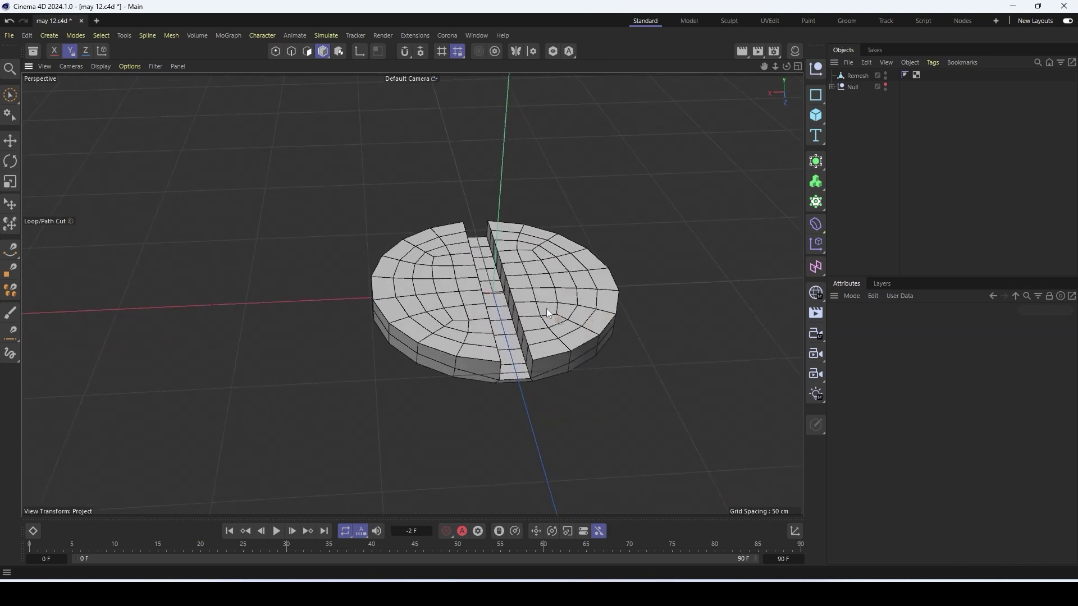
scroll(503, 355, "up", 2)
left_click(816, 224)
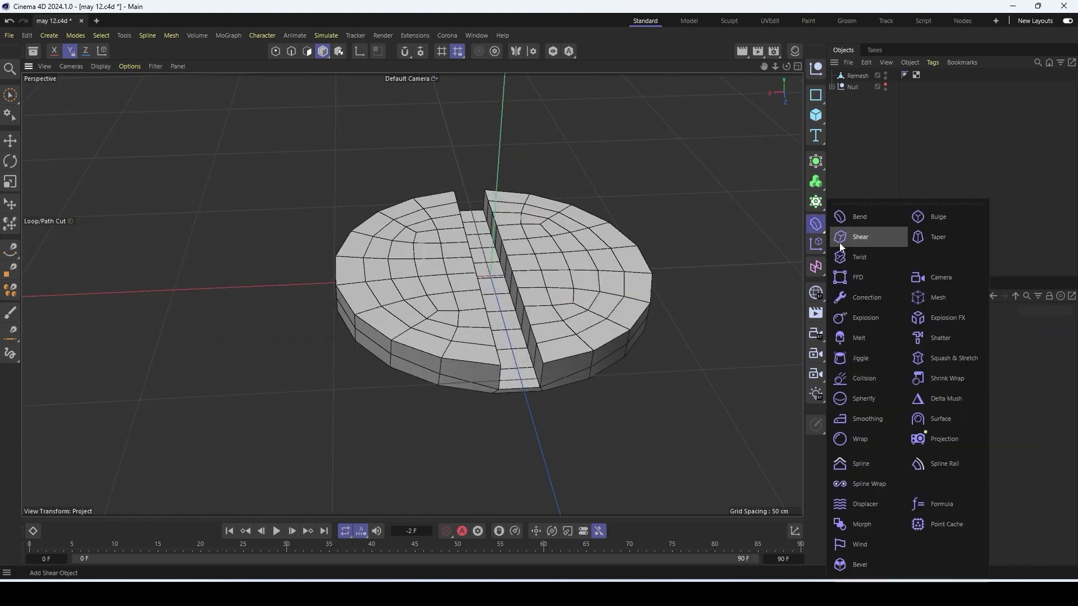
left_click(867, 564)
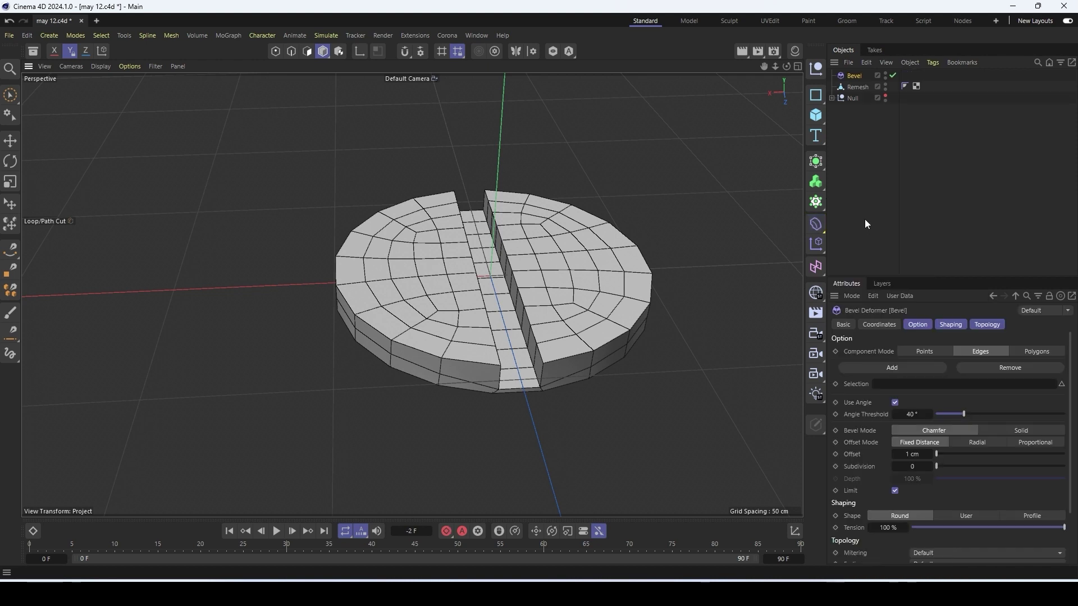
left_click_drag(860, 100, 859, 95)
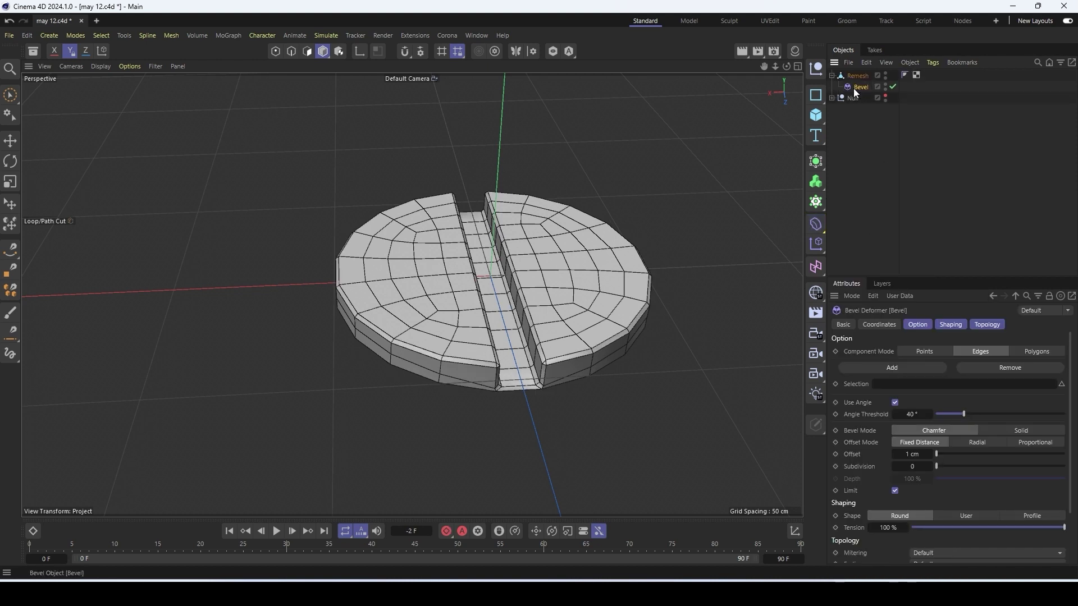
Increase the Bevel deformer's Subdivision to round the chamfered edges of the slotted disc, and deselect everything
scroll(550, 373, "up", 6)
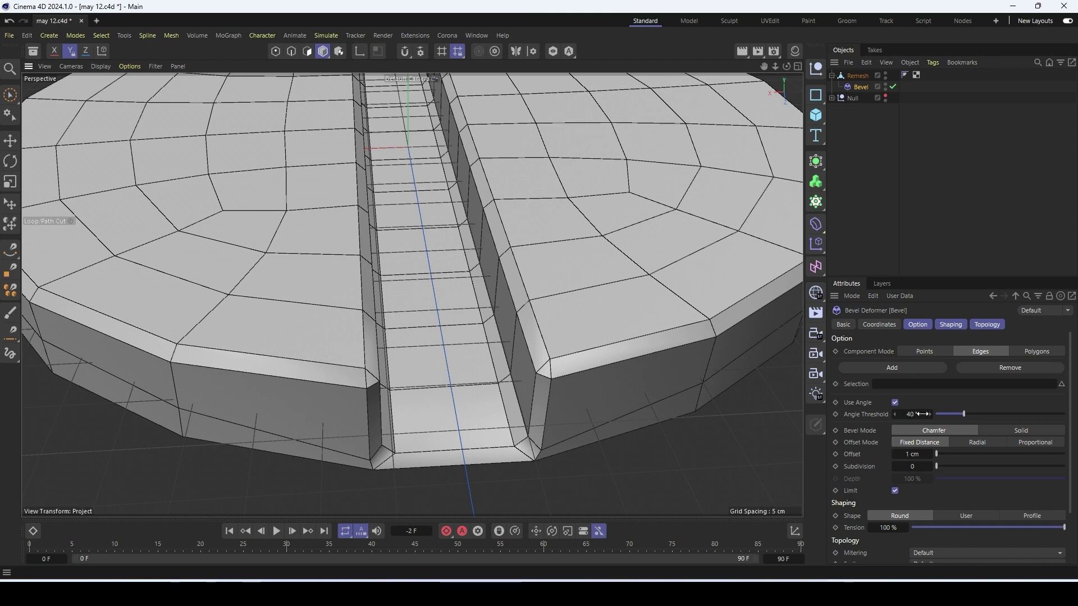
scroll(898, 478, "down", 2)
scroll(926, 457, "up", 2)
left_click(930, 468)
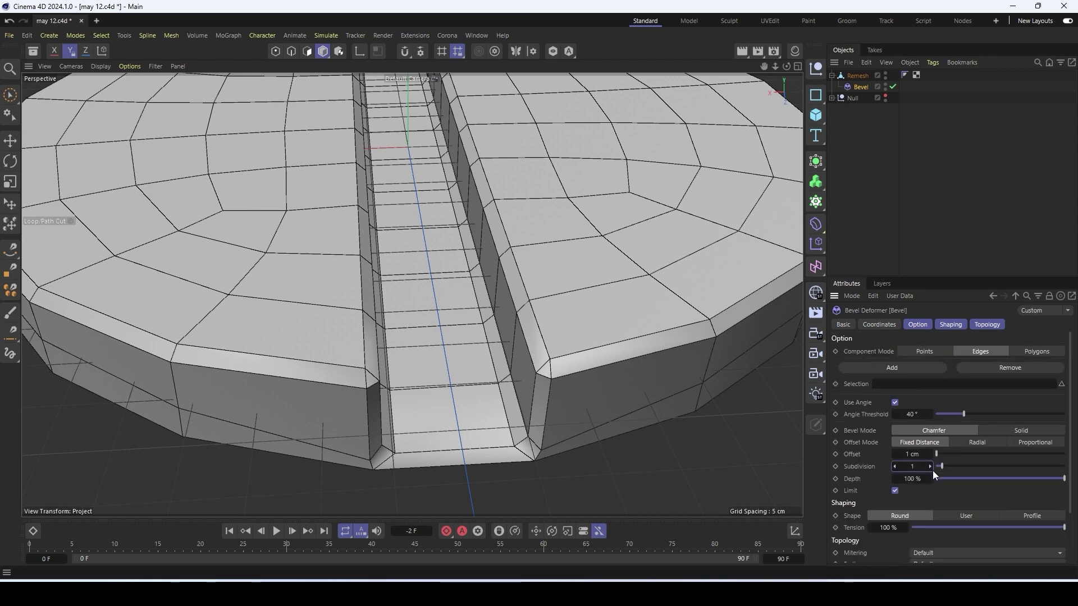
left_click(930, 469)
left_click_drag(560, 397, 533, 443, "alt")
scroll(571, 390, "down", 8)
left_click(431, 178)
scroll(644, 168, "down", 3)
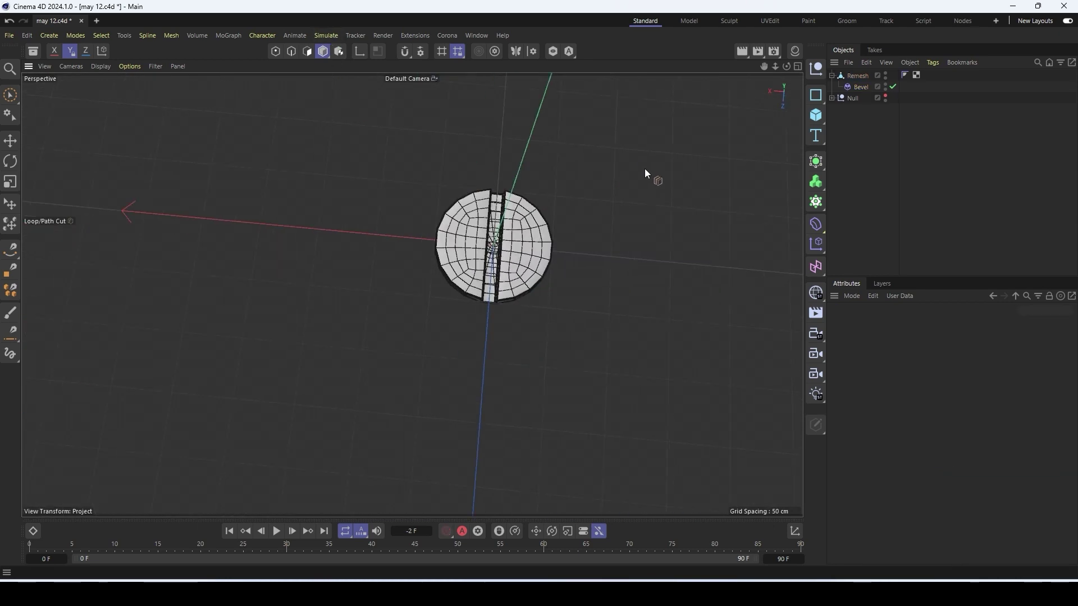
Add a Sphere primitive and hide the Remesh object in the scene
middle_click_drag(635, 228, 430, 229, "alt")
left_click_drag(815, 115, 929, 174)
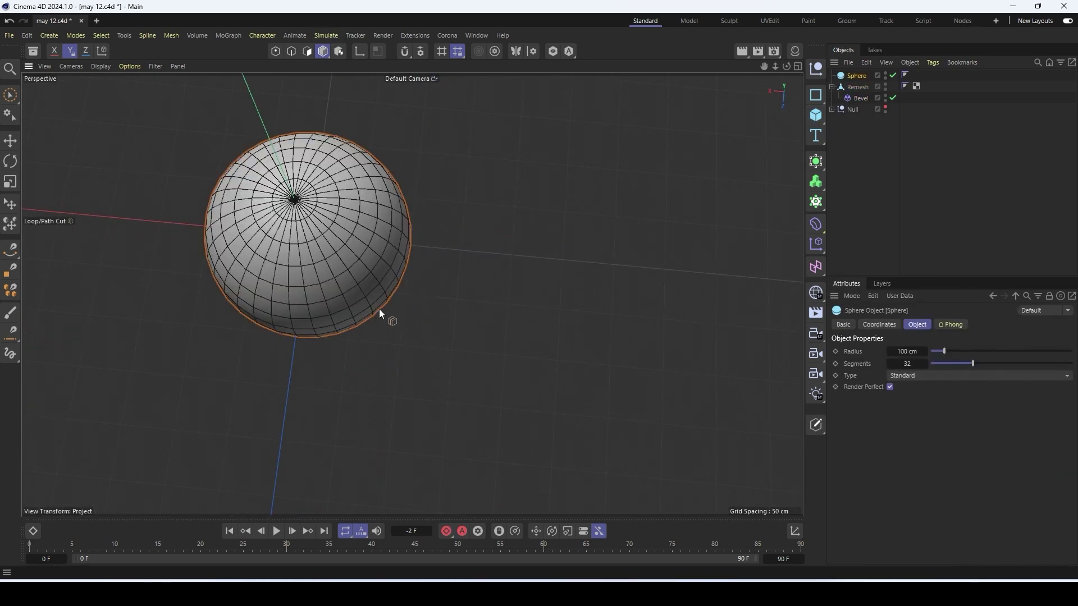
key("d")
left_click(887, 87)
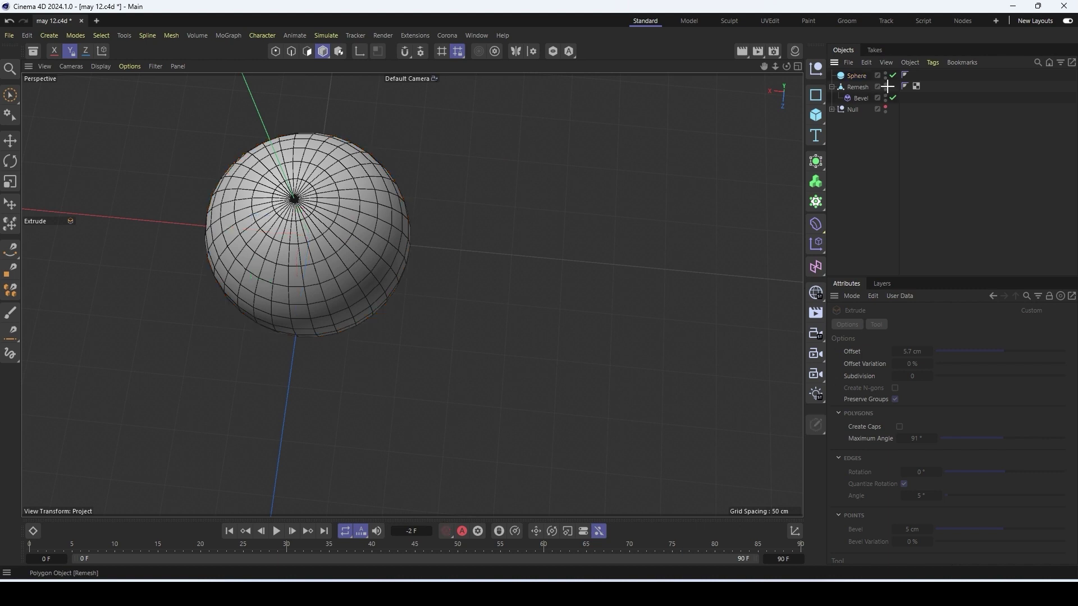
left_click_drag(280, 251, 299, 174, "alt")
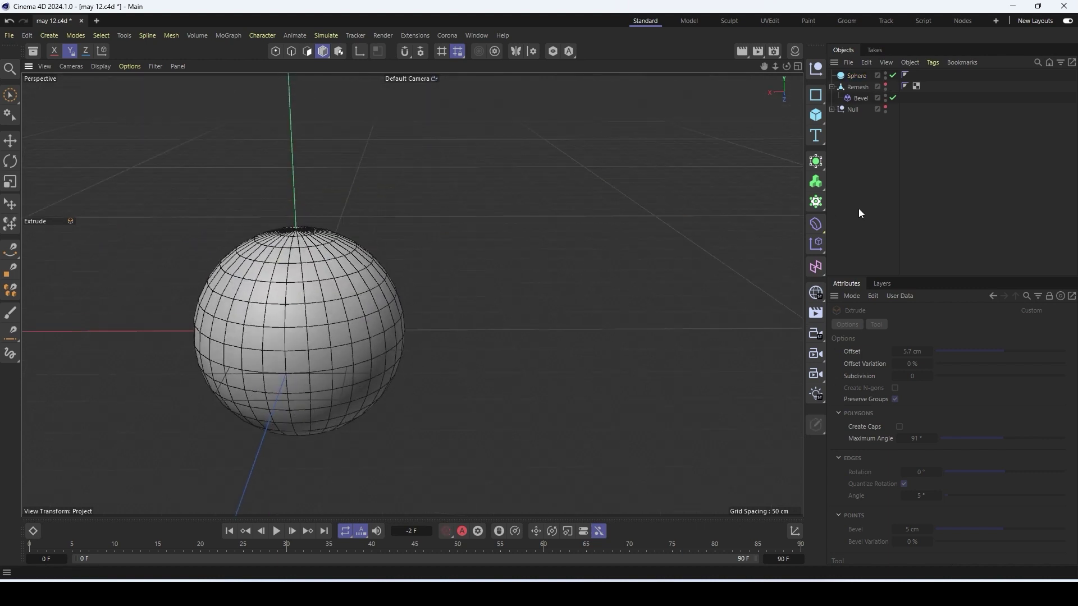
Flatten the Sphere by setting its Y scale to 0.42
left_click(848, 76)
left_click(879, 325)
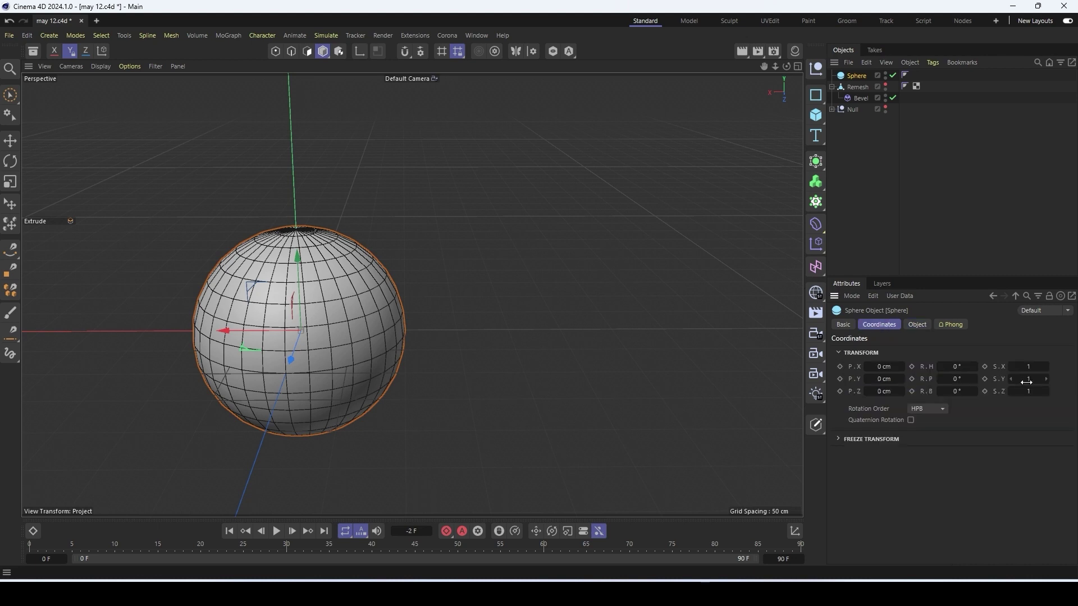
left_click_drag(1027, 382, 999, 382)
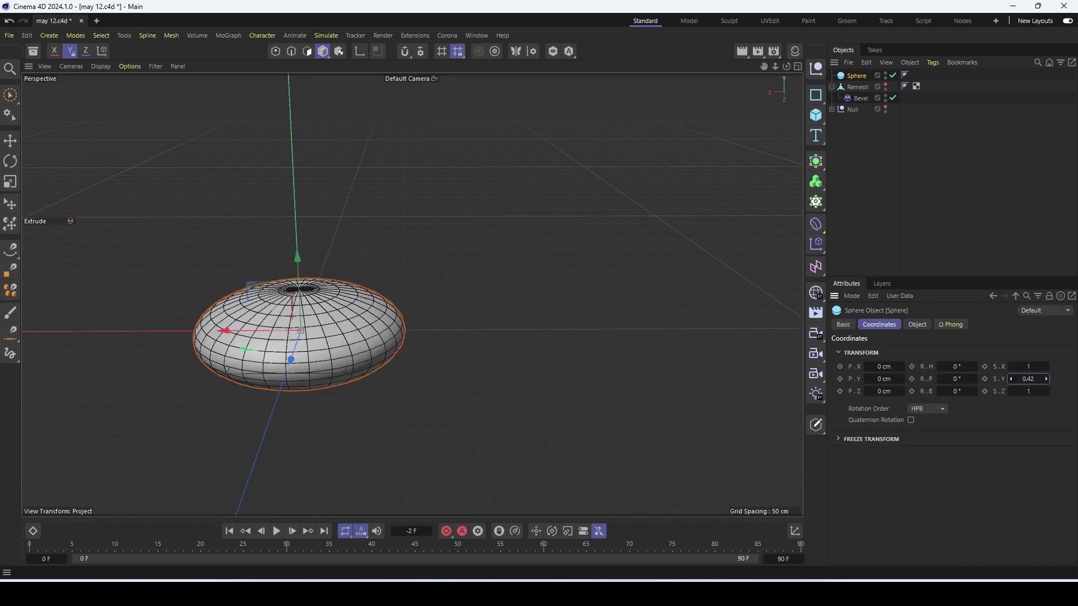
left_click_drag(615, 318, 552, 342, "alt")
Add a Cube at the sphere's centre and narrow its X size to about 16.8 cm
left_click(815, 115)
left_click_drag(382, 275, 124, 246, "alt")
key("e")
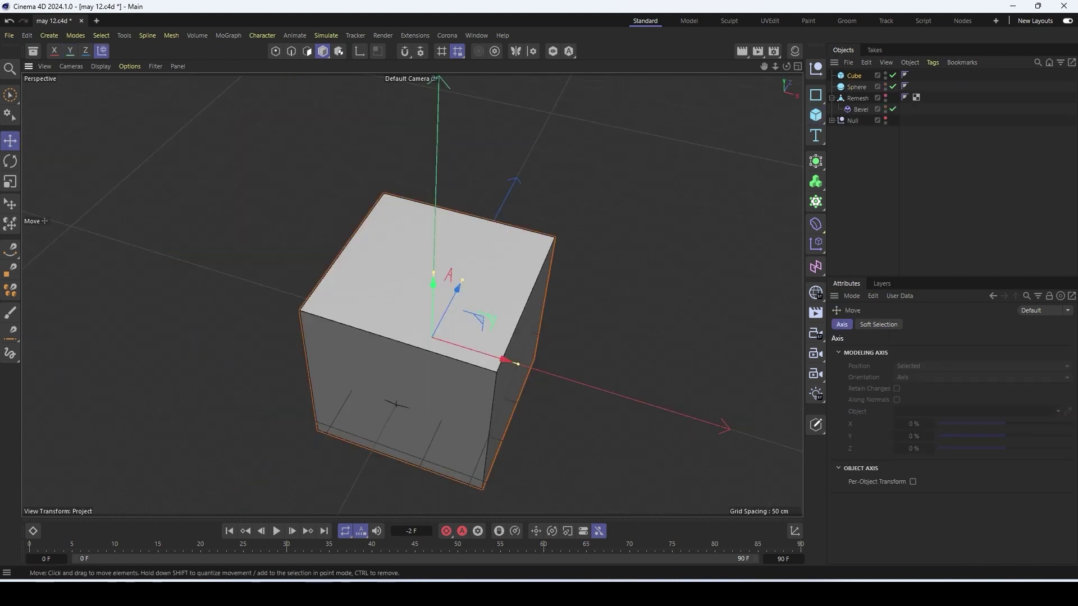
left_click(10, 249)
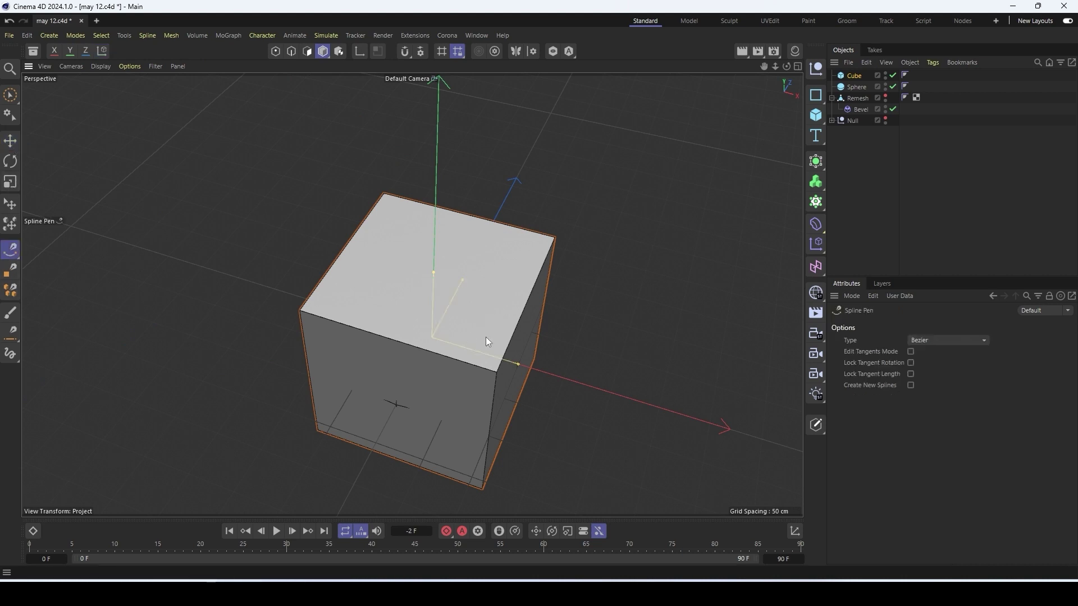
left_click(10, 141)
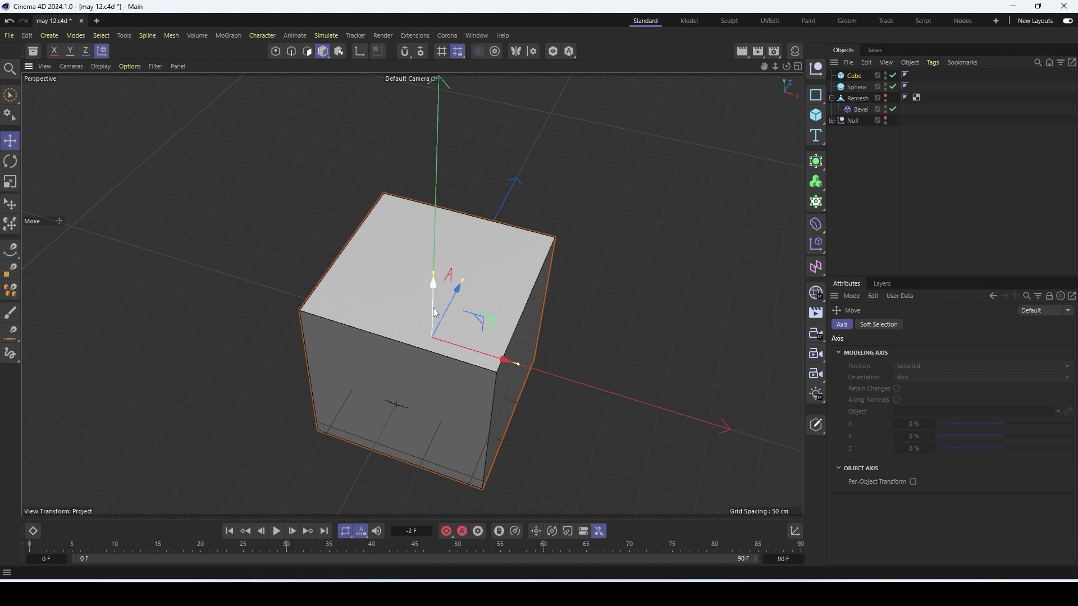
left_click_drag(521, 365, 454, 337)
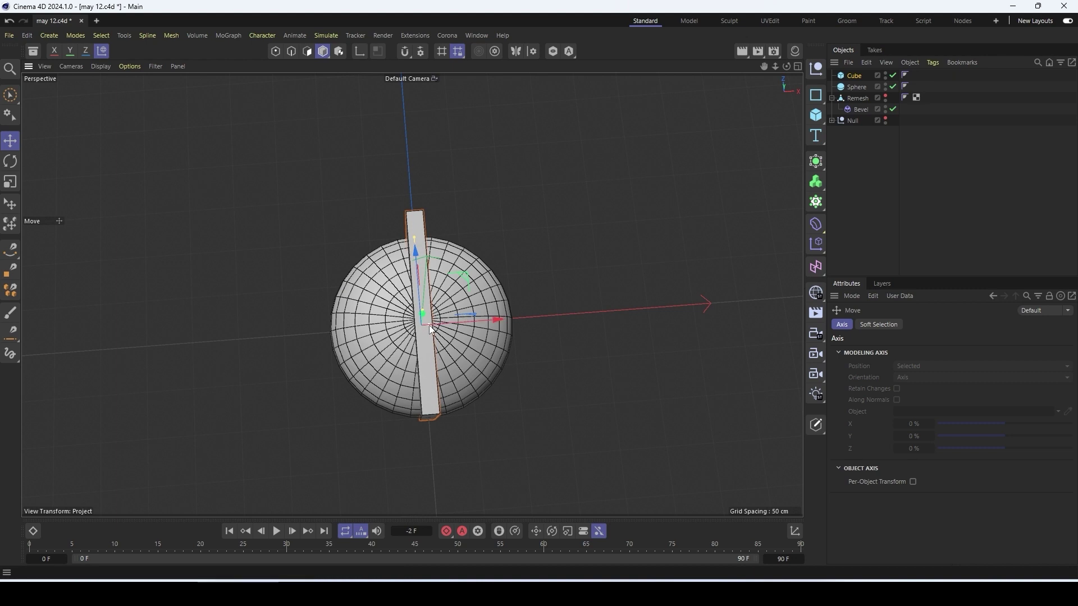
Duplicate the thin Cube by rotating a copy around the vertical axis to cross the first at a right angle
key("r")
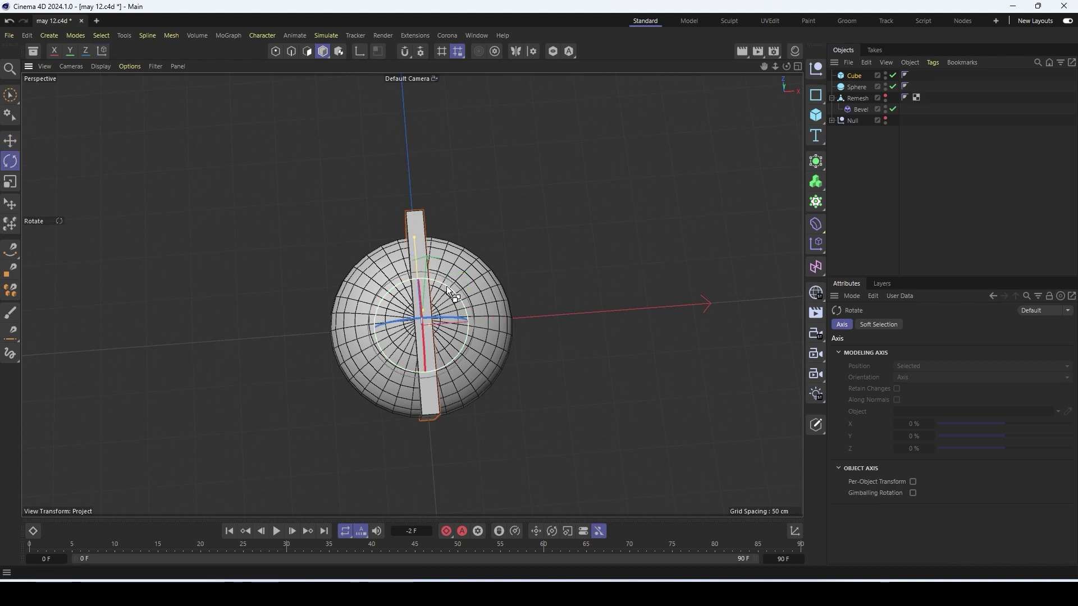
scroll(481, 300, "up", 2)
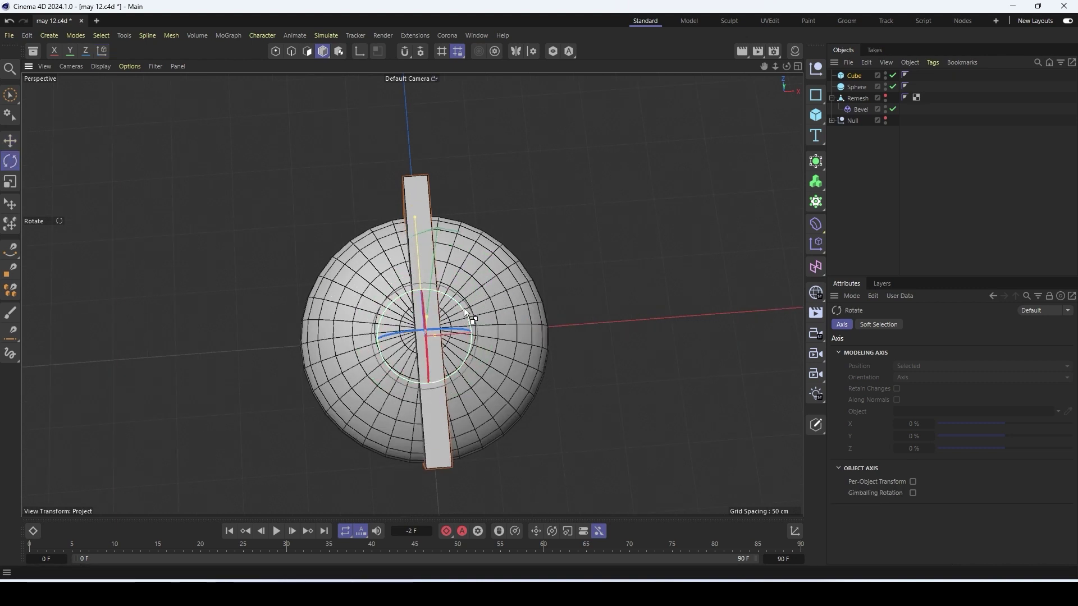
left_click_drag(461, 307, 820, 287)
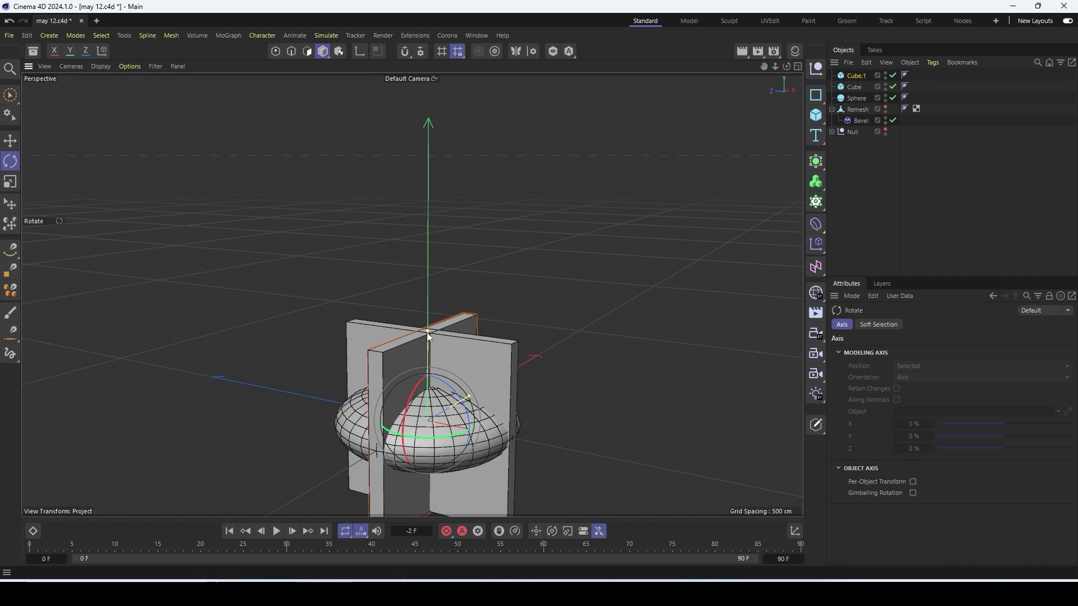
left_click_drag(427, 332, 425, 388)
key("ctrl+z")
key("ctrl+z")
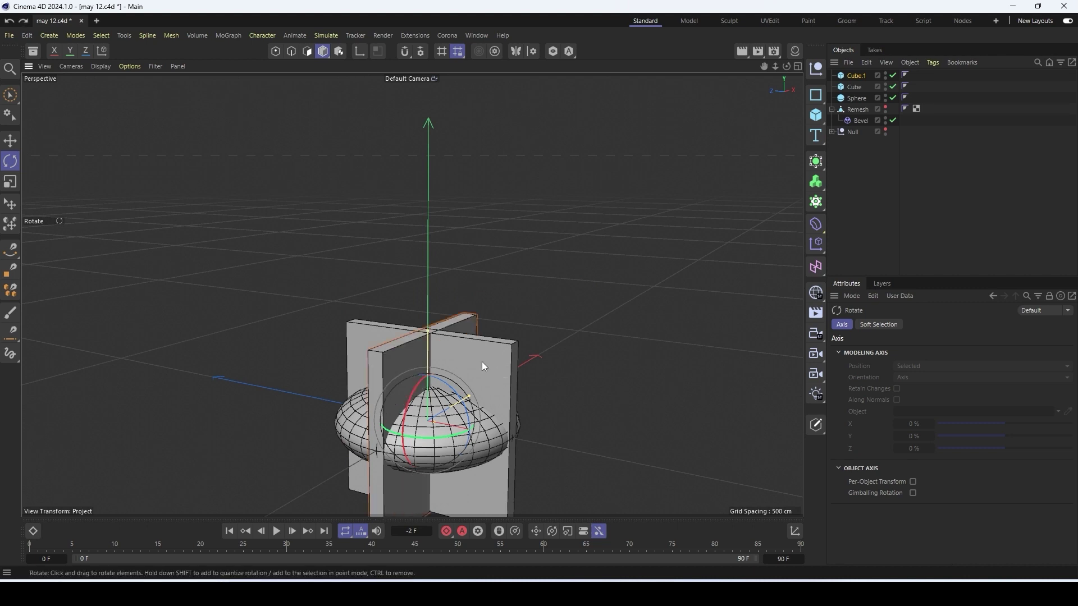
Select both crossed cubes and shrink them to about 11.8 × 45.8 × 140.8 cm, positioned in the top of the flattened sphere
left_click(919, 324)
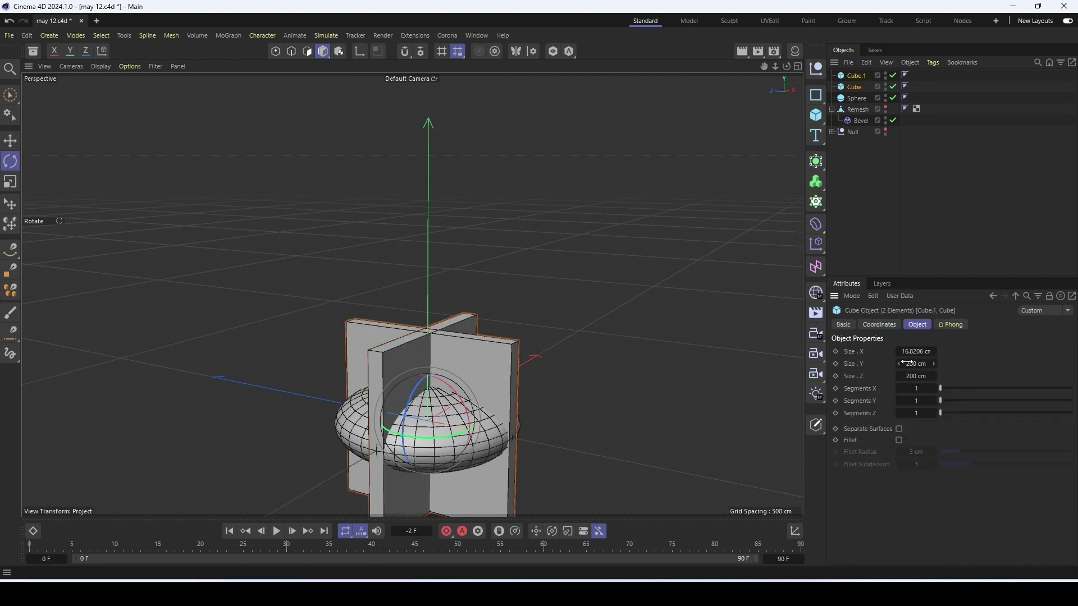
left_click(476, 340)
left_click(410, 345, "shift")
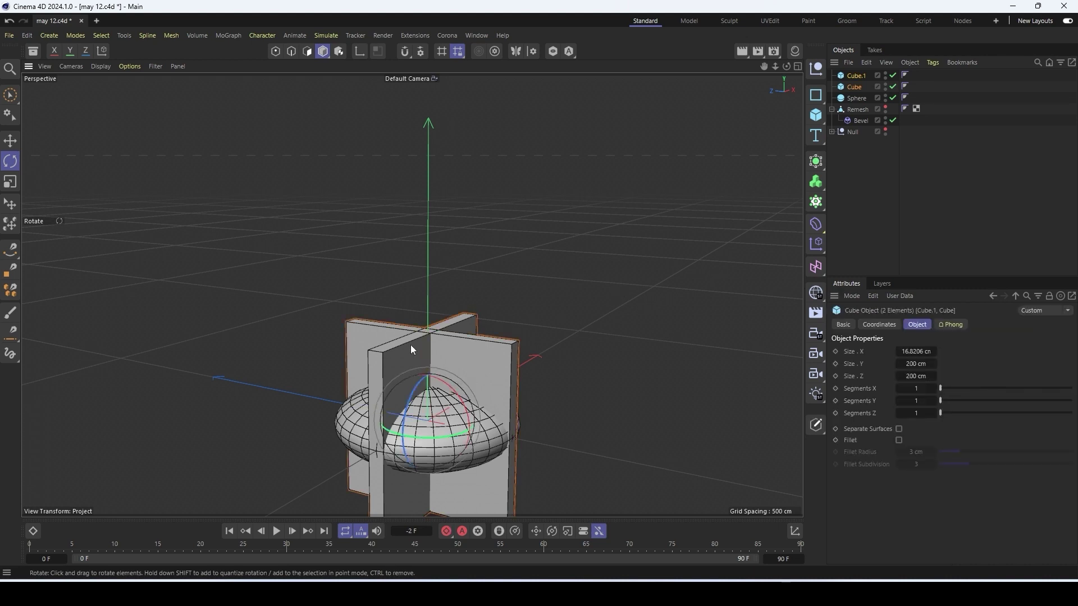
left_click_drag(920, 351, 884, 359)
key("ctrl+z")
key("e")
left_click_drag(429, 356, 695, 374)
scroll(695, 371, "down", 4)
key("t")
left_click(859, 83)
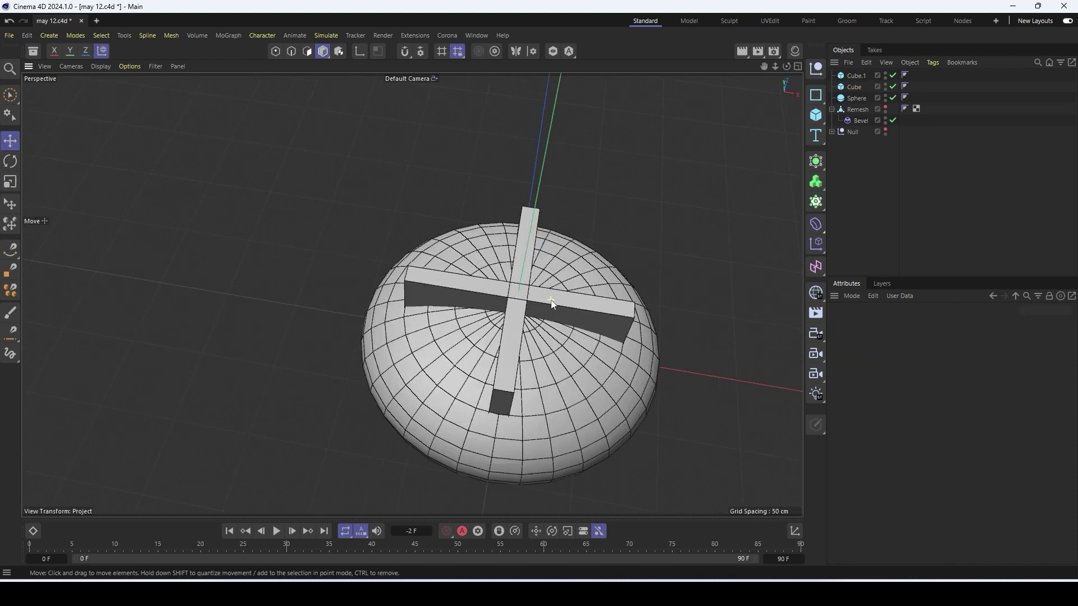
Add a Volume Builder and place both crossed cubes inside it
left_click(552, 302)
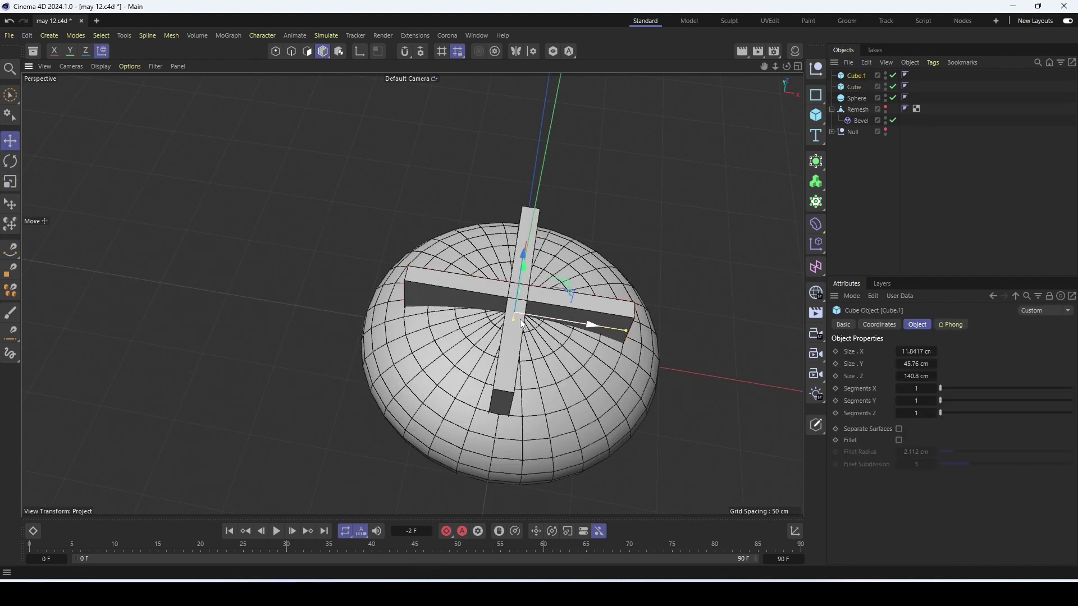
left_click(547, 326)
left_click(517, 322)
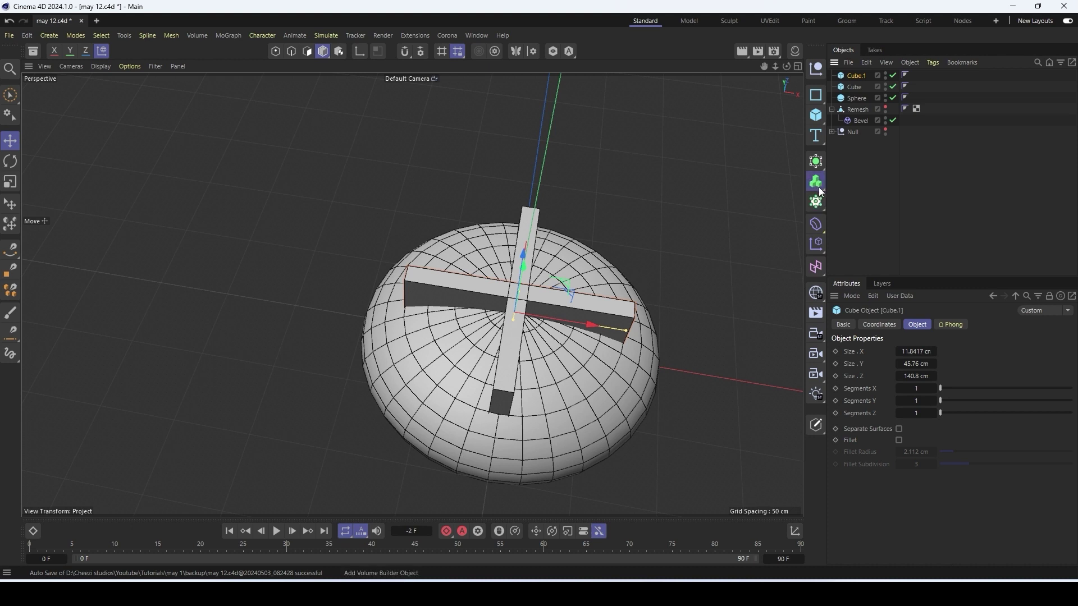
left_click_drag(820, 191, 861, 205)
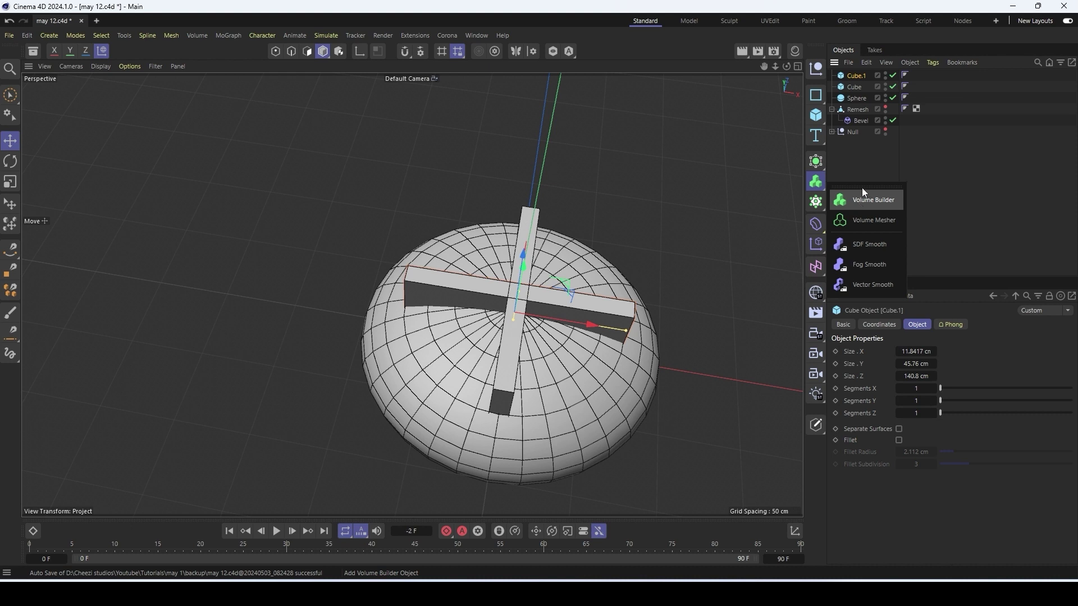
left_click_drag(819, 187, 861, 203)
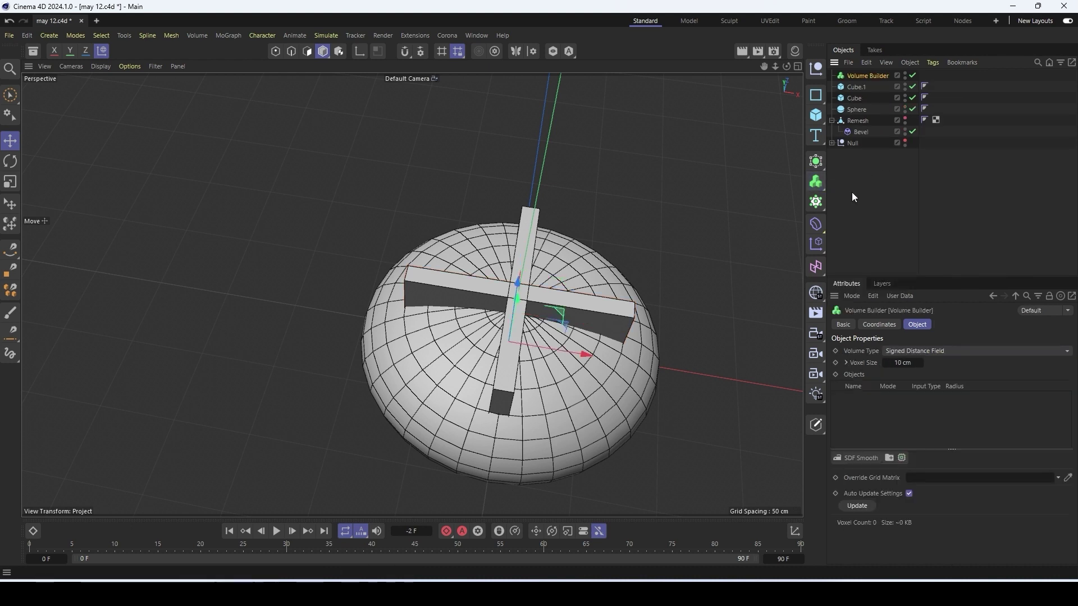
left_click(853, 107)
left_click(853, 91)
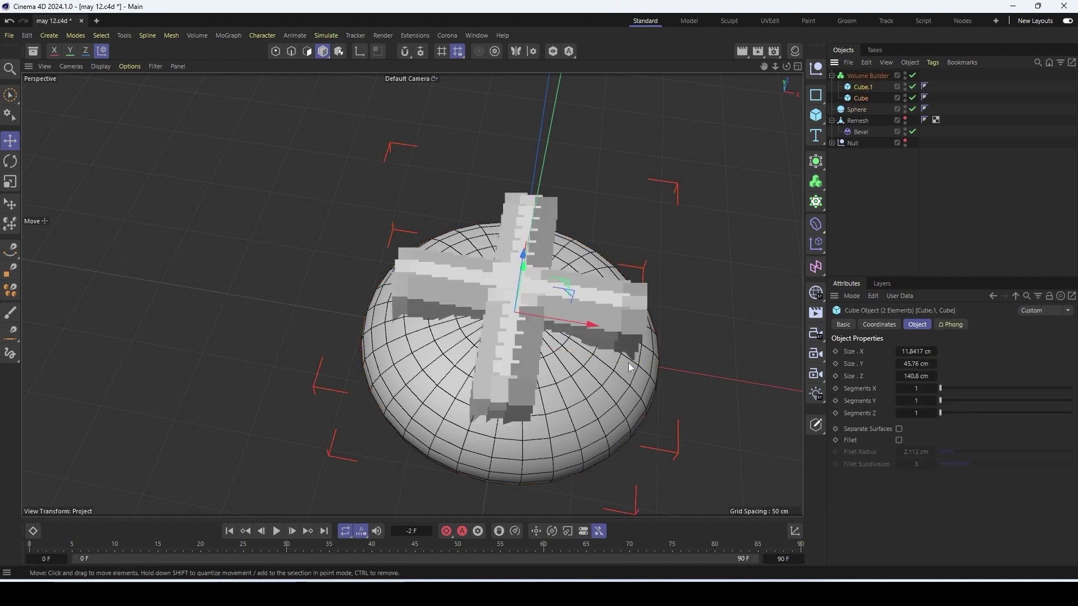
Add a Volume Mesher and place the Volume Builder inside it
left_click_drag(825, 190, 861, 217)
left_click_drag(868, 90, 867, 76)
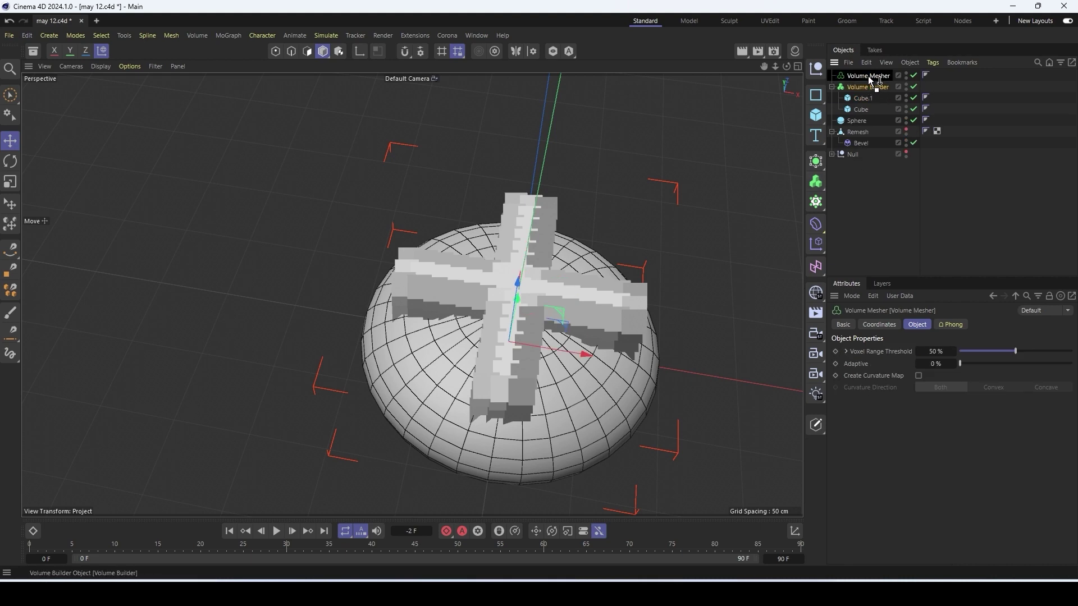
left_click_drag(506, 281, 662, 284, "alt")
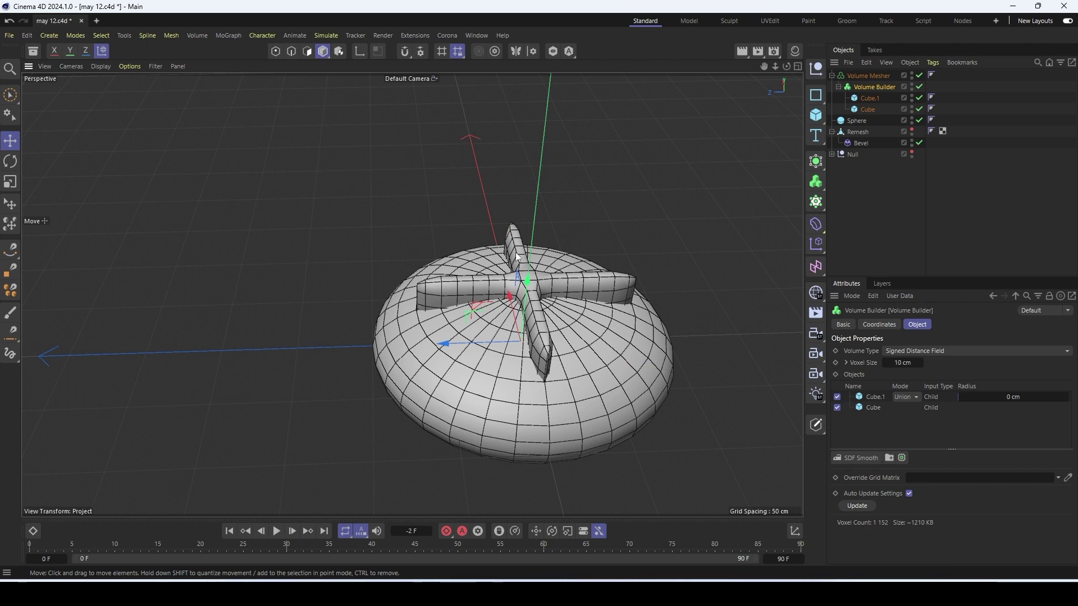
Set the Volume Builder's Voxel Size to 4 cm
right_click_drag(505, 256, 563, 268, "alt")
left_click_drag(451, 296, 651, 353, "alt")
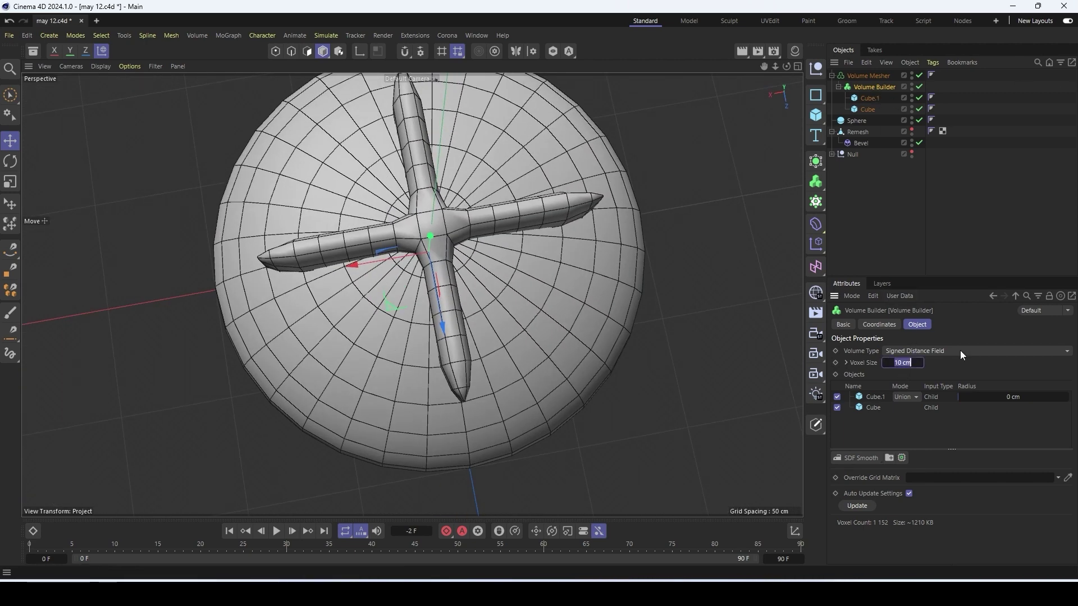
type("4")
key("Return")
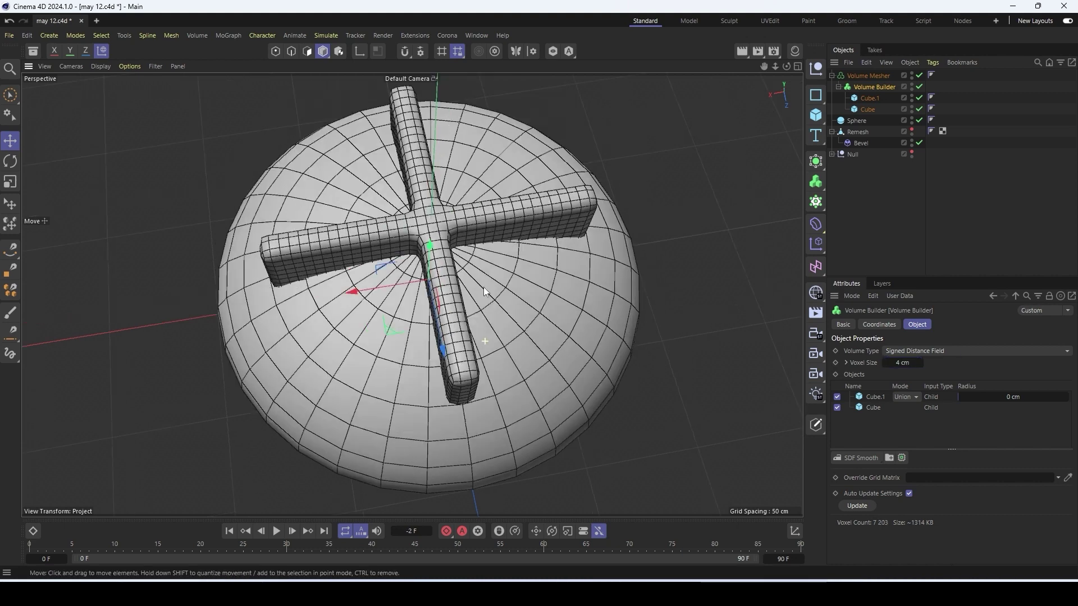
Convert the Volume Mesher holding the crossed cubes into an editable polygon mesh
left_click_drag(485, 291, 591, 227, "alt")
left_click(870, 76)
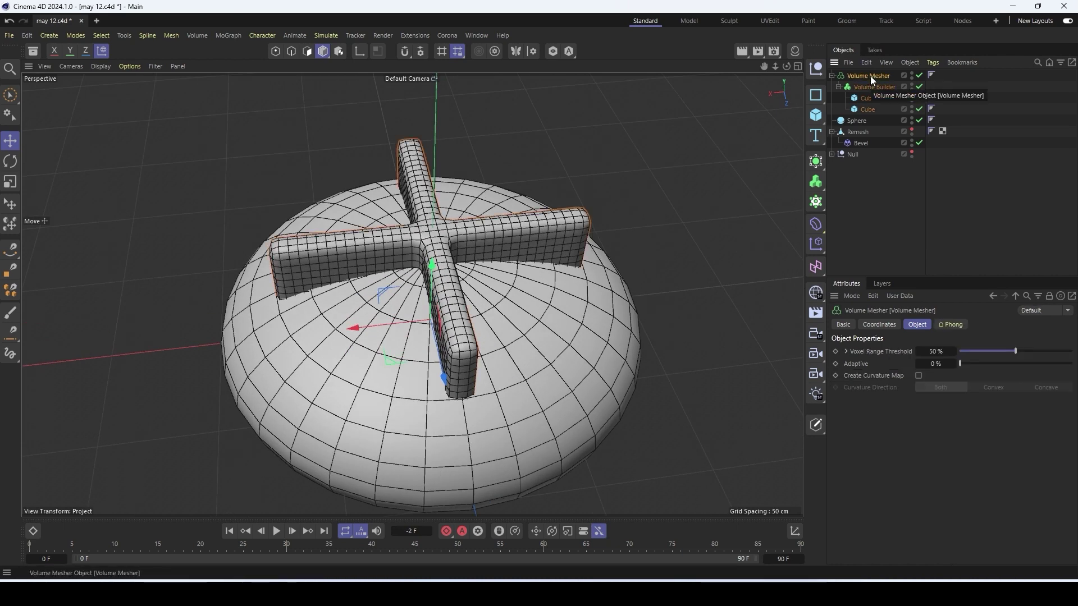
key("c")
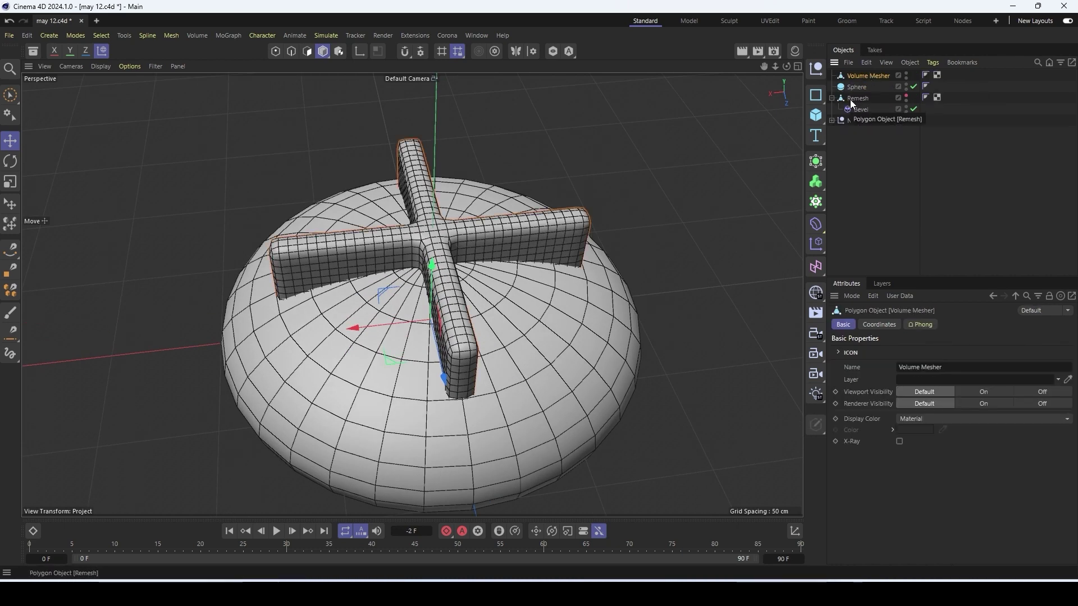
Add a Boole and place the sphere above the cross mesh inside it to subtract the cross slots
left_click(816, 162)
left_click(943, 249)
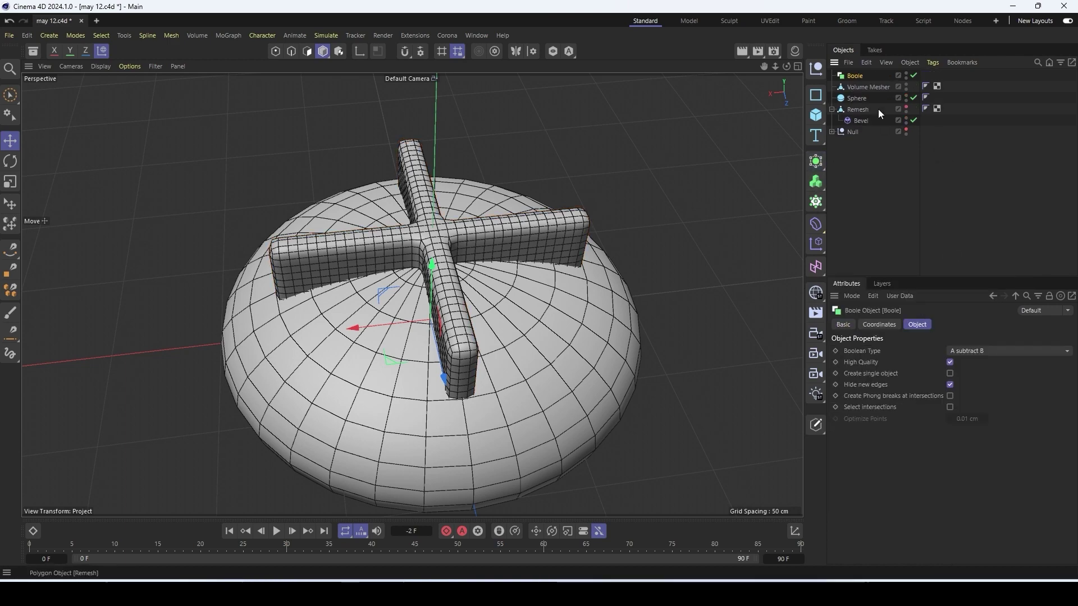
mouse_move(858, 98)
left_mouse_down()
mouse_move(855, 76)
mouse_move(864, 95)
left_mouse_up()
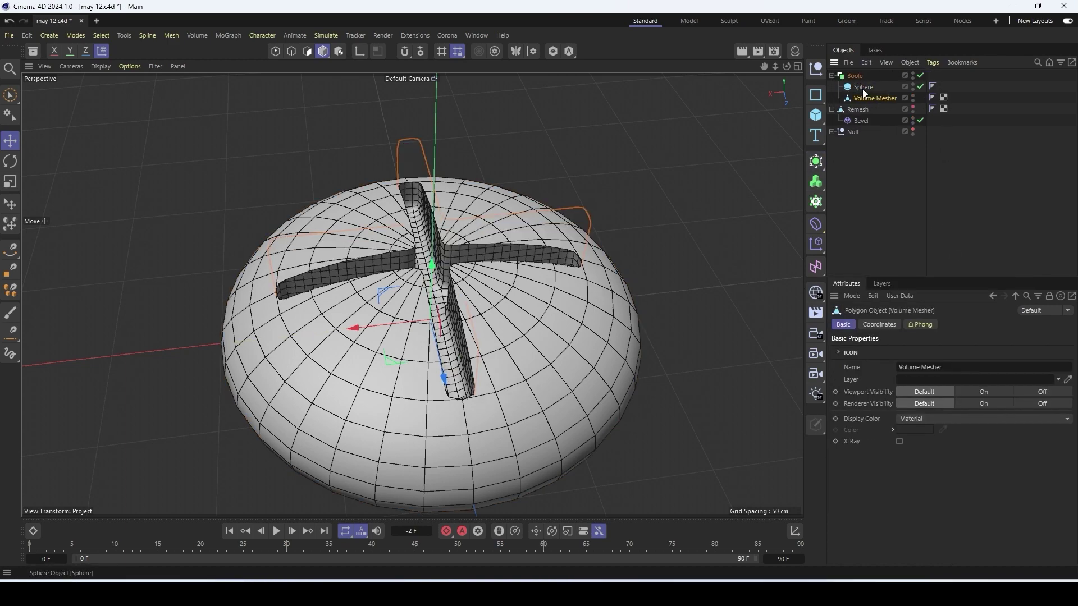
Try placing the cross mesh above the sphere inside the Boole to reverse the subtraction
left_click_drag(460, 270, 590, 365, "alt")
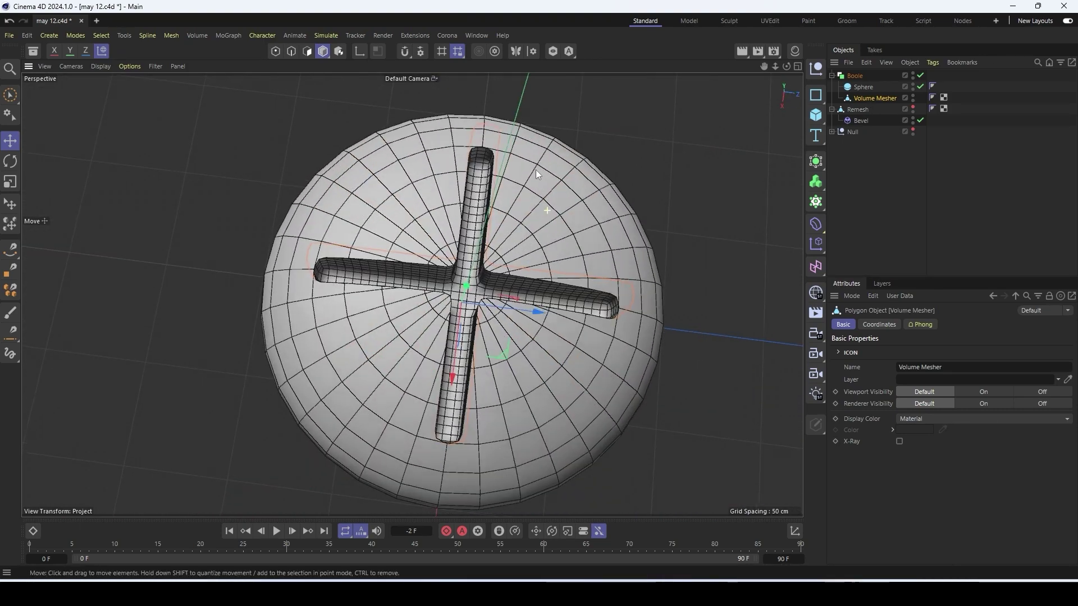
left_click_drag(534, 173, 508, 92, "alt")
left_click(858, 89)
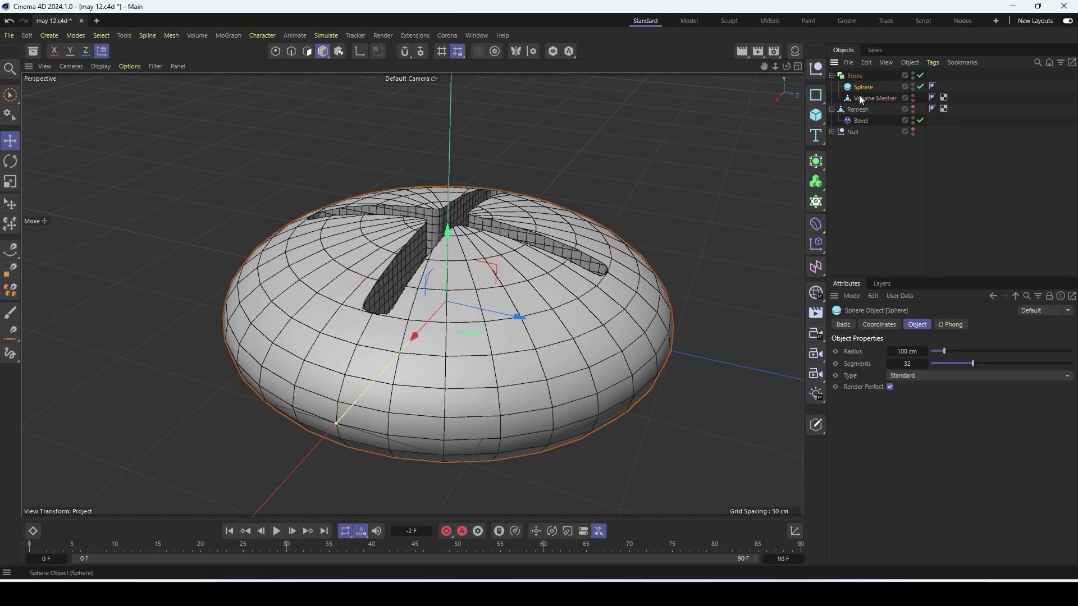
left_click_drag(867, 96, 857, 100)
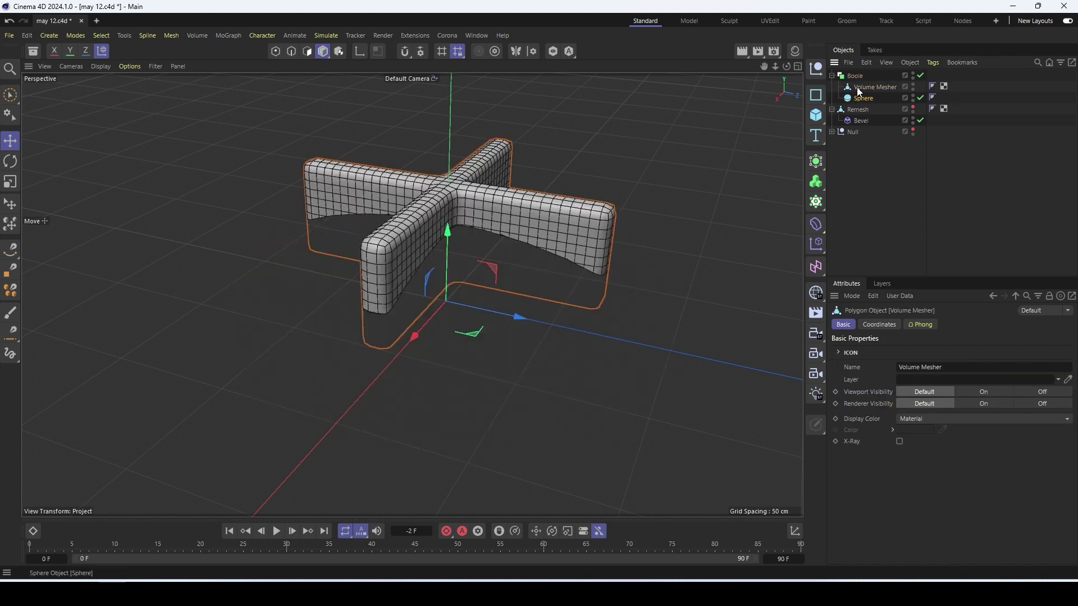
left_click(862, 87)
Make the Boole editable and merge its resulting parts into a single polygon mesh
left_click_drag(595, 212, 571, 258, "alt")
left_click(571, 257)
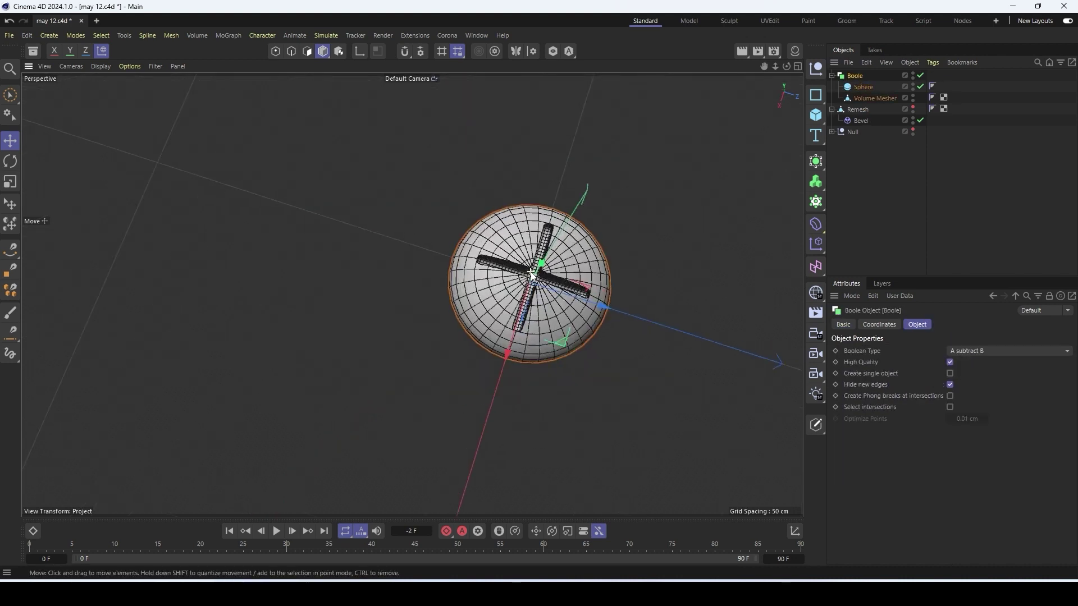
scroll(571, 258, "up", 5)
key("c")
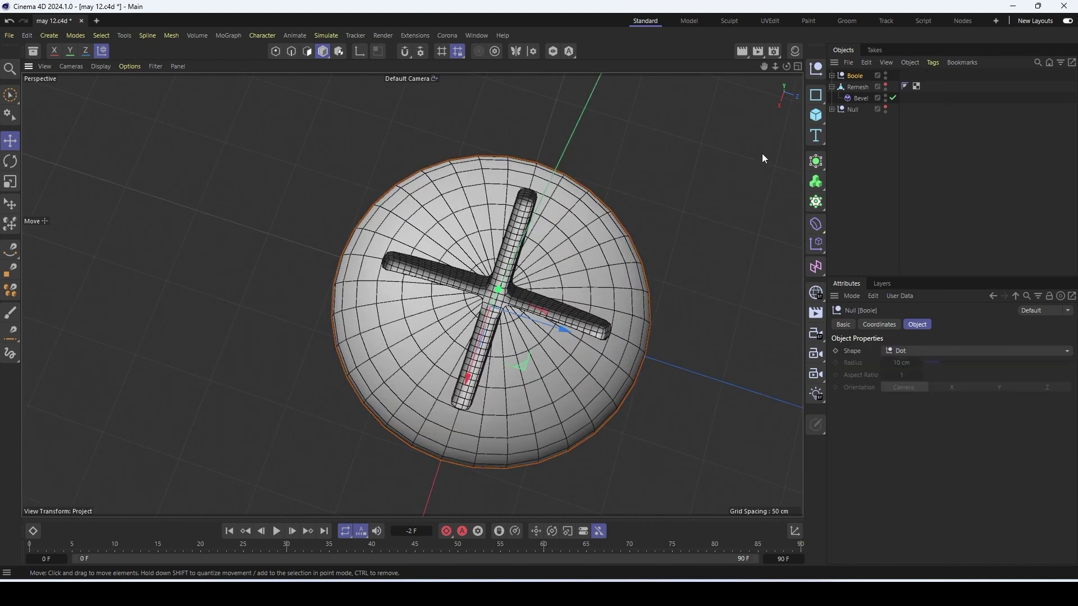
key("ctrl+z")
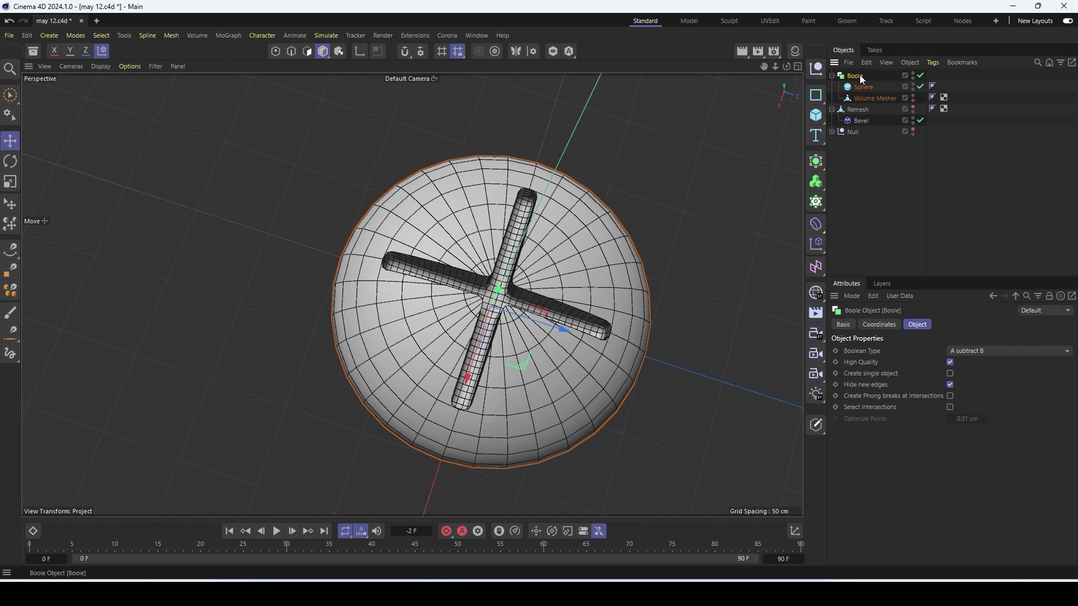
key("c")
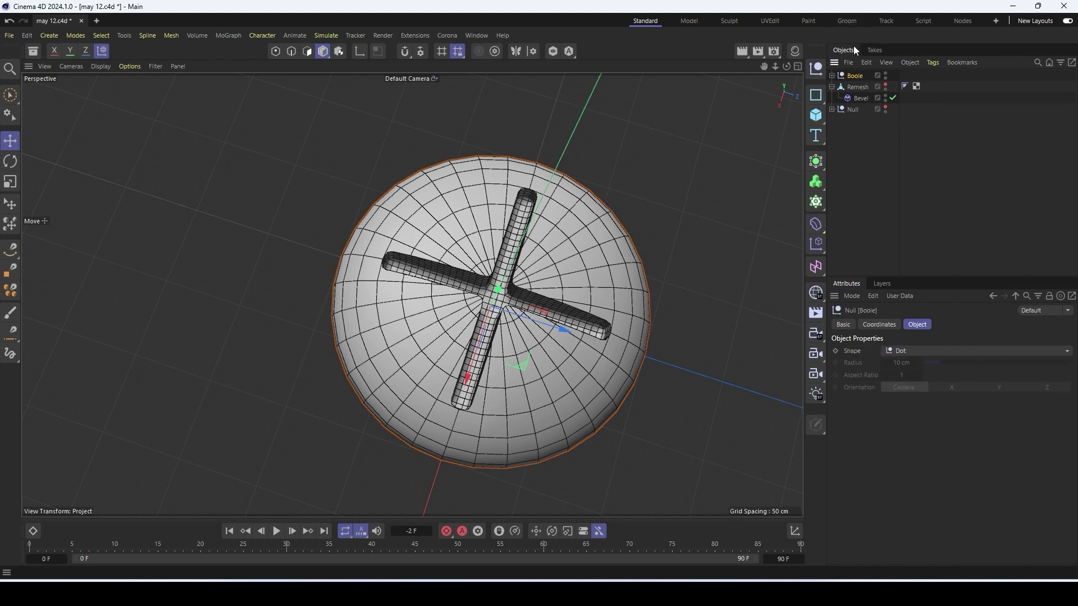
left_click(871, 77)
left_click_drag(729, 134, 547, 309, "alt")
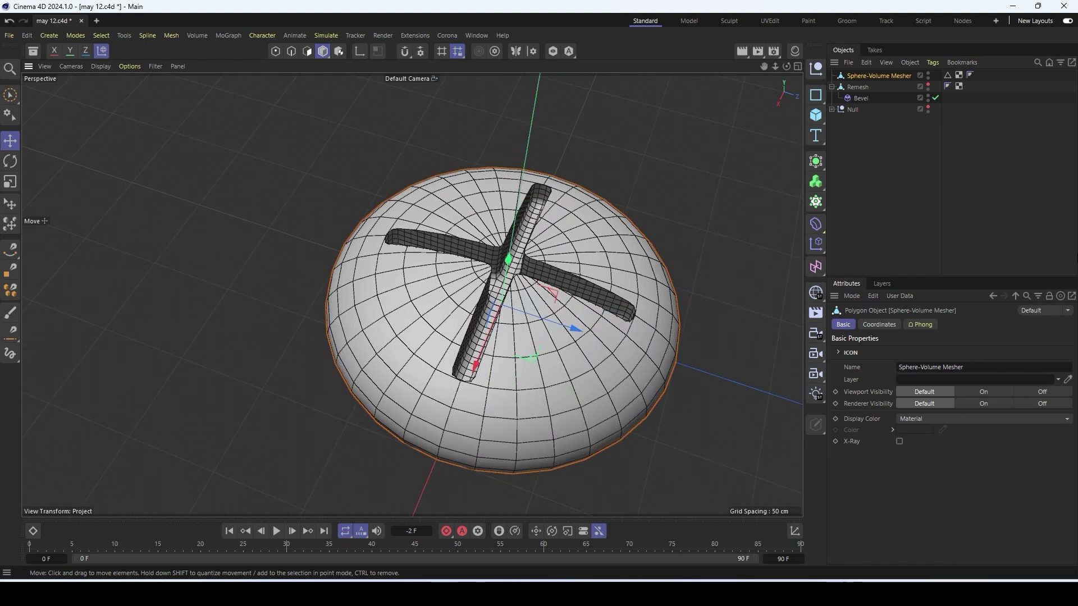
Parent a Remesh generator to the merged mesh, using Polygon Count 2000 as the target and Shading for hard edge detection
left_click(815, 181)
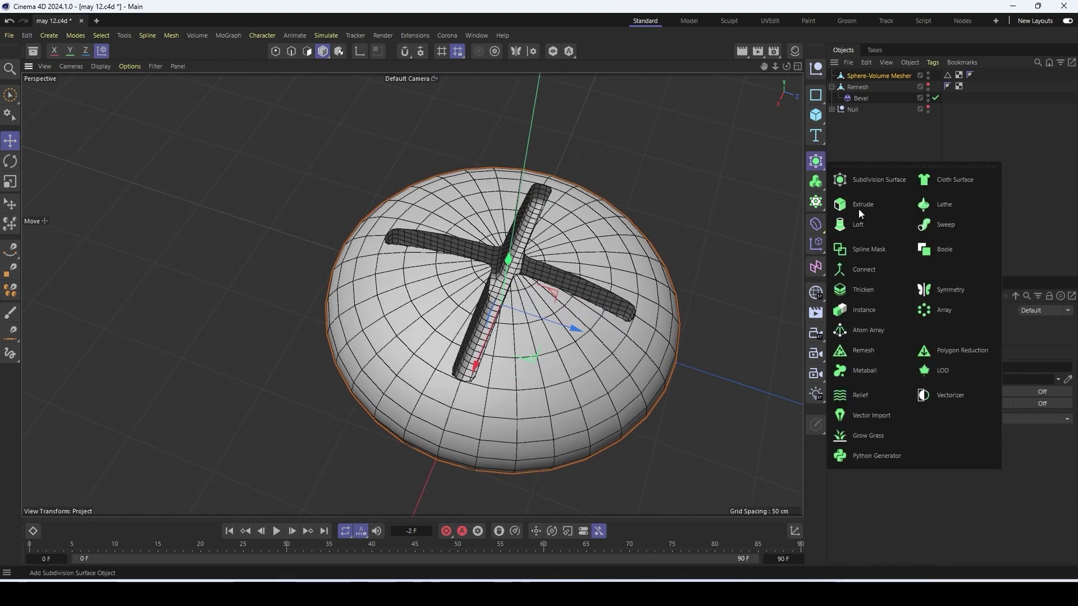
left_click(864, 349, "alt")
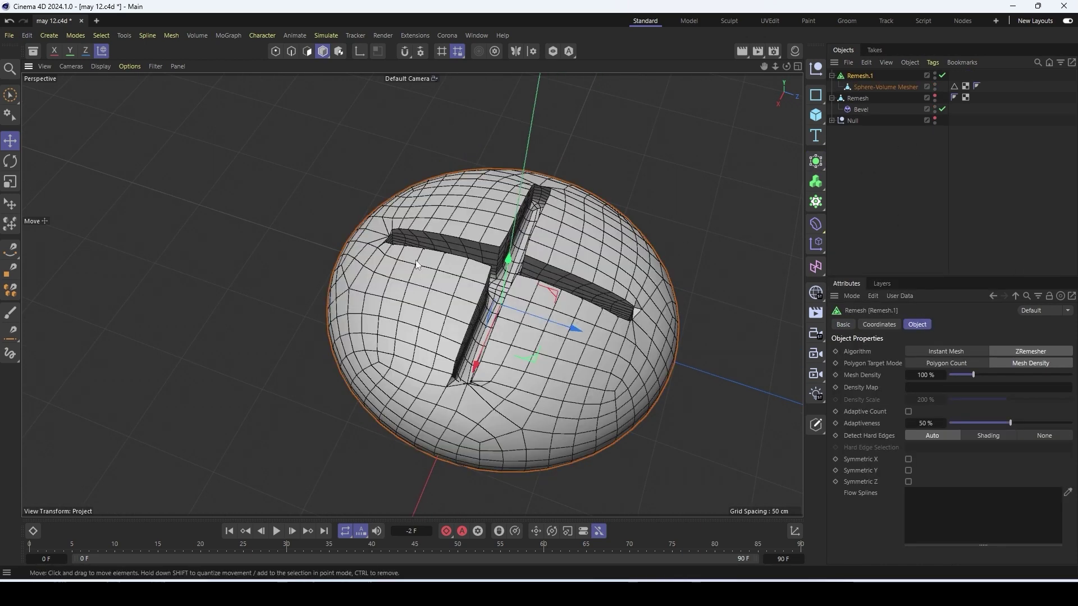
left_click_drag(449, 395, 372, 352, "alt")
scroll(457, 393, "up", 5)
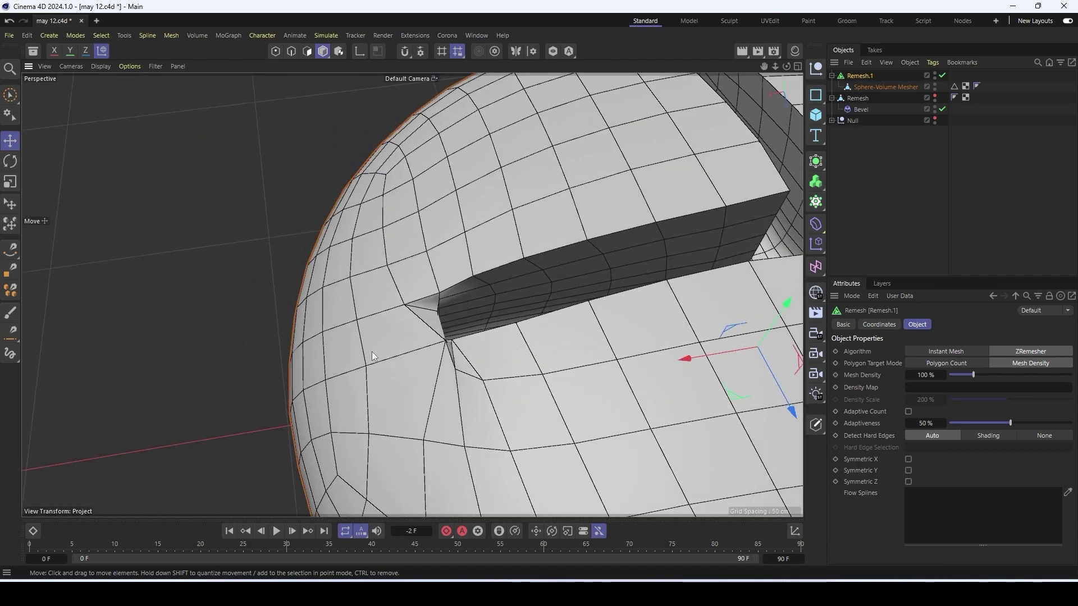
left_click(957, 363)
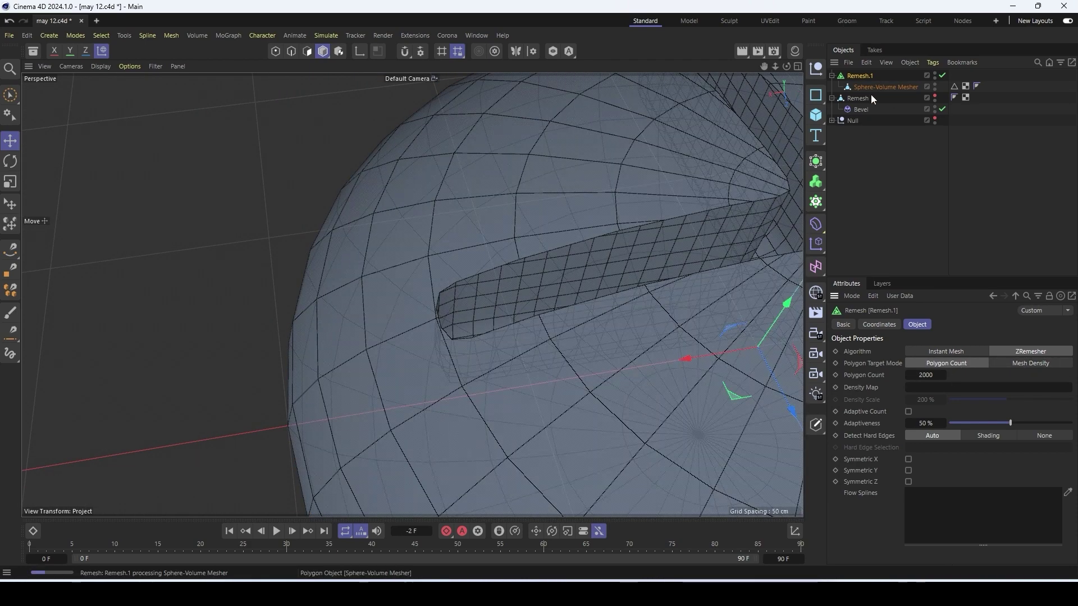
scroll(453, 276, "down", 3)
left_click_drag(455, 285, 508, 350, "alt")
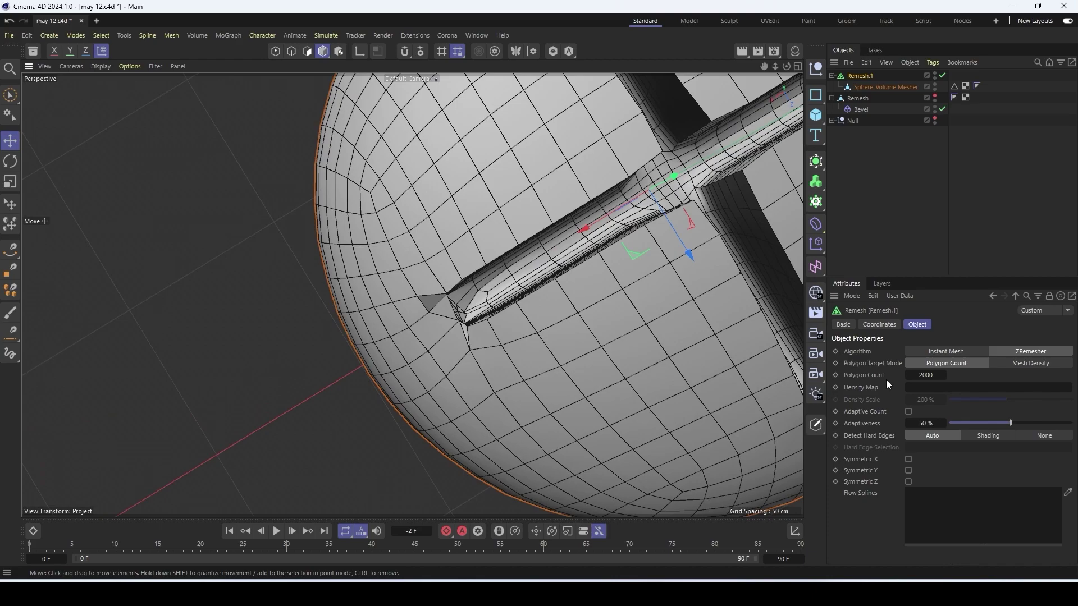
left_click(988, 436)
Make the Remesh editable, take the remeshed object out of its null and delete the empty null
left_click_drag(466, 407, 859, 72, "alt")
key("c")
left_click(831, 76)
left_click(858, 87)
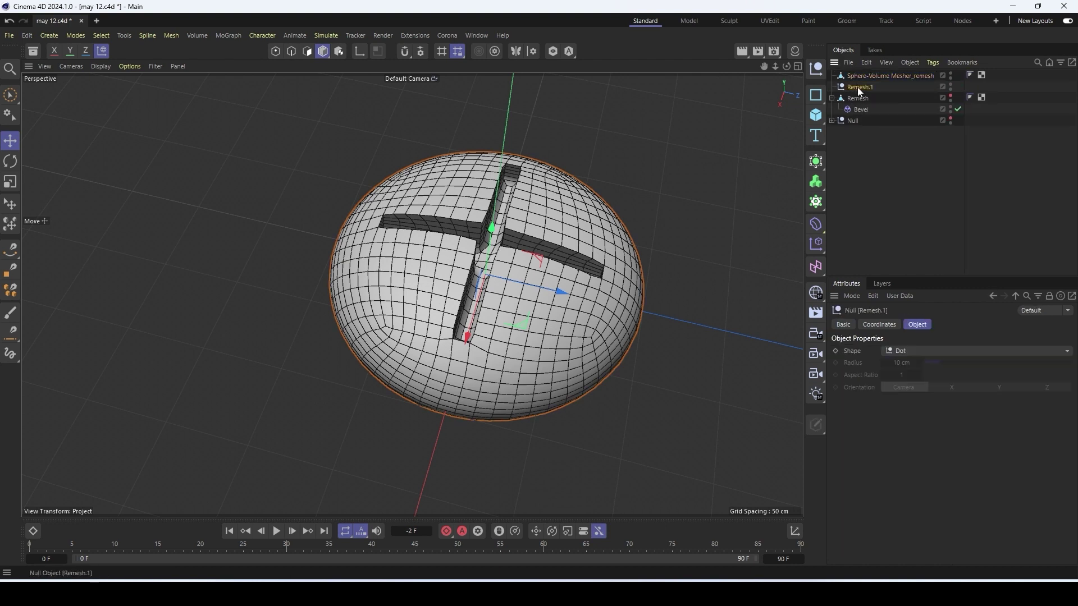
key("Delete")
Add a Bevel deformer and nest it under the remeshed screw head
left_click(885, 76)
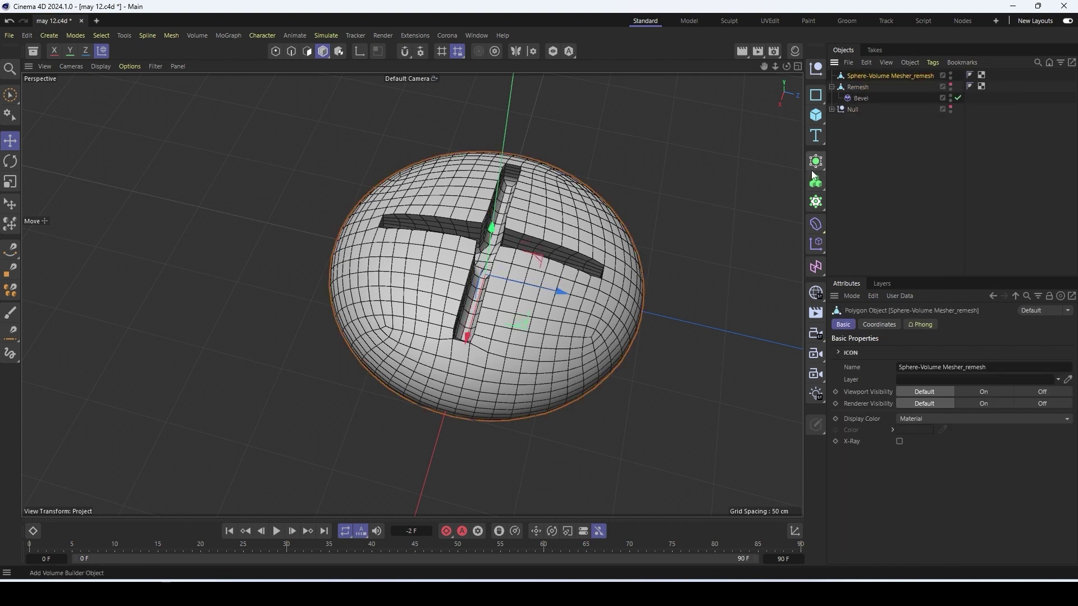
left_click(815, 178)
left_click(853, 544)
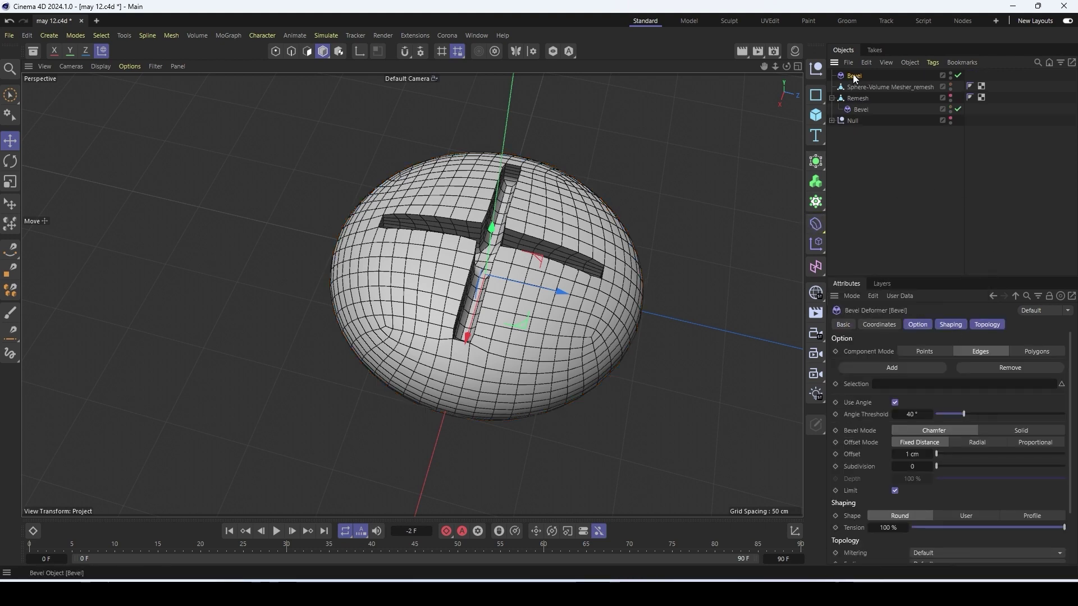
left_click_drag(856, 79, 866, 88)
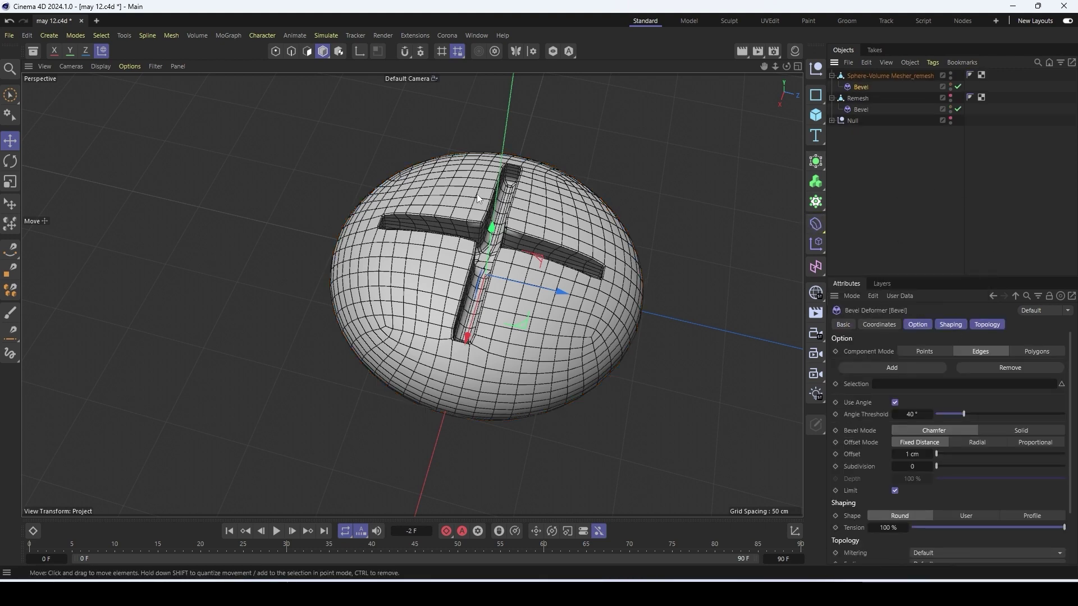
Raise the Bevel's subdivision and adjust its offset to round the cross-slot edges, leaving nothing selected
scroll(484, 206, "up", 5)
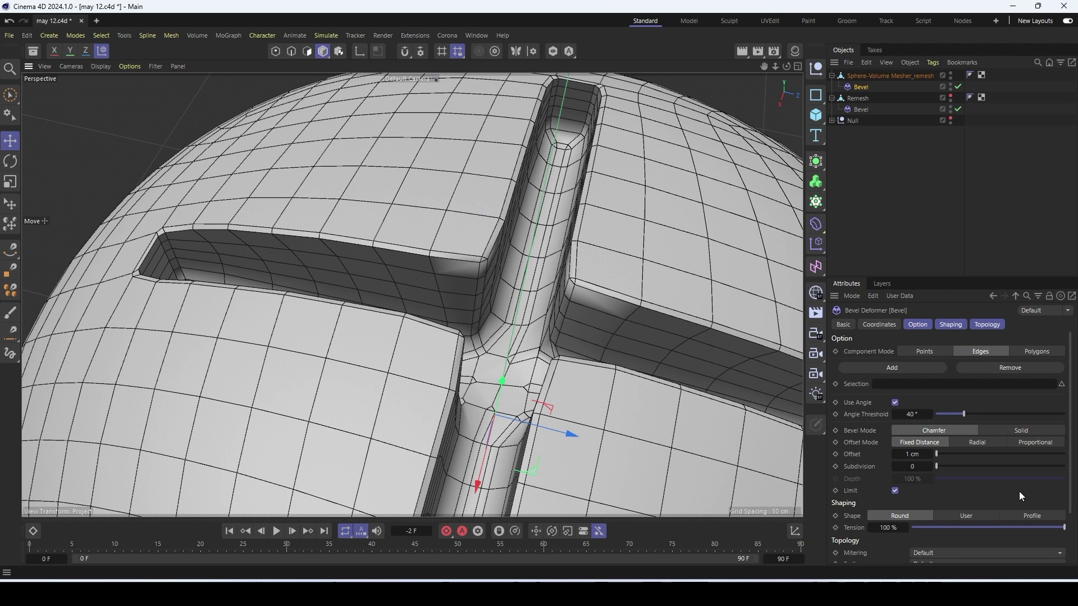
left_click(929, 467)
left_click(930, 466)
left_click_drag(929, 454, 929, 455)
scroll(604, 283, "down", 8)
left_click(604, 283)
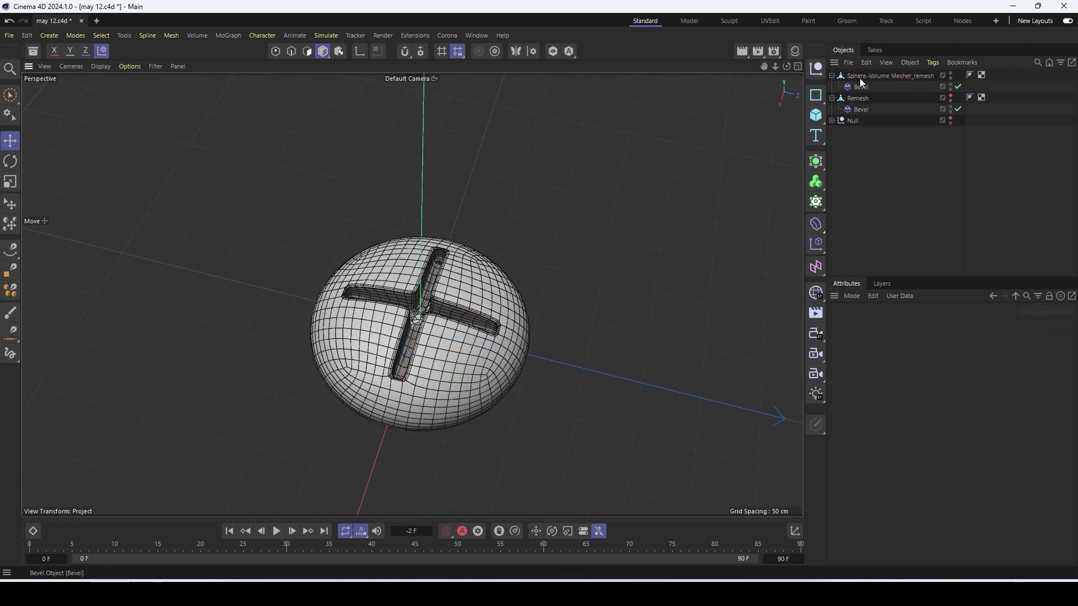
Collapse both screw hierarchies and rename the cross-slot mesh as star screw
left_click(860, 77)
left_click(832, 76)
left_click(832, 87)
double_click(856, 76)
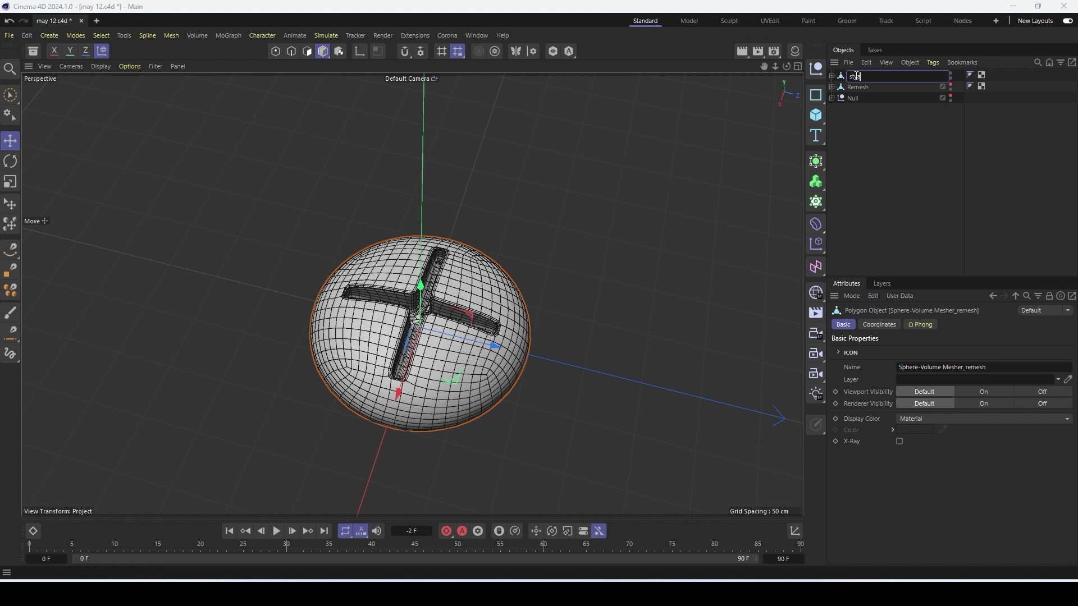
type("star screw")
left_click(886, 88)
Rename the Remesh object as flat head screw
double_click(858, 87)
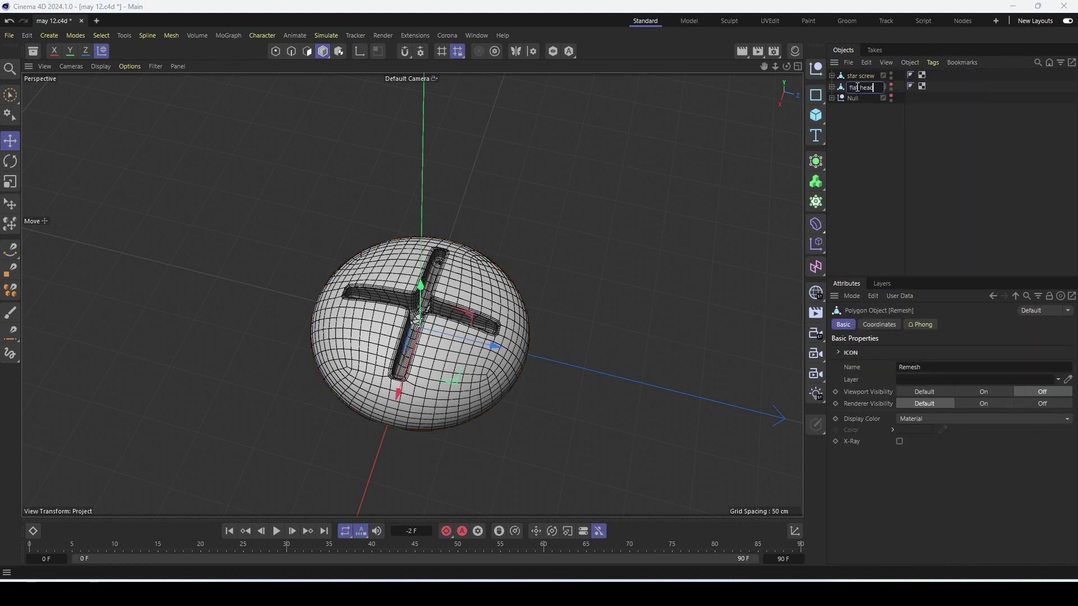
type("flat head screw")
key("Return")
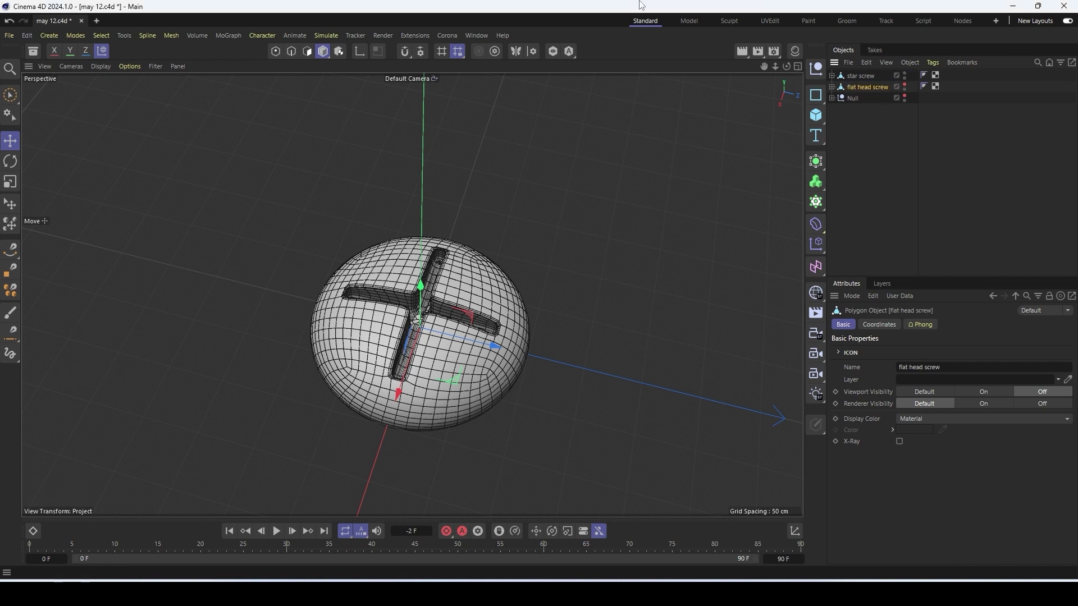
Hide the star screw in the viewport
left_click(661, 213)
left_click(900, 76)
double_click(904, 73)
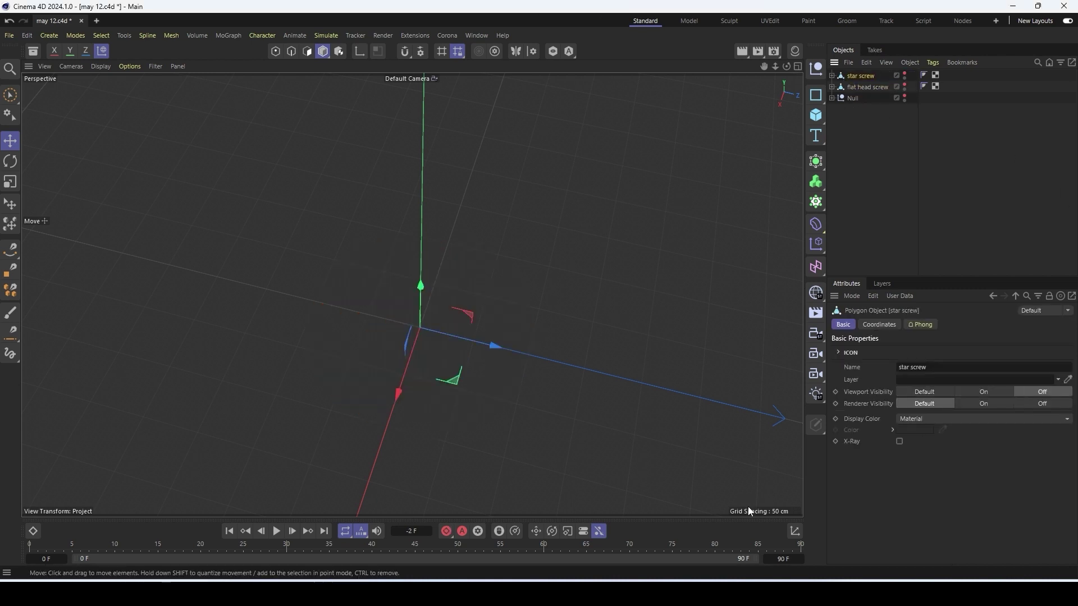
Switch to the photo viewer and examine the guitar's bridge and its screws in DSC_0371.JPG
left_click(539, 593)
scroll(501, 453, "down", 3)
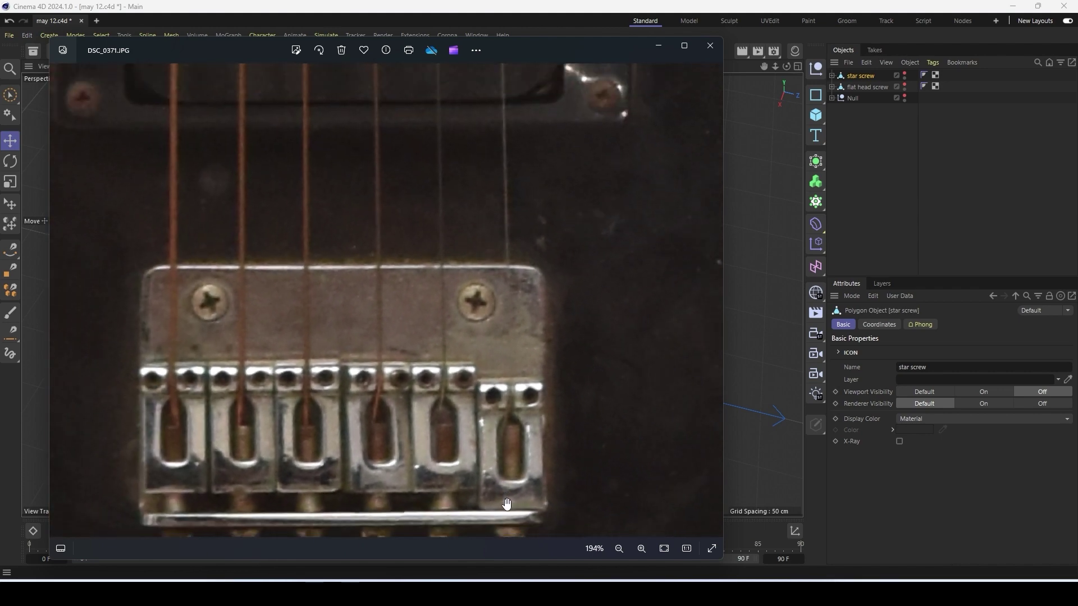
scroll(508, 494, "up", 2)
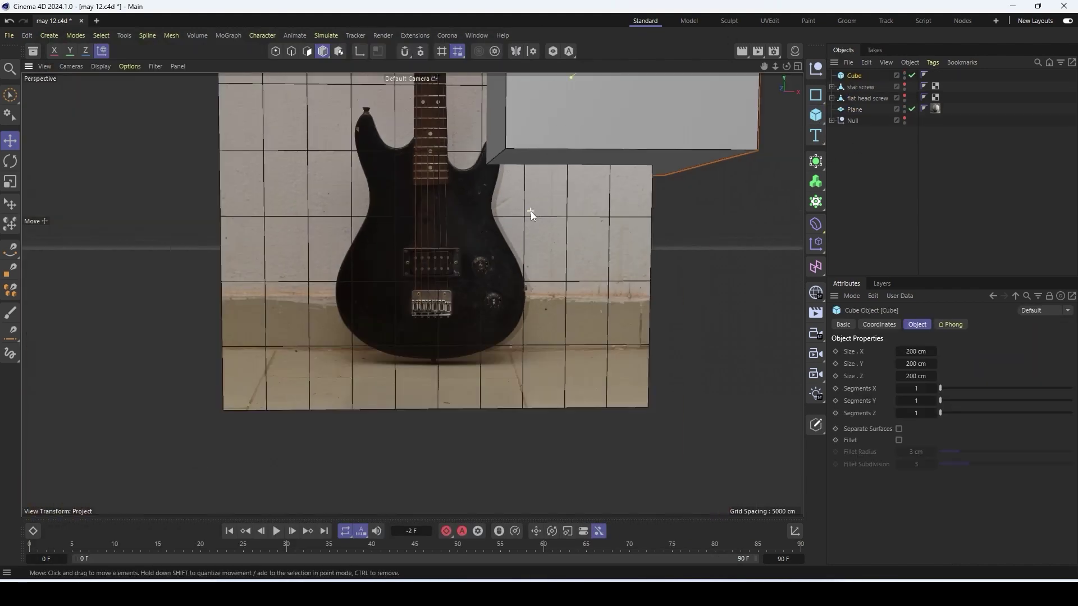
In the front view, move the cube over the guitar body and scale it uniformly to about 56.2 cm
left_click_drag(530, 217, 565, 245, "alt")
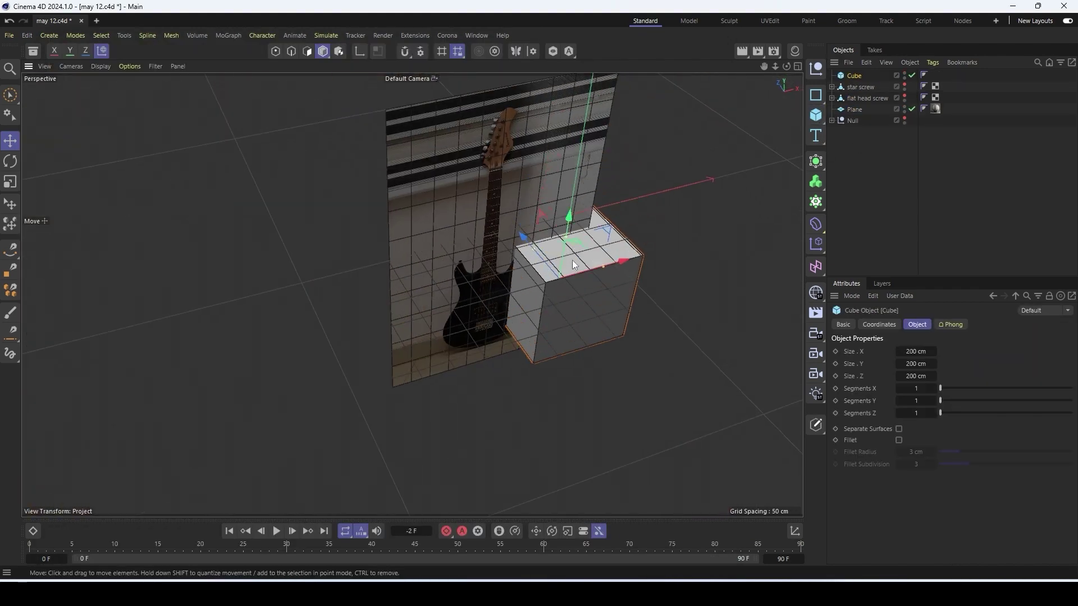
middle_click(600, 297)
middle_click(646, 355)
left_click_drag(731, 280, 579, 279)
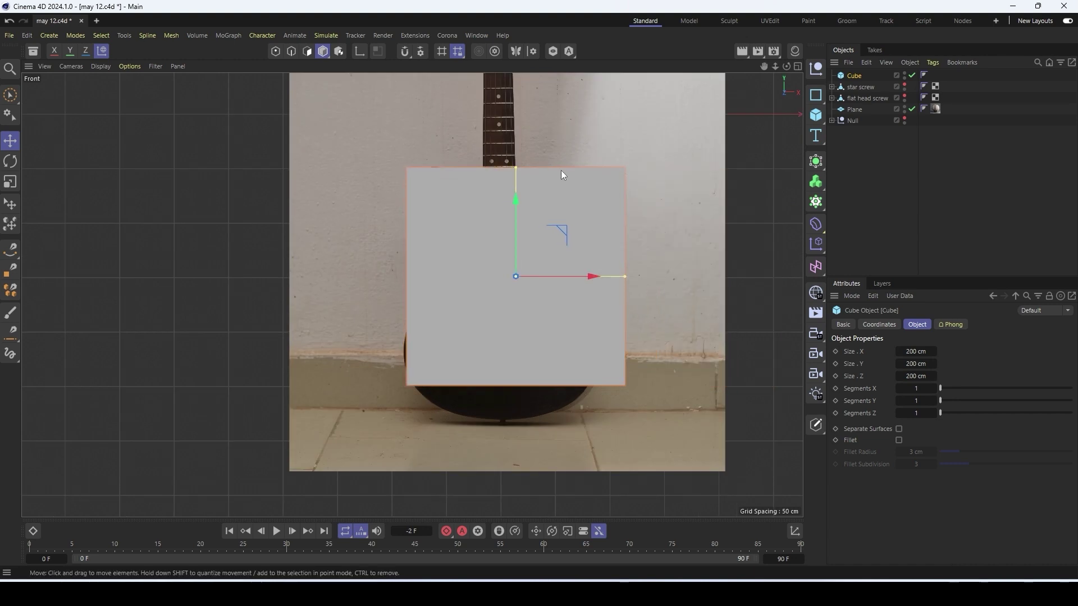
key("t")
left_click_drag(651, 160, 550, 159)
Make the cube see-through with X-Ray and move it down over the guitar's bridge
left_click(873, 75)
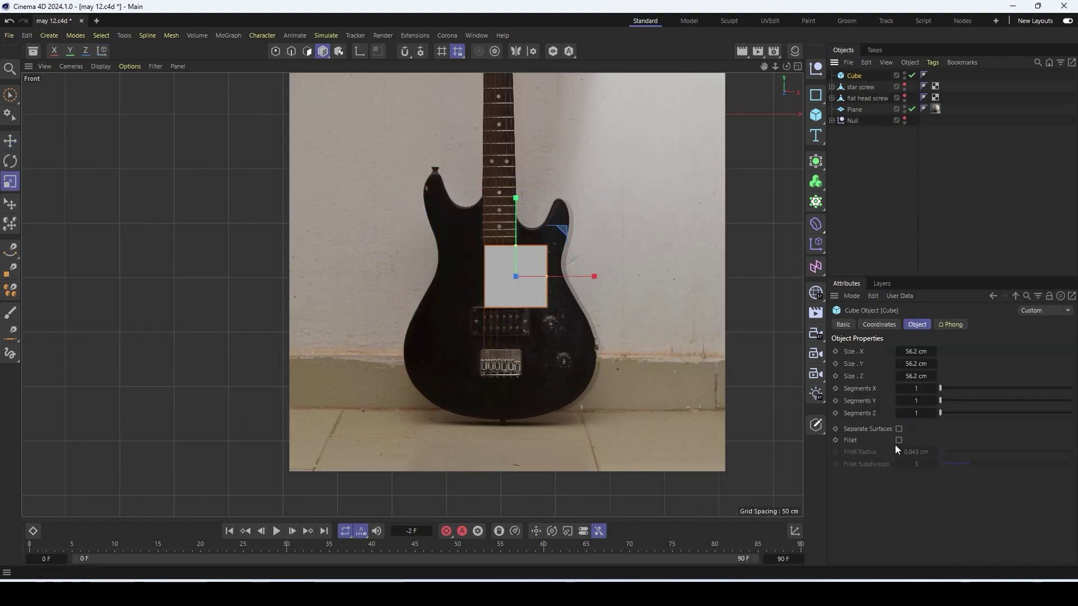
left_click(897, 323)
key("e")
scroll(507, 251, "up", 5)
scroll(511, 180, "down", 3)
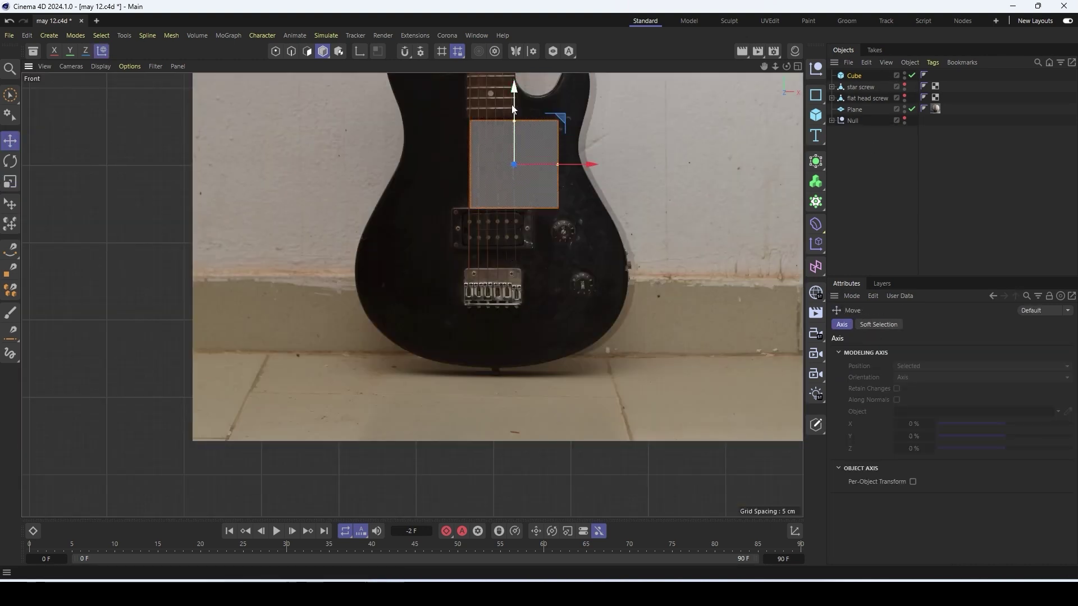
left_click_drag(514, 109, 514, 250)
Align the cube with the bridge in the photo and shrink its height and width to match the bridge's outline
scroll(538, 301, "up", 4)
left_click_drag(393, 302, 392, 258)
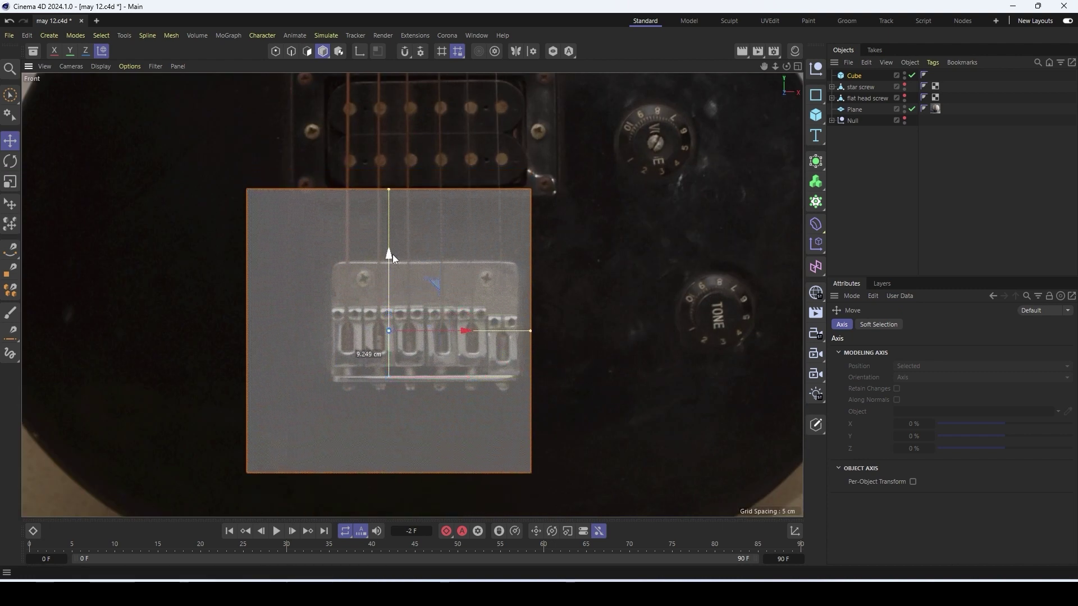
left_click_drag(439, 331, 466, 331)
left_click_drag(416, 189, 419, 243)
left_click_drag(559, 326, 521, 328)
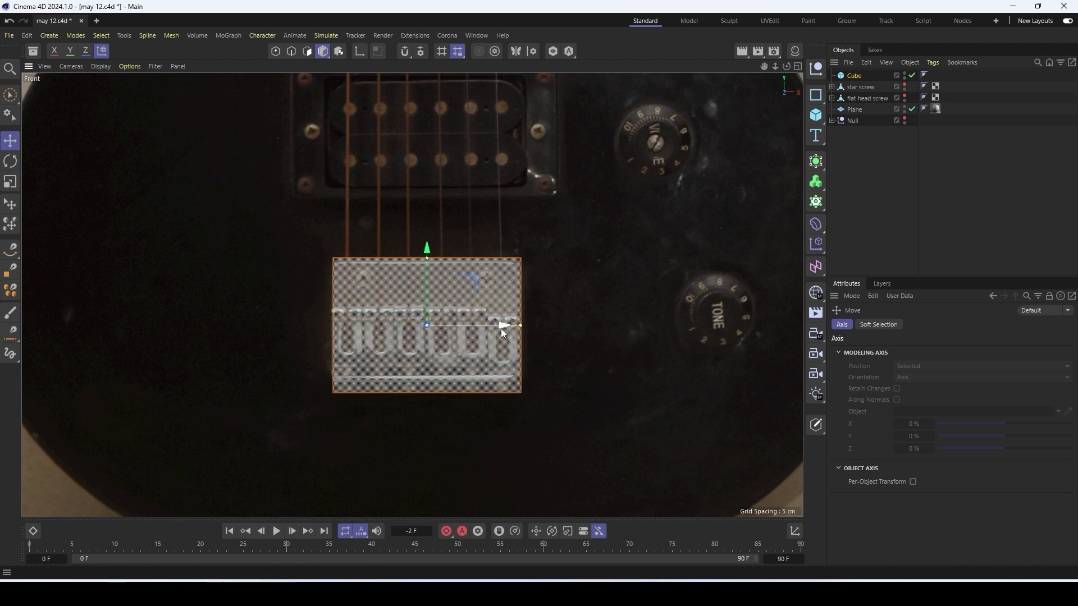
Flatten the cube's depth into a thin plate for the guitar's bridge
scroll(423, 263, "up", 5)
scroll(484, 356, "down", 4)
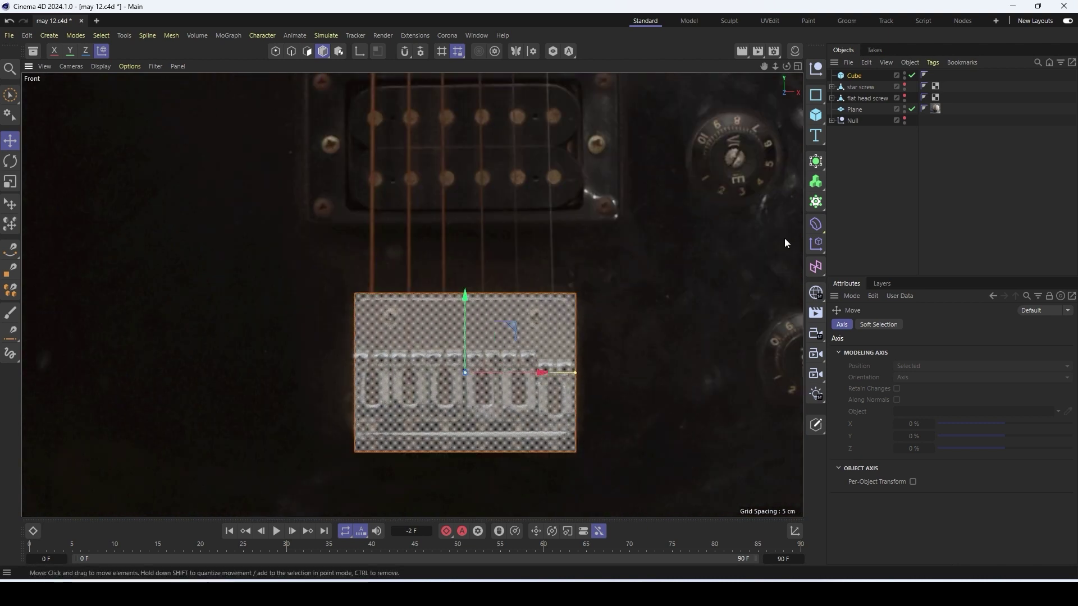
left_click(797, 66)
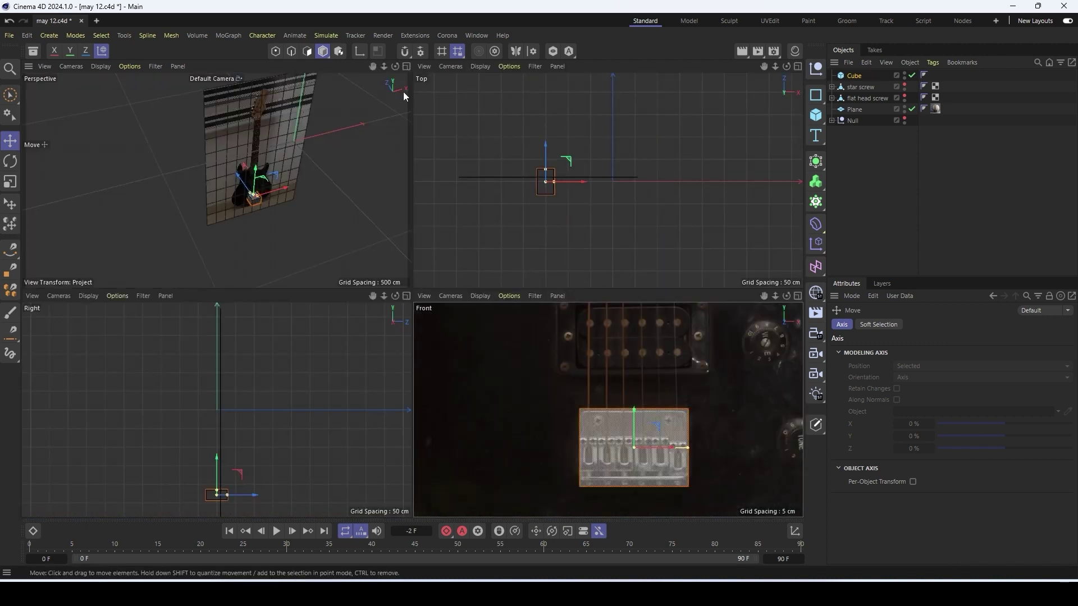
middle_click(404, 97)
left_click_drag(320, 289, 476, 322, "alt")
scroll(488, 327, "up", 6)
Convert the bridge plate from a parametric cube into an editable polygon object
left_click(859, 75)
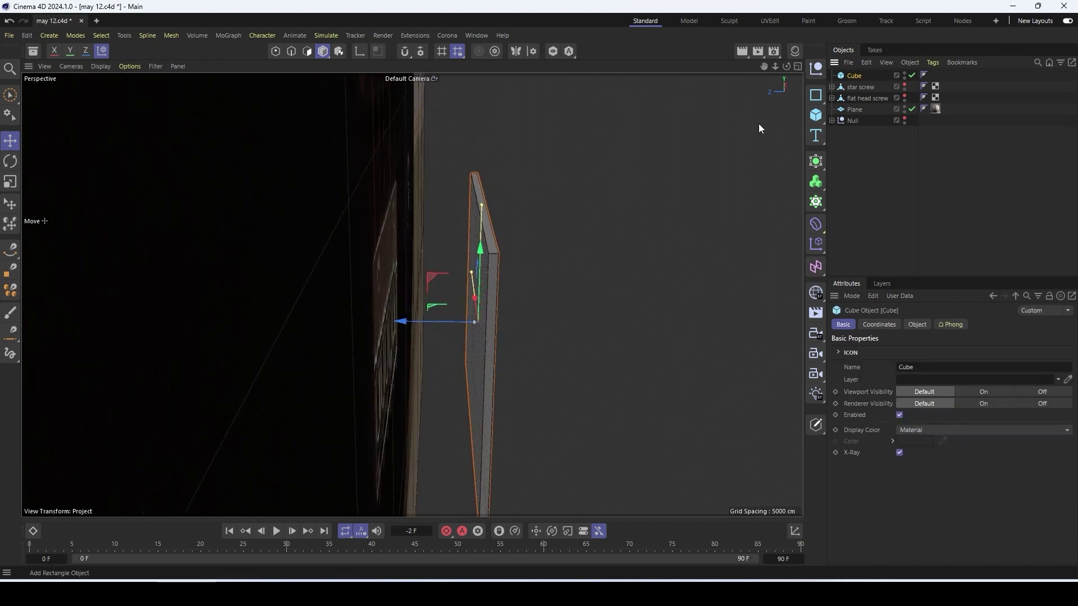
key("c")
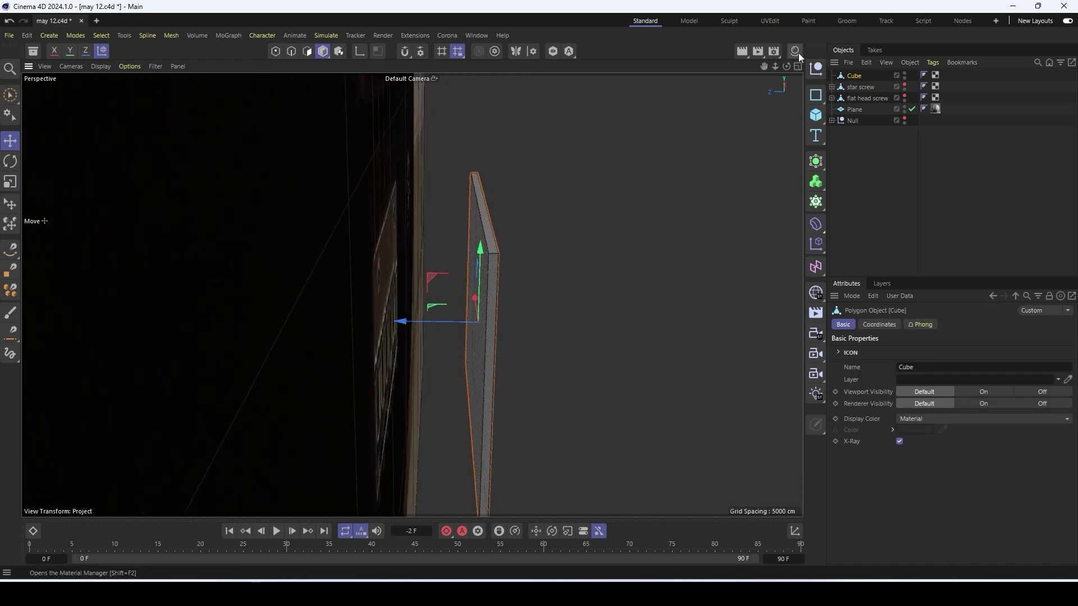
key("ctrl+z")
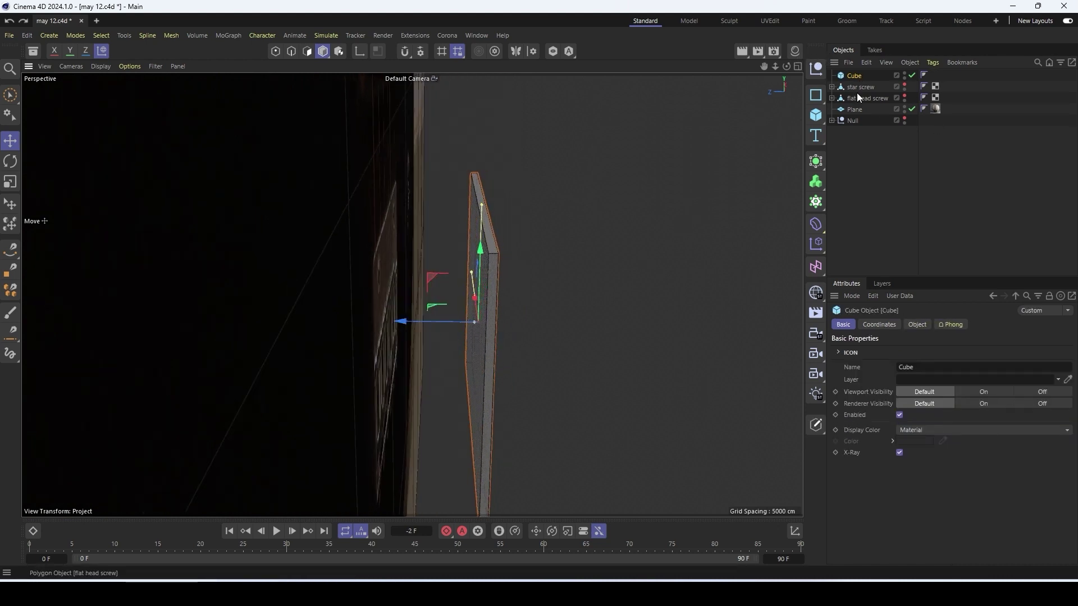
left_click(914, 325)
left_click(897, 440)
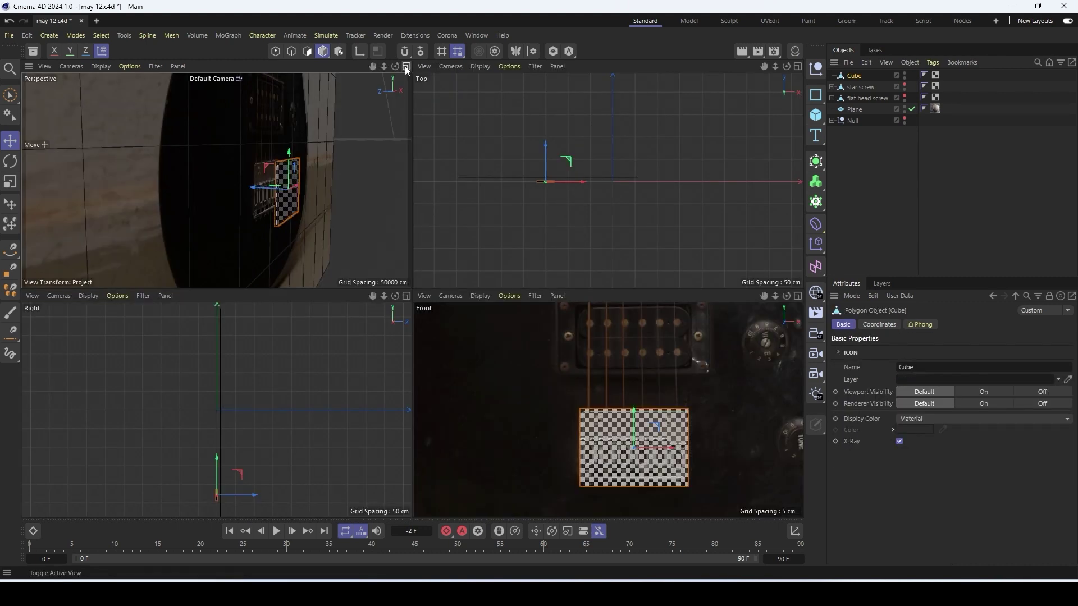
key("F1")
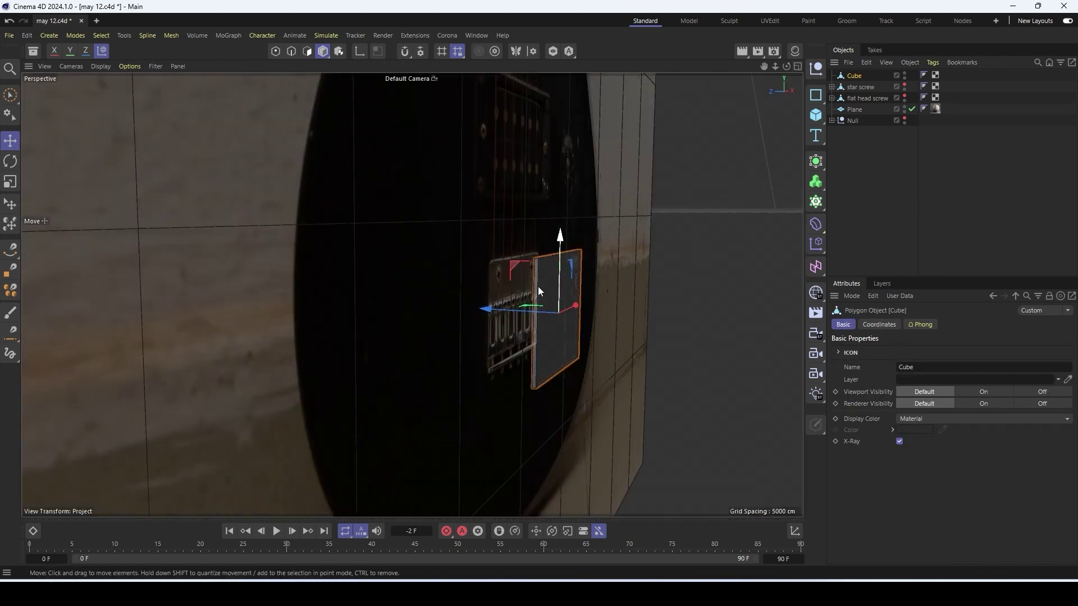
In the front view, add a horizontal loop cut across the plate just above its lower edge
left_click(797, 67)
left_click(800, 298)
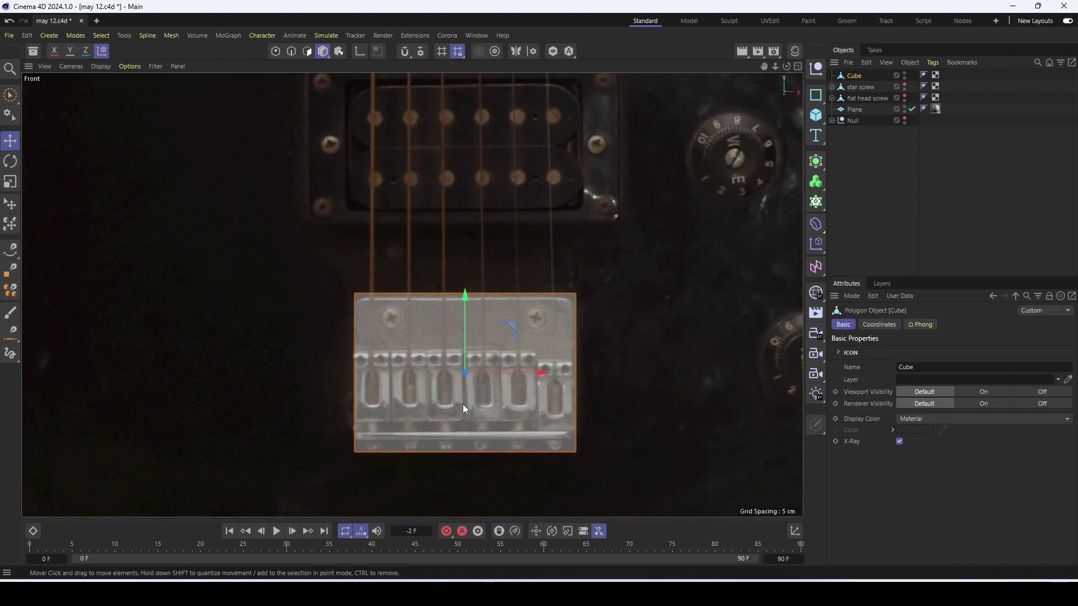
left_click(292, 50)
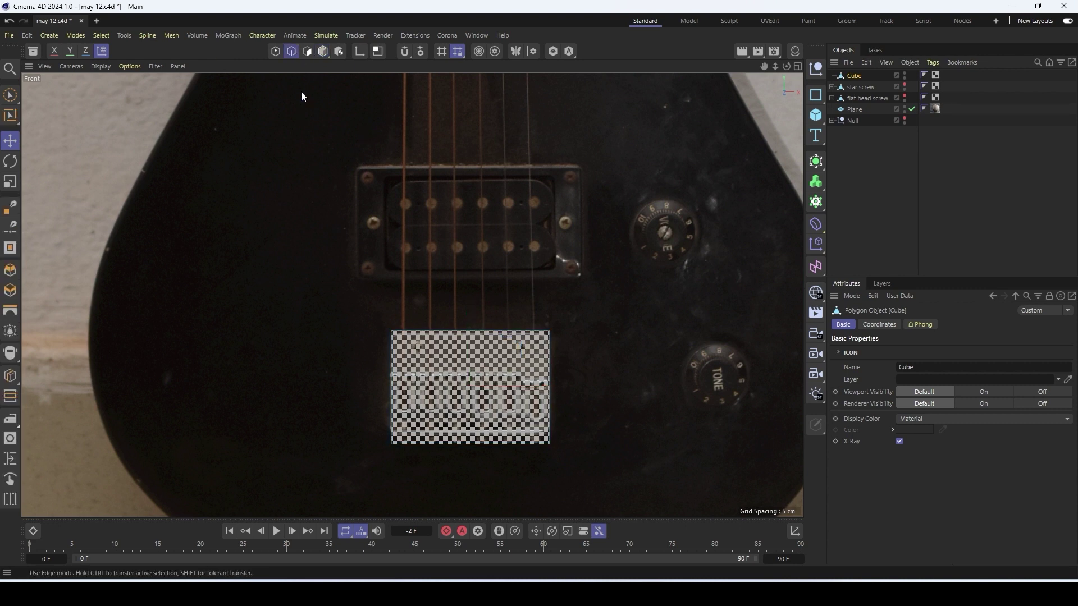
key("k")
key("l")
scroll(550, 437, "up", 4)
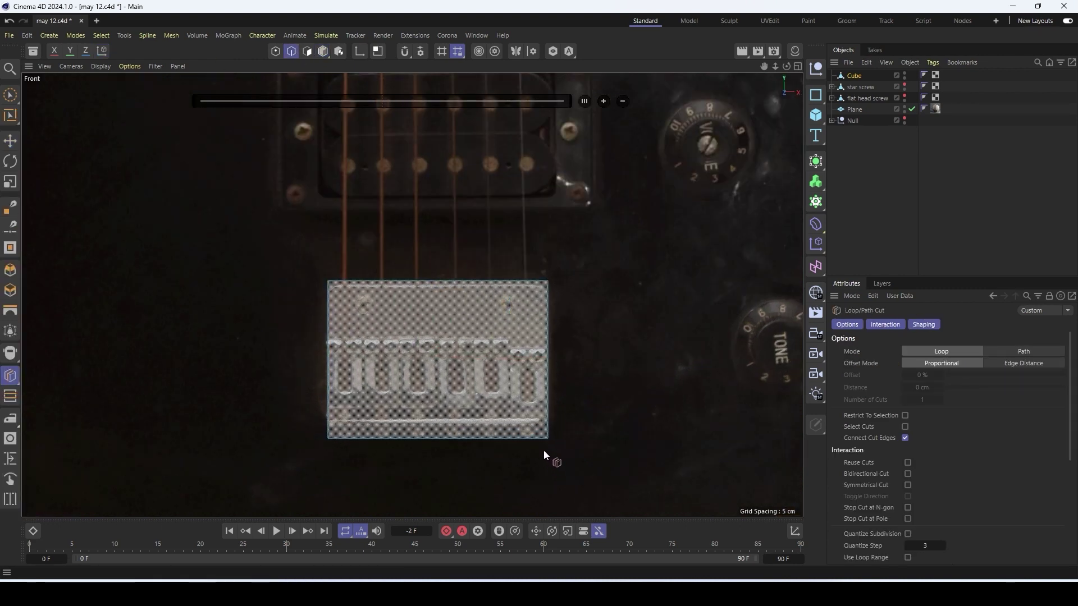
scroll(526, 445, "up", 3)
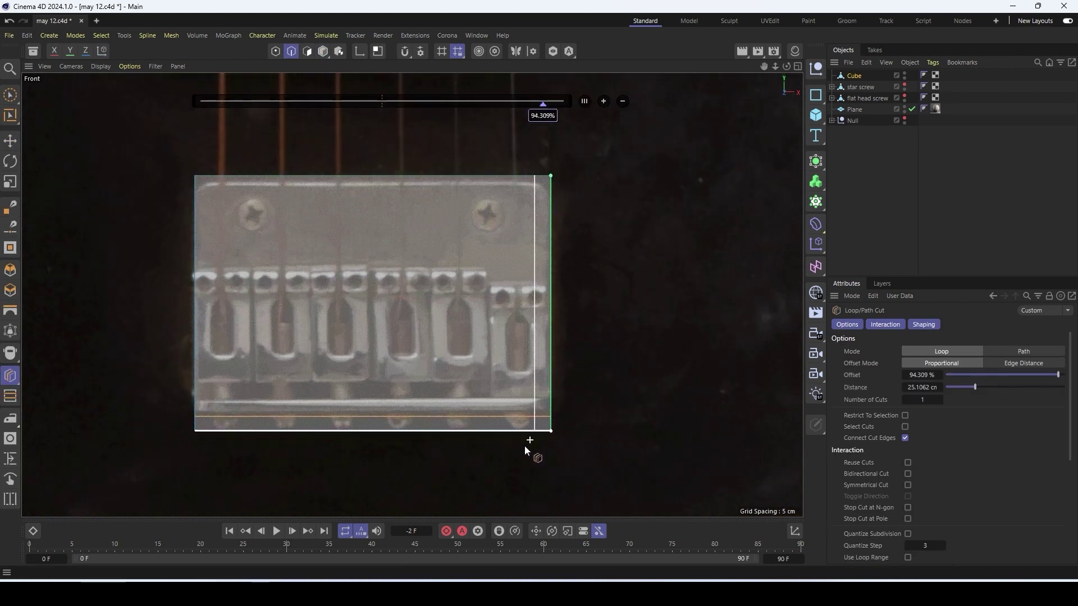
scroll(512, 443, "down", 4)
Select the plate's lower edge loops and move them up to line up with the bridge's bottom lip in the photo
key("0")
left_click_drag(594, 450, 98, 331)
left_click_drag(385, 364, 394, 339)
scroll(460, 352, "down", 2)
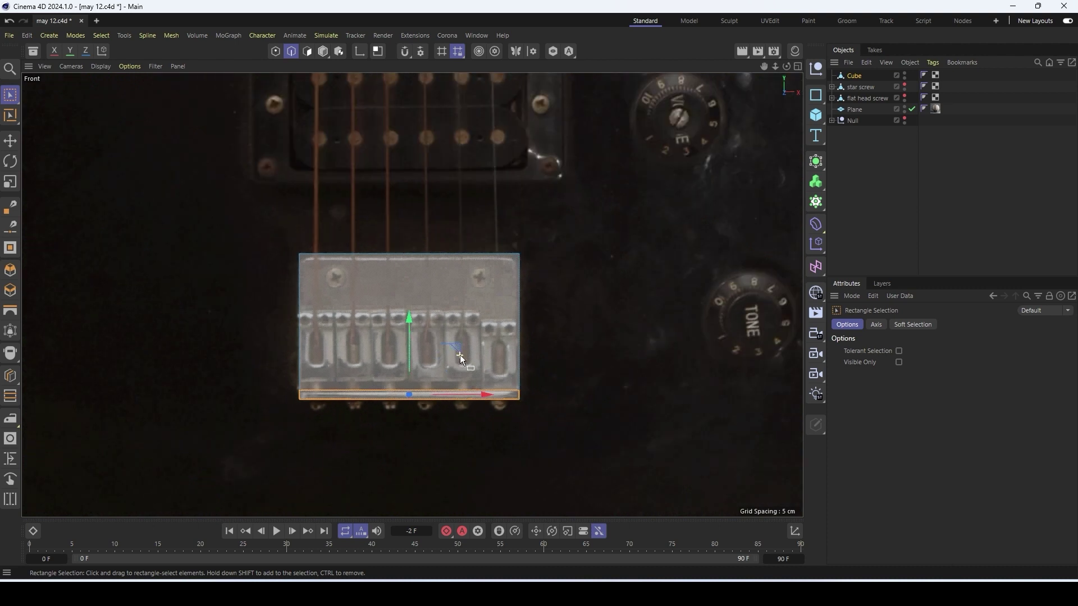
scroll(424, 379, "up", 4)
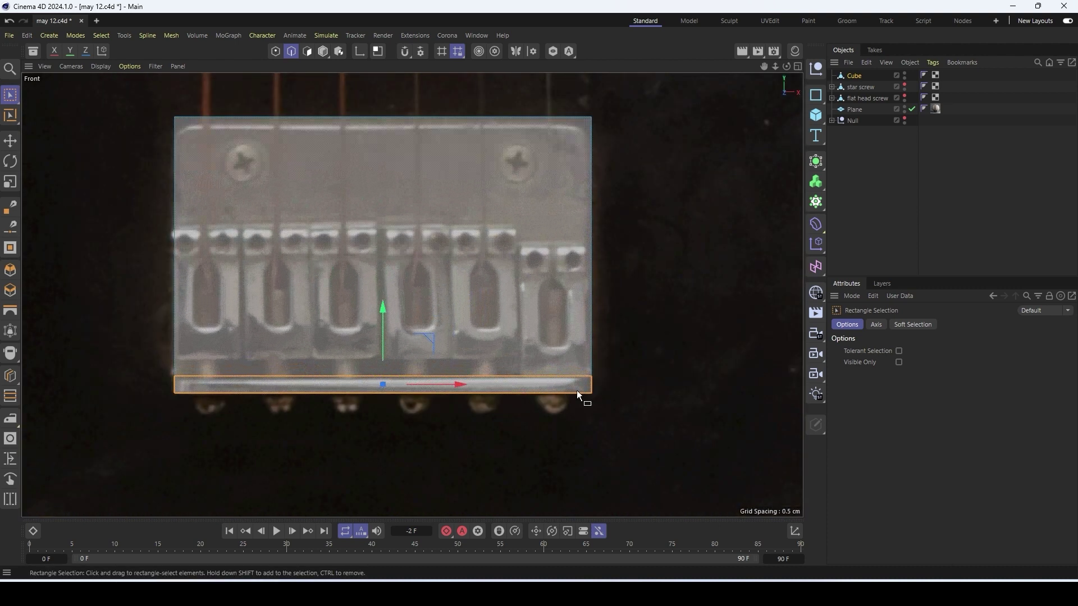
Select the plate's right-hand vertical edges and compare them with the bridge's outline in the photo
left_click_drag(675, 434, 125, 279)
scroll(630, 359, "down", 4)
left_click_drag(662, 404, 605, 207)
left_click_drag(637, 383, 584, 180)
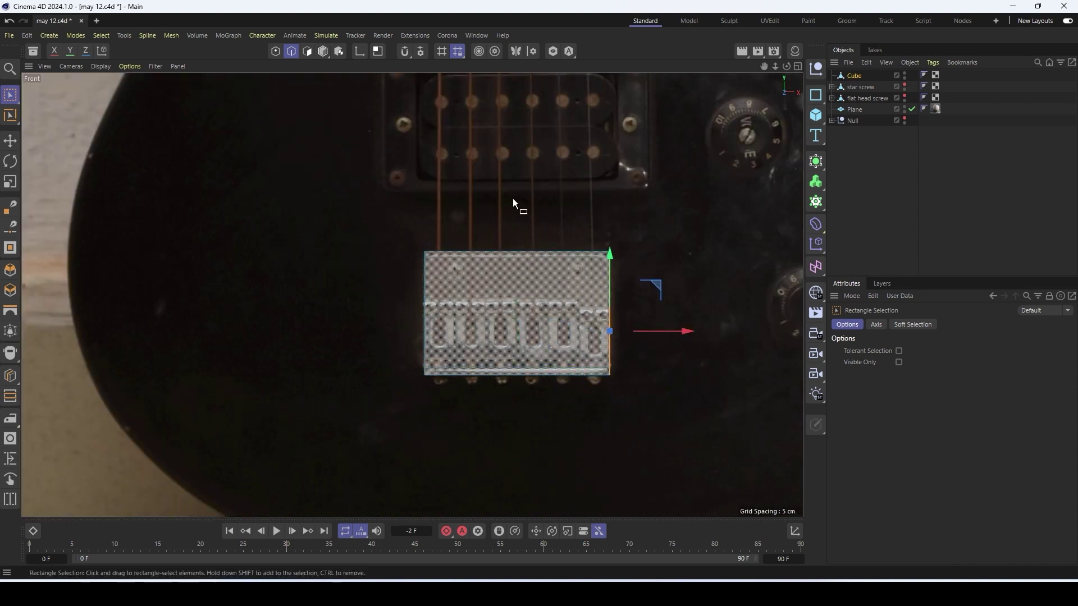
scroll(536, 222, "up", 3)
scroll(532, 226, "down", 5)
scroll(561, 261, "up", 8)
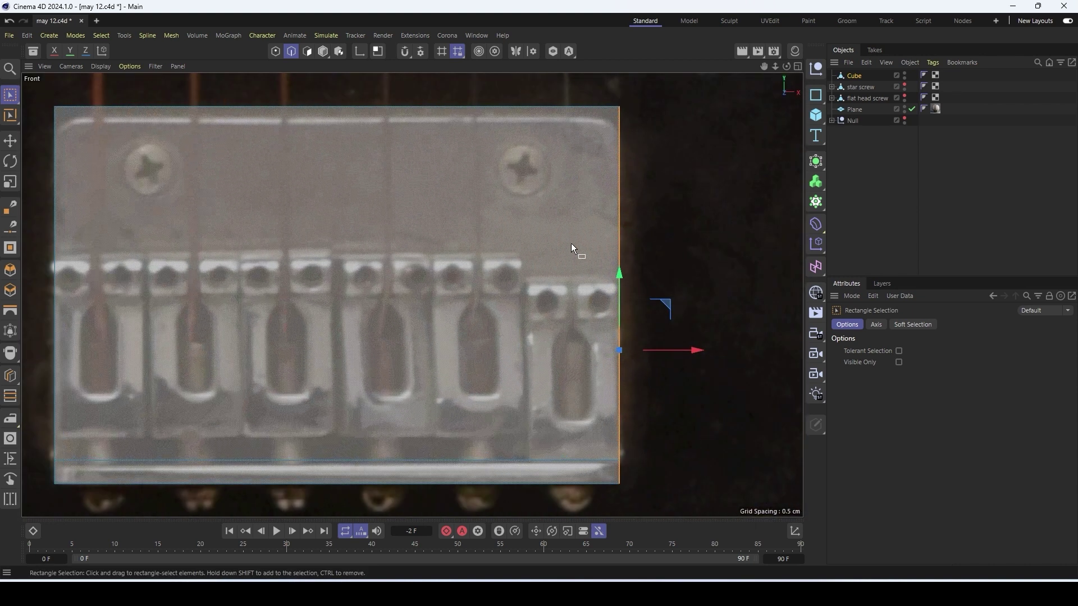
Add a second cube, move it over the bridge and scale it uniformly to about 16.8 cm
left_click(323, 51)
scroll(540, 248, "down", 4)
left_click(815, 115)
scroll(683, 193, "down", 8)
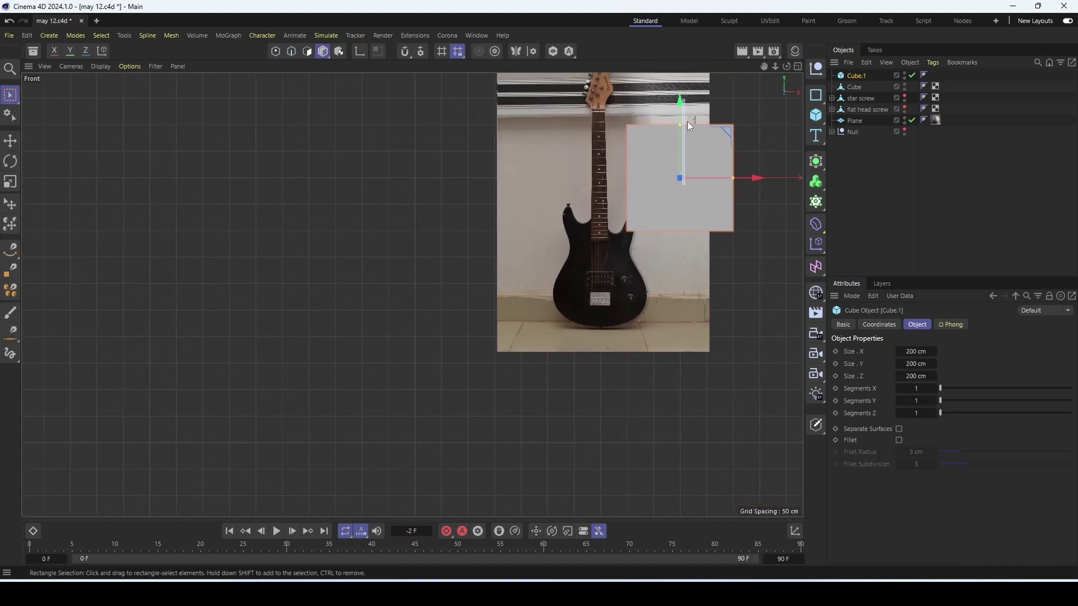
left_click_drag(679, 105, 652, 223)
left_click_drag(756, 294, 672, 295)
scroll(612, 313, "up", 5)
key("t")
left_click_drag(611, 298, 385, 334)
scroll(595, 261, "up", 5)
scroll(591, 230, "up", 1)
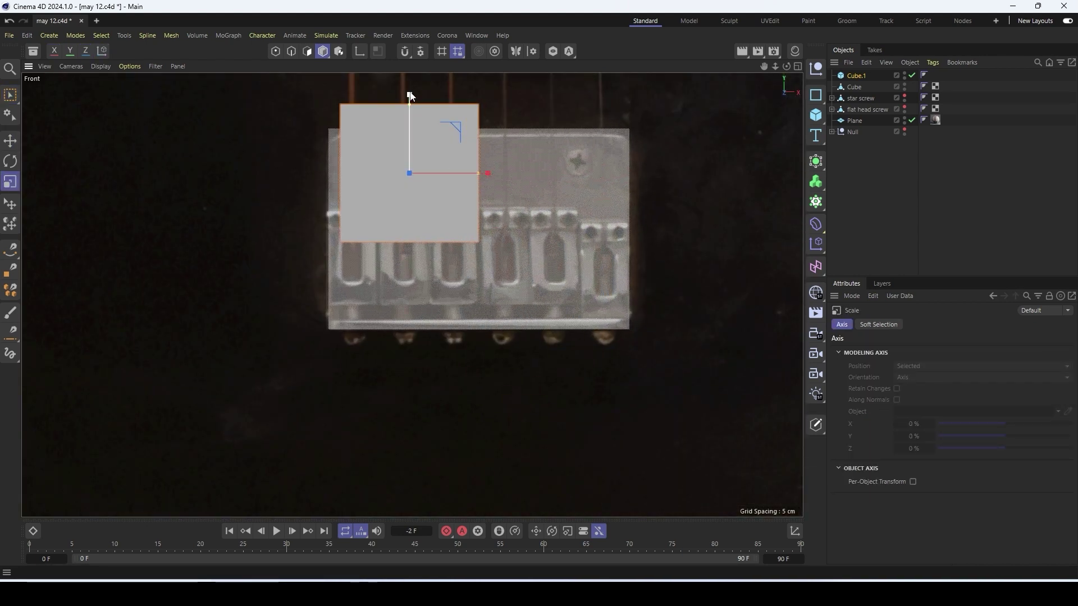
Duplicate the new cube sideways along X and disable the copy
key("e")
left_click_drag(504, 175, 671, 175, "ctrl")
left_click(912, 75)
Shrink Cube.1 uniformly to about 2.772 cm and move it to the lower left corner of the second string saddle
left_click(857, 87)
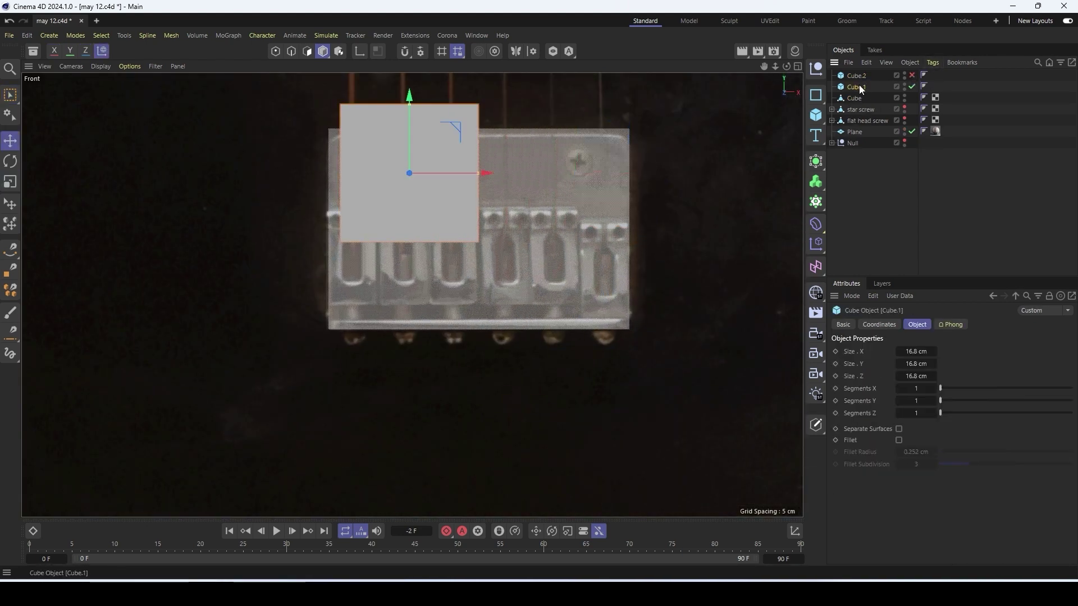
left_click_drag(413, 103, 444, 176)
key("t")
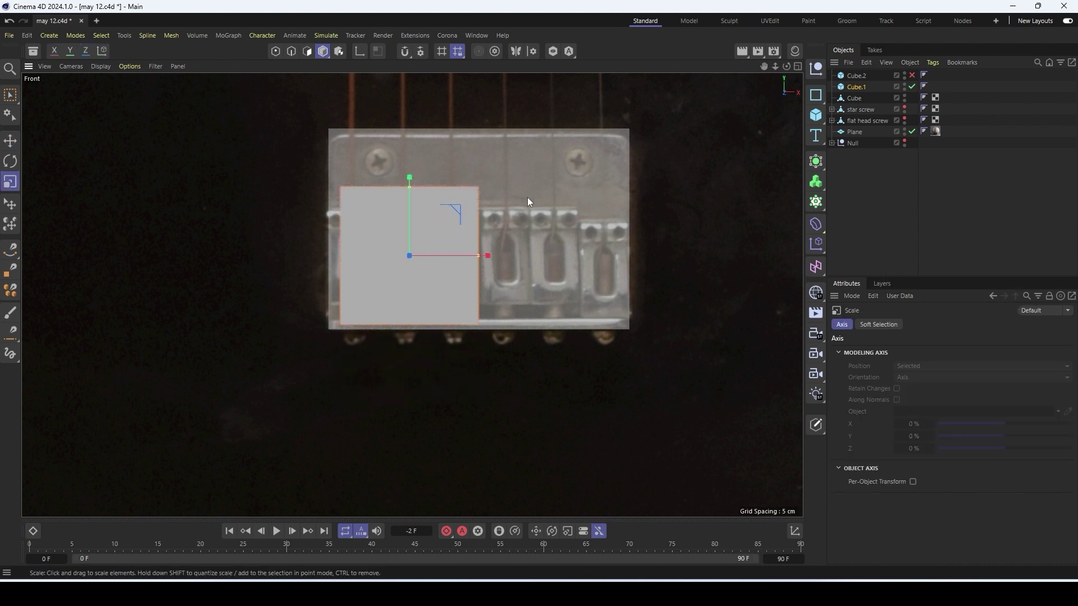
left_click_drag(527, 197, 240, 302)
scroll(470, 214, "up", 1)
scroll(470, 215, "up", 5)
key("e")
left_click_drag(489, 236, 488, 356)
left_click_drag(561, 393, 508, 387)
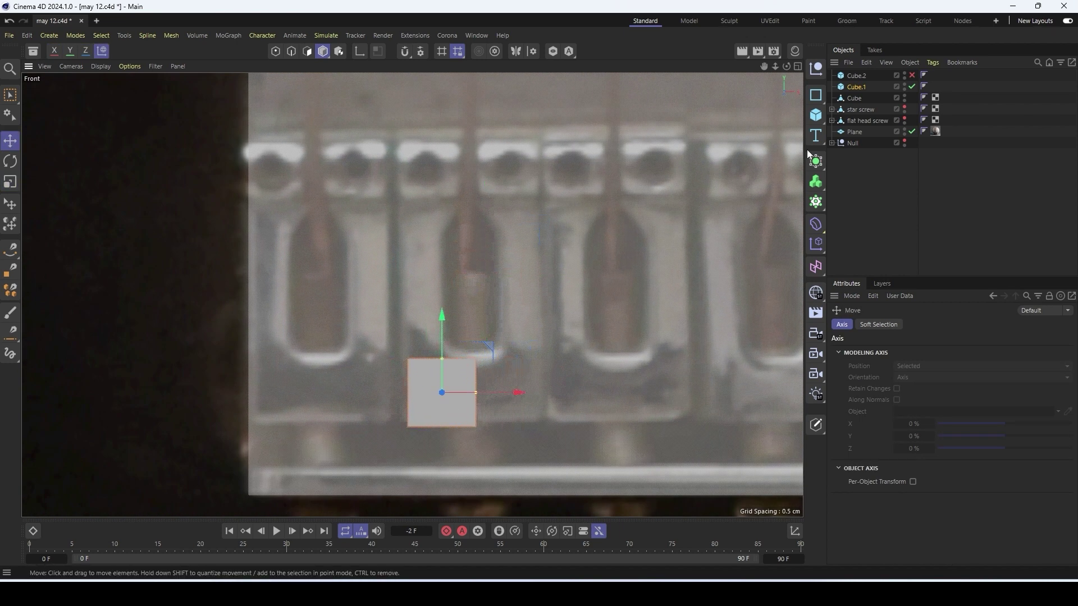
left_click(816, 161)
left_click(942, 286, "alt")
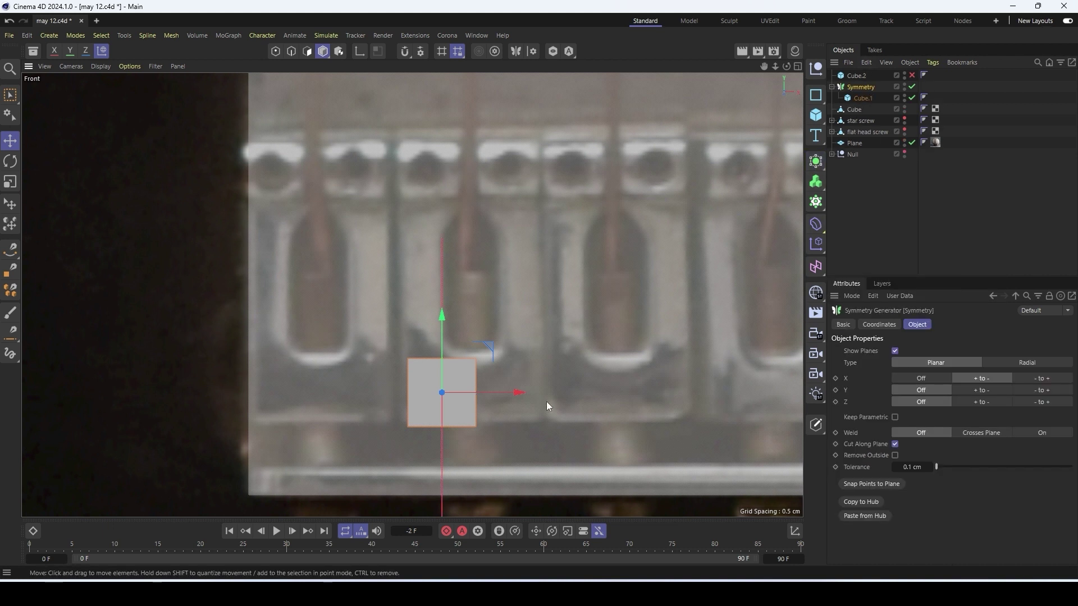
key("ctrl+z")
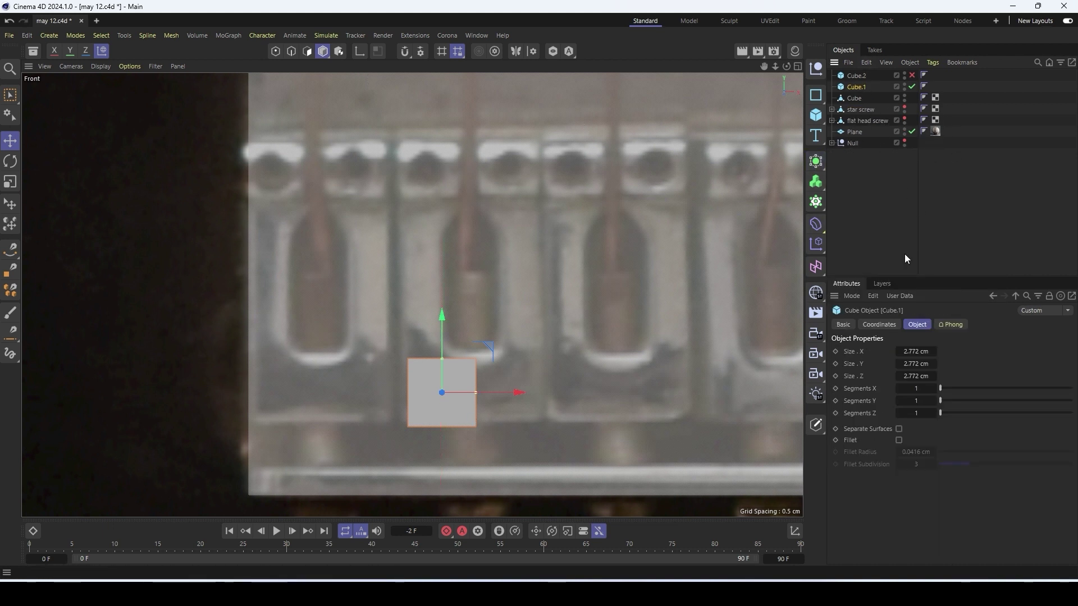
Position the small cube against the reference bridge plate and convert it to an editable polygon object
left_click(854, 97)
left_click(798, 66)
left_click(407, 67)
left_click_drag(508, 310, 532, 346)
left_click(546, 352)
scroll(551, 352, "up", 8)
left_click_drag(503, 347, 418, 357)
scroll(516, 349, "down", 5)
scroll(567, 329, "up", 6)
left_click_drag(567, 329, 513, 144, "alt")
left_click_drag(498, 358, 503, 363)
left_click_drag(508, 400, 509, 425)
left_click(799, 65)
left_click(800, 291)
scroll(448, 428, "up", 4)
key("c")
Loop-cut the cube vertically through its middle and delete the right half
left_click(291, 51)
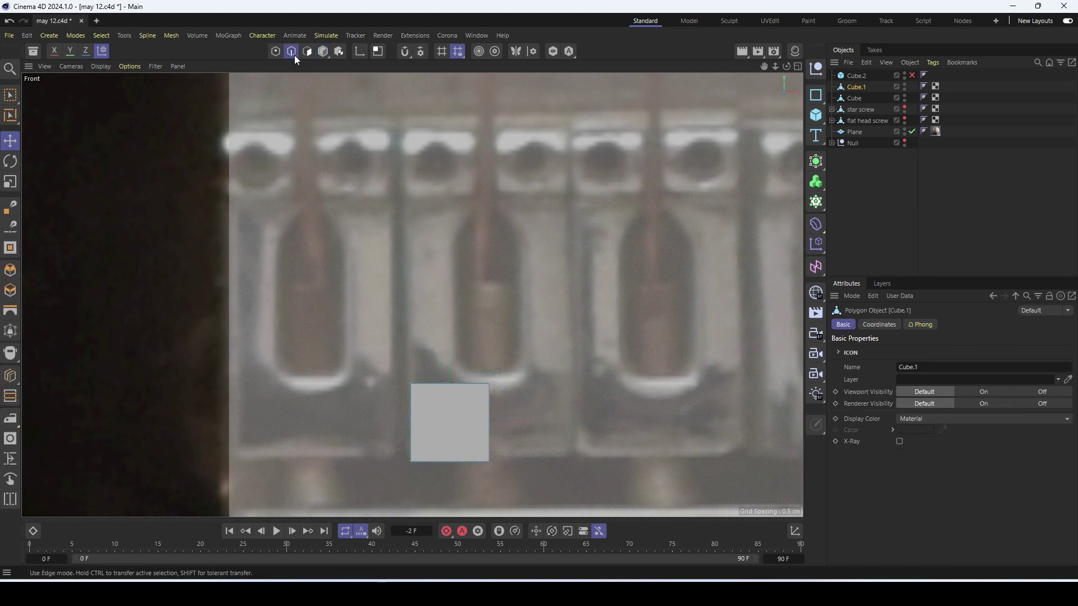
key("k")
key("l")
left_click(449, 383)
key("space")
left_click_drag(459, 333, 501, 487)
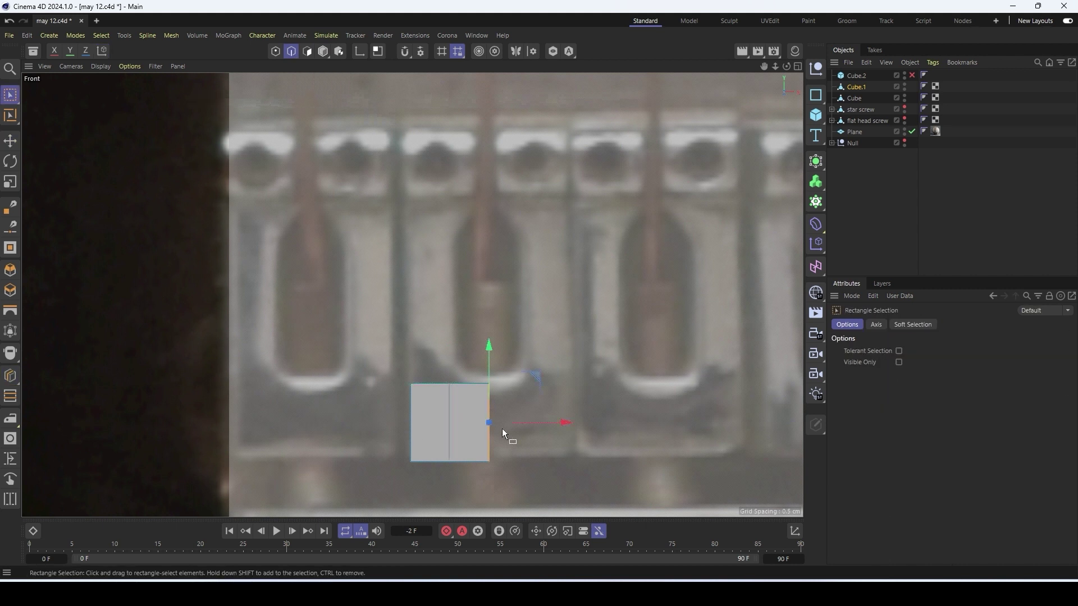
key("Delete")
Add a Symmetry generator as the parent of the half cube to mirror it across X
left_click(856, 88)
left_click(816, 163)
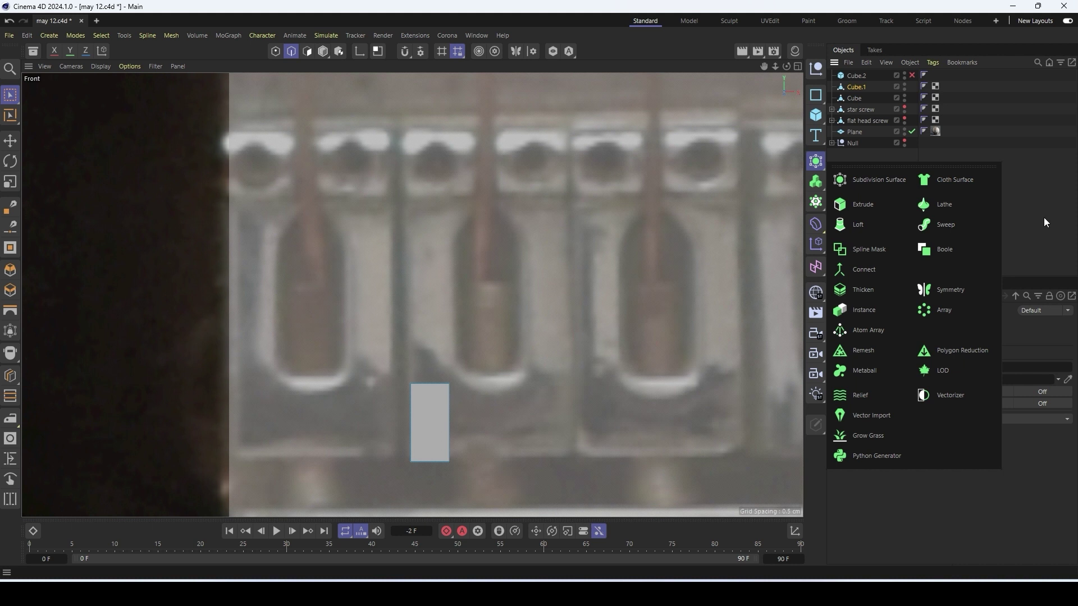
left_click(964, 289)
key("ctrl+z")
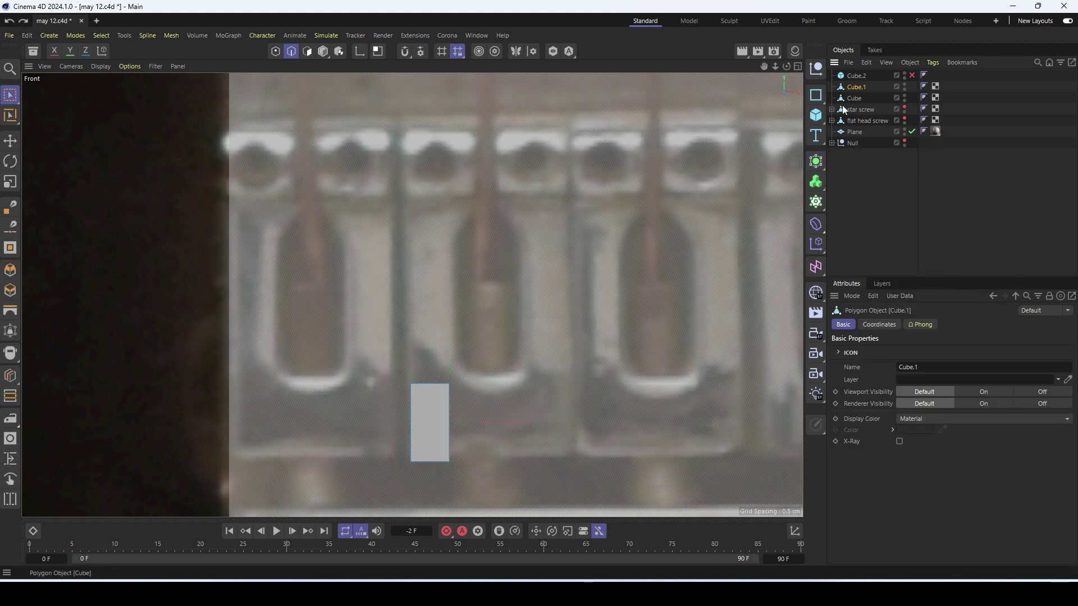
left_click(815, 162)
left_click(948, 282, "alt")
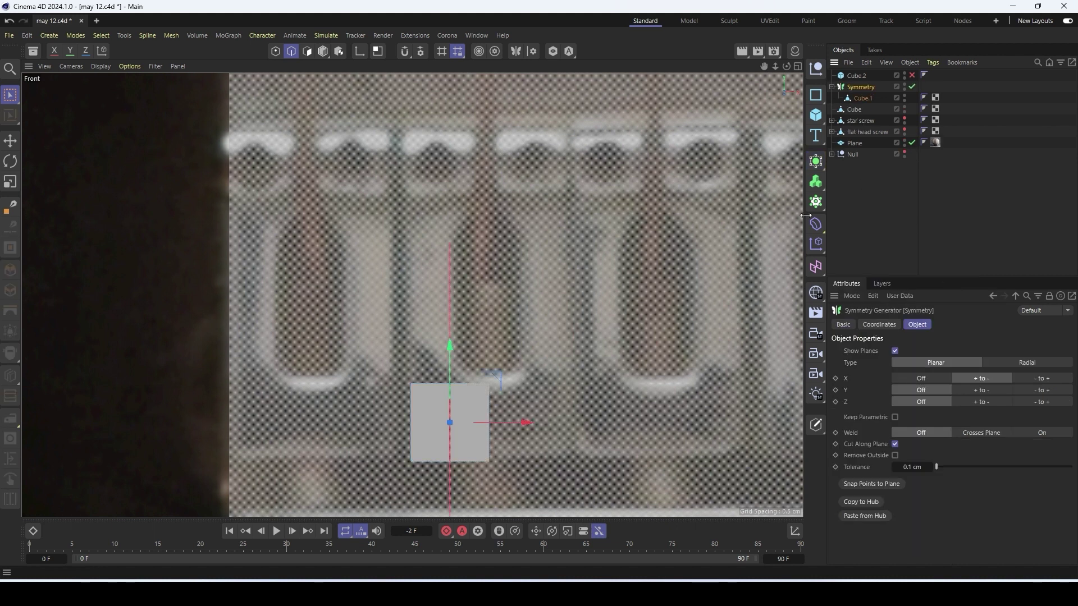
left_click(864, 99)
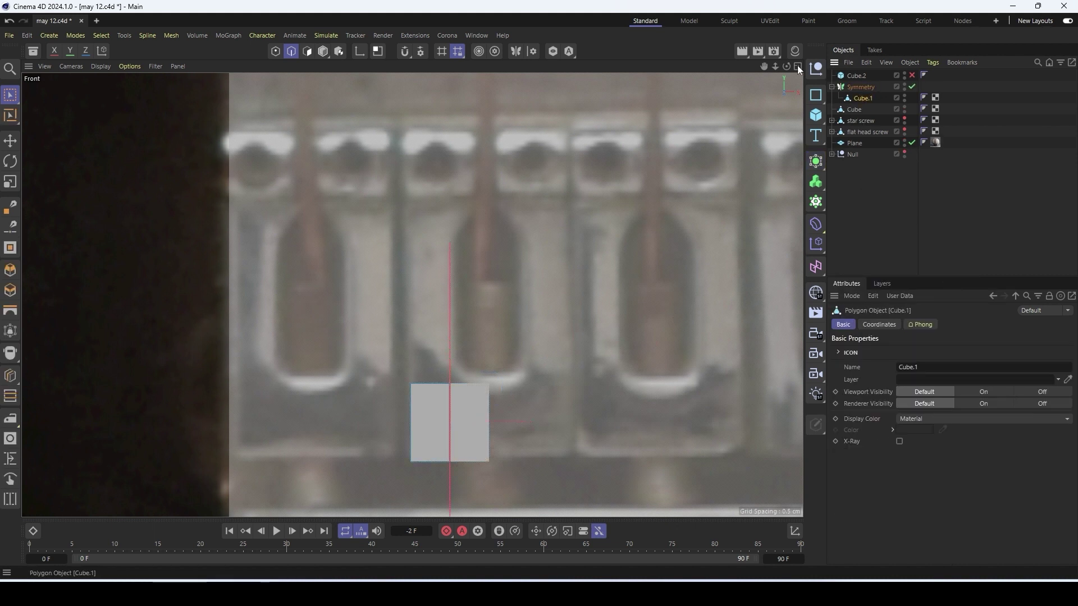
left_click(868, 87)
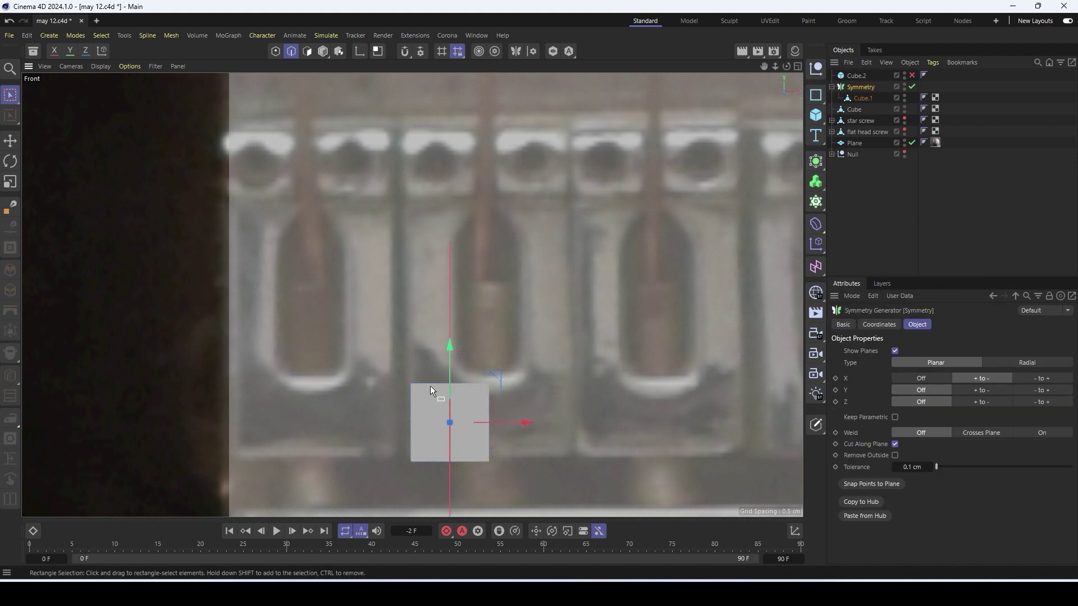
Centre the symmetry on the second saddle's slot and align the half block's outer edge with that saddle's side
scroll(269, 378, "up", 3)
left_click(850, 98)
scroll(367, 150, "down", 3)
left_click(322, 51)
left_click(860, 87)
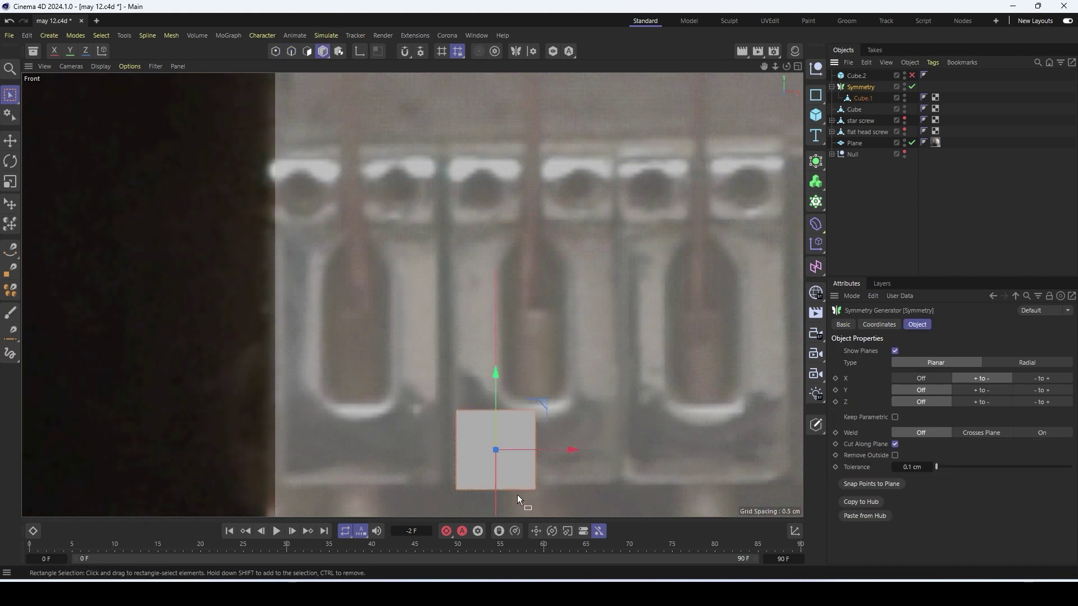
left_click_drag(578, 449, 523, 443)
left_click(863, 98)
left_click(289, 51)
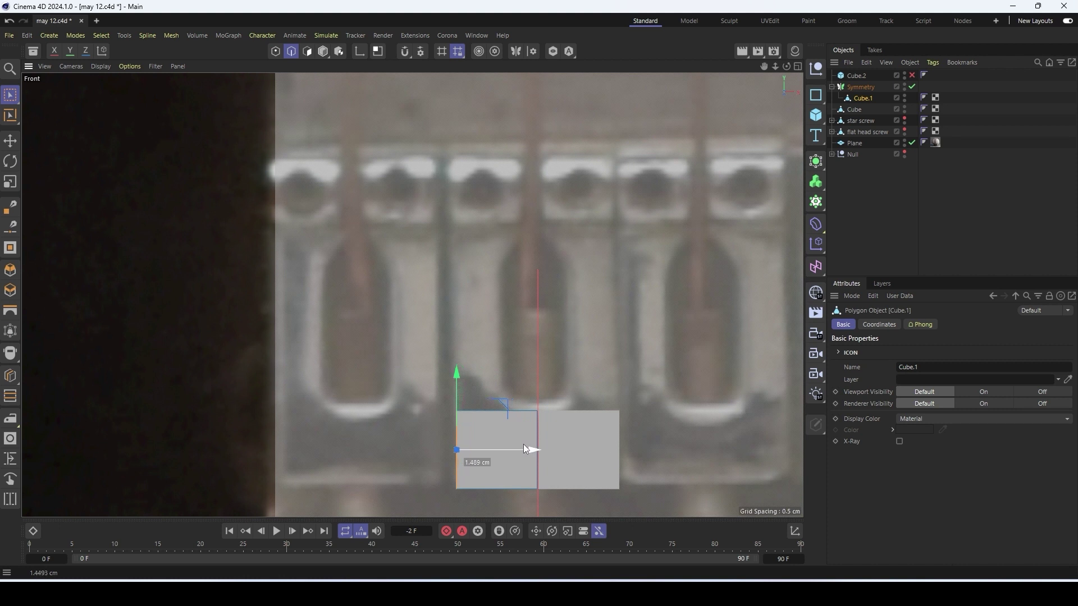
Loop-cut the block at the slot's side and extrude the outer top polygon upward to form the saddle's arm
key("k")
key("l")
key("space")
left_click(477, 411)
key("d")
mouse_move(484, 395)
left_mouse_down()
mouse_move(544, 392)
mouse_move(488, 387)
left_mouse_up()
left_click_drag(477, 333, 478, 160)
left_click_drag(552, 230, 589, 227)
Taper the top of the arm inward along the slot outline and extrude the saddle's head upward 2.58 cm
key("t")
left_click(307, 51)
key("e")
key("t")
key("e")
left_click_drag(411, 226, 422, 228)
key("d")
left_click_drag(501, 240, 555, 240)
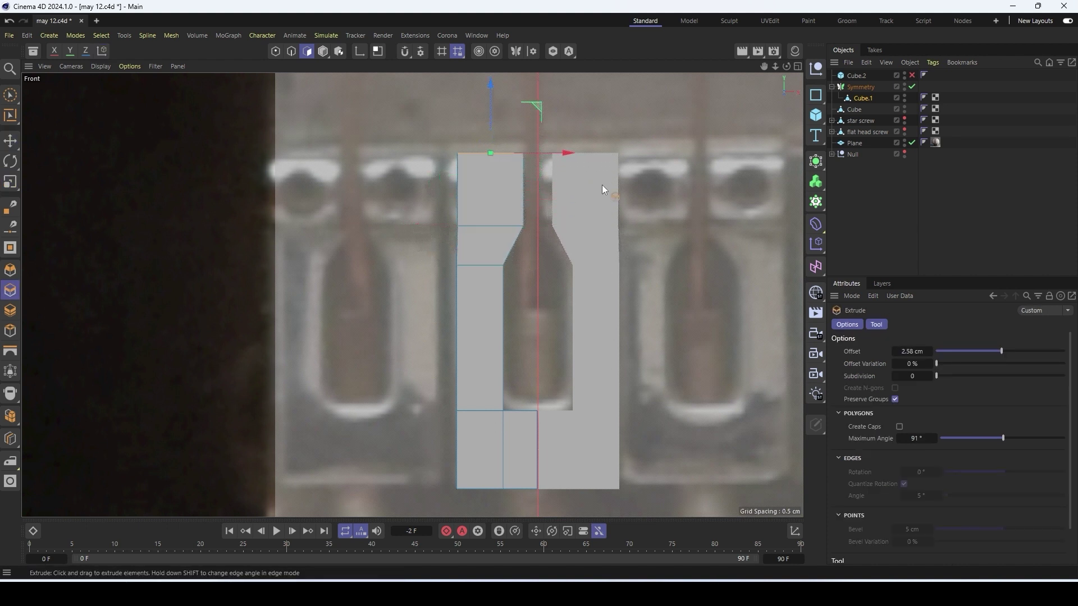
Extrude the outer side polygon of the saddle's head by 0.26 cm
left_click(797, 67)
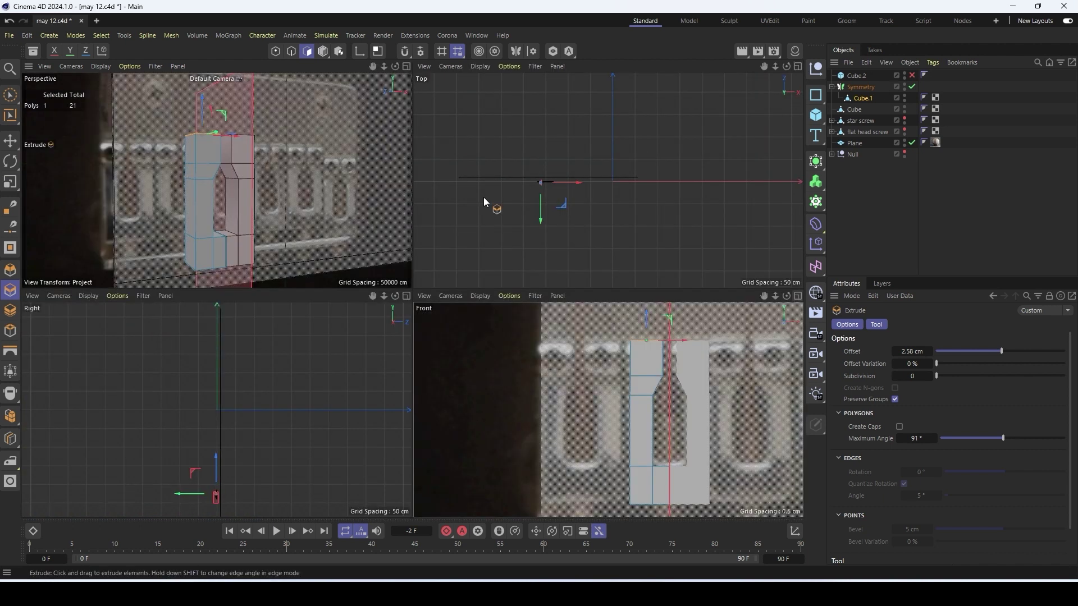
left_click(413, 67)
left_click_drag(395, 245, 397, 247)
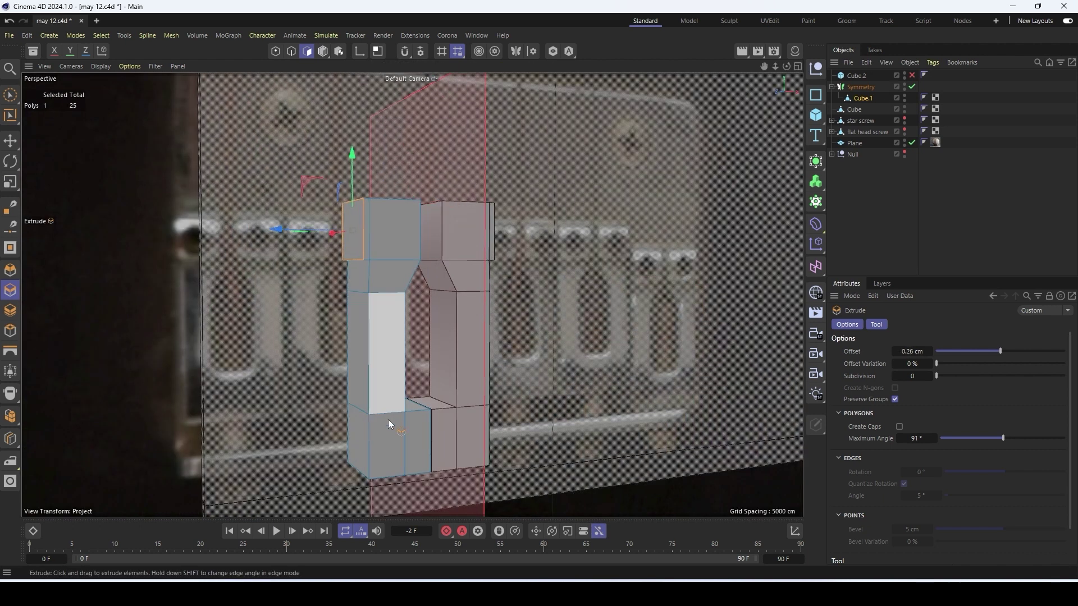
scroll(376, 443, "up", 5)
scroll(376, 416, "down", 5)
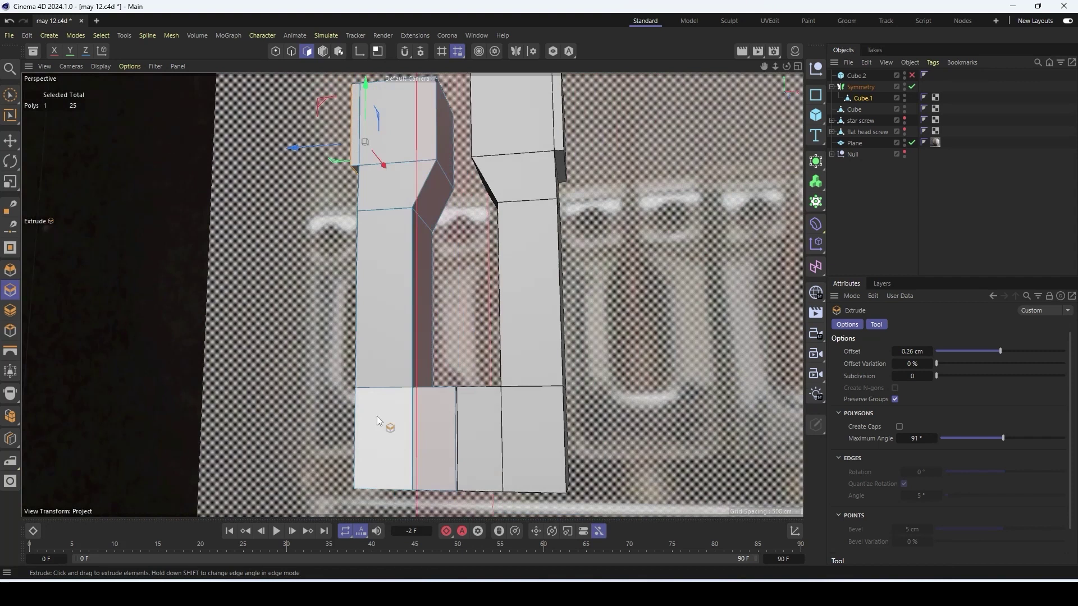
left_click(798, 67)
left_click(798, 296)
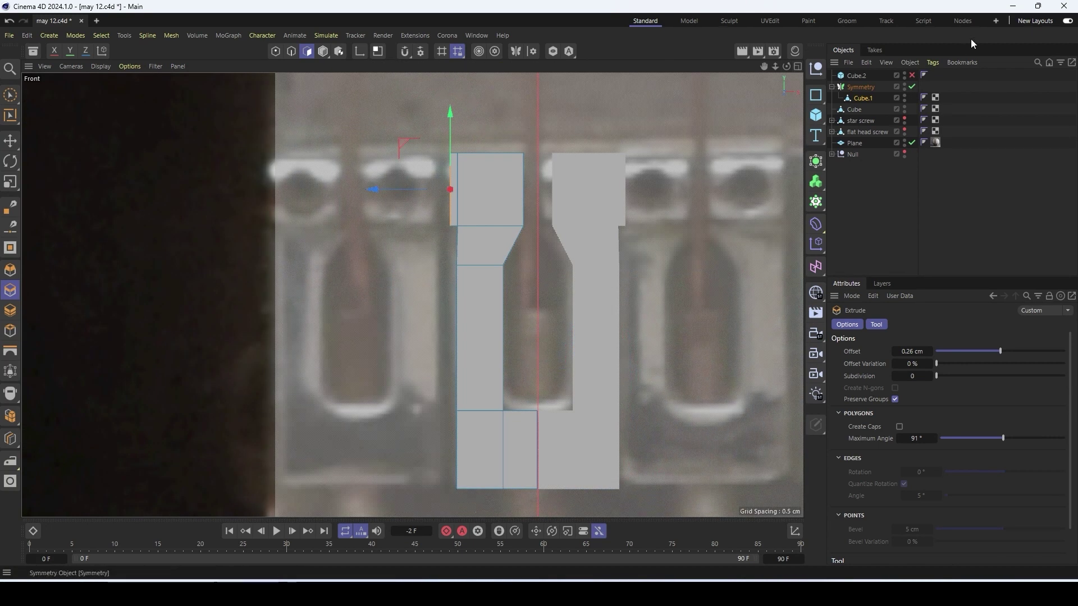
Put the symmetry under a Subdivision Surface and loop-cut the half block along the slot's side and near the base's upper and lower edges
left_click(815, 162, "alt")
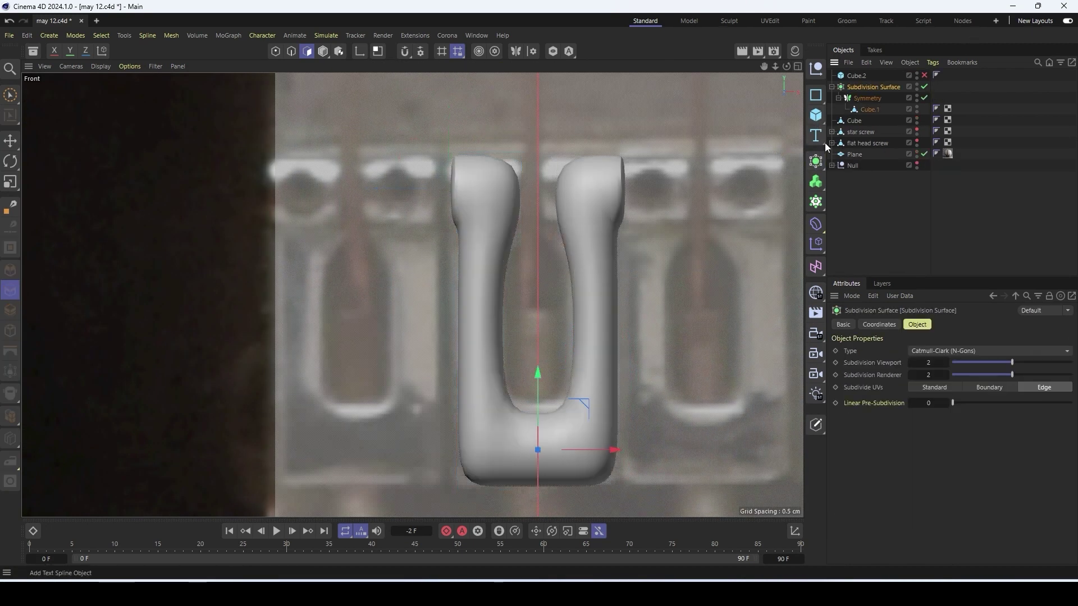
left_click(870, 110)
key("k")
key("l")
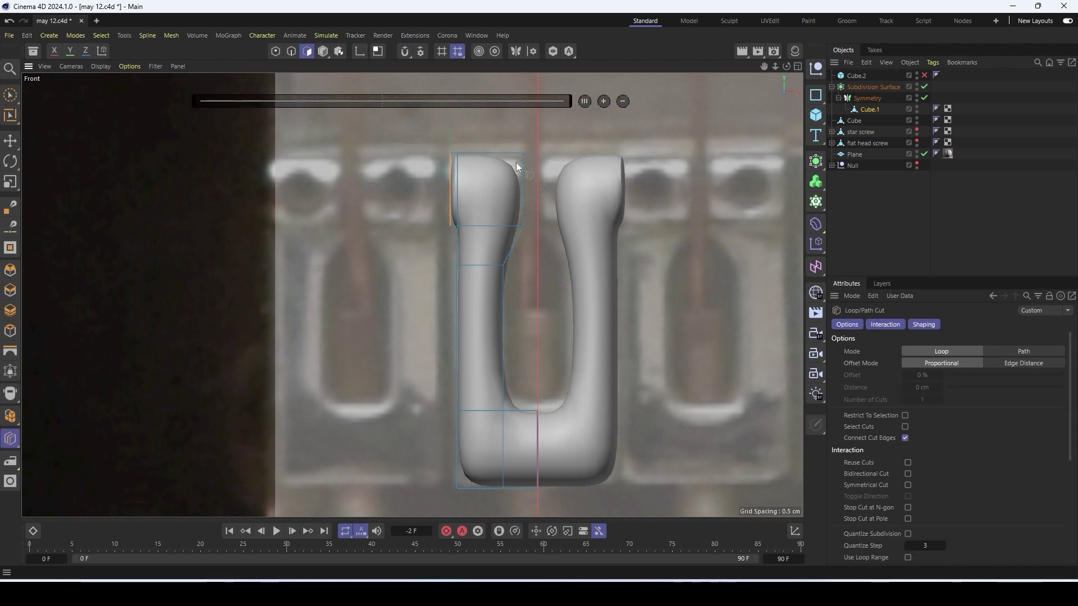
left_click(517, 154)
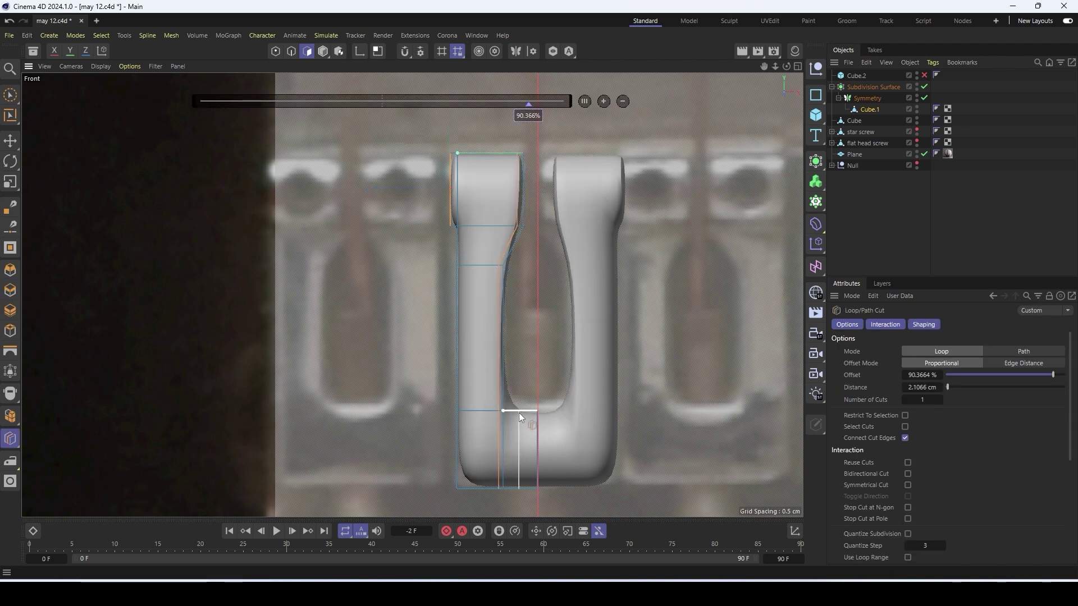
left_click(540, 419)
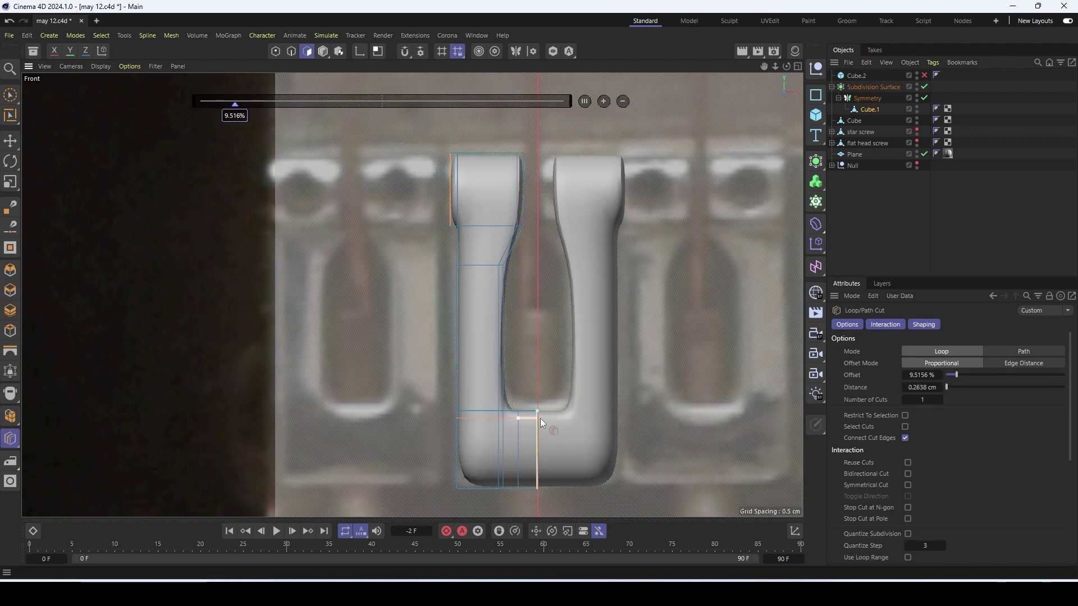
left_click_drag(538, 472, 540, 470)
Add supporting loop cuts just below and above the lower edge of the saddle's head
scroll(536, 467, "down", 10)
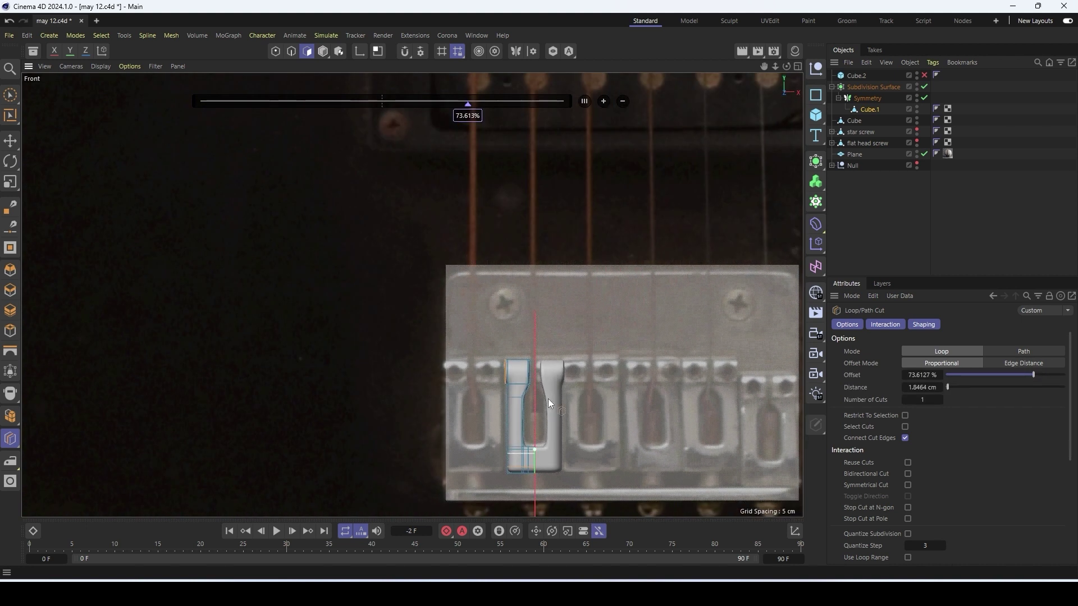
scroll(547, 394, "up", 10)
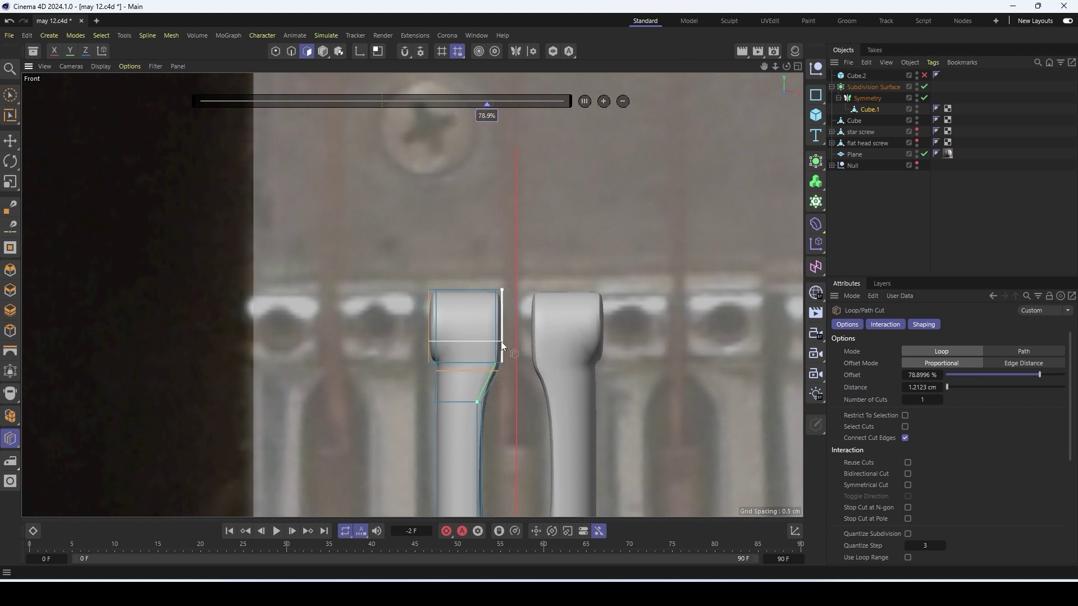
scroll(512, 340, "down", 5)
scroll(553, 273, "up", 5)
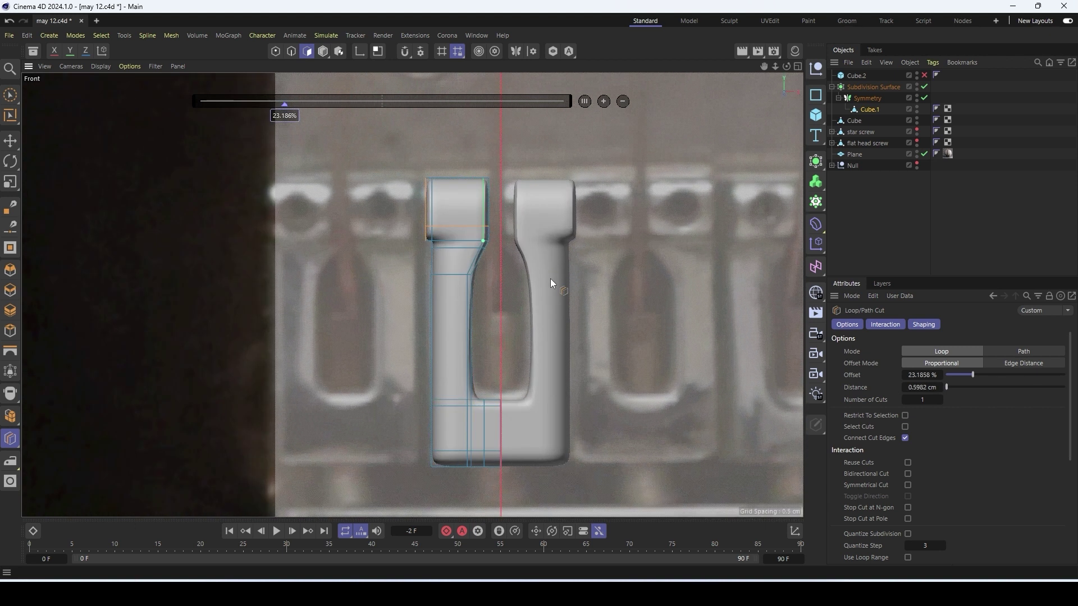
scroll(725, 150, "down", 6)
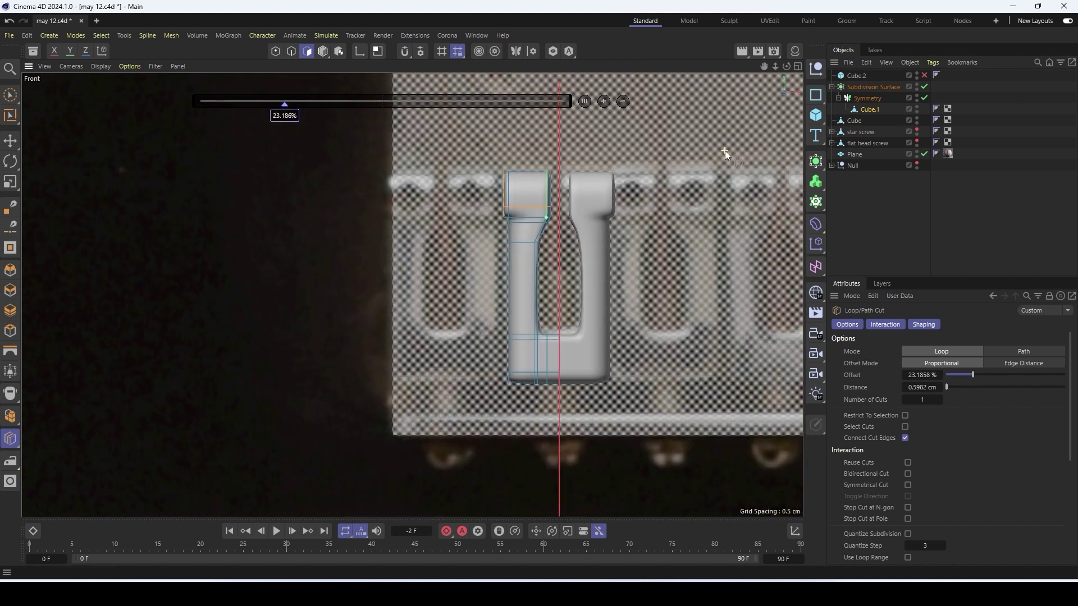
Add a cylinder, move it down over the guitar body, and rotate it so its cap faces the front view
scroll(571, 298, "down", 15)
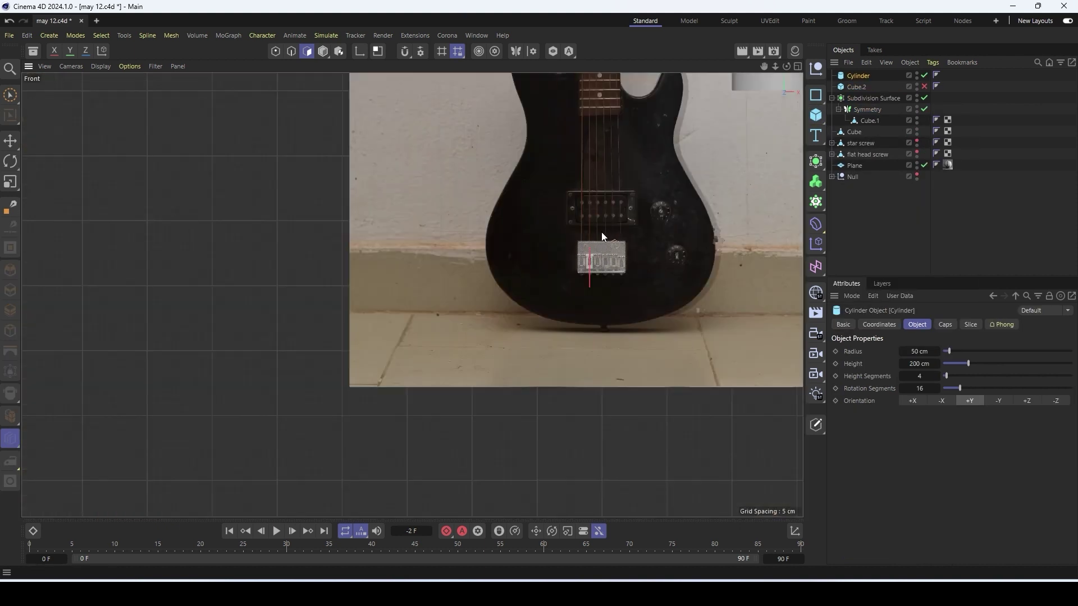
left_click(324, 58)
key("e")
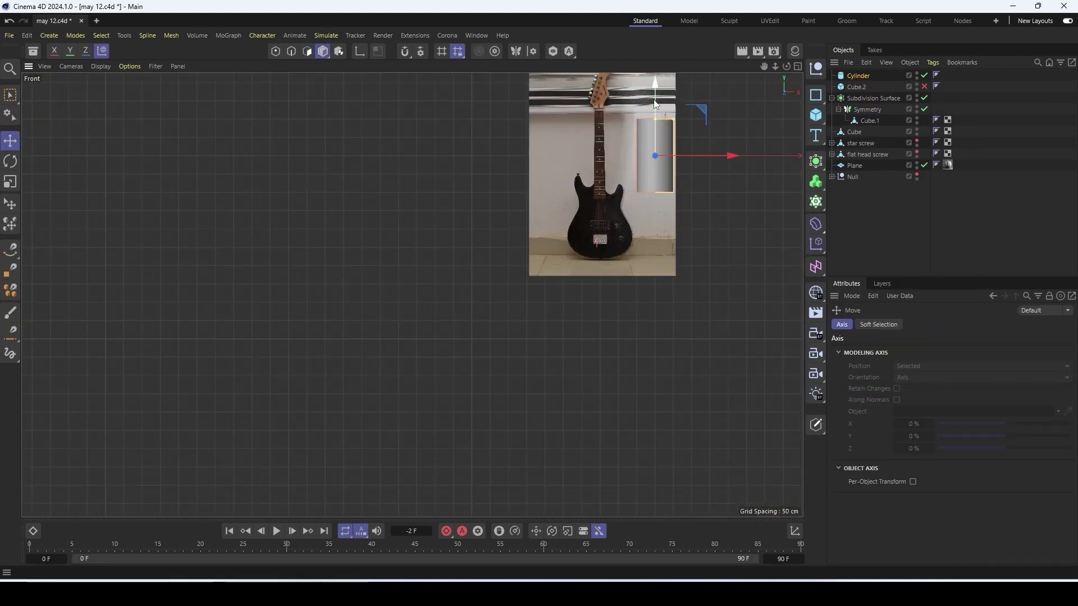
left_click_drag(652, 141, 658, 236)
scroll(655, 231, "up", 8)
key("r")
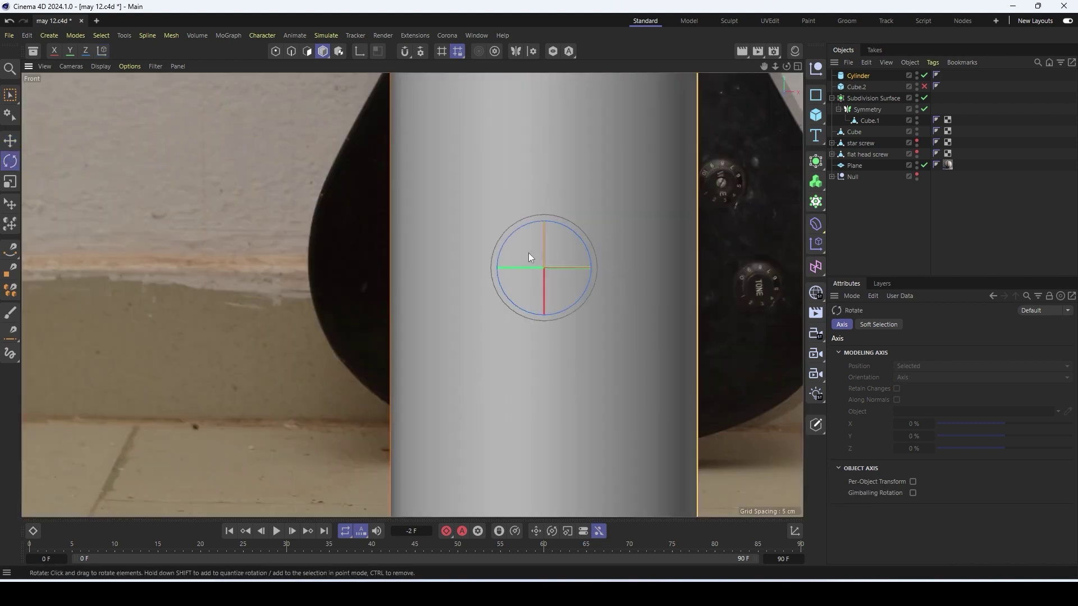
left_click_drag(527, 253, 531, 377)
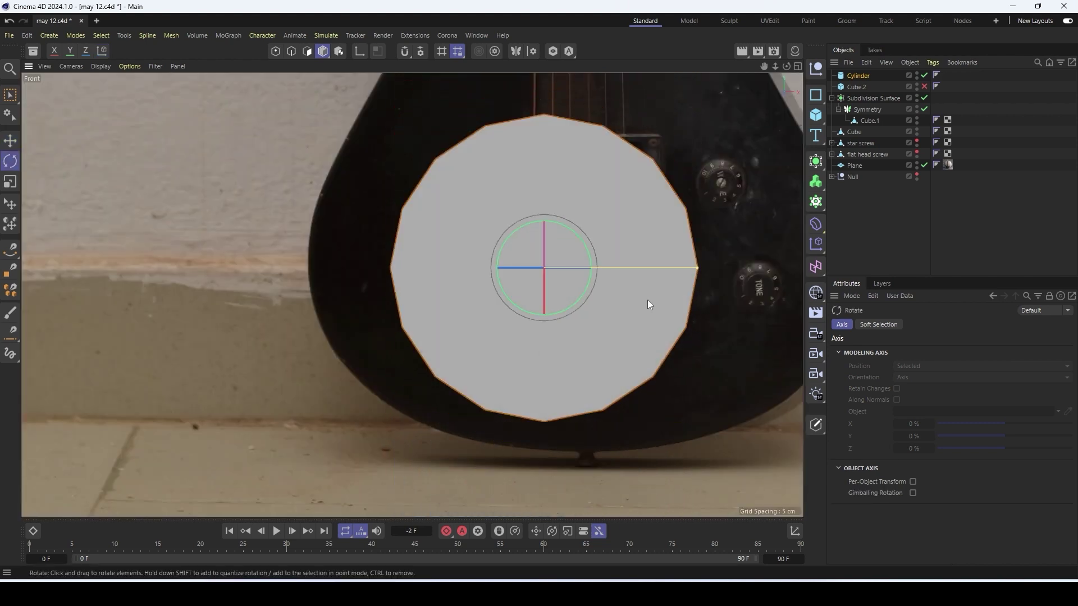
Reduce the cylinder's radius and move it onto the saddle's left head
left_click_drag(697, 269, 552, 269)
scroll(550, 270, "up", 10)
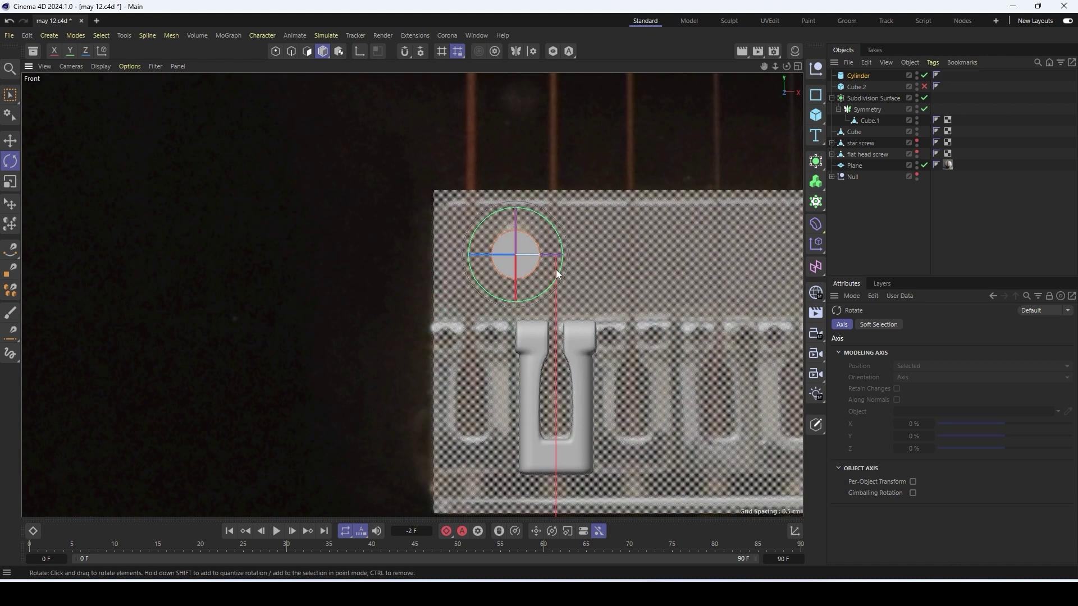
key("e")
key("w")
left_click_drag(501, 204, 501, 337)
left_click_drag(553, 382, 581, 380)
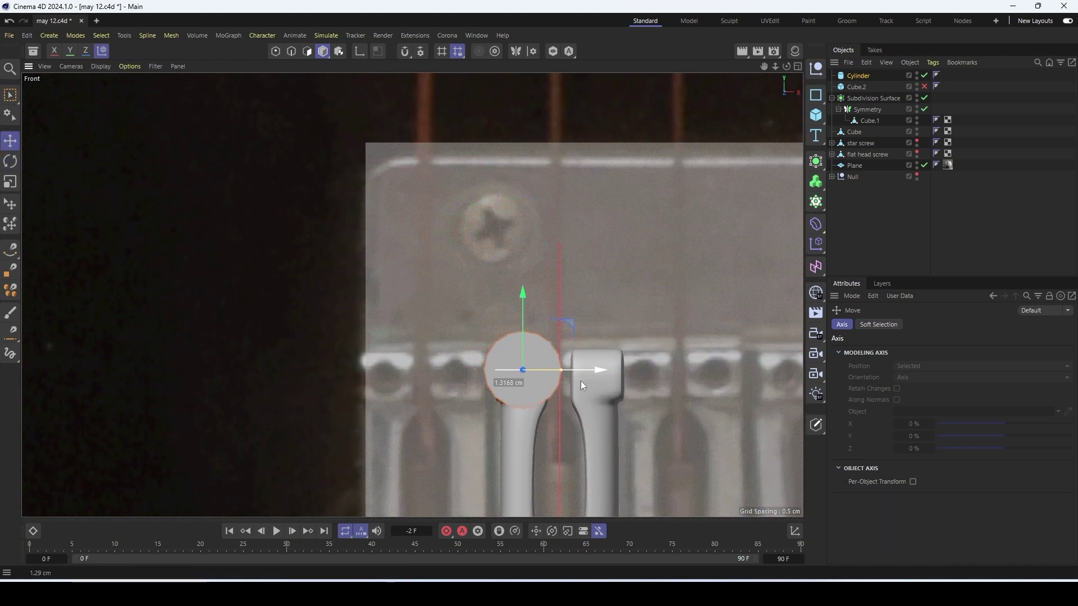
Scale the cylinder down to a radius of about 0.53 cm and centre it on the saddle's left head
key("t")
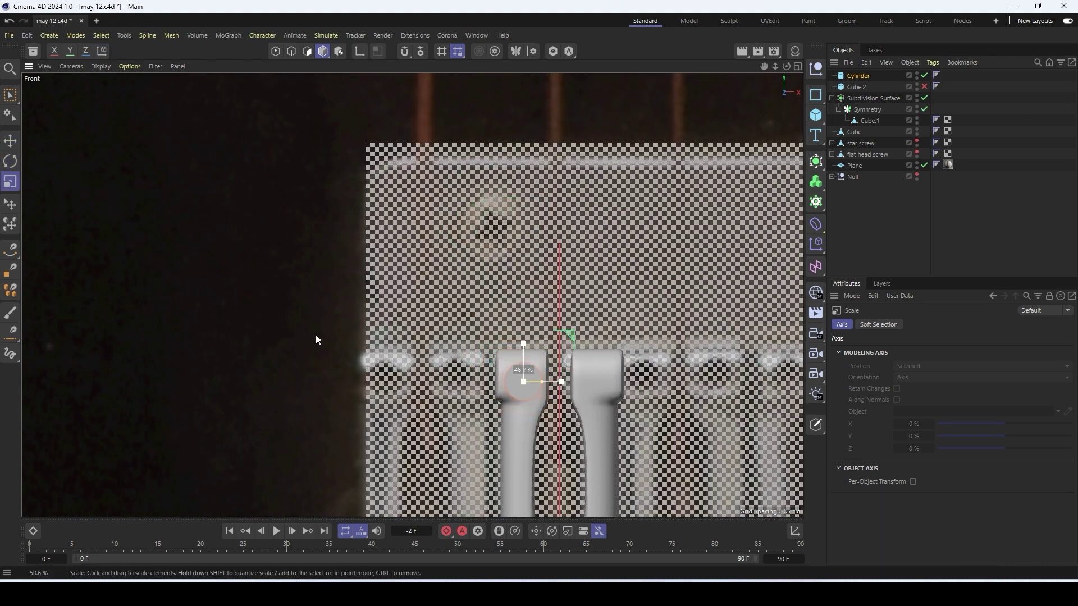
key("w")
scroll(601, 356, "up", 5)
key("e")
key("w")
left_click_drag(543, 284, 548, 242)
left_click_drag(620, 308, 616, 309)
Duplicate the cylinder, disable the copy, and shorten it to about 14.11 cm
left_click_drag(873, 75, 873, 82, "ctrl")
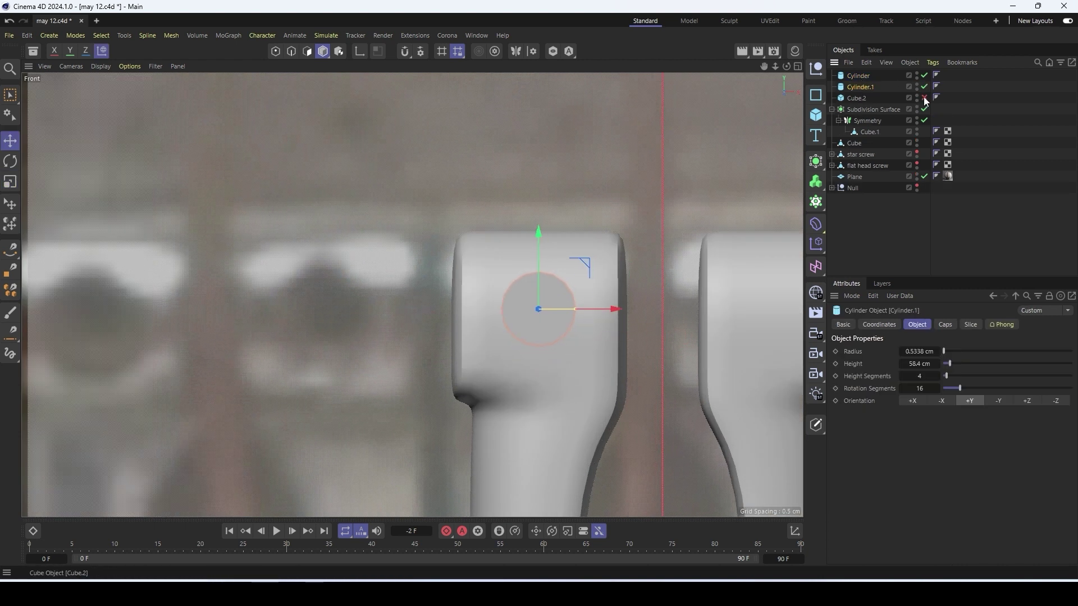
middle_click(601, 85)
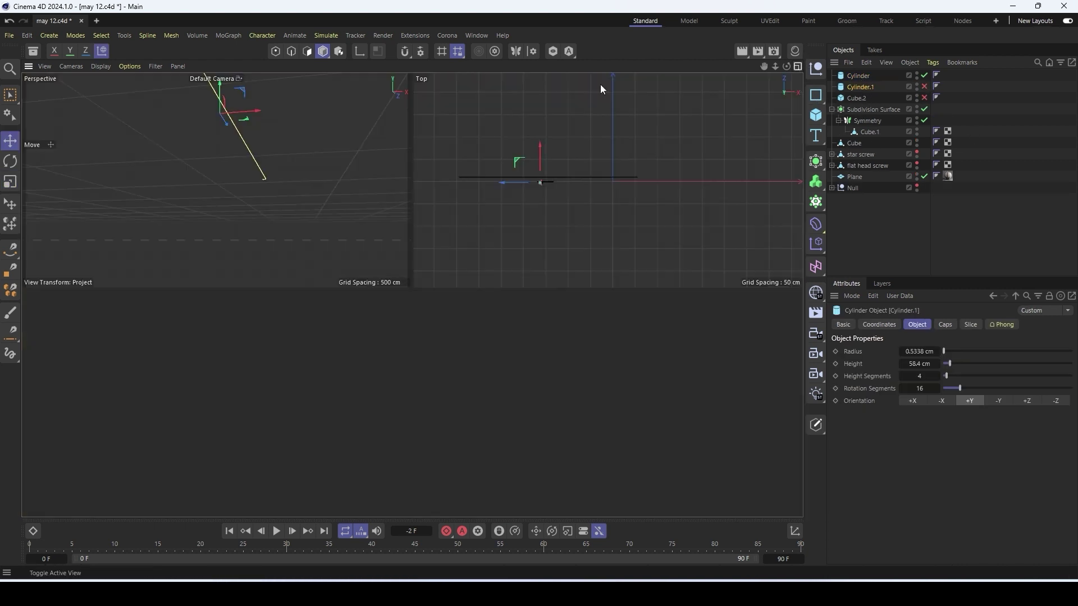
middle_click(270, 217)
scroll(269, 218, "down", 7)
left_click_drag(277, 218, 307, 206, "alt")
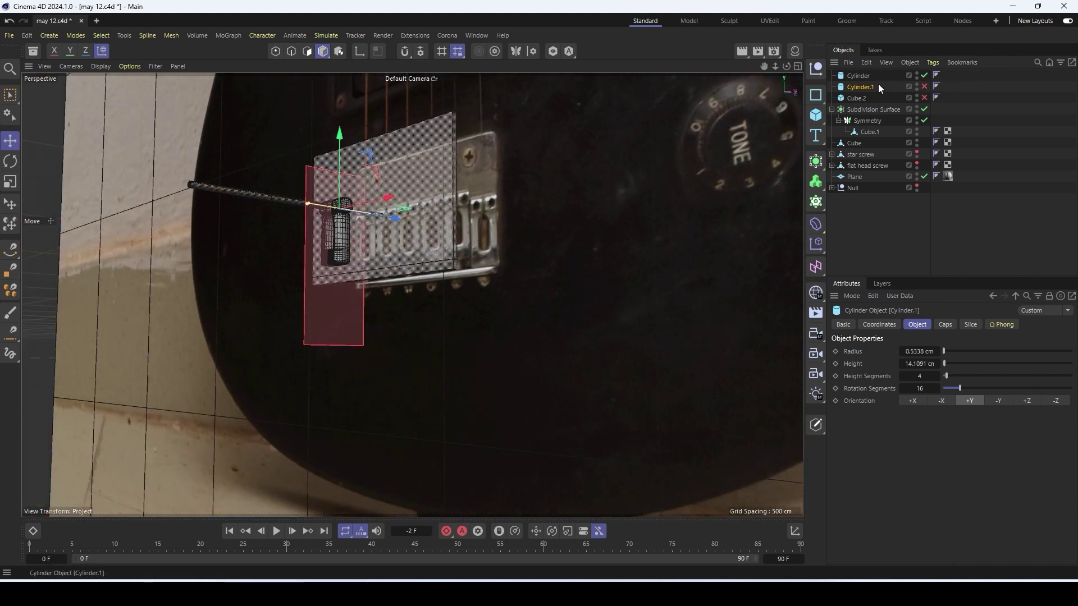
Shorten the original cylinder to about 1.52 cm within the saddle's head and place it under the Symmetry generator above Cube.1
left_click(864, 76)
left_click_drag(205, 192, 325, 200)
scroll(327, 198, "up", 10)
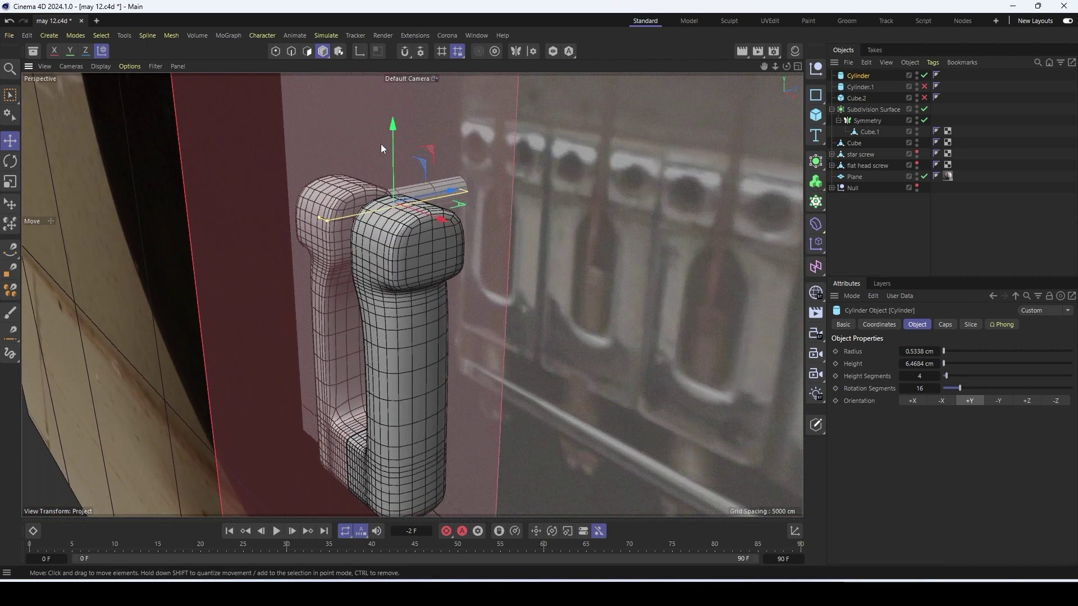
scroll(410, 172, "up", 4)
left_click_drag(440, 211, 282, 240)
left_click_drag(65, 285, 358, 244)
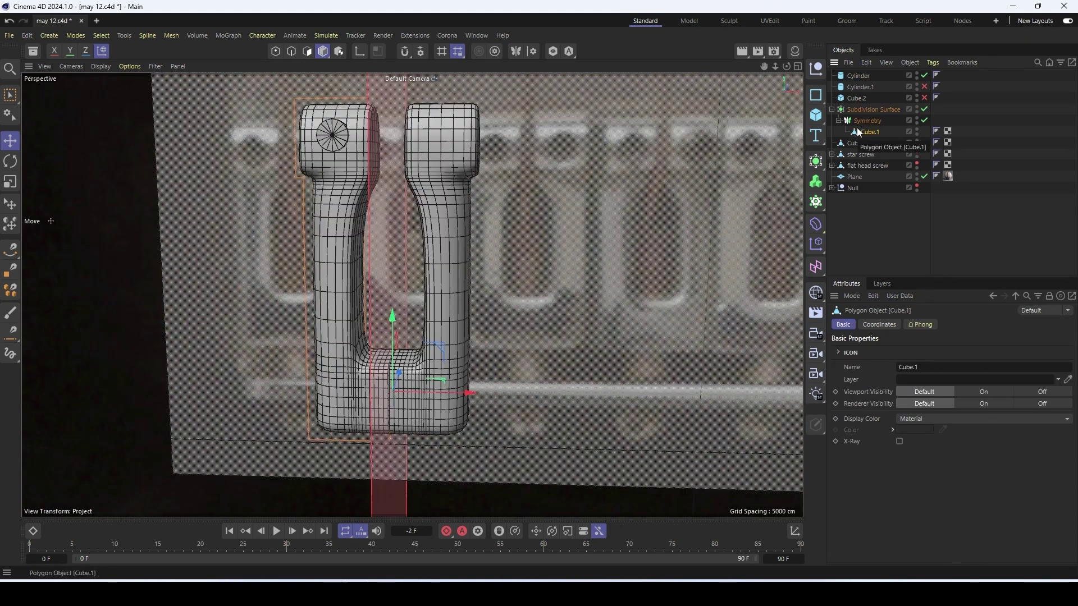
left_click(858, 77)
left_click_drag(860, 85, 870, 125)
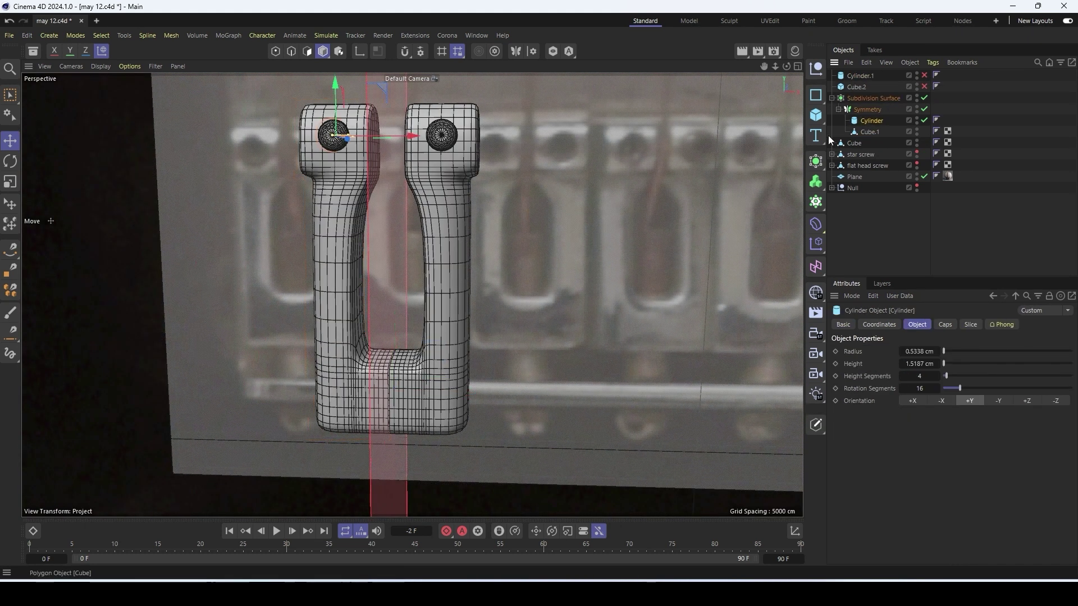
Add a Boole under the Symmetry generator and place Cube.1 above Cylinder inside it to subtract the screw hole from the saddle's heads
scroll(378, 103, "up", 5)
scroll(306, 119, "up", 3)
left_click(866, 131, "ctrl")
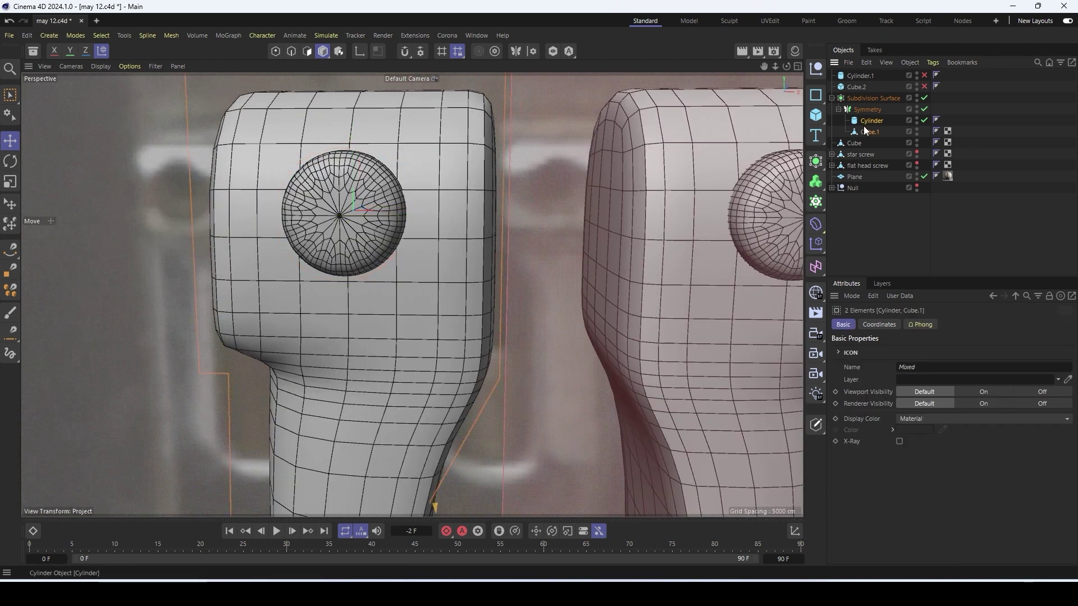
left_click(860, 223)
left_click(815, 162)
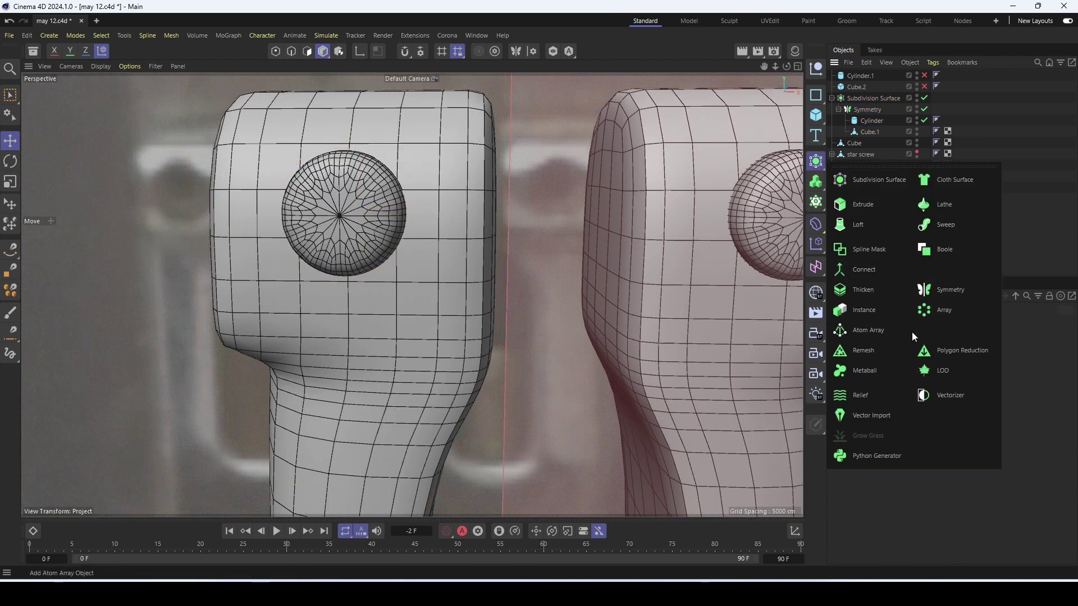
left_click(944, 249)
left_click_drag(856, 76, 871, 127)
left_click(867, 133)
left_click(869, 144)
left_click(868, 144)
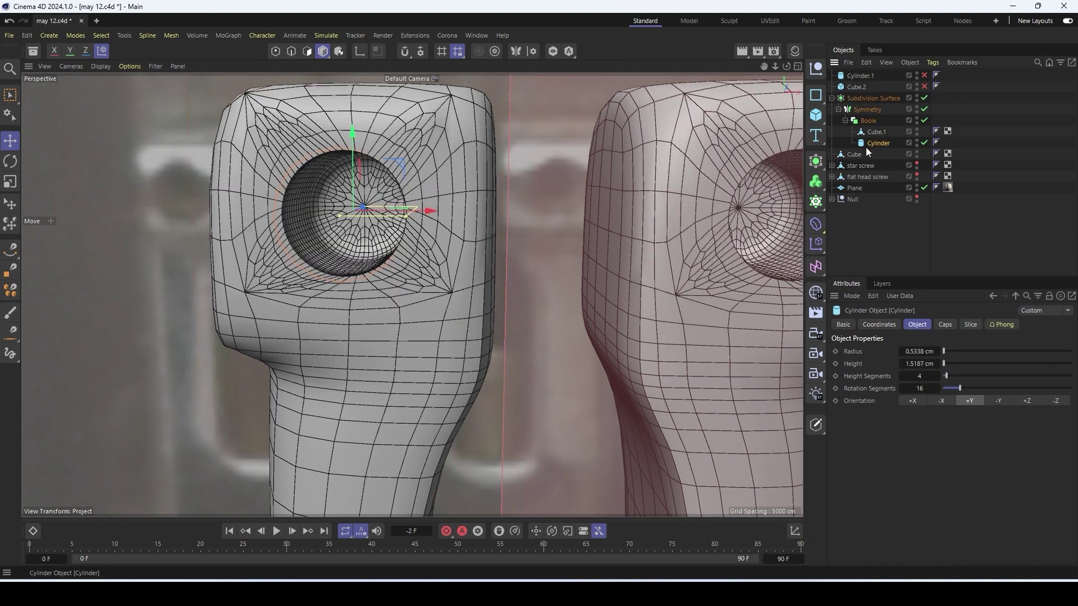
Examine the screw holes cut into both saddle heads against the reference photo and check the objects inside the Boole hierarchy
scroll(323, 198, "down", 3)
mouse_move(323, 198)
left_mouse_down("alt")
mouse_move(444, 211)
mouse_move(308, 223)
mouse_move(327, 187)
left_mouse_up("alt")
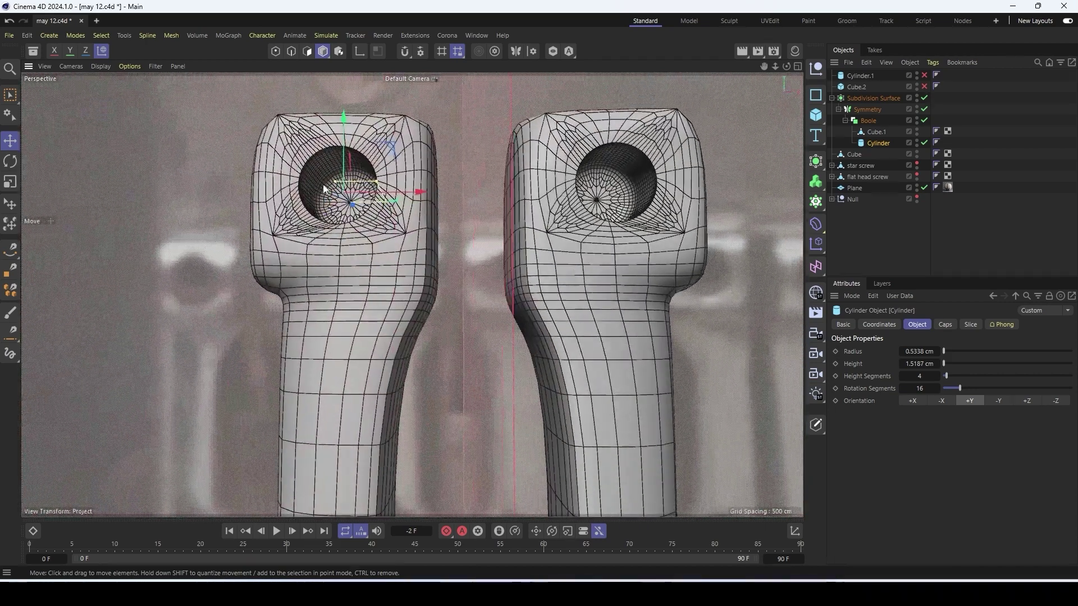
scroll(331, 180, "down", 3)
scroll(225, 287, "down", 5)
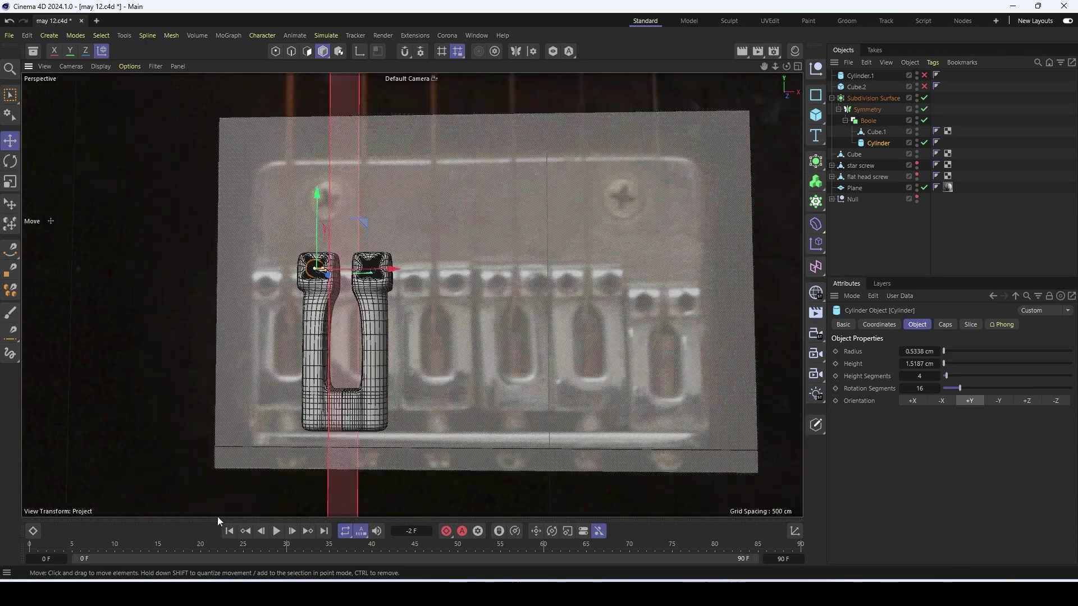
scroll(268, 212, "up", 7)
scroll(268, 213, "up", 4)
middle_click_drag(387, 239, 435, 355, "alt")
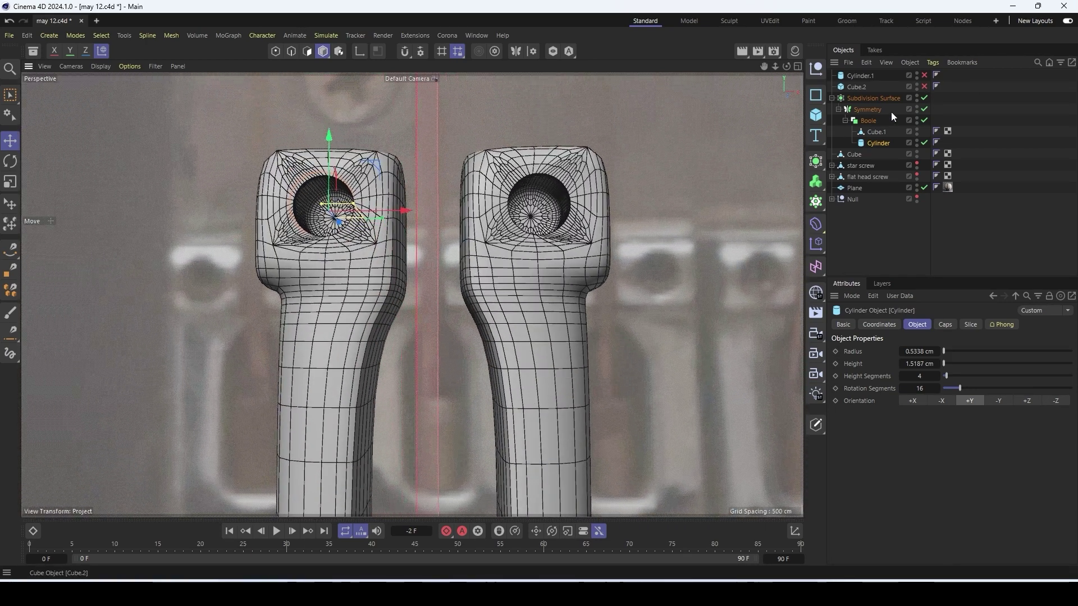
left_click(858, 87)
left_click(868, 101)
left_click(869, 110)
left_click(870, 121)
left_click(871, 133)
left_click(842, 134)
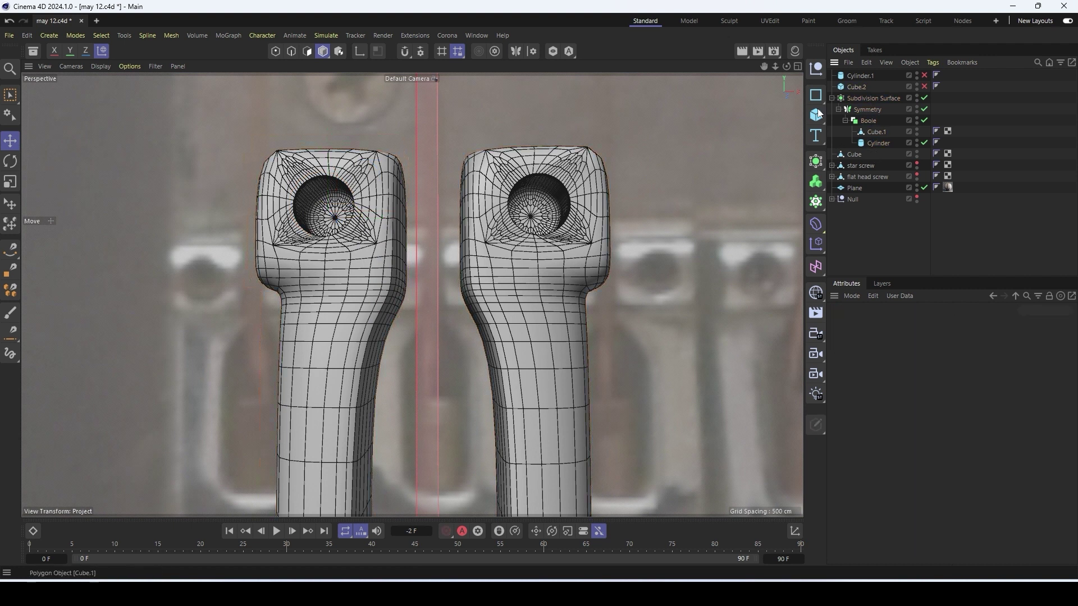
left_click(871, 144)
left_click(868, 133)
left_click(875, 145)
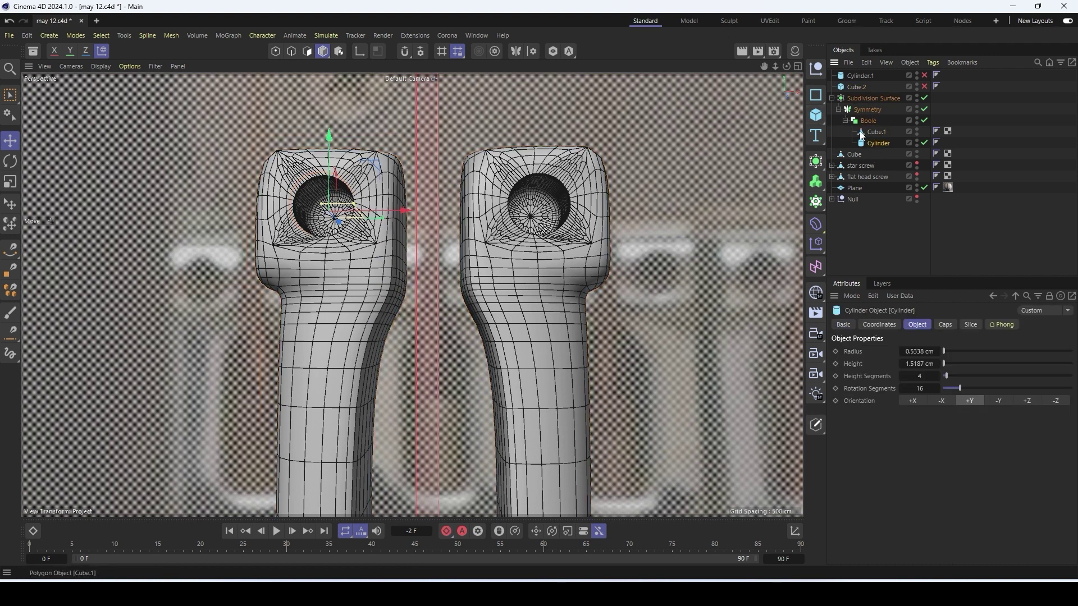
scroll(306, 182, "up", 6)
left_click_drag(346, 144, 350, 145, "alt")
scroll(352, 143, "down", 8)
scroll(363, 139, "up", 8)
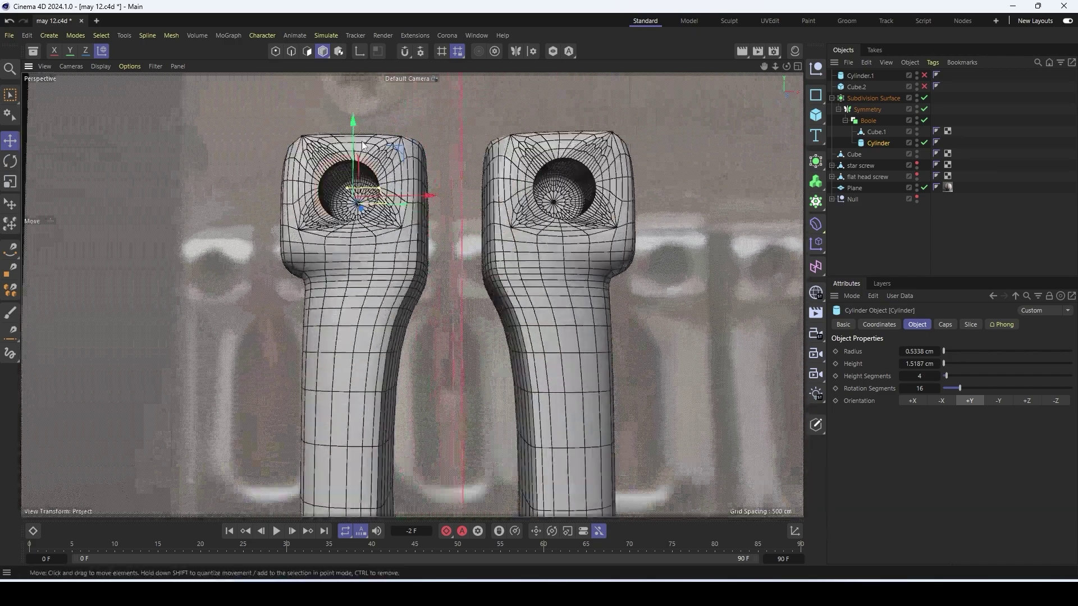
scroll(363, 139, "down", 8)
left_click_drag(372, 152, 393, 216, "alt")
Add a torus under Cube.1 and scale it down to a ring radius of 0.5 cm
left_click(871, 132)
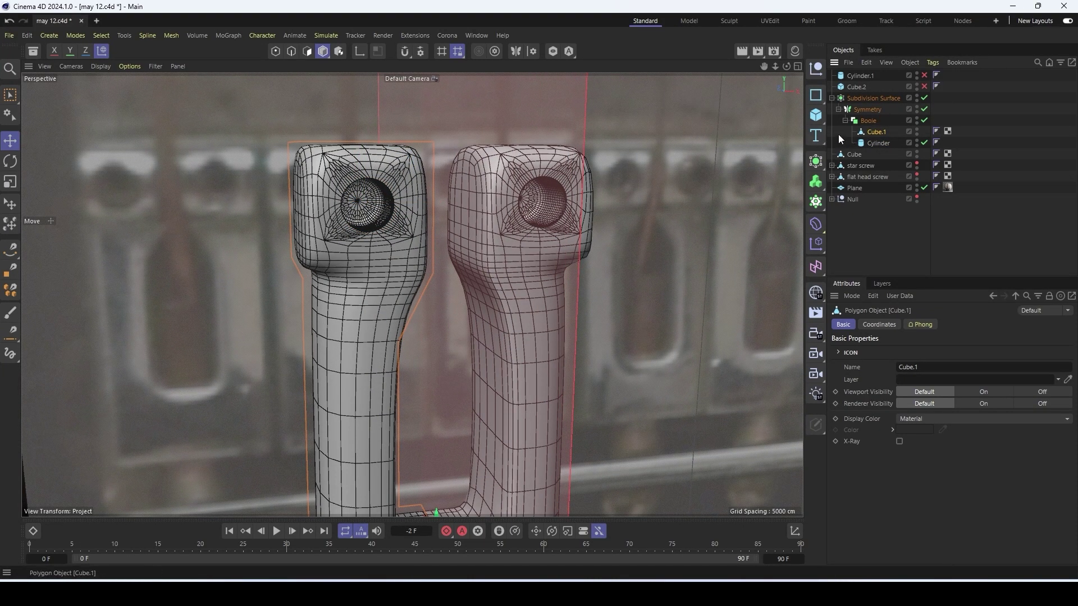
left_click(818, 114)
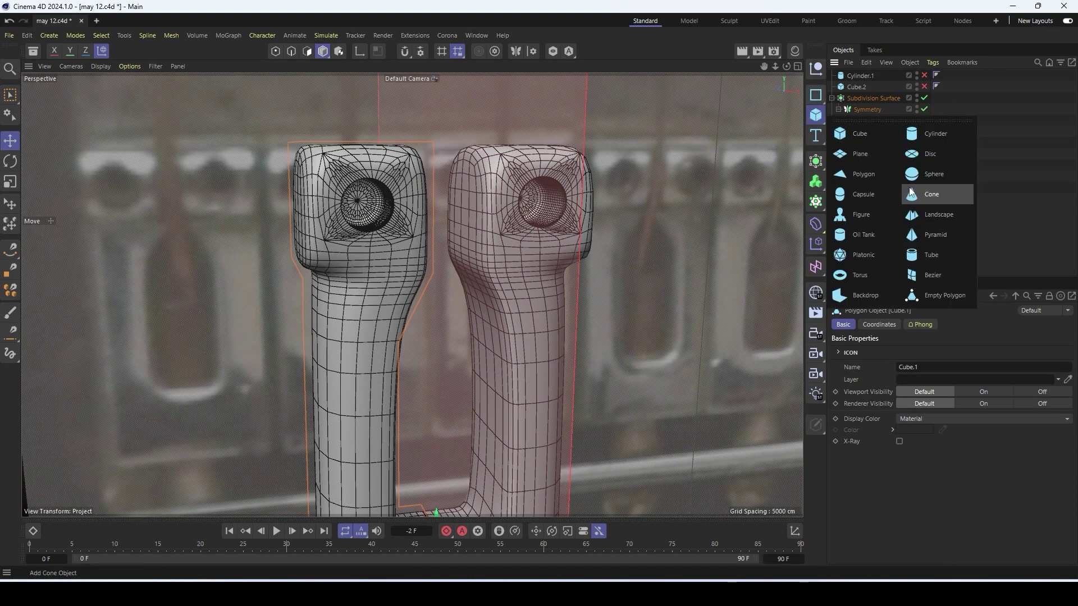
left_click(857, 275)
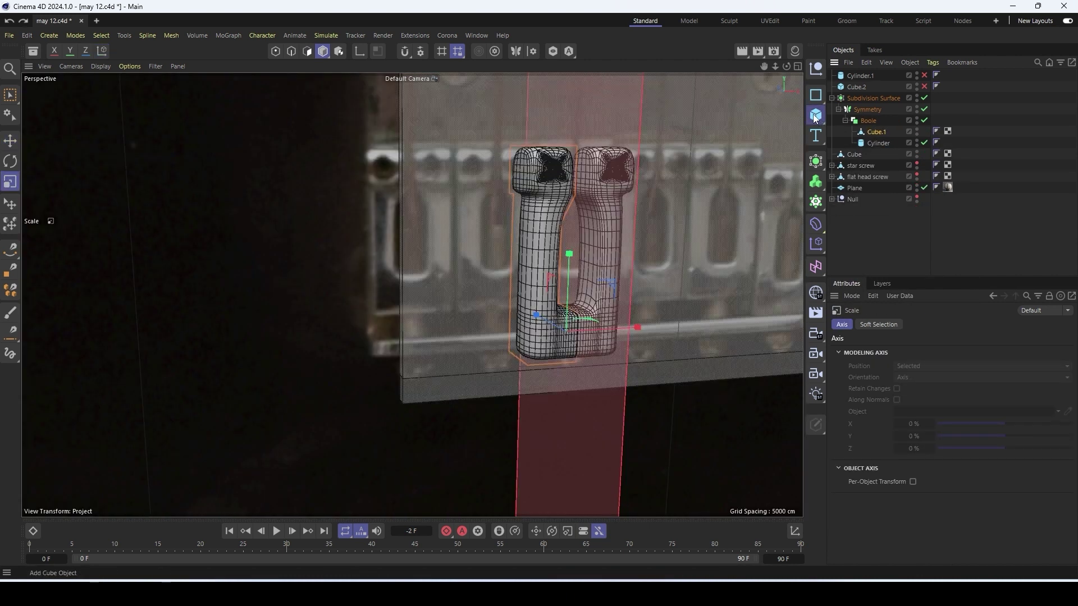
left_click(816, 115)
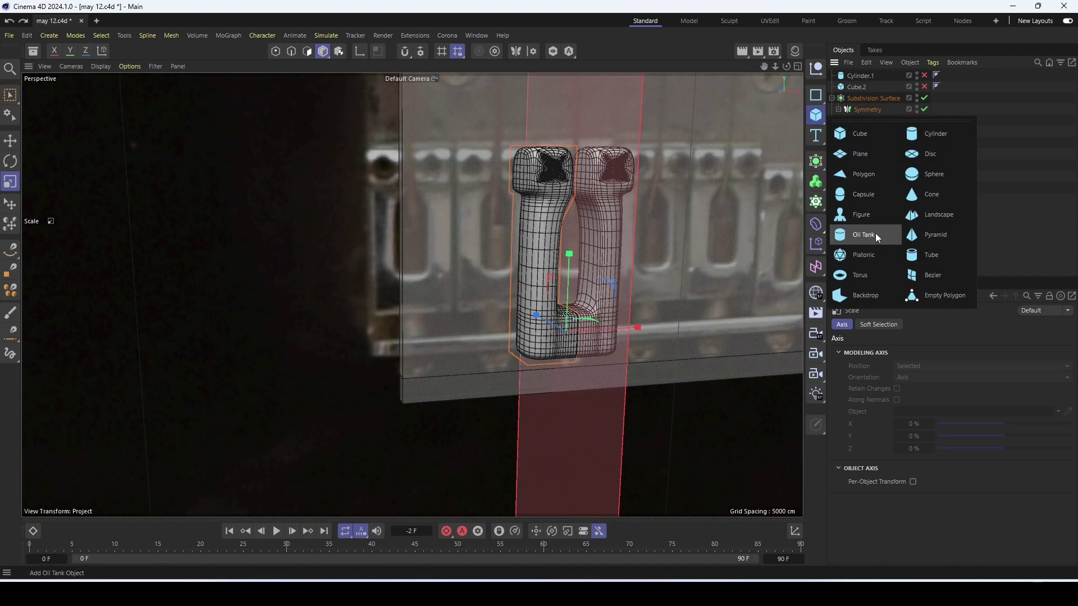
left_click(873, 280)
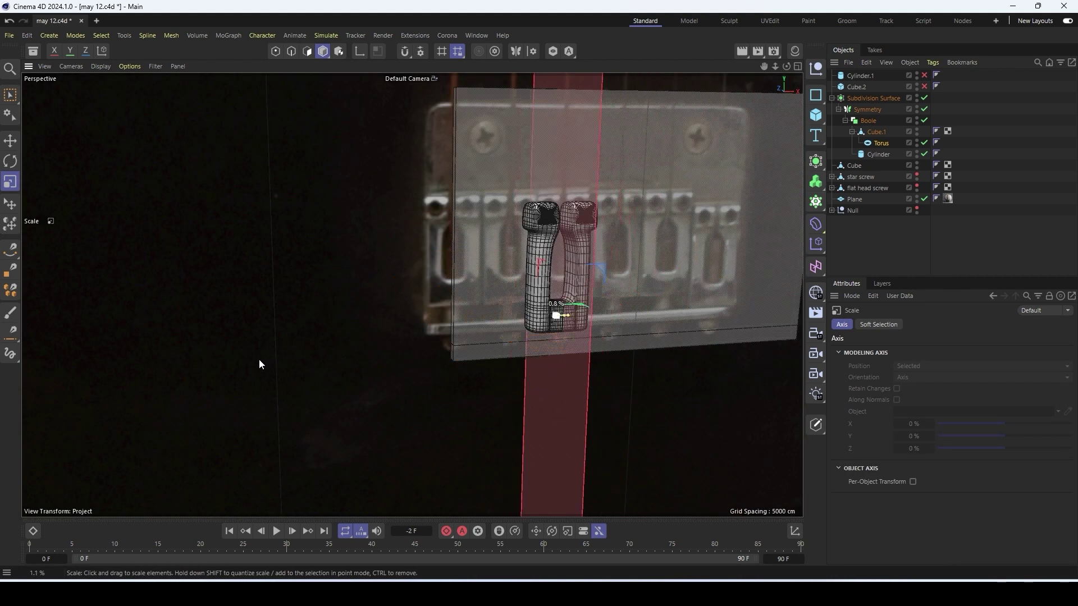
Move the torus up to mid-height of the saddle and sideways to its left arm
scroll(544, 254, "up", 6)
key("e")
left_click_drag(550, 341, 546, 203)
scroll(546, 203, "up", 3)
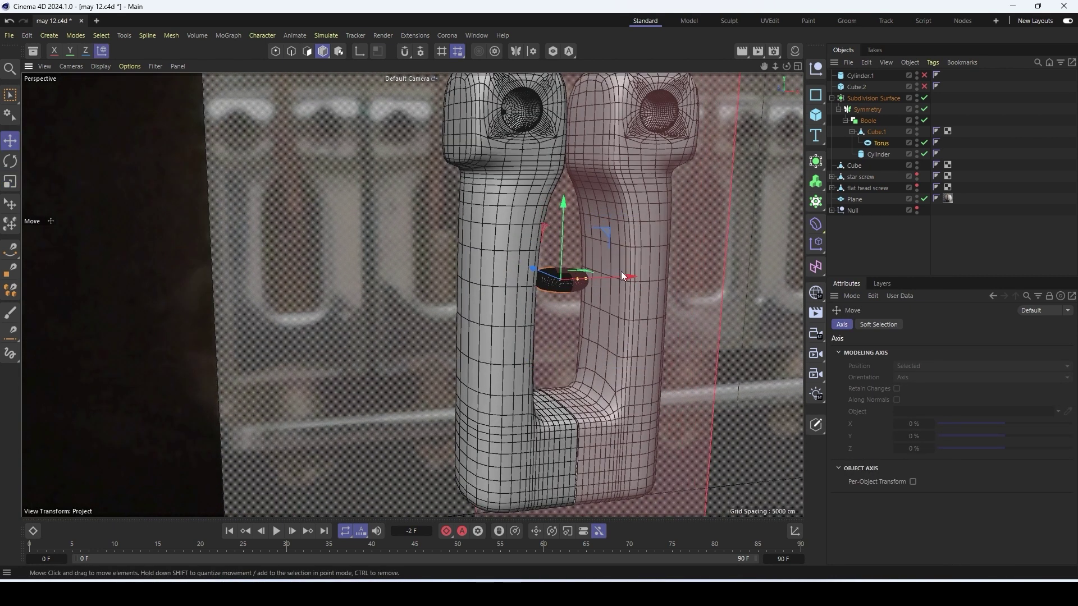
left_click_drag(624, 277, 556, 279)
key("ctrl+z")
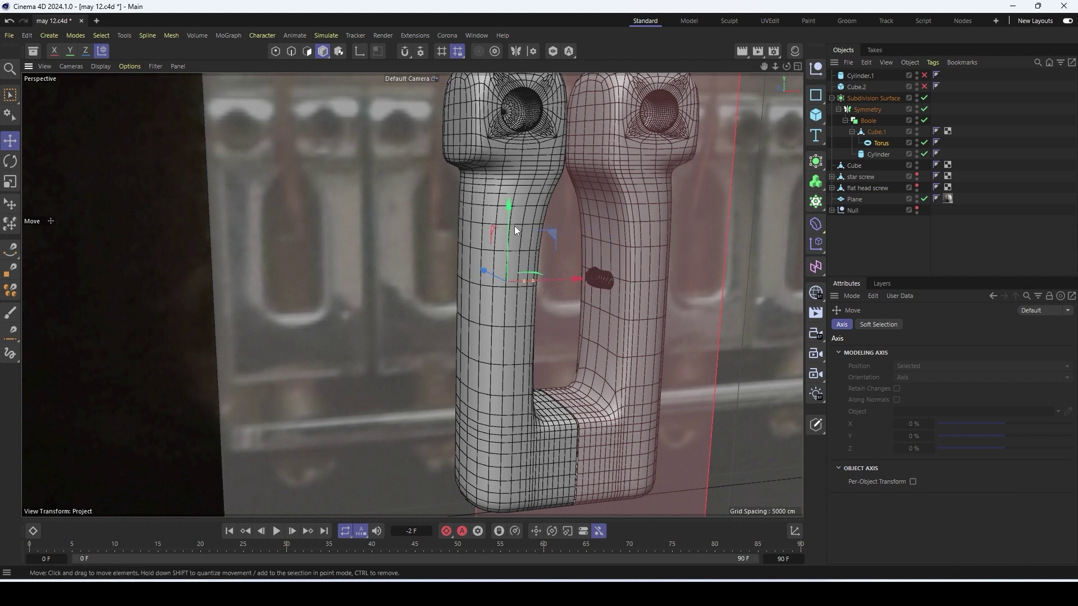
Raise the torus to the saddle's left head and bring it forward in front of the screw hole
left_click_drag(505, 215, 502, 64)
left_click_drag(503, 260, 568, 332, "alt")
middle_click_drag(472, 197, 484, 339, "alt")
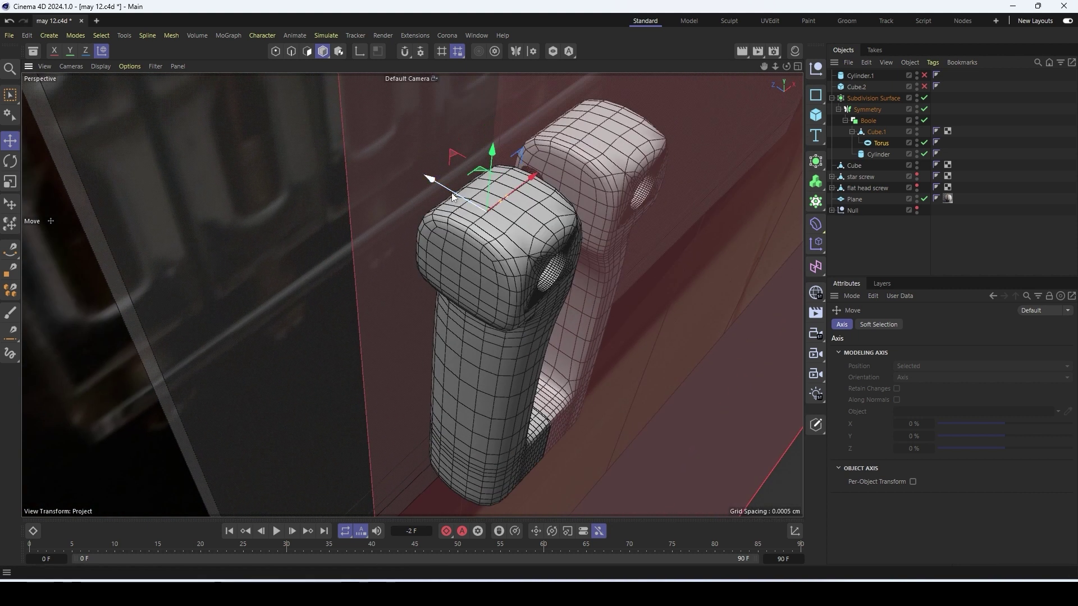
left_click_drag(451, 192, 568, 294)
left_click_drag(645, 252, 616, 279)
left_click_drag(527, 281, 560, 234)
scroll(574, 260, "up", 5)
left_click_drag(568, 303, 446, 291, "alt")
scroll(412, 293, "down", 3)
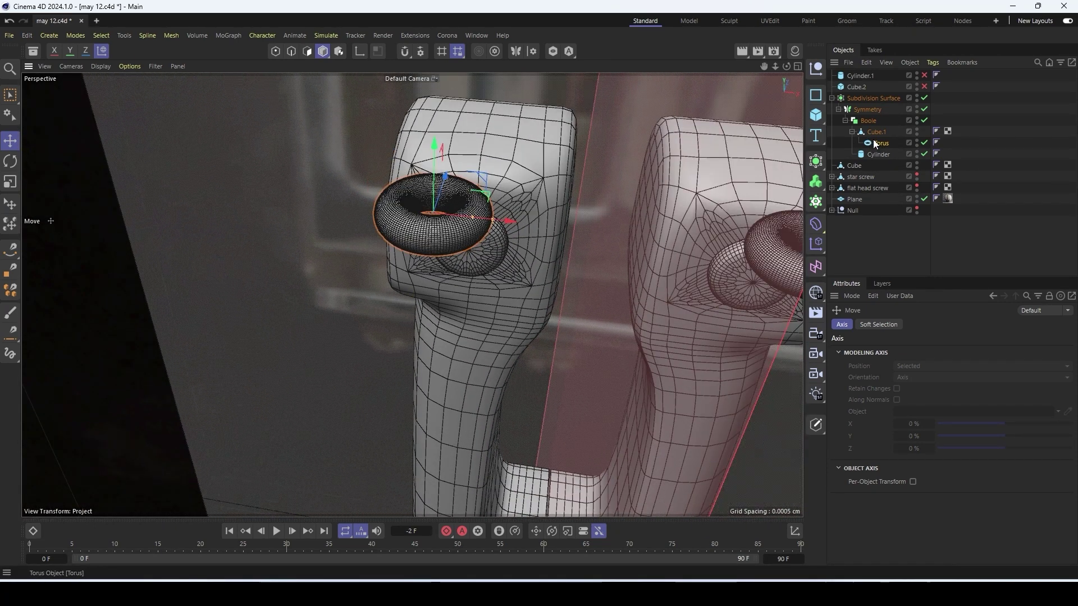
Place the torus under the Symmetry generator above the Boole and rotate it to face the front of the screw hole
left_click_drag(875, 141, 867, 120)
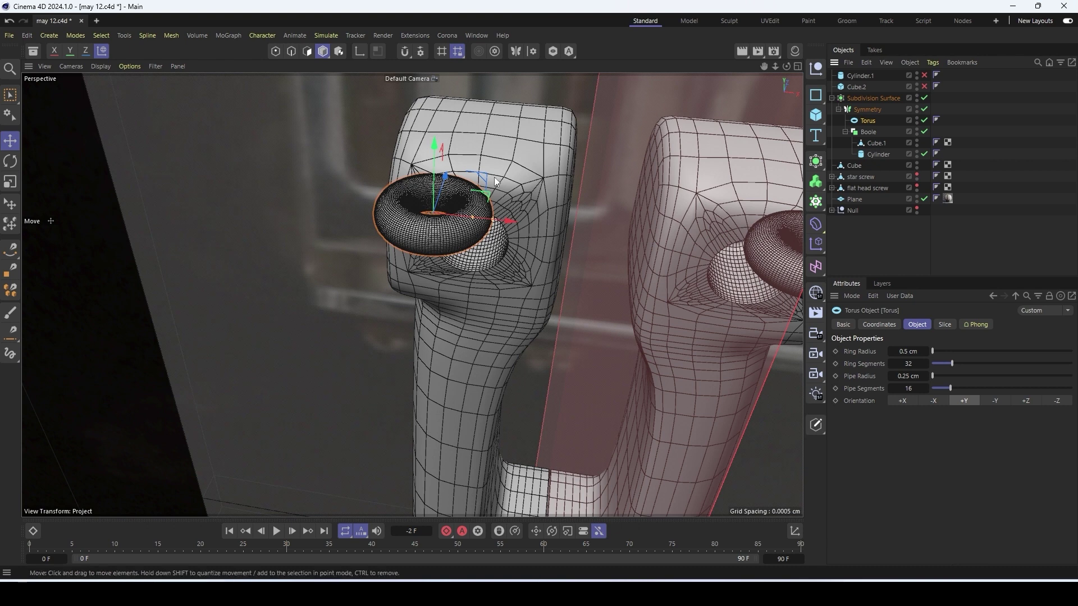
key("r")
left_click_drag(428, 204, 243, 284)
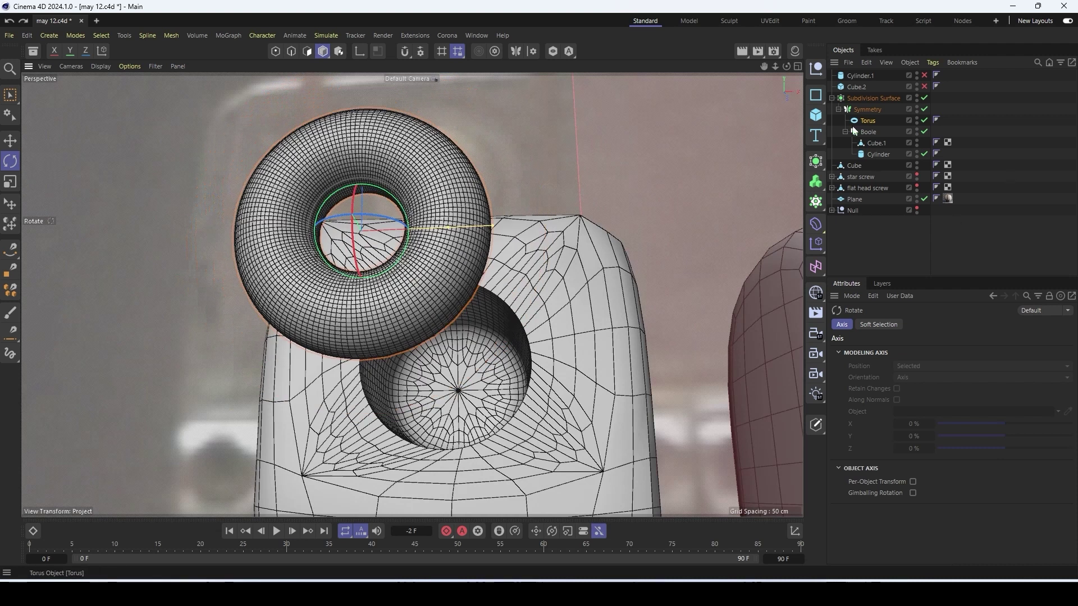
Check the radius of Cylinder.1 and set the torus's ring radius to 0.53 cm to match
left_click(868, 120)
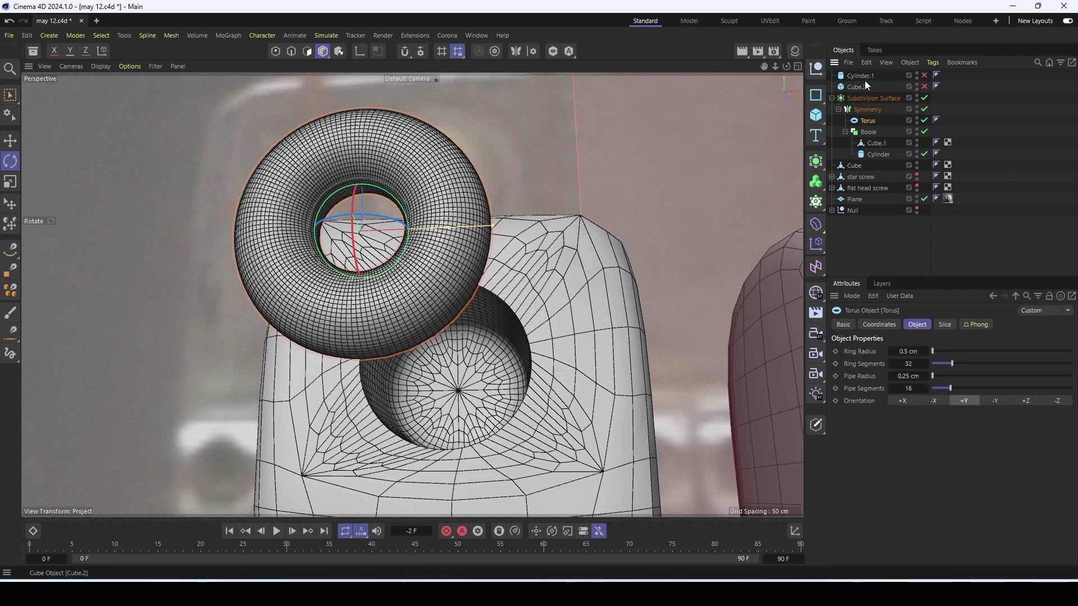
left_click(854, 76)
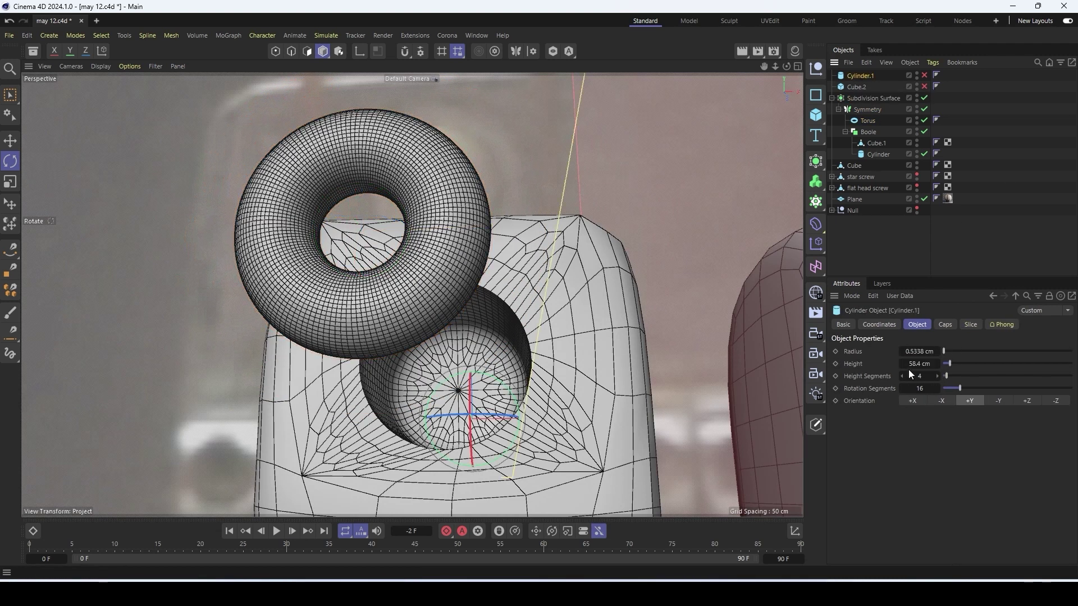
left_click(868, 121)
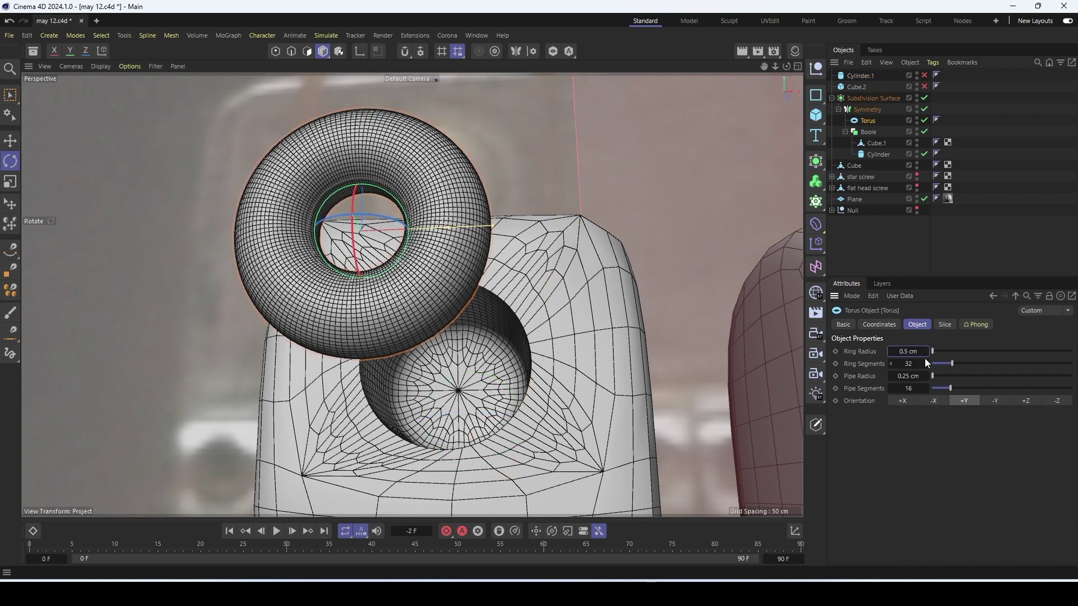
key("Return")
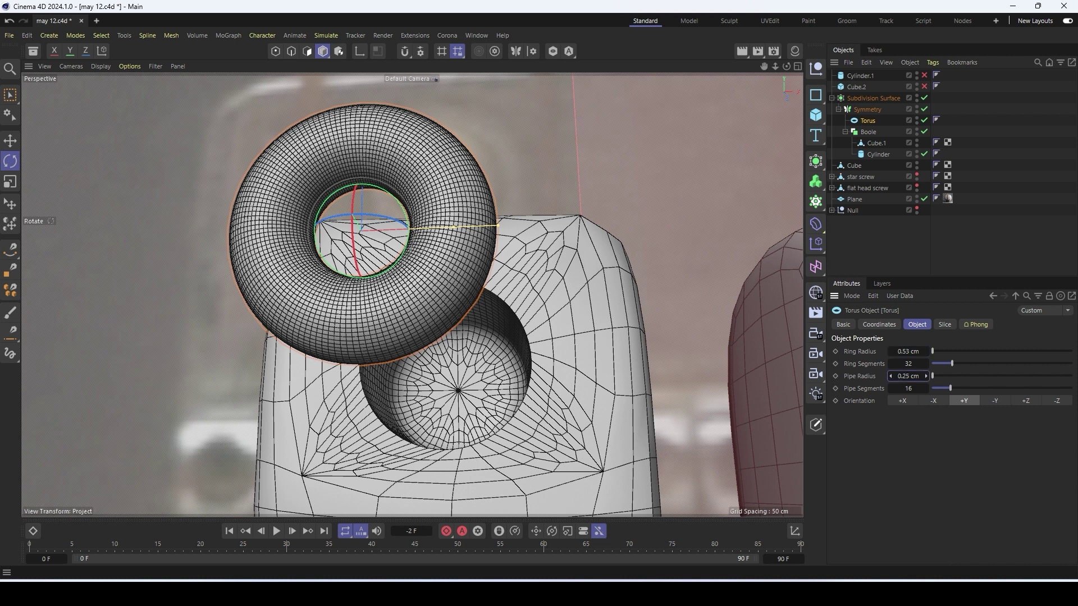
Set the torus's pipe radius to 0.09 cm and centre the torus around the left head's screw hole
mouse_move(907, 376)
left_mouse_down()
mouse_move(893, 376)
mouse_move(924, 375)
mouse_move(889, 373)
mouse_move(928, 379)
mouse_move(892, 376)
left_mouse_up()
left_click(925, 376)
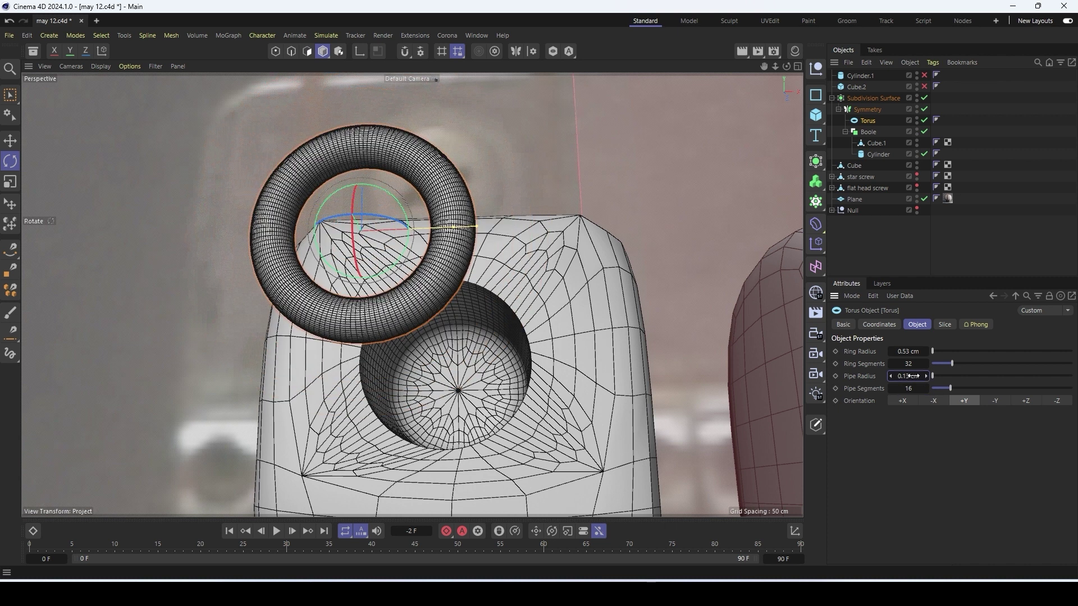
left_click(913, 375)
key("Return")
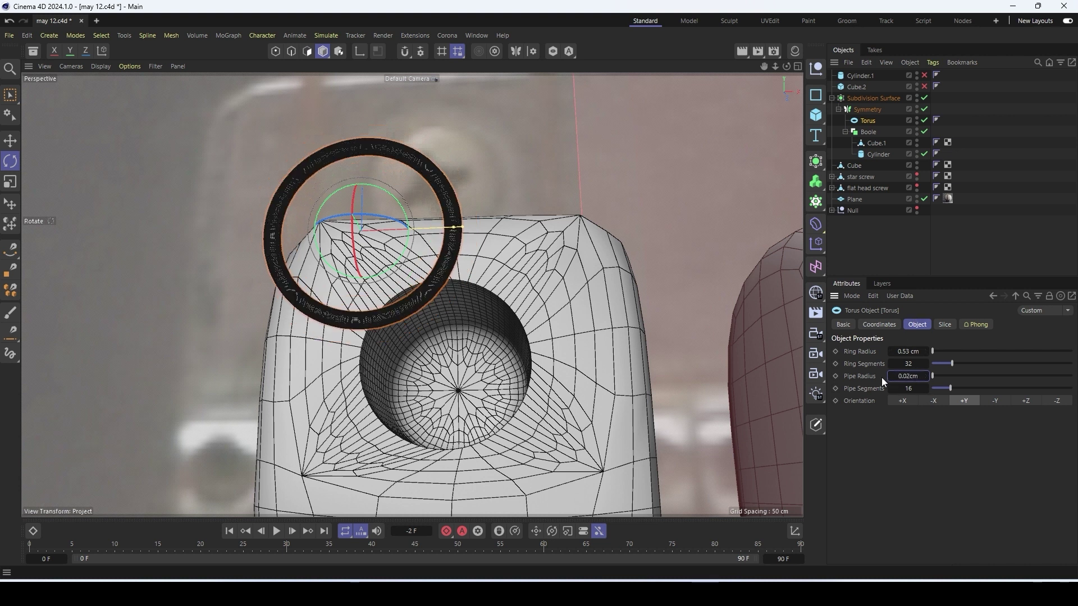
type("9")
key("Return")
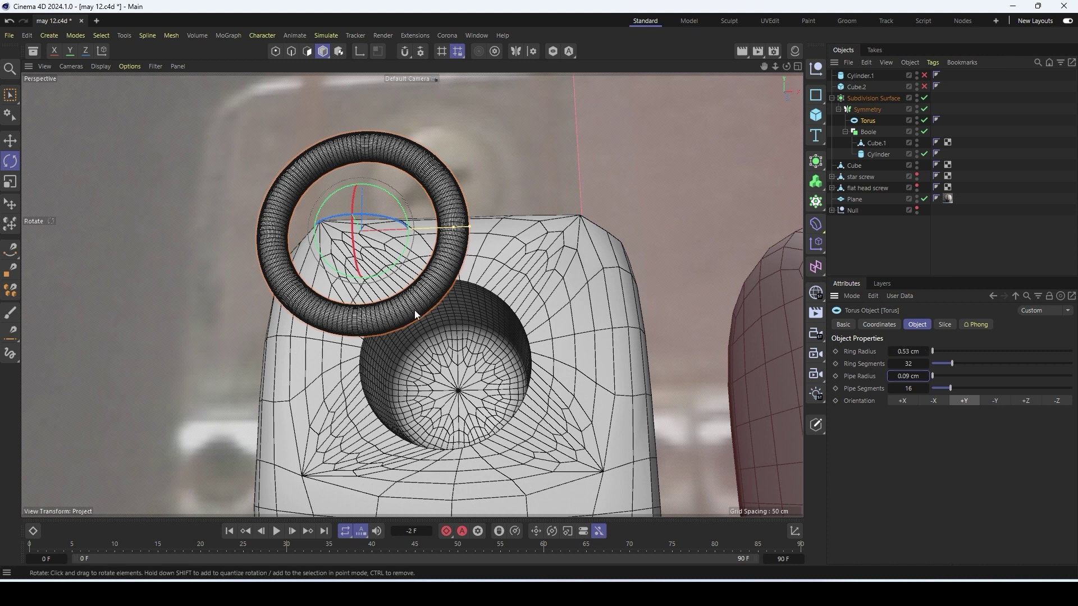
scroll(465, 382, "down", 5)
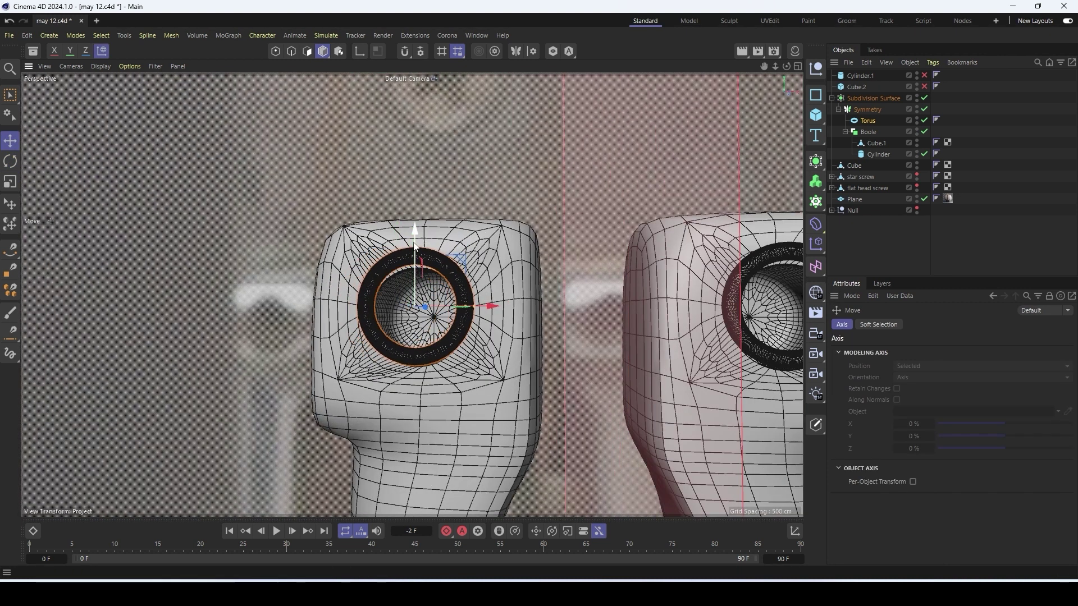
Enable Create single object on the Boole and set the Symmetry generator's Weld option to On
left_click(950, 373)
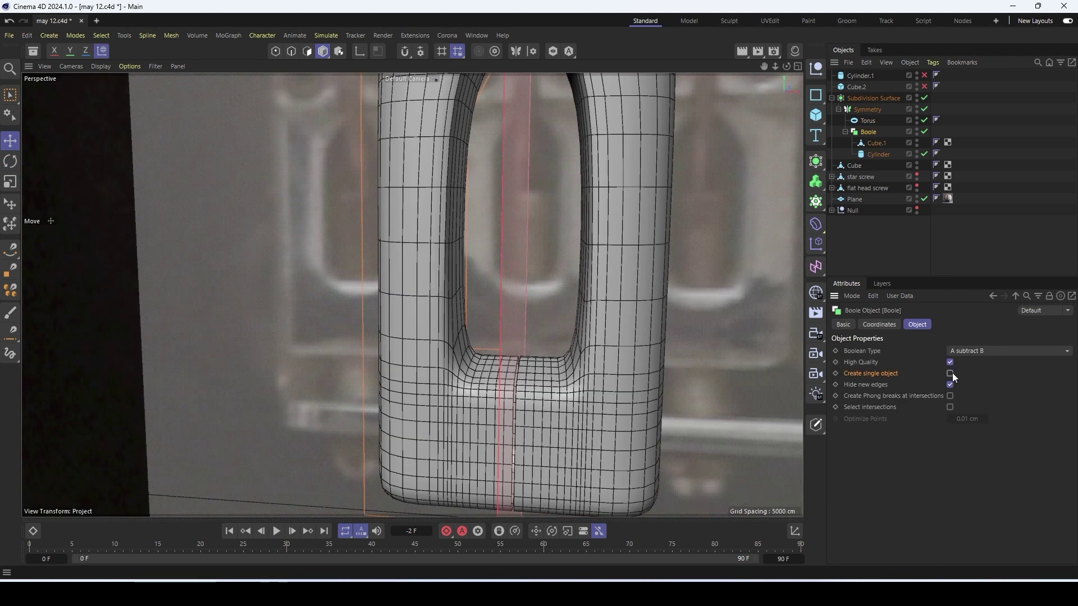
left_click(951, 373)
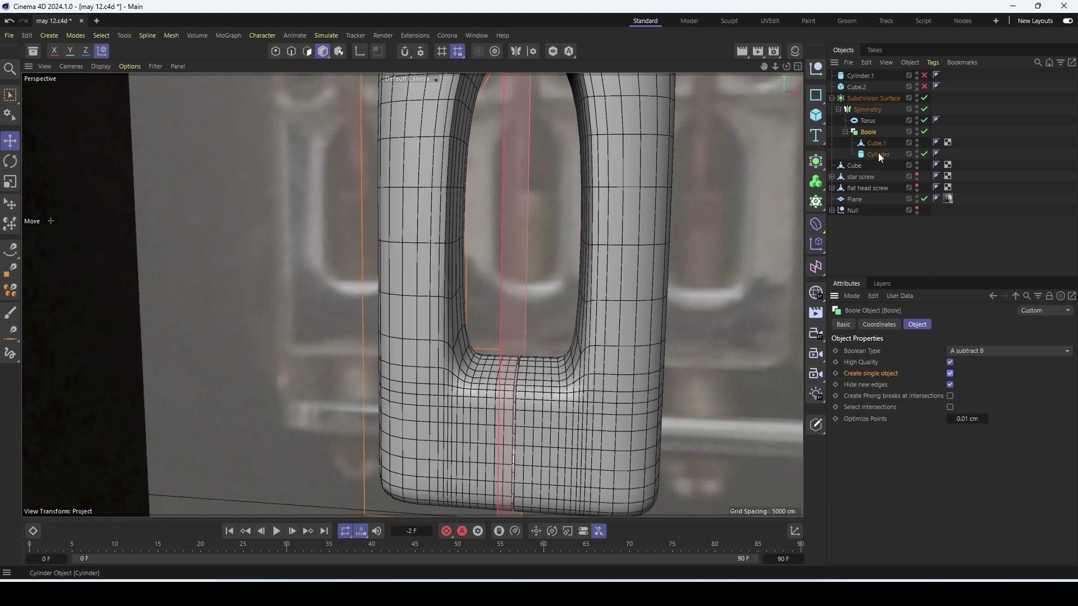
left_click(868, 107)
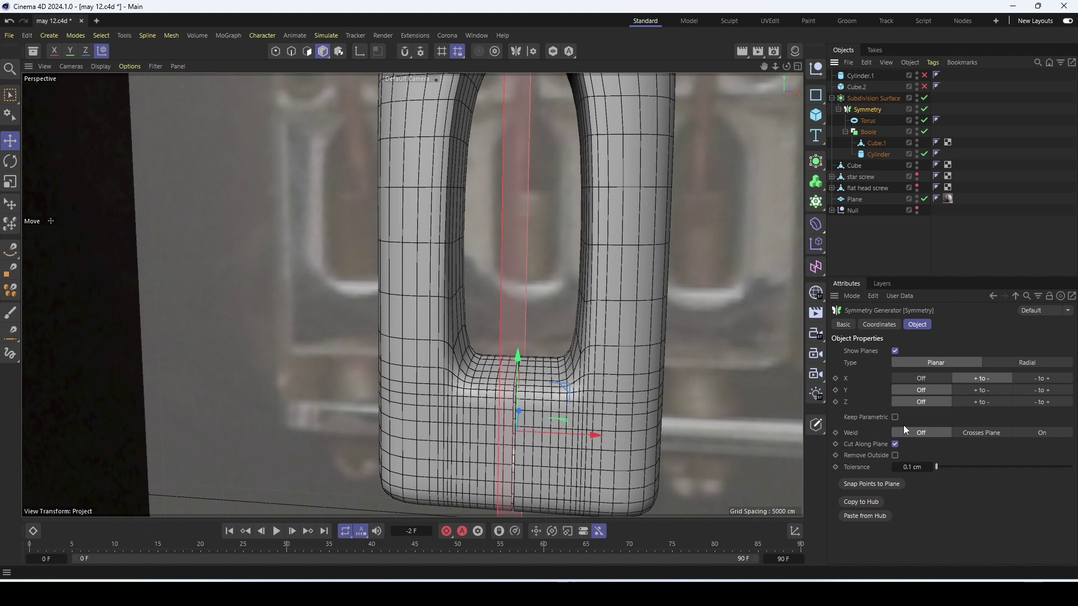
left_click(1038, 434)
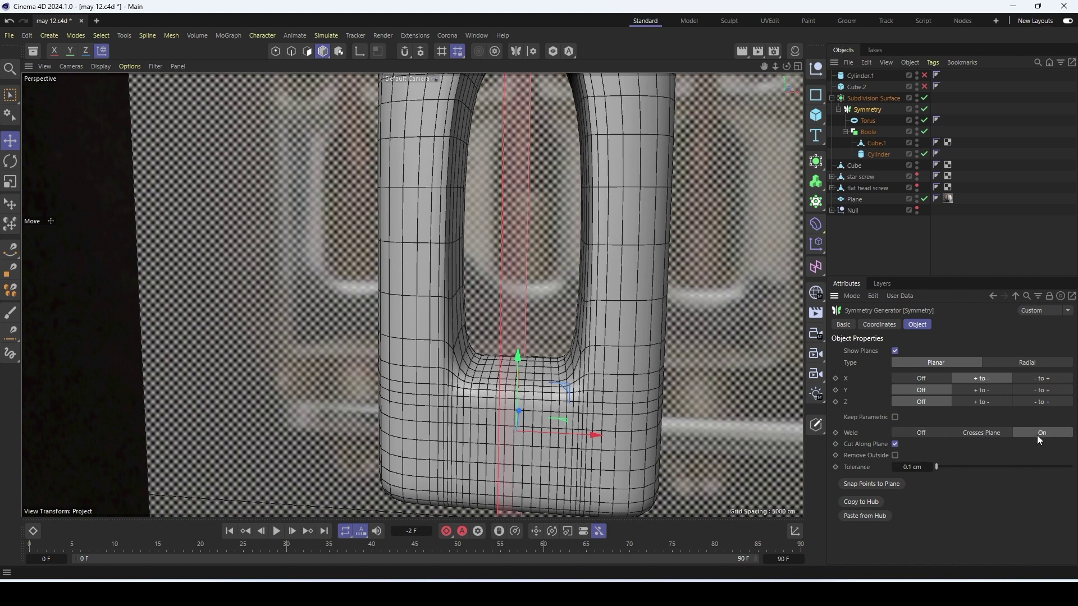
middle_click(519, 443)
middle_click(547, 430)
key("F1")
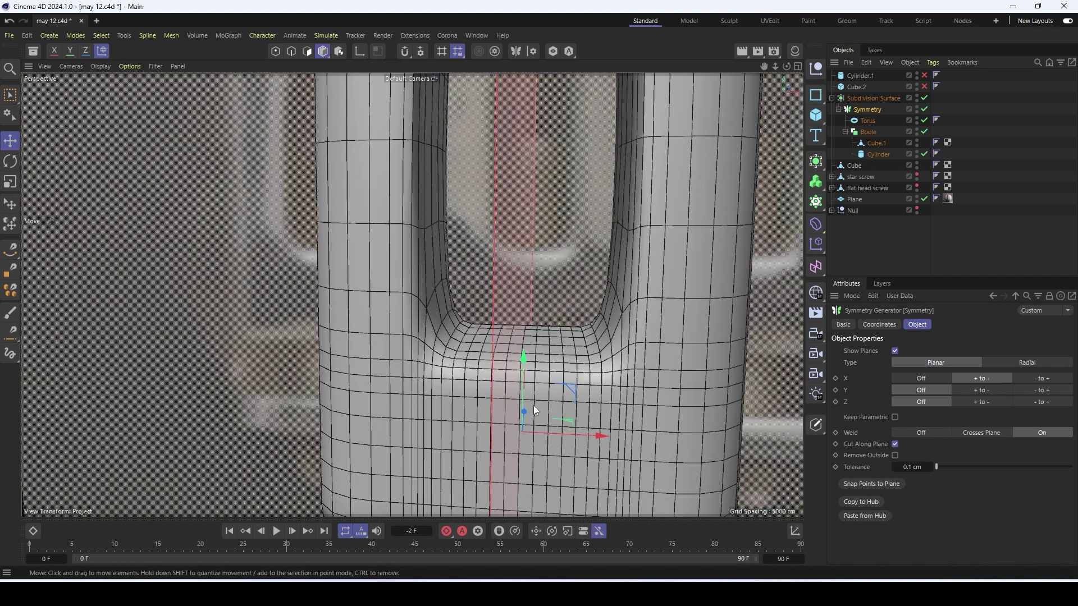
scroll(532, 404, "down", 7)
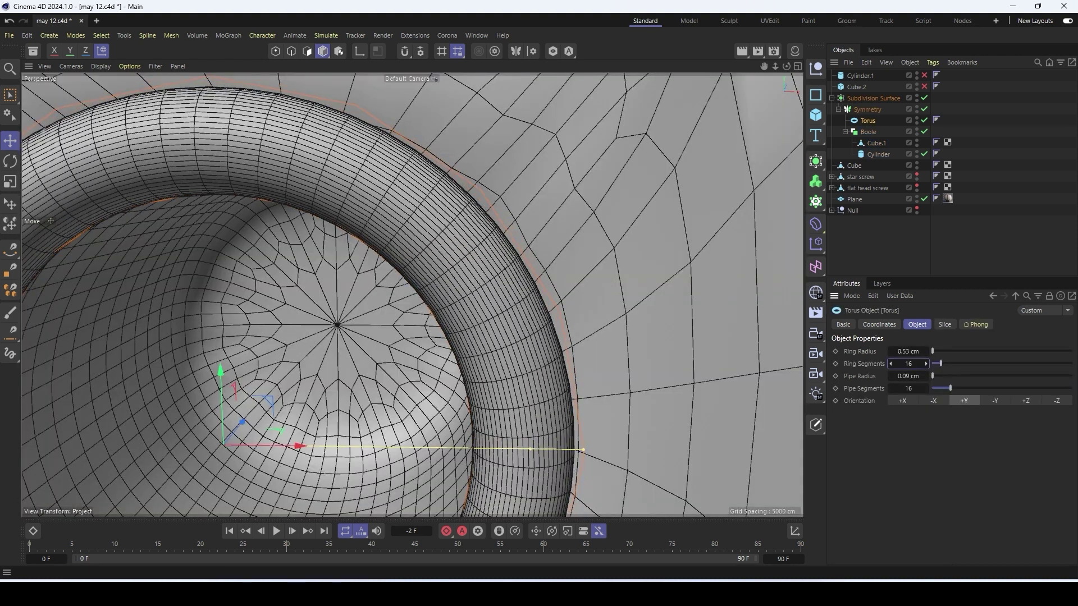
Restore the torus's ring segments to 32 and reduce its pipe segments to 3
left_click_drag(910, 364, 905, 388)
key("ctrl+z")
scroll(474, 349, "down", 8)
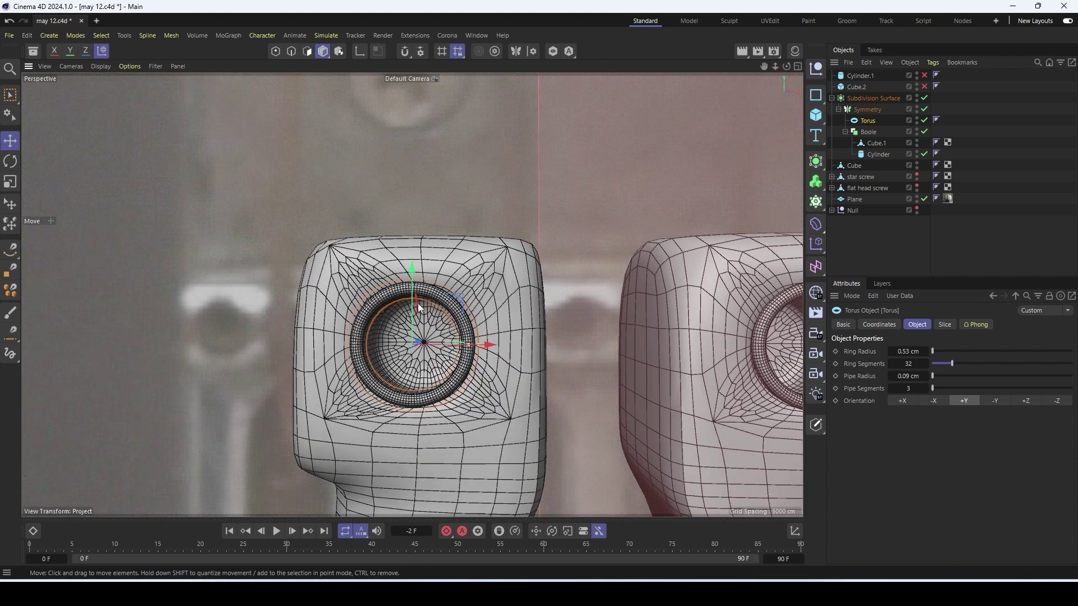
Display the model shaded without wireframe lines and examine the surface around the torus rim and screw hole
scroll(418, 304, "up", 6)
left_click(97, 66)
left_click(129, 100)
scroll(463, 223, "down", 8)
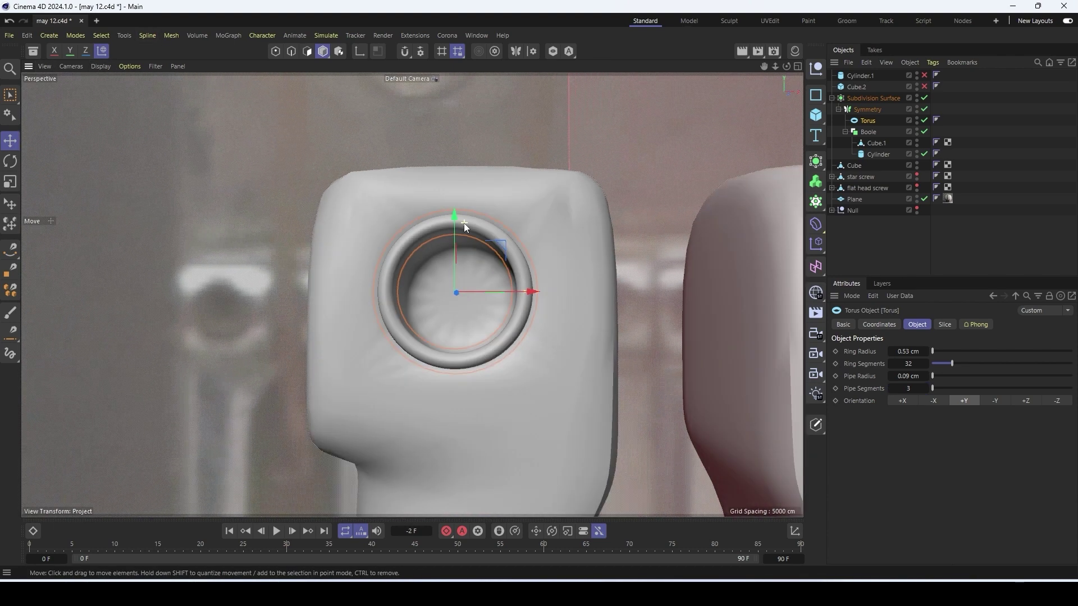
left_click_drag(488, 245, 539, 236, "alt")
Make the Boole editable, move the Cube.1-Cylinder mesh out of its null, and delete the empty null
left_click(874, 143)
left_click(864, 136)
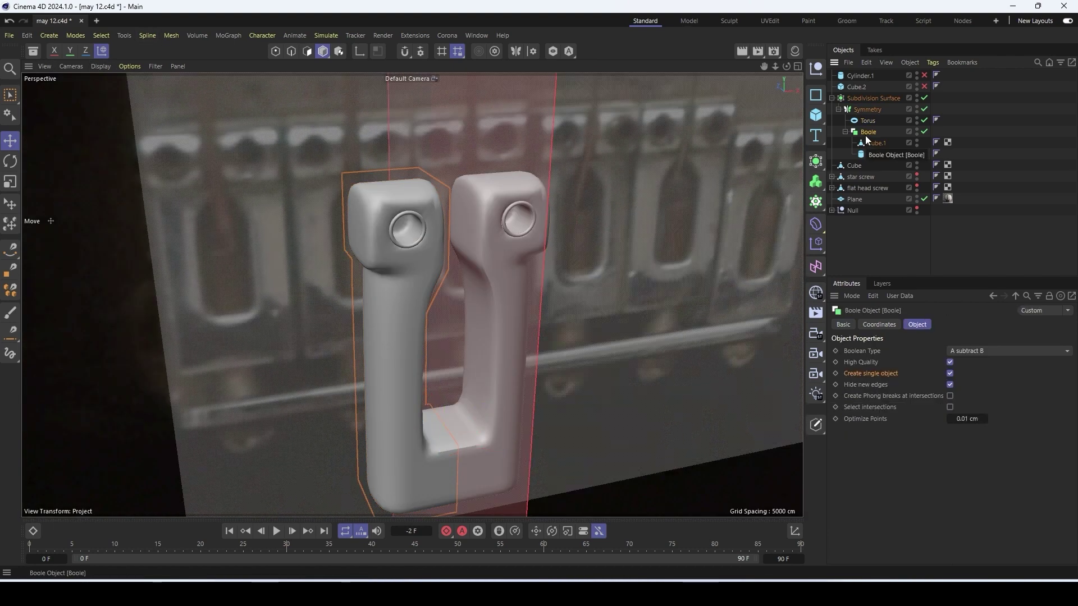
key("c")
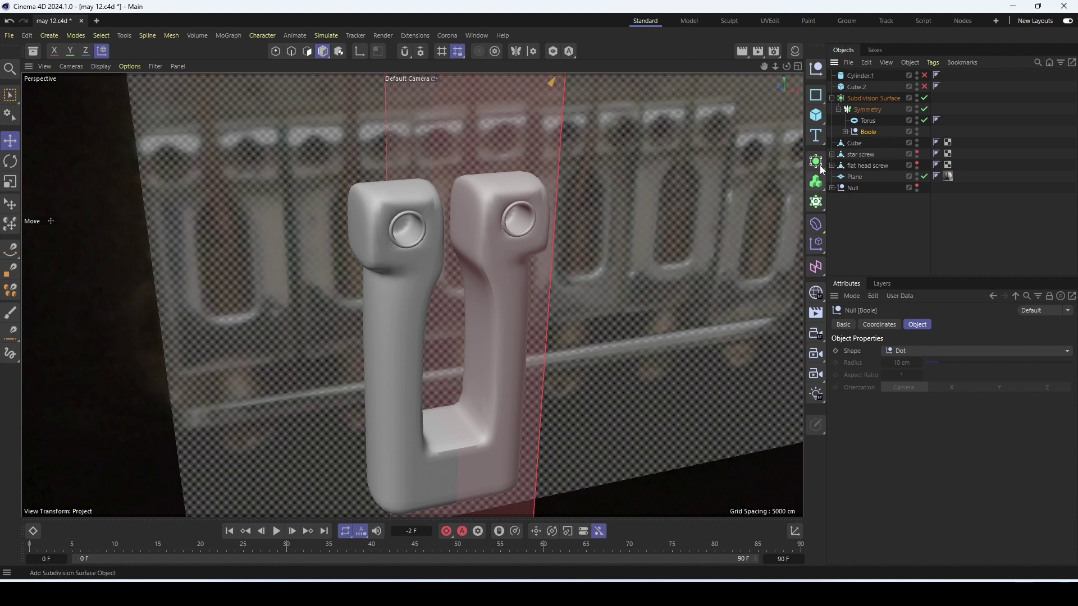
left_click(845, 132)
left_click_drag(876, 143, 868, 127)
left_click(867, 143)
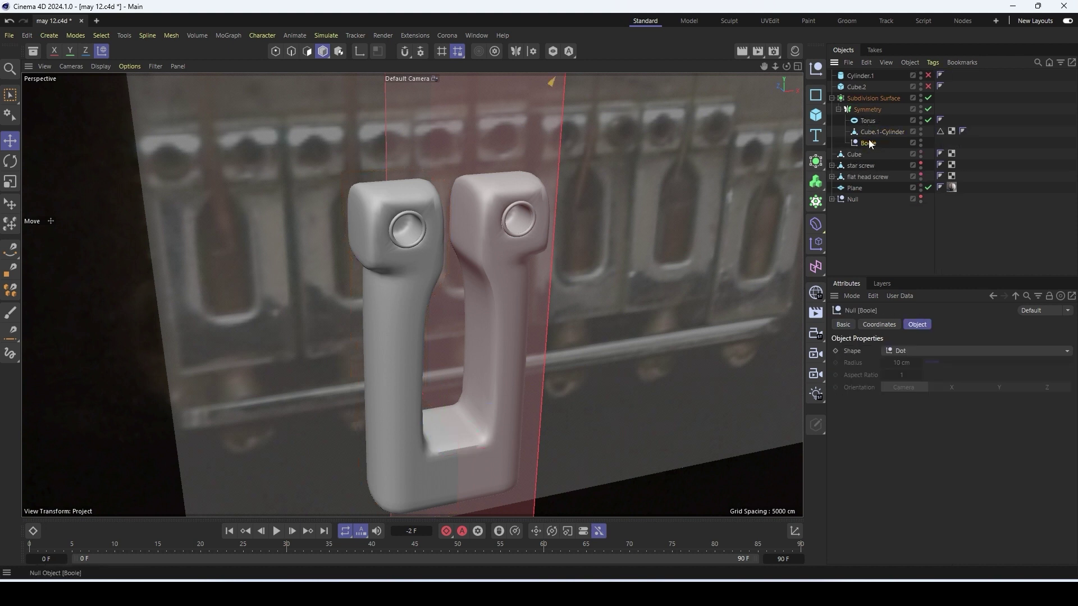
key("Delete")
Remesh the Cube.1-Cylinder mesh with a Polygon Count target of 200 and make the Remesh object editable
left_click(854, 137)
left_click_drag(816, 162, 873, 349, "alt")
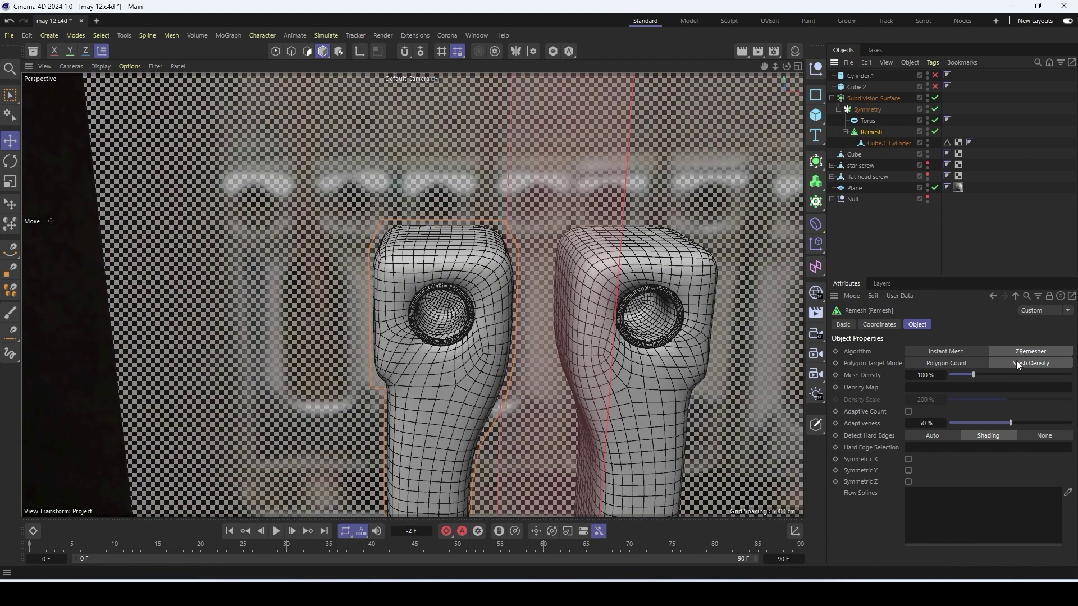
left_click(950, 365)
double_click(932, 374)
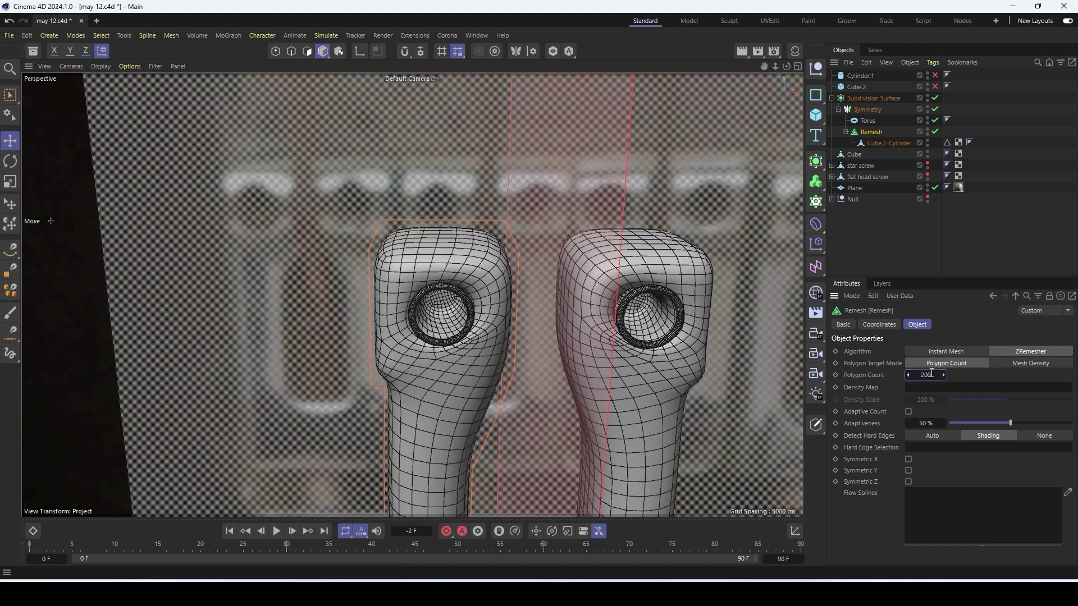
key("Return")
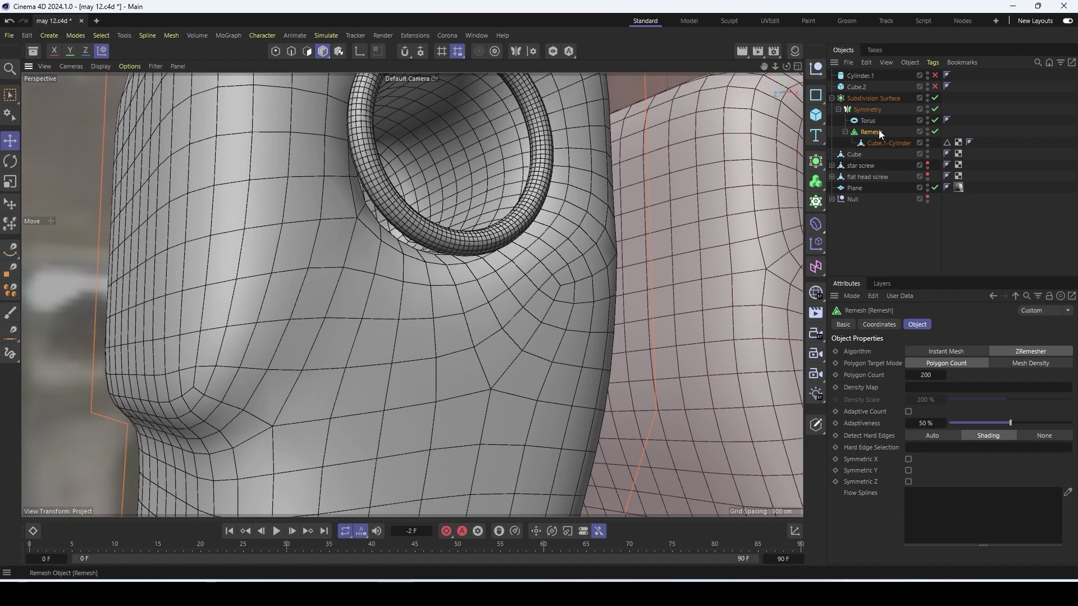
key("c")
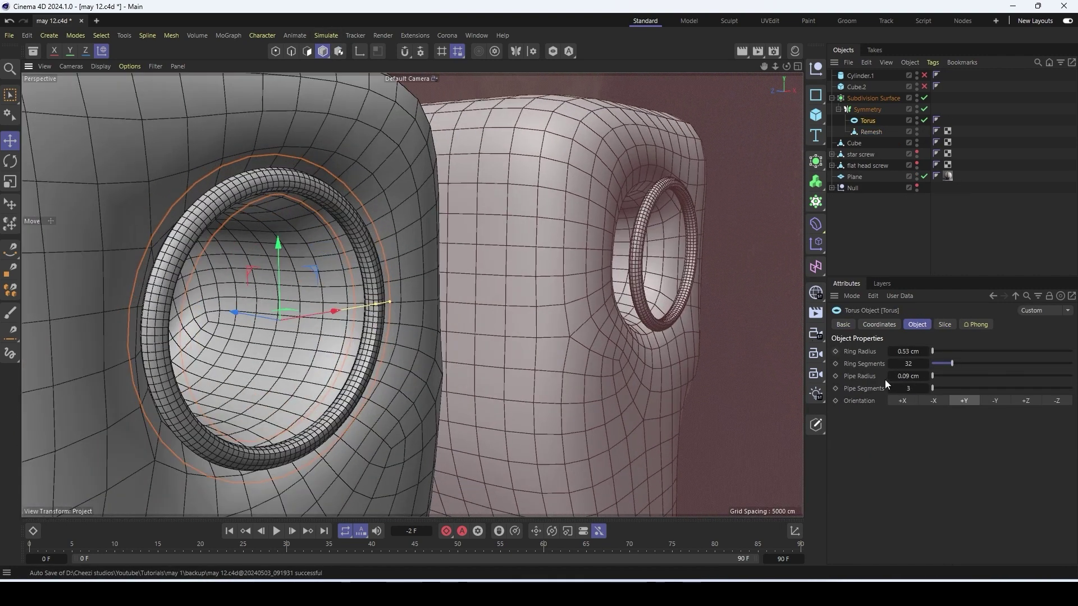
Set the torus's pipe radius to 0.19 cm and shift the torus slightly sideways to centre it around the screw hole
left_click_drag(925, 351, 925, 350)
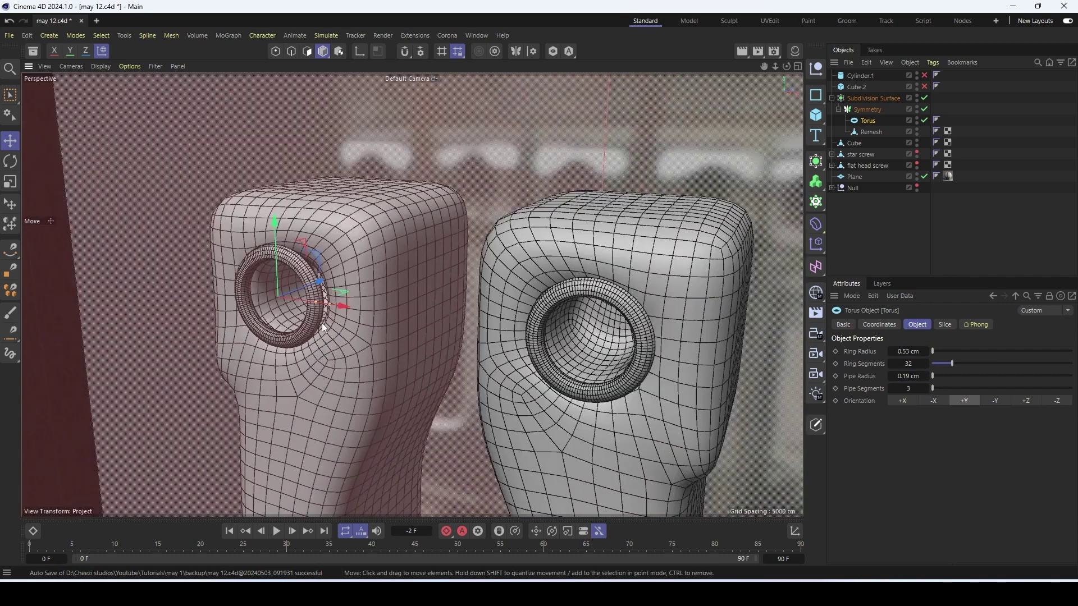
scroll(321, 322, "up", 4)
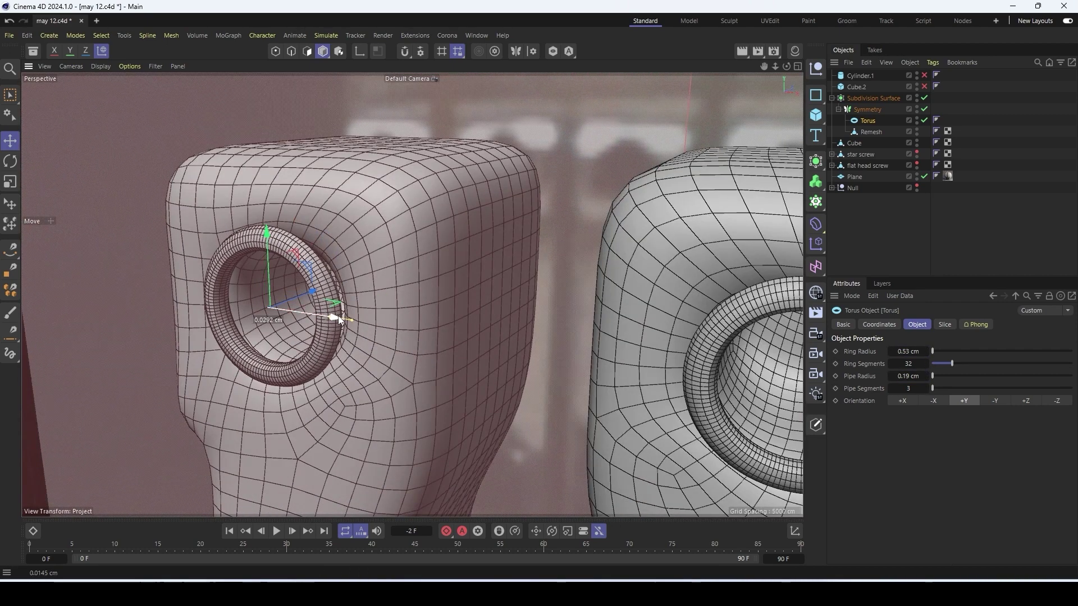
left_click_drag(338, 314, 352, 316)
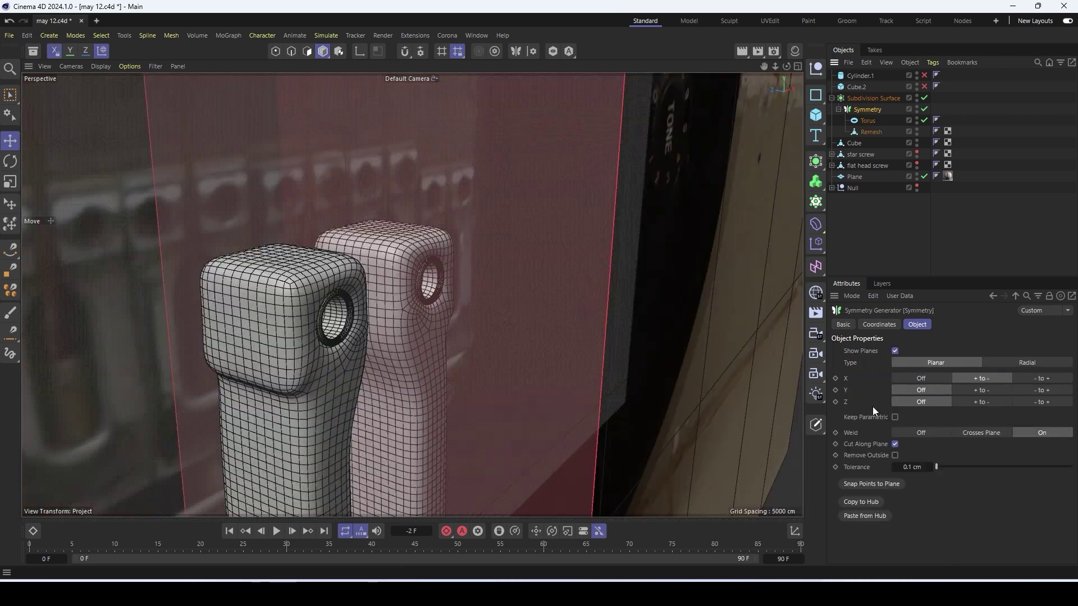
Make the Subdivision Surface object editable and move the saddle over the leftmost saddle in the reference photo
left_click(864, 99)
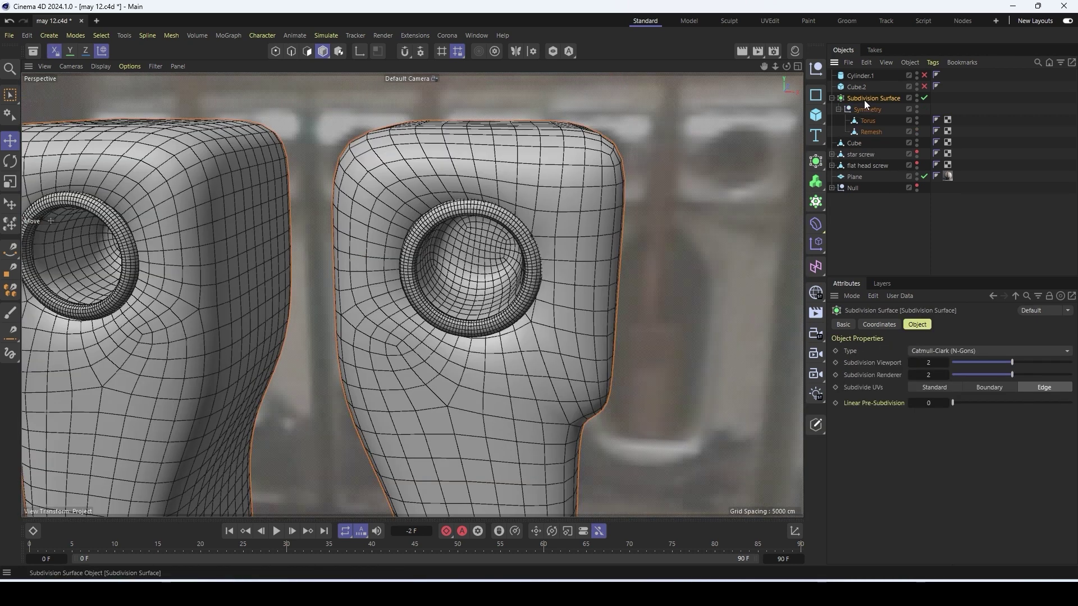
key("c")
left_click(831, 98)
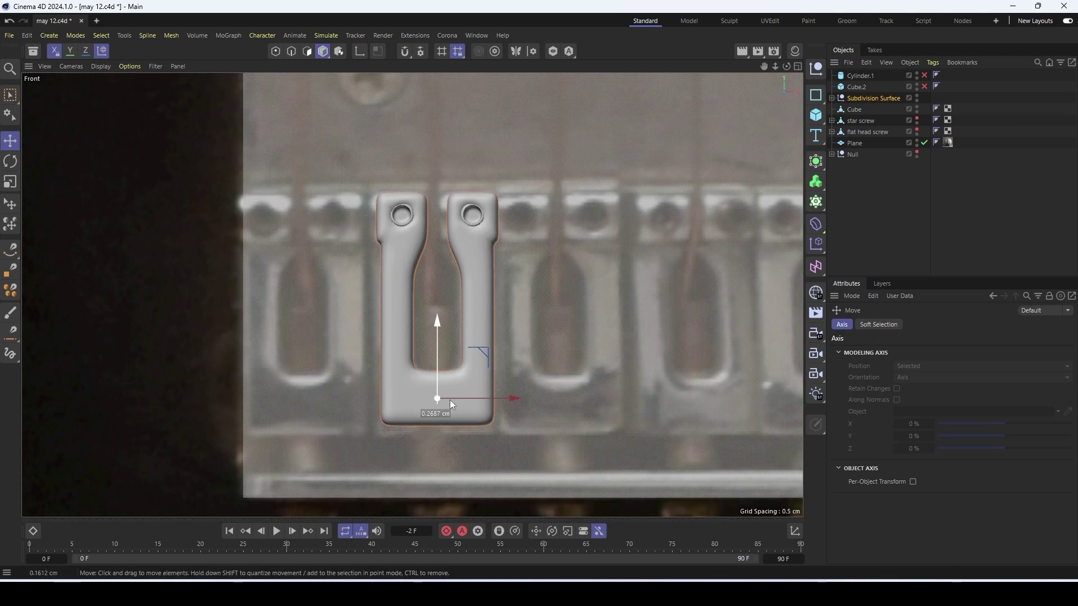
left_click_drag(449, 399, 378, 404)
scroll(469, 349, "down", 6)
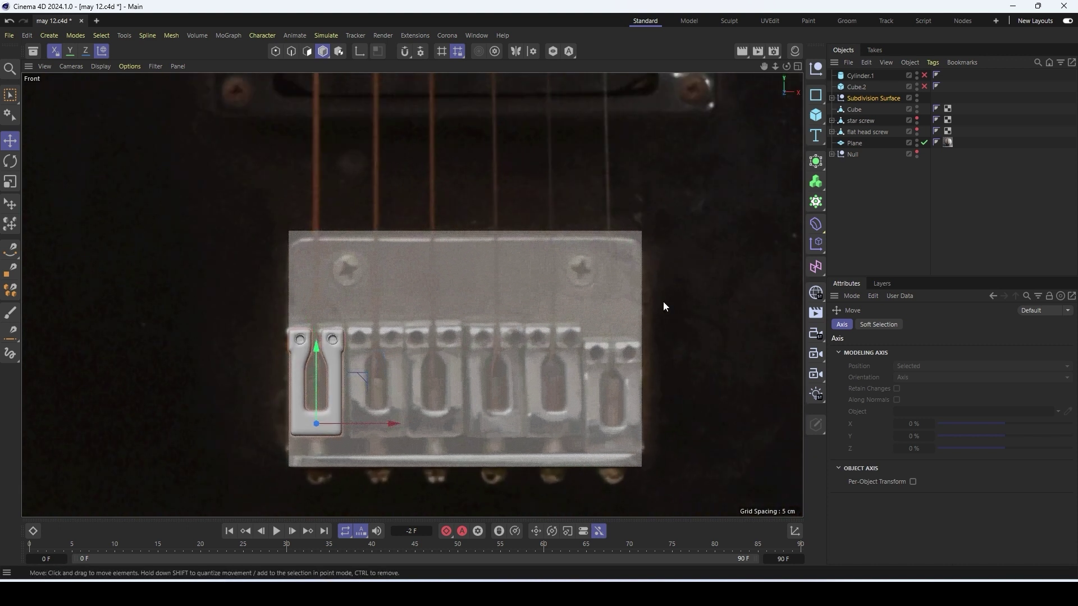
Add a Cloner and place the Subdivision Surface saddle inside it
left_click(816, 202)
left_click_drag(854, 113, 858, 80)
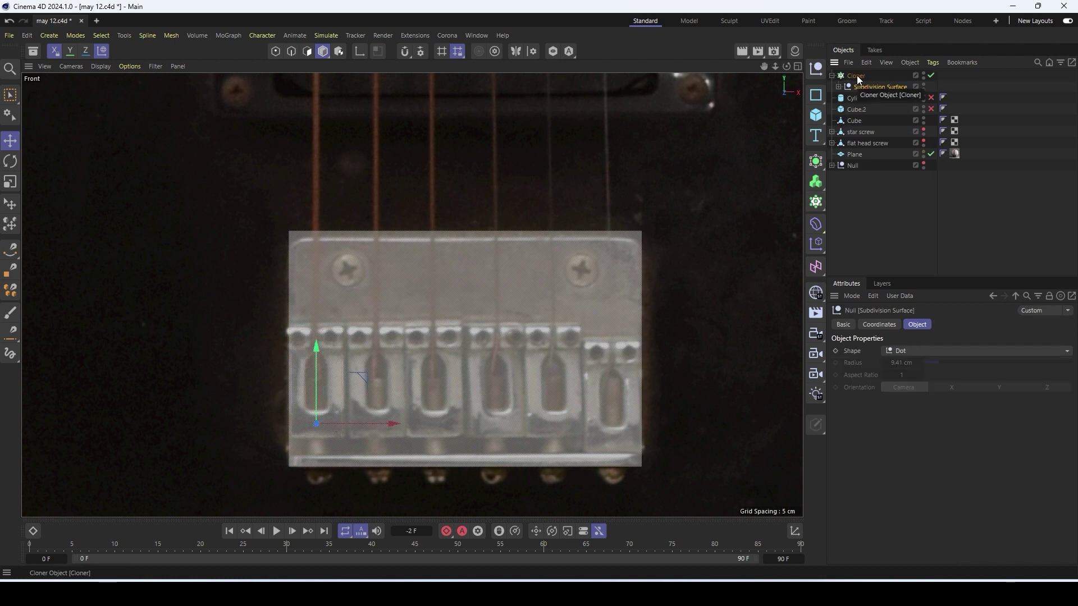
scroll(369, 393, "down", 5)
scroll(369, 393, "down", 9)
middle_click_drag(458, 294, 430, 338, "alt")
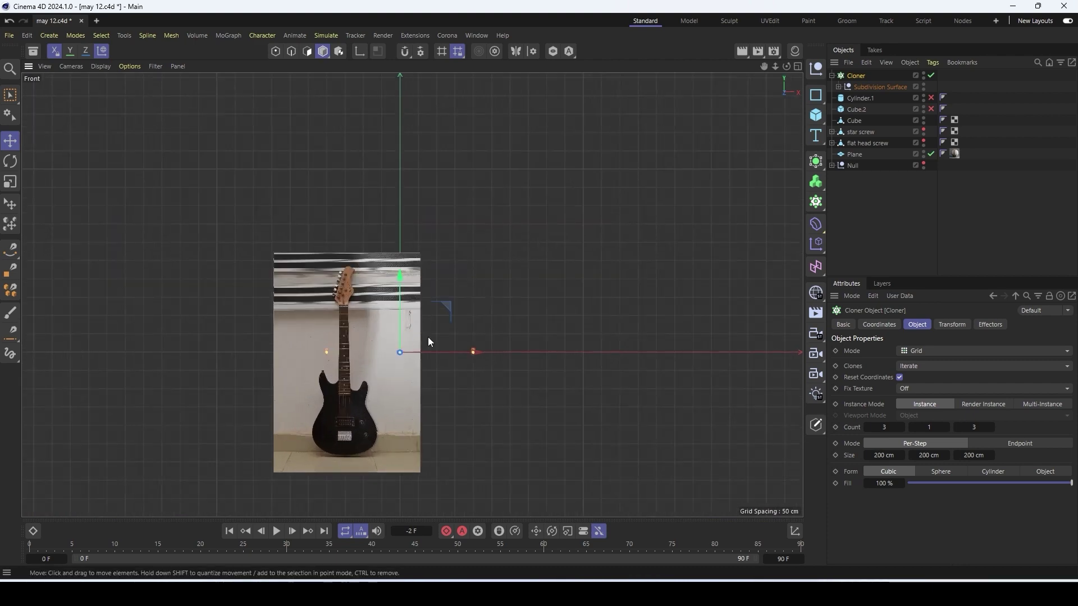
Examine where the Cloner's clones lie relative to the guitar reference, using the perspective view without wireframe lines
scroll(430, 338, "up", 5)
left_click(798, 67)
middle_click(415, 85)
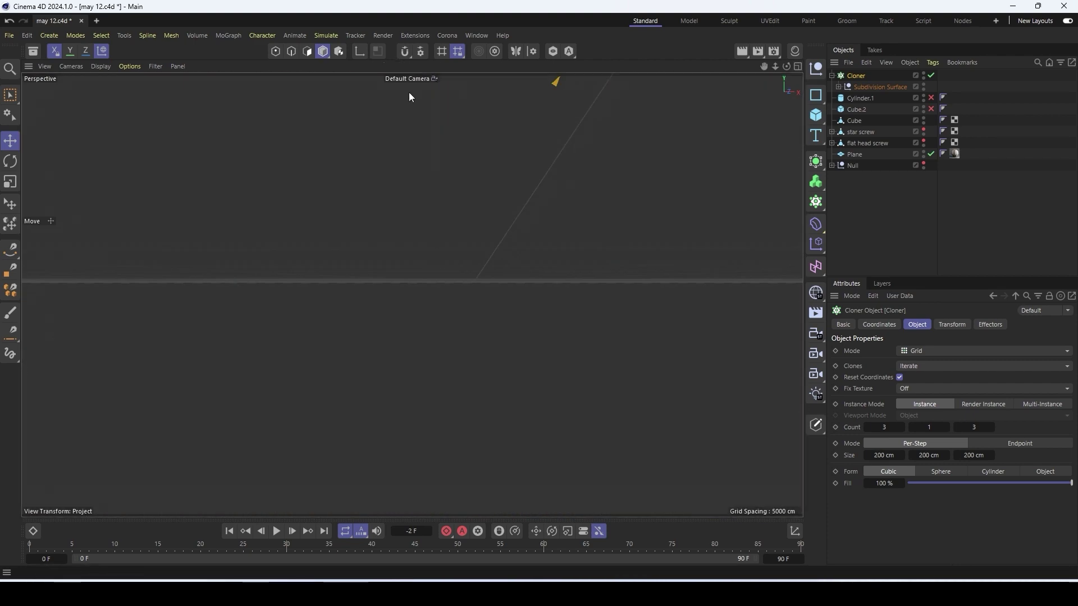
scroll(418, 268, "down", 4)
scroll(418, 268, "down", 4)
left_click(422, 273)
scroll(429, 276, "up", 3)
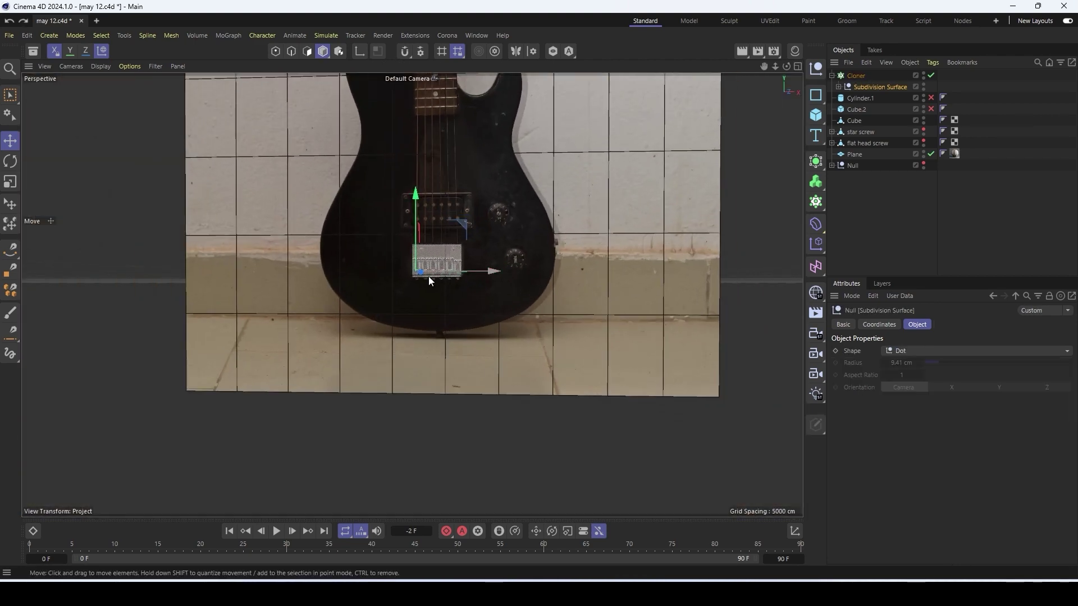
scroll(429, 276, "down", 2)
scroll(453, 273, "down", 8)
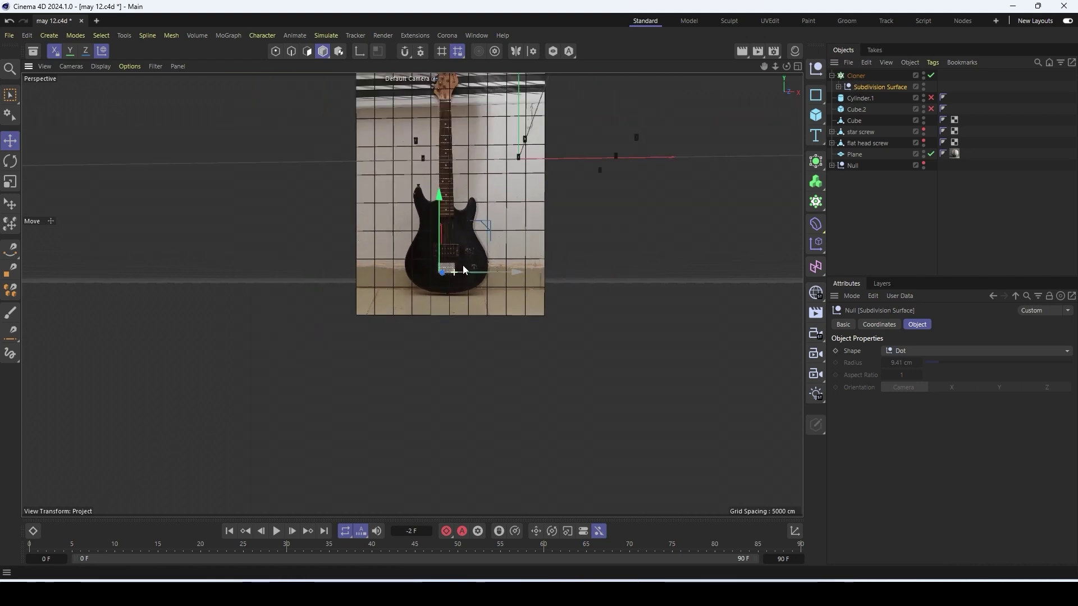
middle_click_drag(464, 269, 493, 352, "alt")
left_click_drag(555, 250, 618, 301, "alt")
scroll(611, 296, "up", 10)
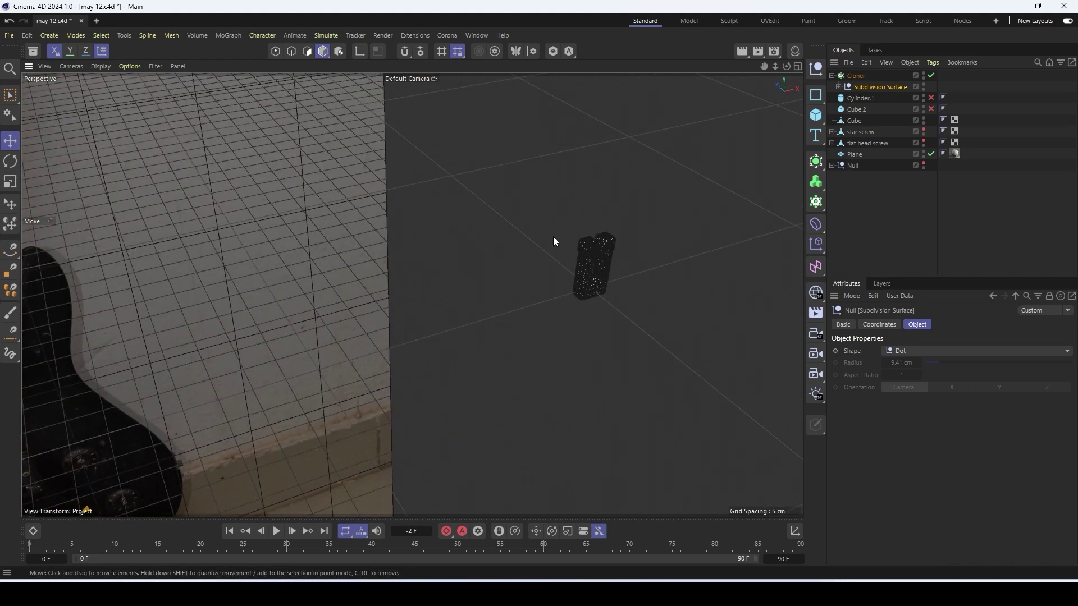
left_click(101, 66)
left_click(117, 99)
scroll(351, 243, "down", 5)
Set the Cloner's mode to Linear and move it so its first saddle lies over the leftmost saddle on the bridge plate
left_click(856, 75)
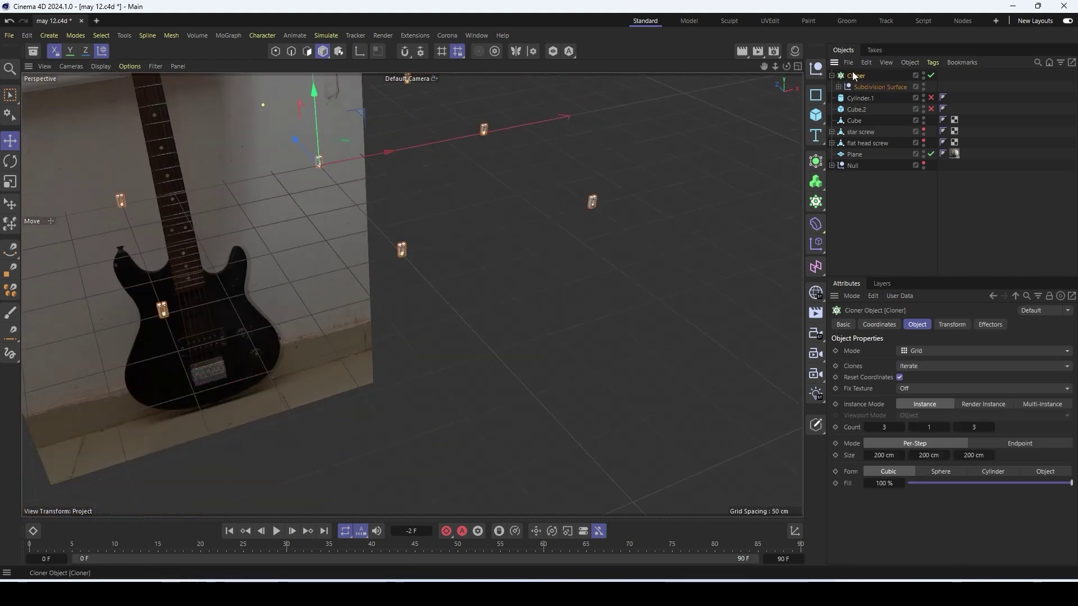
left_click(921, 351)
left_click(917, 377)
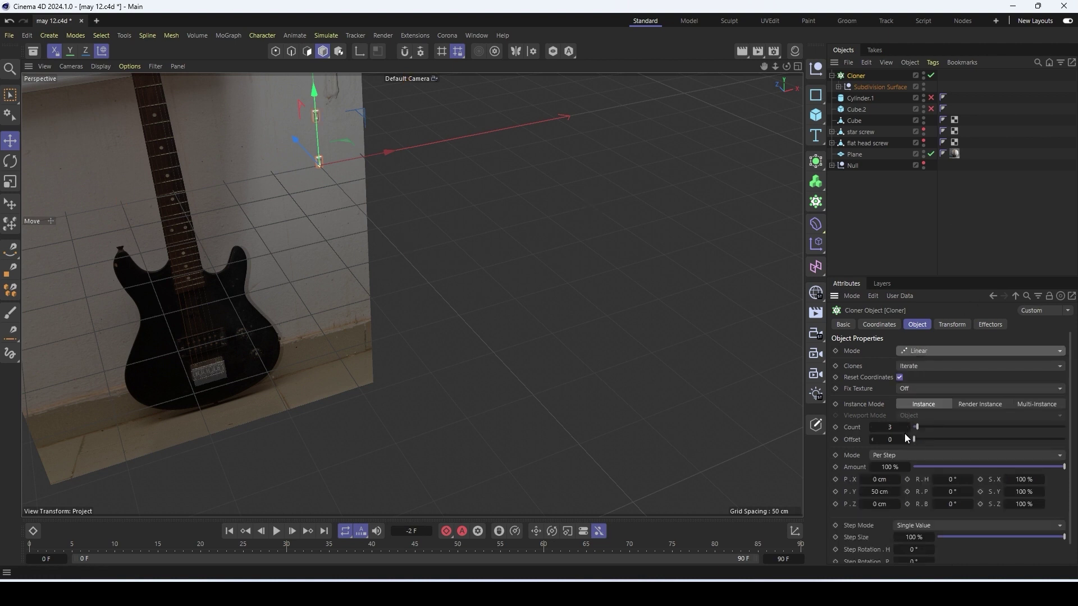
left_click_drag(288, 188, 277, 323)
left_click_drag(200, 331, 141, 365)
scroll(174, 403, "up", 10)
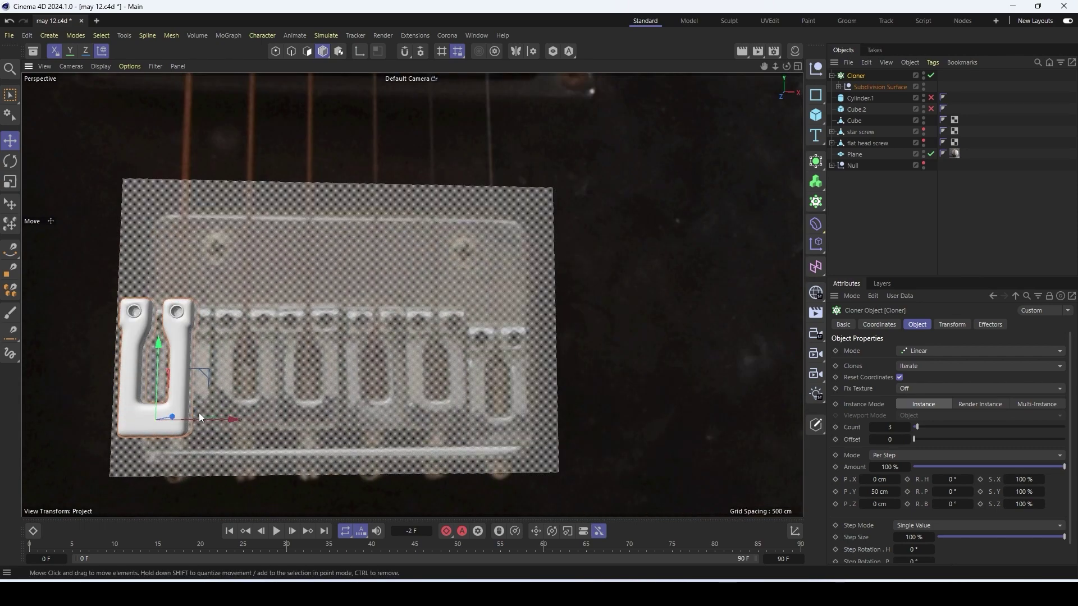
left_click_drag(199, 418, 222, 366, "alt")
left_click_drag(217, 414, 354, 428, "alt")
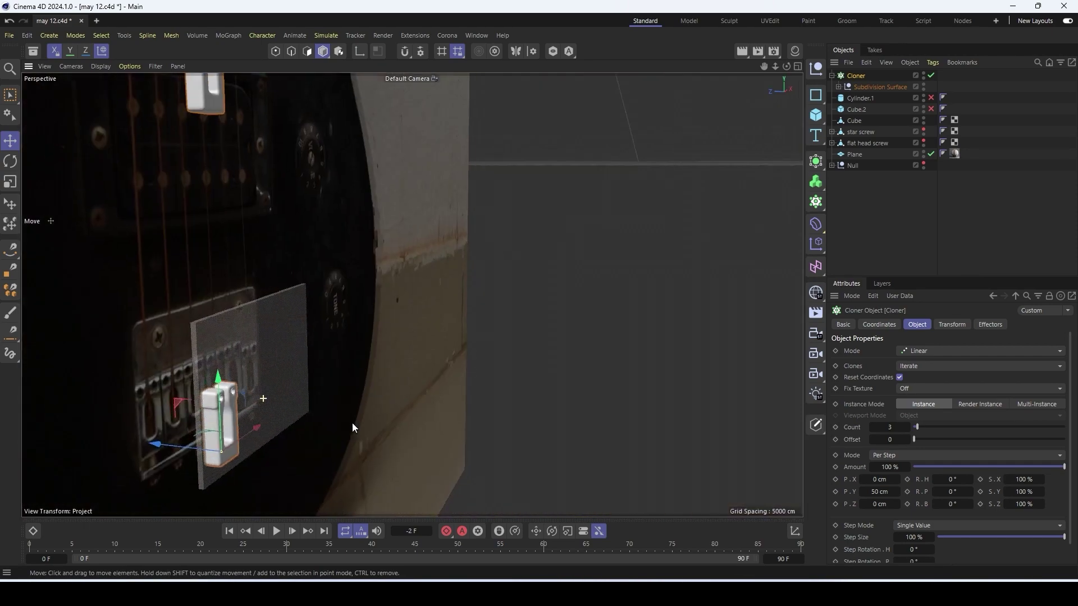
key("ctrl+shift+z")
Set the Cloner's count to 6 with per-step offsets of 6 cm in X and 0 cm in Y and Z
left_click(907, 425)
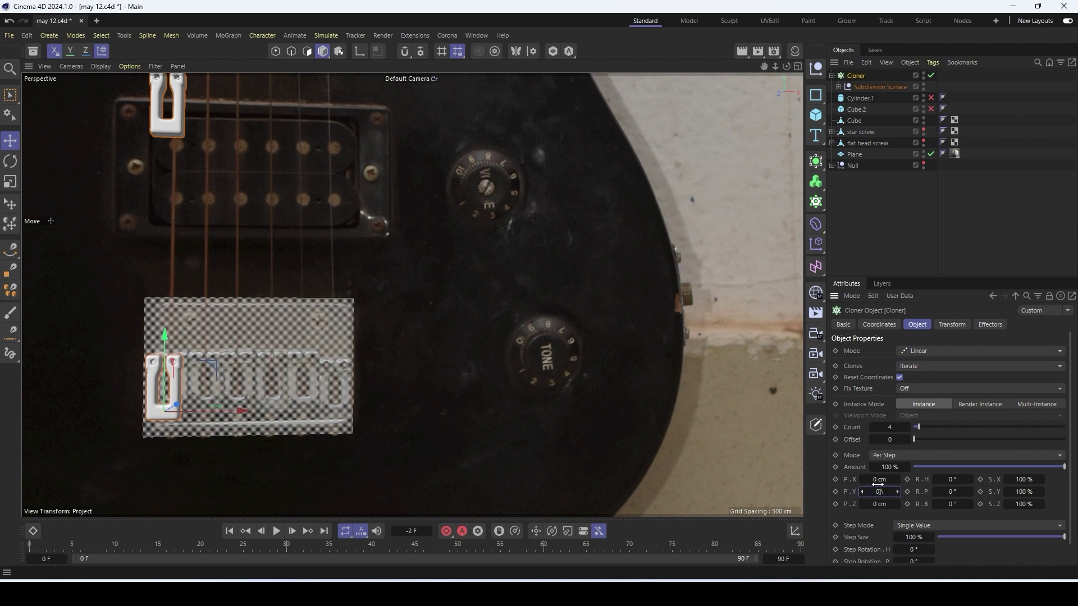
key("Return")
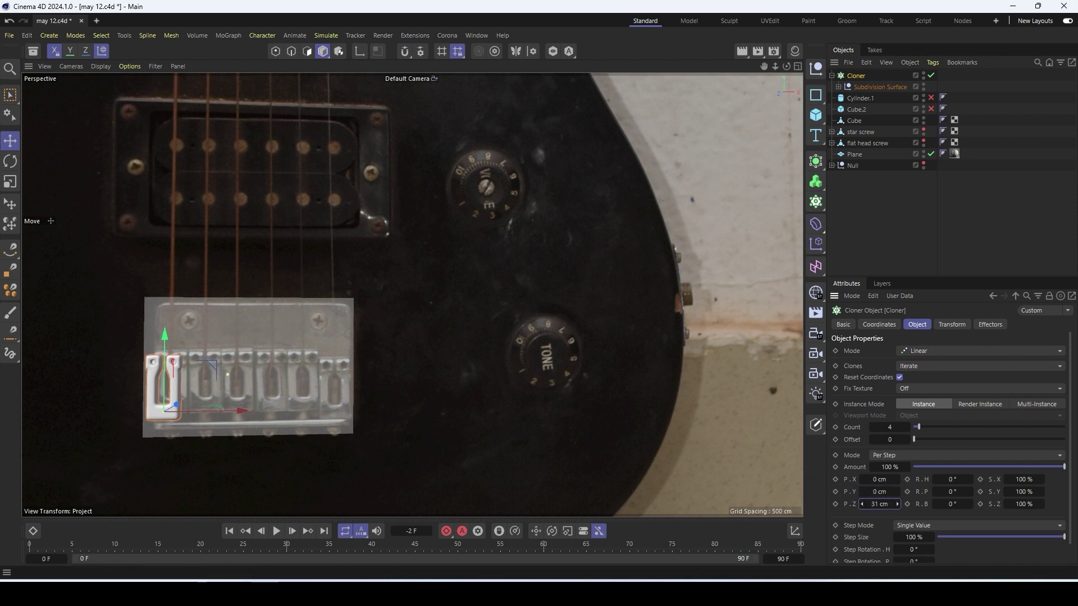
mouse_move(897, 479)
left_mouse_down()
mouse_move(912, 479)
mouse_move(848, 480)
mouse_move(874, 481)
left_mouse_up()
scroll(210, 357, "up", 6)
scroll(241, 439, "down", 5)
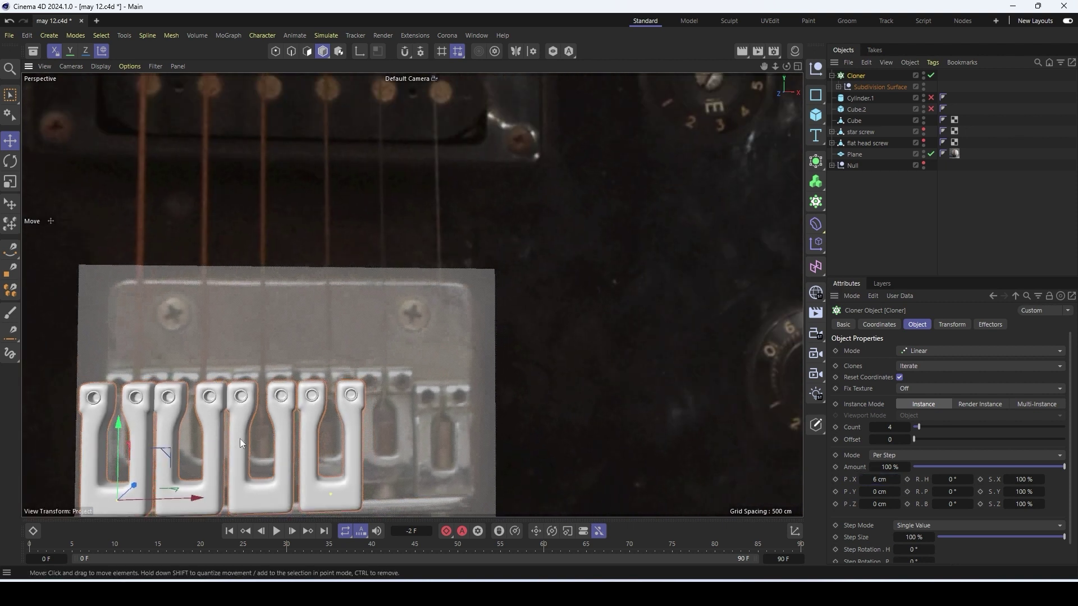
left_click(908, 427)
left_click(907, 428)
scroll(297, 433, "up", 6)
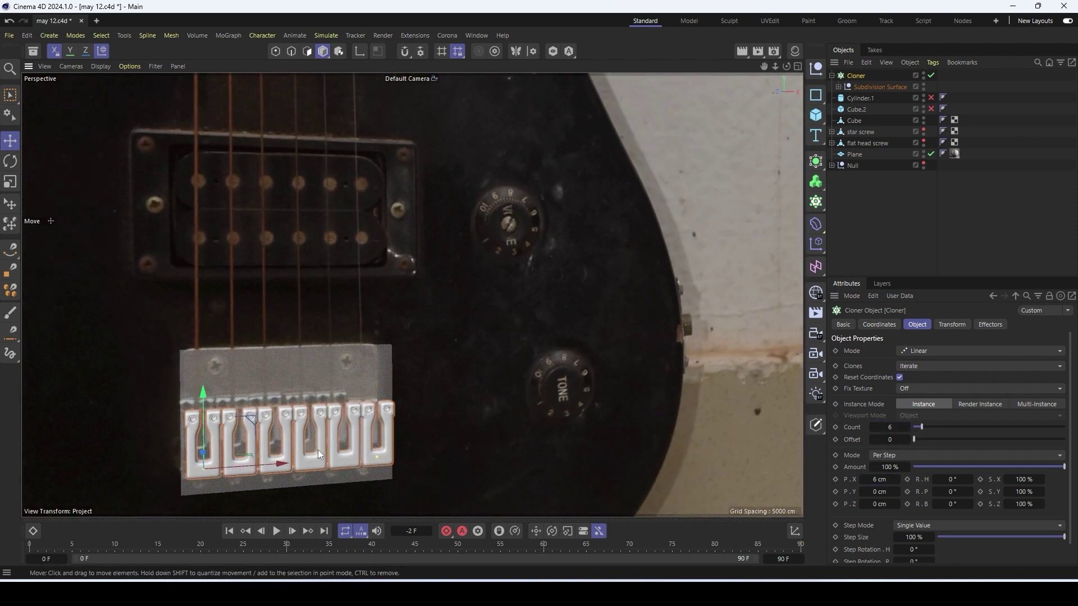
Extrude the narrow front polygon along the Cube plate's lower edge by 1.88 cm
mouse_move(386, 358)
left_mouse_down("alt")
mouse_move(369, 363)
mouse_move(535, 302)
mouse_move(503, 385)
mouse_move(426, 376)
left_mouse_up("alt")
left_click(404, 310)
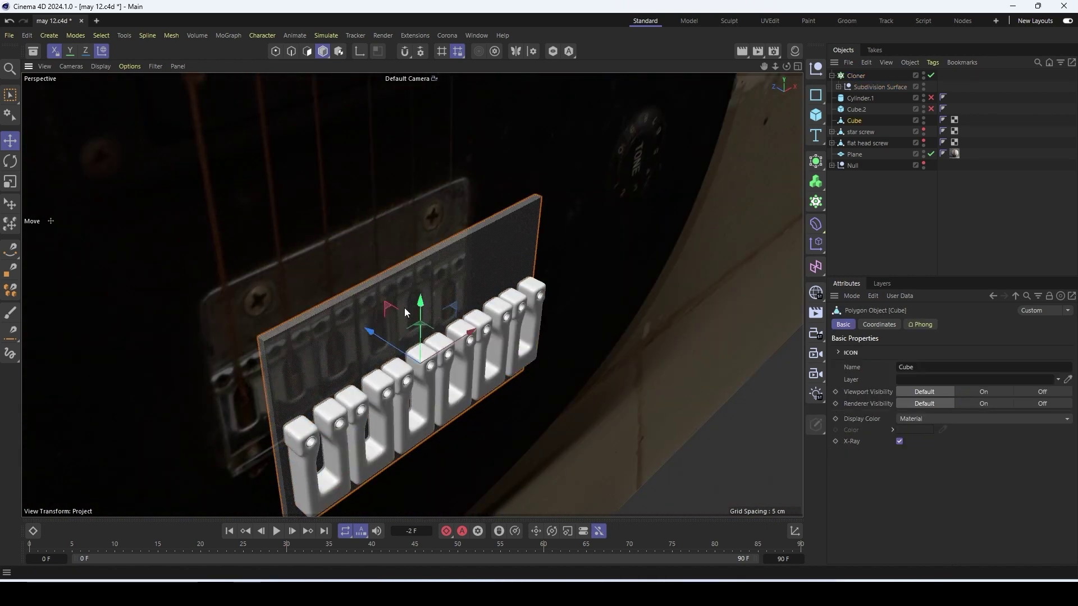
middle_click_drag(412, 422, 420, 282, "alt")
scroll(369, 333, "up", 2)
left_click_drag(370, 332, 362, 330, "alt")
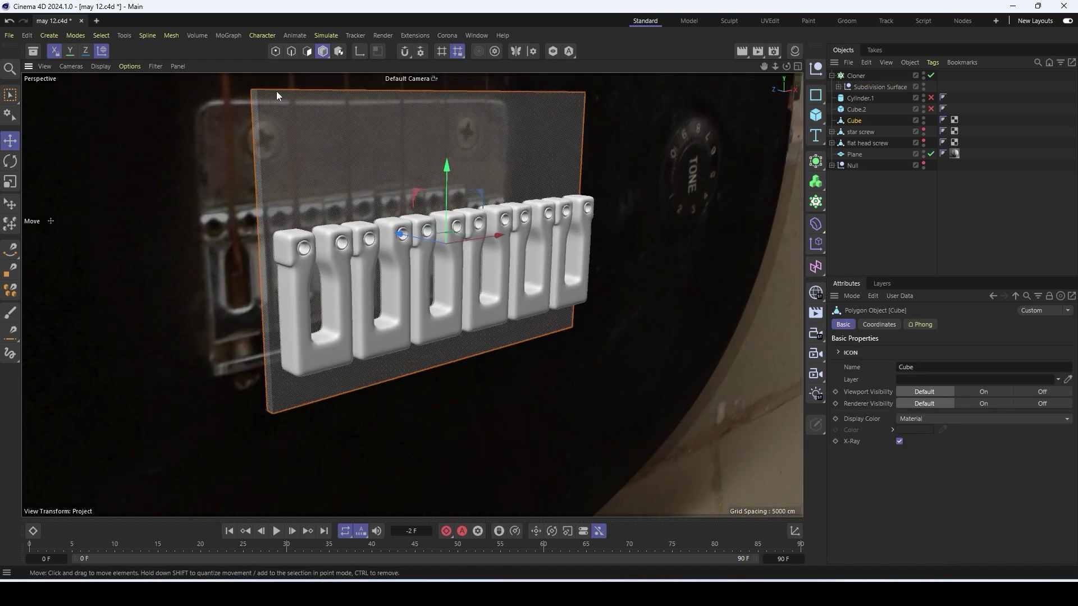
left_click(307, 52)
scroll(311, 328, "up", 3)
left_click(309, 411)
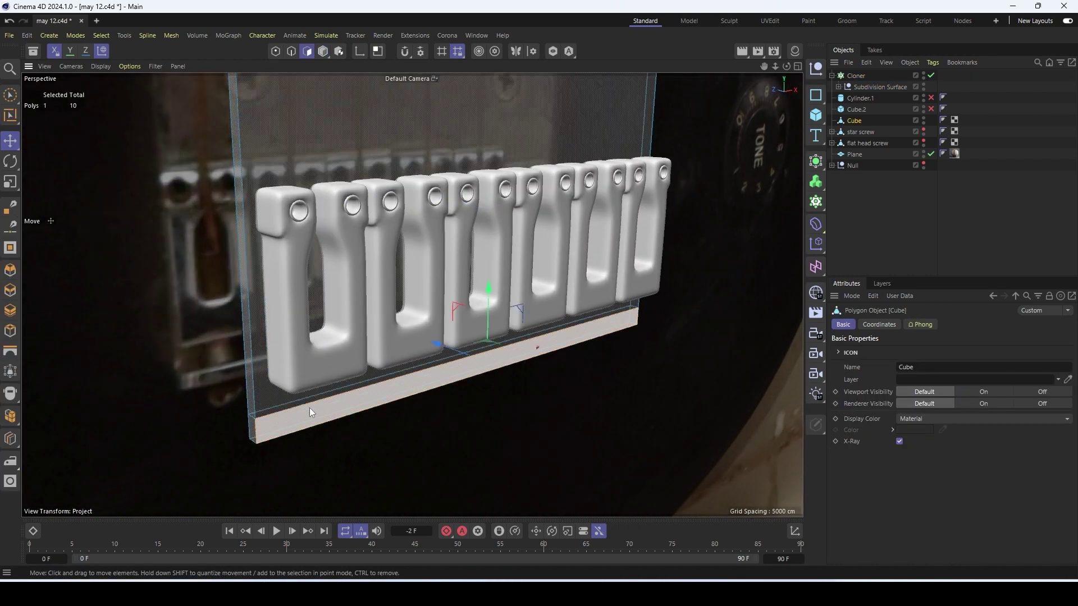
left_click_drag(309, 411, 453, 368, "alt")
key("d")
scroll(351, 381, "down", 2)
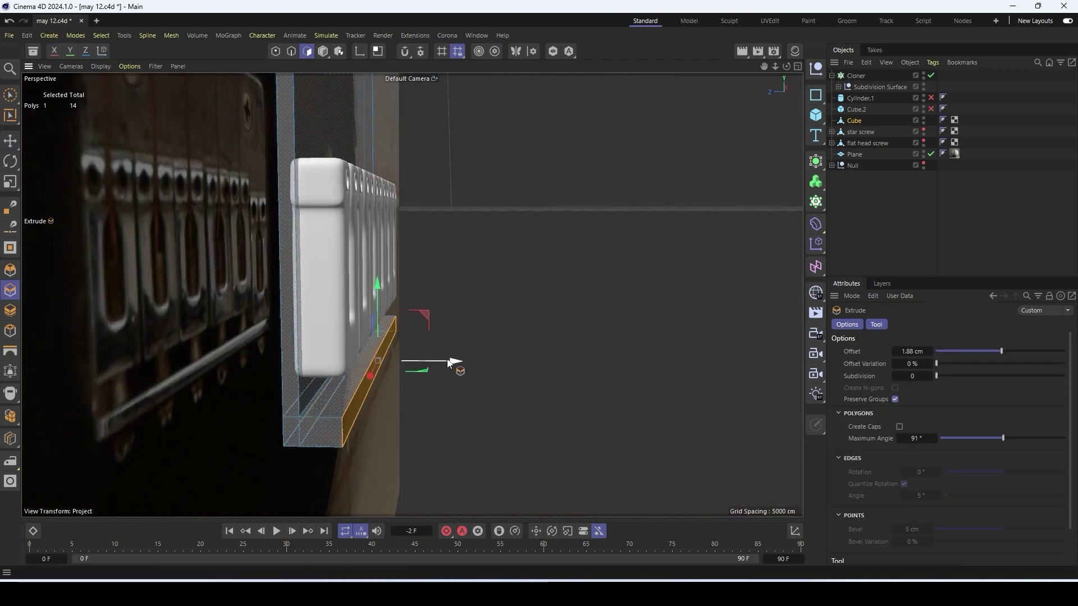
Try a Bevel deformer with a subdivision of 3 on the Cube plate and delete it again
left_click(815, 224)
left_click(860, 566)
left_click_drag(856, 77, 864, 133)
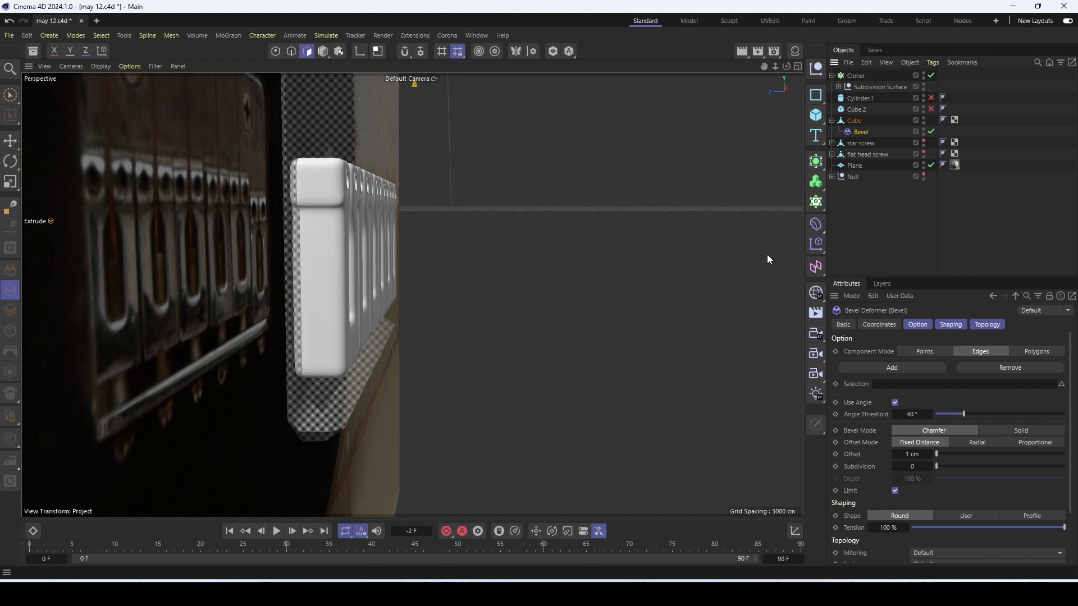
triple_click(929, 465)
left_click_drag(399, 407, 426, 195, "alt")
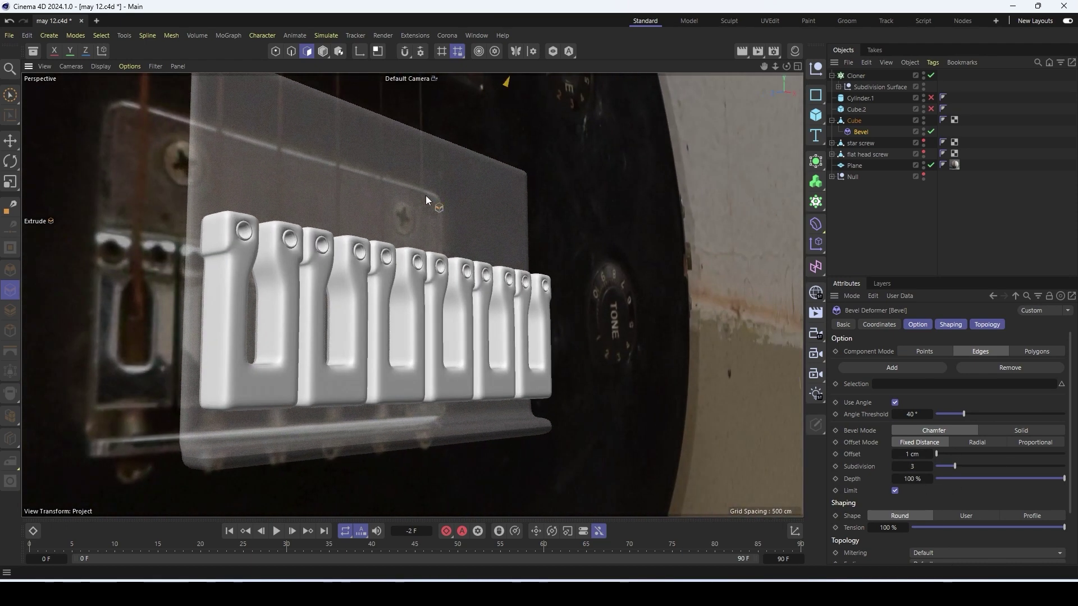
key("Delete")
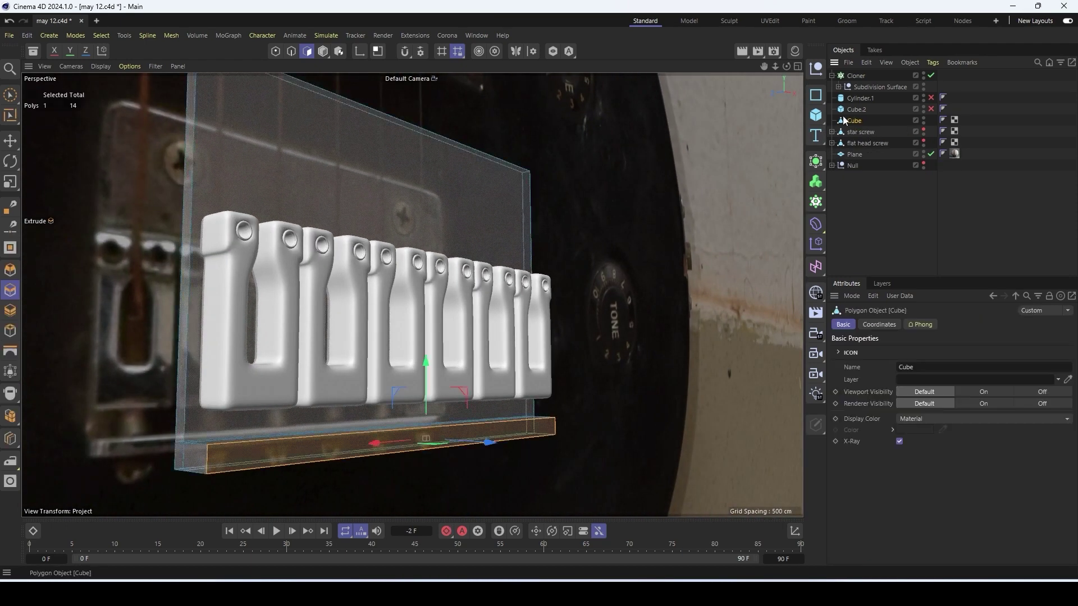
Nest the Cube plate under a Subdivision Surface and add vertical loop cuts near the plate's left and right ends
left_click(815, 166, "alt")
left_click(860, 132)
left_click_drag(435, 255, 330, 264, "alt")
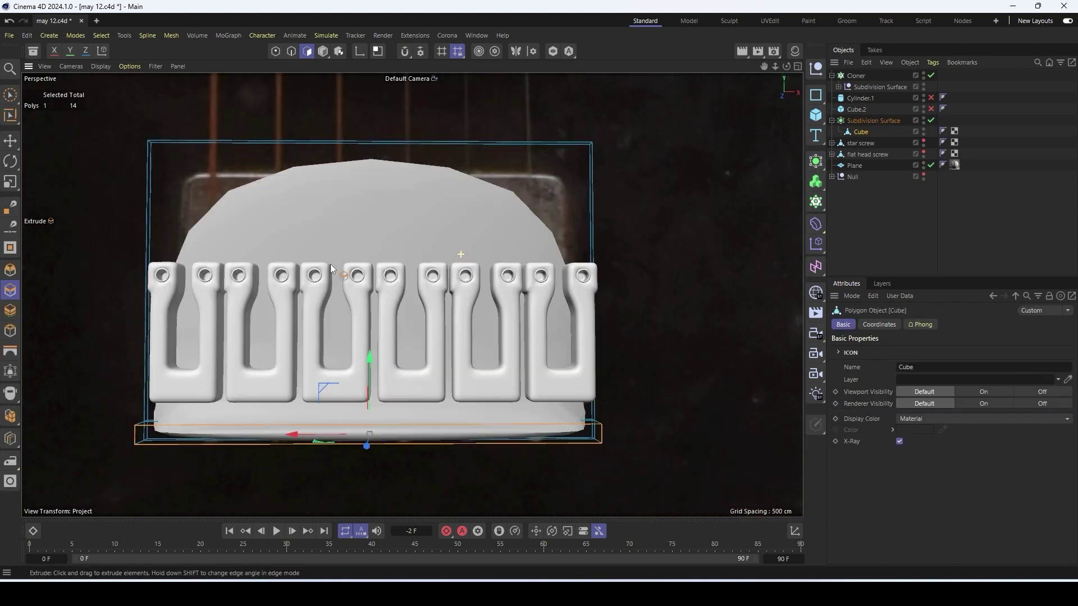
key("k")
key("l")
left_click(191, 147)
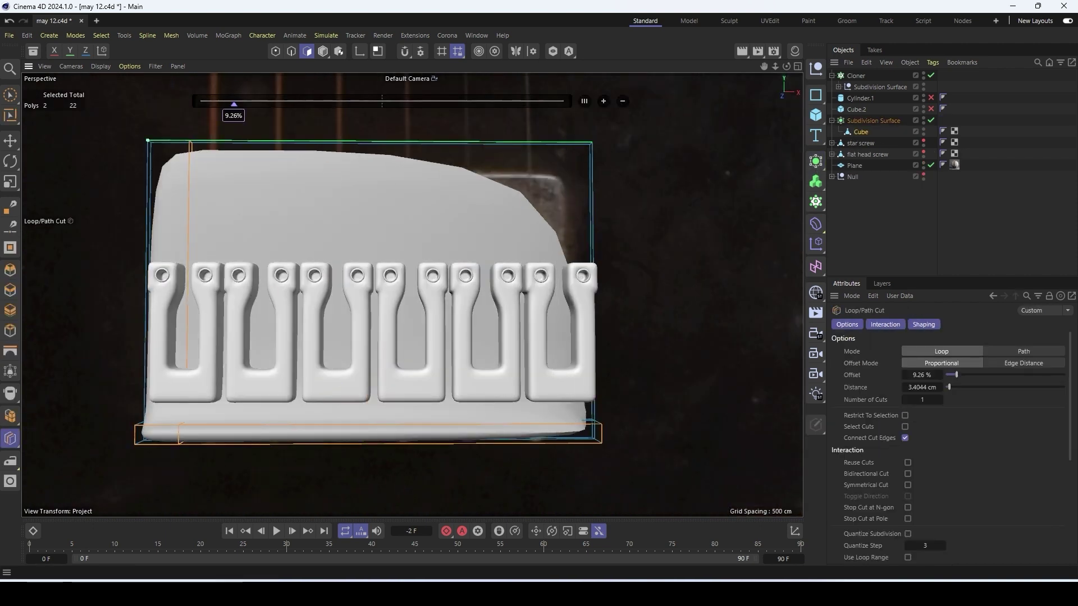
left_click(573, 142)
Add supporting loop cuts around the end and along the upper and lower edges of the plate's lip to sharpen its corners
left_click_drag(212, 399, 501, 376, "alt")
left_click(471, 363)
left_click(483, 375)
left_click(532, 361)
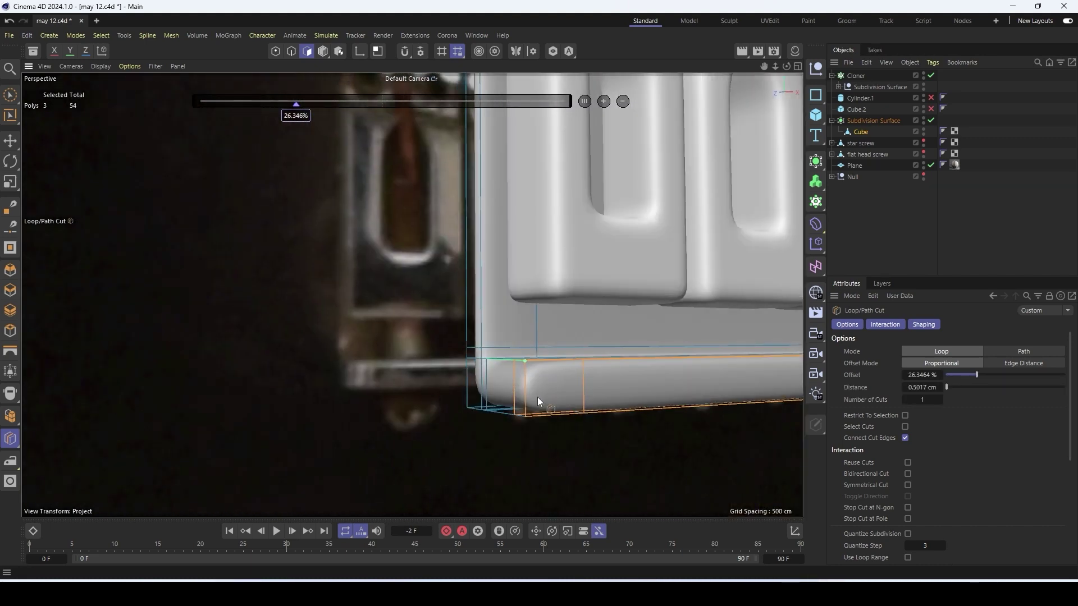
right_click_drag(537, 396, 463, 370, "alt")
left_click(456, 358)
left_click(458, 385)
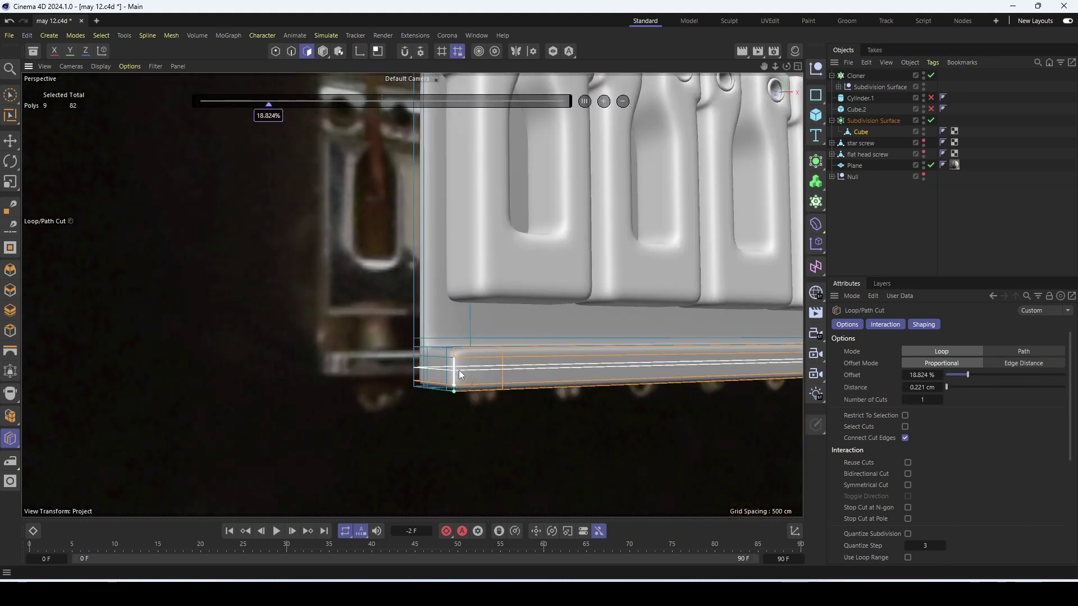
Move the star screw from above the guitar to the area near the bridge on the reference photo
scroll(460, 370, "down", 4)
left_click_drag(579, 359, 511, 369, "alt")
scroll(455, 281, "down", 8)
left_click(323, 51)
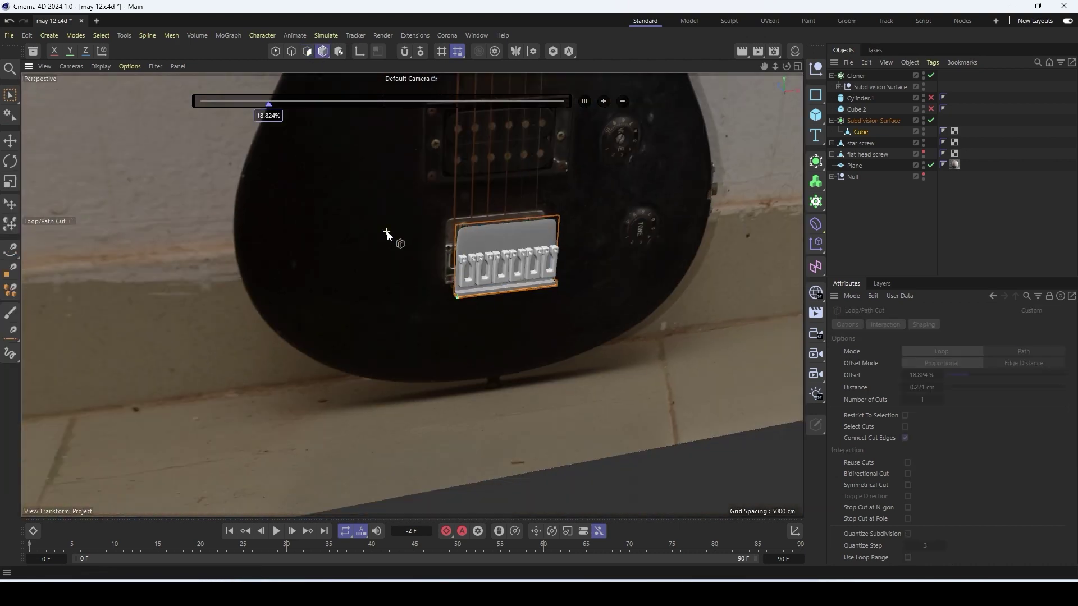
scroll(387, 232, "down", 8)
left_click_drag(375, 348, 515, 131, "alt")
key("e")
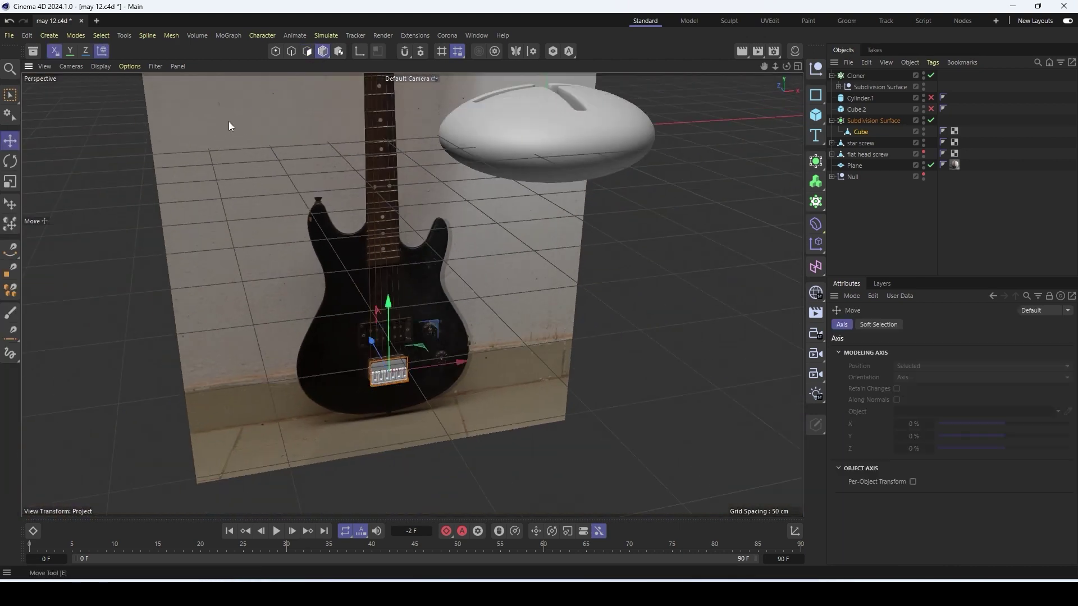
left_click(573, 93)
left_click_drag(574, 93, 97, 353)
Scale the star screw down towards bridge size and rotate it so its cross-slotted head faces the front
key("t")
scroll(406, 366, "up", 6)
scroll(406, 366, "up", 5)
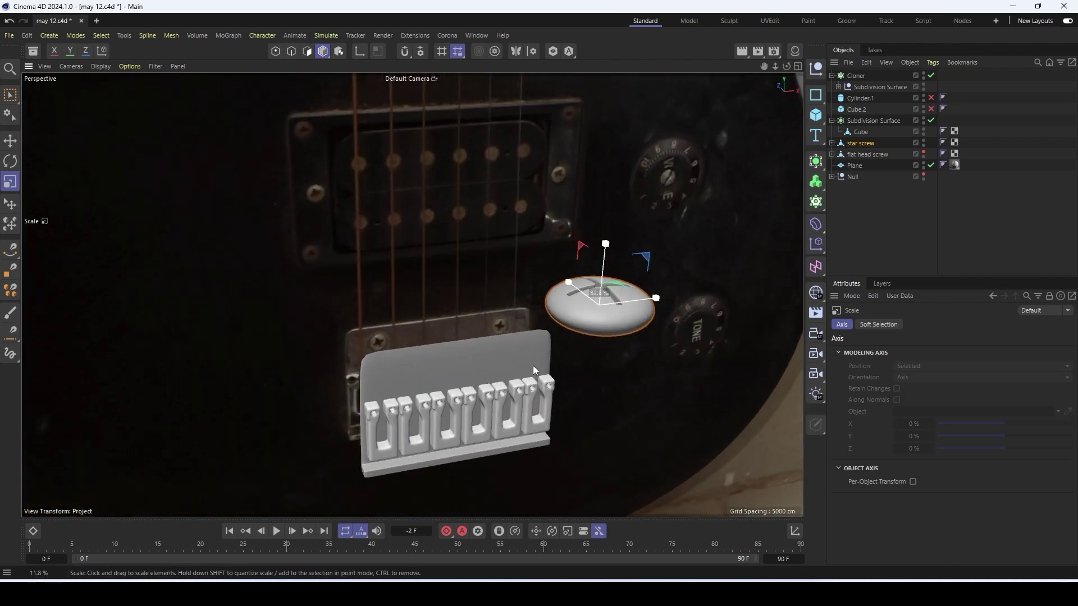
left_click_drag(533, 365, 385, 358)
key("r")
left_click_drag(616, 281, 618, 356)
Move the star screw in the front view onto a mounting screw of the bridge plate and scale it to fit
middle_click(767, 215)
middle_click(611, 404)
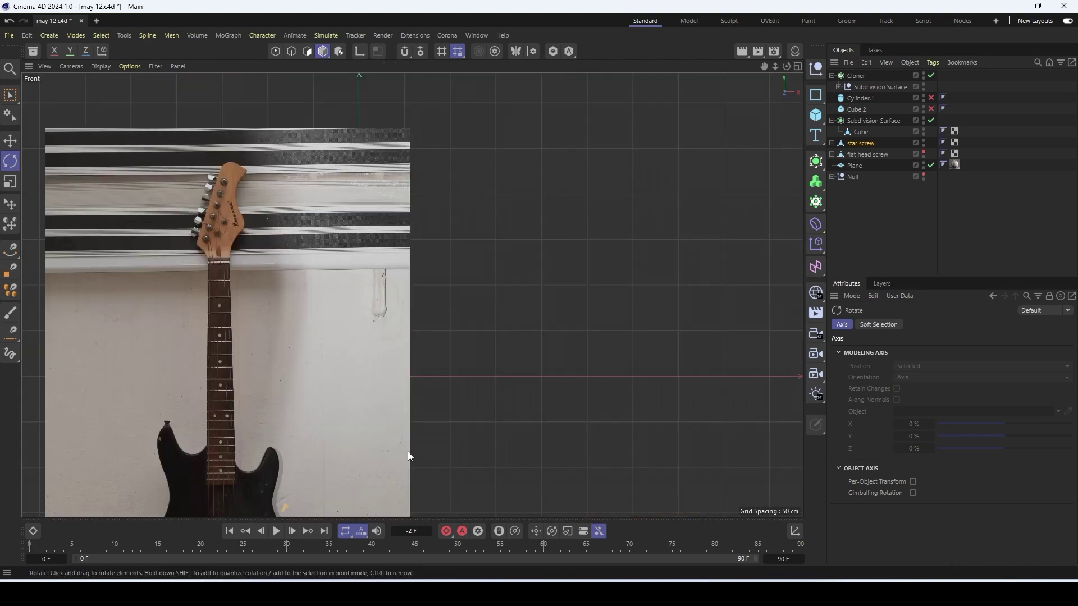
middle_click_drag(302, 366, 409, 197, "alt")
scroll(409, 197, "up", 6)
middle_click_drag(258, 449, 517, 157, "alt")
middle_click_drag(464, 287, 405, 303, "alt")
scroll(405, 303, "up", 6)
key("e")
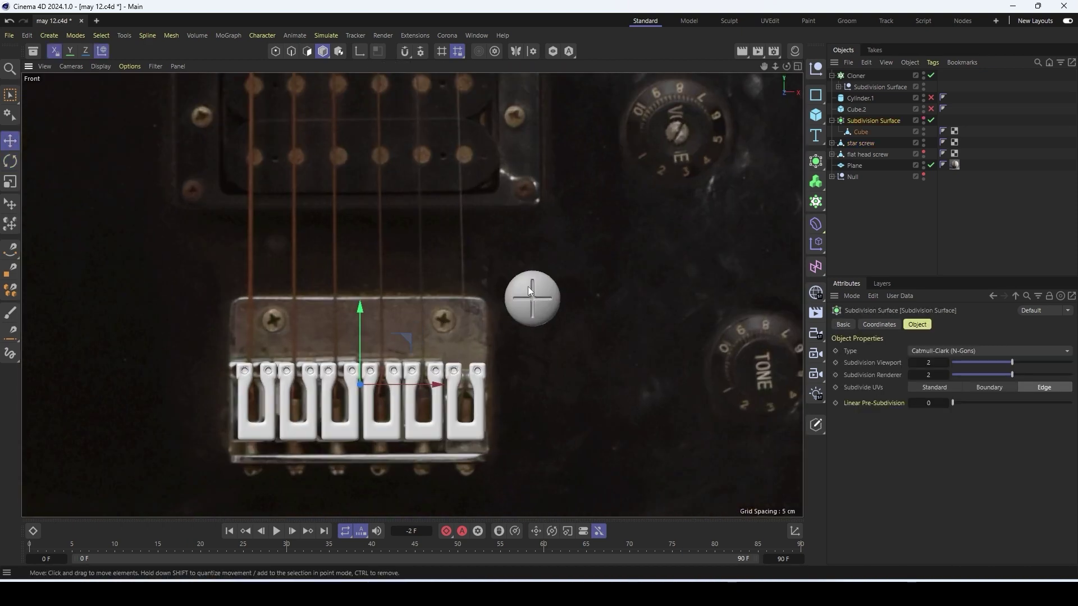
left_click(527, 290)
scroll(525, 306, "up", 4)
left_click_drag(588, 300, 437, 311)
left_click_drag(383, 247, 392, 288)
left_click_drag(436, 342, 418, 341)
key("t")
left_click_drag(480, 271, 213, 375)
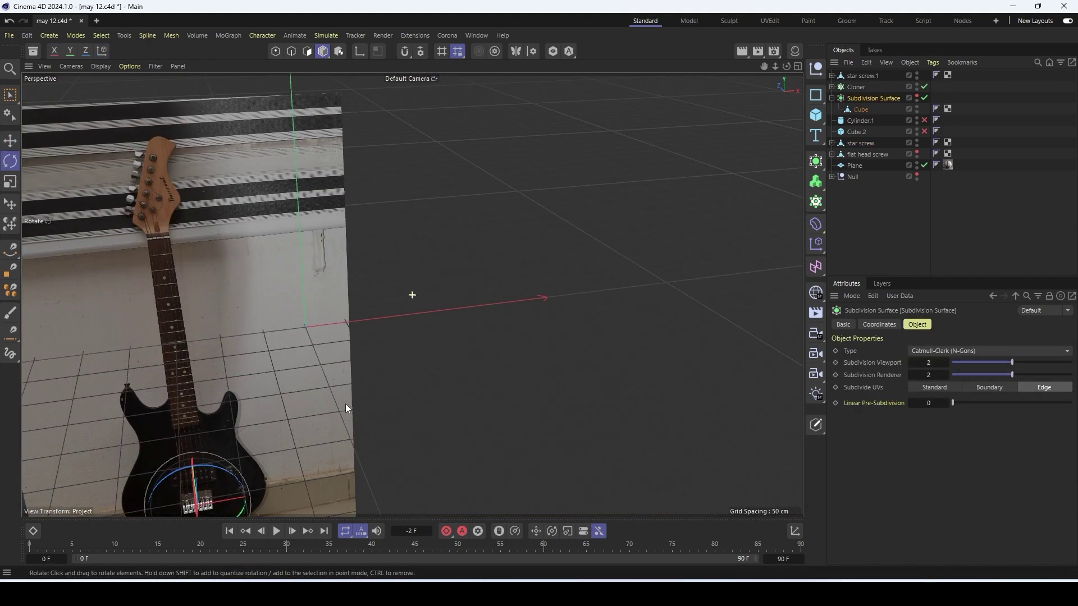
Group star screw.1, the Cloner and the Subdivision Surface into a null named "body stuffs"
right_click_drag(345, 403, 578, 275, "alt")
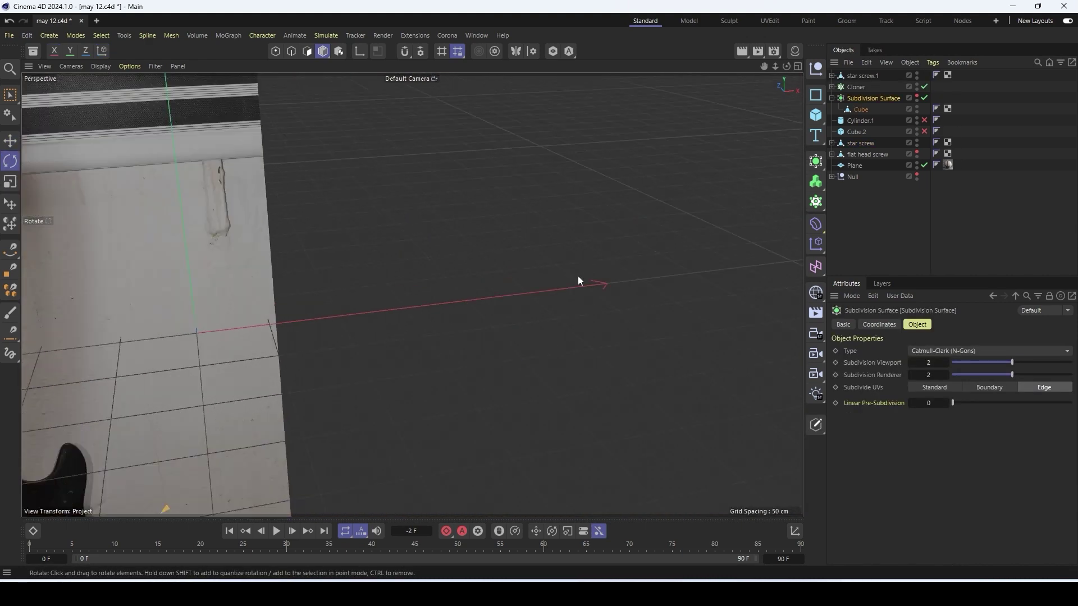
middle_click_drag(578, 275, 688, 292, "alt")
left_click(832, 98)
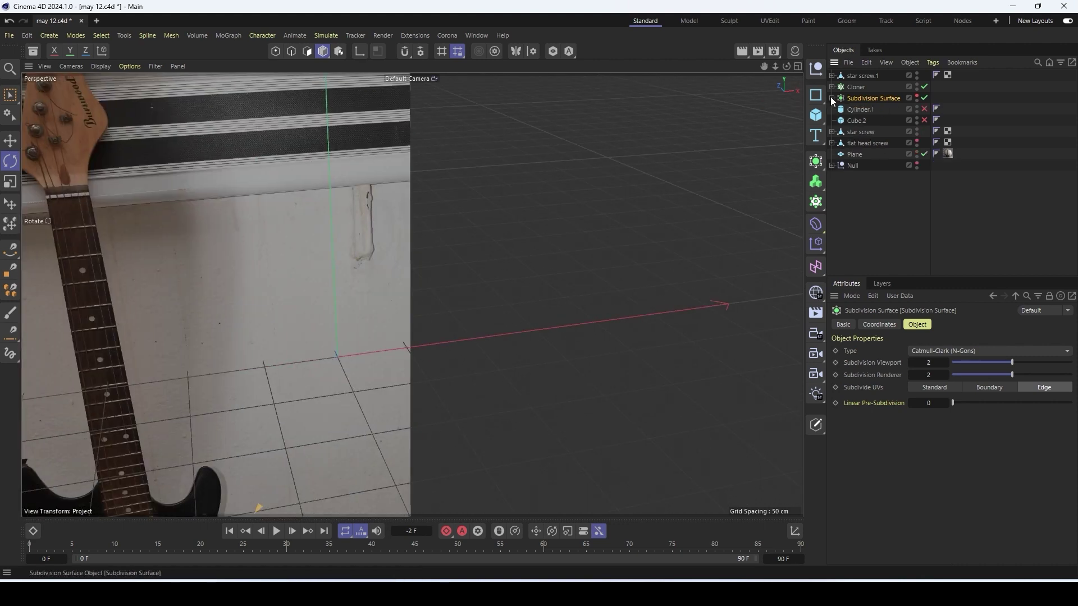
left_click(853, 75, "shift")
key("alt+g")
key("BackSpace")
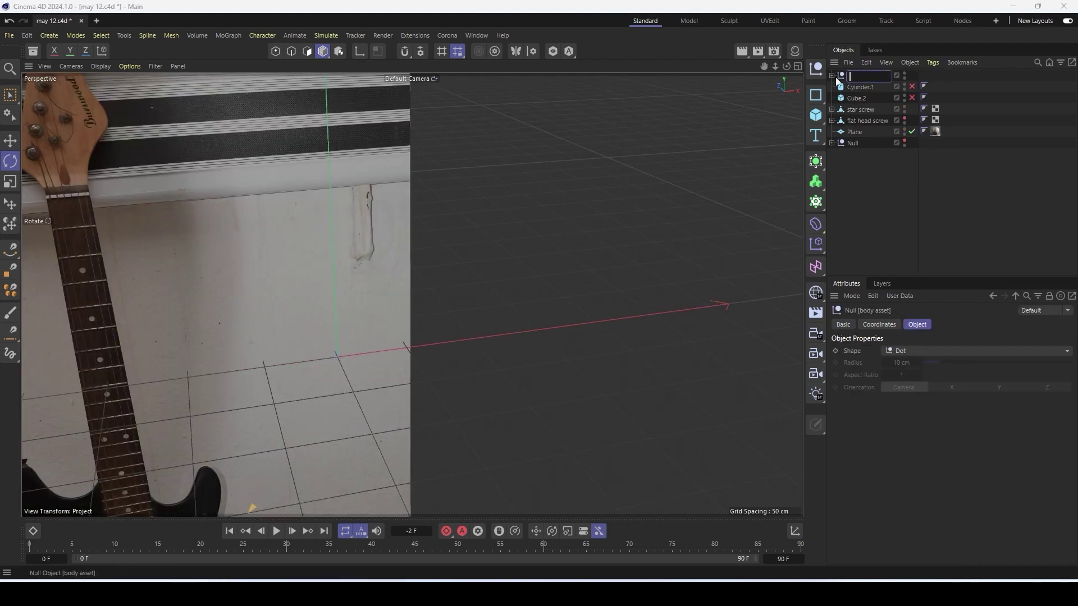
type("body stuffs")
key("Return")
scroll(680, 173, "down", 1)
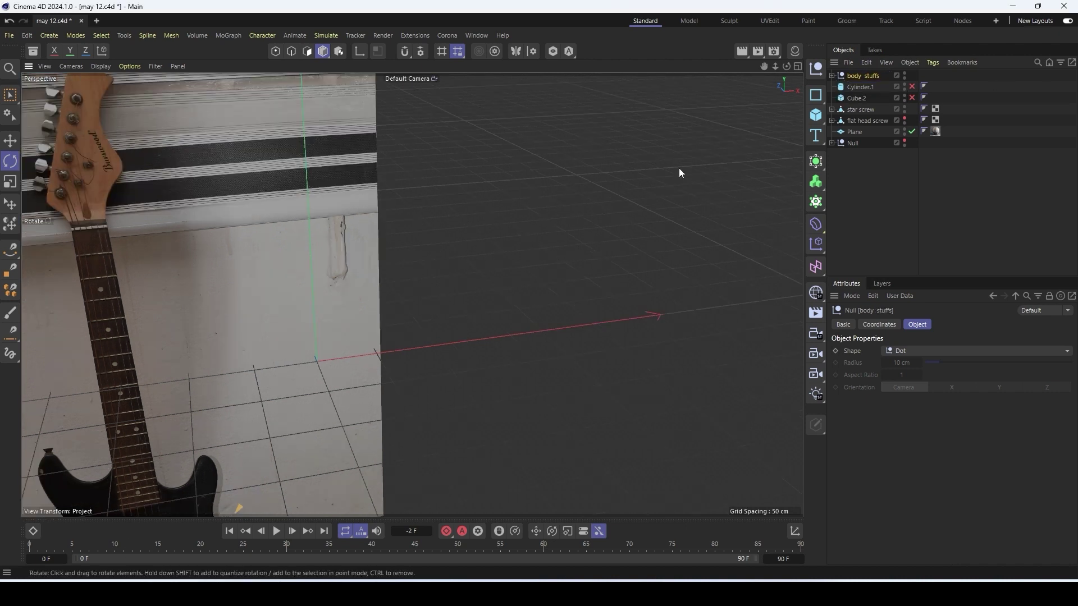
Add a Cylinder and shrink it to a slim upright shape about 119 cm high
left_click_drag(816, 115, 945, 133)
key("e")
scroll(391, 315, "down", 3)
left_click_drag(408, 338, 585, 315)
key("ctrl+z")
left_click_drag(380, 258, 351, 294)
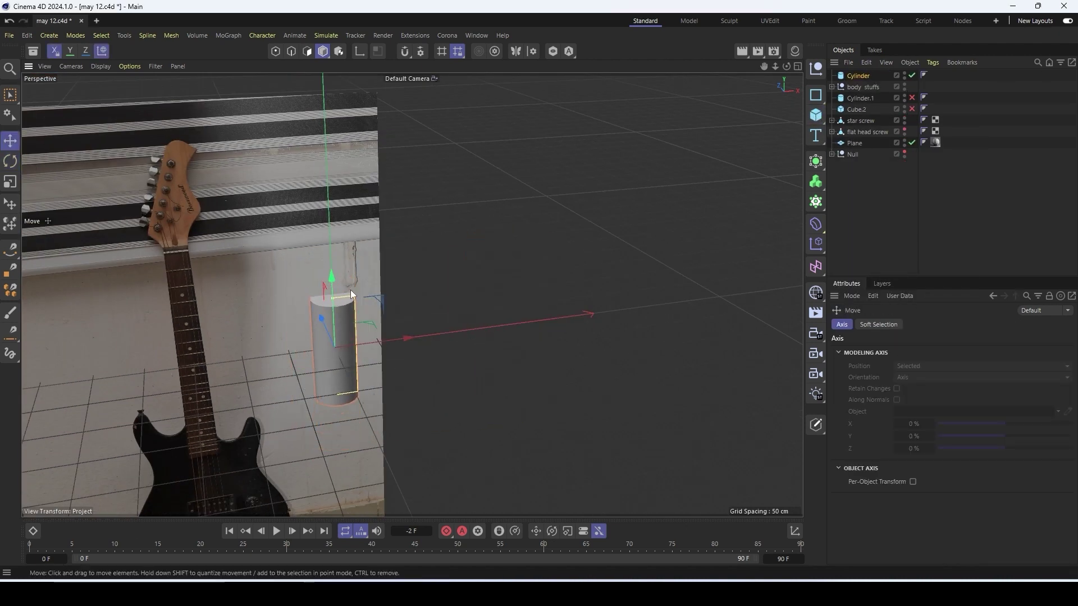
Add a Helix spline and rotate it 90° so that it winds upright around the cylinder's axis
left_click(820, 172)
left_click(818, 99)
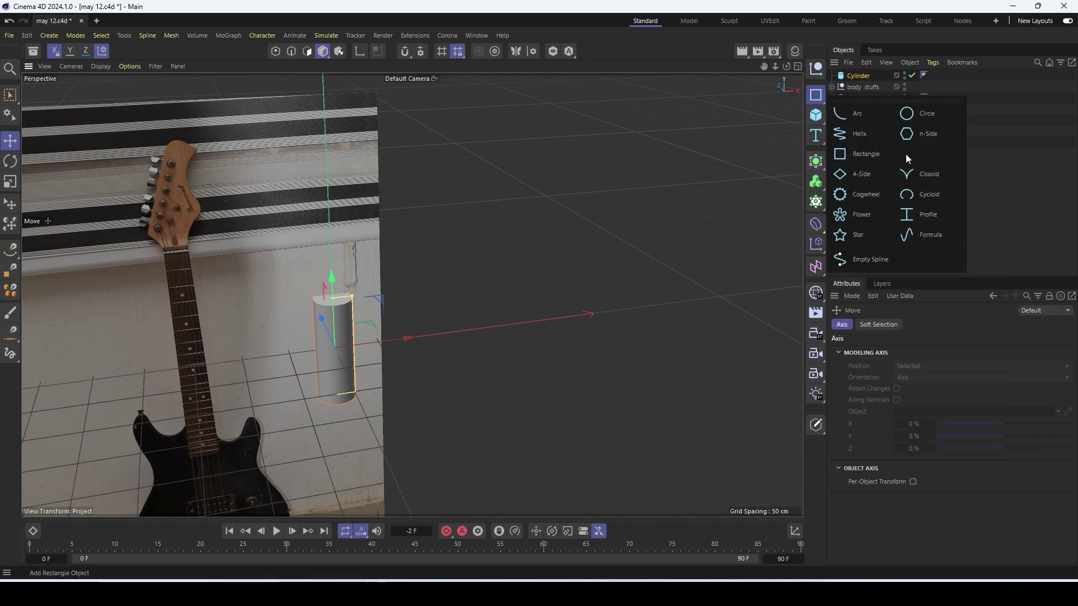
left_click(864, 133)
key("r")
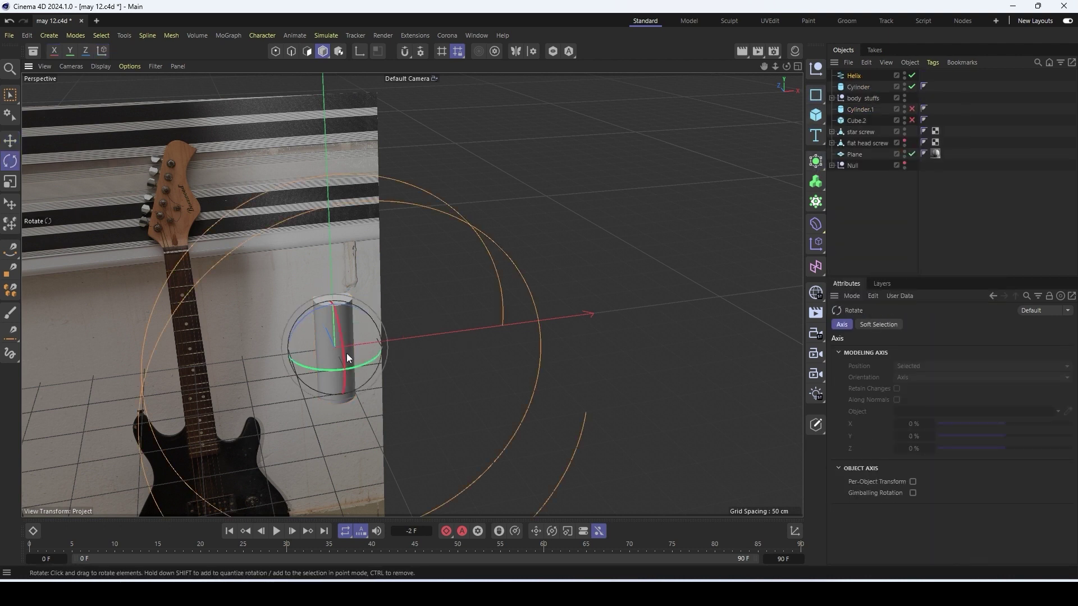
left_click_drag(348, 355, 347, 221)
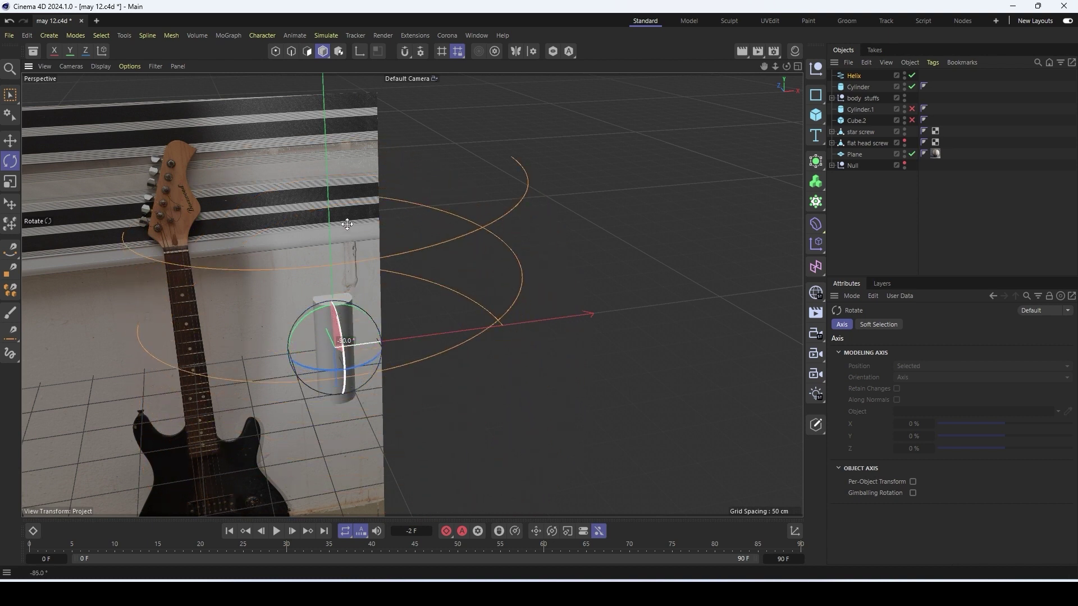
Reduce the Helix's start radius to 45 cm and set the Cylinder's radius to 18 cm
left_click(843, 75)
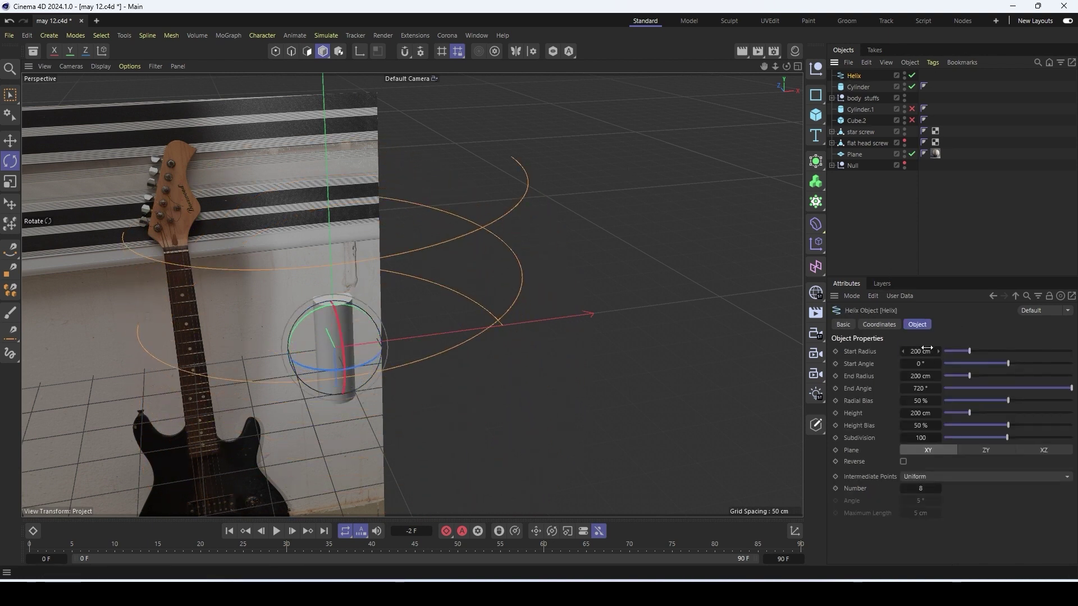
left_click_drag(926, 349, 921, 349)
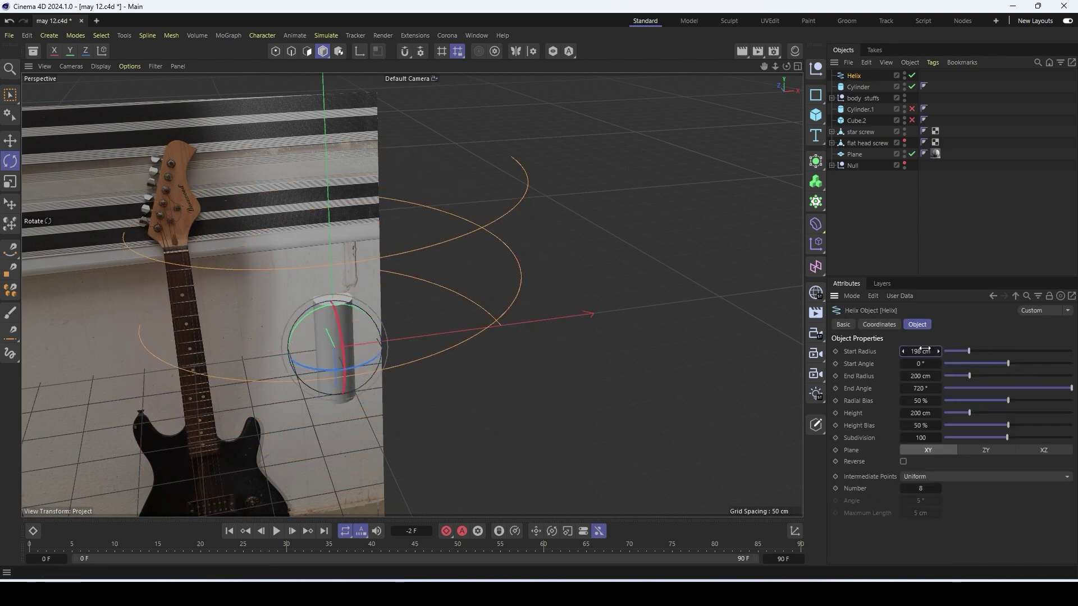
left_click(849, 90)
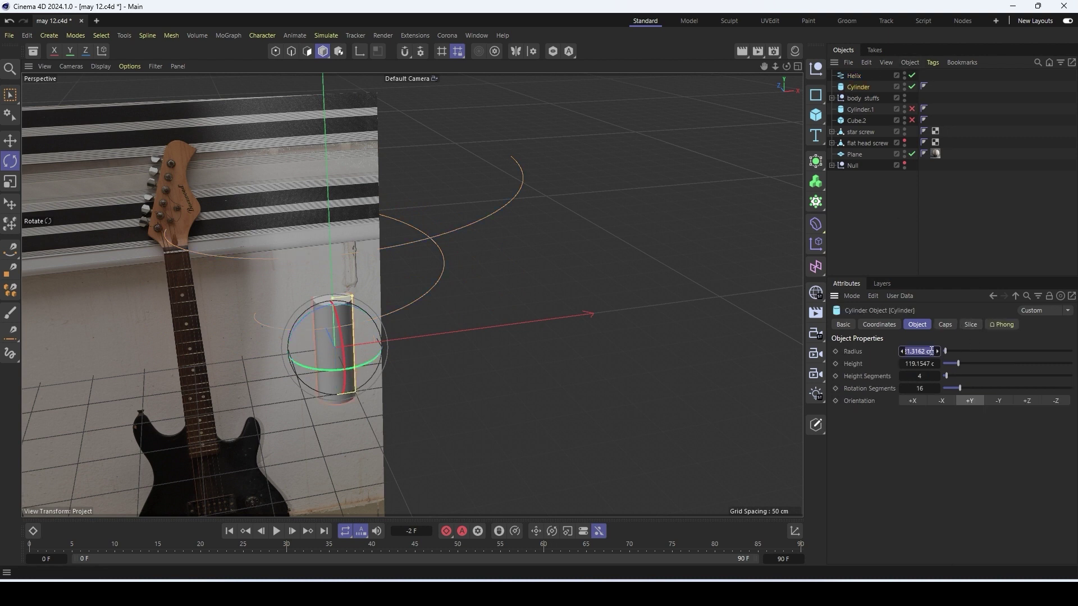
left_click_drag(926, 349, 942, 351)
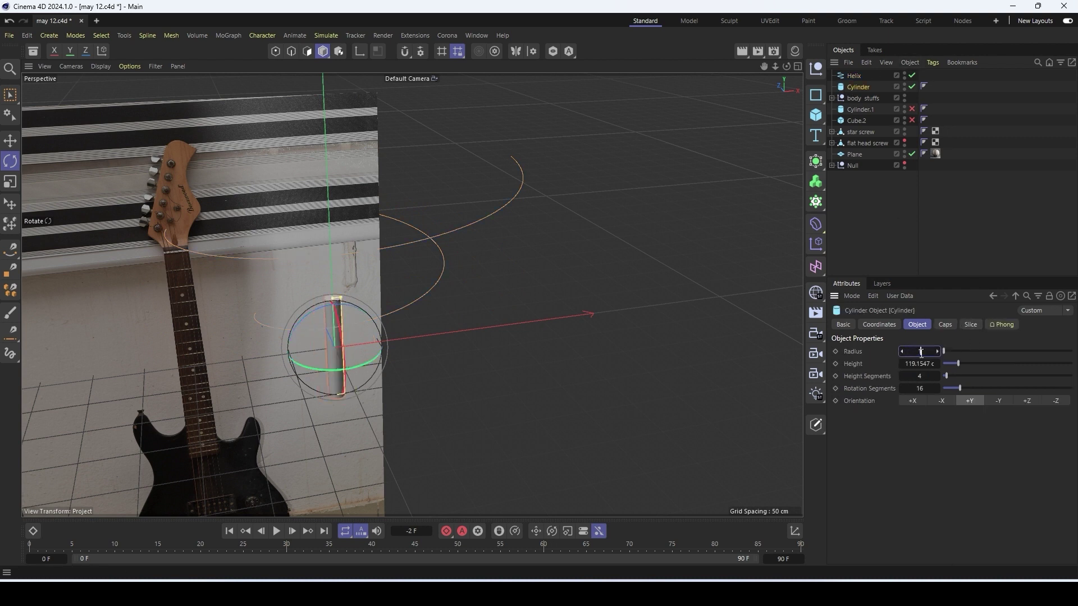
type("8")
key("Return")
Set the Helix's start radius and end radius to 18 cm
left_click(855, 76)
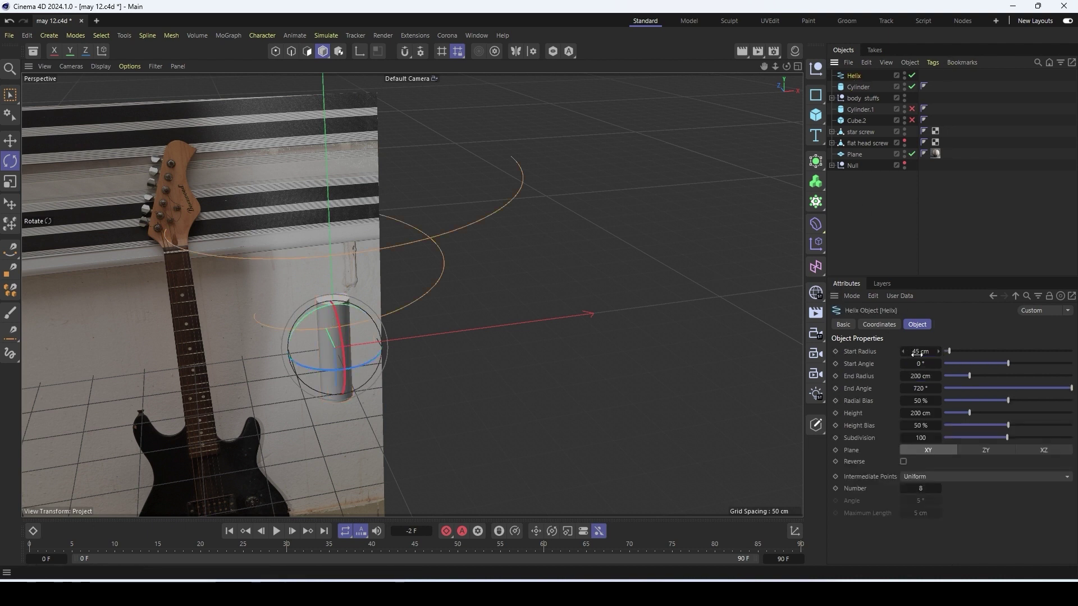
left_click_drag(919, 353, 922, 353)
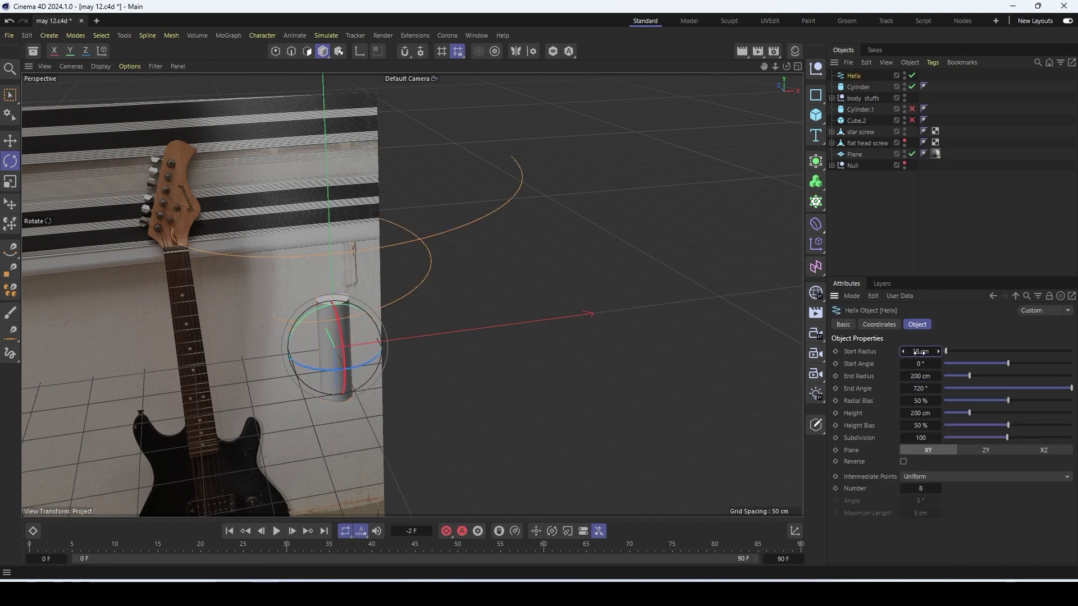
left_click(914, 377)
type("18")
key("Return")
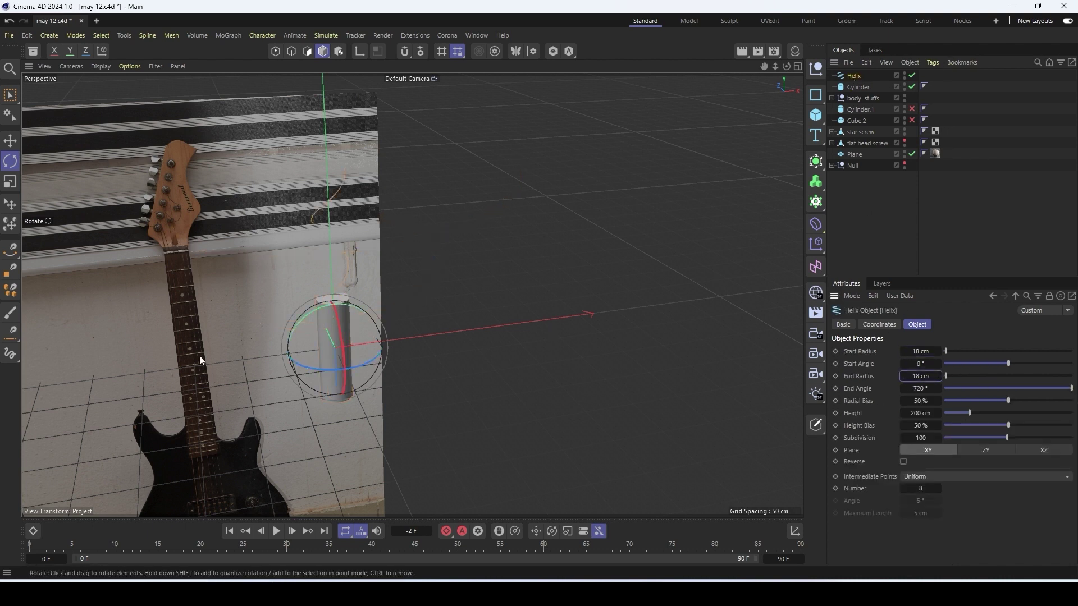
Set the height of both the Cylinder and the Helix to 120 cm
scroll(335, 263, "up", 3)
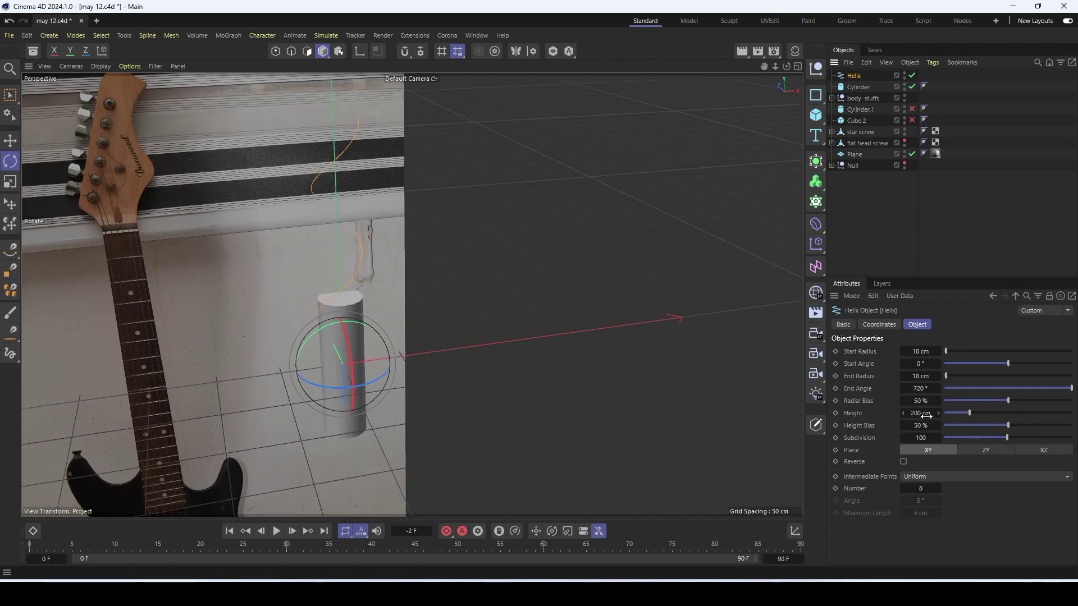
left_click(853, 84)
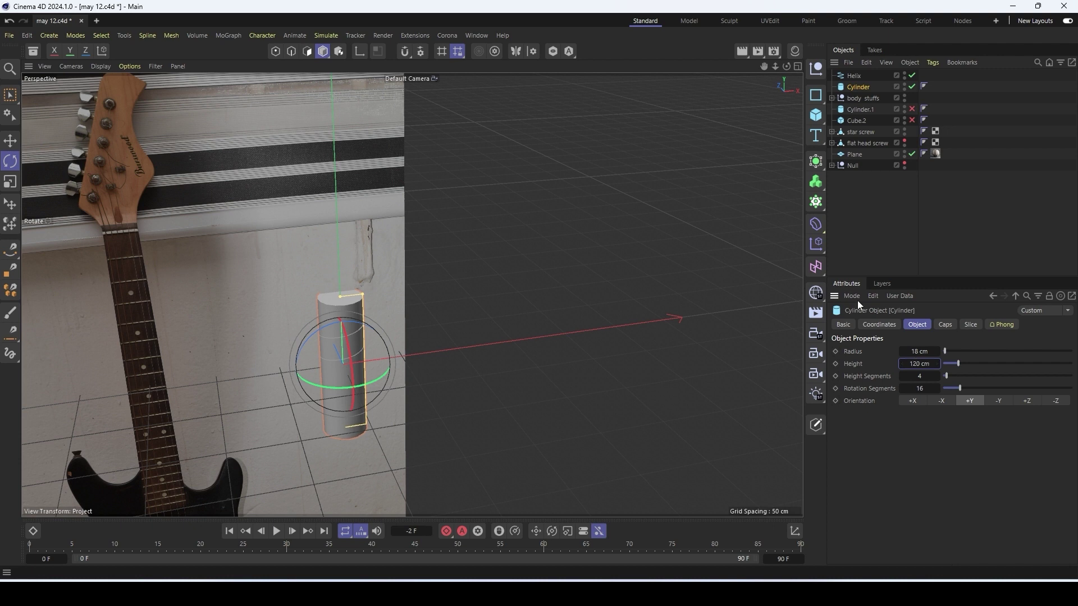
left_click(855, 75)
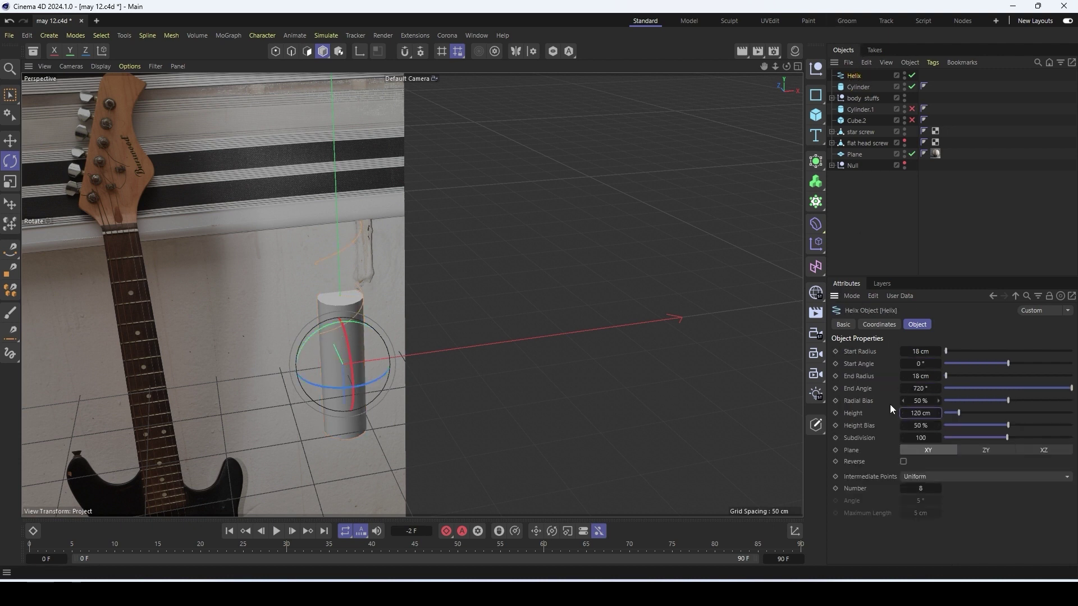
Move the Helix down so that its lower end starts at the cylinder's base
key("e")
scroll(345, 390, "up", 2)
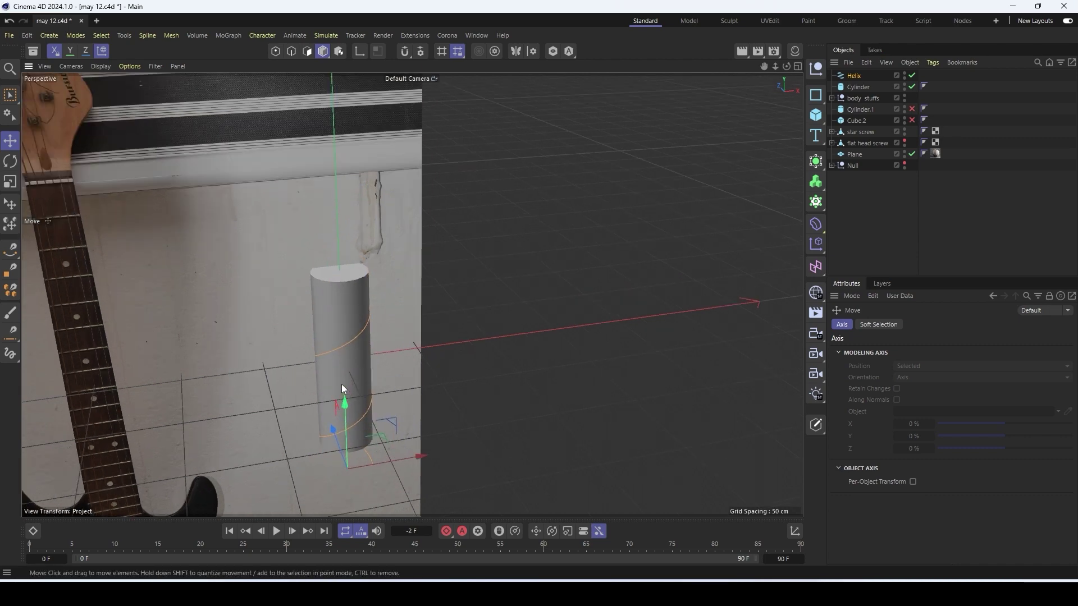
scroll(344, 388, "up", 4)
left_click_drag(351, 367, 389, 314)
scroll(348, 337, "down", 2)
Set the Helix's start angle to about -7437° so that it winds in dense turns around the cylinder
left_click(853, 77)
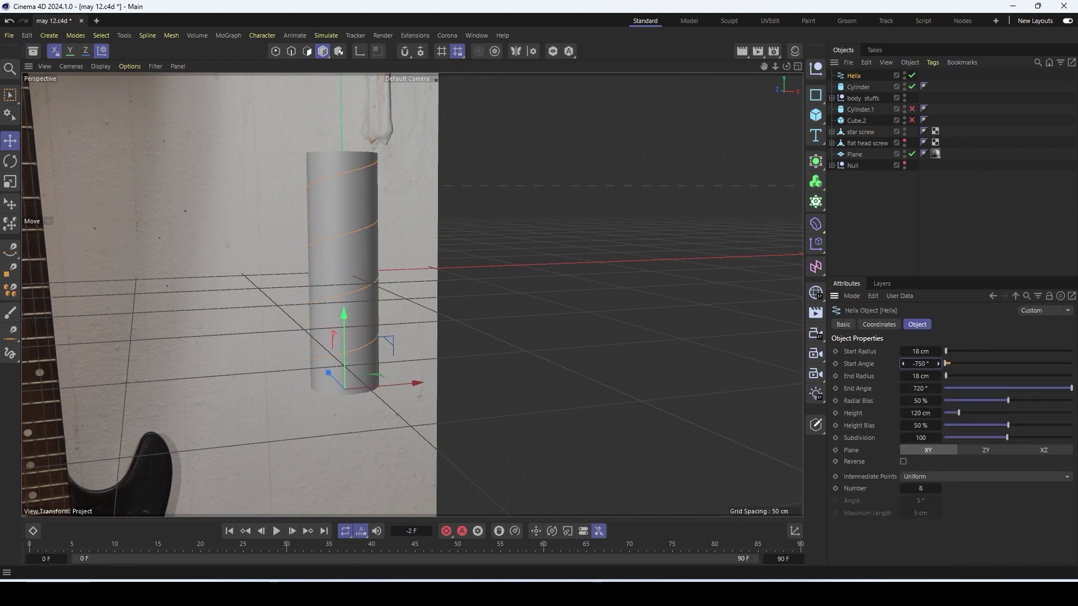
left_click_drag(921, 364, 898, 364)
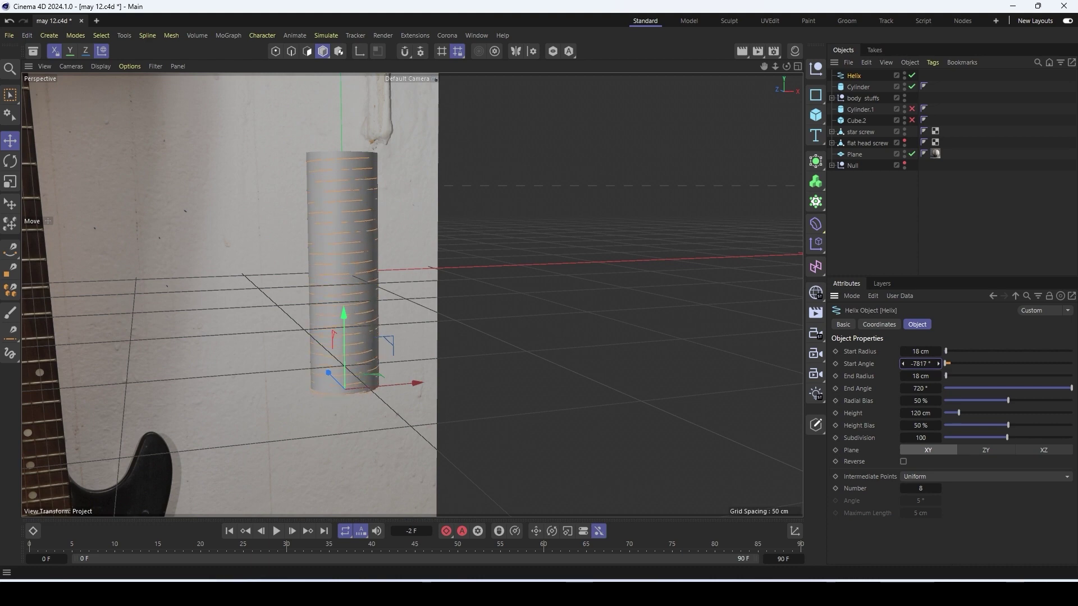
left_click_drag(356, 308, 332, 332, "alt")
middle_click_drag(325, 298, 365, 349, "alt")
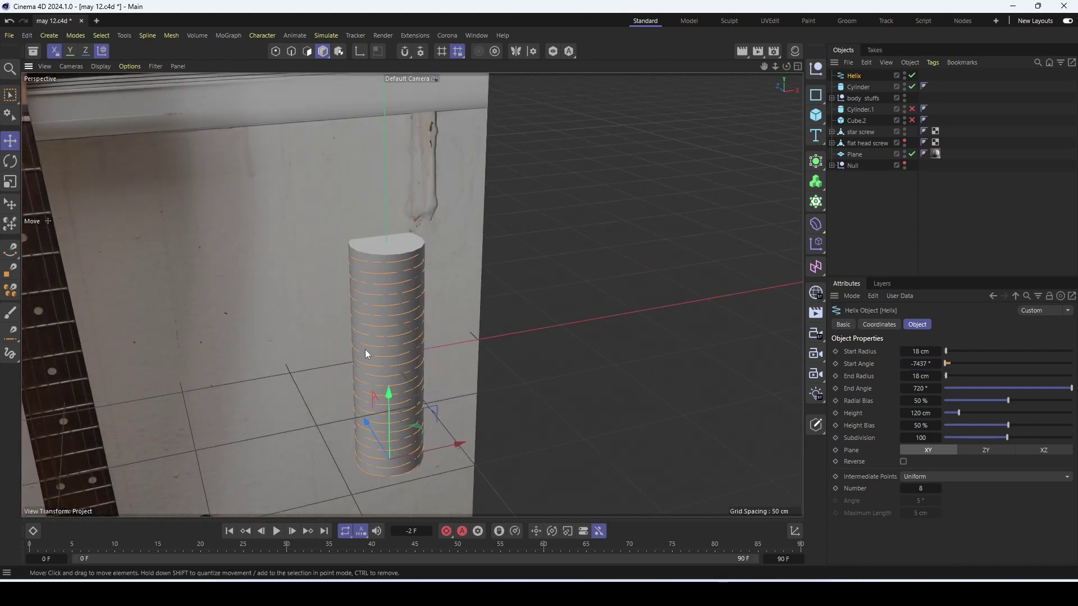
right_click_drag(370, 337, 460, 243, "alt")
Add a Circle spline and scale it down to slightly larger than the cylinder
left_click(816, 95)
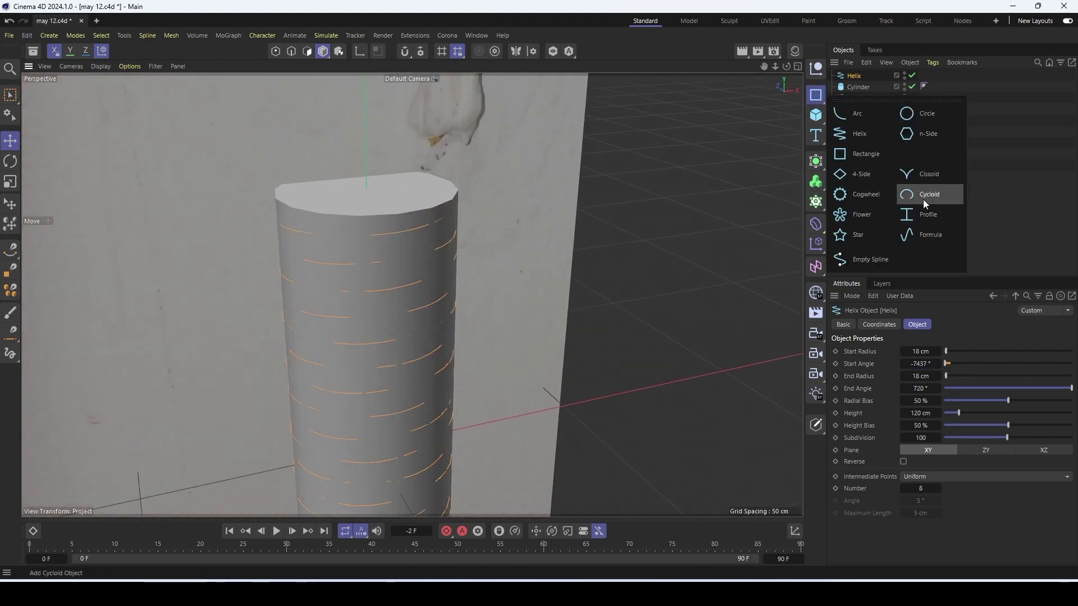
left_click(909, 117)
scroll(479, 266, "down", 5)
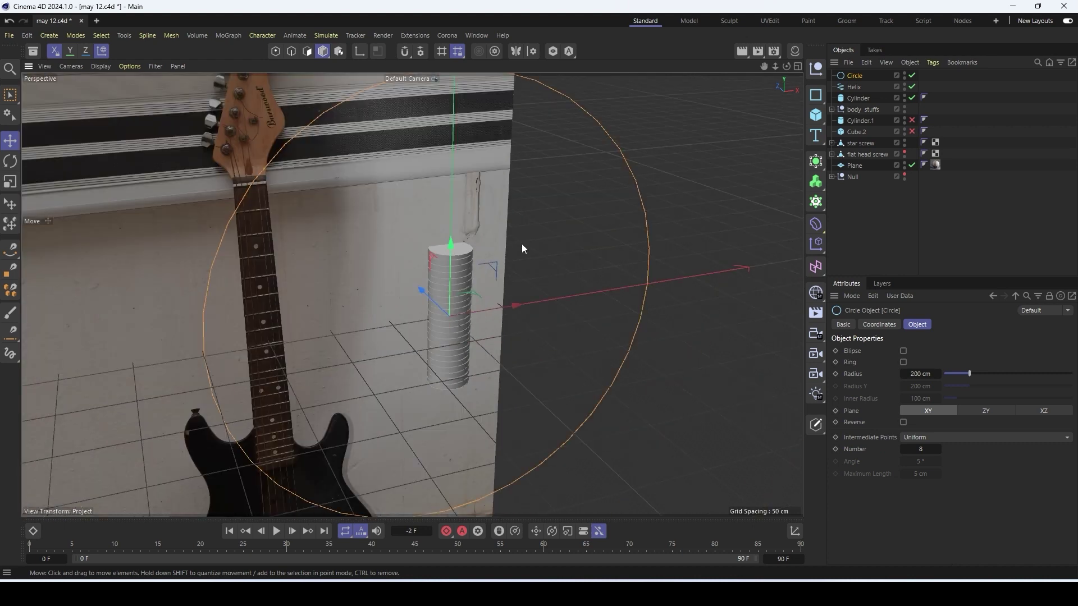
key("t")
left_click_drag(522, 248, 312, 334)
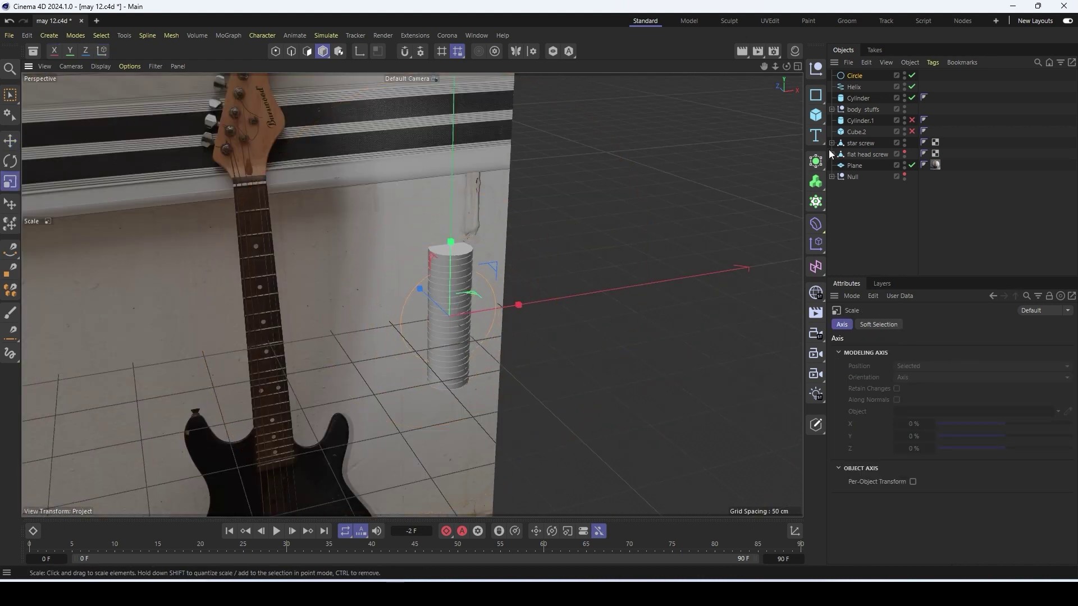
Set the Circle's radius to 5 cm and move it clear of the cylinder along the X axis
left_click(855, 76)
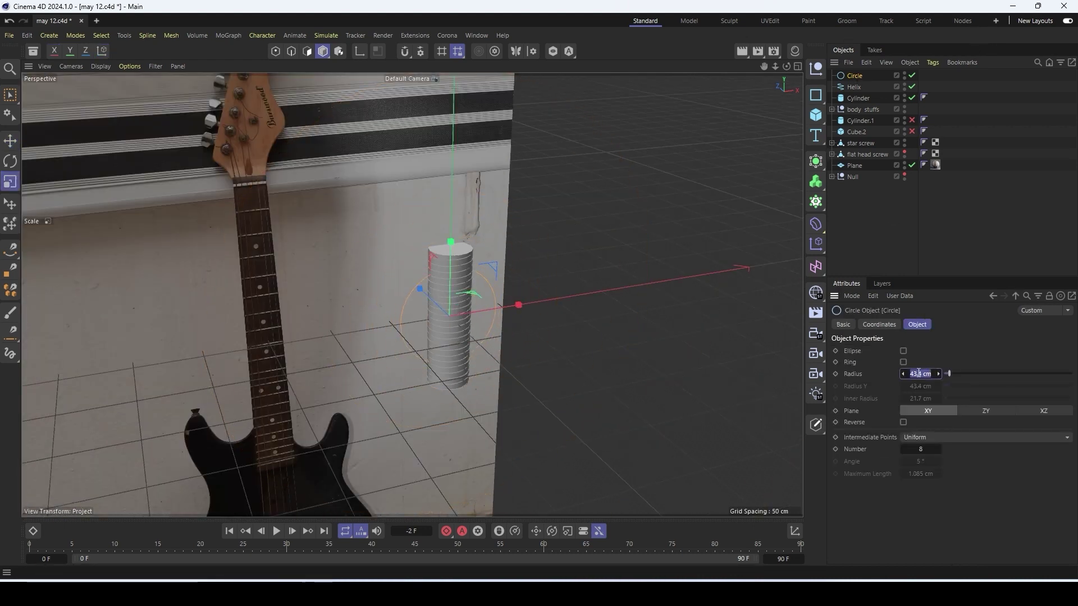
type("5")
key("Return")
key("e")
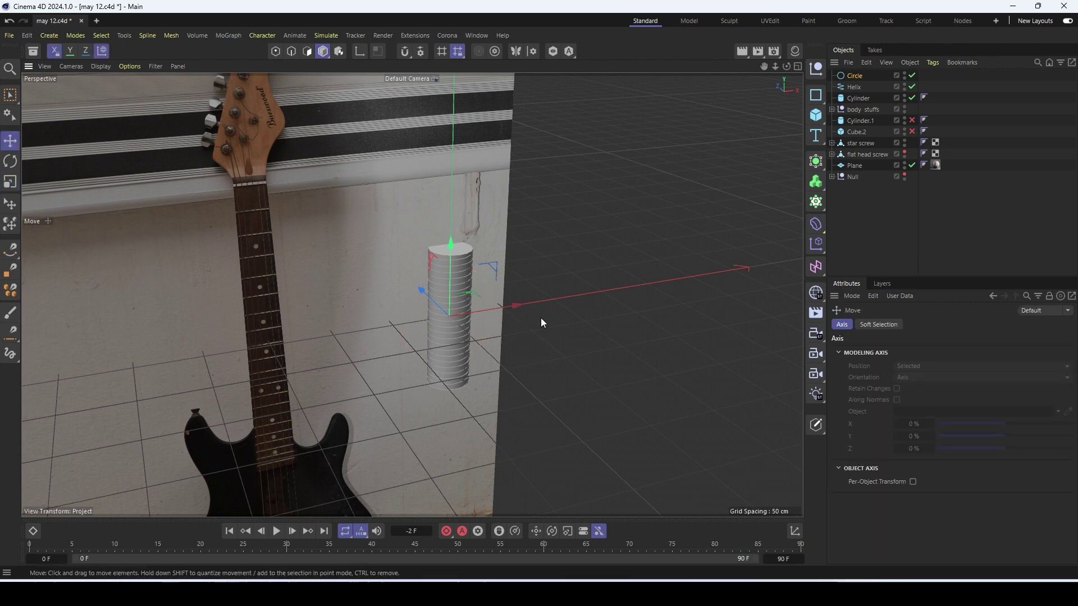
left_click_drag(540, 317, 582, 298)
scroll(556, 255, "up", 4)
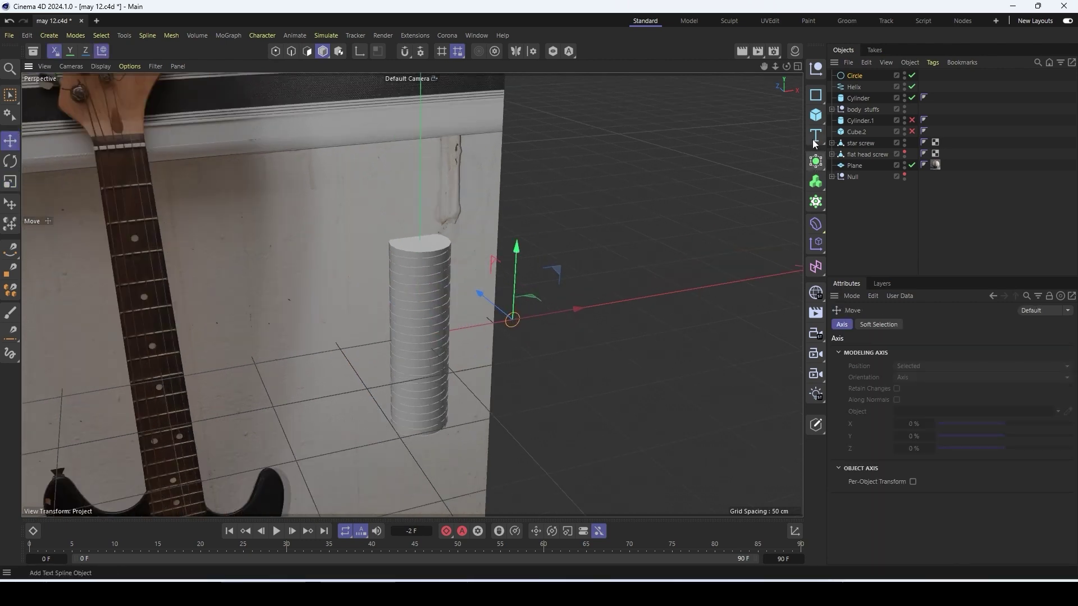
Add a Sweep generator with the Circle as its profile and the Helix as its path
left_click(814, 207)
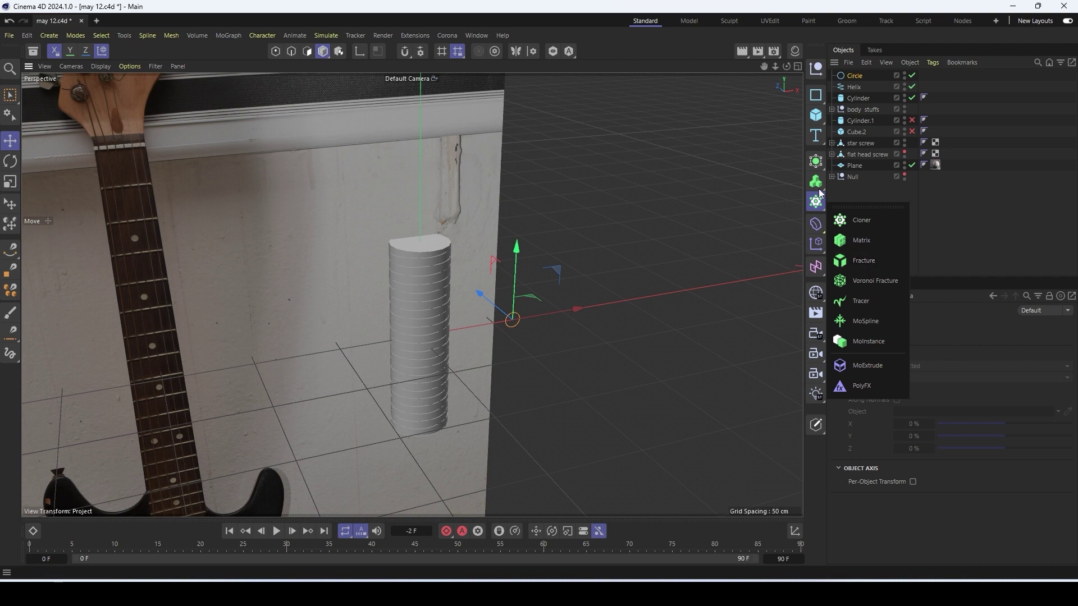
left_click(816, 161)
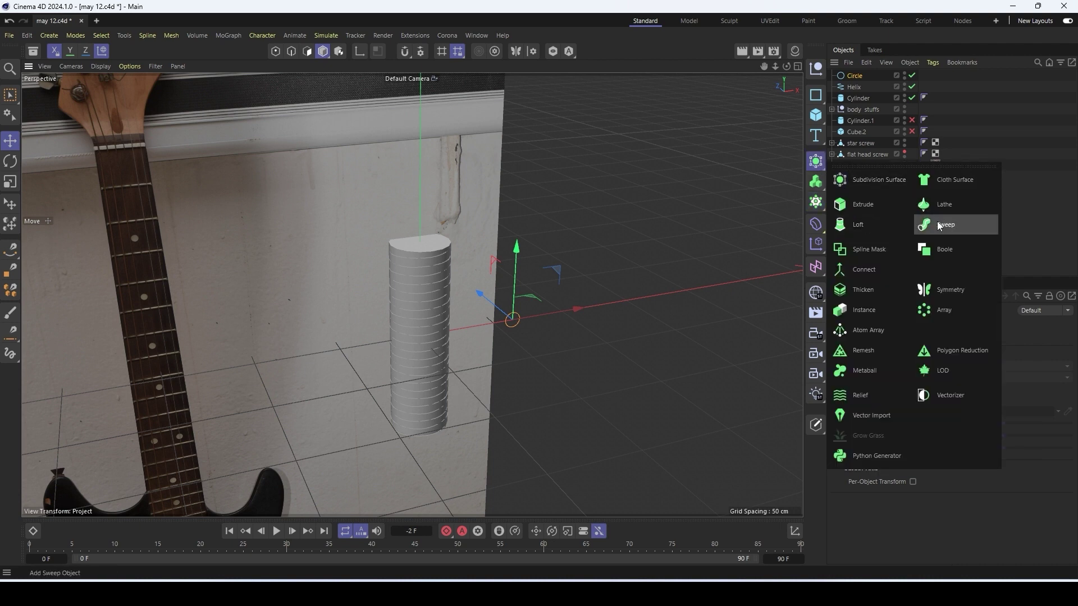
left_click(911, 217)
left_click(812, 167)
left_click(921, 219)
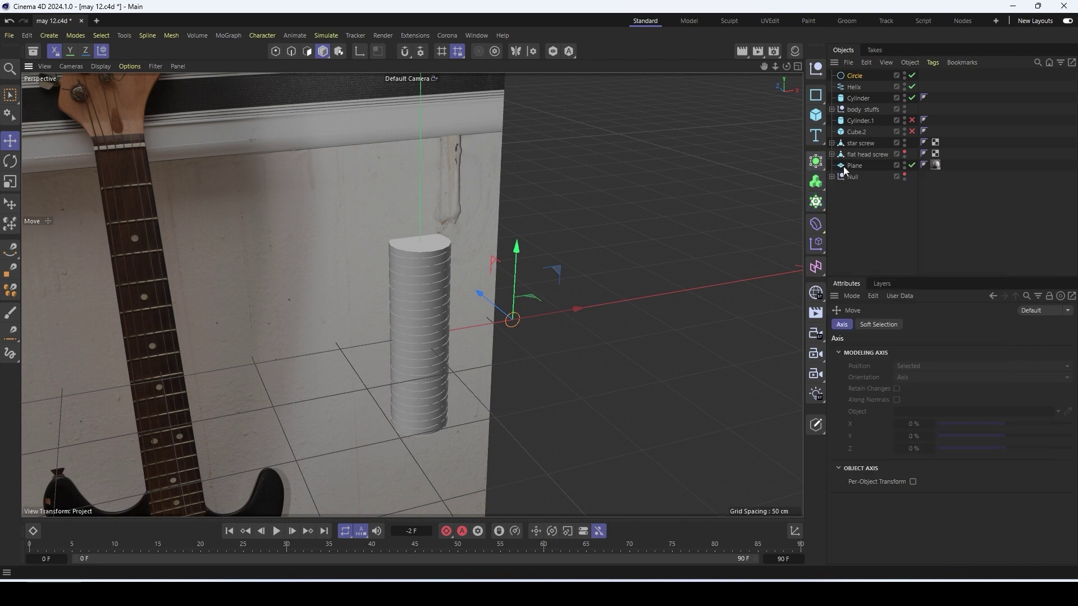
left_click(855, 90)
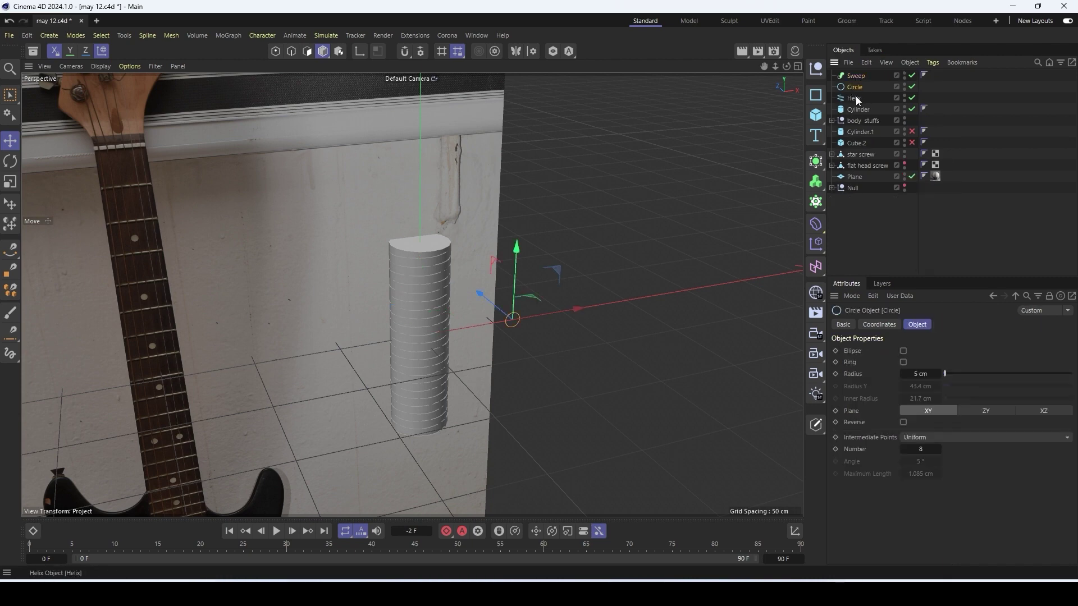
left_click_drag(855, 79, 855, 80)
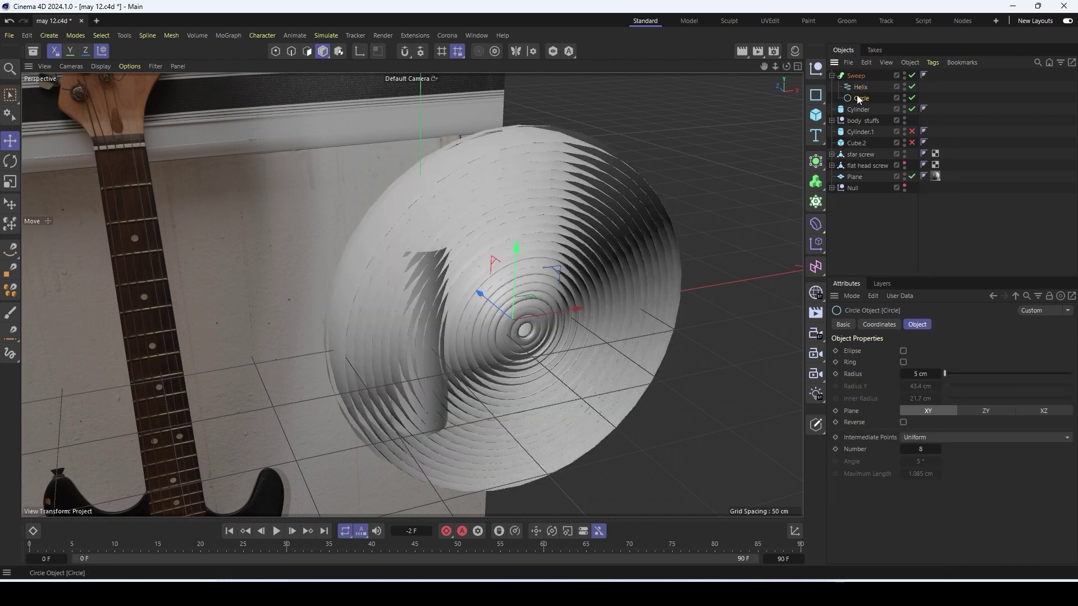
scroll(439, 245, "up", 6)
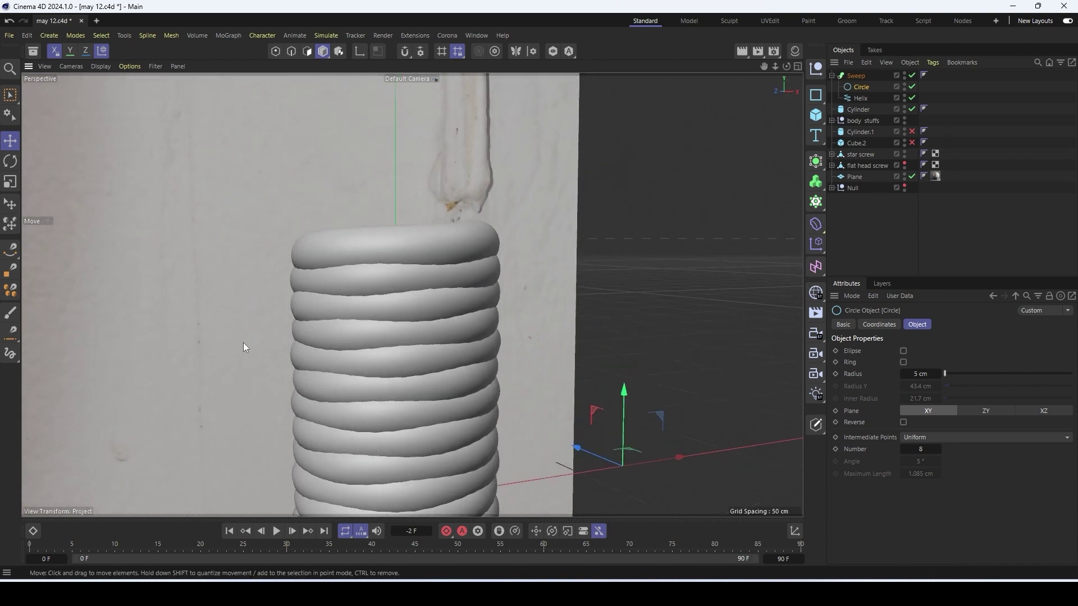
Scale the profile Circle down to about 26% so that the swept thread becomes thin around the cylinder
key("t")
left_click_drag(312, 311, 34, 342)
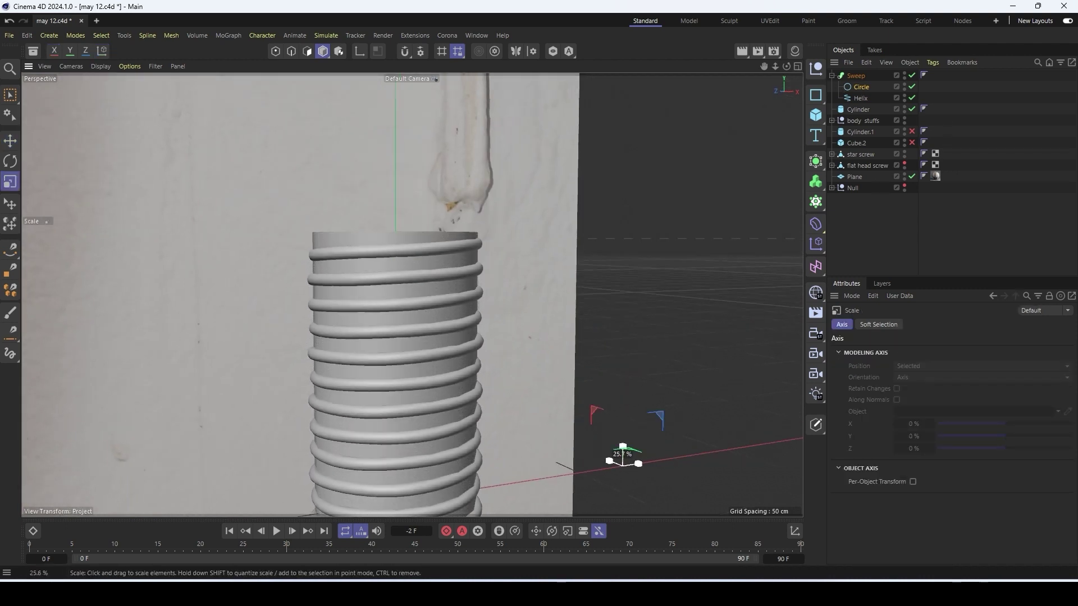
left_click_drag(338, 308, 342, 331, "alt")
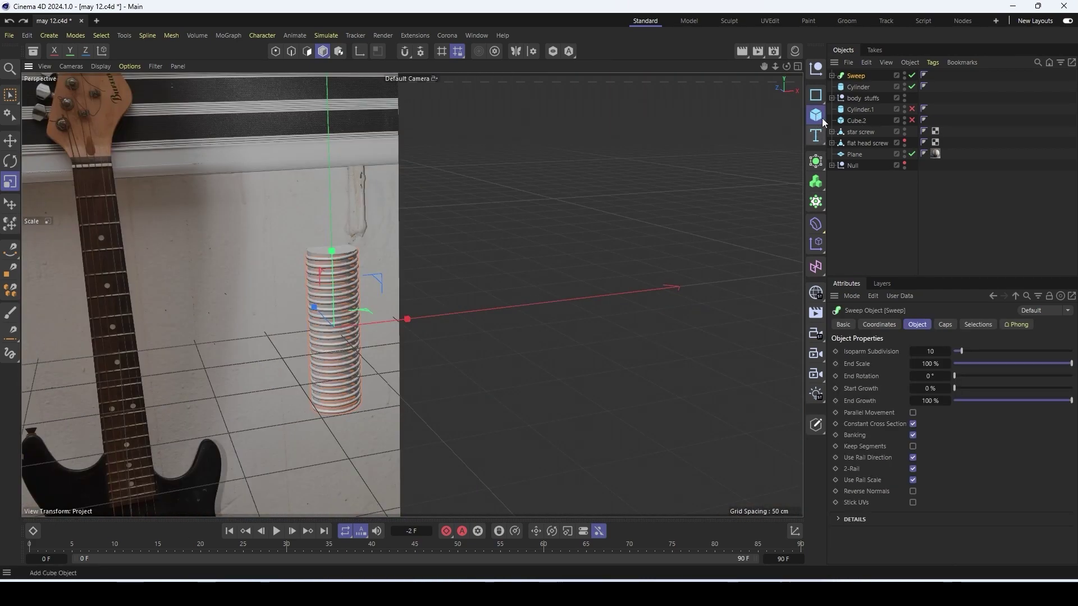
Add a Torus, scale it down to about the cylinder's width, stand it upright and place it directly beneath the cylinder
left_click(822, 121)
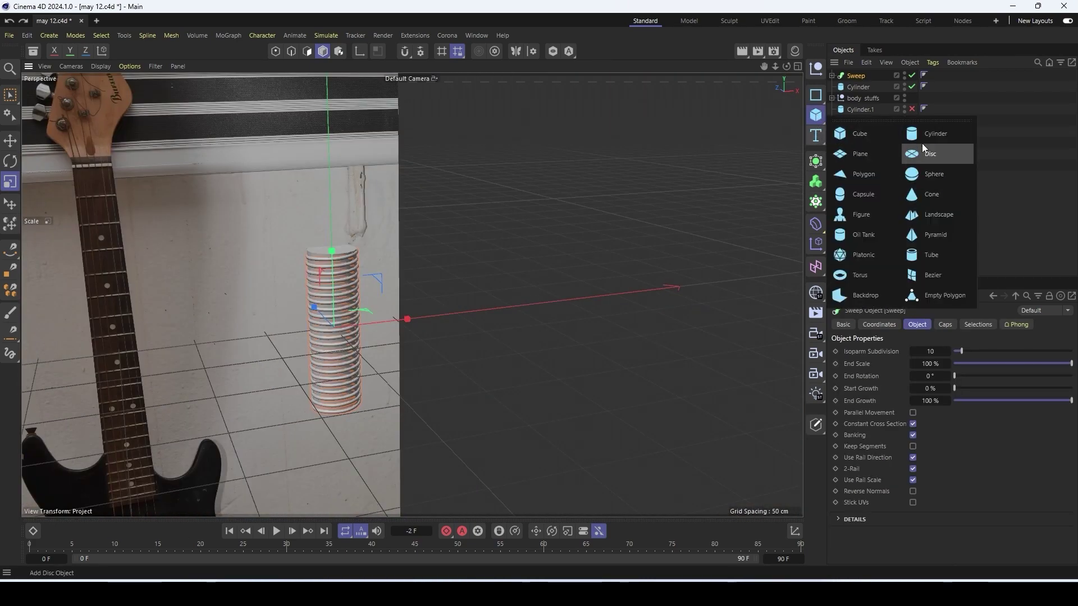
left_click(859, 275)
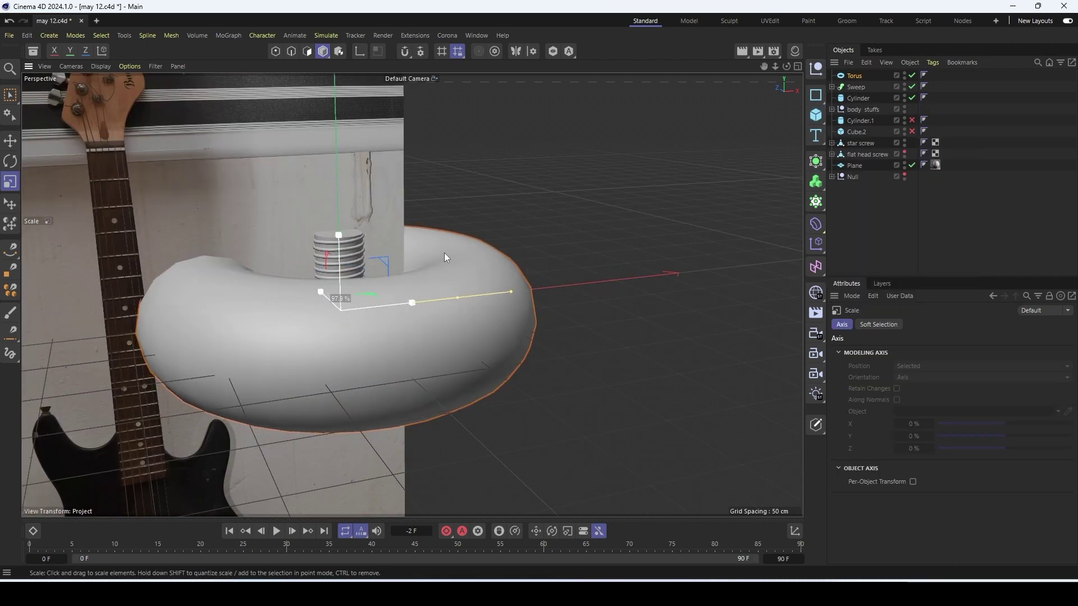
left_click_drag(443, 252, 176, 340)
key("r")
left_click_drag(379, 280, 378, 358)
key("e")
left_click_drag(338, 298, 437, 348)
scroll(449, 353, "up", 5)
left_click_drag(447, 274, 447, 285)
left_click_drag(516, 354, 485, 354)
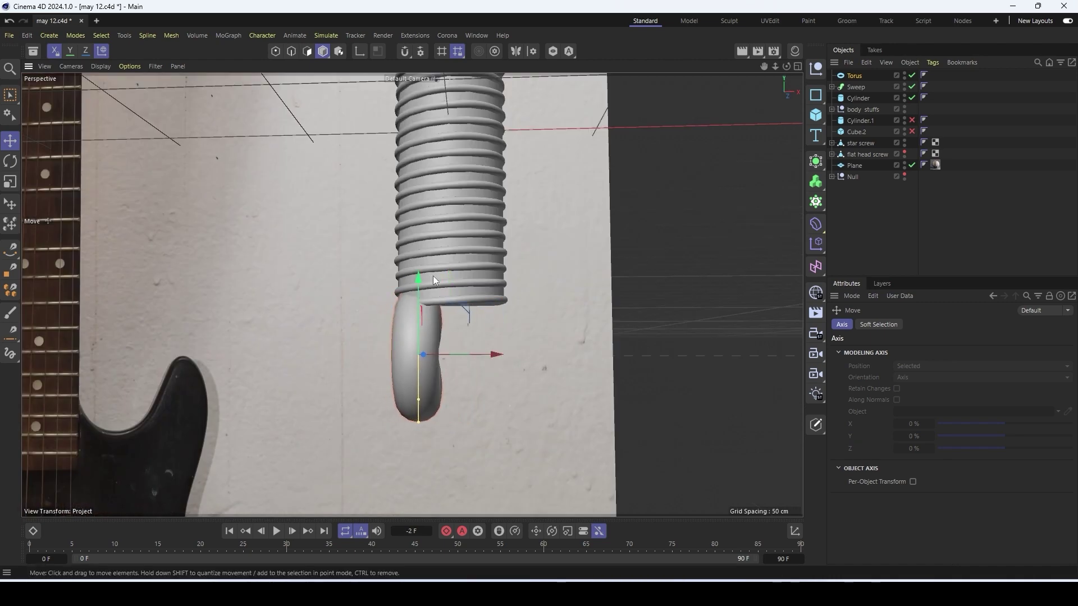
Duplicate the upright Torus alongside the first one and centre the pair under the threaded cylinder
left_click_drag(420, 277, 420, 291)
left_click_drag(498, 369, 556, 363, "ctrl")
scroll(432, 329, "down", 4)
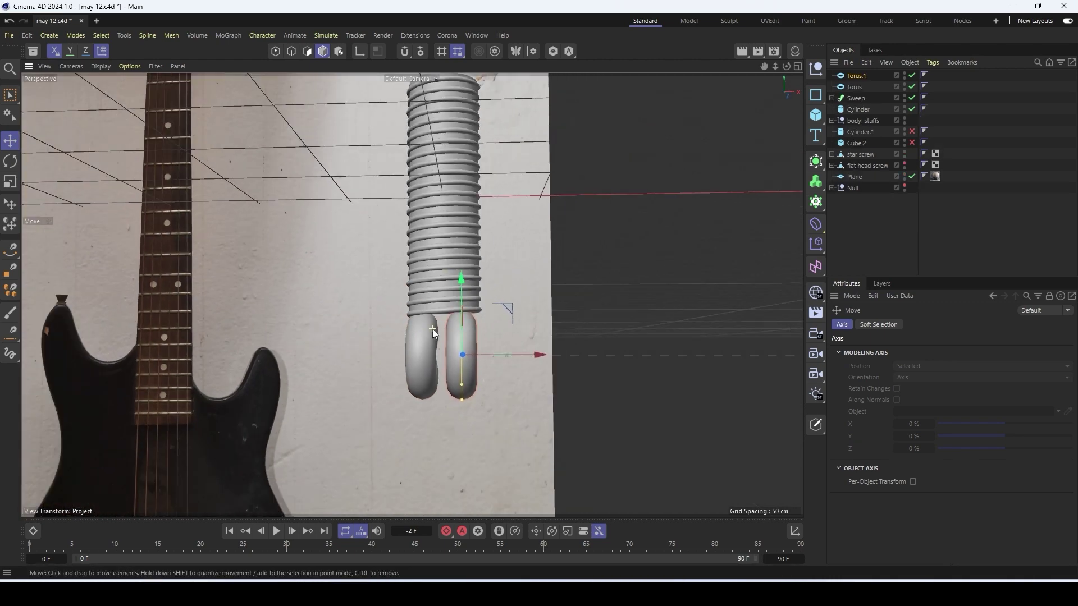
mouse_move(432, 329)
left_mouse_down("alt")
mouse_move(557, 378)
mouse_move(437, 348)
left_mouse_up("alt")
left_click(351, 224, "shift")
left_click_drag(414, 219, 406, 218)
scroll(391, 183, "down", 3)
scroll(393, 186, "down", 5)
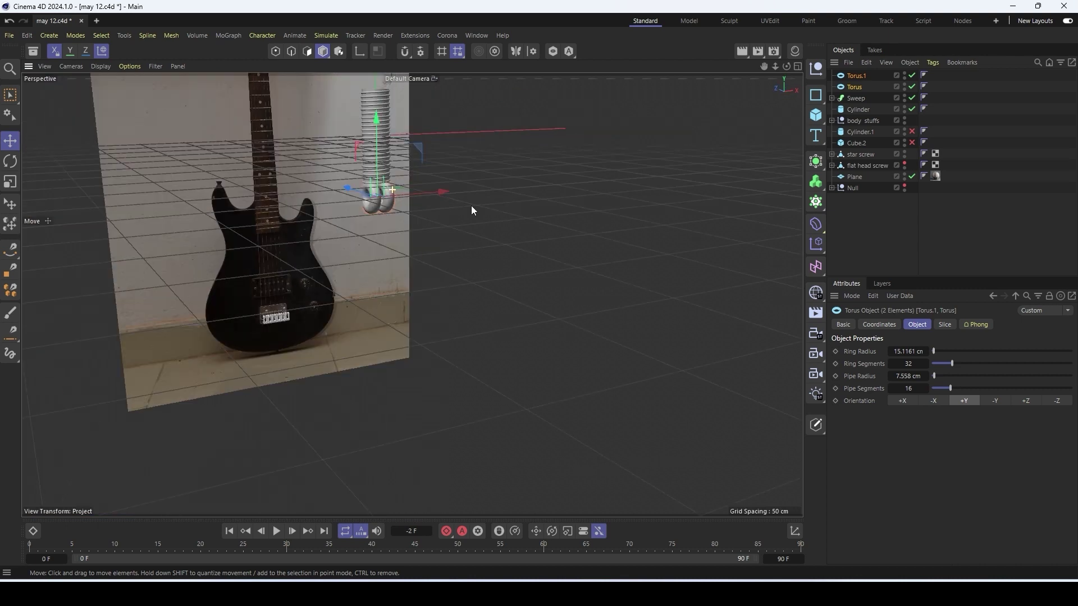
Group both toruses and the Sweep into a Null and put the screw's Cylinder inside that group
left_click(854, 97, "shift")
key("alt+g")
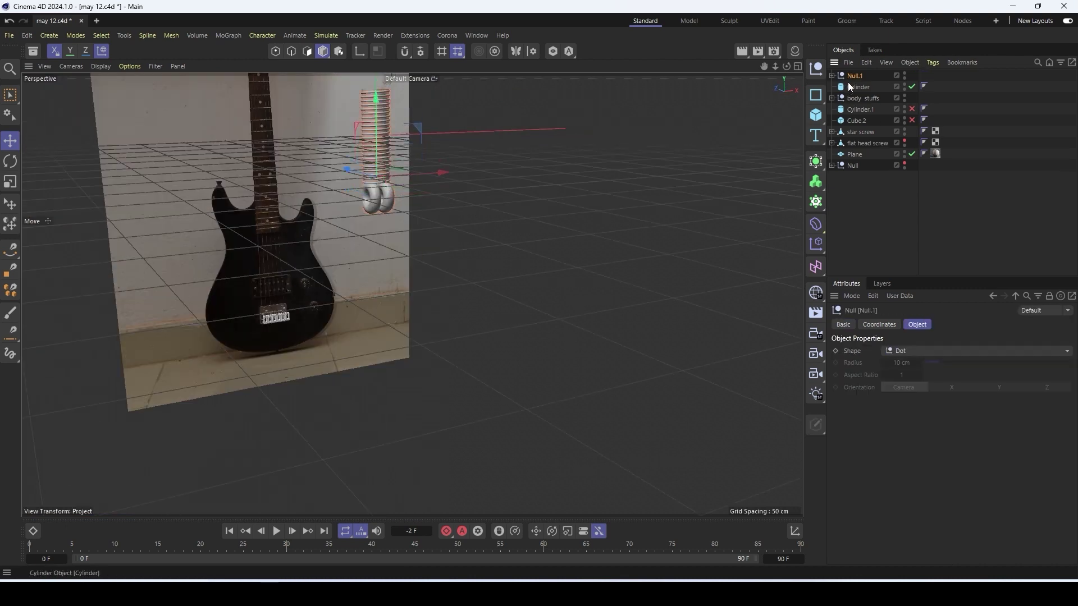
left_click(857, 87)
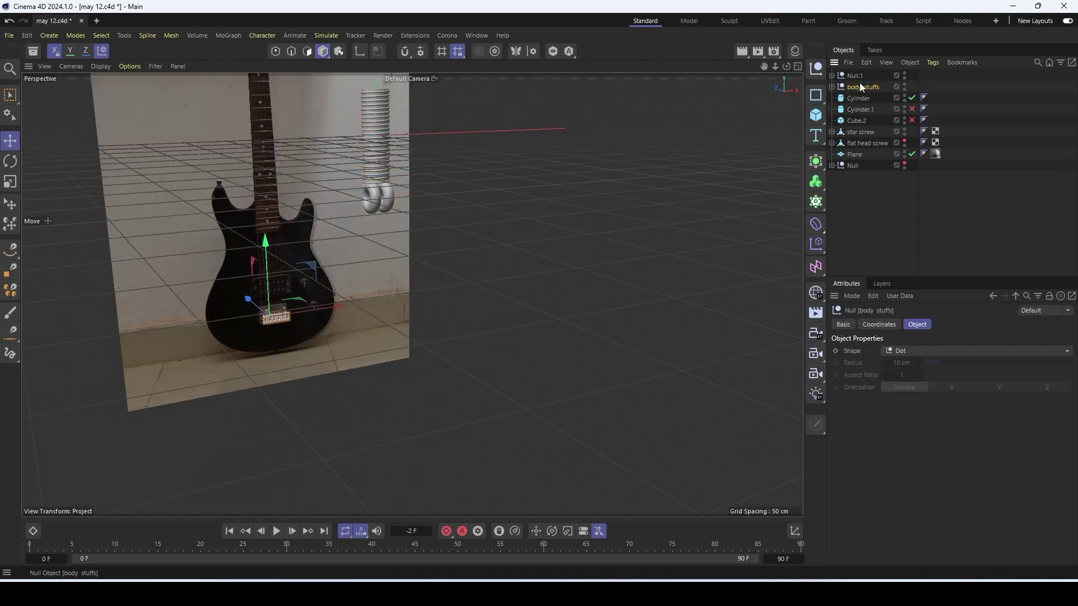
left_click_drag(856, 76, 850, 77)
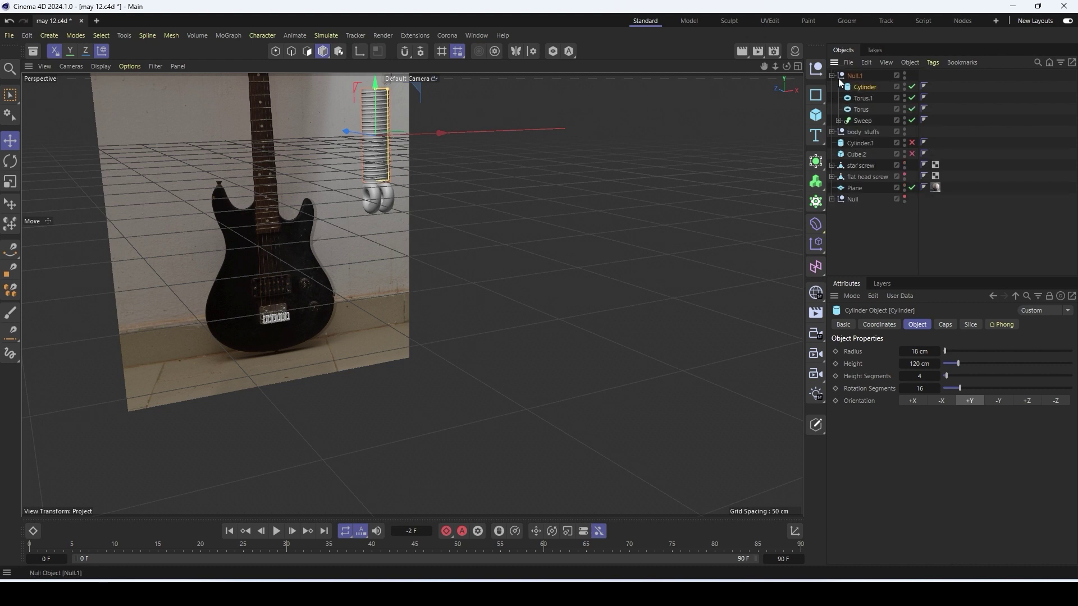
left_click(842, 77)
Move the screw group onto the guitar bridge and scale it down to fit a saddle
left_click_drag(375, 137, 296, 377)
left_click_drag(334, 300, 349, 328)
scroll(281, 328, "up", 8)
key("t")
left_click_drag(437, 303, 354, 297)
key("e")
scroll(275, 328, "up", 8)
left_click_drag(314, 433, 258, 304)
scroll(275, 275, "up", 4)
Position the screw group in the first saddle's slot, with its torus rings sticking out below the saddle
key("t")
key("e")
left_click_drag(174, 315, 140, 312)
left_click_drag(348, 297, 247, 268, "alt")
left_click_drag(295, 312, 288, 312)
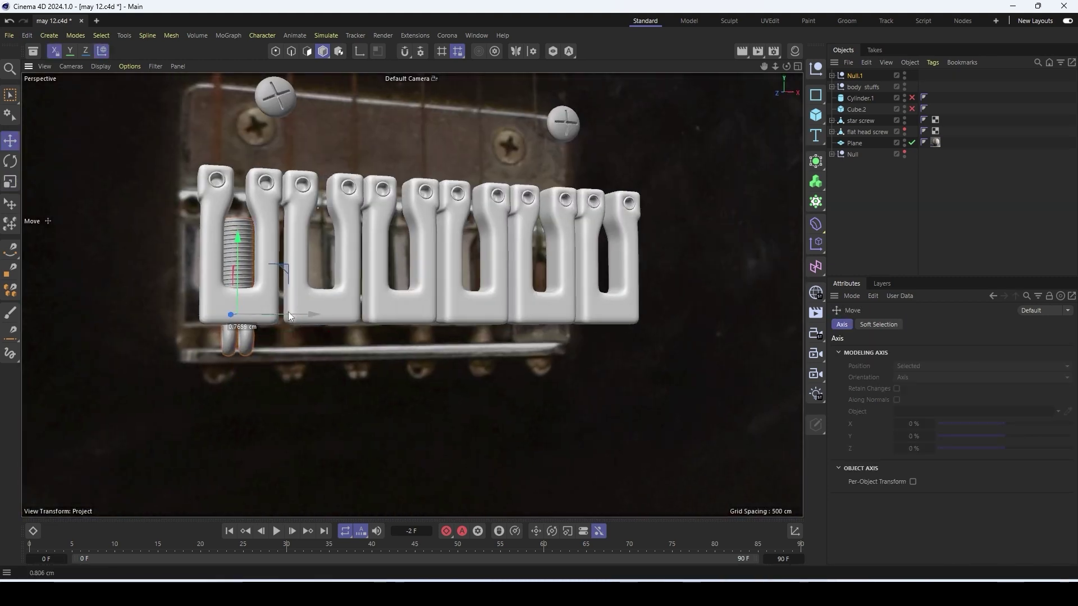
scroll(224, 311, "up", 2)
left_click_drag(241, 241, 241, 236)
scroll(214, 270, "up", 7)
left_click_drag(214, 270, 264, 275, "alt")
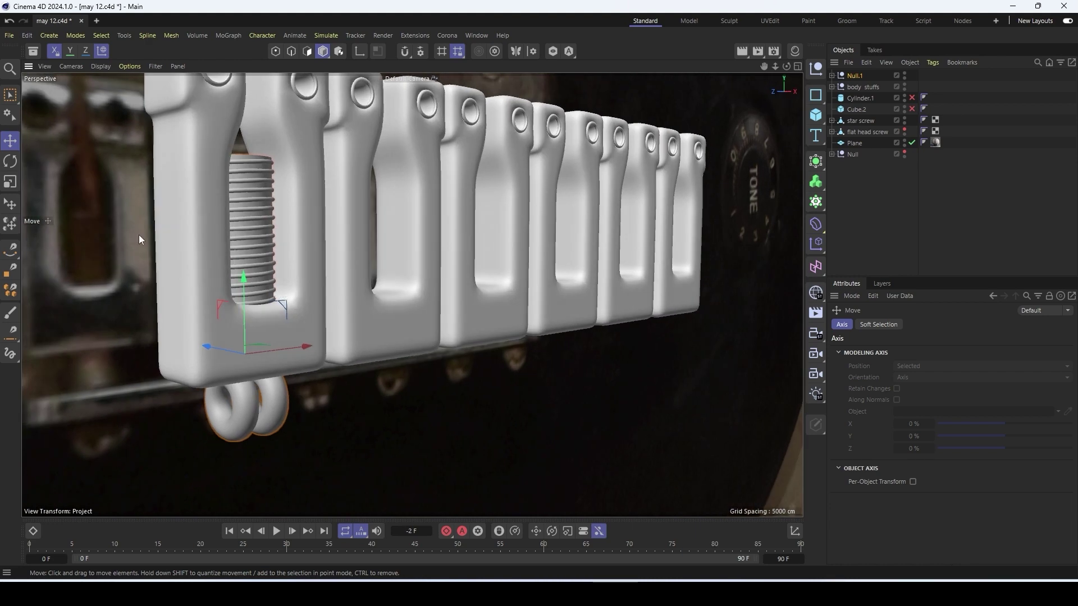
Set the height of the screw's Cylinder to 5 cm
scroll(140, 236, "down", 2)
left_click_drag(152, 240, 208, 278, "alt")
scroll(207, 286, "up", 7)
left_click_drag(340, 270, 348, 277, "alt")
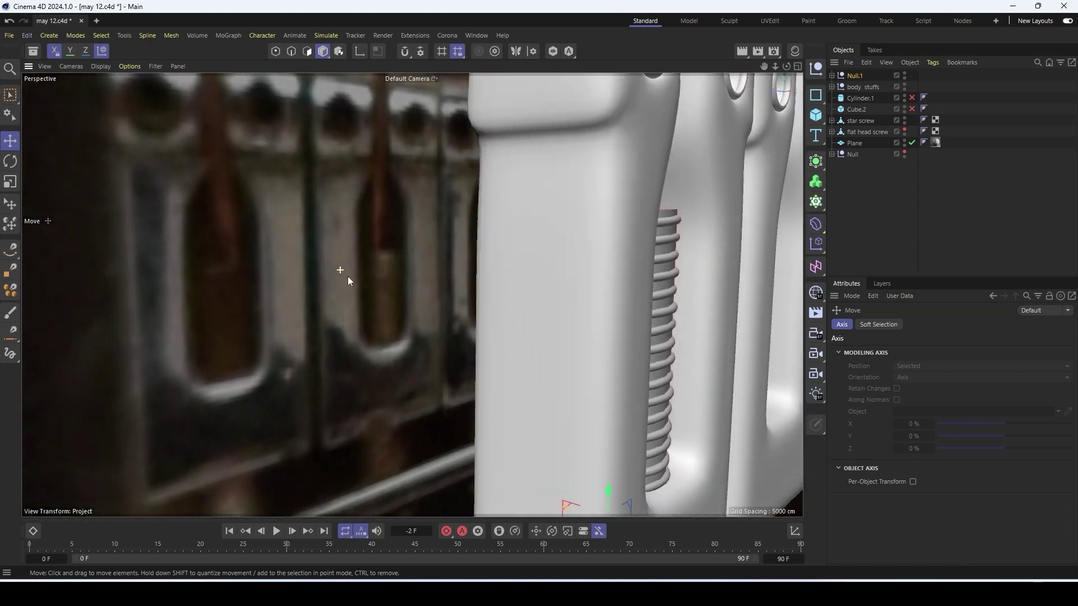
scroll(385, 357, "down", 5)
scroll(387, 372, "up", 2)
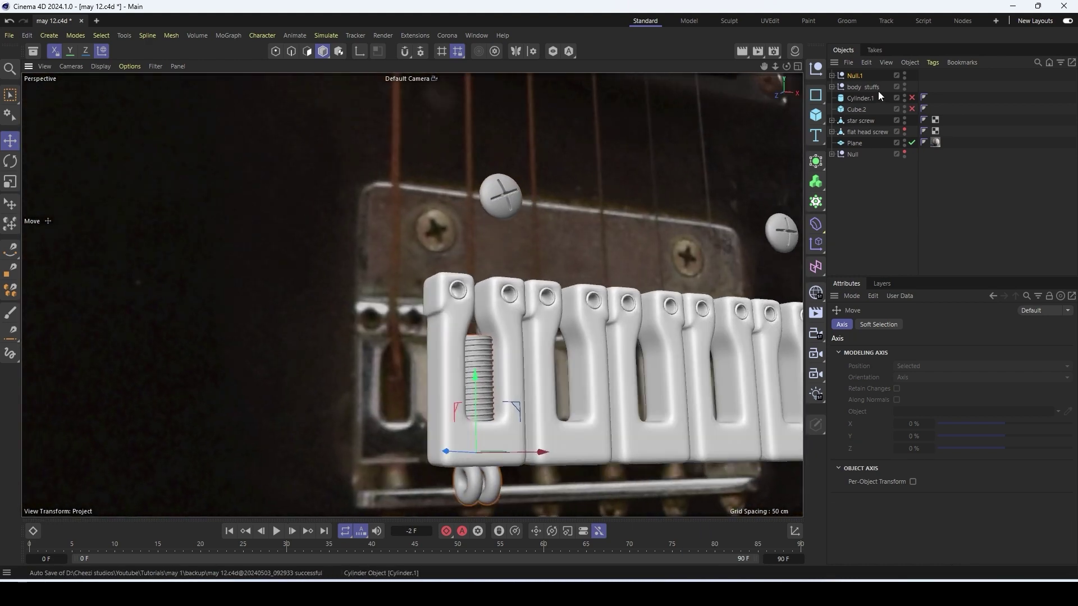
left_click(832, 77)
left_click(862, 98, "ctrl")
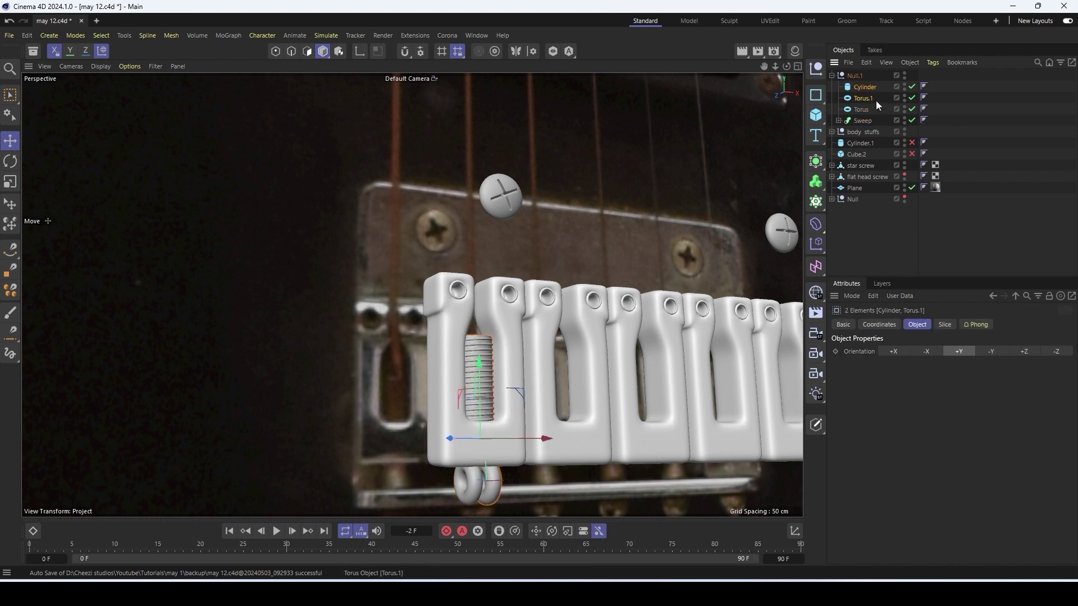
left_click(867, 98, "ctrl")
left_click_drag(937, 364, 936, 364)
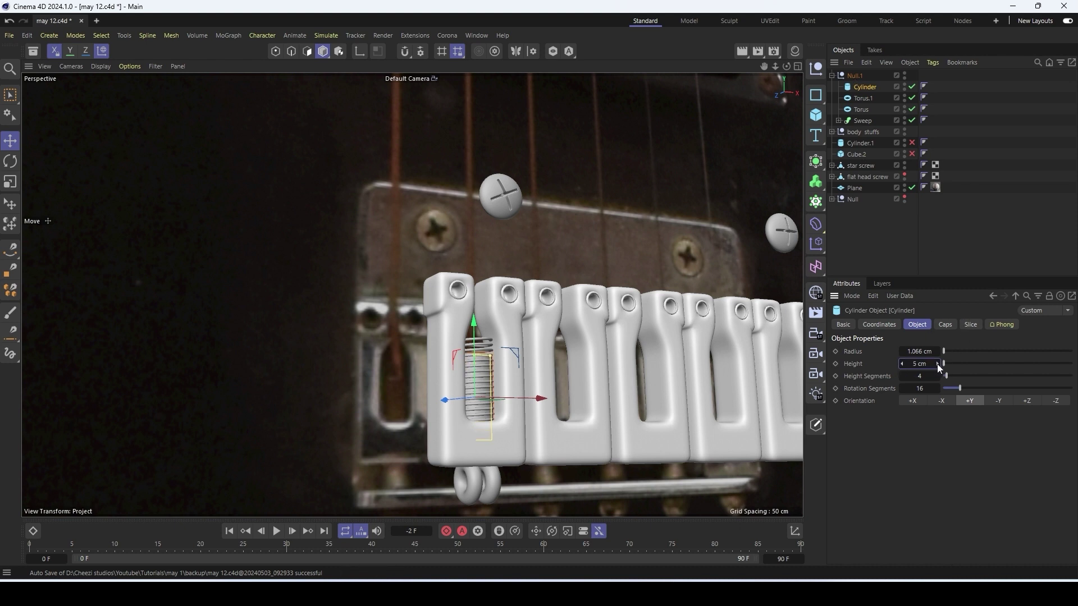
Set the Helix's height to 5 cm and move it up to align with the top of the shortened Cylinder
left_click(862, 120)
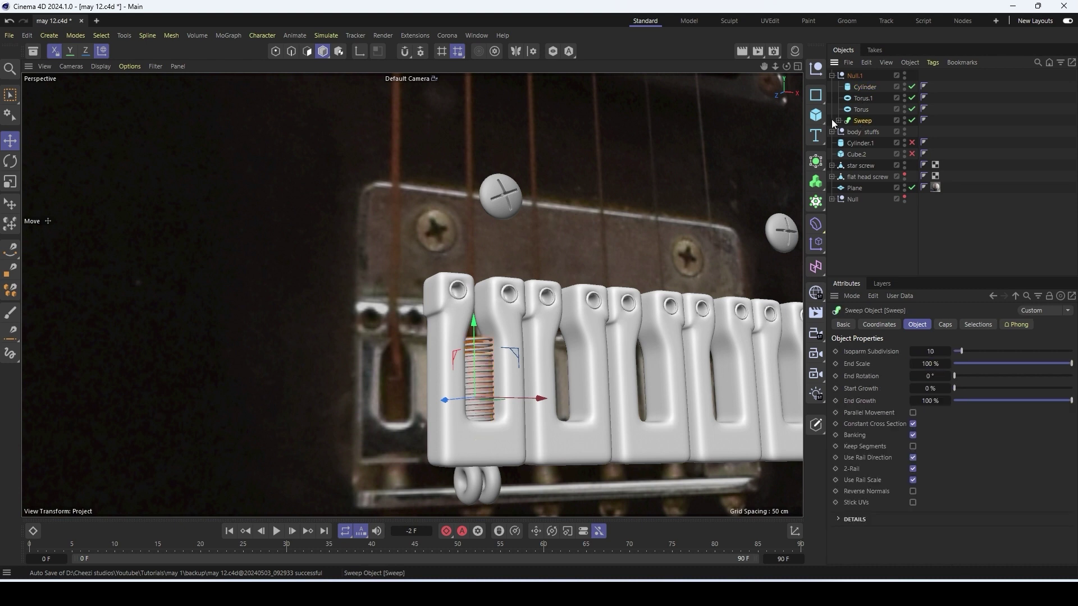
left_click(838, 121)
left_click(868, 143)
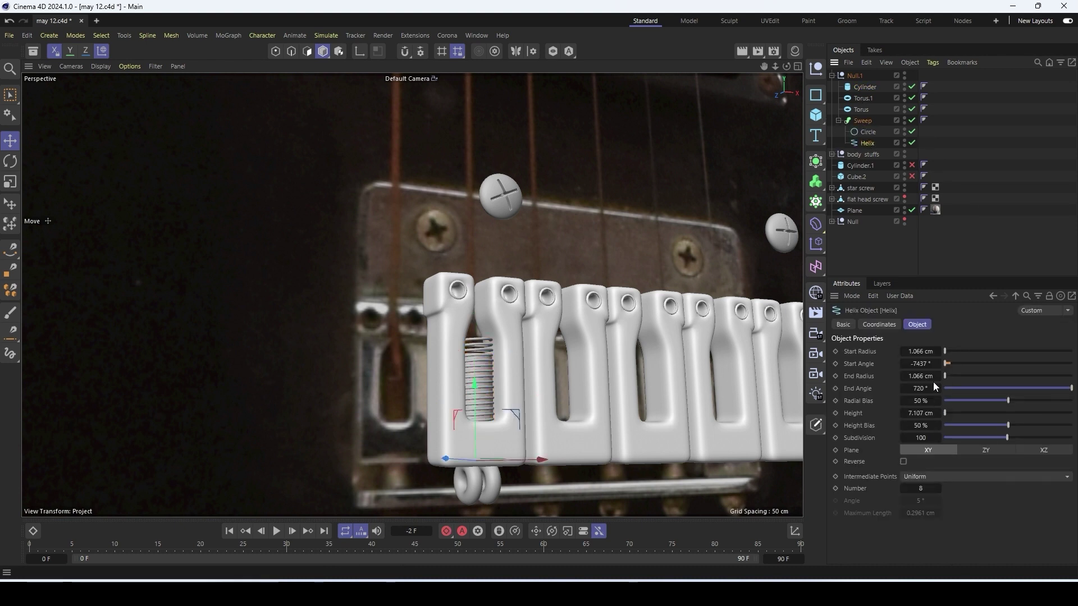
left_click(921, 413)
type("5")
key("Return")
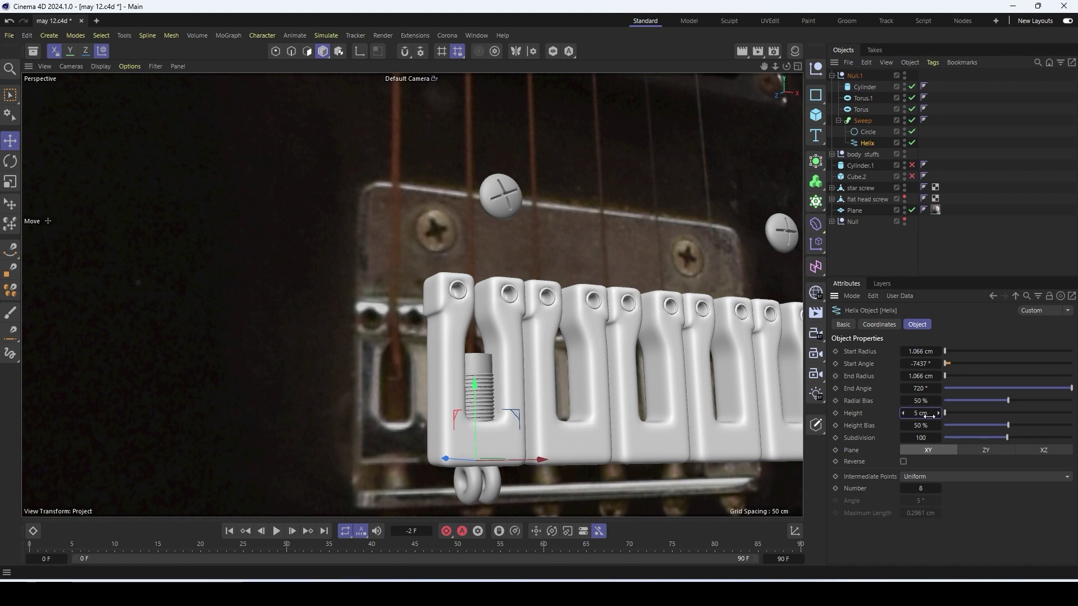
left_click_drag(476, 384, 480, 375)
Lower the whole screw group by about 1.1 cm in the first saddle's slot
left_click(864, 87)
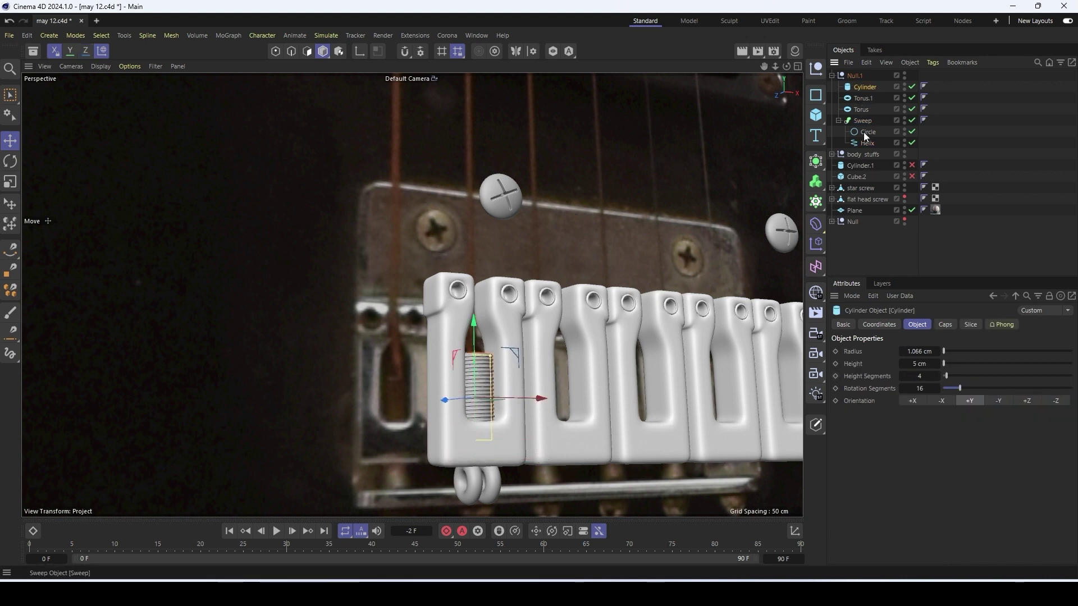
left_click(856, 75)
left_click_drag(478, 411, 488, 414)
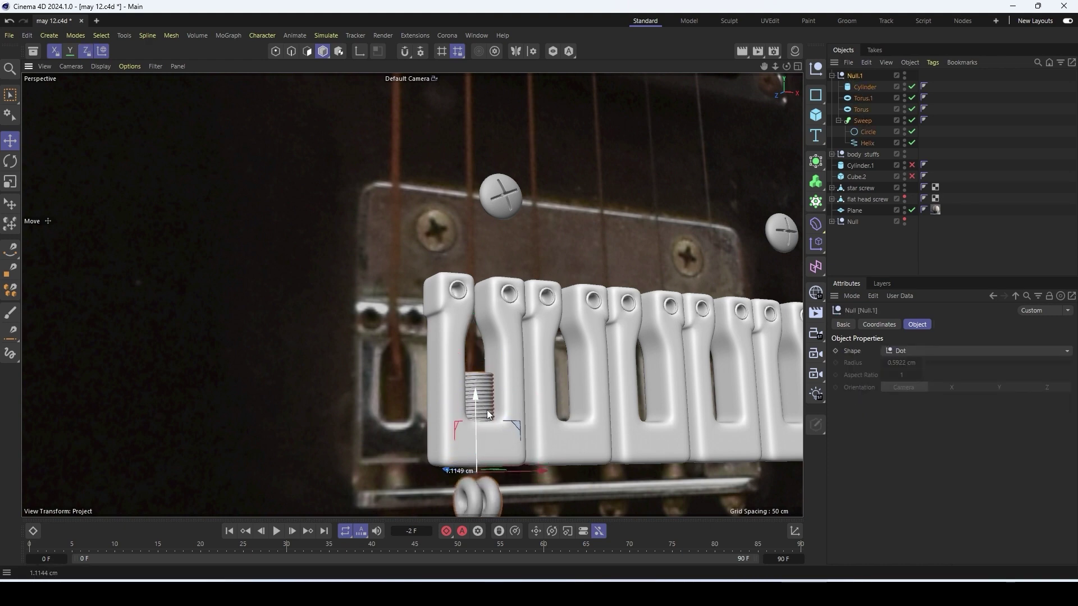
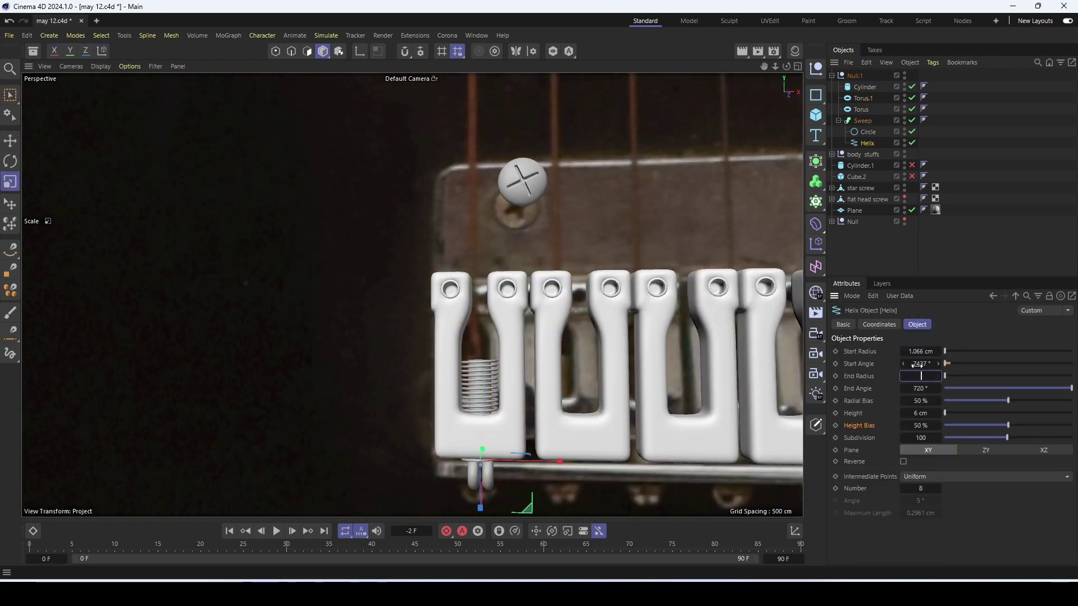
Set both the start radius and the end radius of the Helix to 0.7 cm
type("0.7")
key("Return")
type("0.7")
key("Return")
key("e")
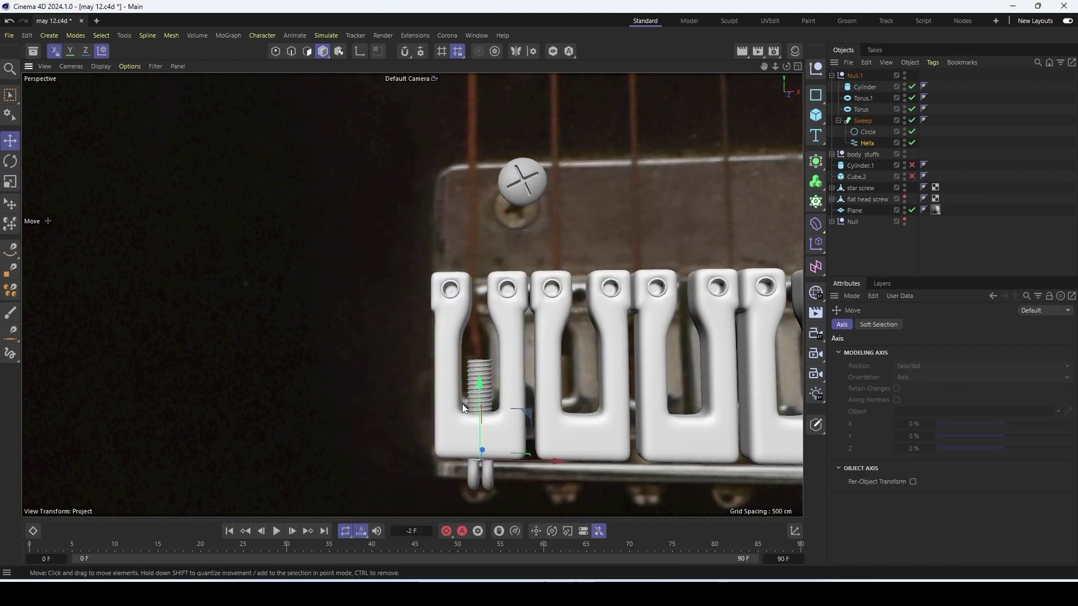
Nudge the screw group vertically in the slot and rotate it slightly around its vertical axis
scroll(462, 403, "up", 1)
left_click(472, 397)
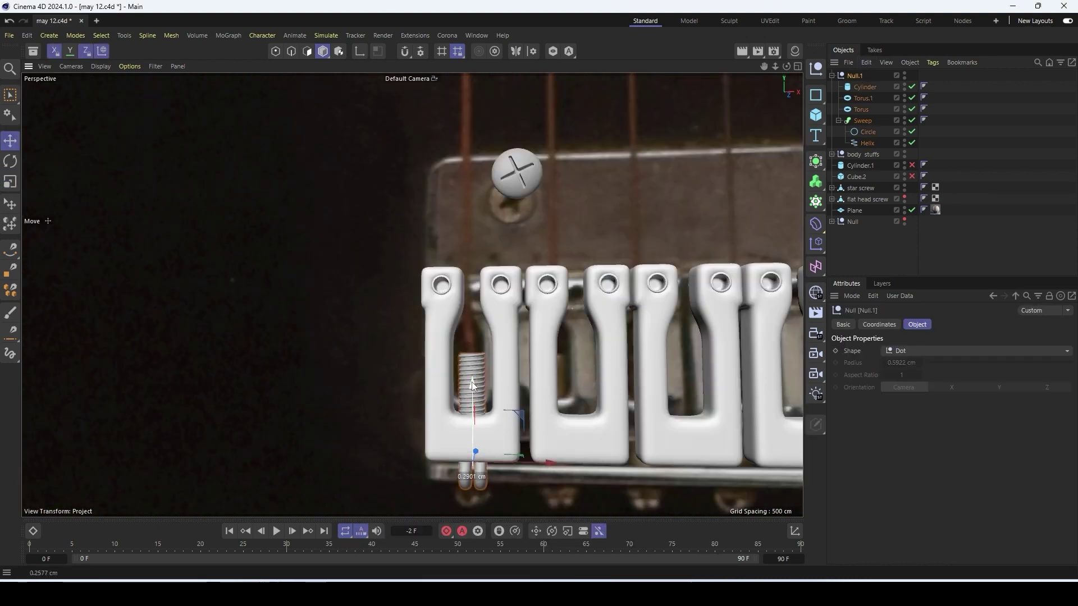
key("r")
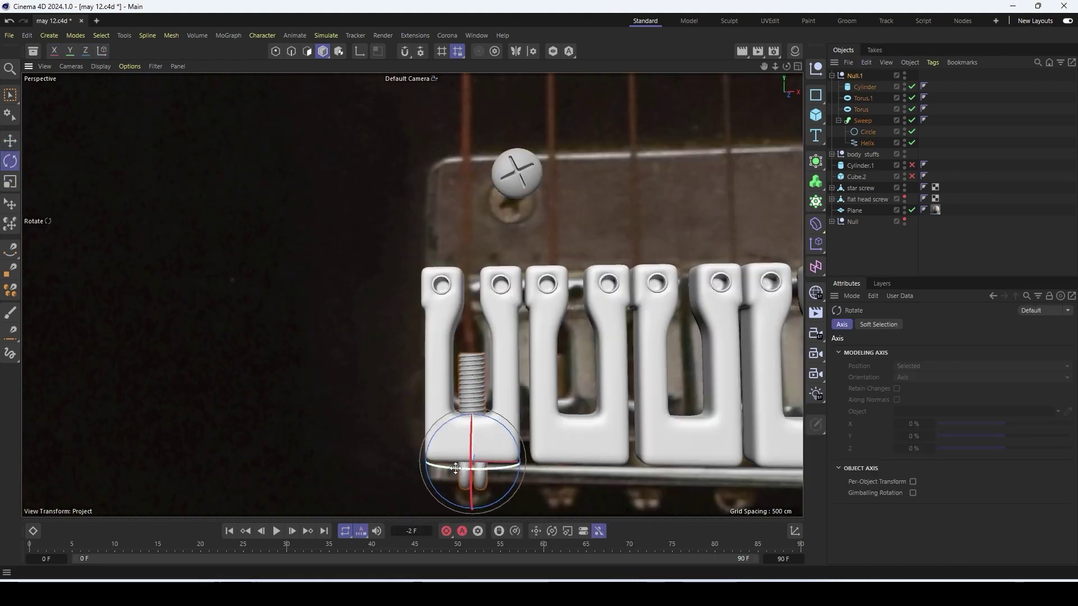
left_click(831, 75)
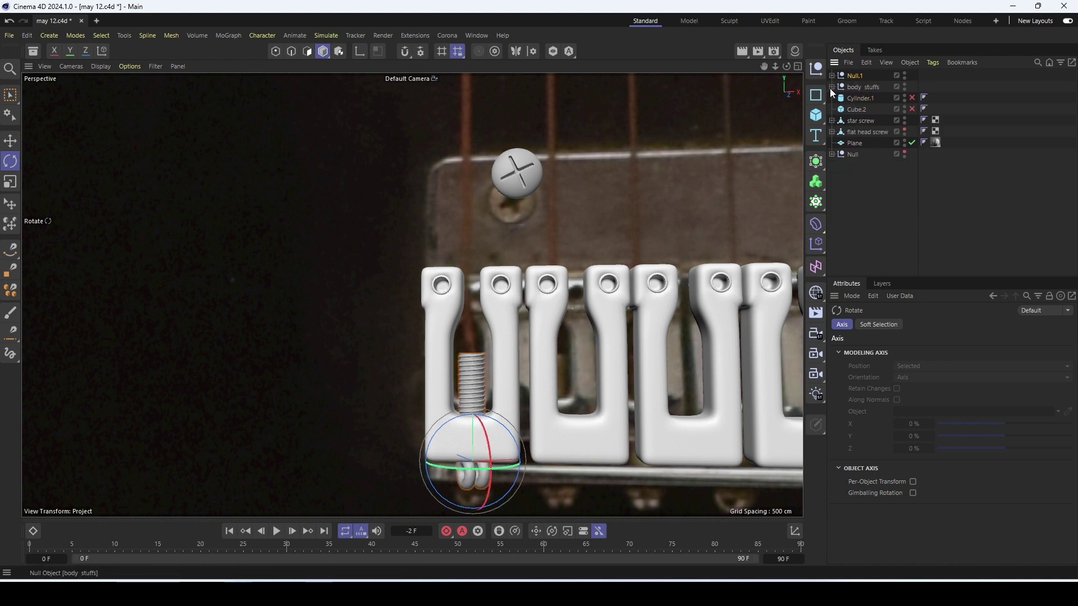
Nest the screw group Null.1 inside the Cloner's Subdivision Surface null in the body stuffs group
left_click(830, 87)
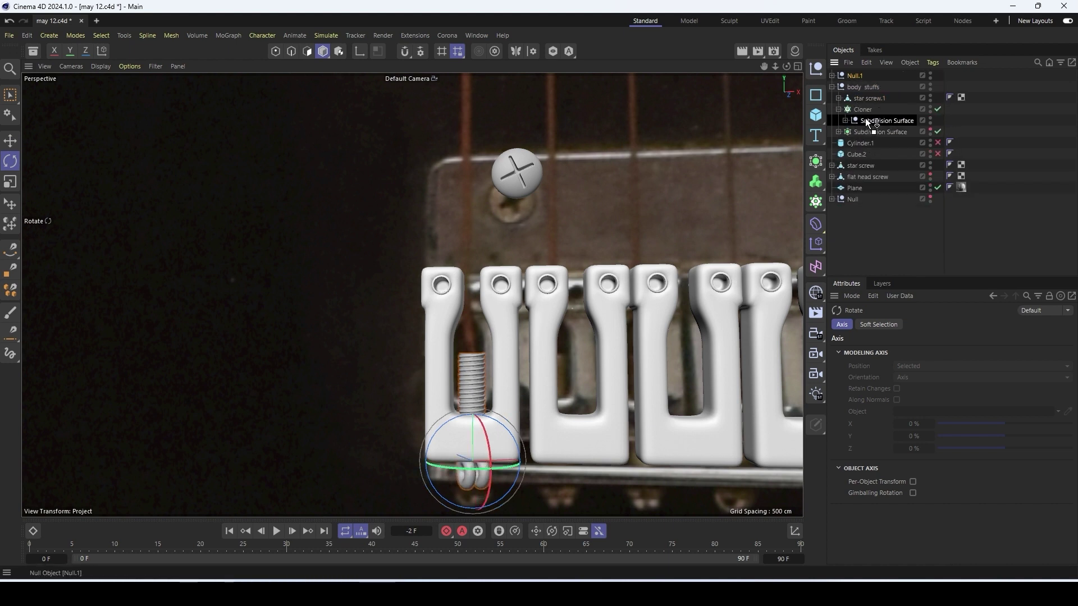
left_click_drag(867, 119, 868, 120)
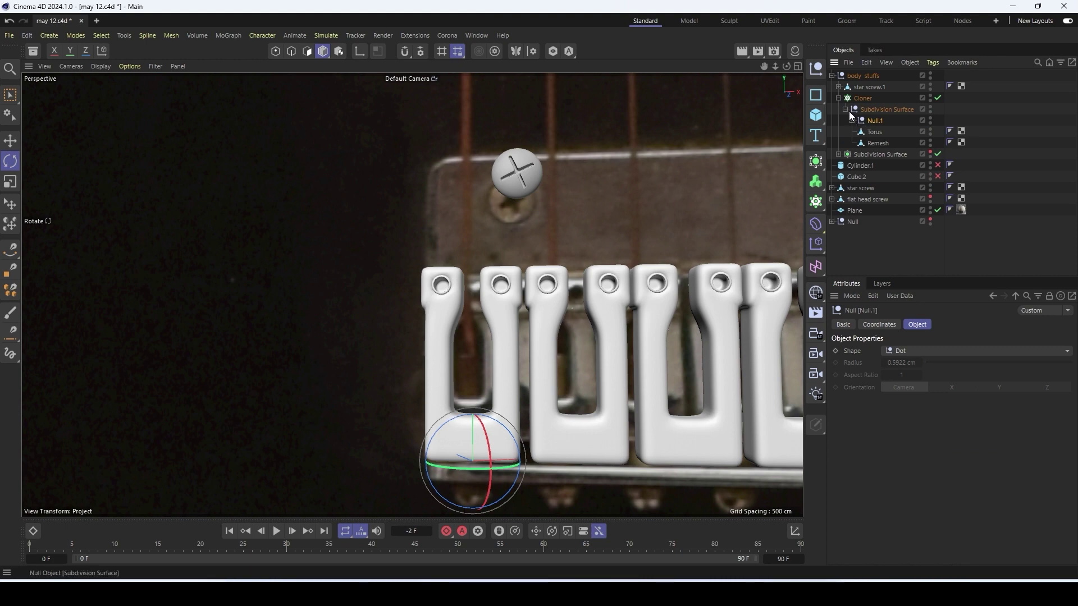
scroll(568, 309, "down", 6)
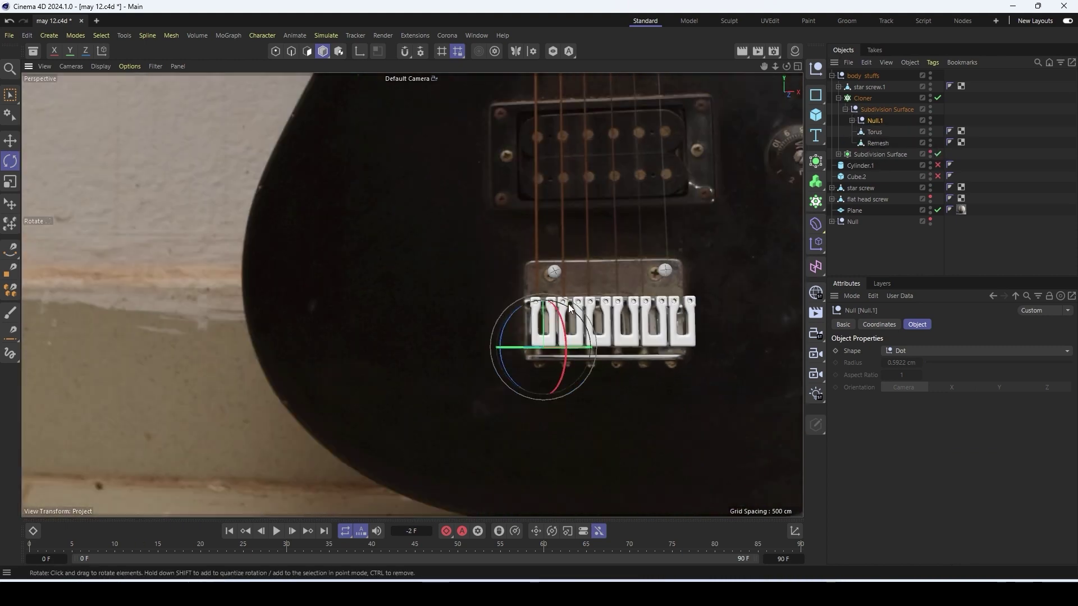
scroll(570, 307, "down", 10)
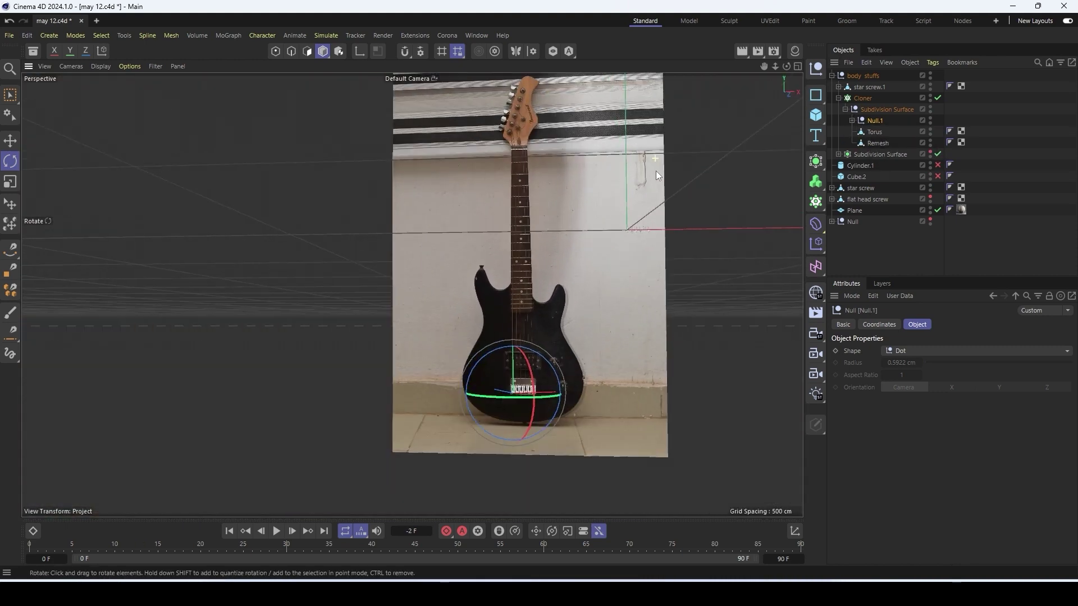
mouse_move(655, 171)
left_mouse_down("alt")
mouse_move(762, 217)
mouse_move(640, 225)
left_mouse_up("alt")
scroll(639, 226, "up", 14)
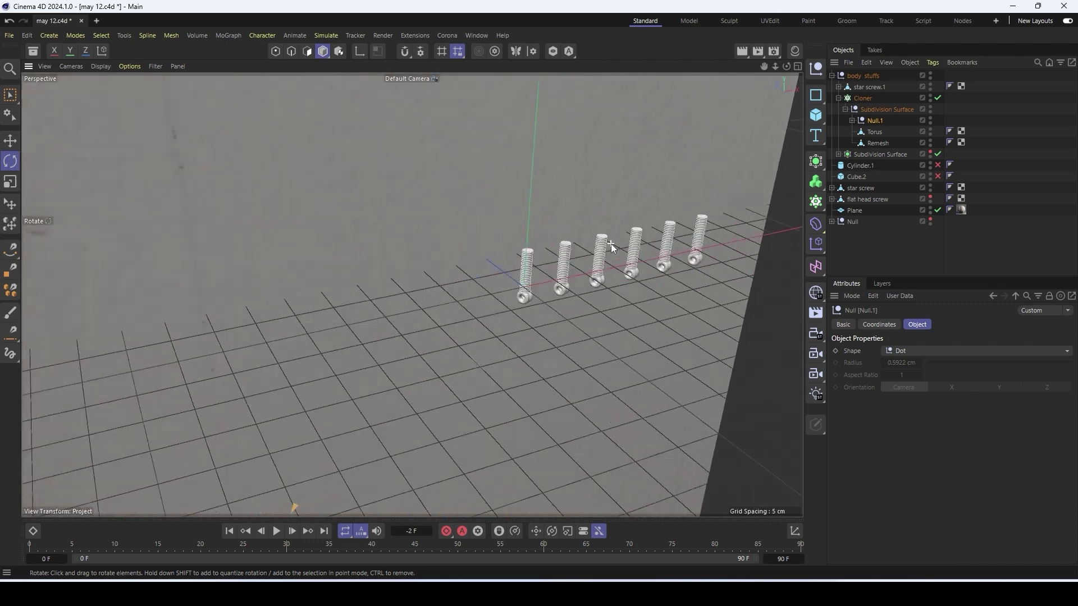
scroll(611, 245, "up", 5)
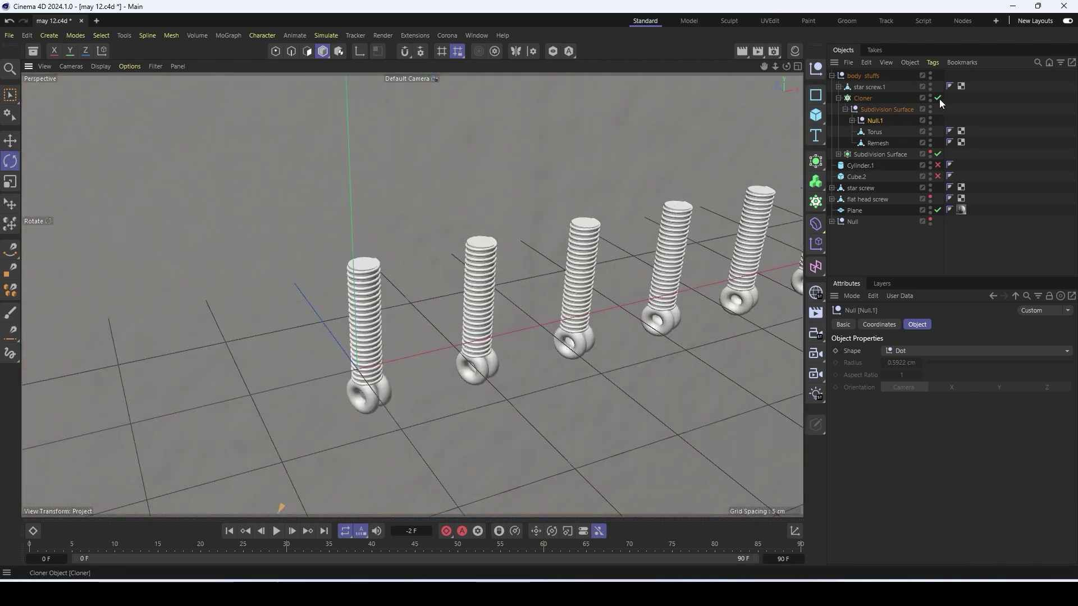
Disable the Cloner and examine where the source saddle and the screw group sit
left_click(938, 98)
scroll(545, 346, "down", 15)
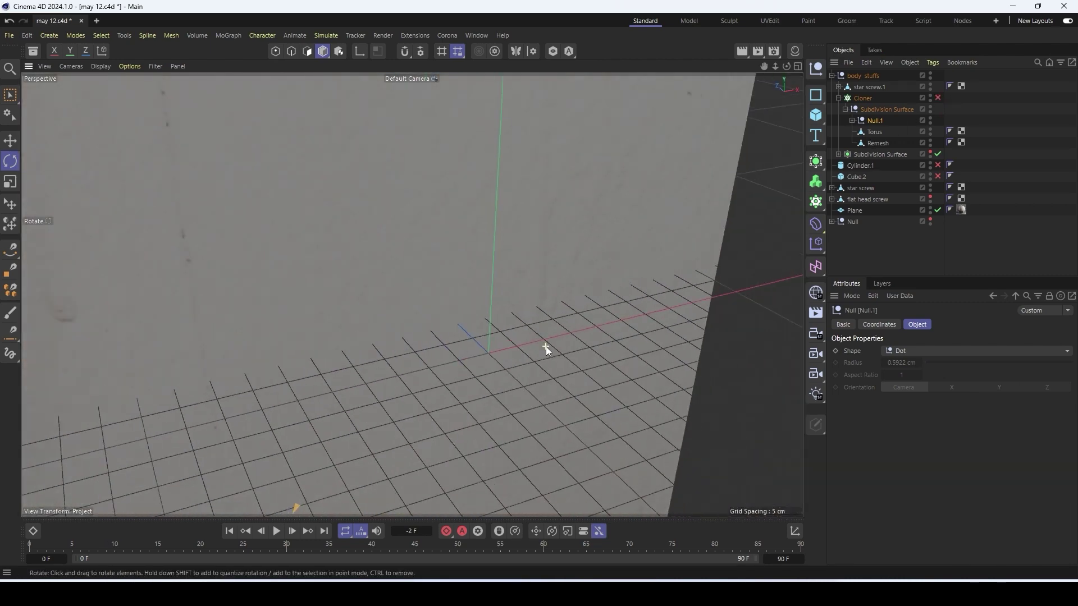
scroll(487, 465, "up", 15)
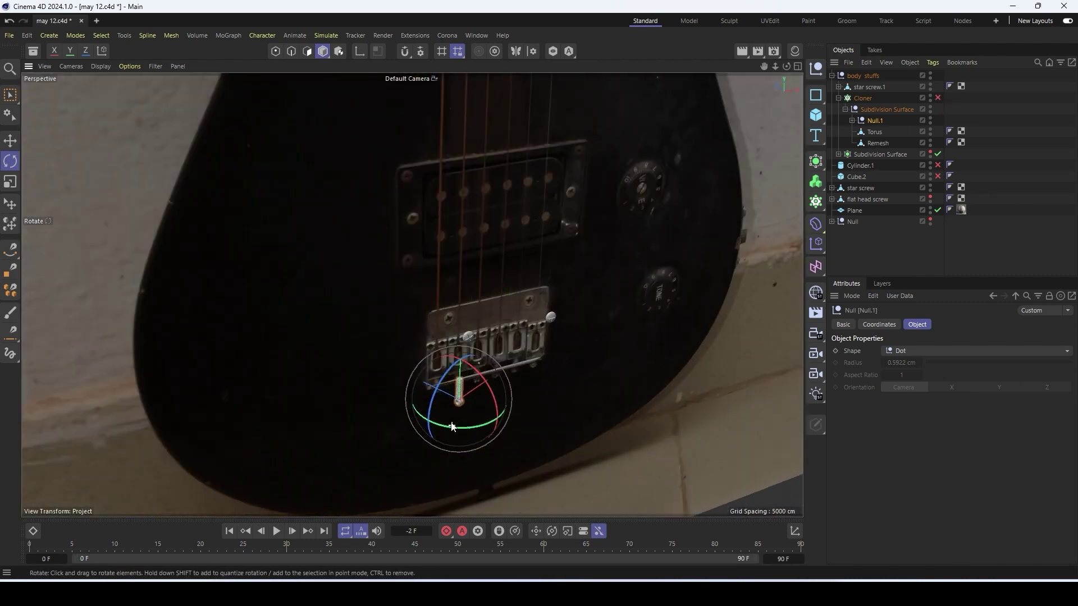
scroll(458, 411, "down", 4)
scroll(458, 412, "down", 5)
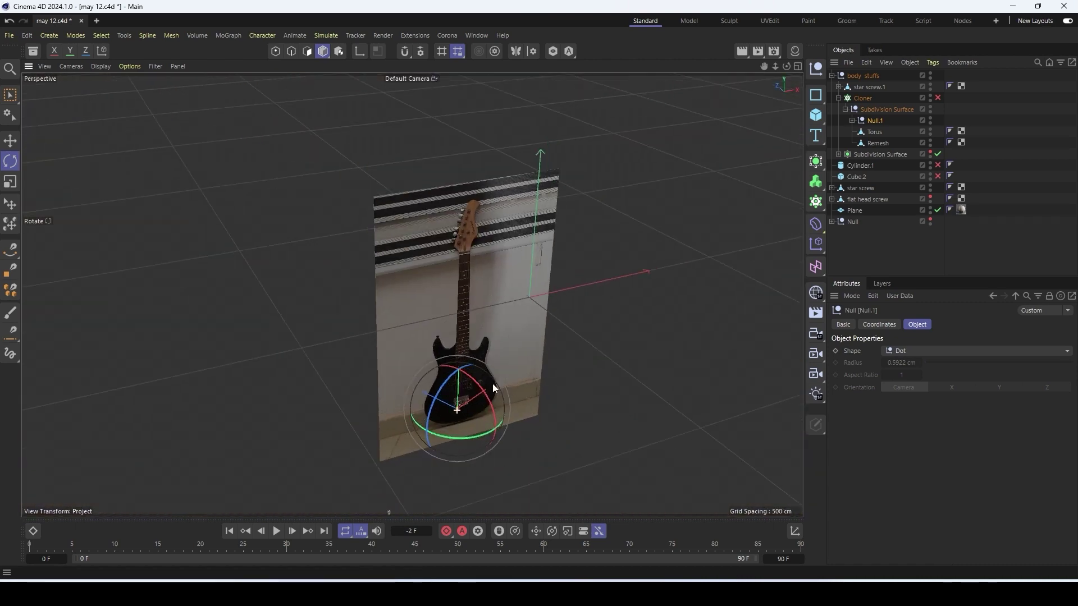
left_click(873, 134)
scroll(382, 489, "down", 1)
scroll(378, 494, "up", 8)
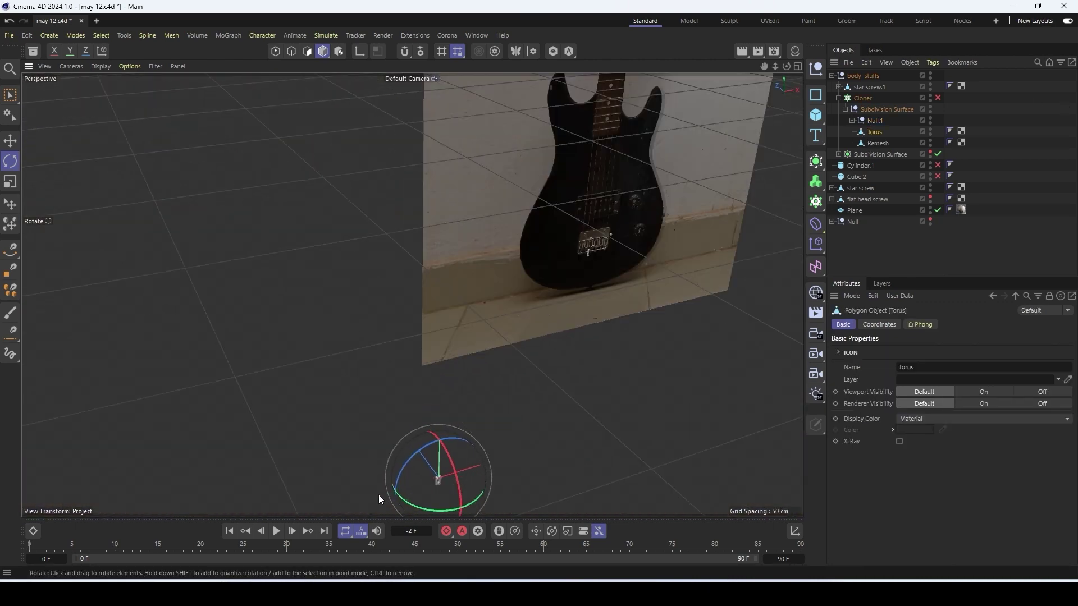
scroll(444, 491, "down", 5)
scroll(480, 510, "up", 4)
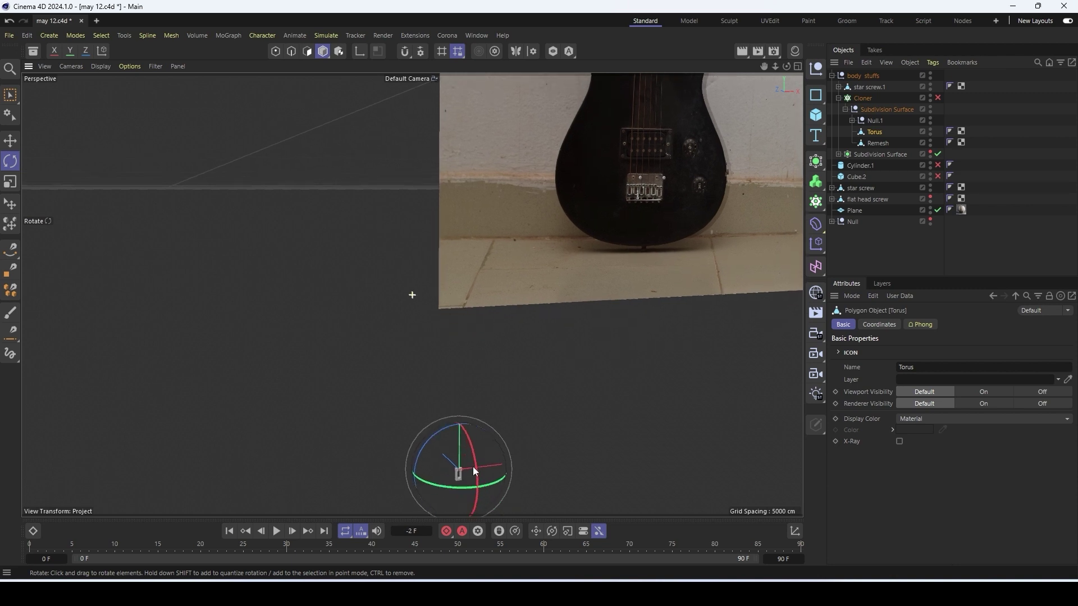
scroll(465, 442, "up", 5)
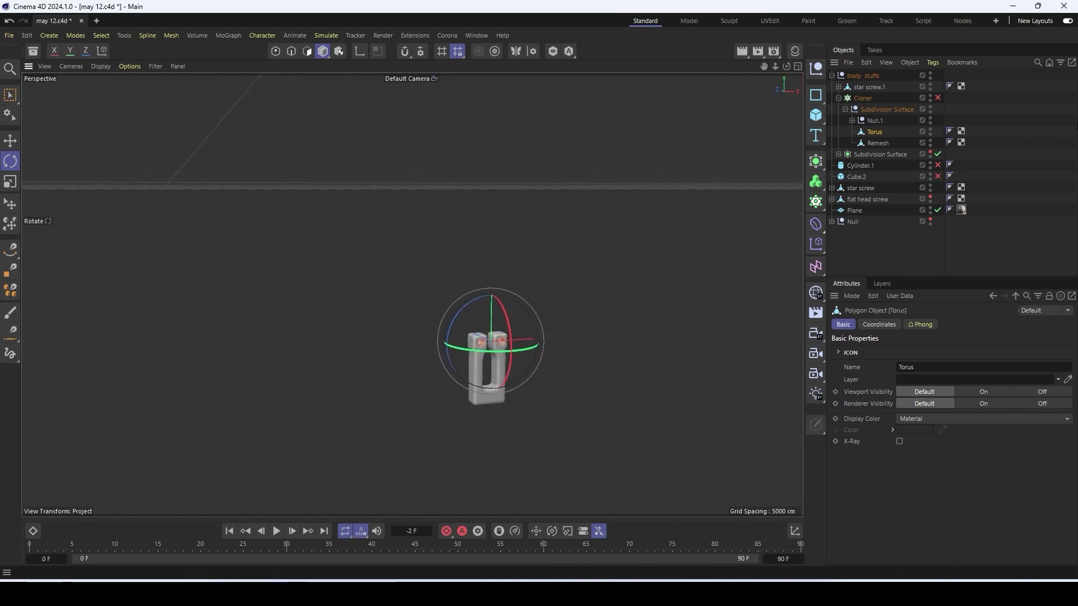
Make Null.1 a child of the Remesh saddle and reset its X, Y and Z position to 0 cm
left_click(878, 121)
scroll(443, 327, "down", 5)
left_click(874, 132)
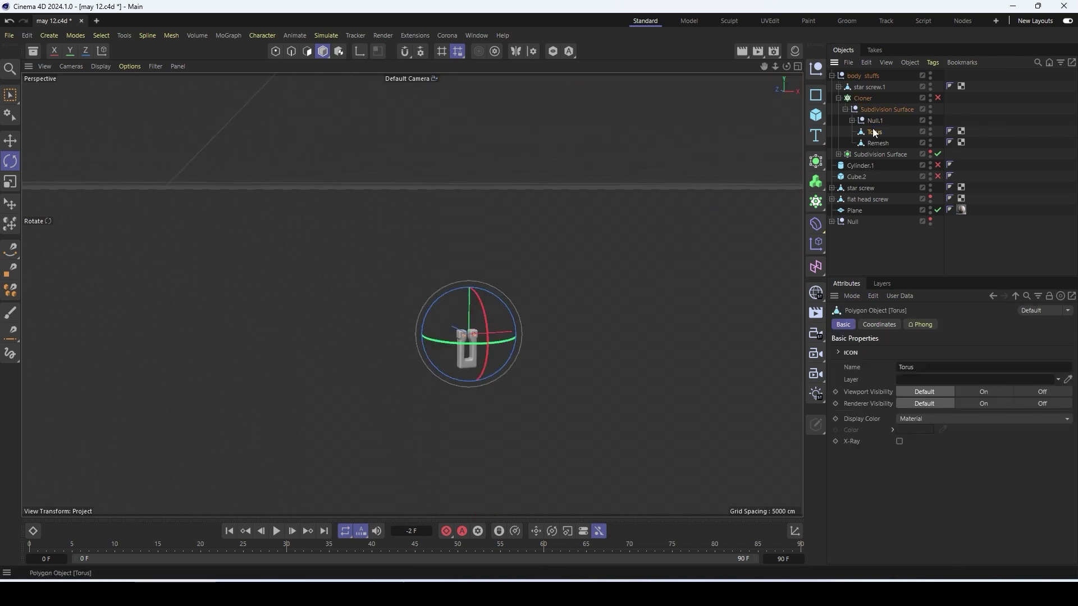
left_click_drag(880, 140, 880, 141)
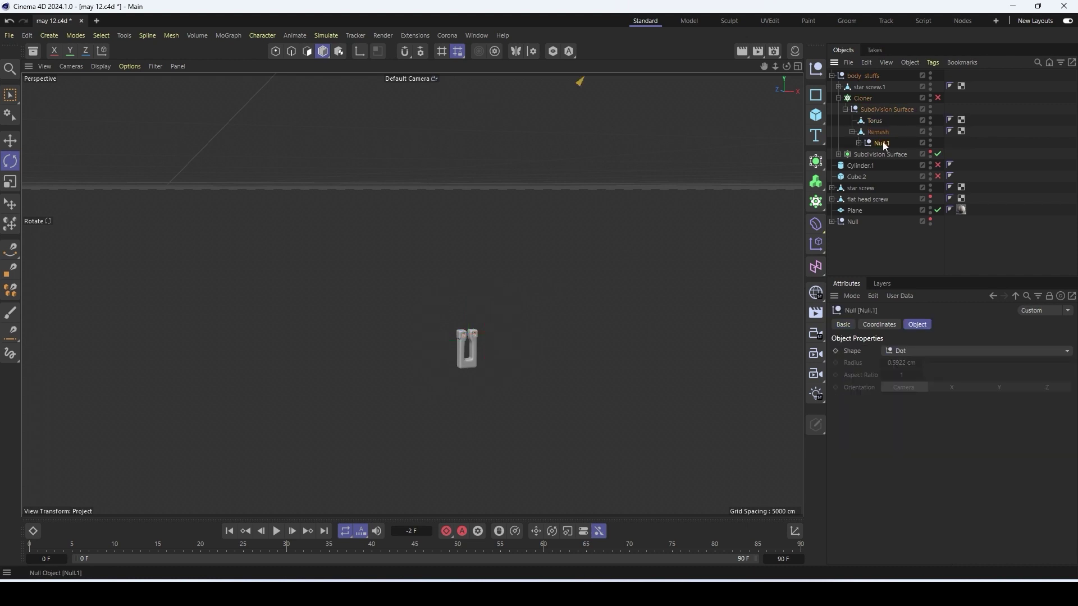
left_click(877, 133)
left_click(882, 144)
left_click(893, 328)
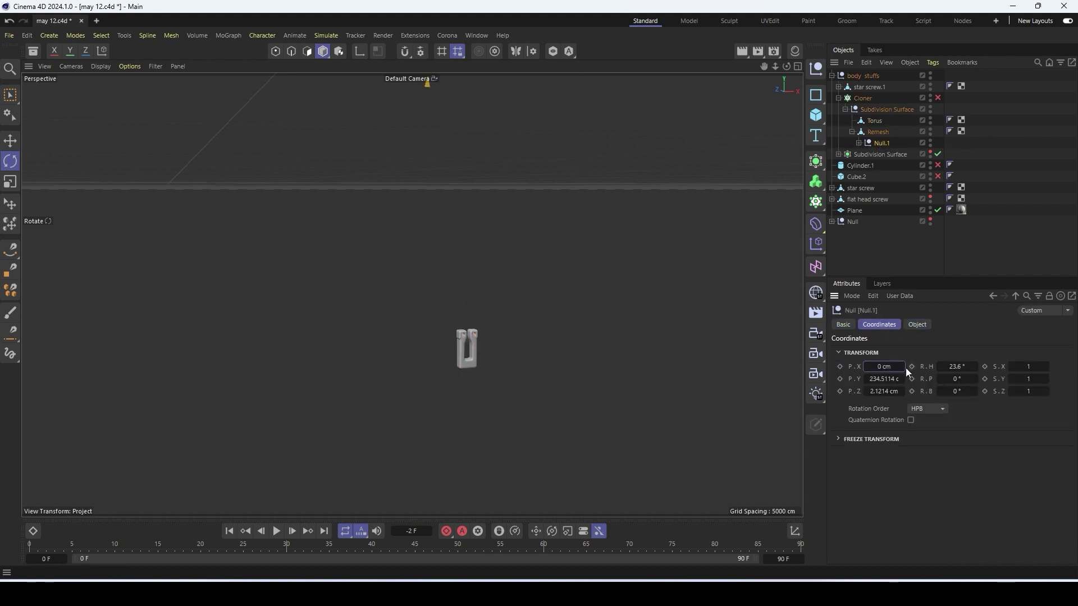
right_click(901, 379)
right_click(903, 391)
scroll(457, 359, "up", 3)
scroll(457, 360, "up", 5)
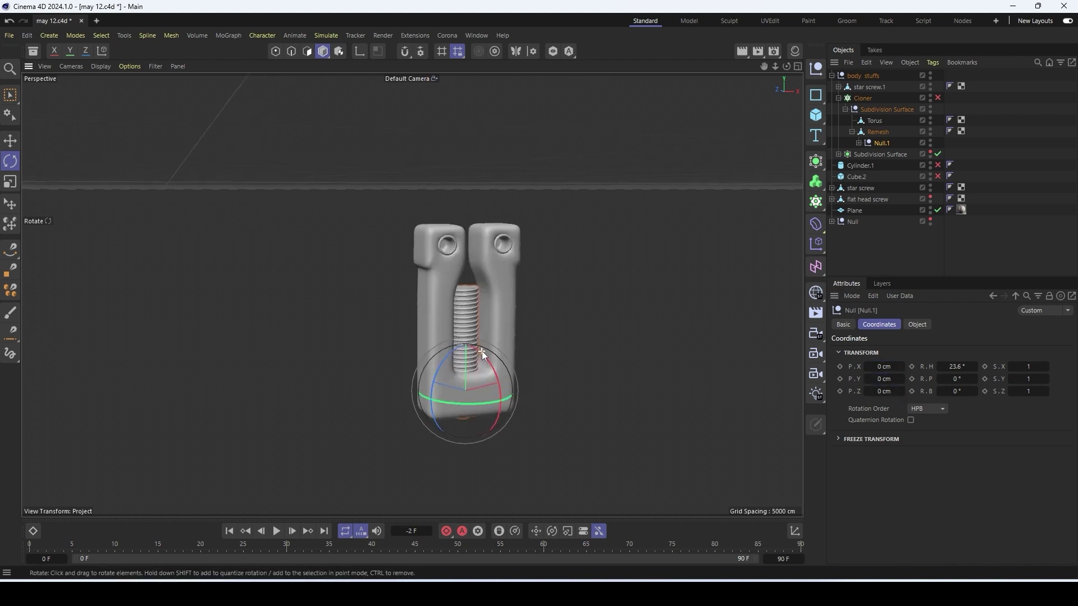
Lower the screw group in the saddle slot so its rings protrude below the saddle, and re-enable the Cloner
key("e")
left_click_drag(460, 341, 466, 370)
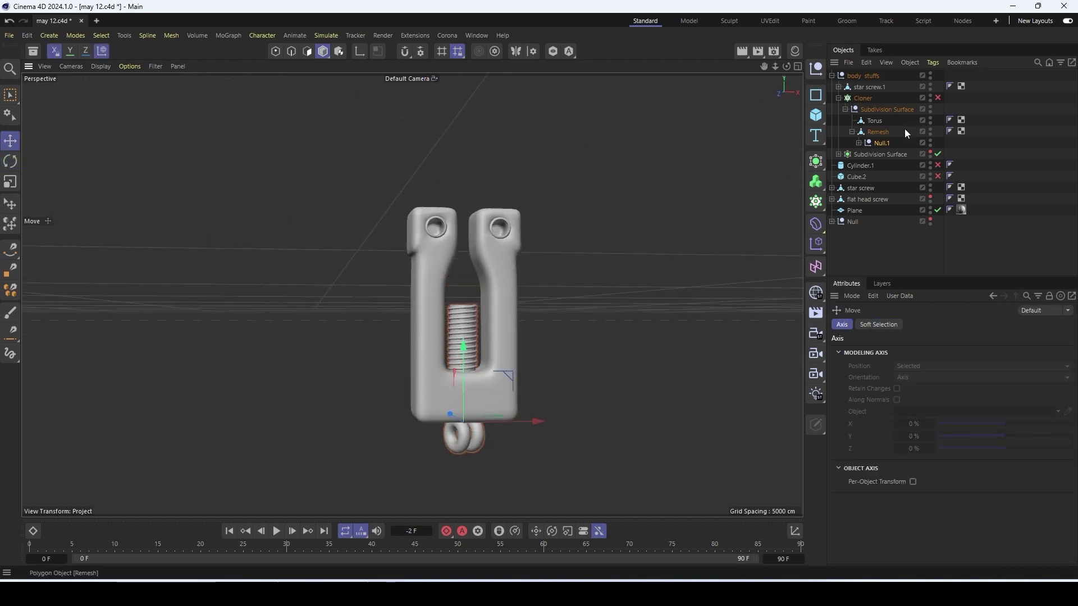
left_click(938, 98)
scroll(405, 302, "down", 8)
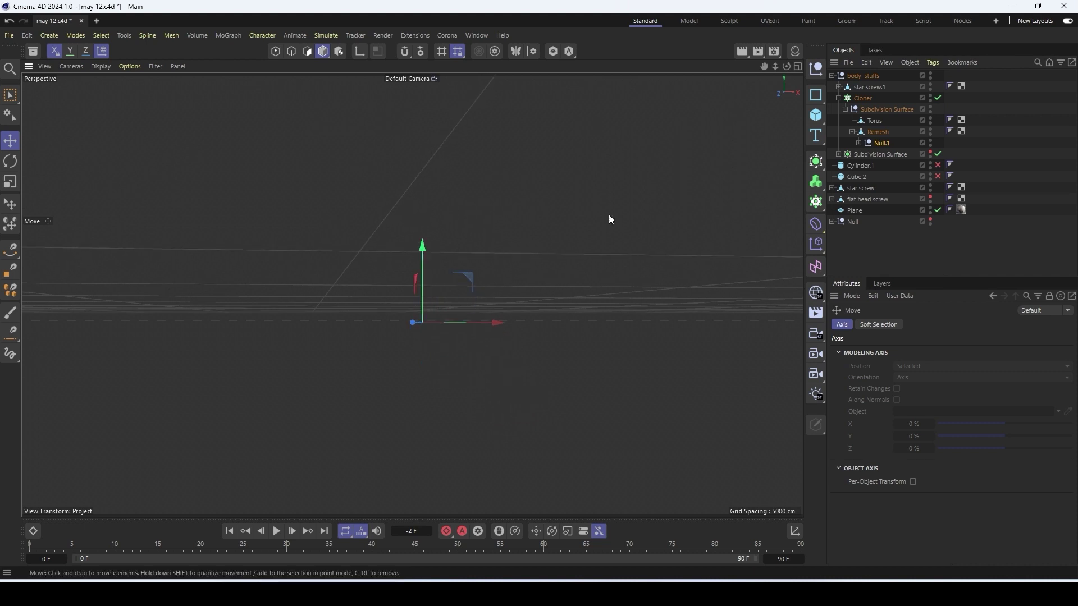
middle_click_drag(610, 214, 417, 394, "alt")
scroll(417, 392, "up", 10)
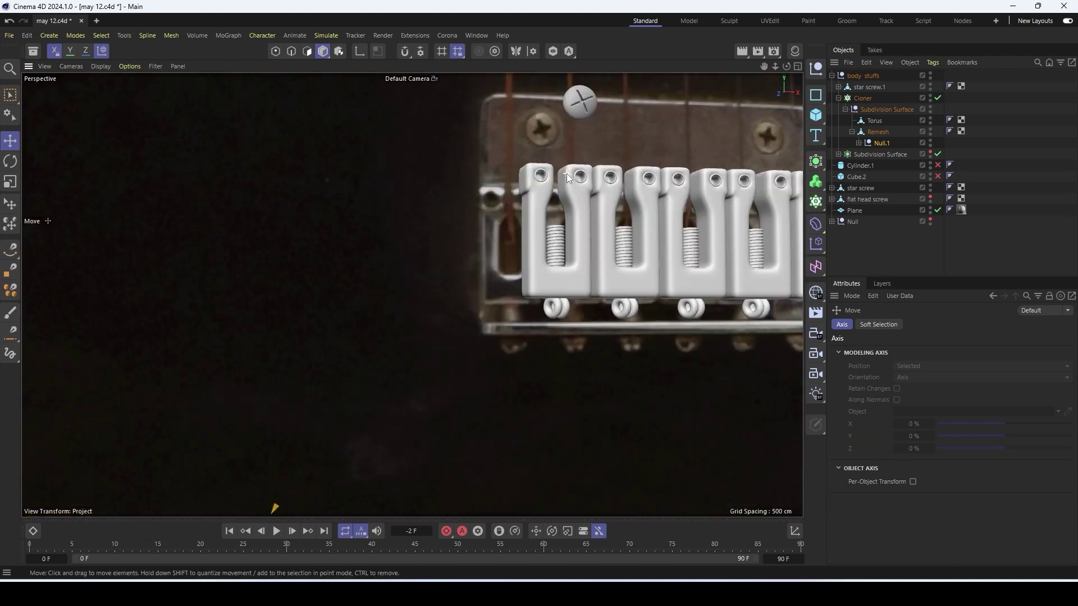
left_click_drag(567, 173, 617, 233, "alt")
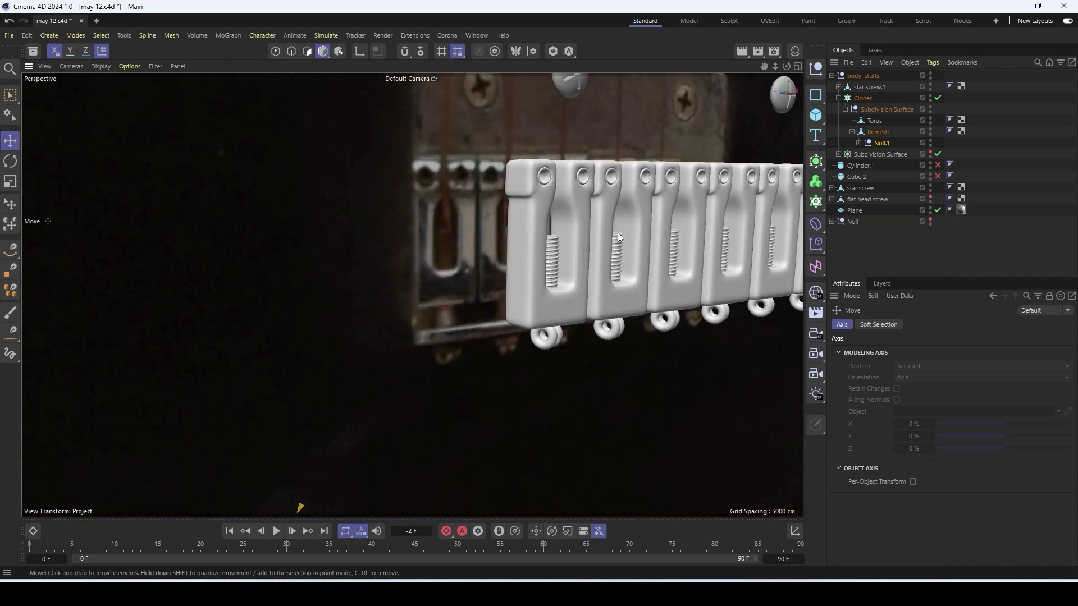
scroll(630, 208, "down", 4)
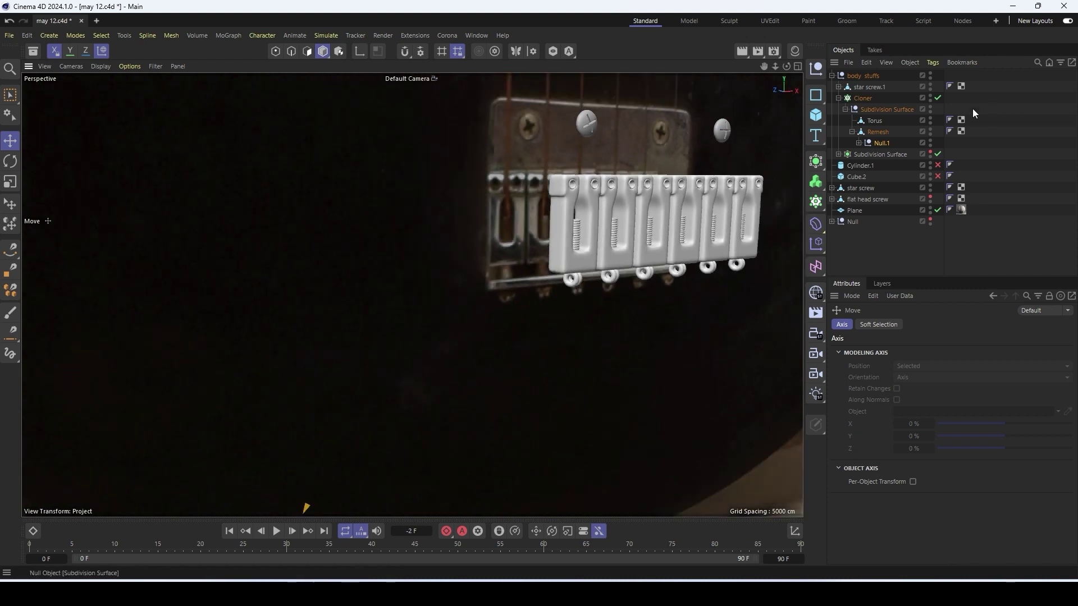
Collapse the Cloner's hierarchy and unhide the bridge plate's Subdivision Surface in the body stuffs group
left_click(831, 75)
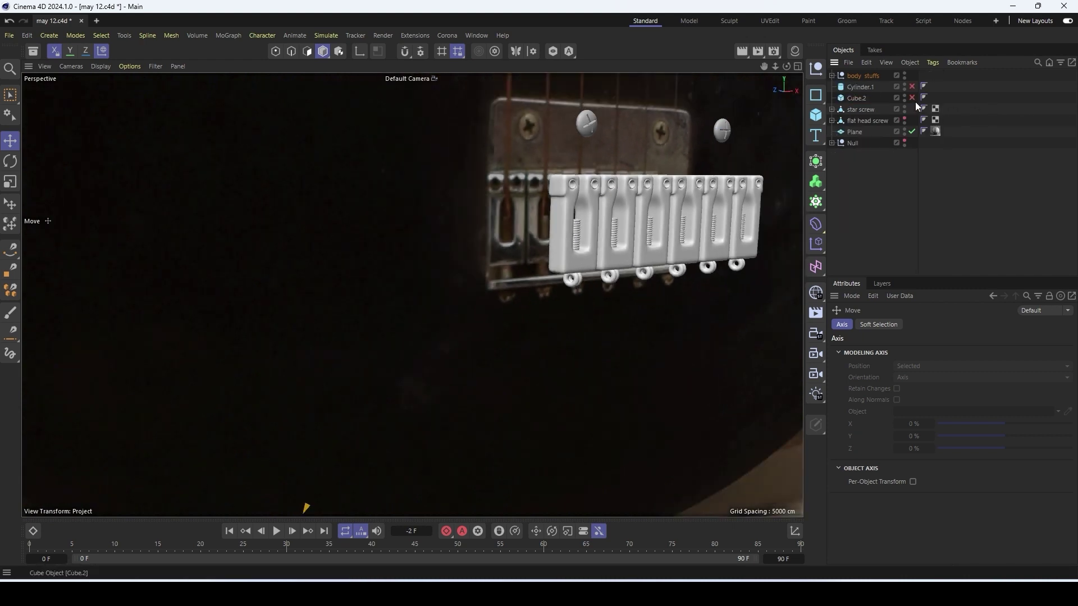
left_click(831, 76)
left_click(851, 131)
left_click(851, 131)
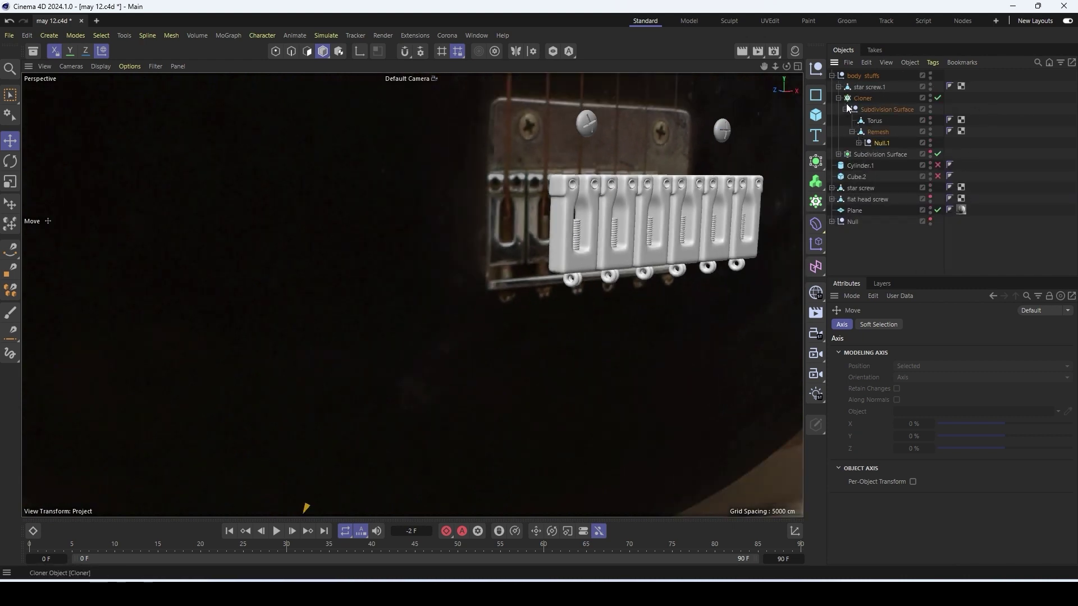
left_click(847, 98)
left_click(839, 98)
left_click(832, 75)
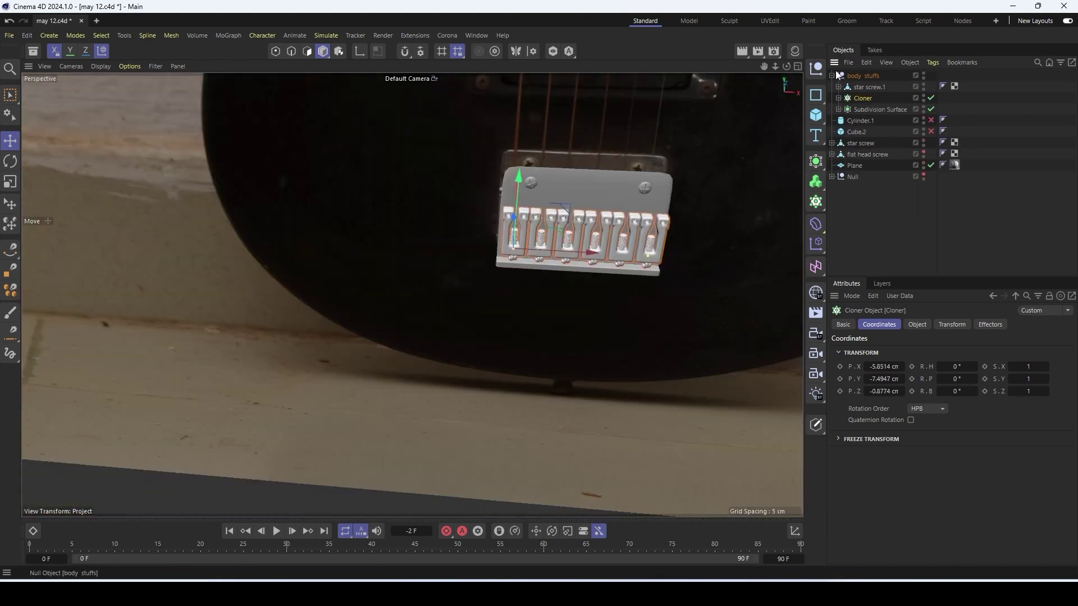
left_click(835, 70)
scroll(613, 216, "down", 10)
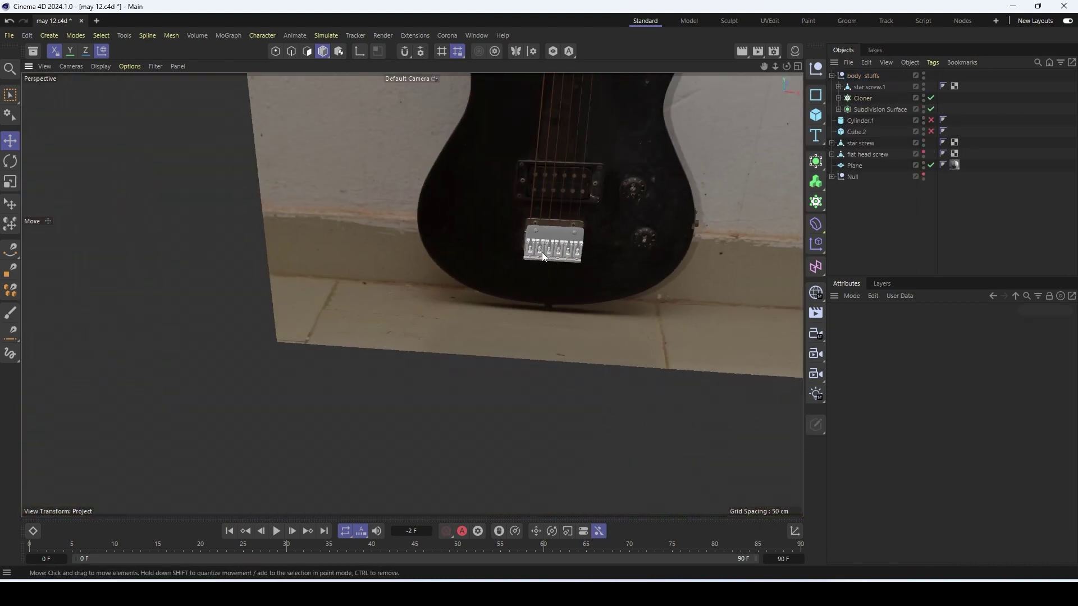
Unhide the guitar's Null and nest the body stuffs group inside it
left_click(831, 177)
left_click(852, 177)
left_click(923, 175)
scroll(564, 225, "down", 4)
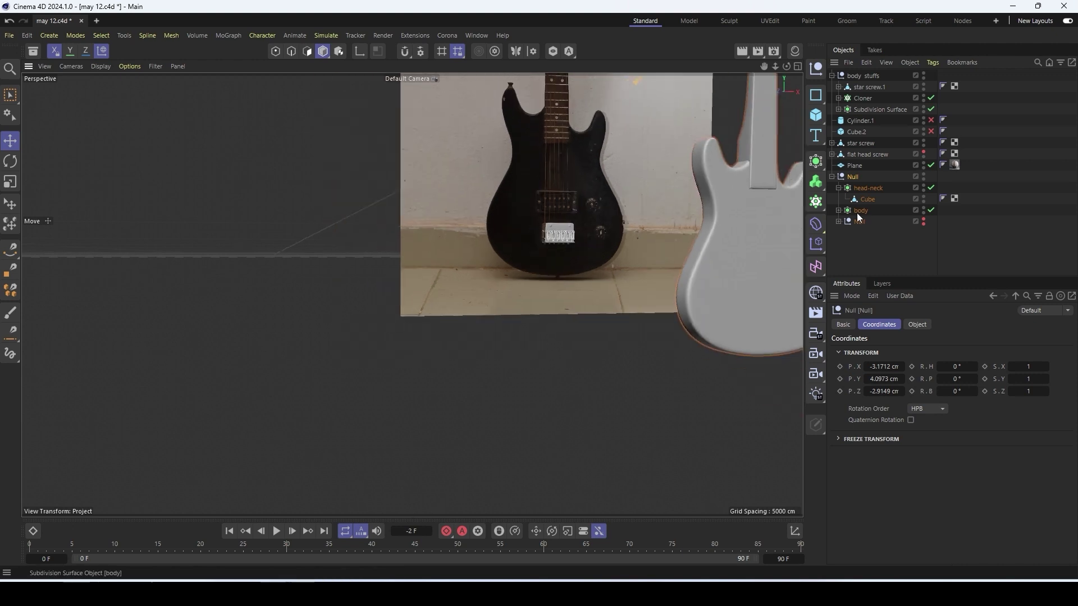
left_click(831, 76)
left_click_drag(863, 76, 861, 171)
Move the body stuffs group sideways to the guitar model and forward to about Z -131.6 cm, in front of the body
left_click_drag(627, 233, 803, 234)
left_click_drag(698, 237, 661, 245, "alt")
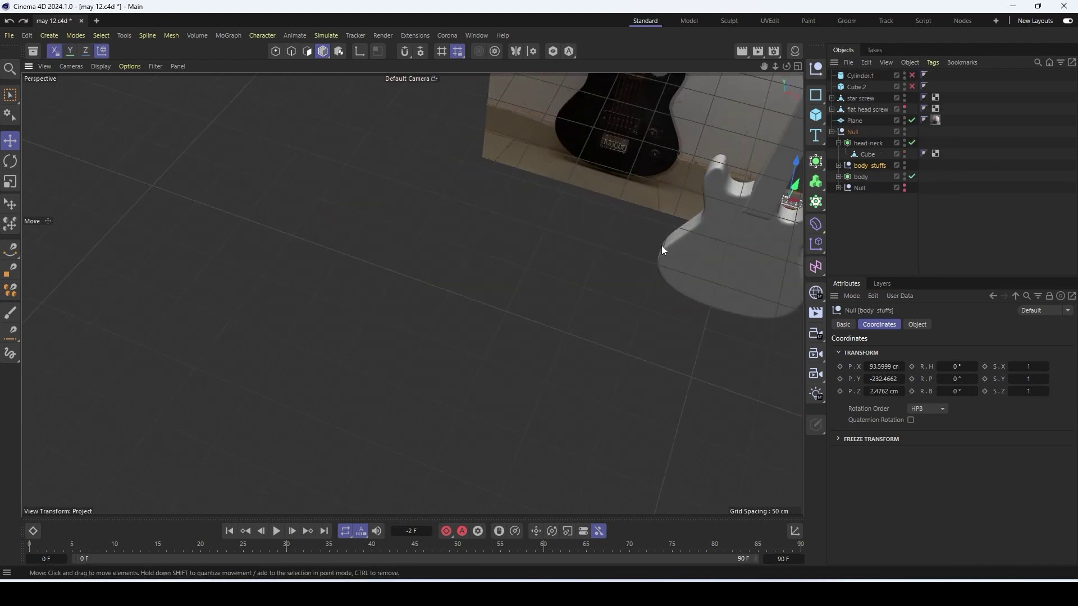
middle_click_drag(661, 245, 505, 236, "alt")
left_click_drag(608, 165, 547, 187)
scroll(546, 187, "up", 3)
middle_click(547, 187)
middle_click(795, 315)
scroll(729, 302, "down", 7)
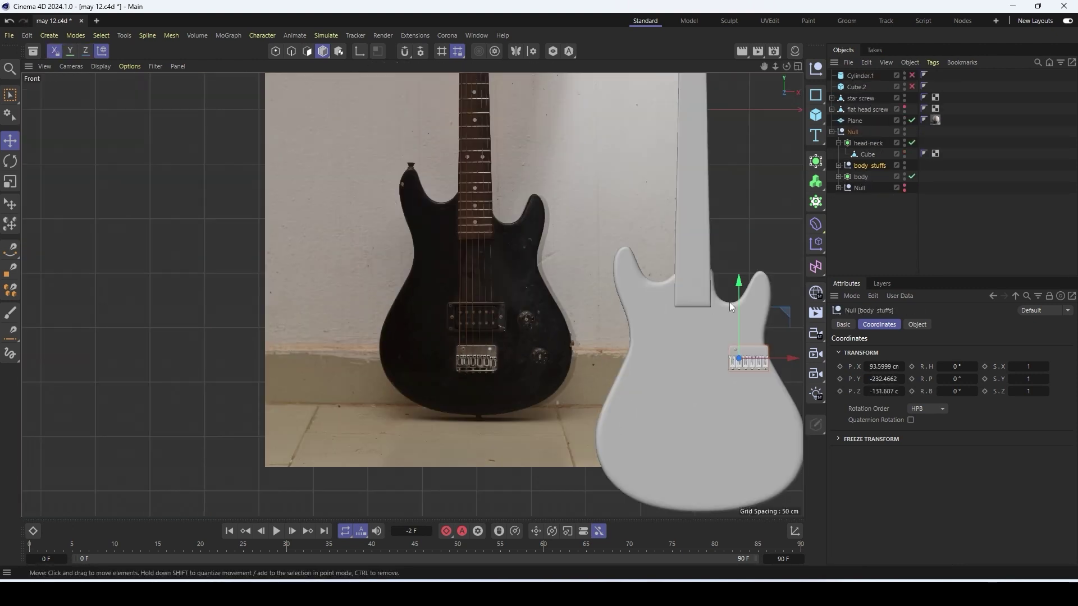
In the Front view, position the body stuffs group over the guitar's lower body at about X 45.2 cm, Y -318 cm
left_click_drag(737, 306, 737, 393)
middle_click_drag(780, 441, 683, 418, "alt")
left_click_drag(683, 421, 632, 416)
left_click_drag(593, 360, 593, 370)
left_click_drag(665, 434, 667, 433)
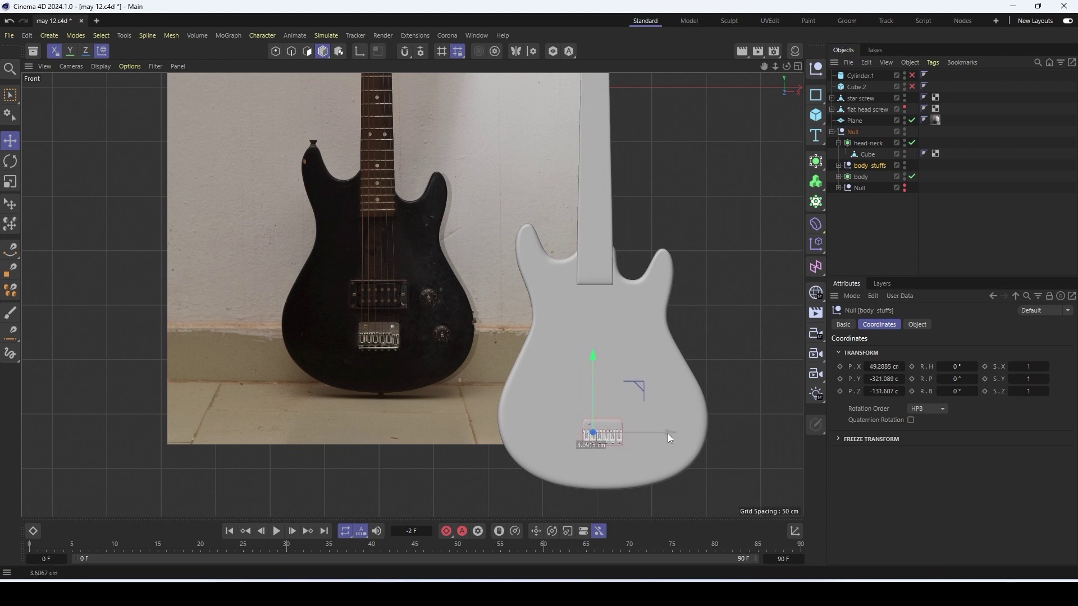
left_click_drag(593, 375, 593, 372)
left_click_drag(650, 428, 648, 427)
Duplicate the bridge plate's star screw about 22.8 cm along X to the plate's opposite upper corner
scroll(604, 421, "up", 6)
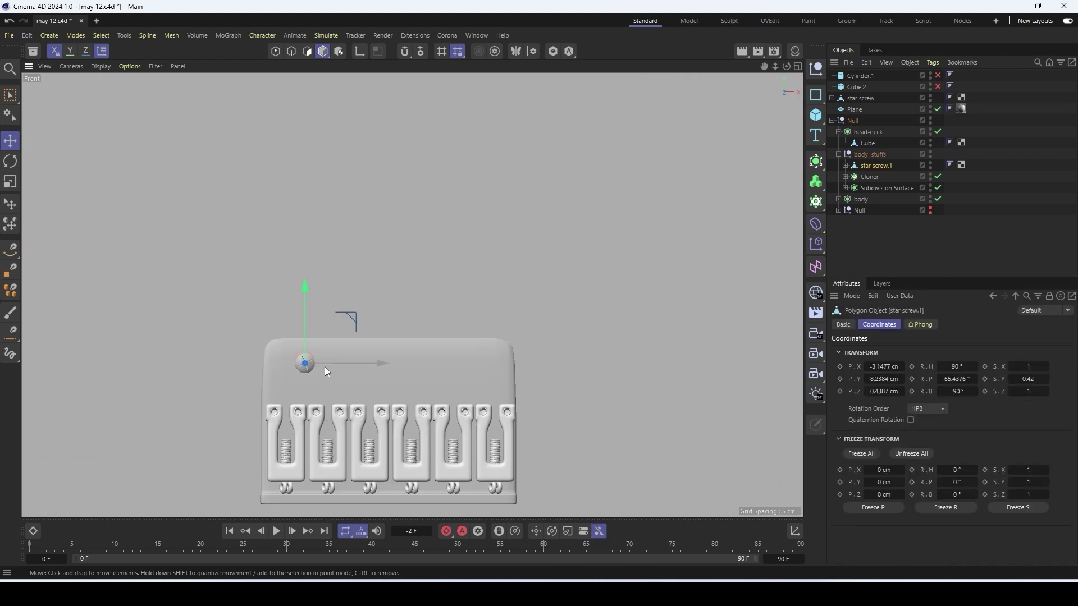
left_click_drag(325, 366, 530, 362)
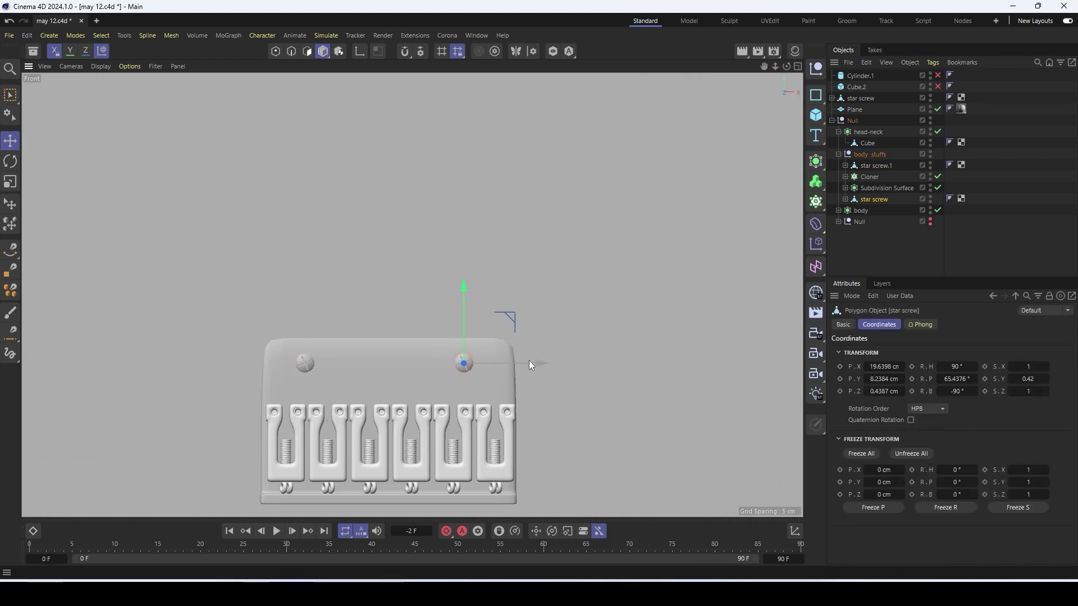
left_click(796, 53)
left_click(796, 53)
In the Perspective view, move the body stuffs group back against the guitar body, to about Z -102.1 cm
scroll(721, 120, "down", 3)
middle_click(337, 202)
middle_click(322, 204)
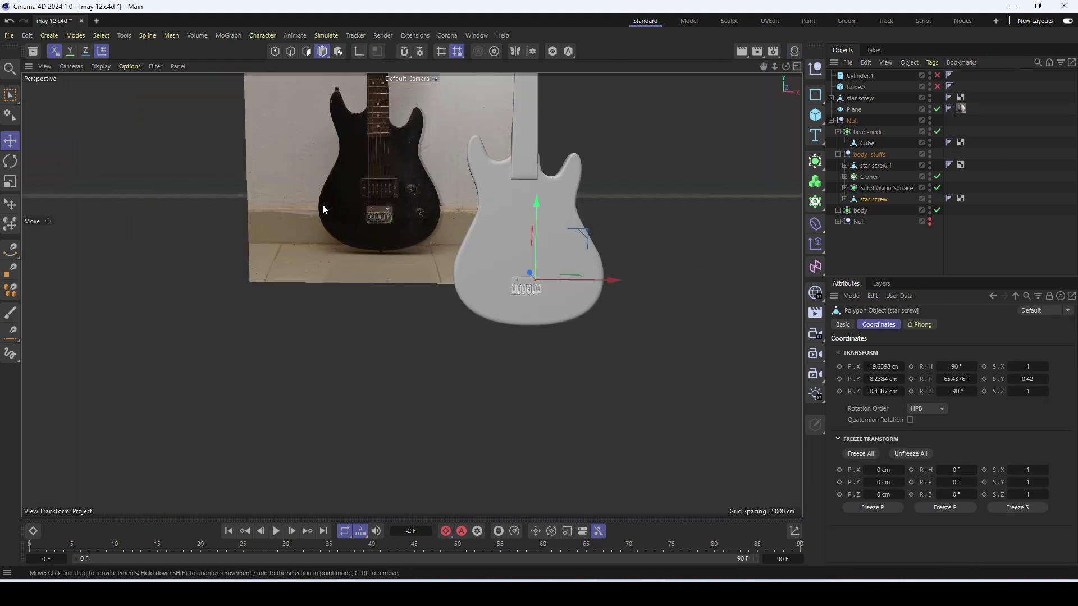
scroll(527, 248, "up", 3)
left_click_drag(527, 247, 668, 219, "alt")
left_click(868, 154)
left_click_drag(512, 341, 459, 339)
left_click_drag(558, 347, 56, 320, "alt")
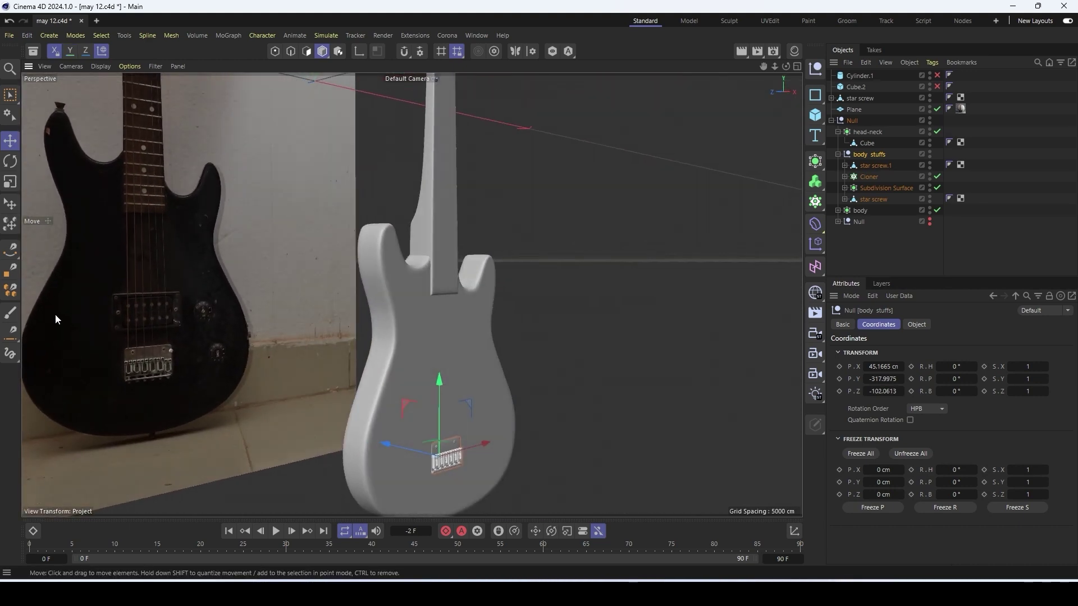
right_click_drag(56, 320, 478, 264, "alt")
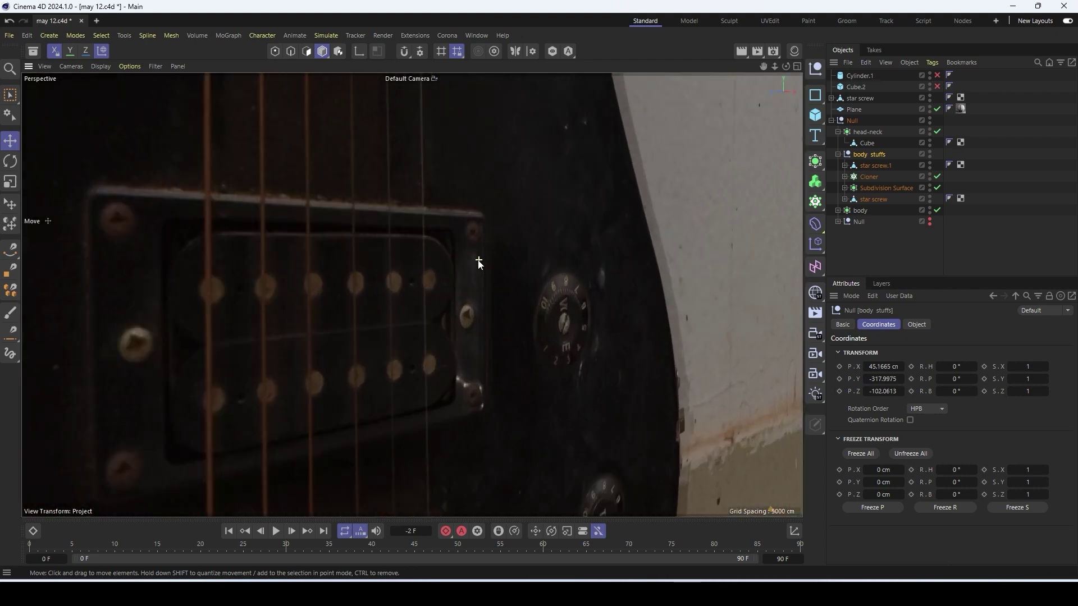
left_click_drag(454, 274, 365, 276, "alt")
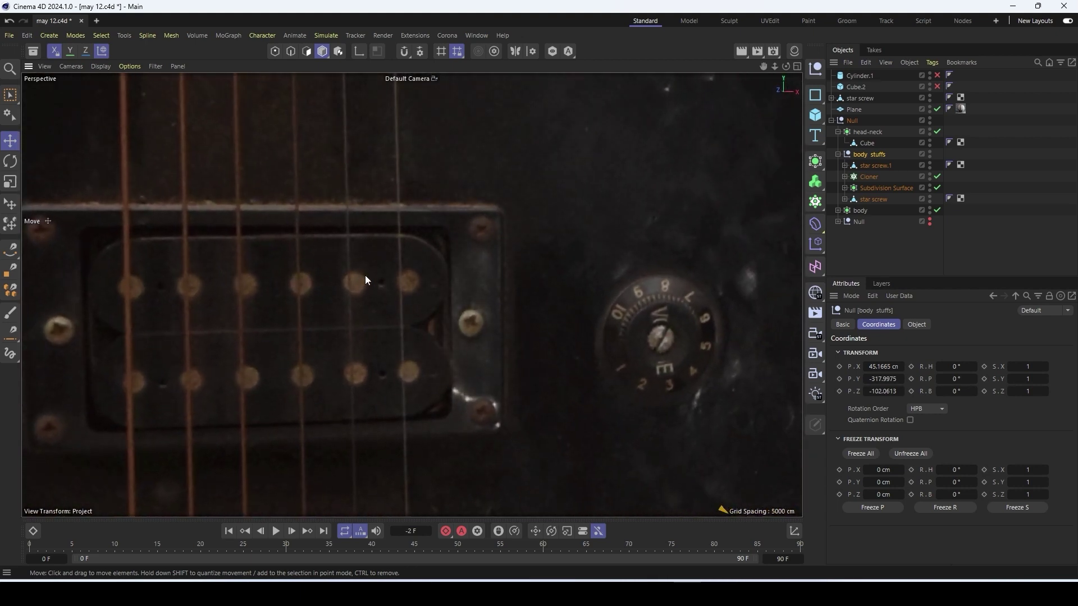
Add a cylinder primitive and rotate its pitch by 90° so its flat face points to the front
scroll(364, 275, "down", 6)
middle_click_drag(257, 279, 304, 279, "alt")
right_click_drag(366, 251, 415, 260, "alt")
left_click(815, 115)
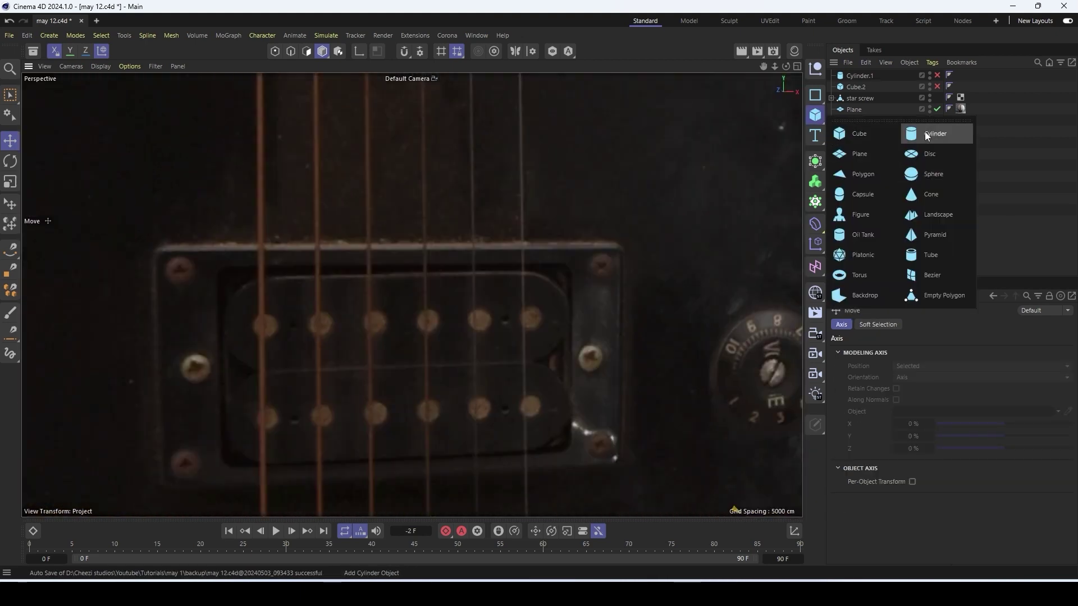
left_click(925, 134)
scroll(470, 291, "down", 12)
middle_click_drag(653, 160, 625, 257, "alt")
key("r")
left_click_drag(667, 143, 664, 262)
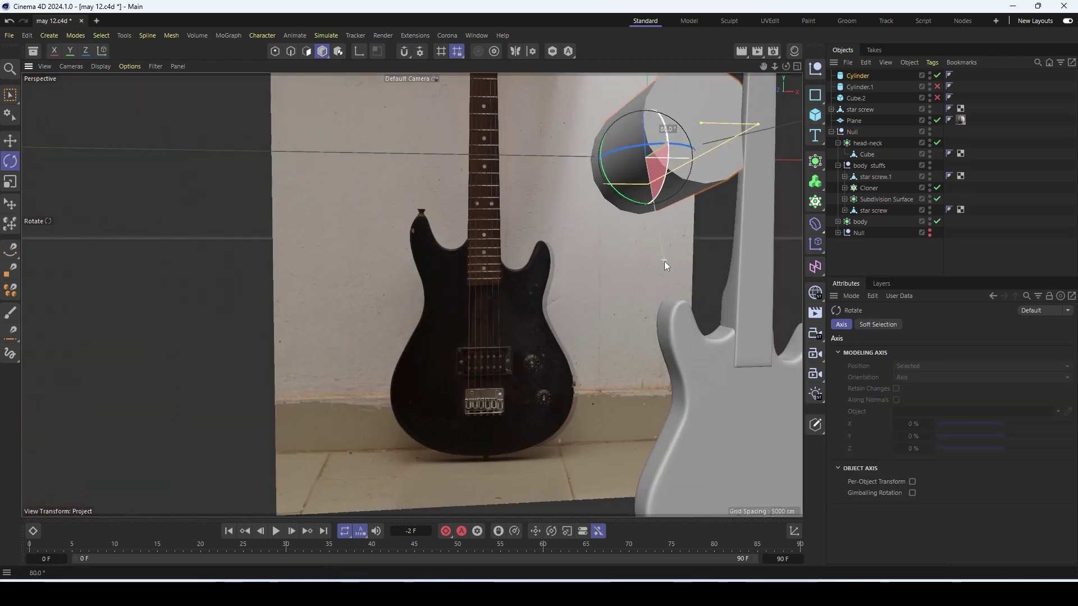
Move the cylinder in front of the reference photo's pickup and scale it down close to the pickup's coil size
key("e")
left_click_drag(651, 209, 251, 400)
left_click_drag(464, 409, 340, 409)
left_click_drag(339, 409, 467, 399, "alt")
left_click_drag(431, 366, 432, 336)
key("t")
left_click_drag(359, 393, 191, 399)
scroll(433, 374, "up", 10)
middle_click_drag(433, 375, 480, 349, "alt")
key("e")
left_click_drag(533, 349, 582, 349)
left_click_drag(514, 273, 513, 297)
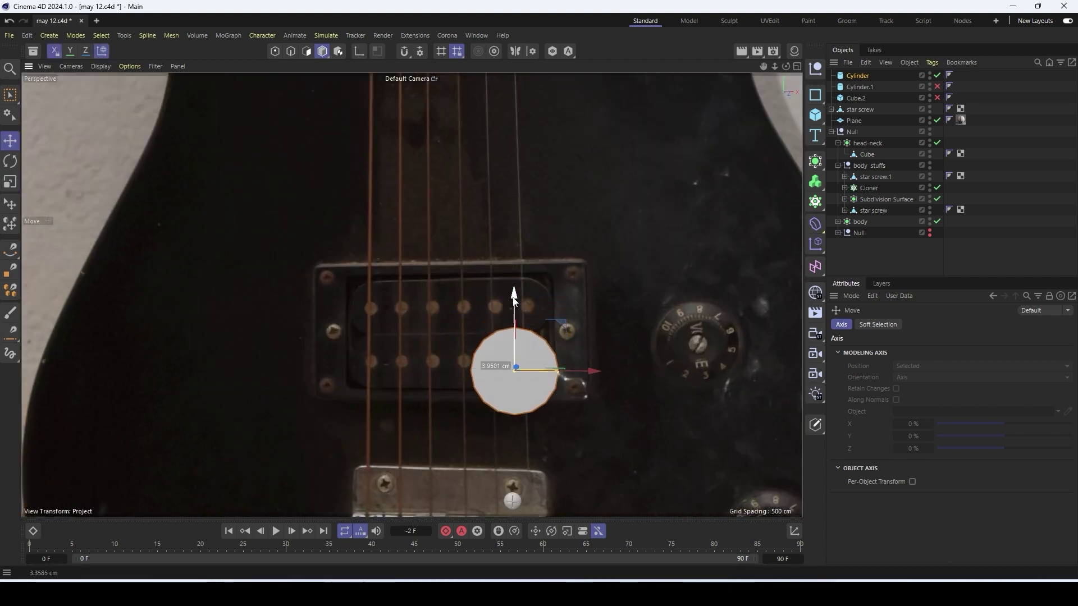
Scale the cylinder to about 4.48 cm radius and place it over the outer end of the pickup's lower coil, about X -137.4, Y -196.5
key("t")
left_click_drag(478, 354, 406, 359)
scroll(482, 353, "up", 6)
key("e")
left_click_drag(521, 312, 521, 292)
left_click_drag(592, 368, 596, 368)
mouse_move(628, 331)
left_mouse_down("alt")
mouse_move(565, 343)
mouse_move(630, 325)
left_mouse_up("alt")
left_click_drag(628, 268, 638, 292)
Stretch the cylinder to scale 1.4 in X and 1.12 in Z
left_click(866, 77)
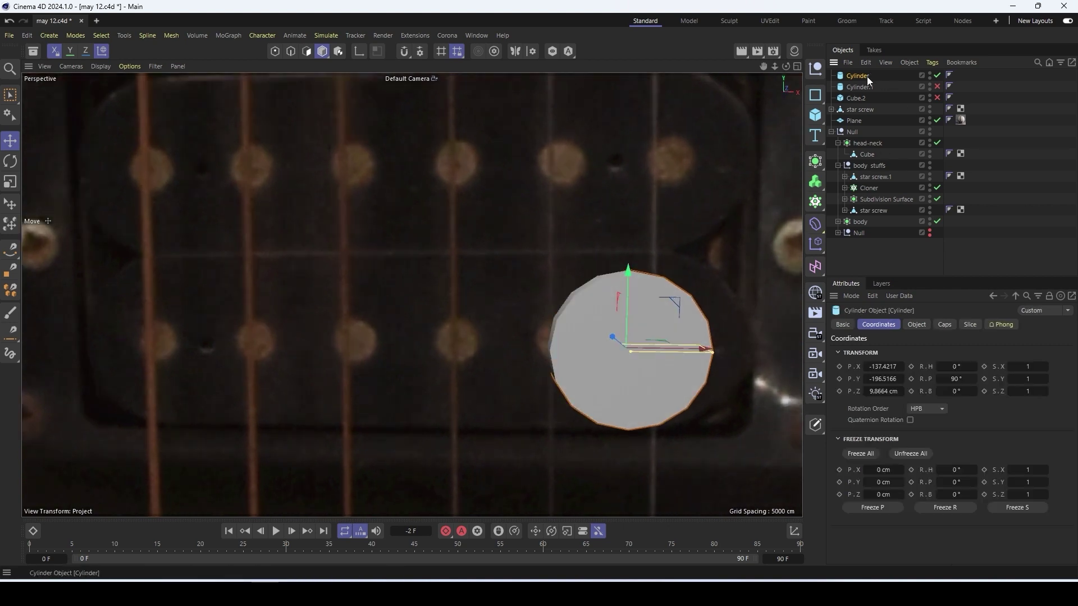
left_click_drag(1028, 379, 1051, 367)
key("ctrl+z")
left_click_drag(1029, 391, 1036, 391)
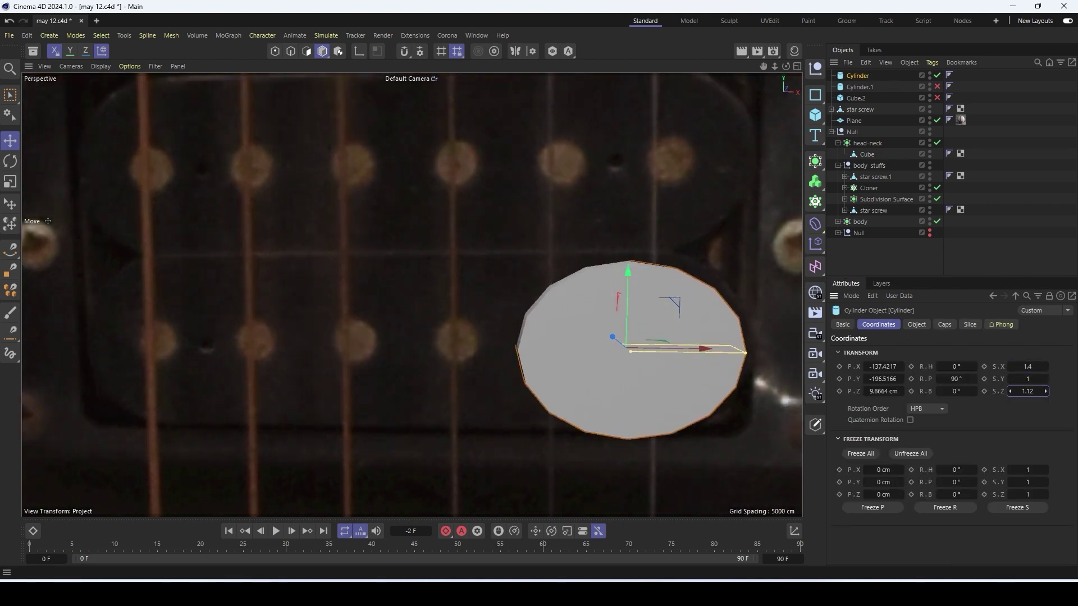
Reduce the cylinder's rotation segments to 6 so it becomes a hexagon
scroll(652, 354, "down", 6)
left_click(916, 325)
left_click(938, 390)
left_click(901, 389)
left_click(901, 390)
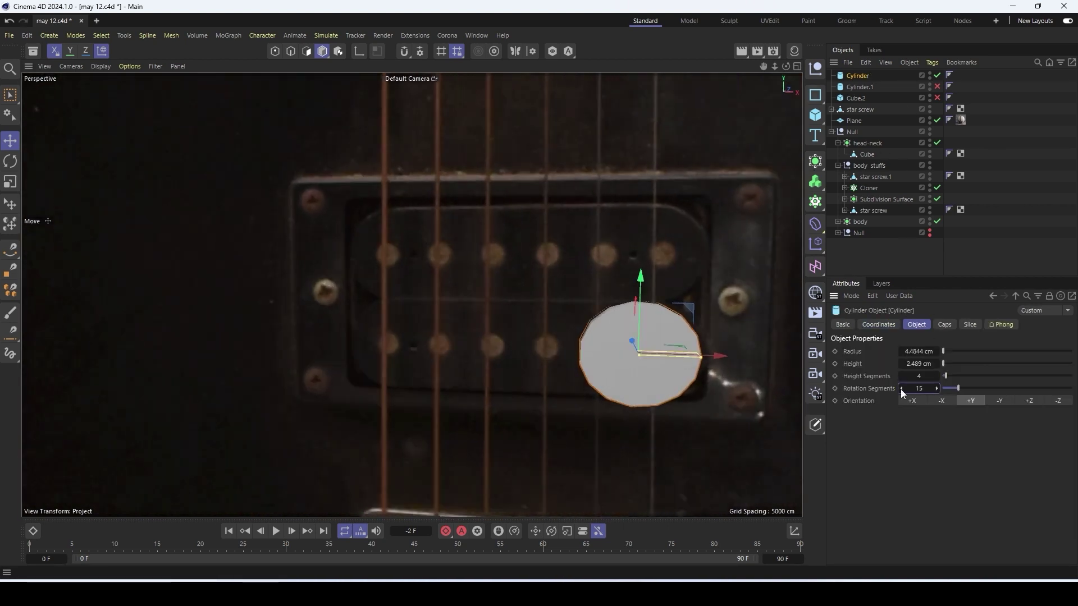
left_click(900, 389)
left_click(901, 389)
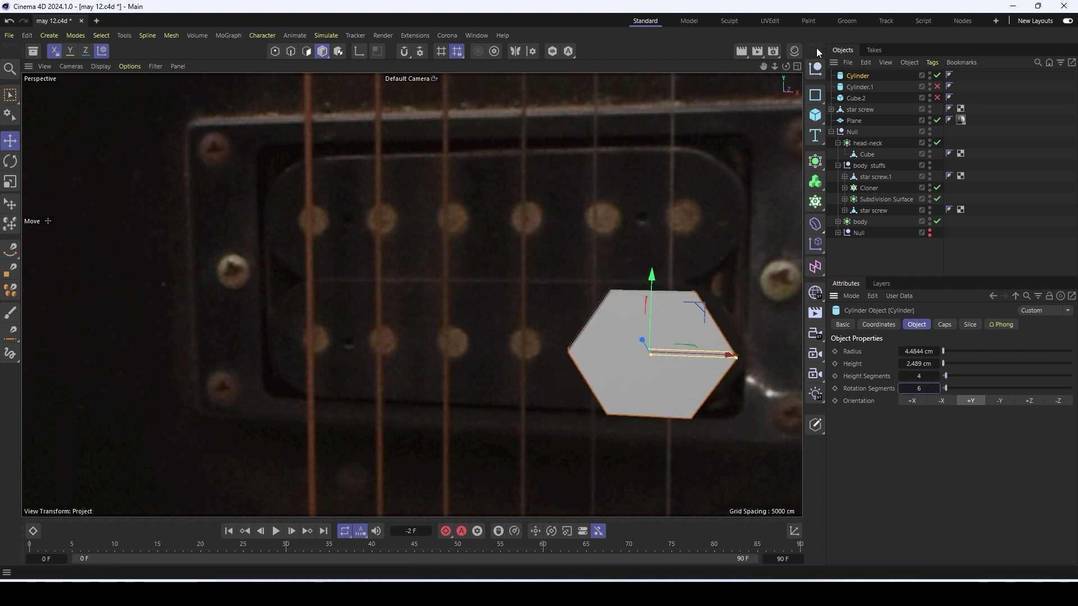
Make the hexagonal cylinder editable and cut a vertical edge loop through its centre
key("c")
left_click(301, 52)
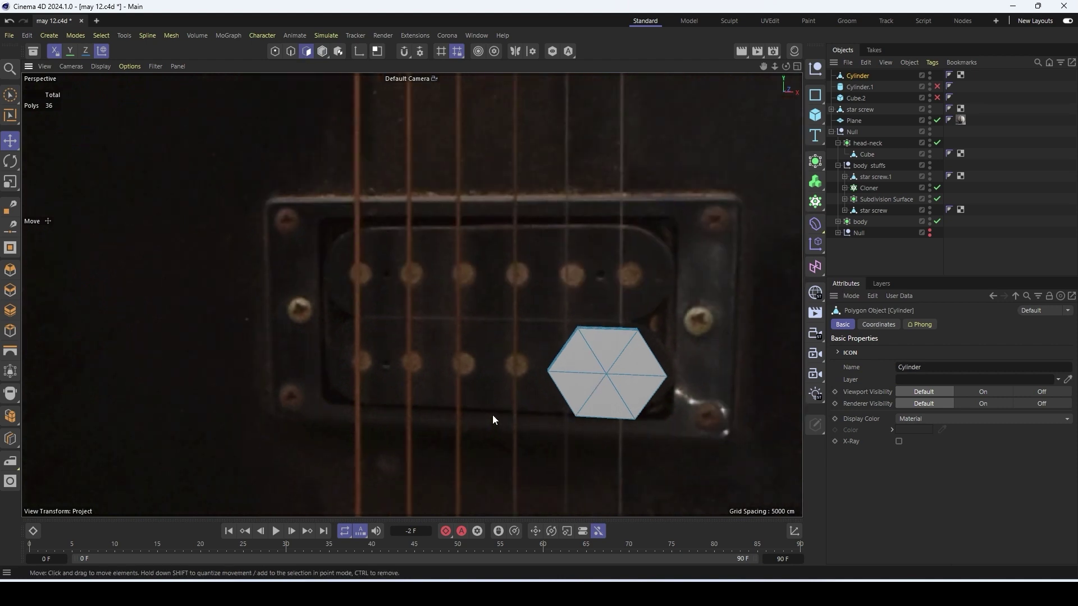
left_click_drag(621, 372, 594, 388, "alt")
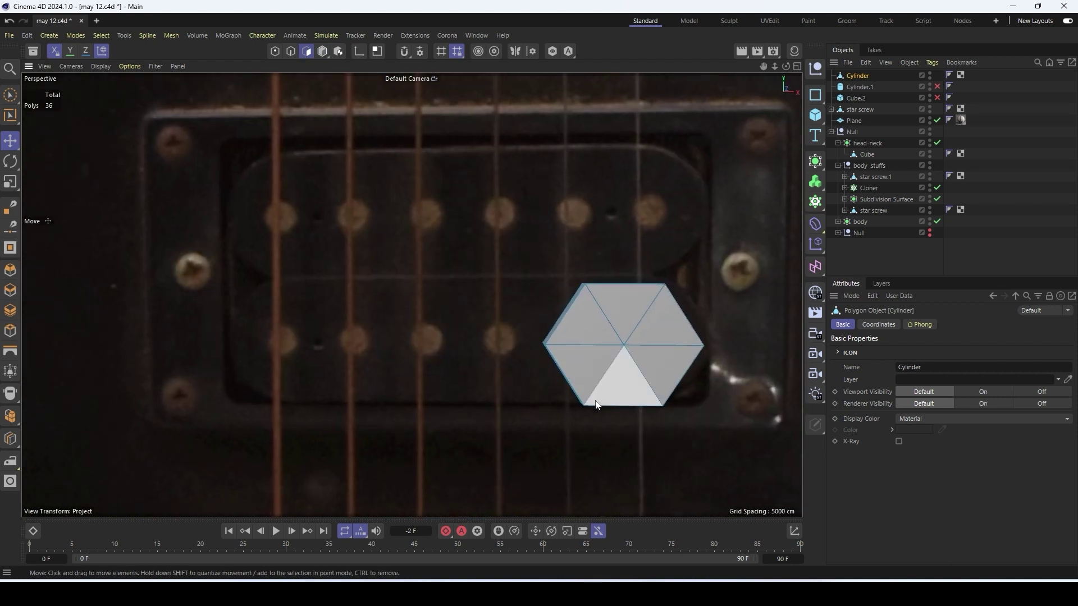
key("k")
key("l")
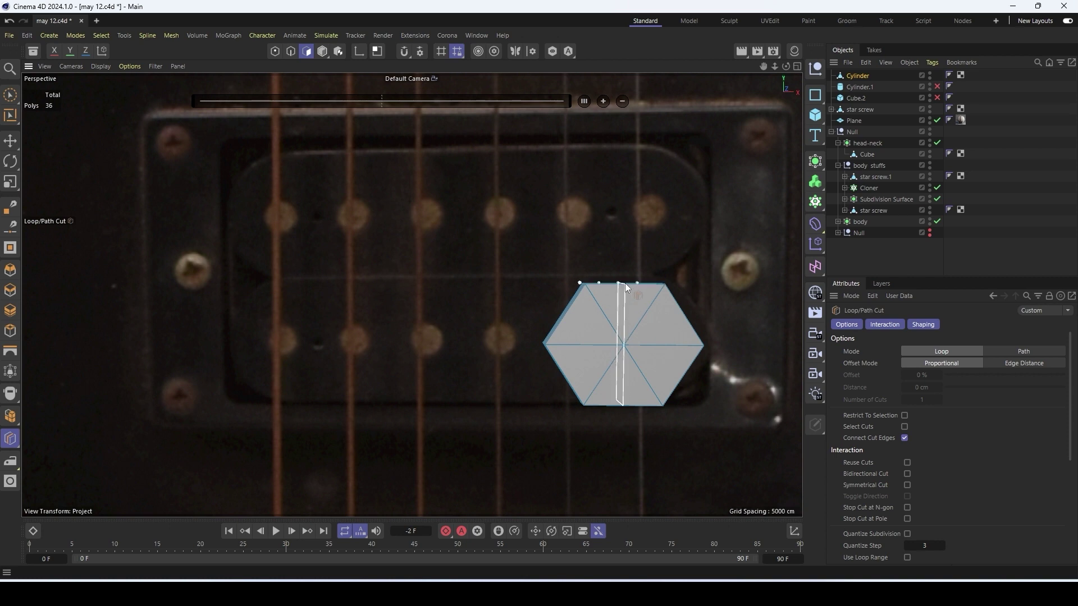
left_click(624, 285)
In the Front view, delete the hexagon's inner half and extend its cut side to the middle of the pickup
middle_click(702, 297)
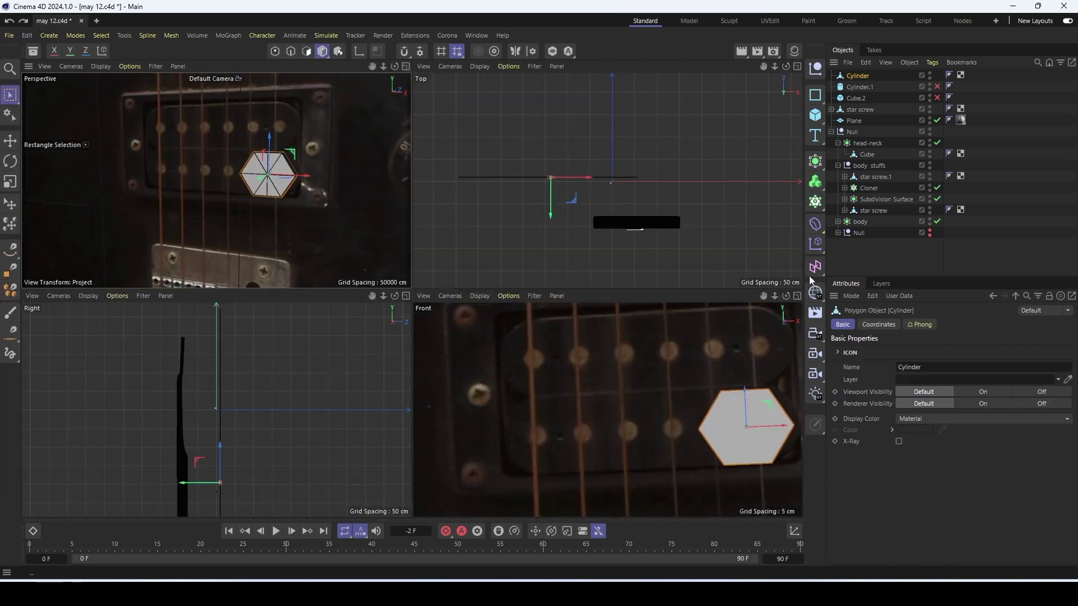
middle_click(702, 303)
left_click(303, 52)
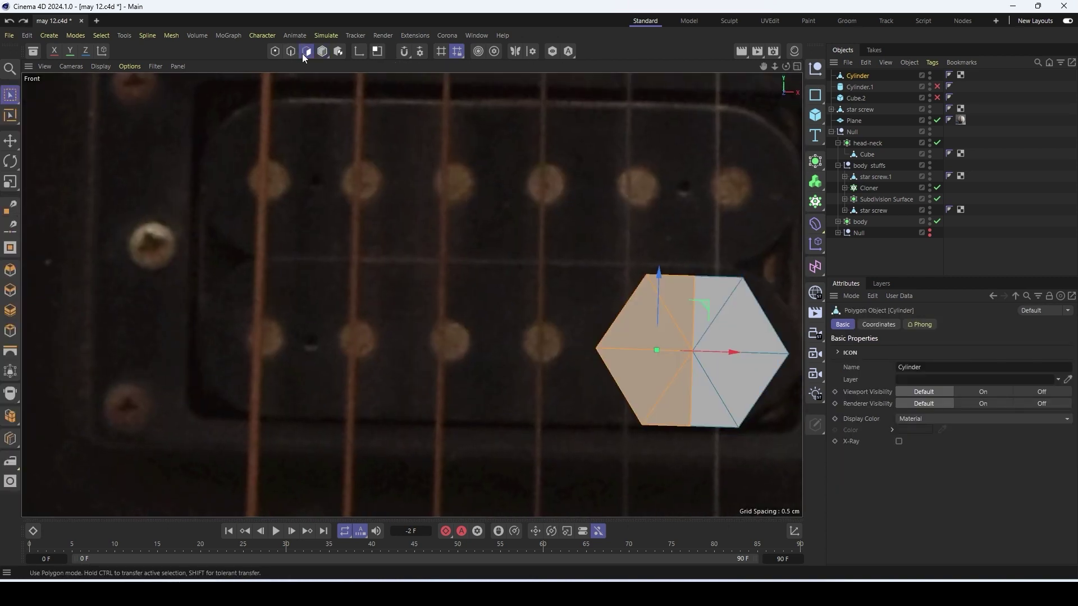
scroll(530, 301, "down", 3)
left_click_drag(628, 328, 536, 333)
key("Delete")
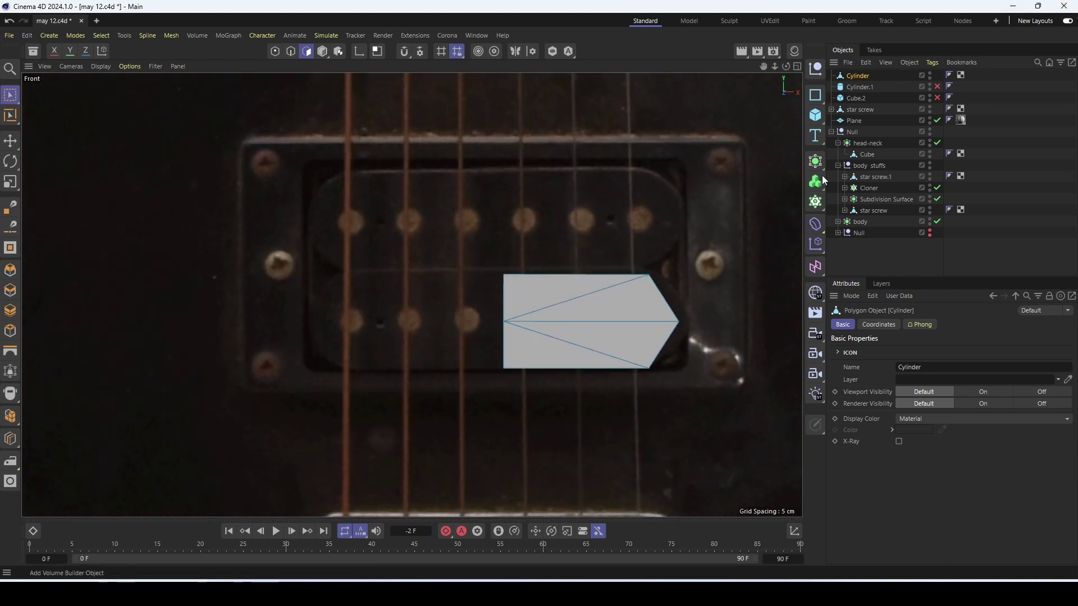
Mirror the half cylinder in X with a Symmetry generator and move the generator's plane onto the cut side
left_click_drag(815, 163, 935, 287)
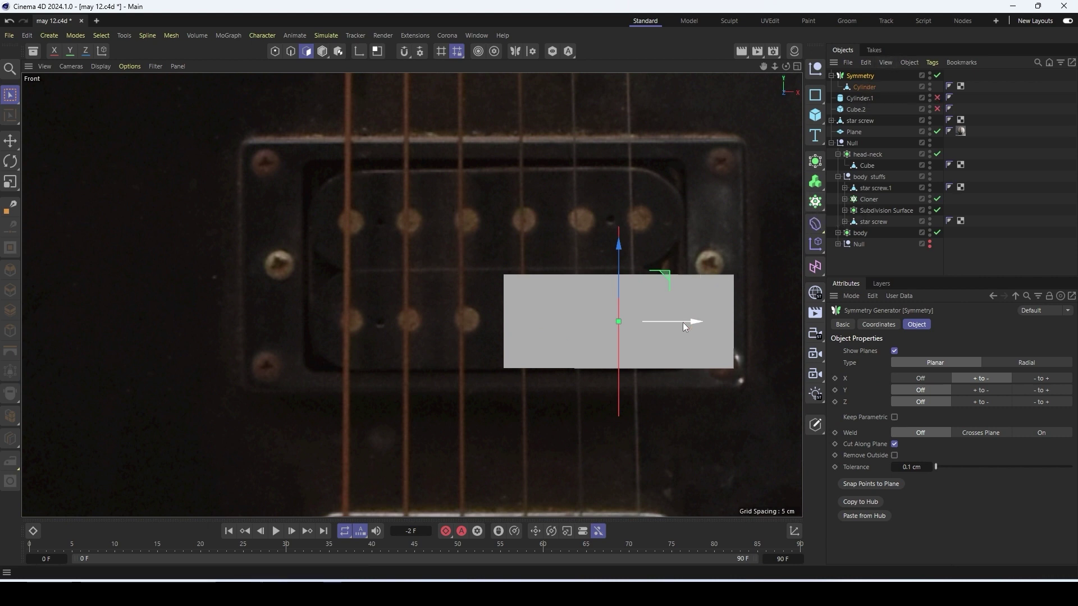
left_click_drag(682, 322, 808, 321)
key("ctrl+z")
left_click(632, 291)
left_click(322, 51)
left_click(859, 75)
left_click_drag(695, 321, 581, 321)
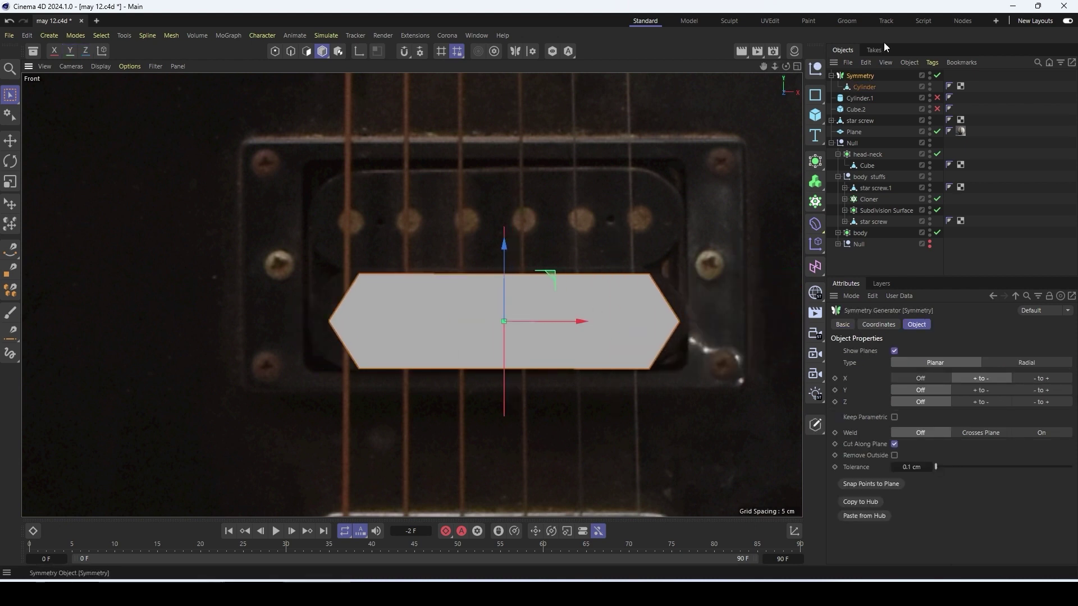
Shift the half cylinder slightly outward and nudge the Symmetry object to centre both ends on the photo's lower coil
left_click(864, 86)
left_click_drag(696, 321, 708, 321)
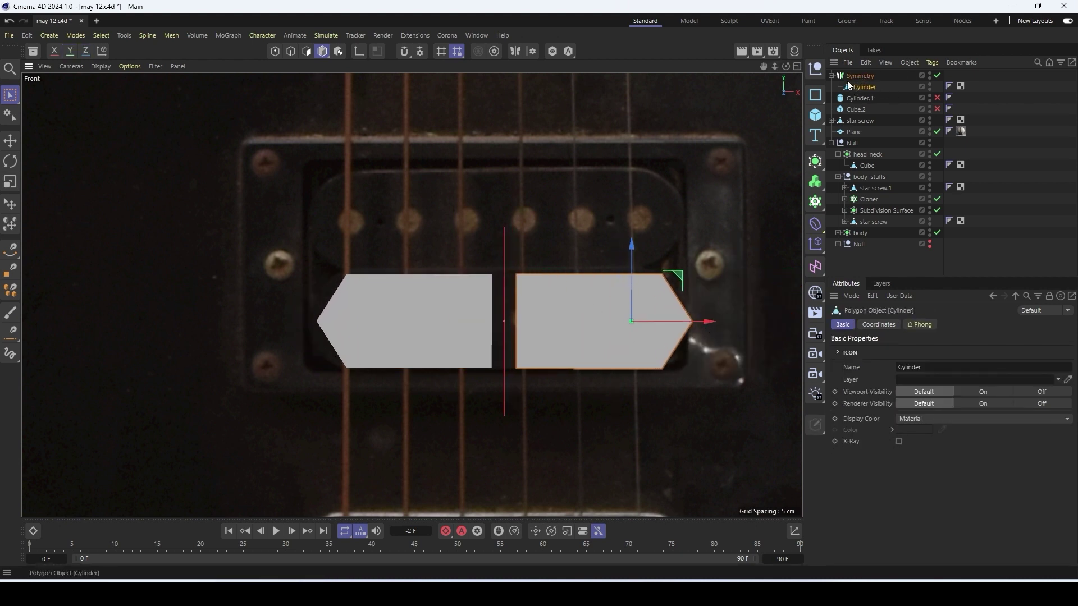
left_click(577, 339)
left_click_drag(587, 324, 581, 320)
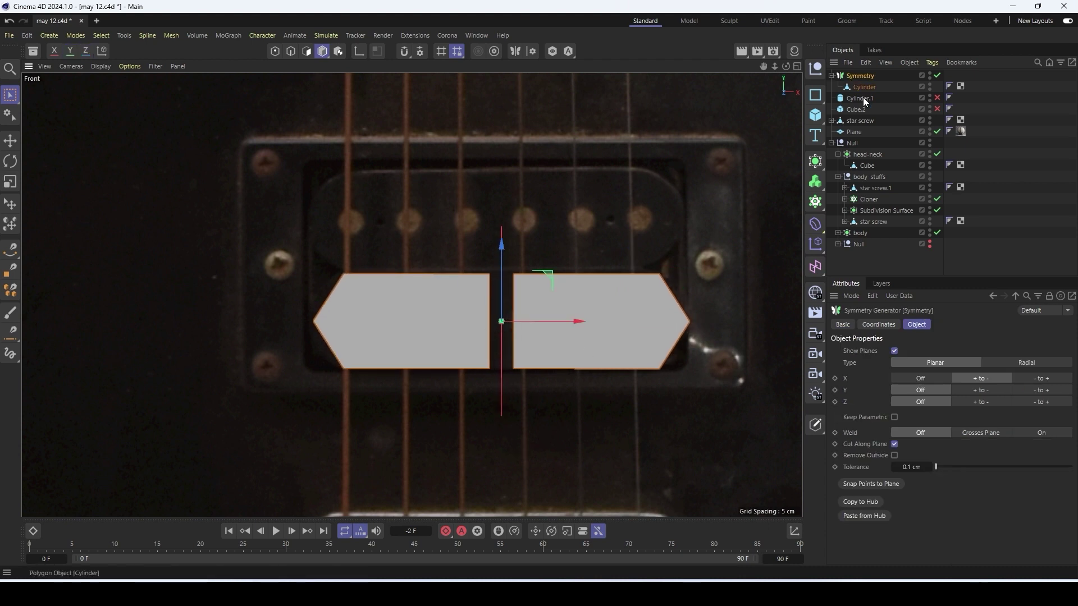
Move the half cylinder's inner side onto the symmetry plane to close the gap between the mirrored halves
left_click(865, 87)
key("Return")
left_click_drag(556, 385, 481, 269)
left_click_drag(575, 322, 567, 322)
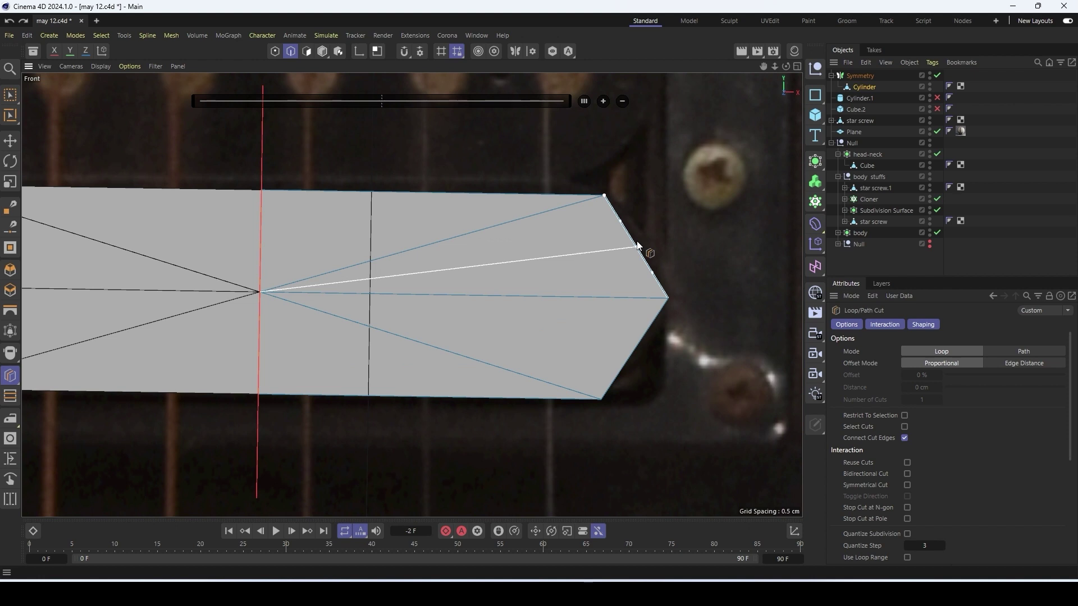
Round the coil's pointed end by cutting both slanted edges at 50% and moving the new points about 0.75 cm outward and farther apart
left_click(637, 246, "shift")
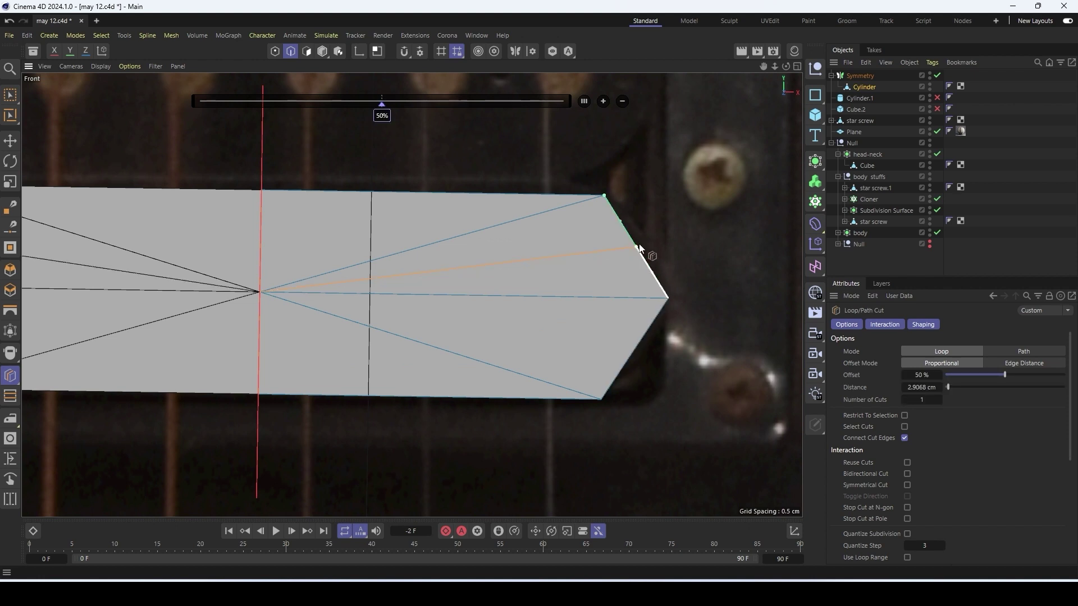
left_click(637, 356)
left_click(274, 51)
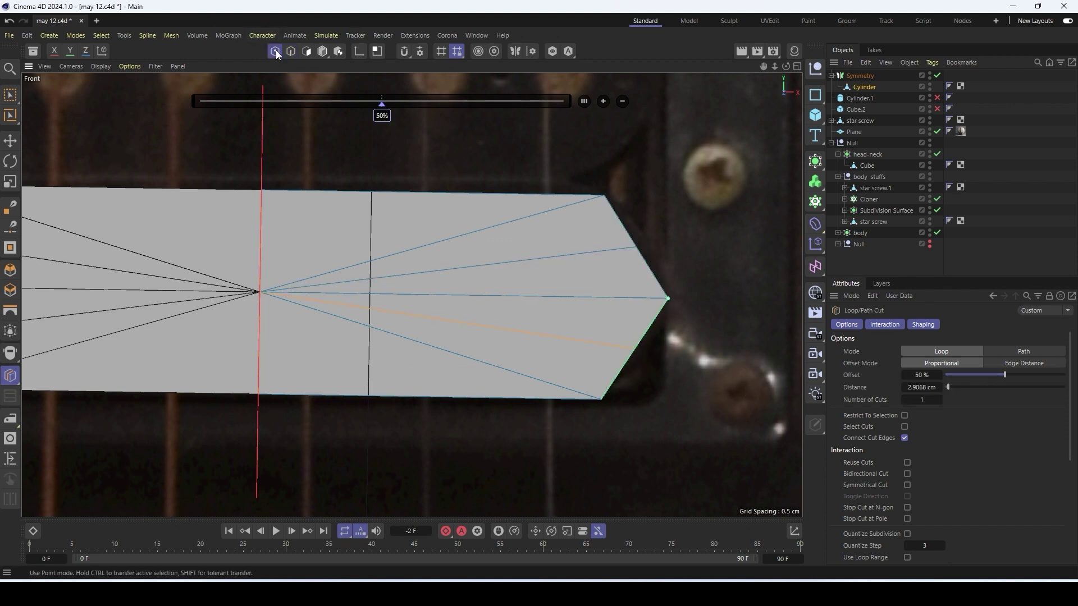
key("0")
left_click_drag(676, 431, 604, 337)
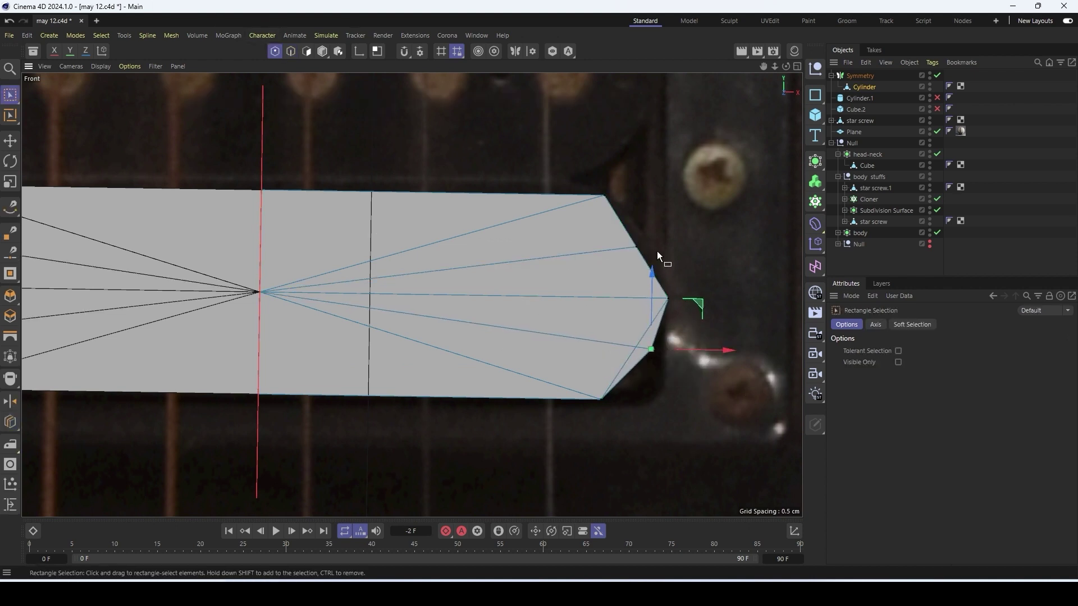
left_click(640, 248, "shift")
left_click_drag(693, 299, 718, 303)
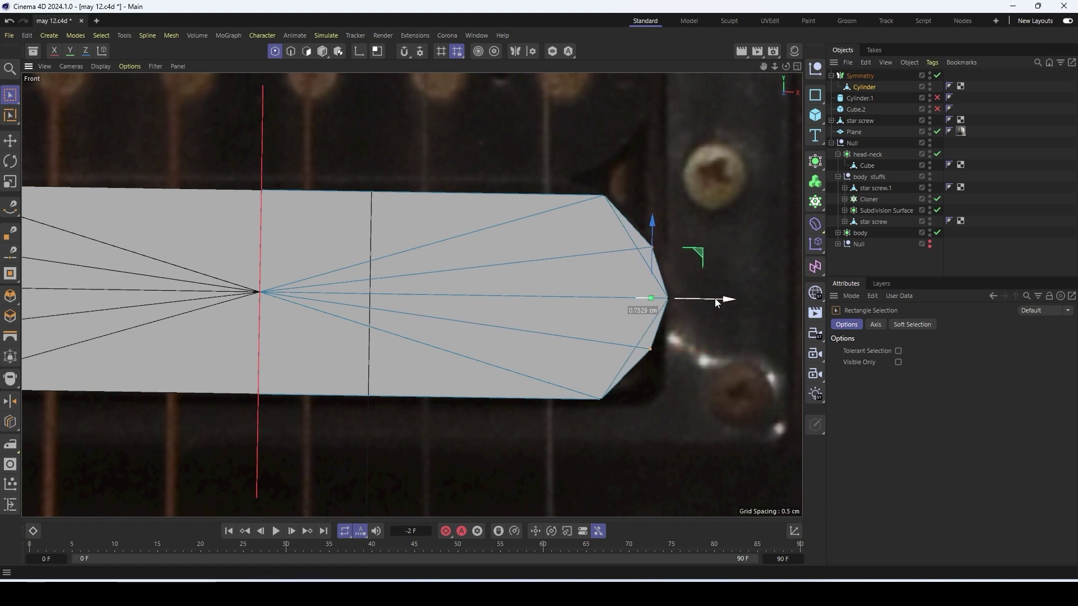
key("t")
left_click_drag(675, 265, 658, 202)
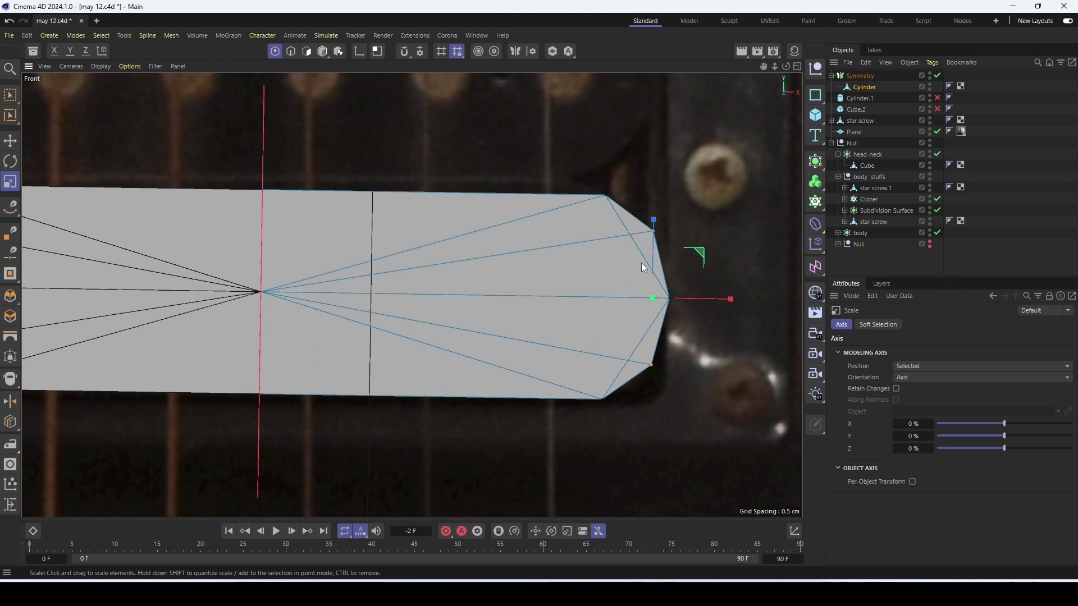
In the Perspective view, delete the coil shape's rear polygon loops and back face behind the front side ring
left_click(797, 66)
left_click(406, 66)
scroll(589, 258, "up", 5)
left_click_drag(591, 258, 432, 268, "alt")
left_click(307, 51)
key("u")
key("l")
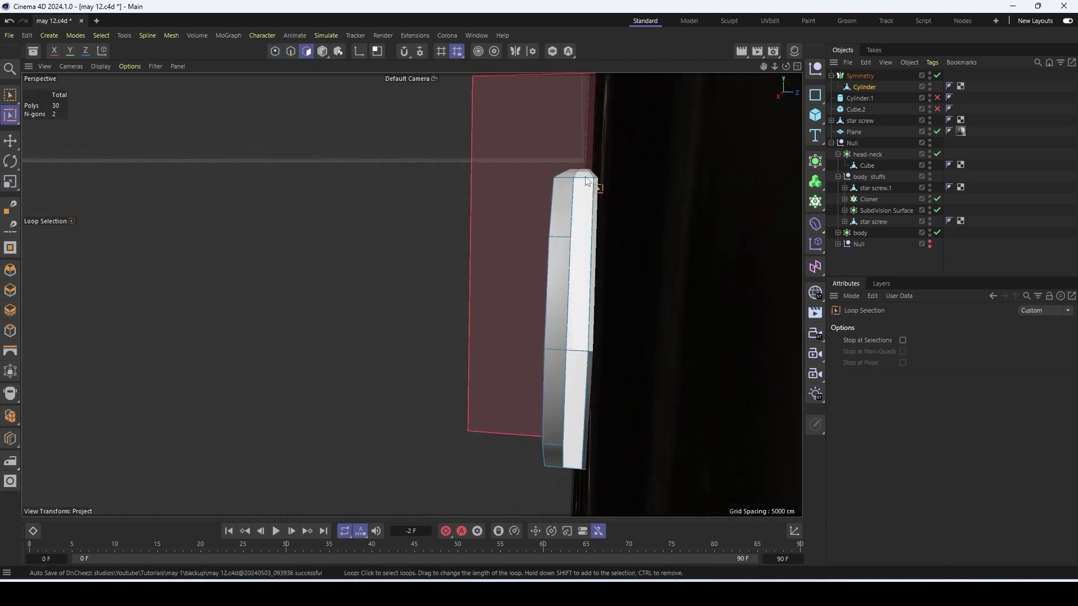
left_click(584, 174)
key("Delete")
left_click(597, 184)
key("Delete")
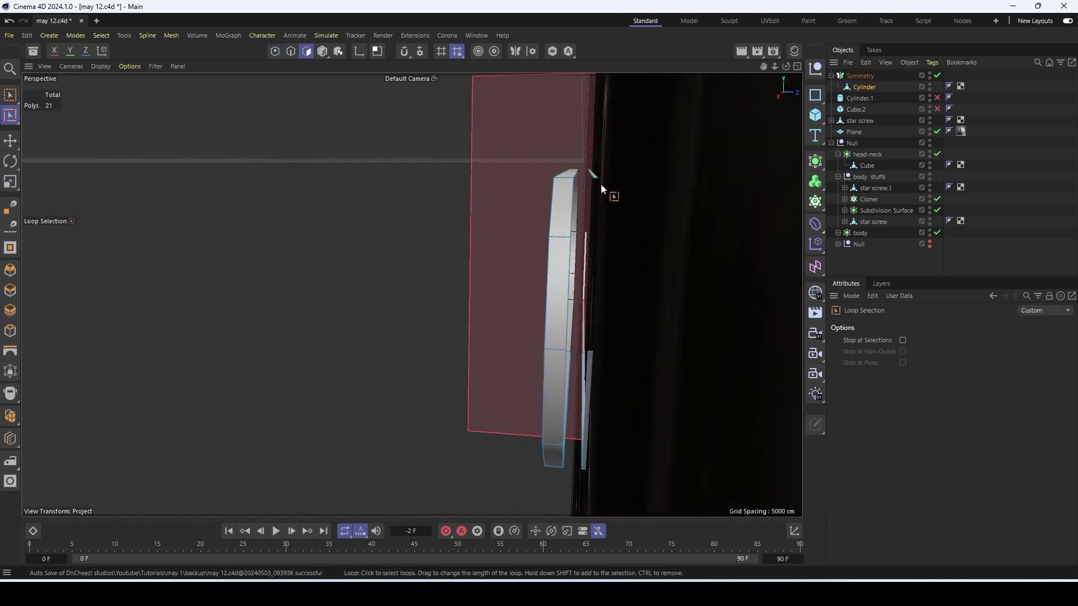
left_click(588, 371)
key("Delete")
left_click_drag(588, 370, 600, 315, "alt")
left_click(325, 52)
scroll(560, 292, "down", 2)
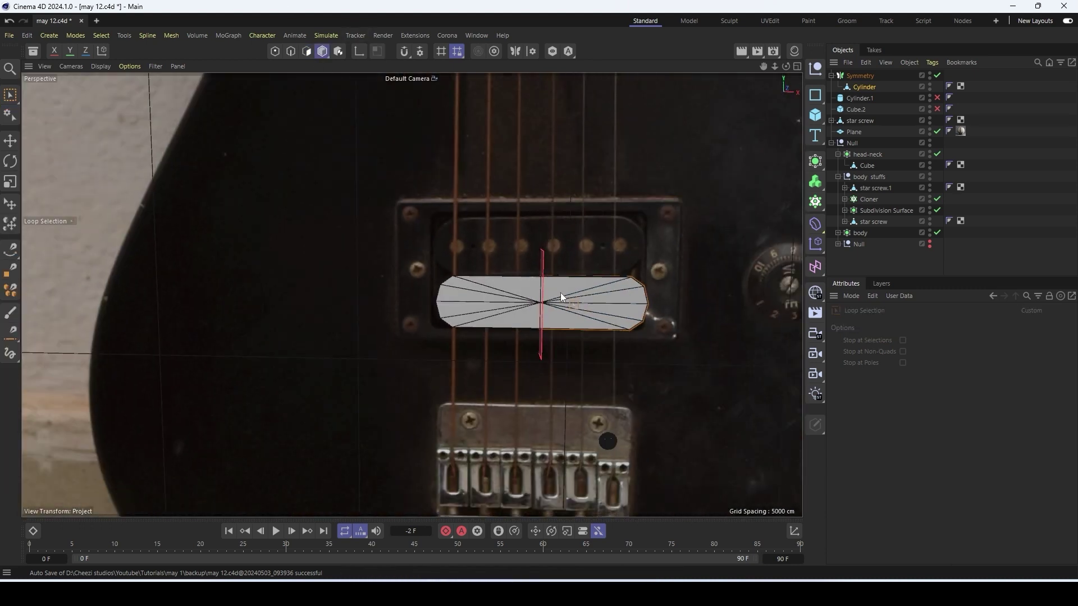
Try to convert the coil's Symmetry object into editable geometry
scroll(560, 291, "up", 3)
left_click(859, 75)
key("c")
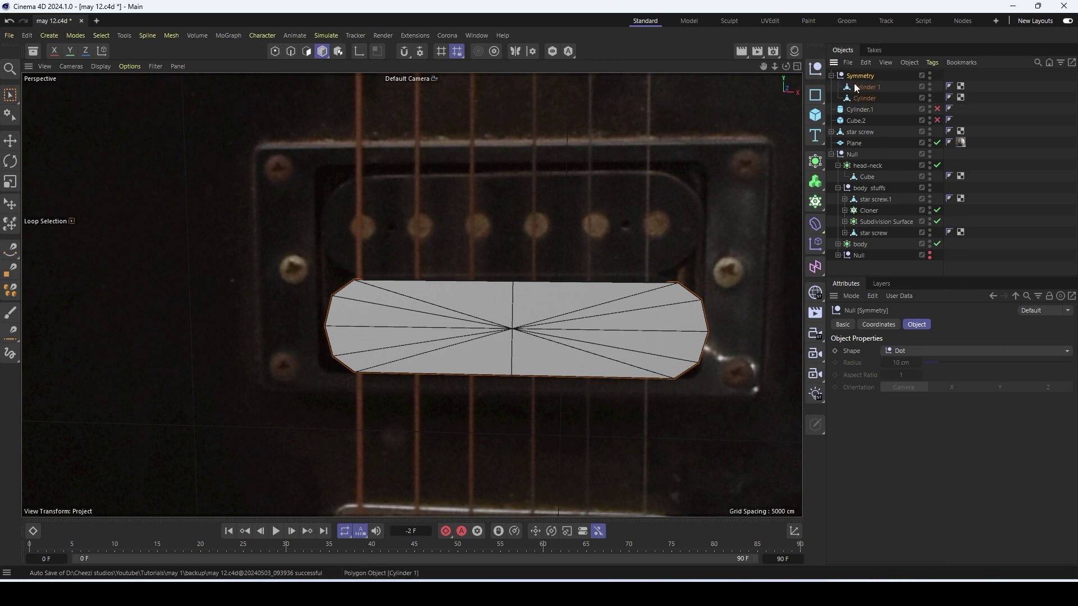
left_click_drag(634, 313, 591, 312, "alt")
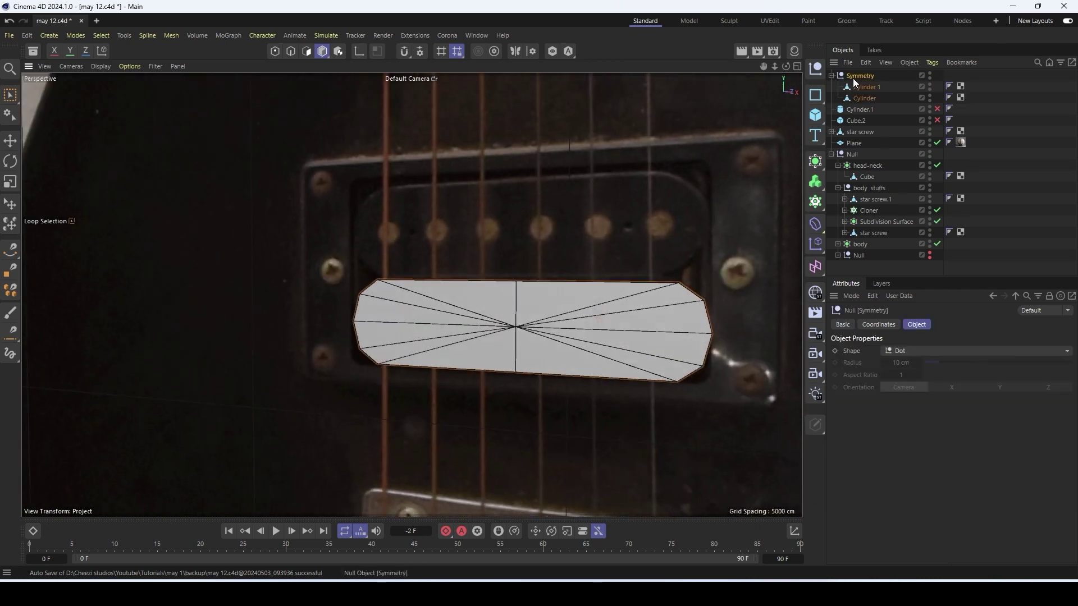
left_click(855, 85)
key("ctrl+z")
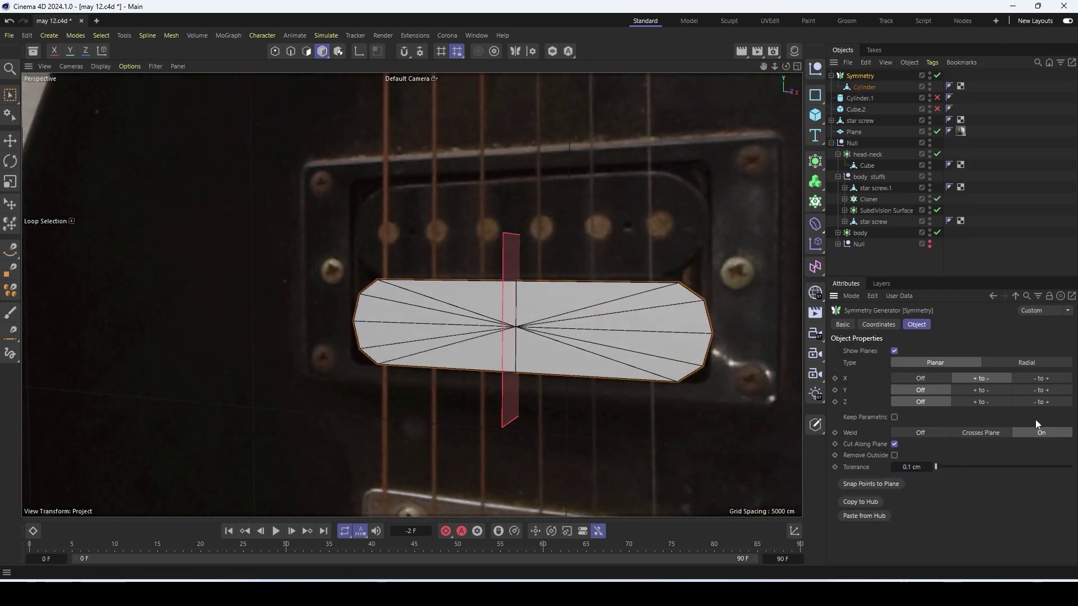
Set the Symmetry's Weld to On and make it editable as one joined coil mesh
key("c")
left_click(822, 71)
key("ctrl+z")
Take the Cylinder mesh out of the Symmetry null and delete the empty null
left_click(831, 75)
left_click_drag(858, 86, 854, 72)
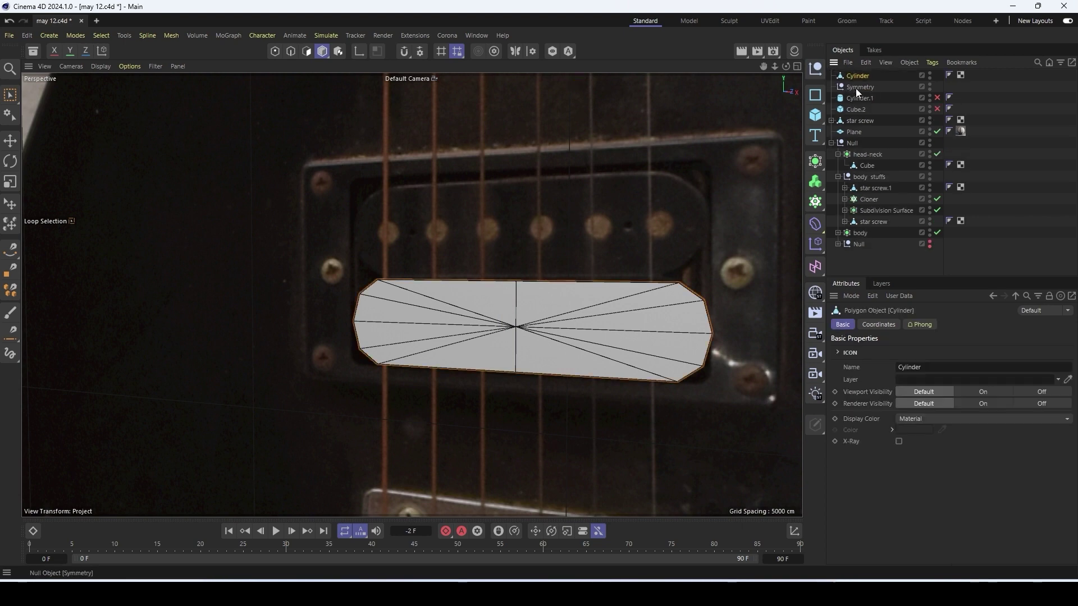
double_click(856, 88)
key("Escape")
key("Delete")
Put the coil's Cylinder mesh inside a new Subdivision Surface
left_click(857, 76)
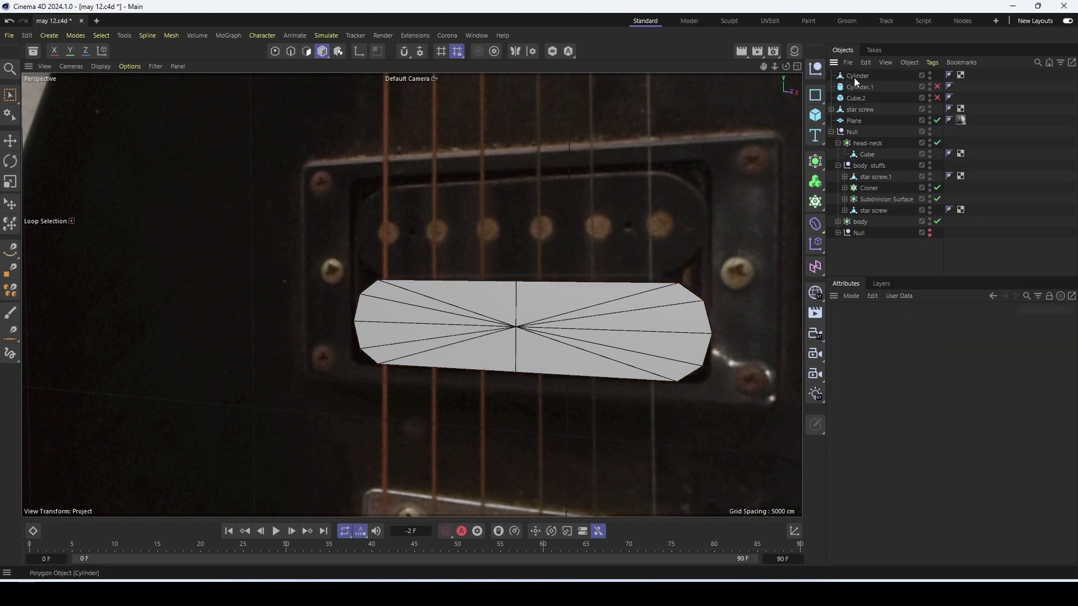
left_click(815, 161, "alt")
left_click_drag(494, 297, 537, 362, "alt")
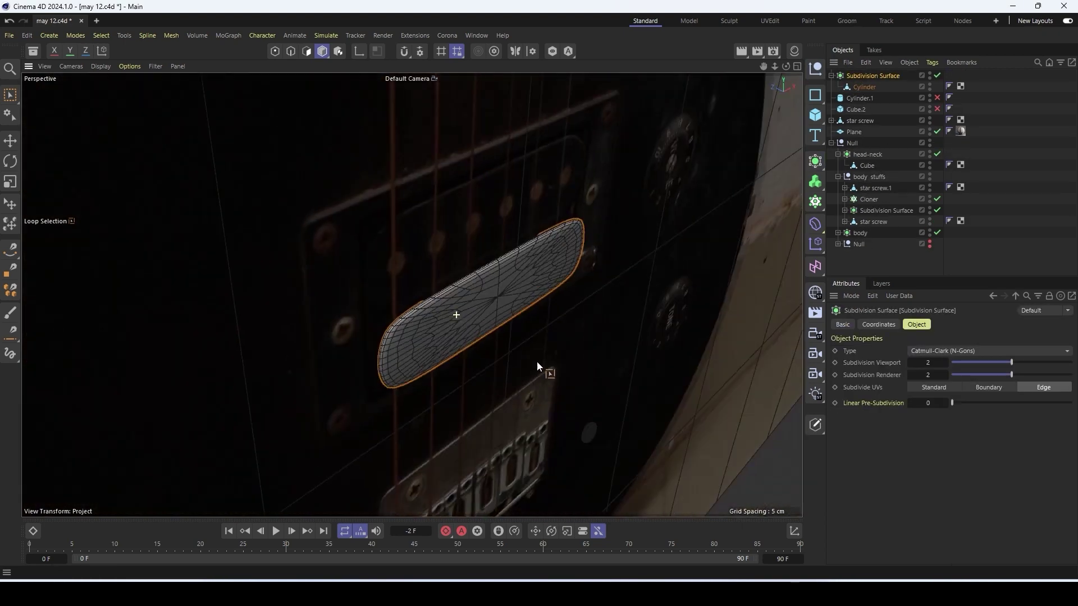
Select the coil mesh's open rear edge loop and move it back toward the guitar body to deepen the side wall
key("o")
left_click(306, 51)
left_click_drag(380, 230, 394, 315, "alt")
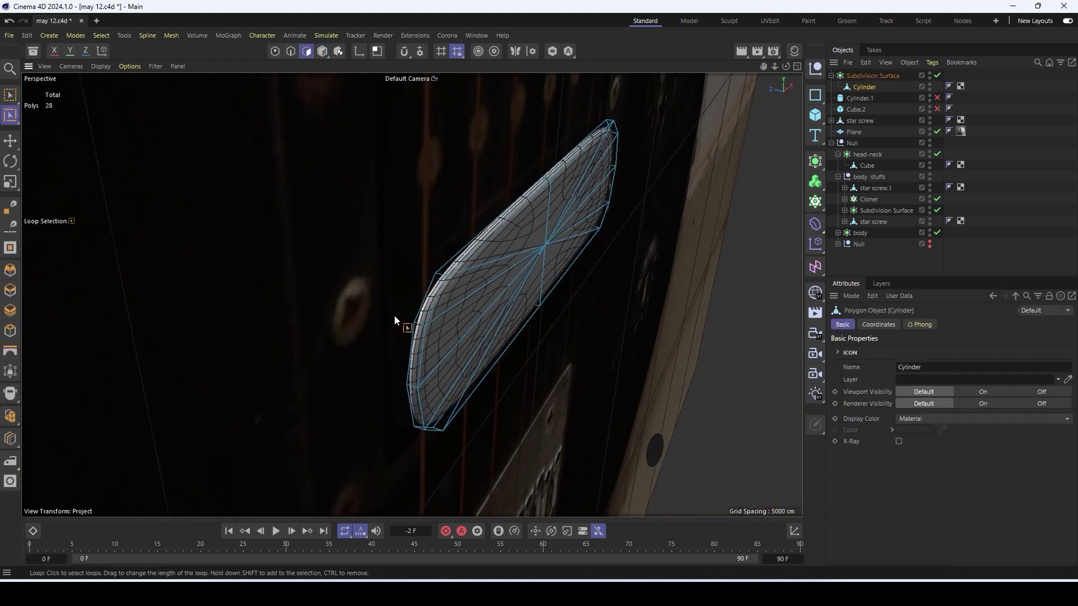
left_click(290, 51)
left_click(421, 317)
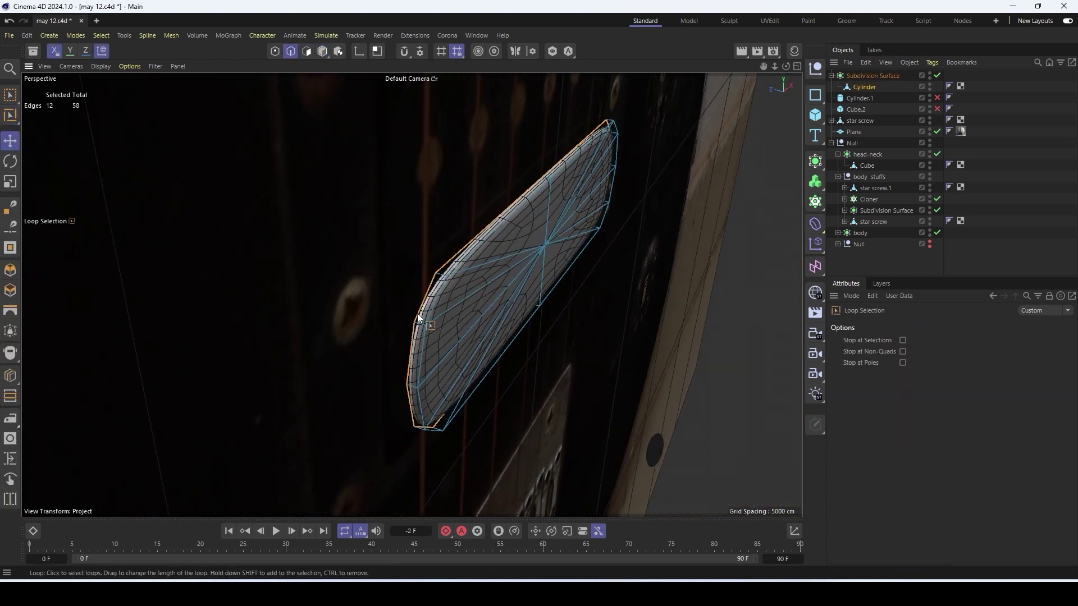
key("e")
left_click_drag(484, 237, 453, 228)
Cut supporting edge loops on both sides of the coil's front rim, with about 97% offset on the front face
key("k")
key("l")
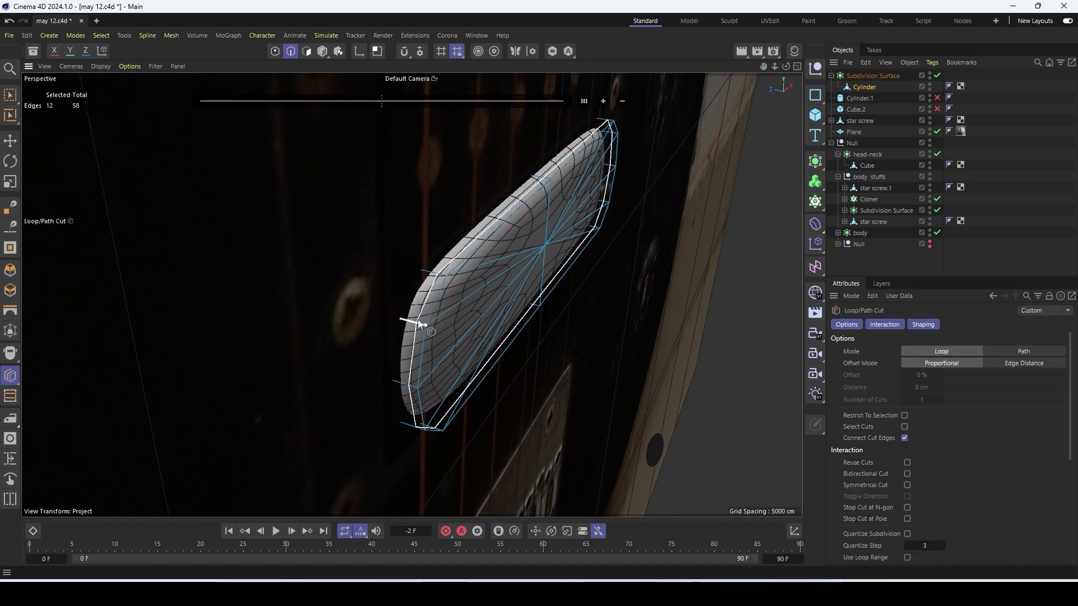
left_click(430, 322)
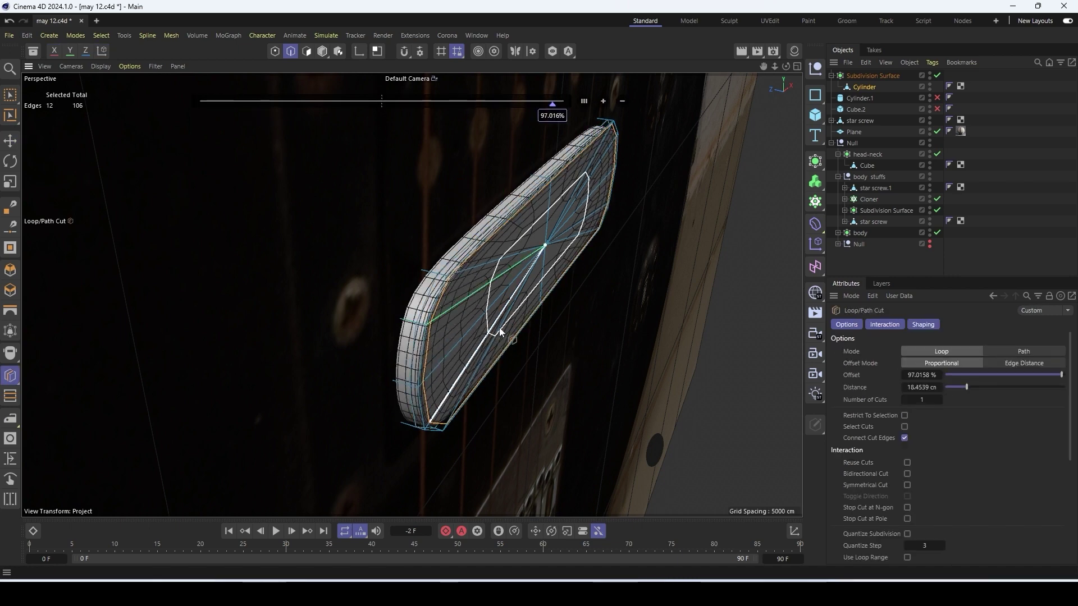
scroll(498, 327, "down", 2)
Switch to polygon mode and display the viewport with smooth shading without wireframe lines
left_click(322, 51)
left_click_drag(444, 225, 359, 191, "alt")
left_click(129, 67)
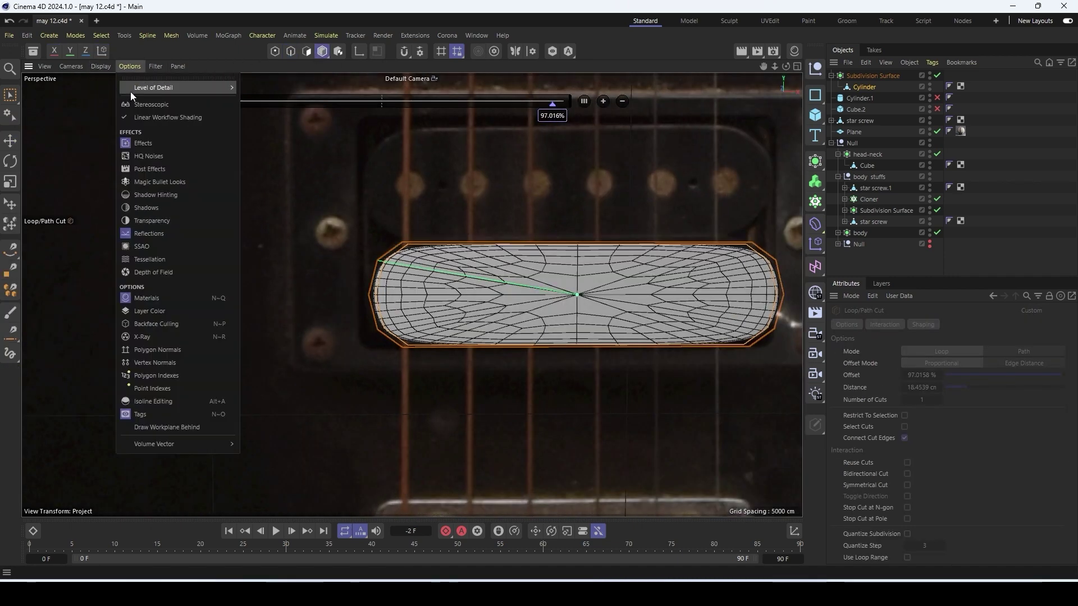
mouse_move(101, 66)
left_click(124, 79)
scroll(443, 210, "down", 3)
Duplicate the coil's Subdivision Surface and move the copy up over the upper coil in the photo
left_click(864, 77)
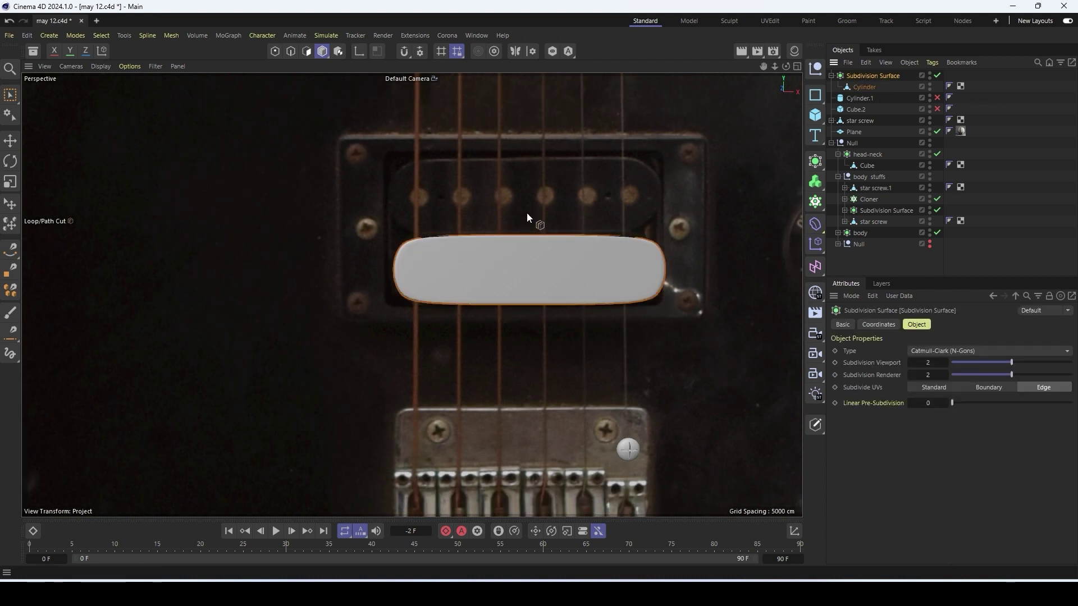
left_click_drag(526, 214, 521, 220, "alt")
left_click(831, 76)
left_click_drag(859, 75, 857, 70, "ctrl")
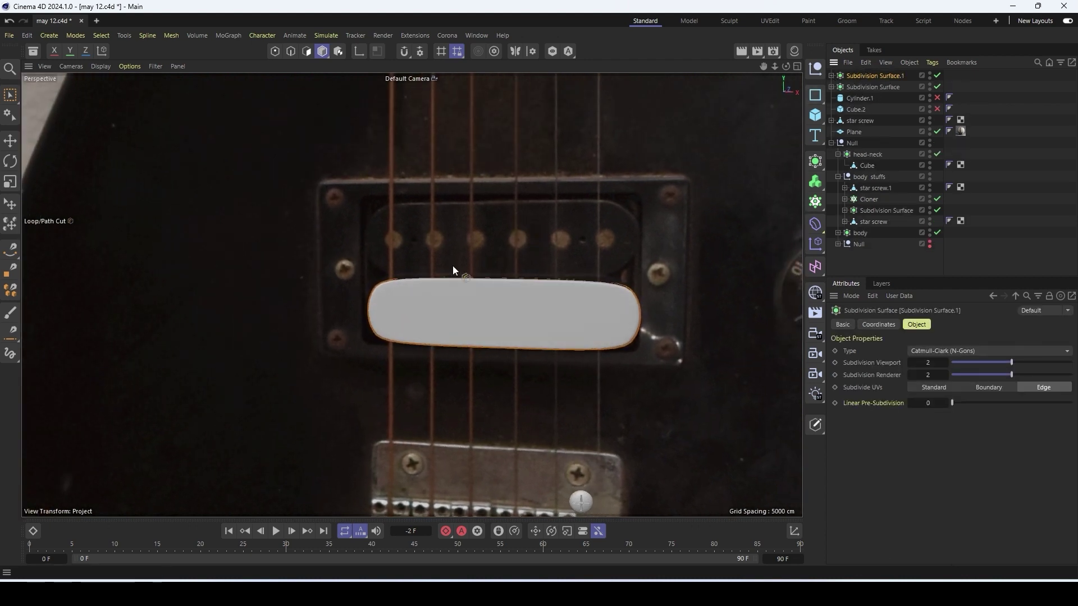
key("e")
left_click_drag(498, 238, 503, 163)
Add a cube and shape it into a flat plate covering the whole pickup surround behind the two coils
left_click_drag(662, 269, 567, 314, "alt")
left_click(819, 124)
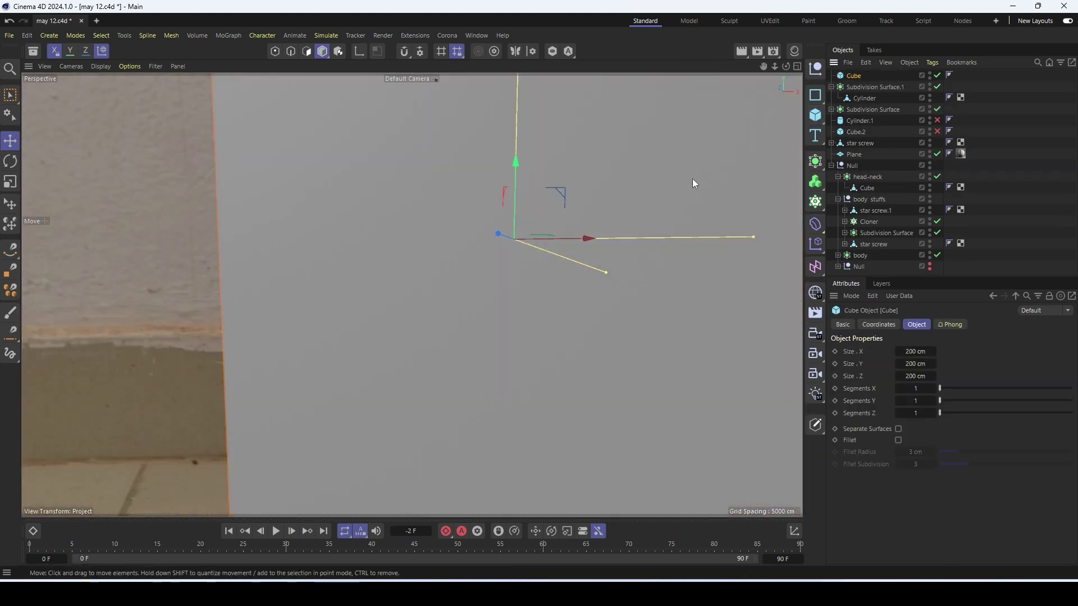
key("r")
left_click_drag(692, 178, 321, 336)
key("ctrl+z")
key("t")
scroll(494, 235, "up", 5)
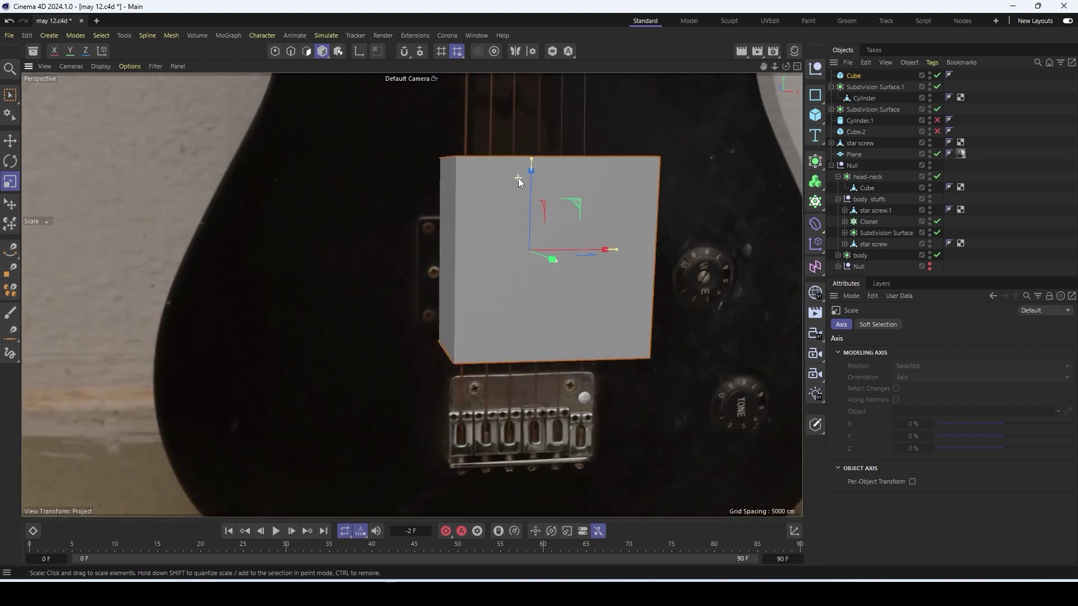
mouse_move(530, 177)
left_mouse_down()
mouse_move(528, 203)
mouse_move(531, 194)
left_mouse_up()
key("e")
left_click_drag(679, 311, 565, 225, "alt")
left_click_drag(558, 197, 558, 182)
left_click_drag(589, 230, 628, 252, "alt")
Turn on X-Ray for the surround plate so it can be compared with the reference photo
left_click(854, 273)
left_click(853, 75)
left_click(843, 324)
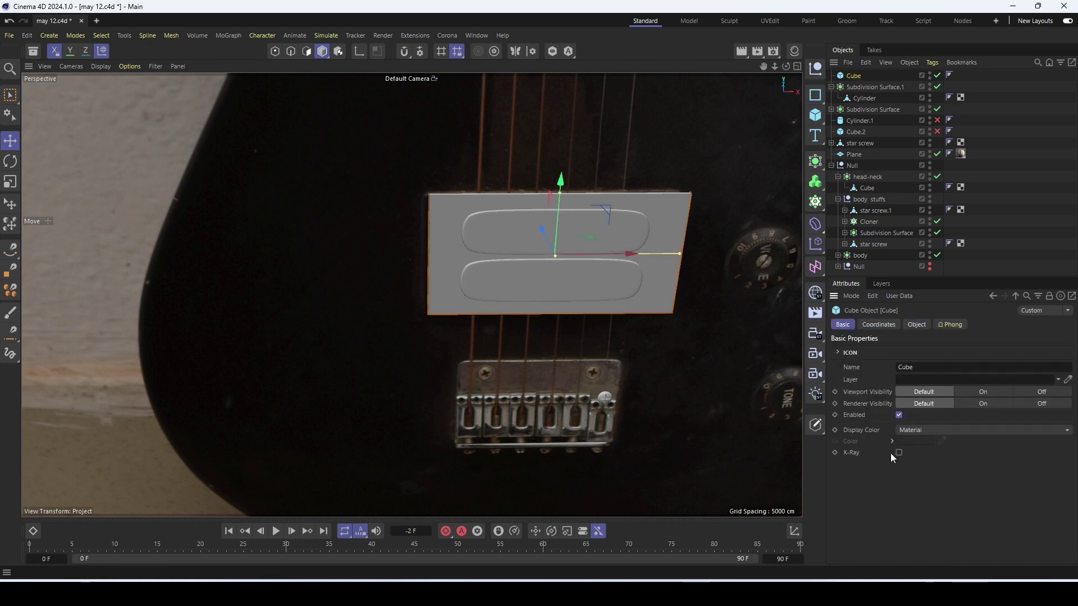
left_click(899, 452)
scroll(464, 250, "up", 4)
left_click_drag(715, 264, 591, 272, "alt")
scroll(587, 252, "up", 2)
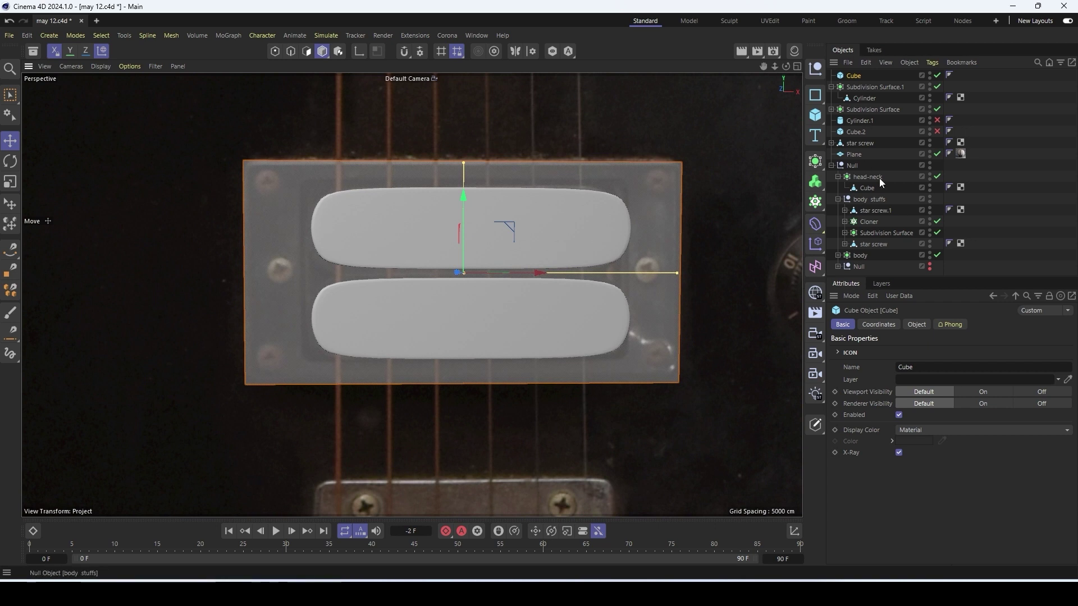
left_click(815, 267)
left_click(855, 564, "shift")
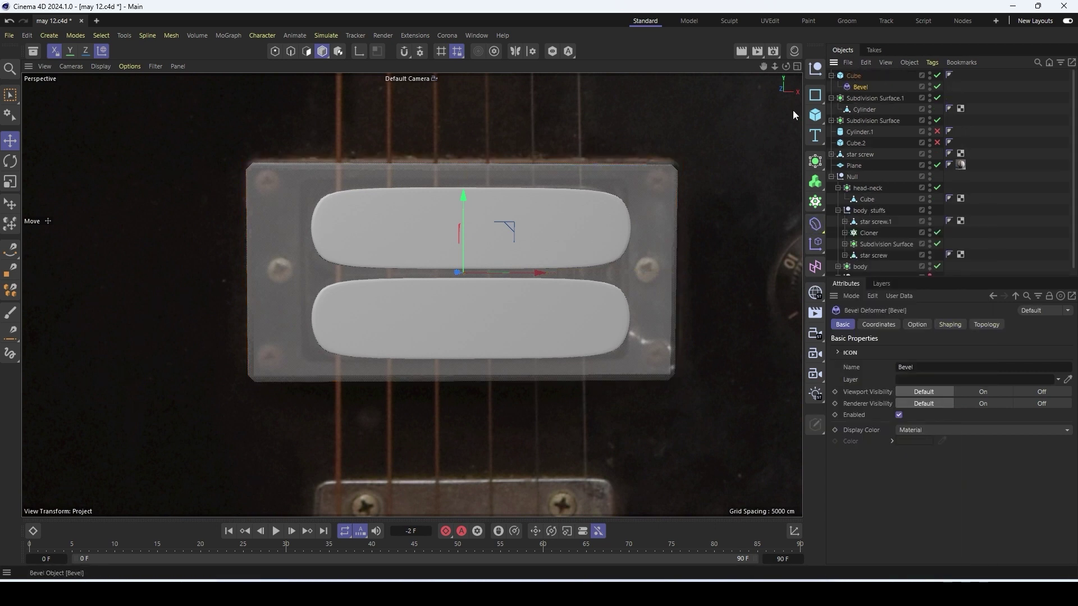
left_click_drag(792, 110, 510, 278, "alt")
key("ctrl+z")
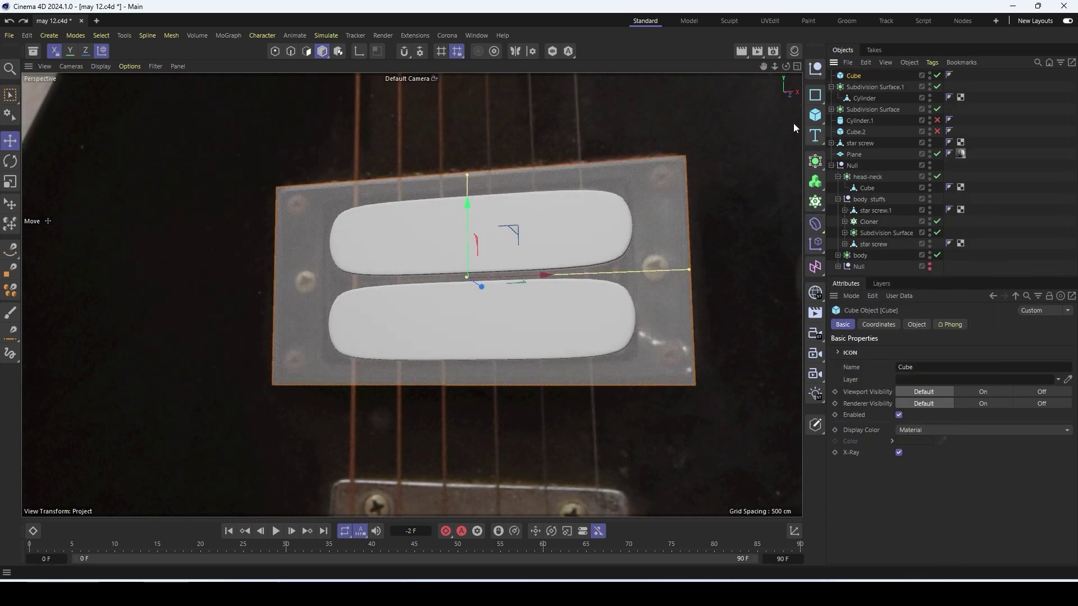
Make the surround plate editable and select the four short edges at its corners
left_click_drag(578, 236, 663, 126, "alt")
key("c")
left_click(291, 52)
left_click(145, 168)
left_click_drag(241, 173, 256, 227, "alt")
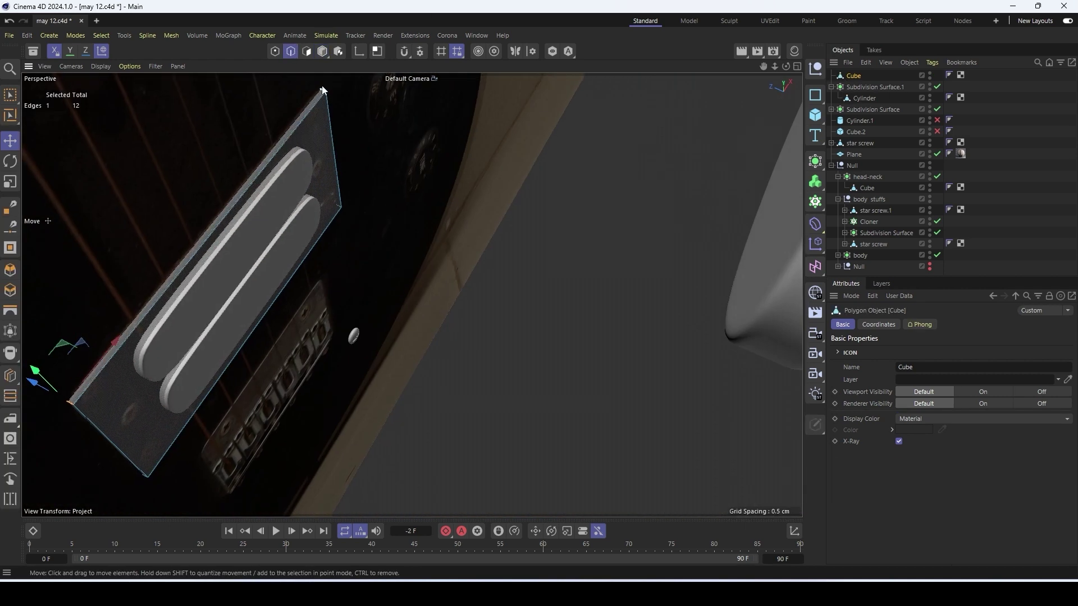
left_click(323, 90, "shift")
left_click_drag(317, 208, 247, 162, "alt")
left_click(342, 213, "shift")
left_click_drag(151, 208, 235, 216, "alt")
left_click(104, 212, "shift")
Bevel the plate's four corner edges with a 3 cm offset and 2 subdivisions
right_click(105, 214)
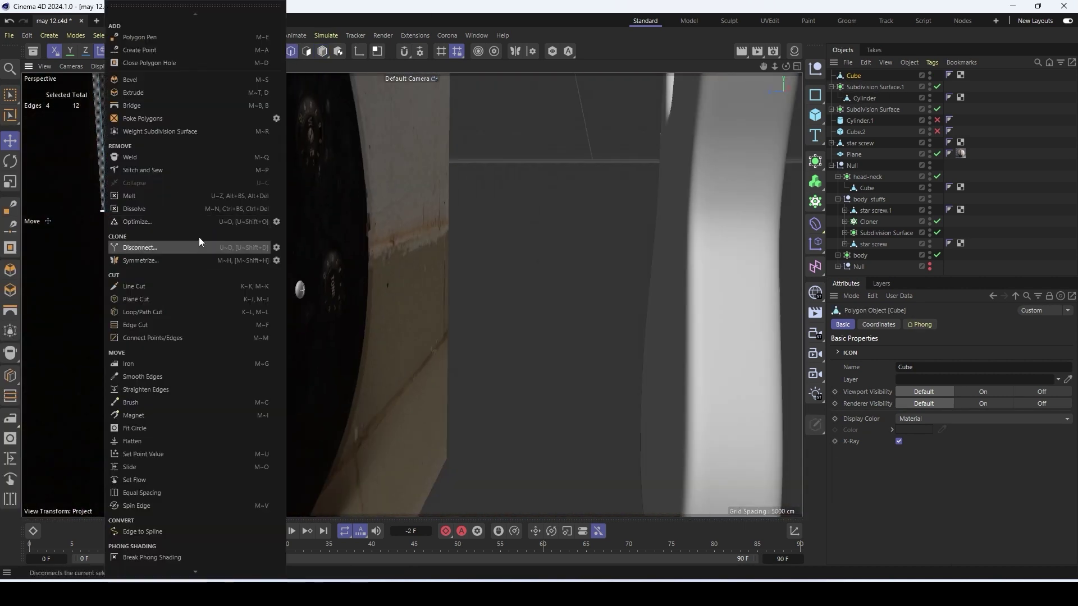
left_click(130, 80)
left_click_drag(112, 208, 140, 241)
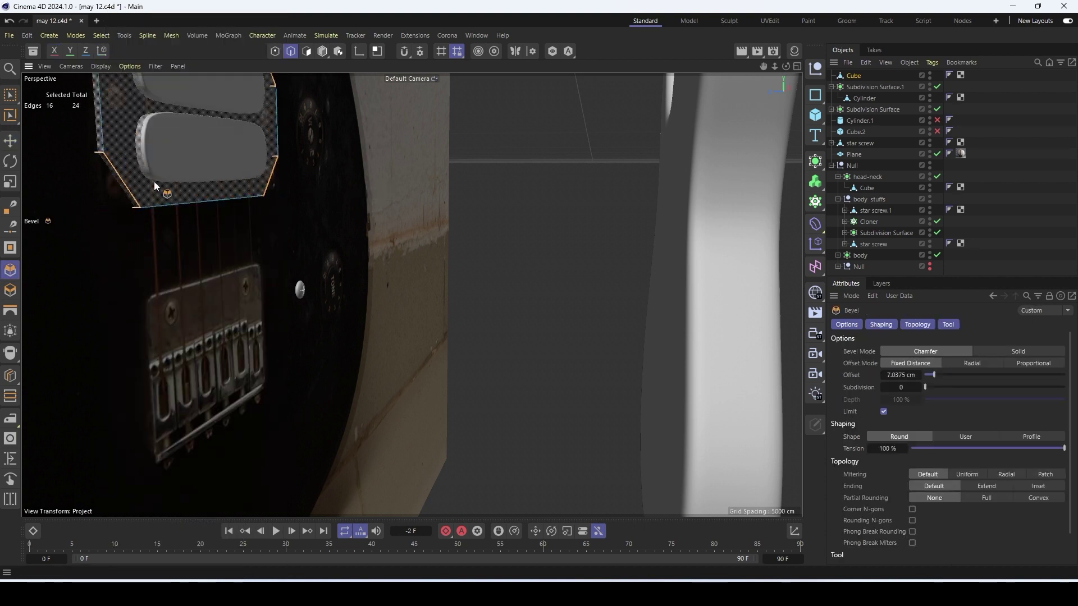
middle_click_drag(154, 180, 246, 263, "alt")
left_click_drag(246, 264, 158, 232, "alt")
scroll(158, 232, "up", 3)
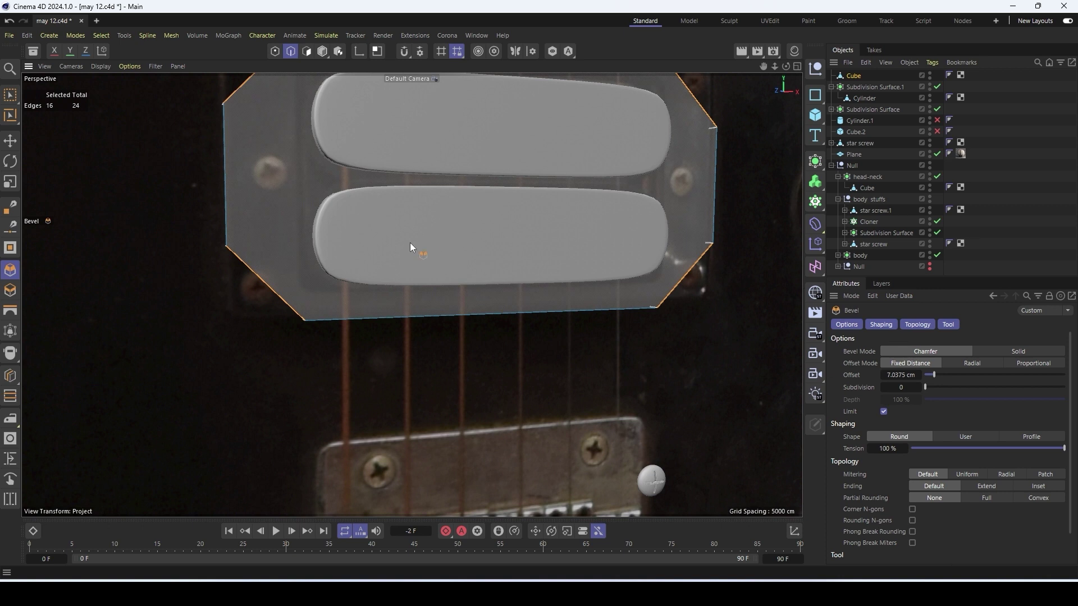
double_click(900, 375)
type("4")
key("Return")
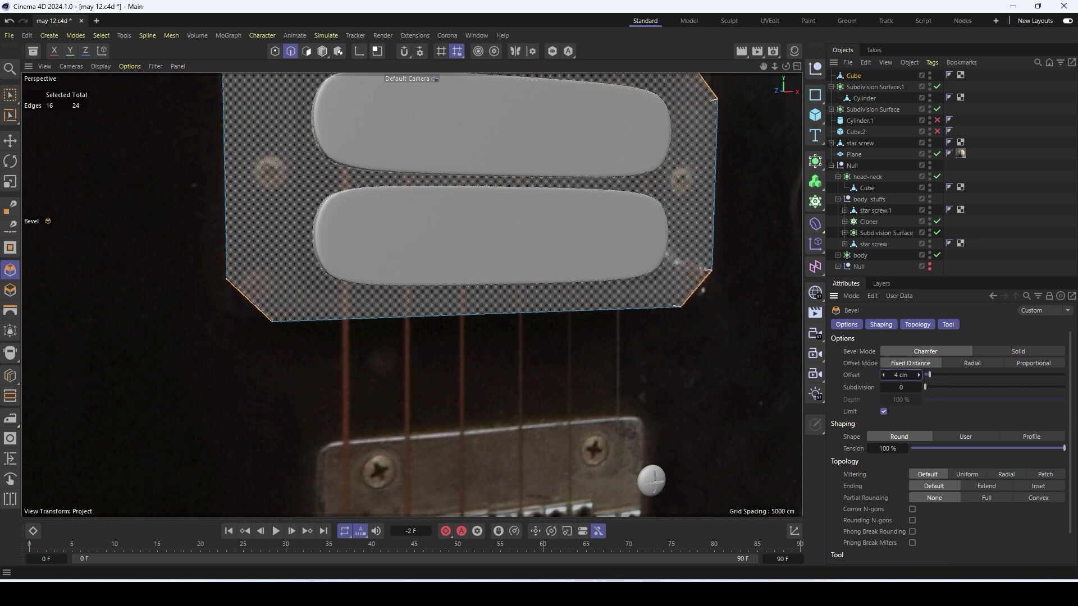
left_click(919, 387)
left_click(919, 386)
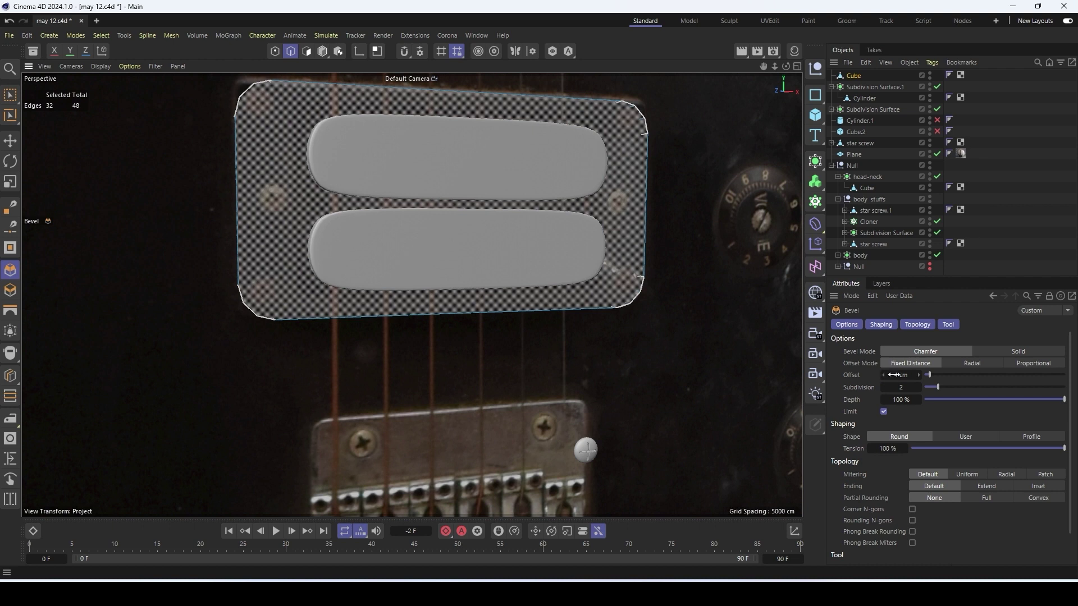
left_click_drag(896, 375, 888, 375)
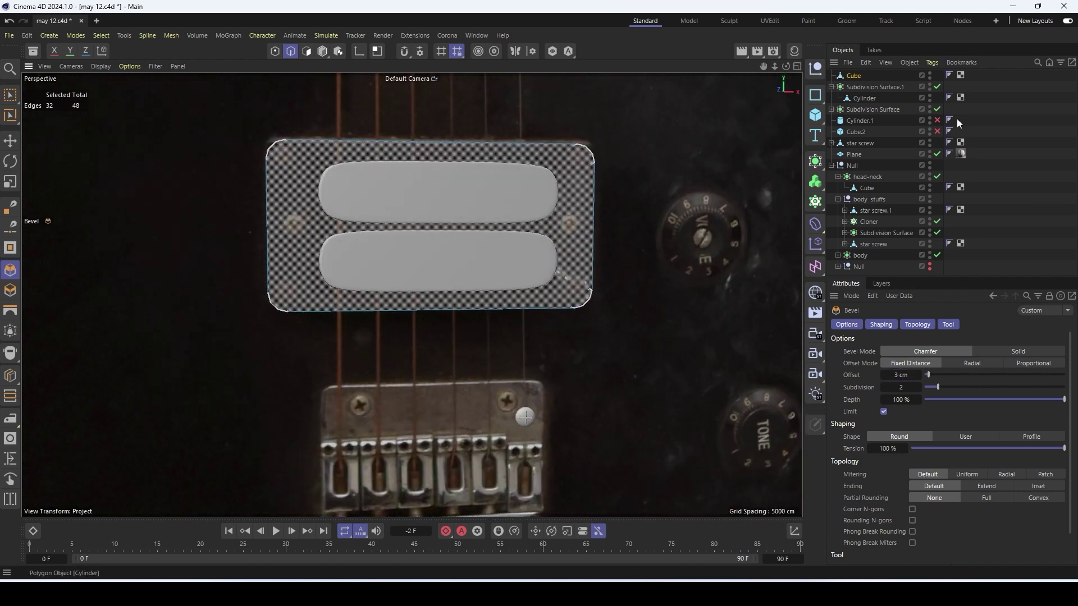
Add a second cube at the plate's centre, take it out of the plate's hierarchy and scale it down
left_click(854, 76)
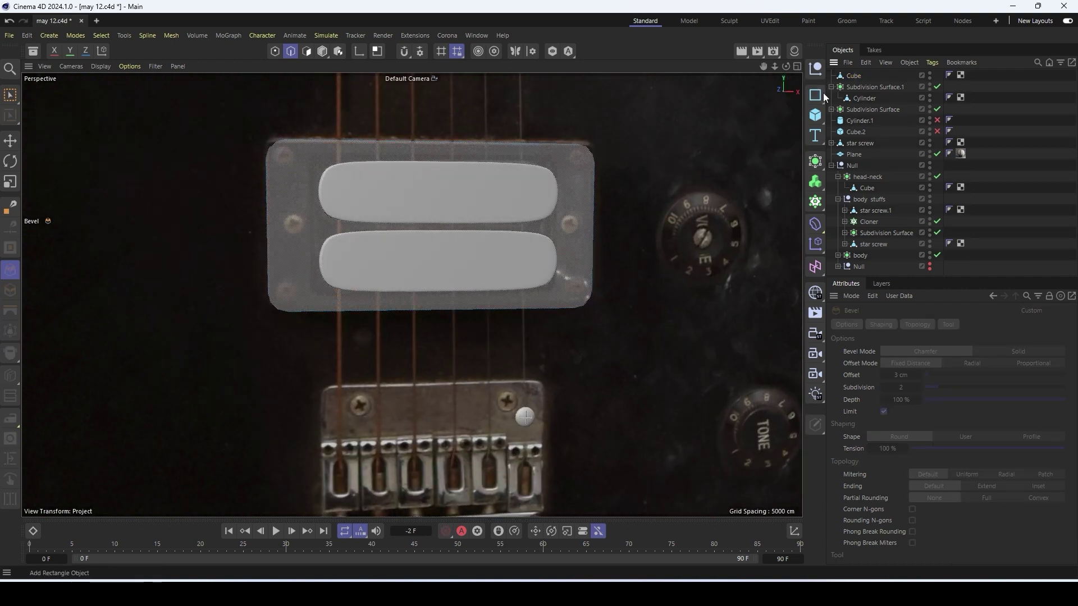
left_click(816, 118, "shift")
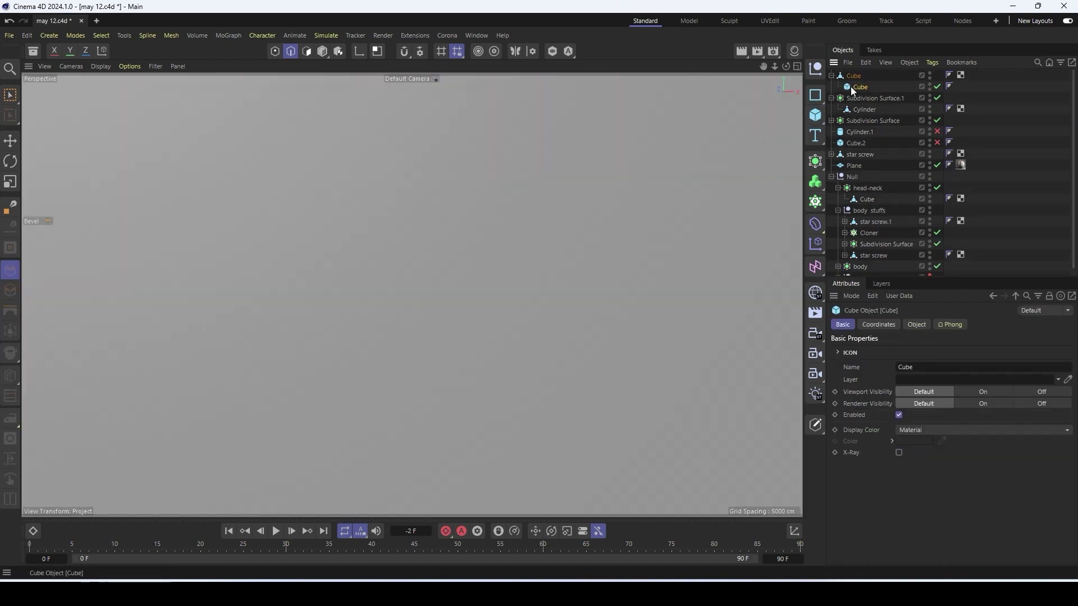
left_click_drag(851, 87, 849, 71)
key("r")
left_click_drag(362, 242, 456, 248)
key("ctrl+z")
key("t")
left_click_drag(443, 248, 448, 212, "alt")
Hide the surround plate in the viewport and stretch the new cube to cover both coils and the surround's inner opening
left_click(930, 85)
left_click(930, 85)
scroll(357, 194, "up", 3)
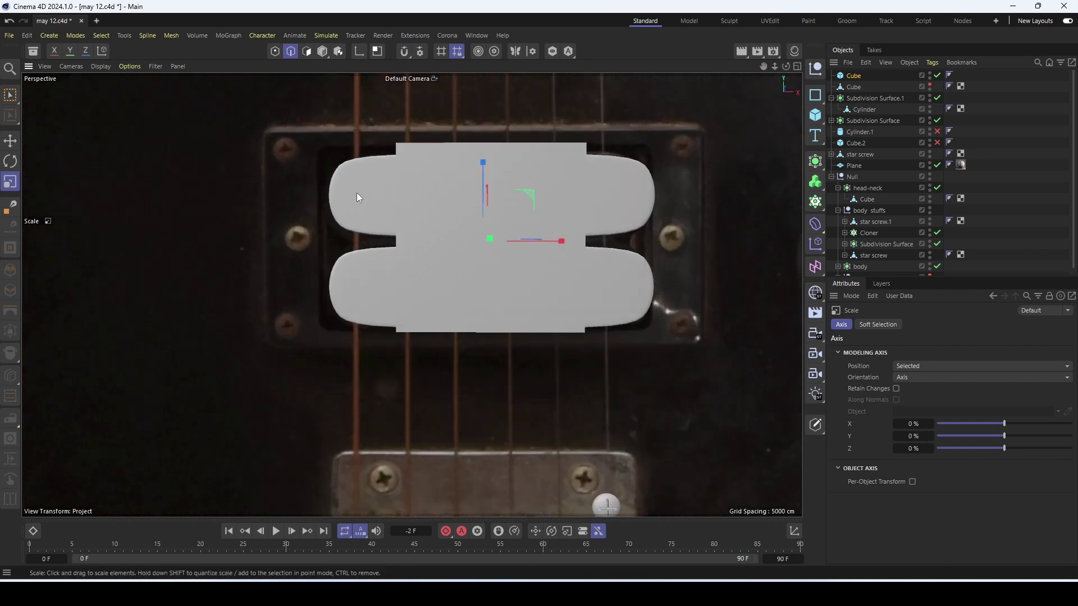
left_click_drag(399, 184, 453, 231, "alt")
key("e")
left_click_drag(432, 123, 429, 113)
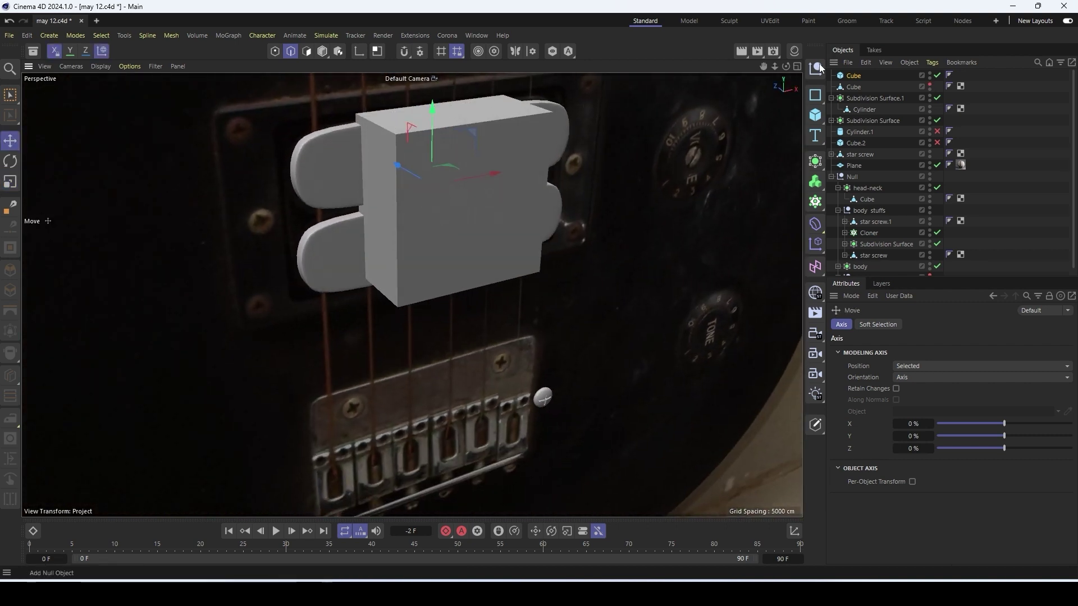
left_click(322, 51)
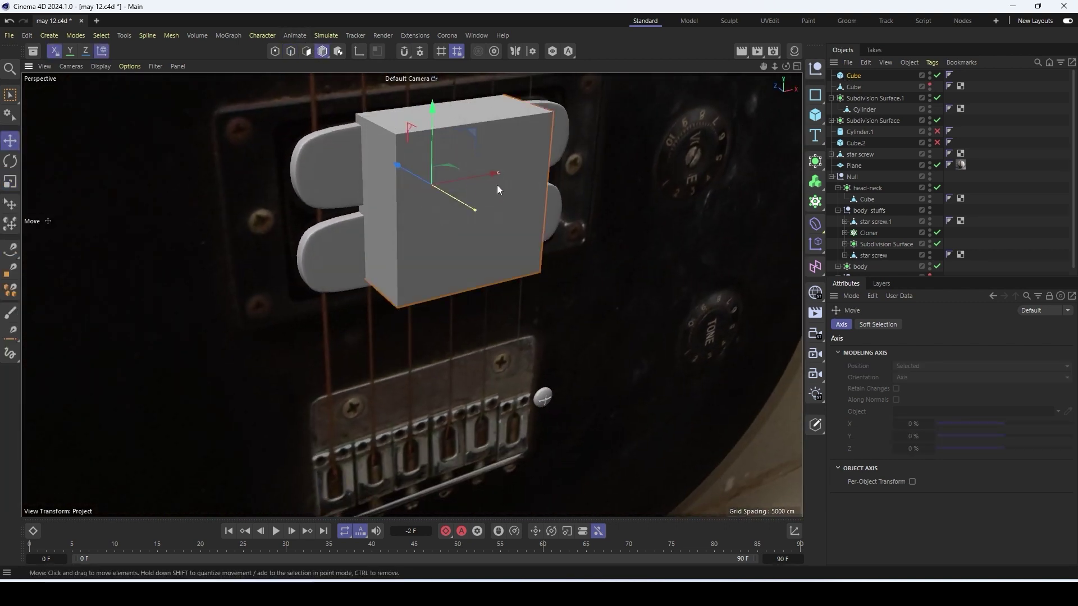
left_click_drag(497, 185, 612, 181)
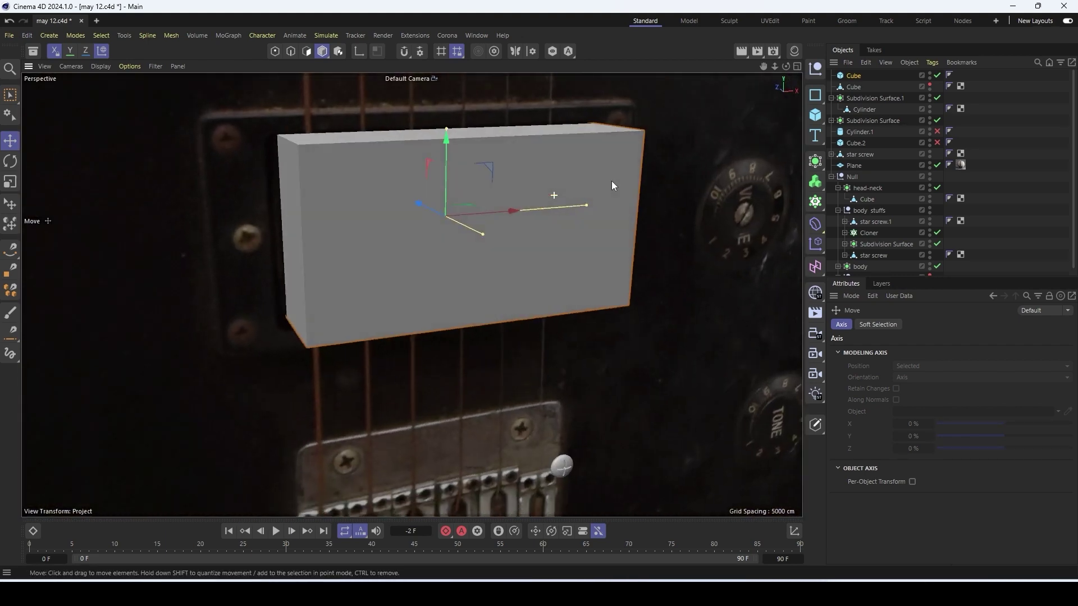
left_click_drag(510, 208, 596, 183, "alt")
Put the plate and the cutter cube inside a Boole, plate first, and unhide the plate to cut its opening
left_click(816, 161)
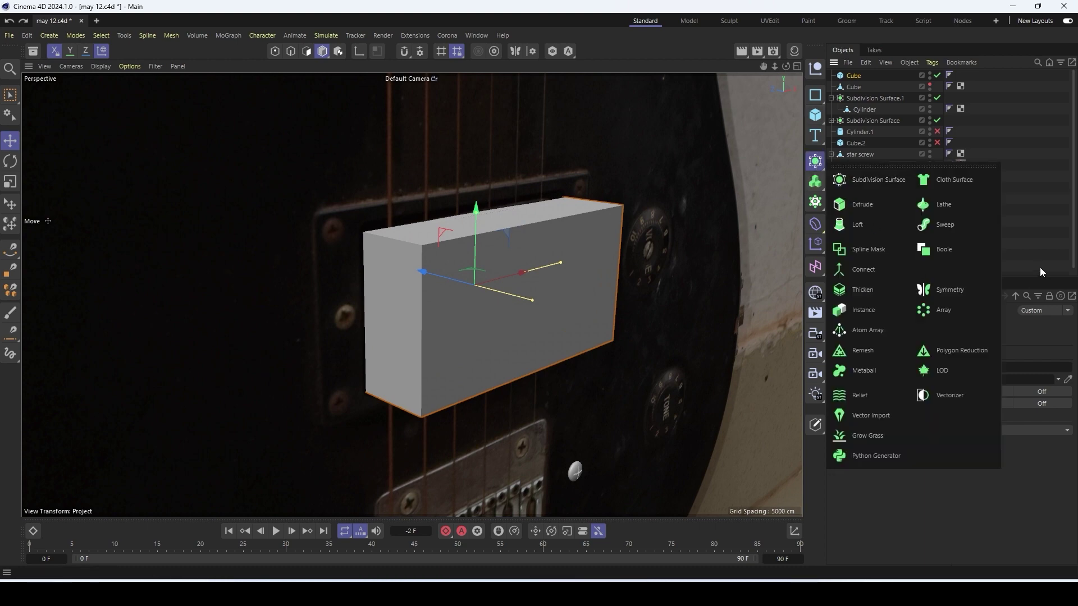
left_click(943, 307)
left_click_drag(852, 78, 858, 81)
left_click_drag(859, 88, 859, 103)
left_click(928, 87)
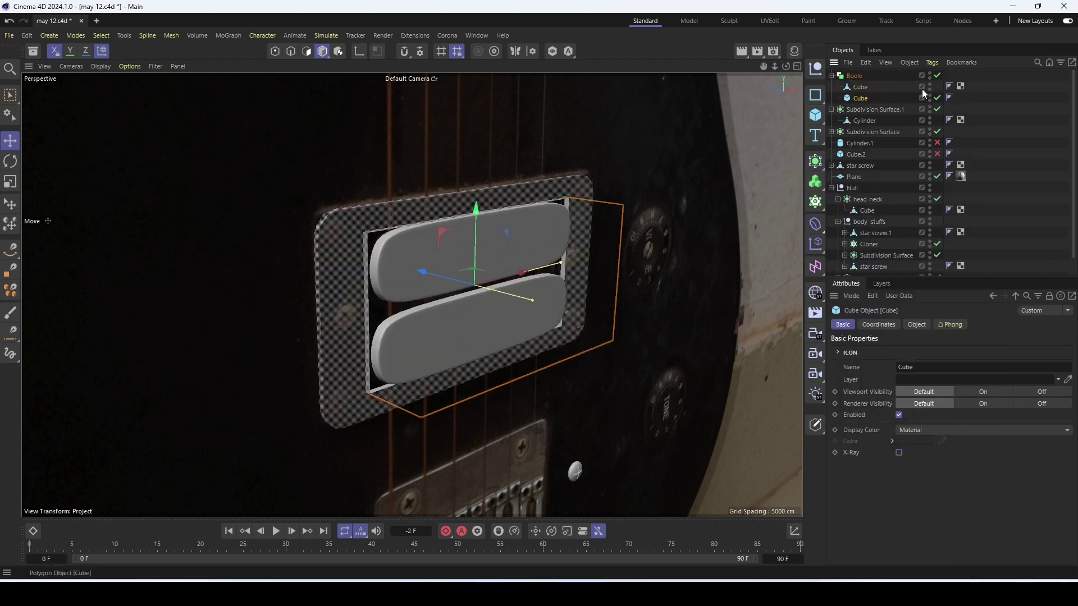
left_click_drag(600, 170, 505, 183, "alt")
Turn off X-Ray for the surround plate inside the Boole
left_click(860, 87)
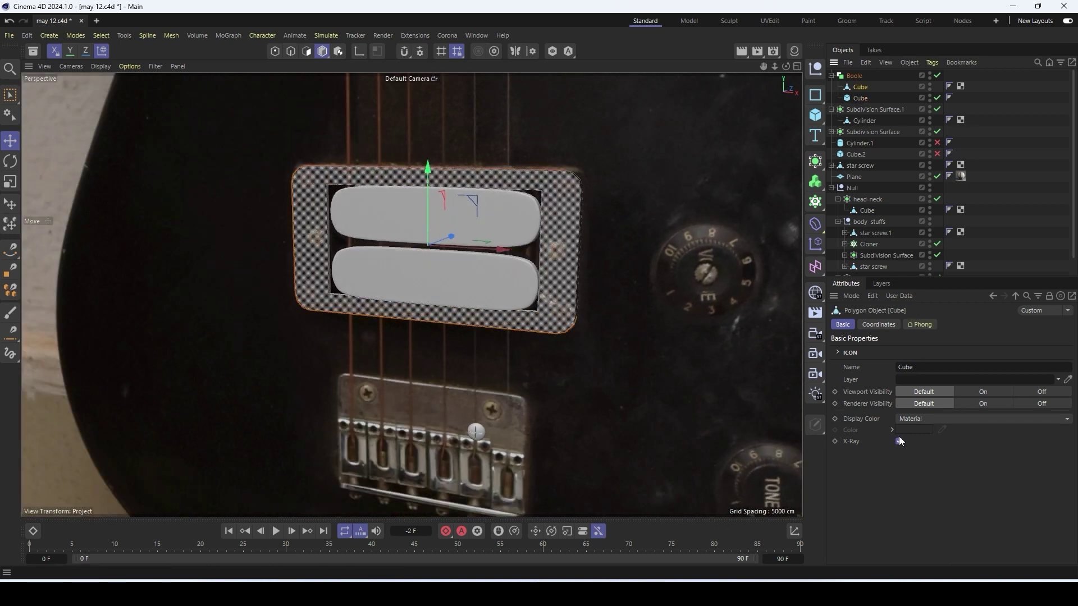
left_click(899, 440)
left_click_drag(488, 251, 461, 236, "alt")
scroll(321, 206, "up", 5)
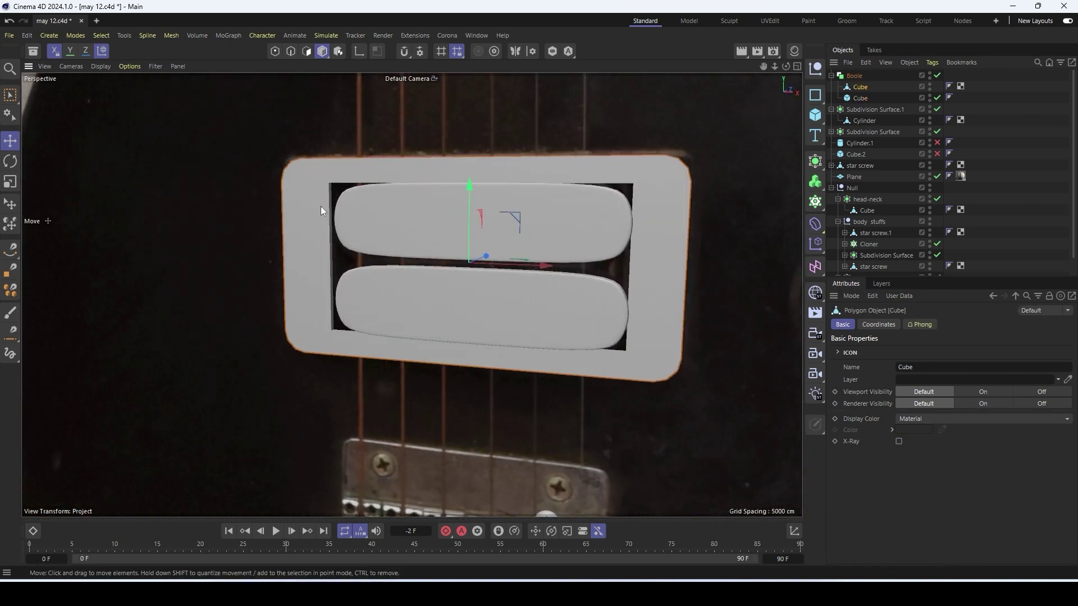
left_click_drag(566, 274, 542, 267)
Make the cutter cube editable and open the Boole's object properties
left_click(859, 97)
scroll(556, 259, "down", 3)
key("c")
left_click(852, 78)
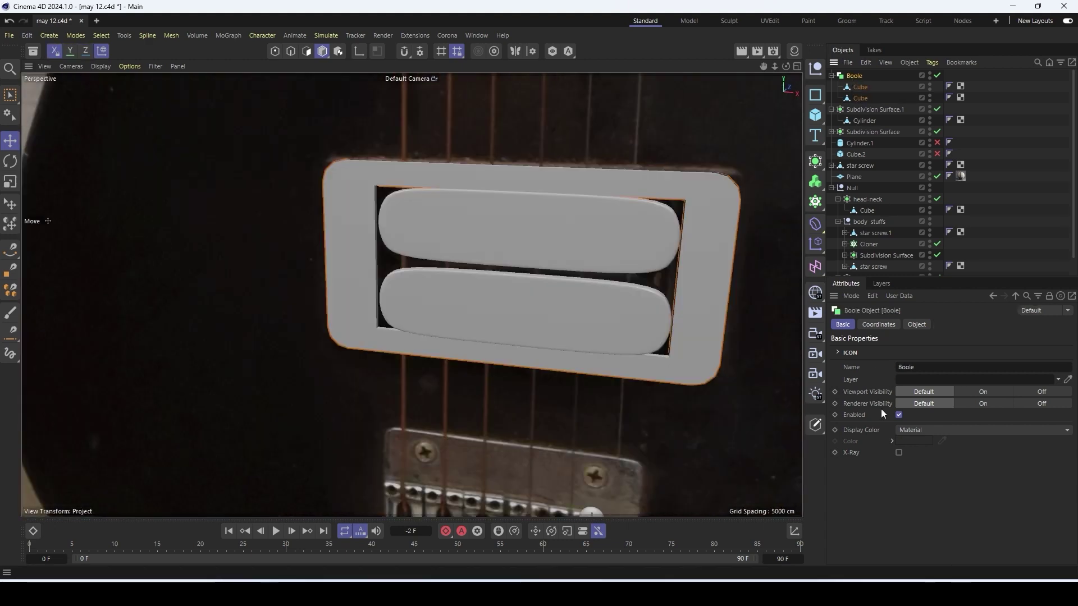
left_click(915, 324)
key("o")
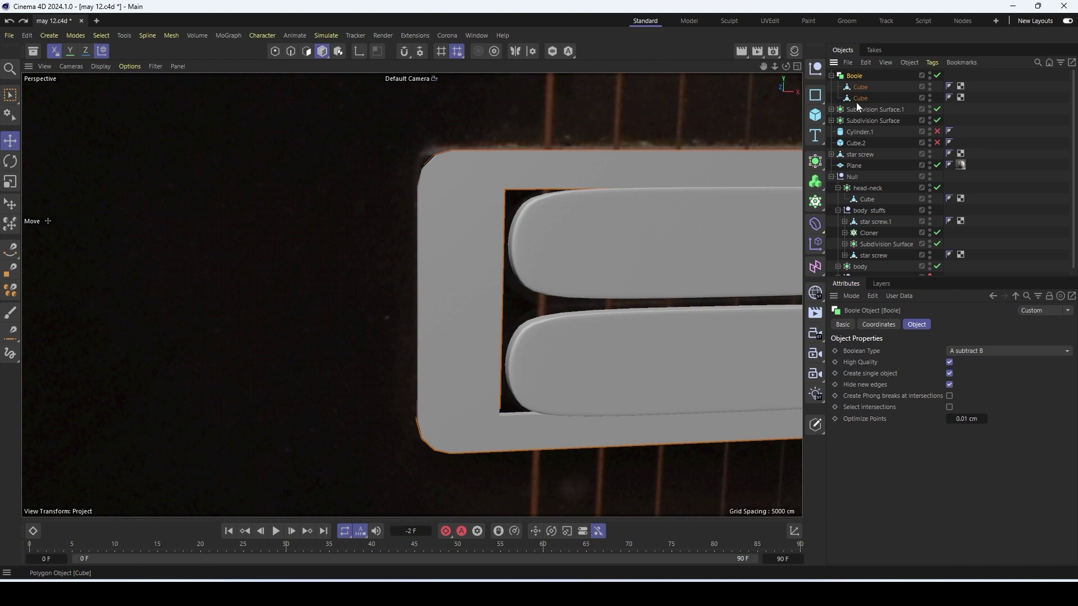
Copy the cutter cube out of the Boole to the top level and hide the copy in the viewport
left_click(857, 101)
scroll(612, 226, "down", 2)
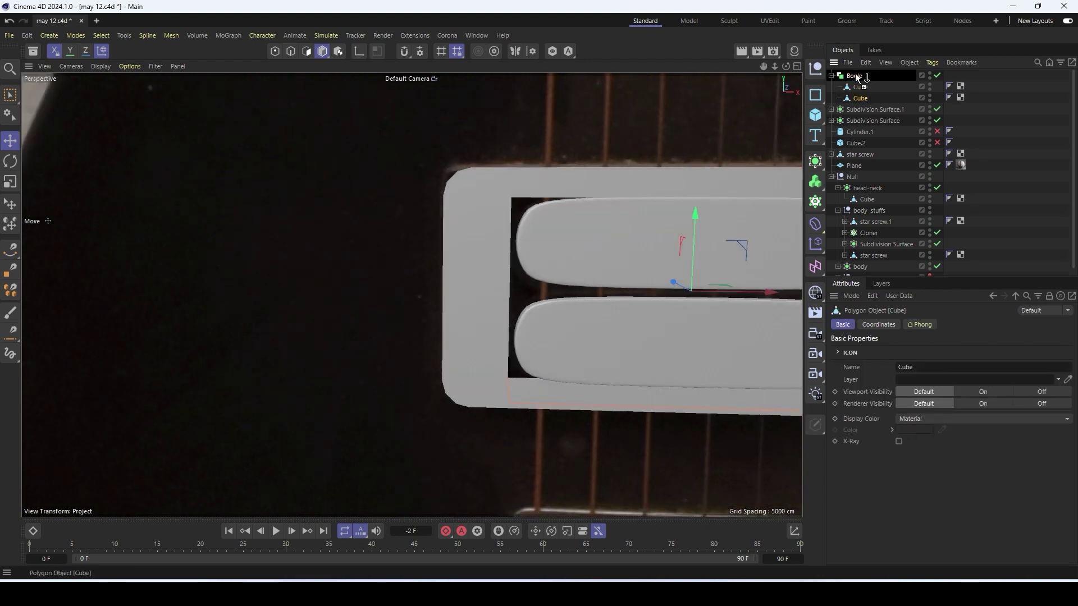
left_click_drag(857, 79, 852, 77, "ctrl")
left_click(929, 73)
left_click(930, 73)
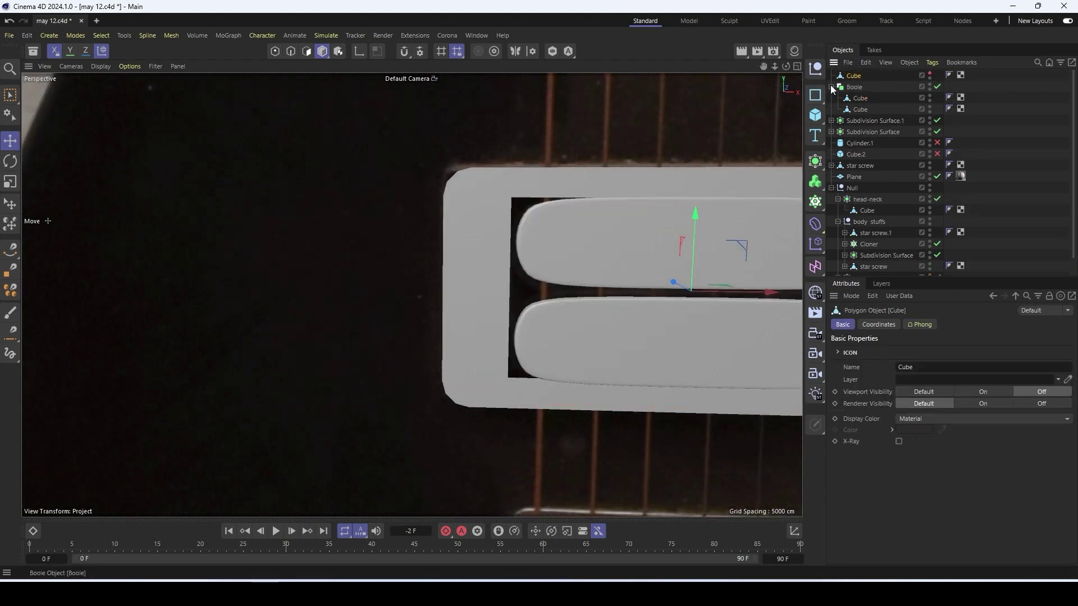
Make the Boole editable to turn the surround frame into real geometry
left_click(831, 87)
left_click(851, 87)
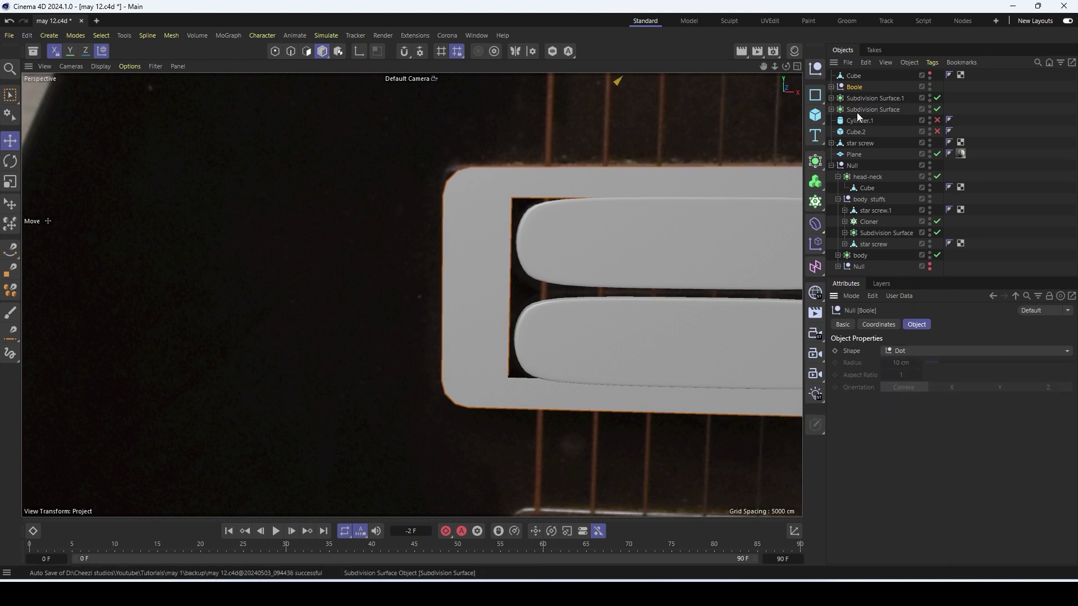
Group the surround frame with both coil Subdivision Surfaces as "pick up" and hide the group
left_click(856, 110, "shift")
key("alt+g")
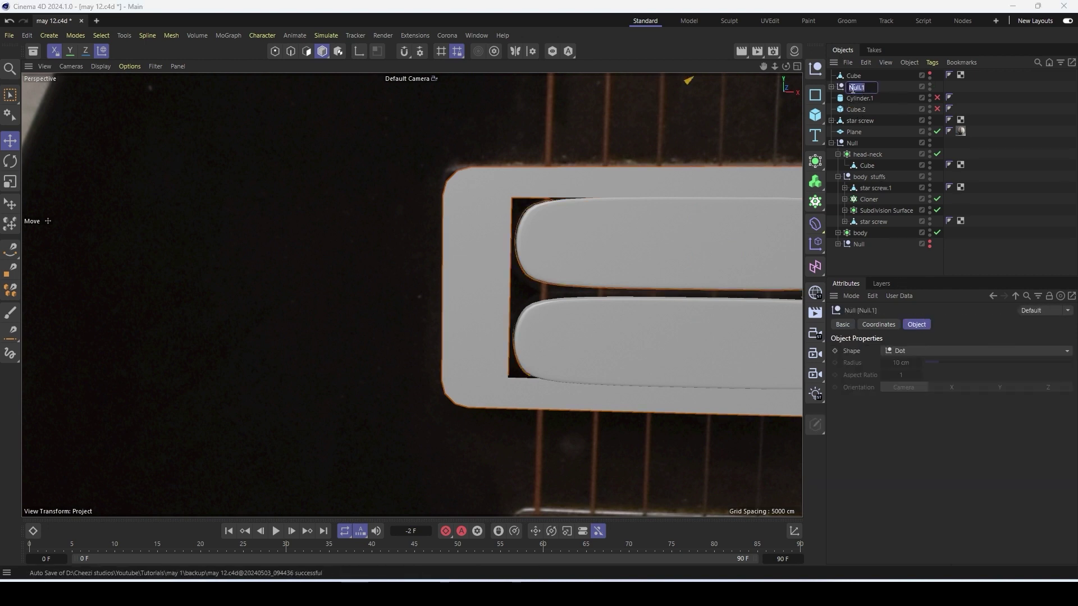
key("Return")
left_click(930, 84)
left_click(929, 85)
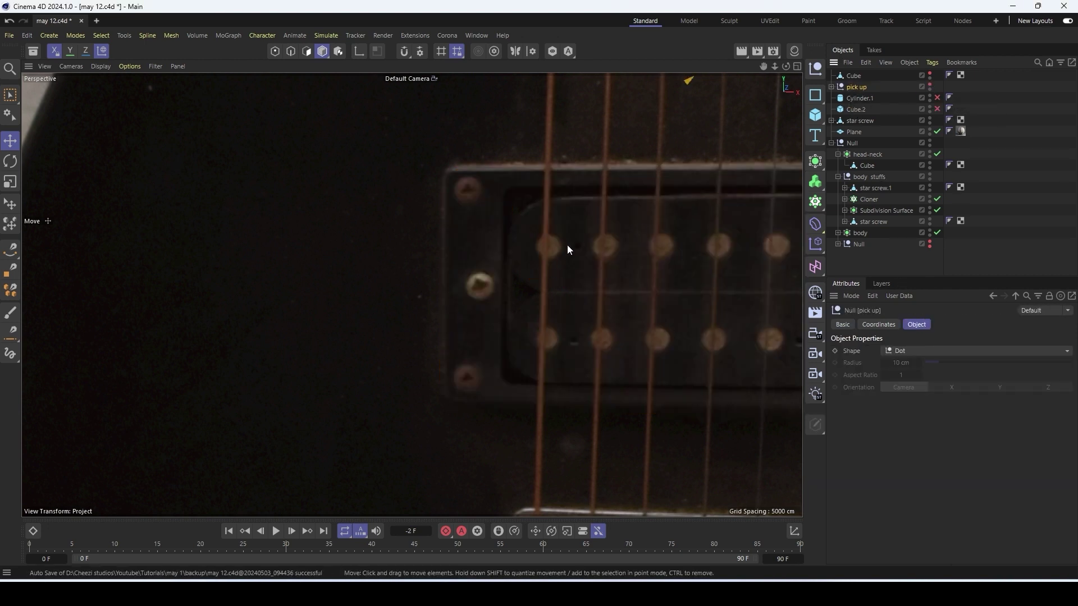
Unhide the "pick up" group, then push the copied cutter cube back into the frame and scale it to fill the opening behind the coils
left_click(929, 84)
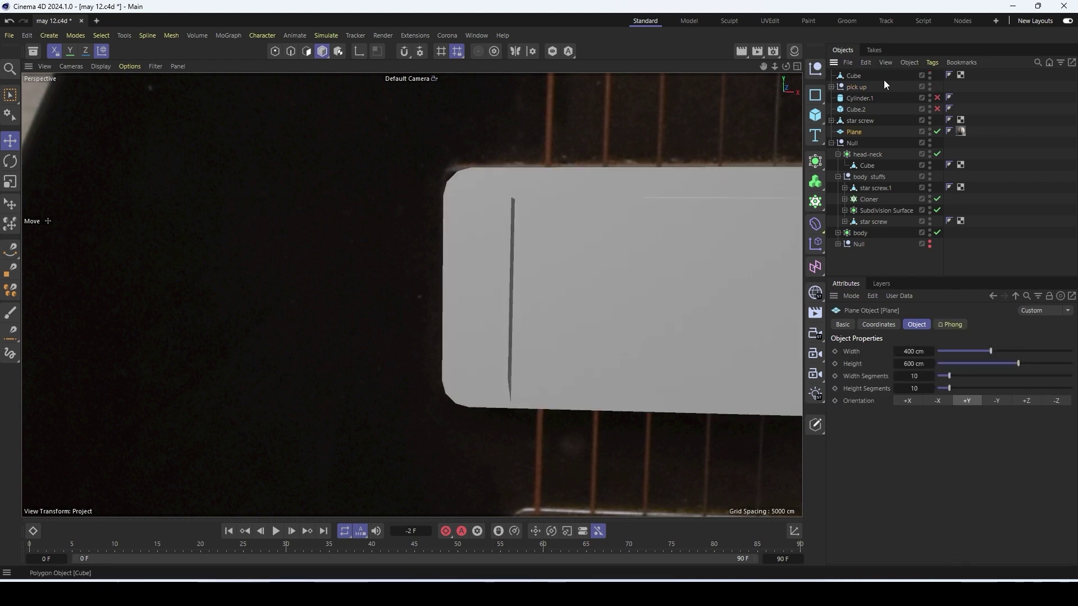
left_click(855, 75)
left_click_drag(455, 376, 566, 223, "alt")
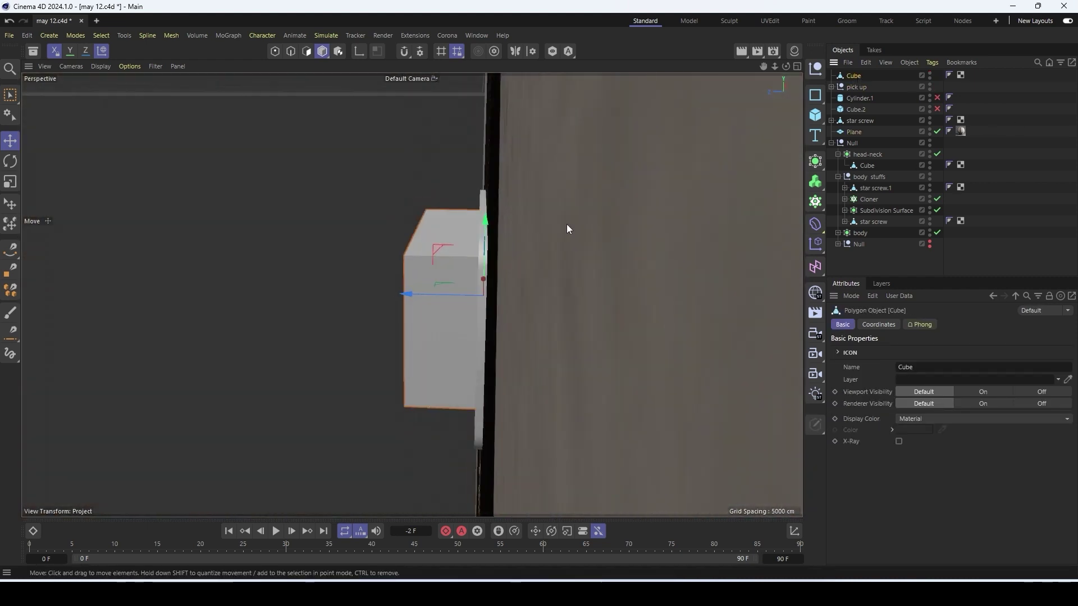
left_click(878, 324)
key("e")
left_click_drag(373, 318, 652, 353, "alt")
key("t")
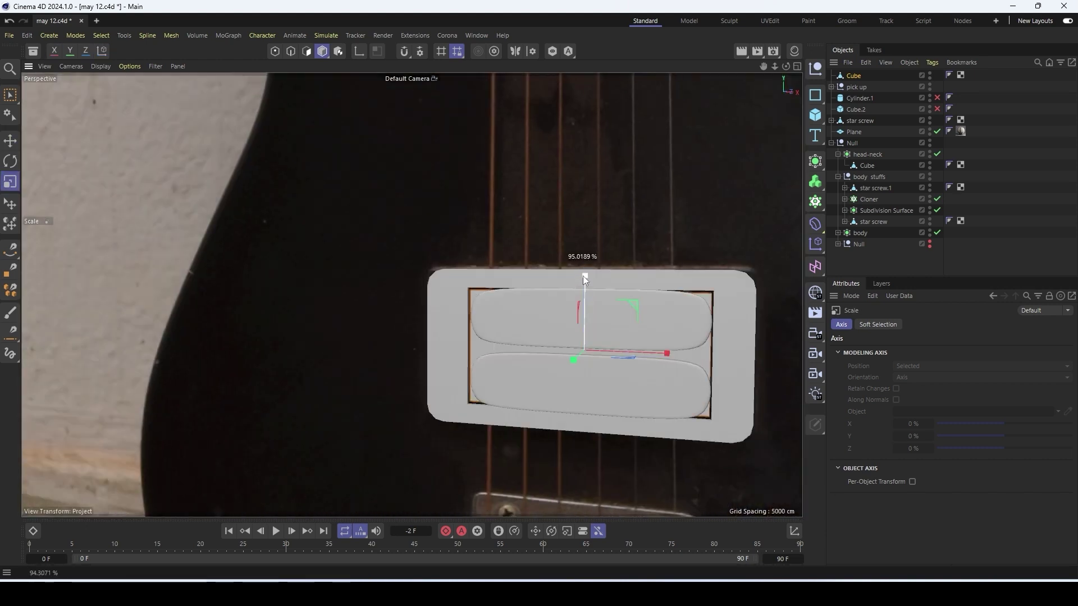
scroll(582, 275, "up", 4)
scroll(331, 385, "down", 5)
key("e")
left_click_drag(331, 385, 443, 316, "alt")
scroll(443, 317, "down", 8)
left_click(929, 85)
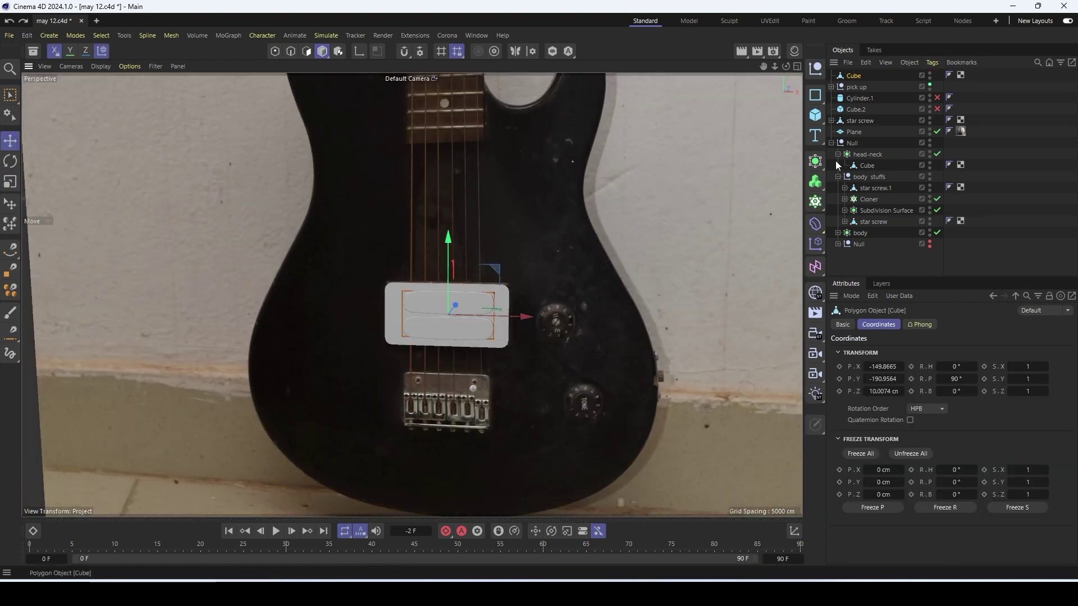
Copy star screw.1 from the body stuffs group under the copied cube and reset its position to 0 cm and rotation to 0°
left_click(867, 188)
left_click_drag(868, 189, 854, 77)
scroll(406, 389, "down", 2)
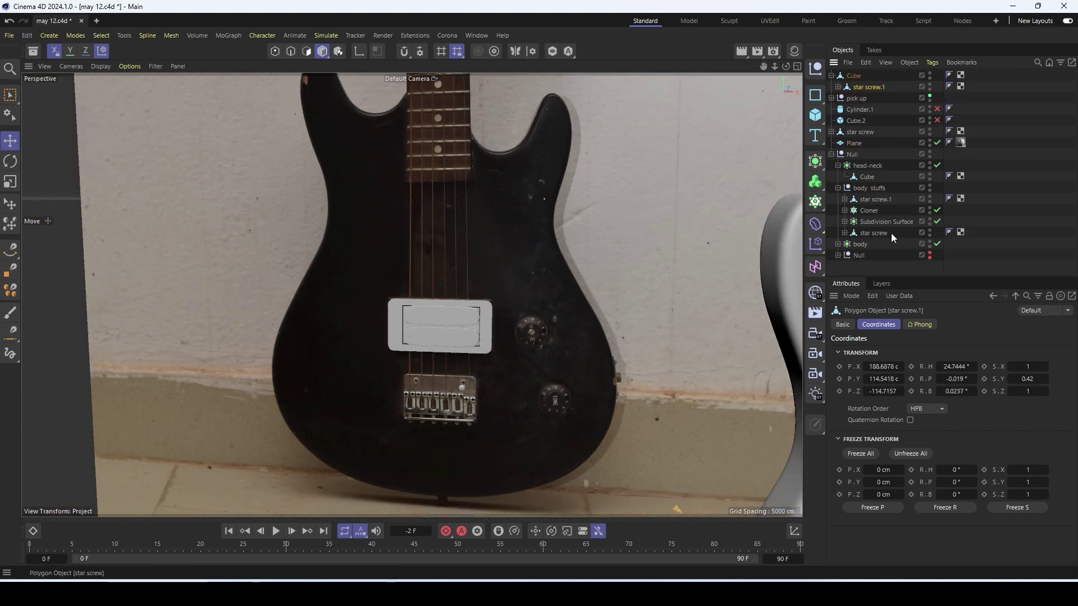
right_click(904, 368)
left_click(903, 383)
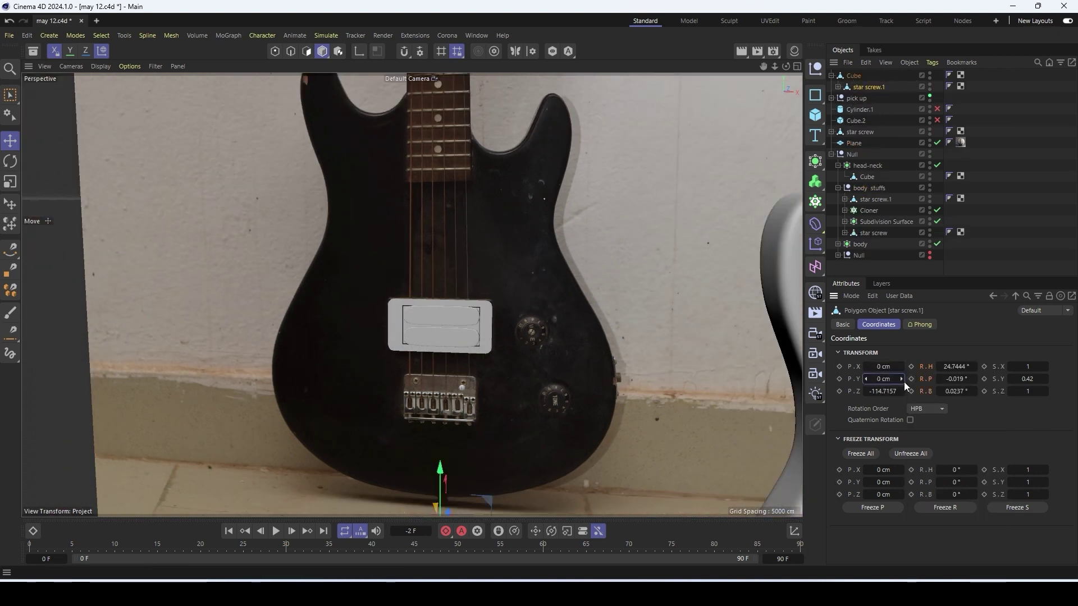
right_click(975, 378)
right_click(976, 388)
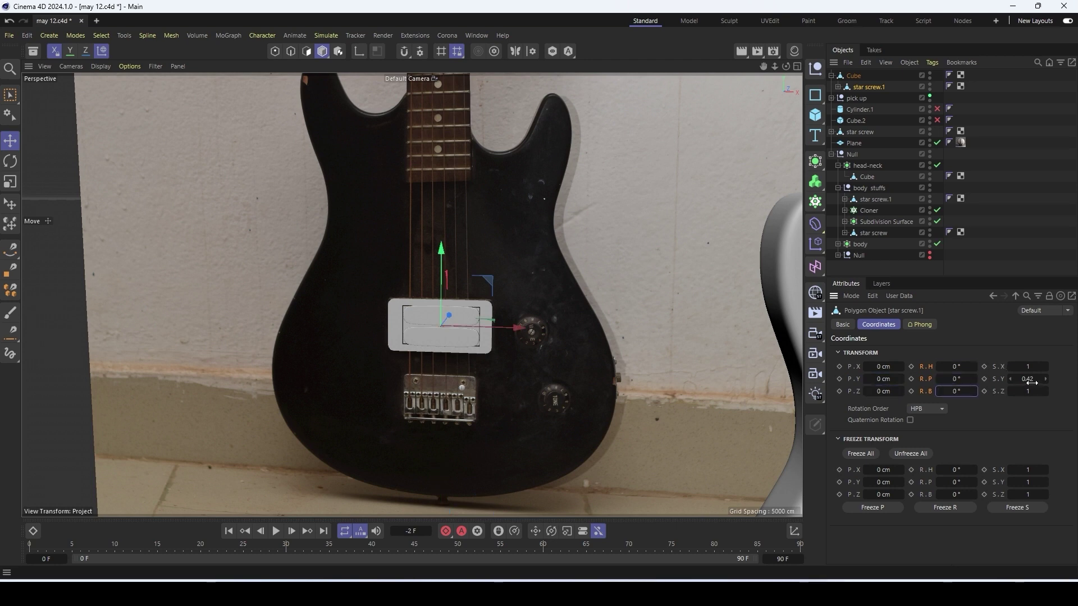
Move the screw copy forward and up to the upper edge of the pickup's opening
scroll(422, 318, "up", 5)
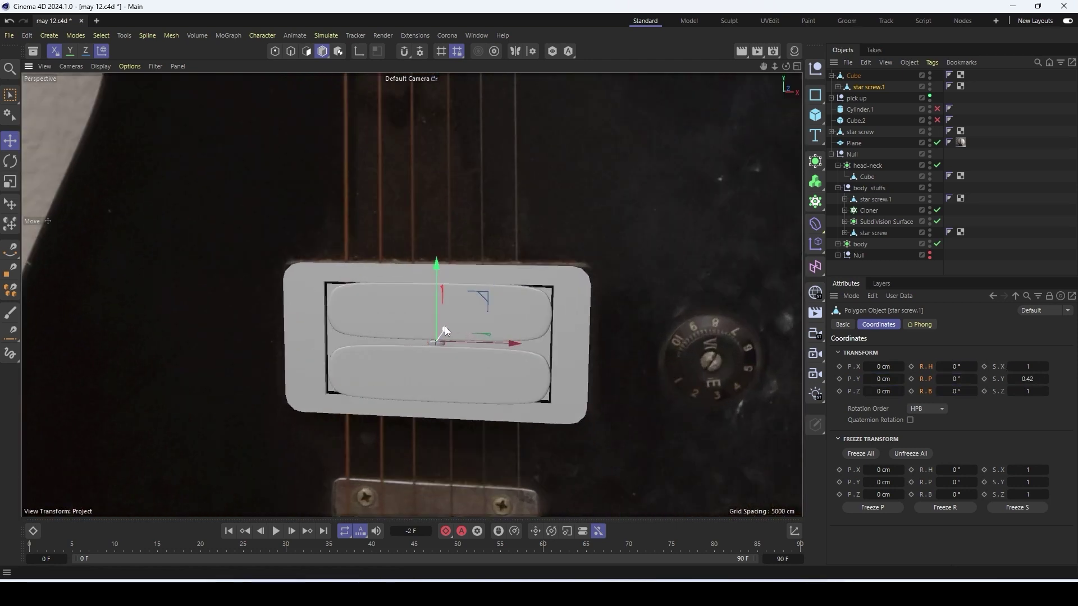
left_click_drag(445, 326, 429, 268)
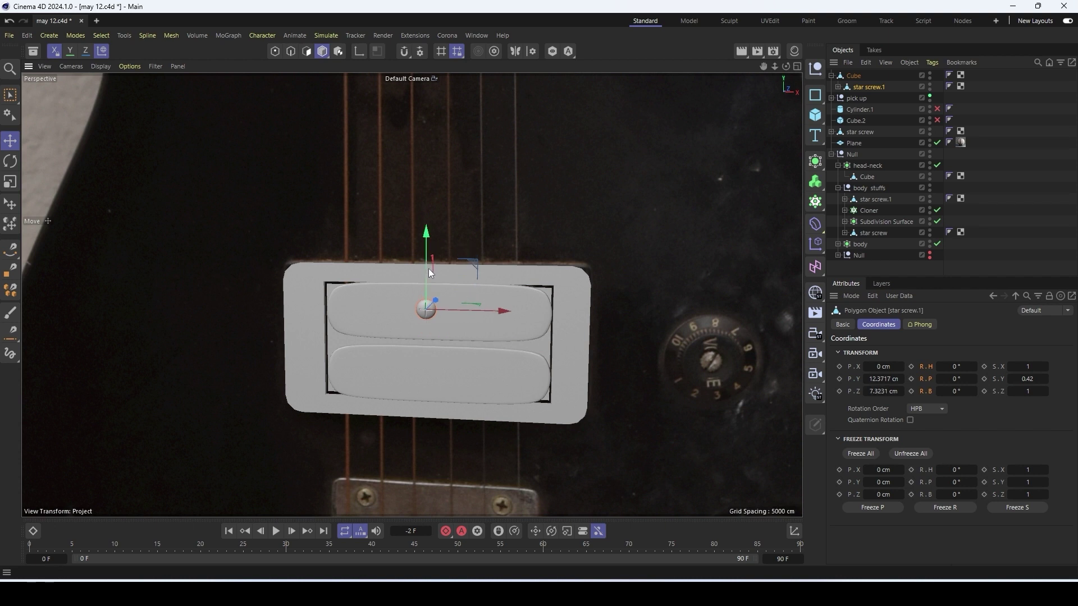
left_click(429, 271)
Take the frame mesh Cube-Cube out of the Boole null, delete the null, and enable X-Ray on the frame
left_click(857, 111)
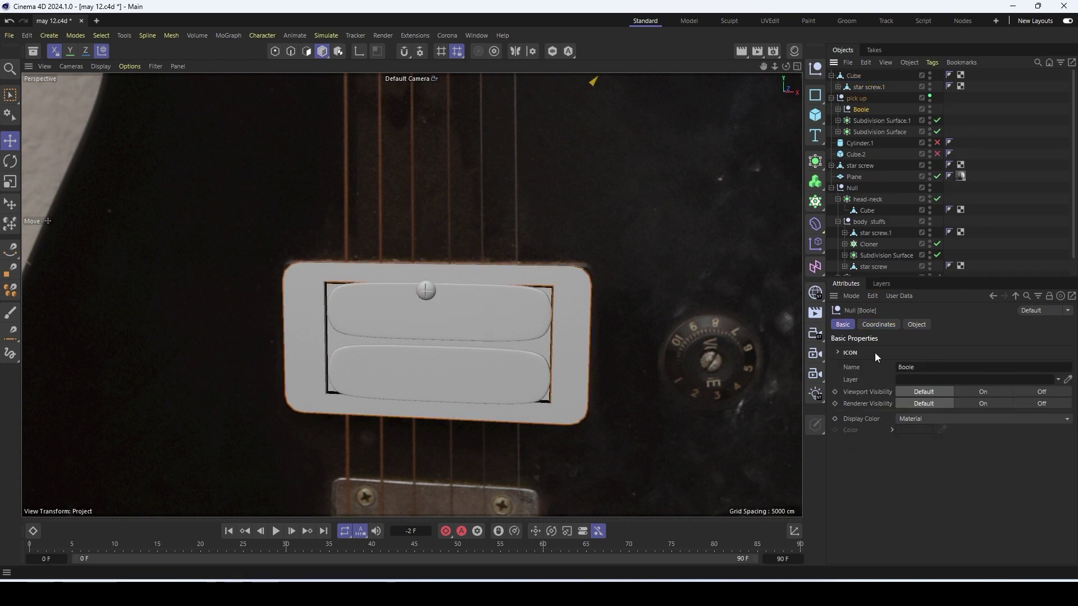
left_click(836, 104)
left_click(837, 108)
left_click_drag(855, 119, 856, 104)
left_click(855, 122)
key("Delete")
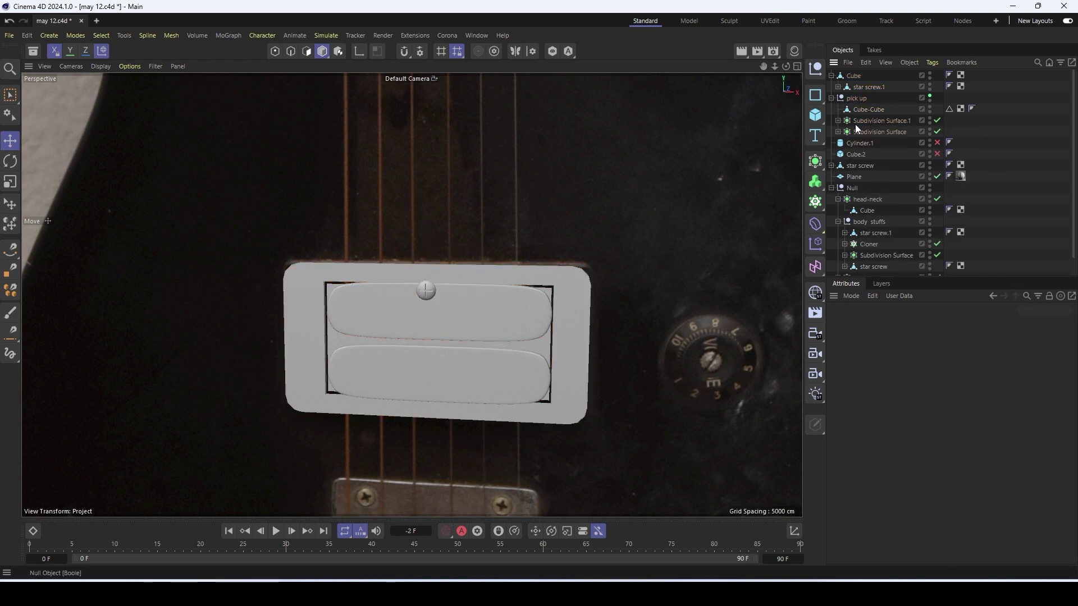
left_click(853, 75)
key("o")
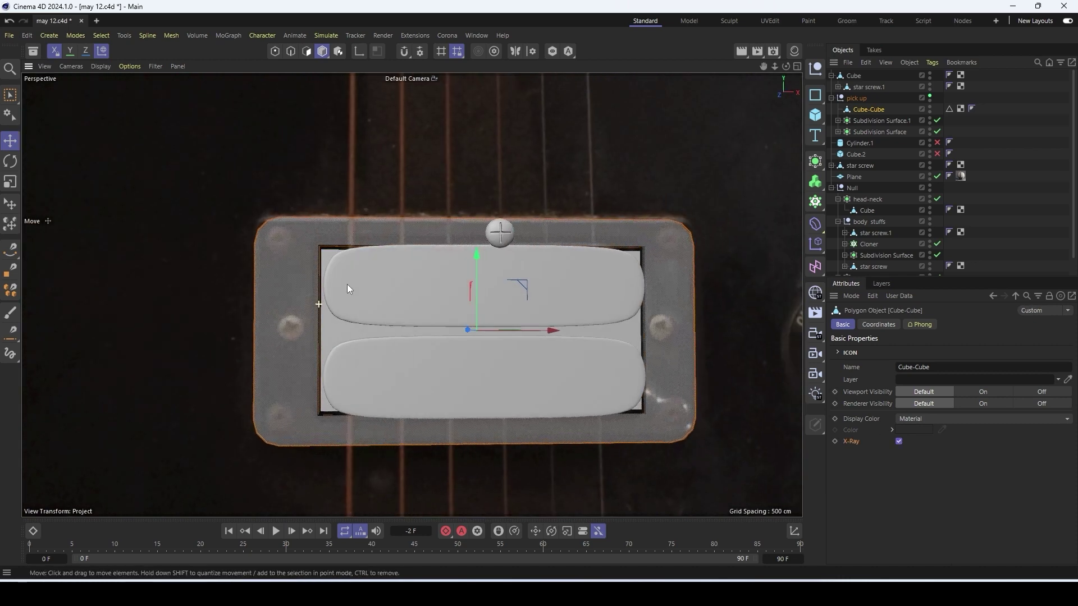
Unparent the screw from the cube and place both the cube and the screw in the "pick up" group
left_click(850, 87)
left_click_drag(849, 87, 847, 71)
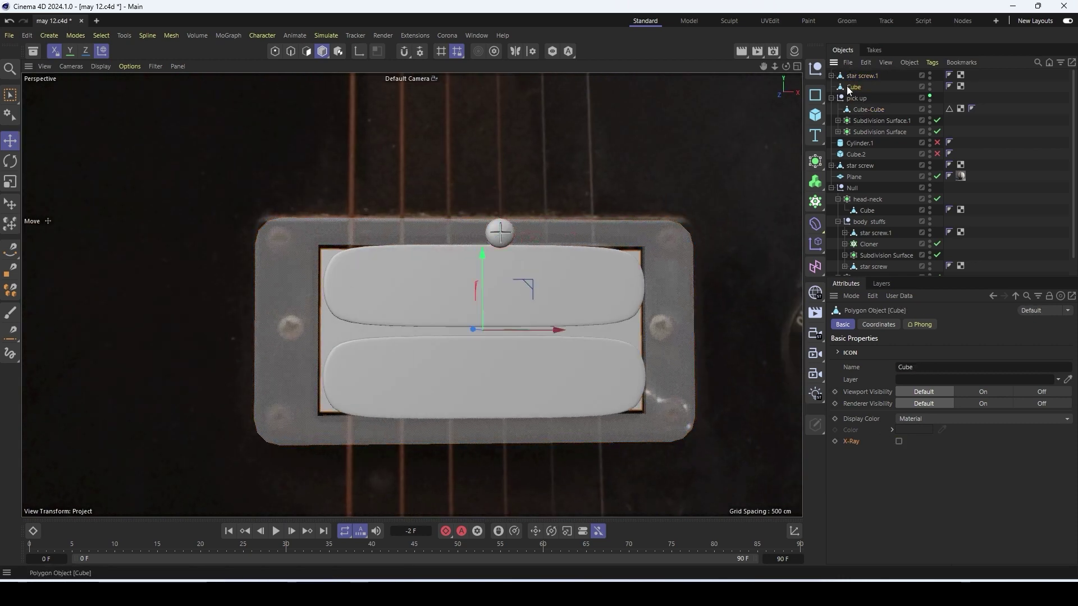
left_click_drag(575, 234, 438, 234)
left_click_drag(848, 87, 855, 98)
left_click_drag(854, 76, 854, 87)
Move the screw onto the frame's upper-left screw position and seat it on the frame's surface
left_click_drag(438, 233, 379, 233)
left_click_drag(317, 289, 372, 308, "alt")
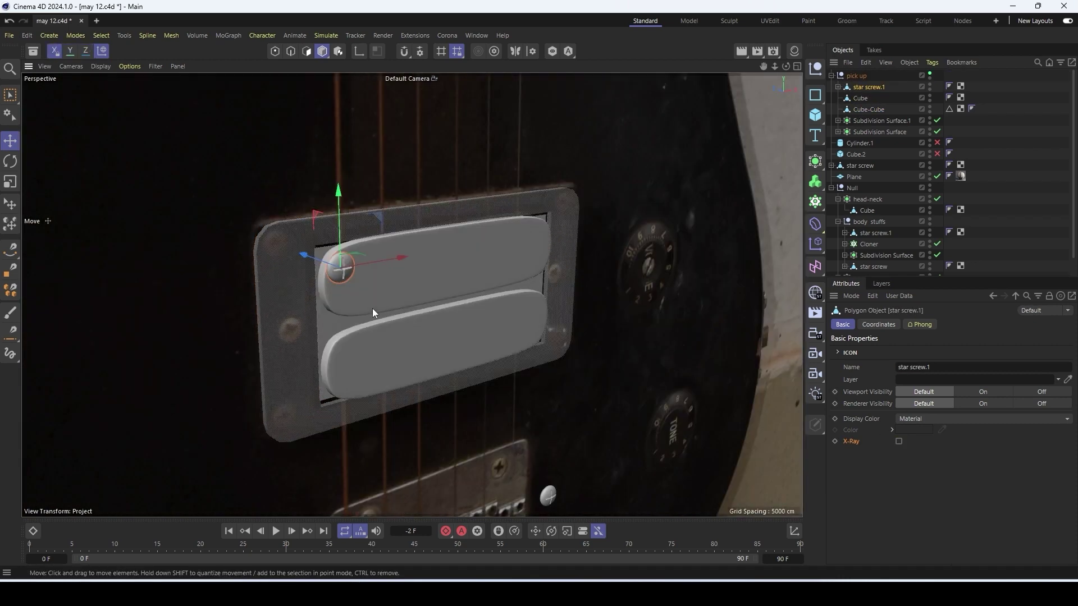
left_click_drag(305, 260, 248, 241)
Duplicate the screw down the frame's left side to match the photo, rotating the copies to vary their slots
left_click_drag(283, 208, 249, 336, "ctrl")
key("r")
key("e")
left_click_drag(314, 314, 292, 360, "alt")
Duplicate the screw across to the frame's right side and up to its middle and upper positions, varying the slot rotation
left_click_drag(351, 403, 628, 387, "ctrl")
scroll(645, 405, "up", 5)
left_click_drag(550, 324, 549, 186, "ctrl")
left_click_drag(617, 260, 612, 260)
scroll(545, 261, "down", 4)
left_click_drag(545, 225, 557, 133, "ctrl")
key("r")
key("e")
scroll(502, 206, "down", 4)
left_click_drag(449, 321, 386, 428, "alt")
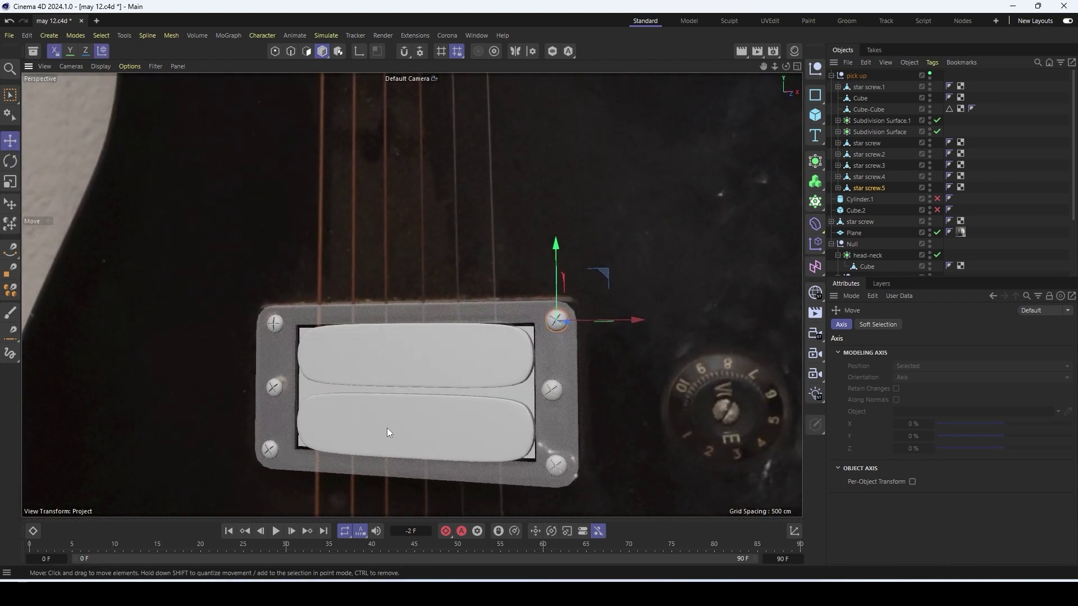
Wrap the surround frame mesh in a Remesh generator
left_click(539, 362)
scroll(557, 310, "up", 10)
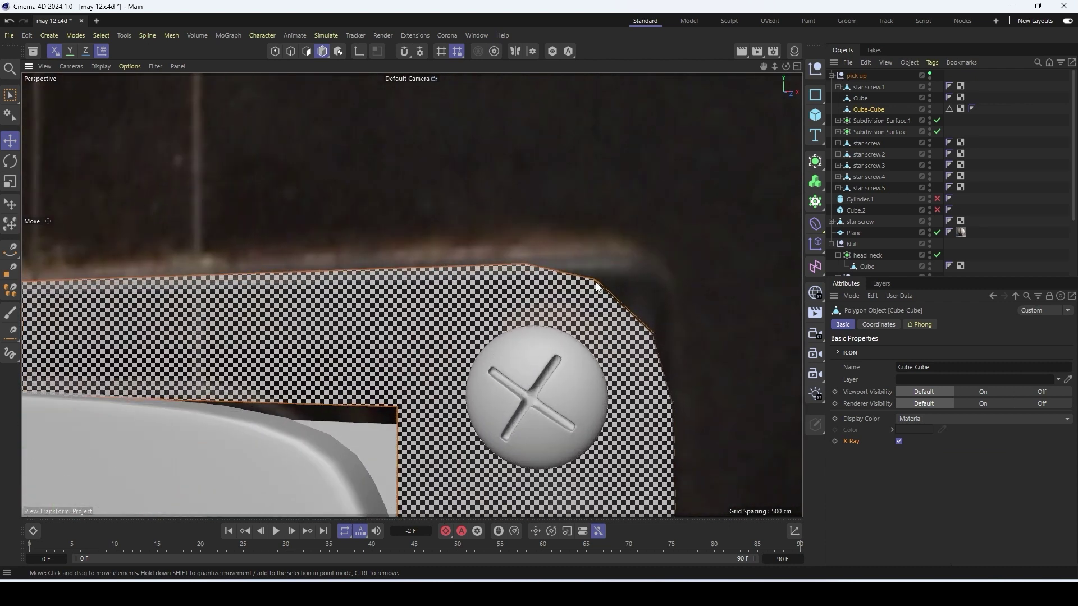
scroll(596, 287, "down", 10)
key("k")
key("l")
left_click(321, 53)
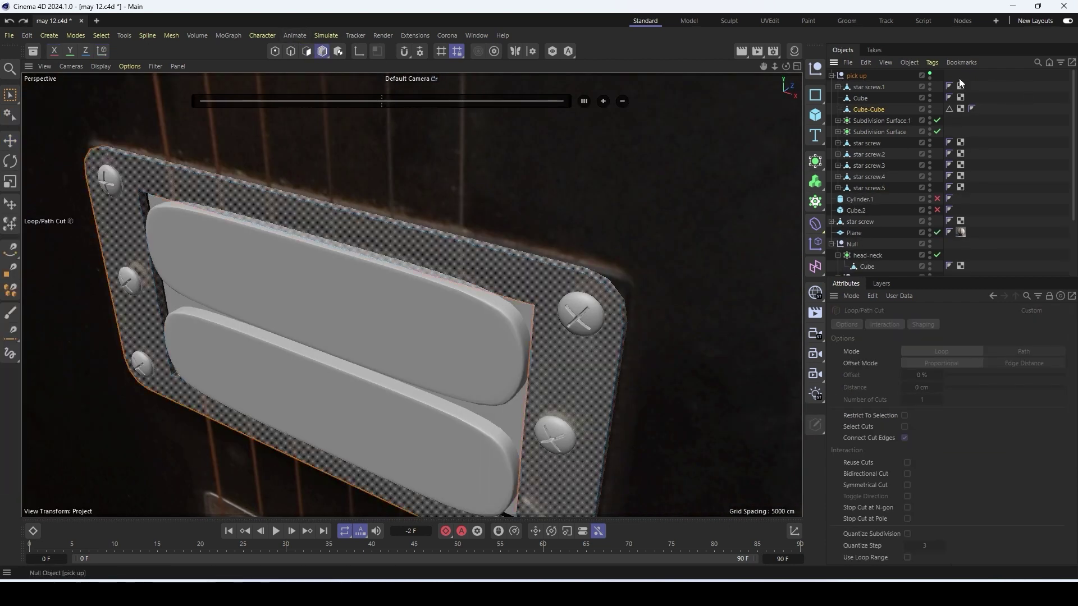
left_click(822, 160)
left_click(870, 355, "alt")
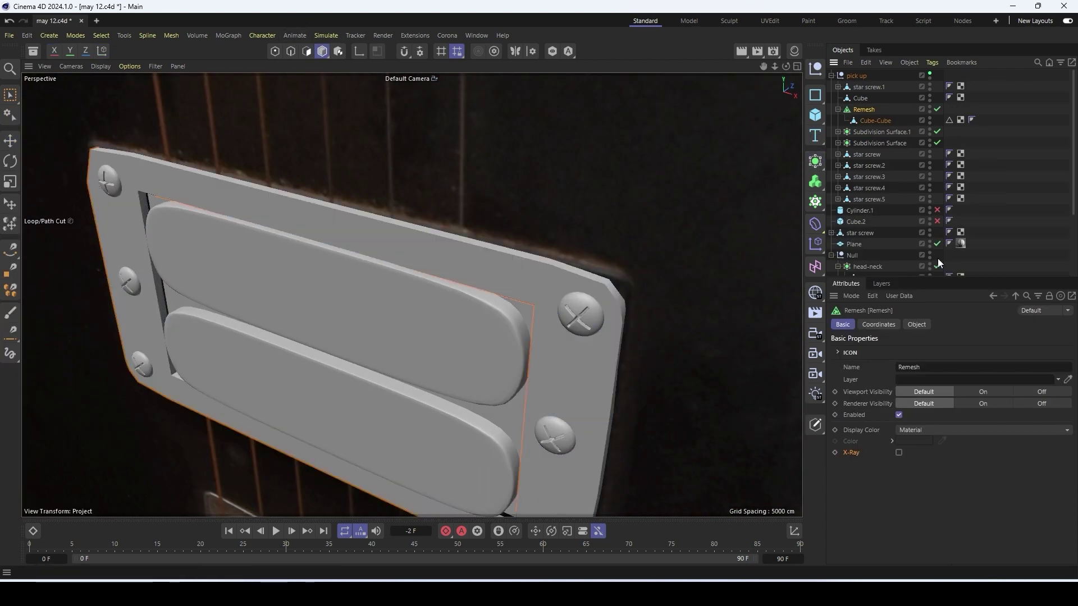
Set the Remesh to a Polygon Count target of 200 with Detect Hard Edges set to Shading
left_click(879, 325)
left_click(916, 324)
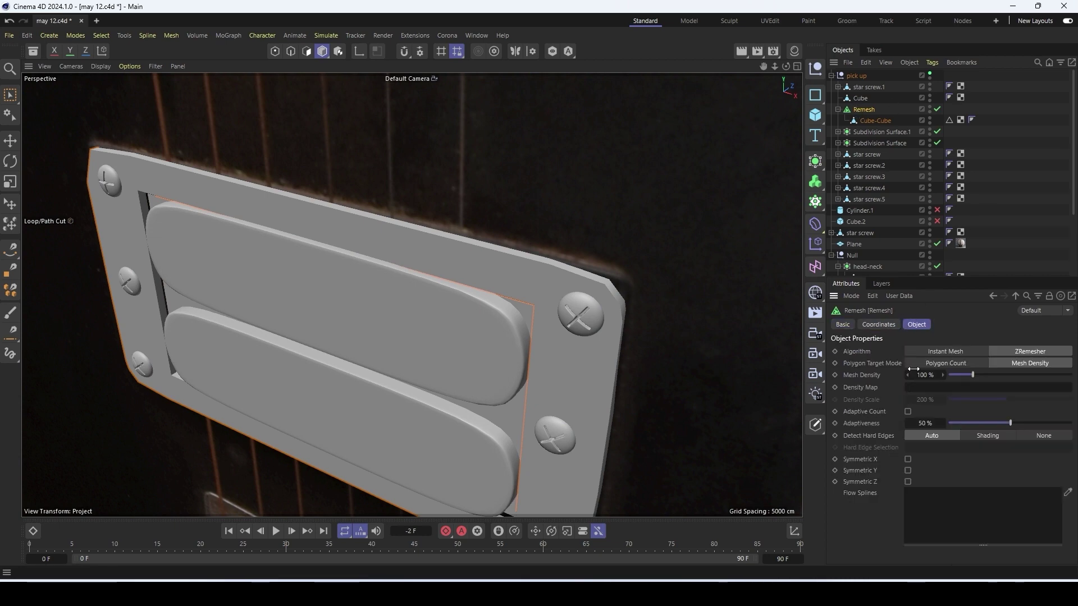
left_click_drag(359, 368, 416, 331, "alt")
left_click(958, 364)
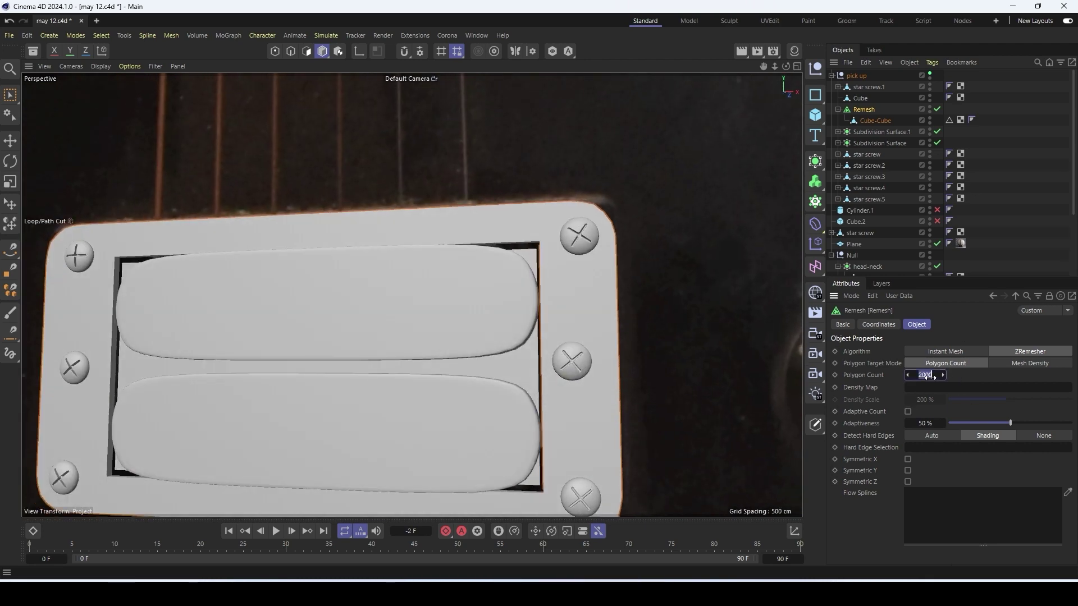
left_click(930, 376)
type("200")
key("Return")
left_click_drag(529, 396, 626, 388, "alt")
Place the Remesh under a Subdivision Surface and make the Remesh editable to get the frame's Cube-Cube_remesh polygons
left_click(816, 163, "alt")
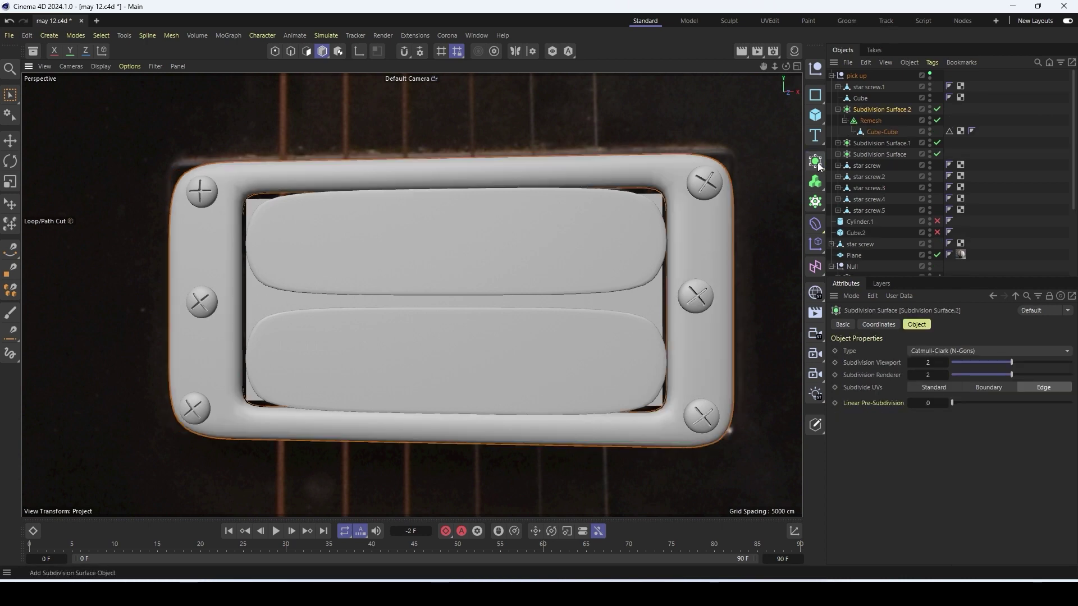
left_click_drag(729, 160, 702, 174, "alt")
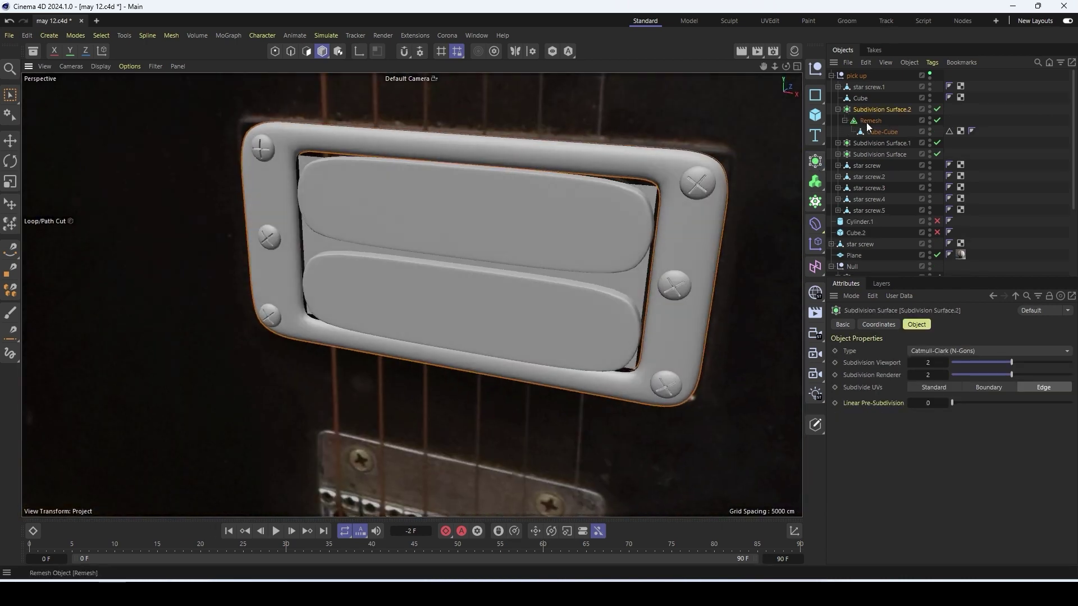
left_click(867, 123)
key("c")
left_click(846, 122)
left_click(891, 132)
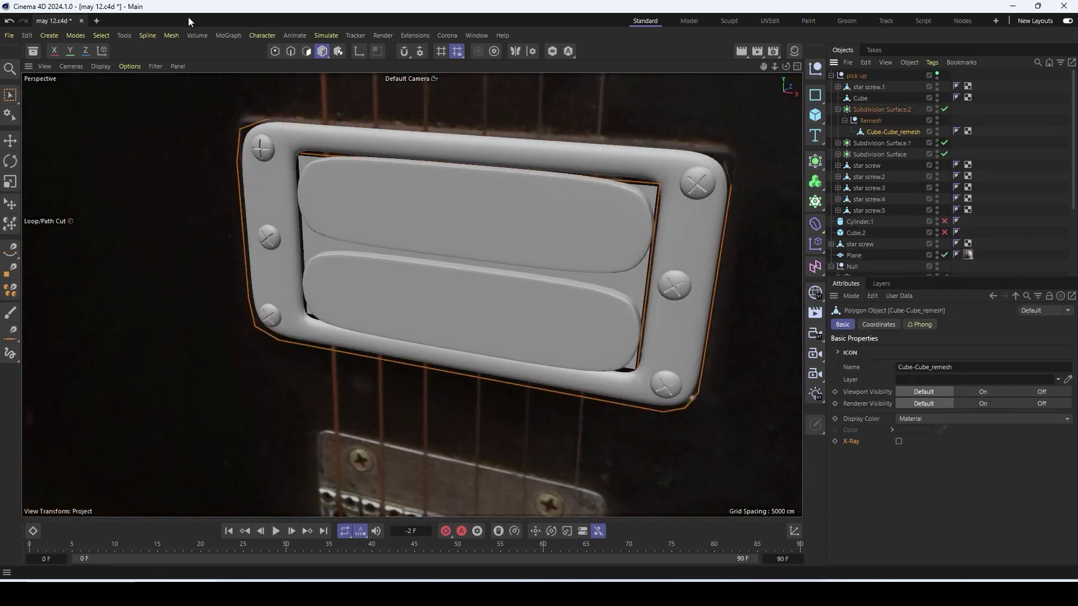
Add a loop cut around the remeshed frame's outer rim and one beside the opening's right edge at about 21% offset
left_click(291, 51)
scroll(670, 151, "up", 2)
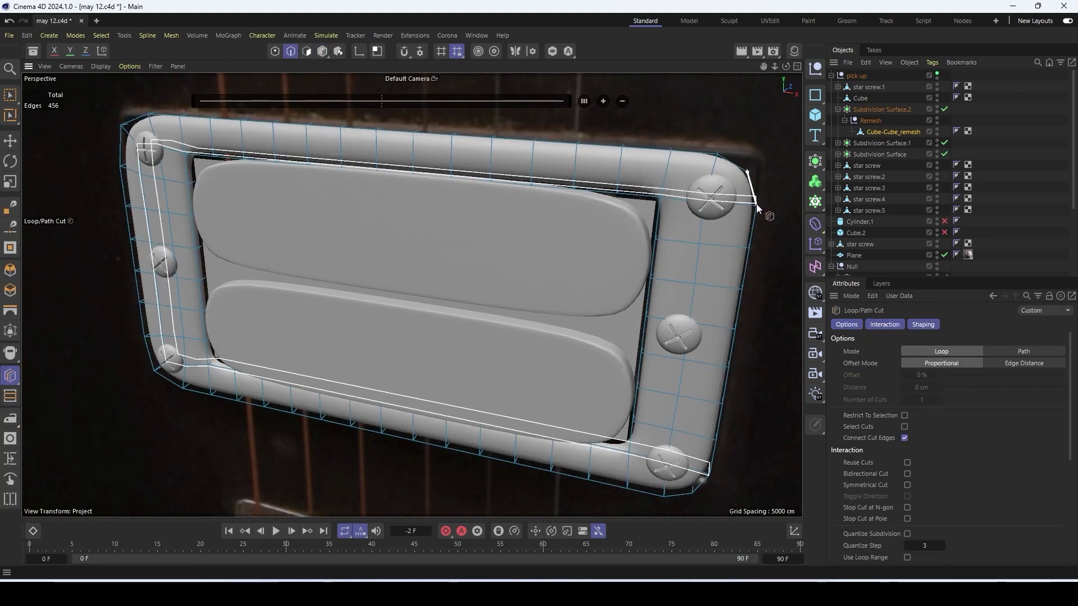
left_click_drag(757, 205, 637, 252, "alt")
left_click(698, 216)
left_click(617, 211)
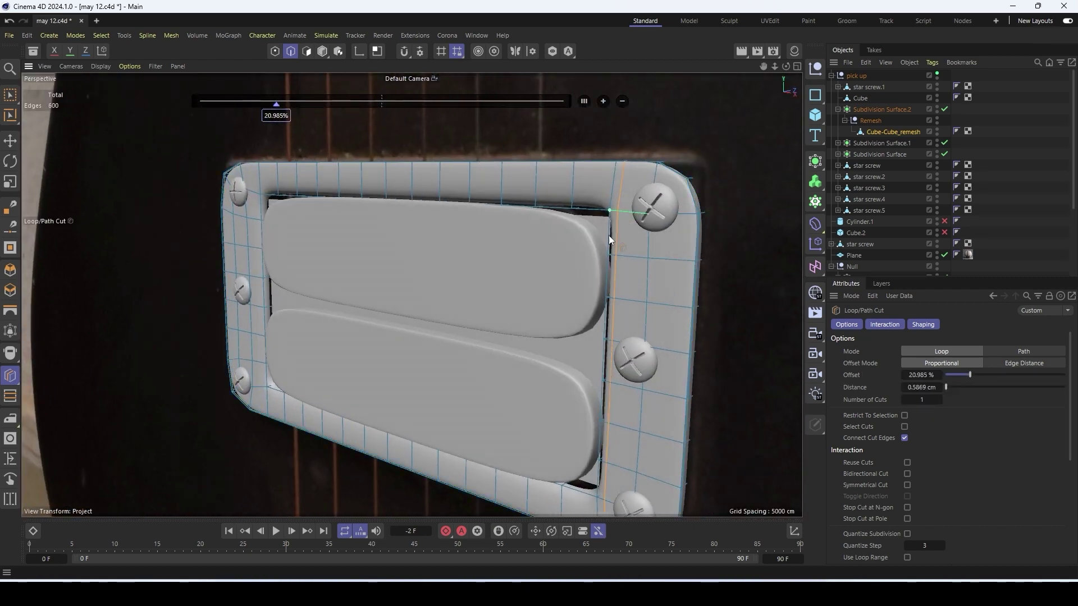
scroll(607, 208, "up", 3)
scroll(544, 226, "down", 5)
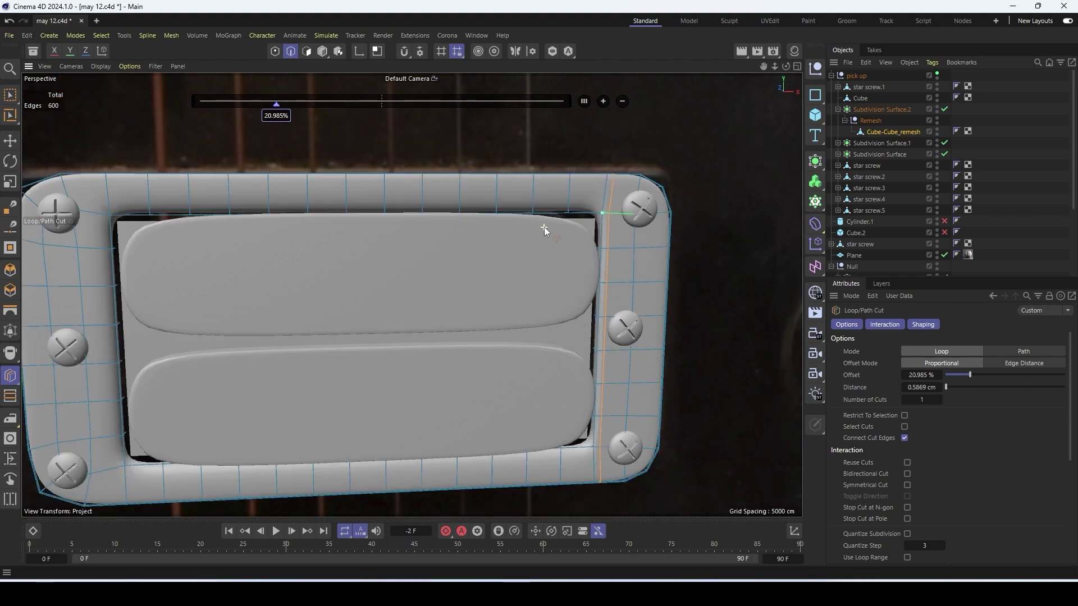
Add loop cuts beside the opening's left edge at about 16% offset and around the outer rim at about 87%
left_click(227, 212)
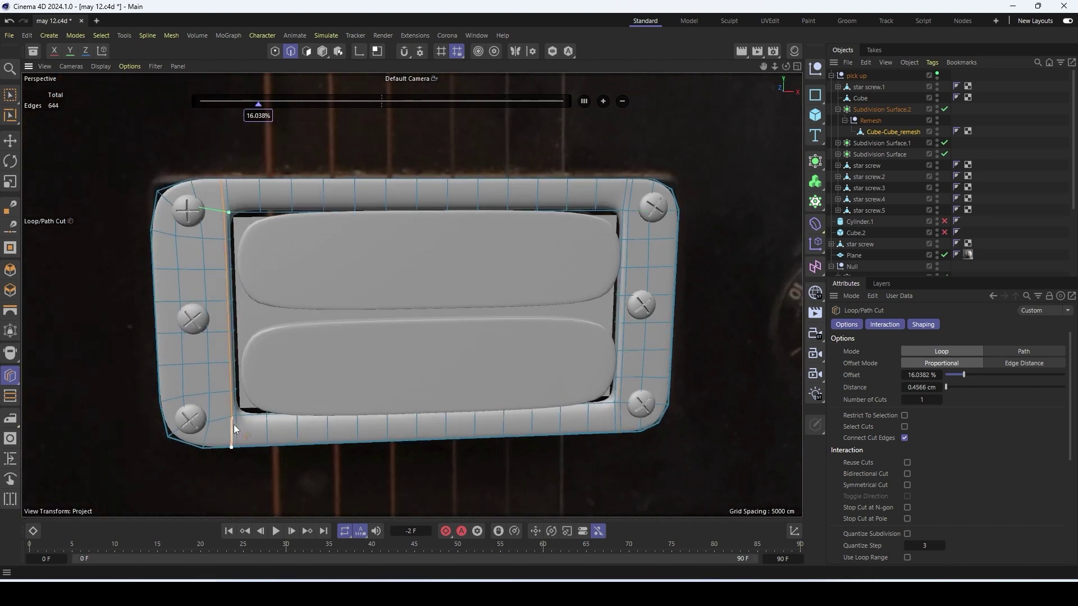
scroll(193, 185, "down", 2)
scroll(193, 185, "up", 2)
left_click(163, 400)
scroll(229, 446, "up", 4)
left_click_drag(229, 446, 228, 442, "alt")
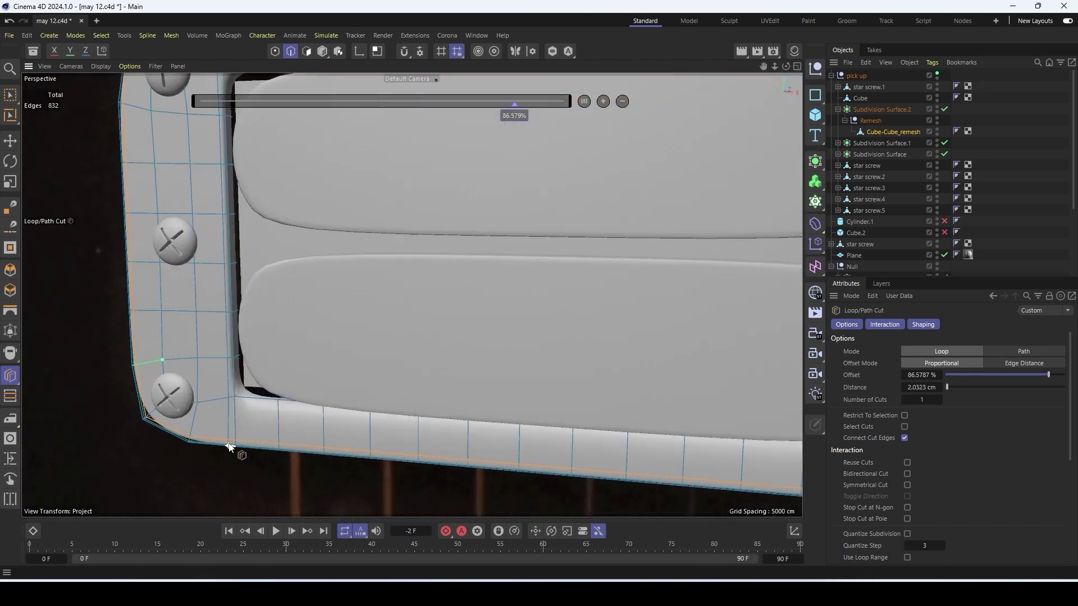
scroll(230, 385, "down", 8)
left_click(322, 51)
left_click_drag(426, 281, 432, 151, "alt")
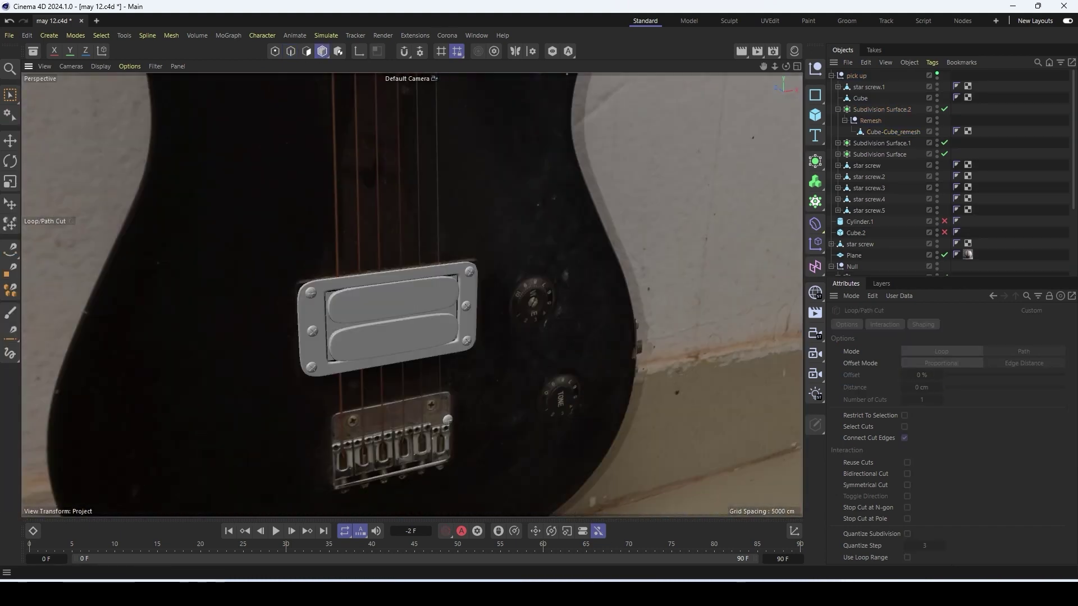
key("e")
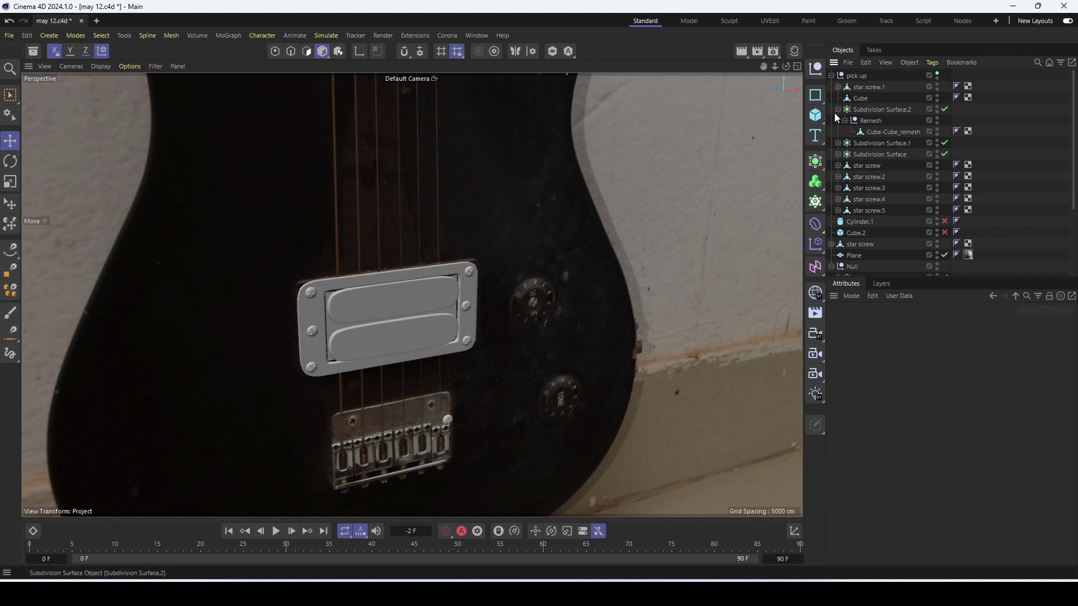
left_click(838, 109)
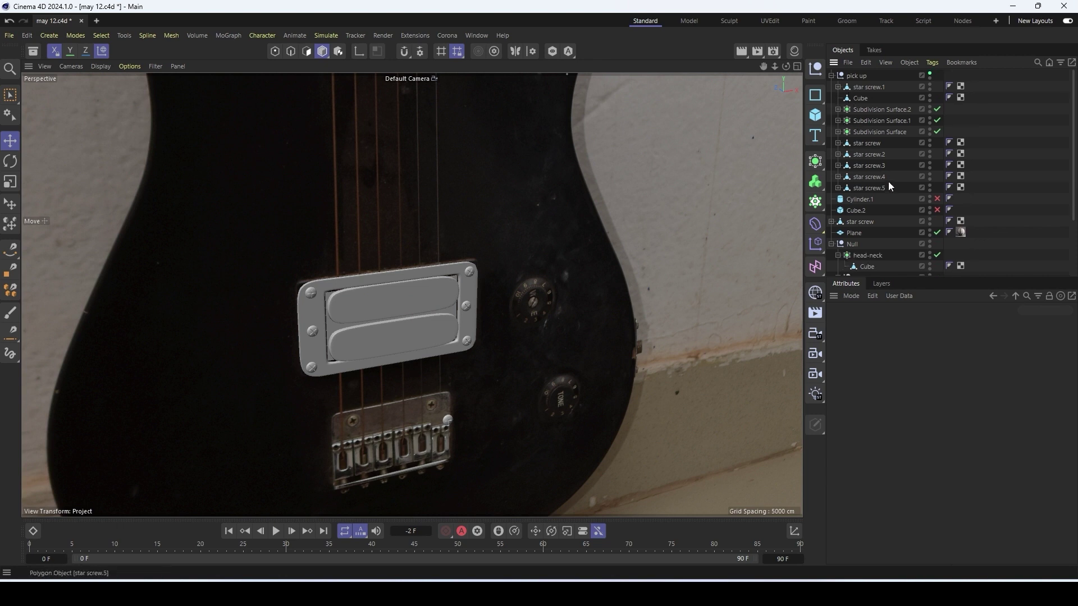
Add a cylinder at the frame's upper-right screw and make it a separate object in the "pick up" group
left_click(873, 153)
scroll(473, 270, "up", 3)
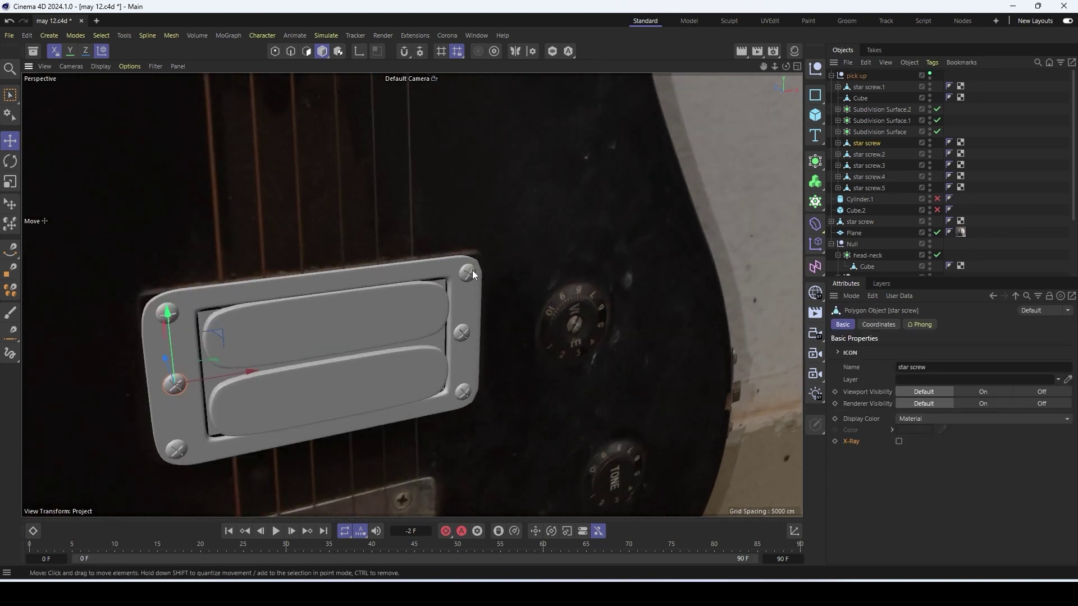
left_click(473, 271)
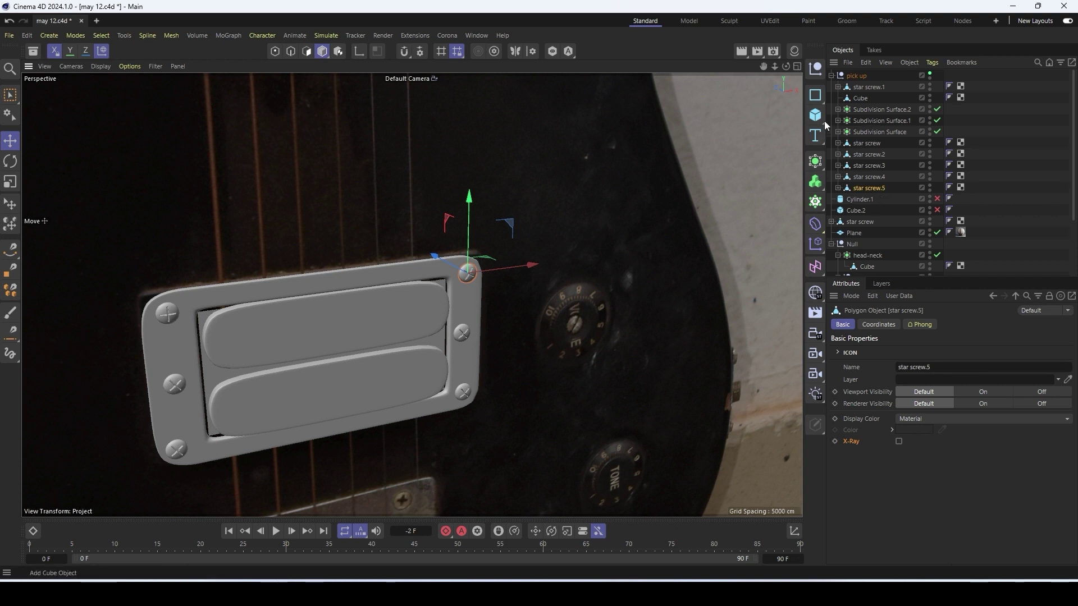
left_click_drag(819, 118, 932, 135, "shift")
left_click_drag(851, 177, 853, 177)
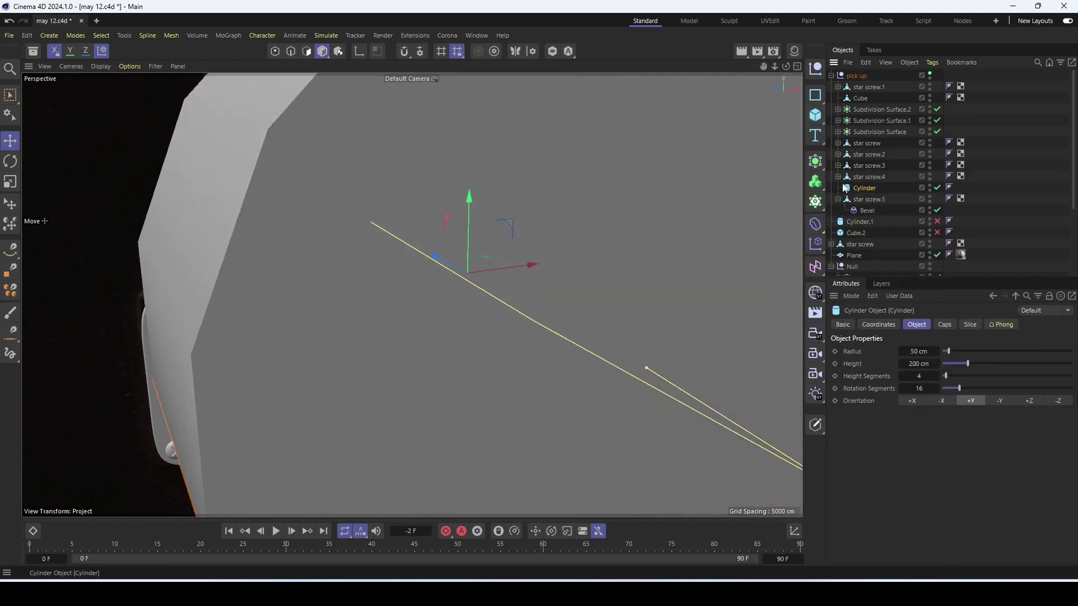
Scale the cylinder down to a disc about 1.87 cm in radius and 0.46 cm thick, placed on the pickup's upper coil
key("o")
left_click_drag(611, 445, 452, 361)
left_click_drag(392, 323, 502, 230)
scroll(403, 297, "up", 5)
key("t")
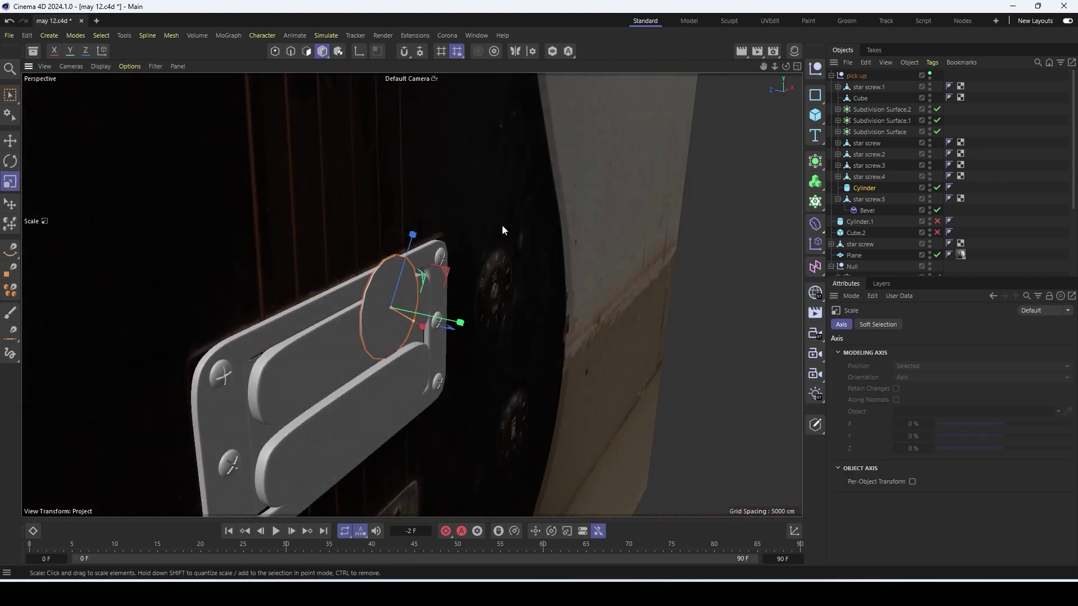
left_click_drag(390, 373, 349, 313, "alt")
key("e")
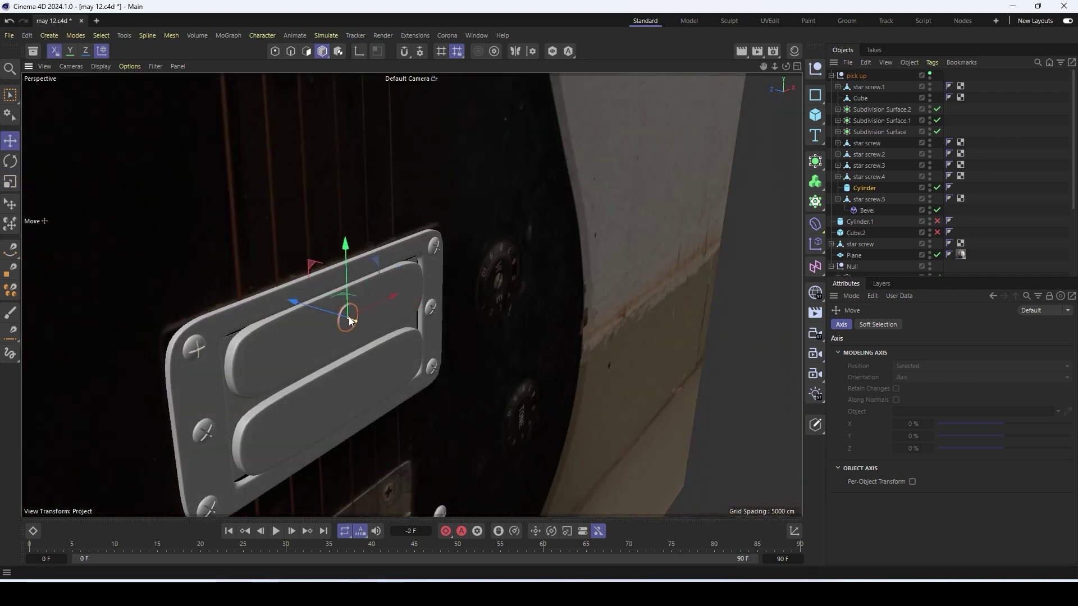
scroll(348, 318, "up", 8)
left_click_drag(300, 304, 298, 302)
Set the cylinder's rotation segments to 56
left_click(868, 190)
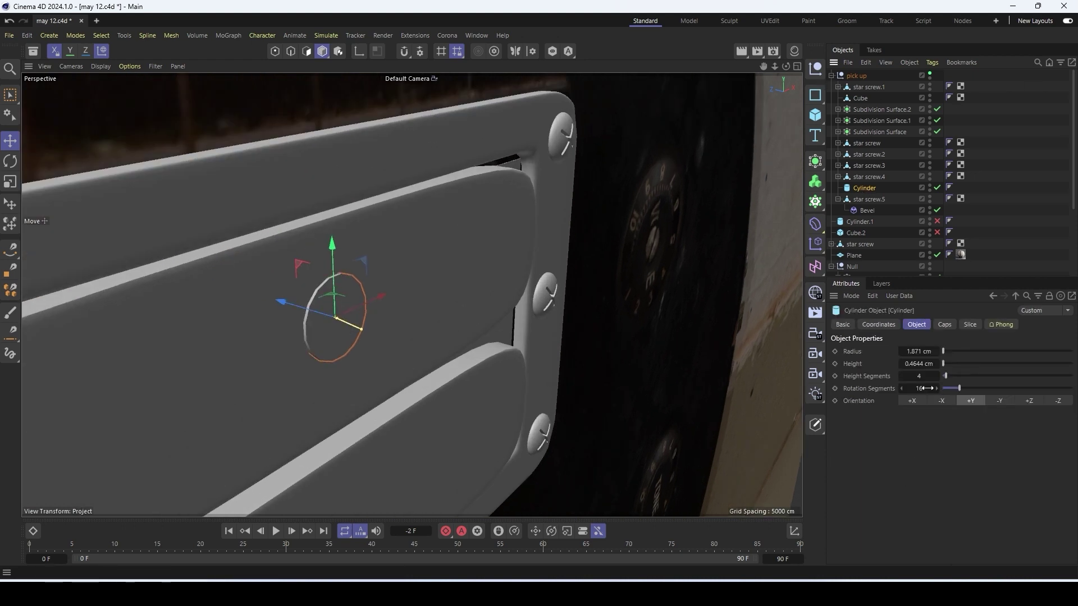
mouse_move(936, 388)
left_mouse_down()
mouse_move(888, 389)
mouse_move(922, 388)
left_mouse_up()
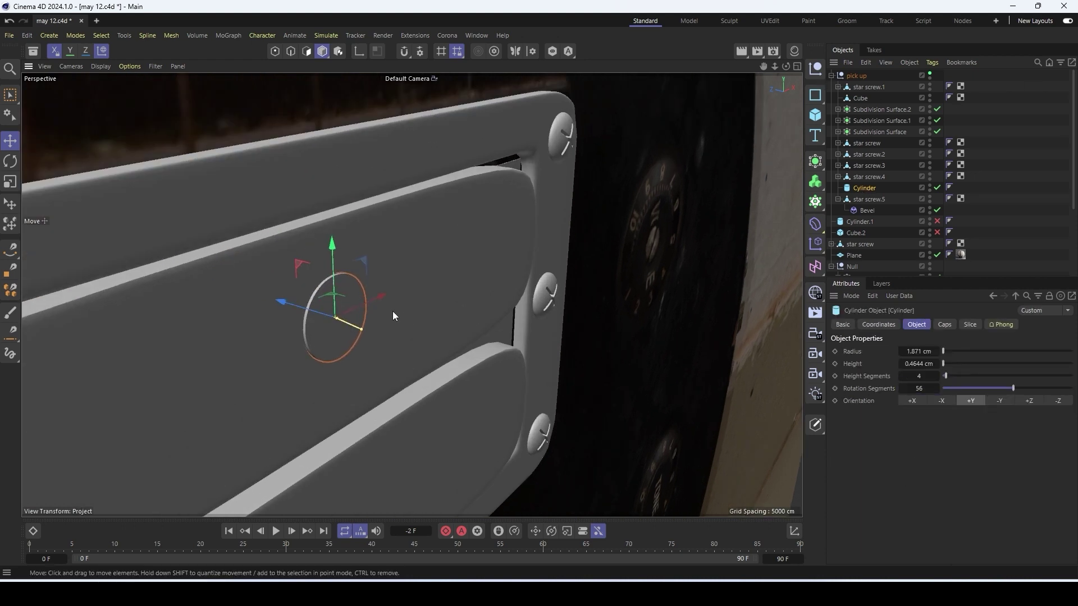
left_click_drag(393, 311, 356, 220, "alt")
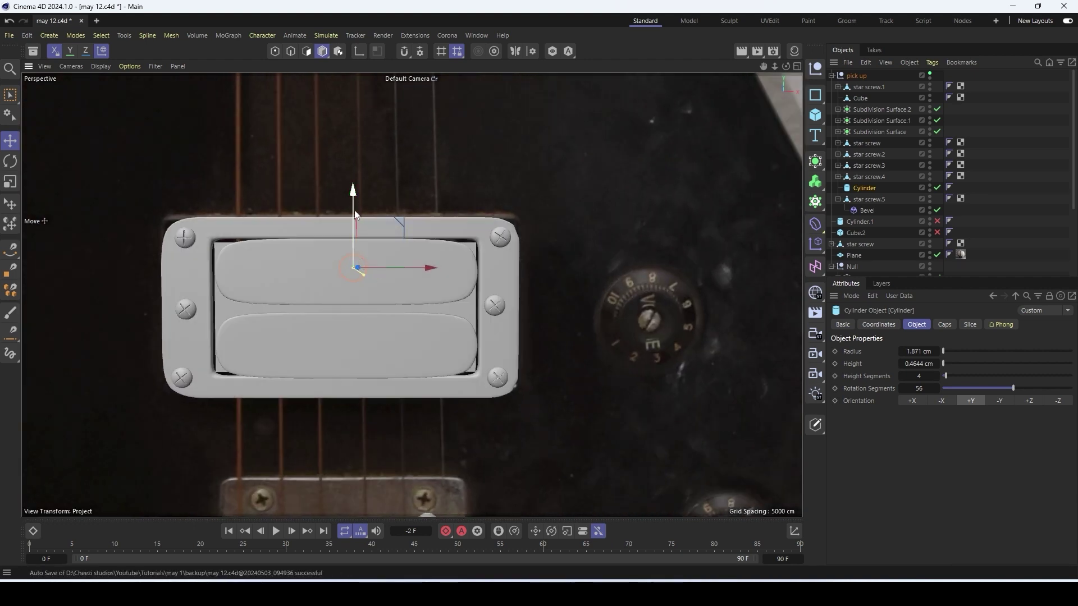
scroll(355, 220, "down", 5)
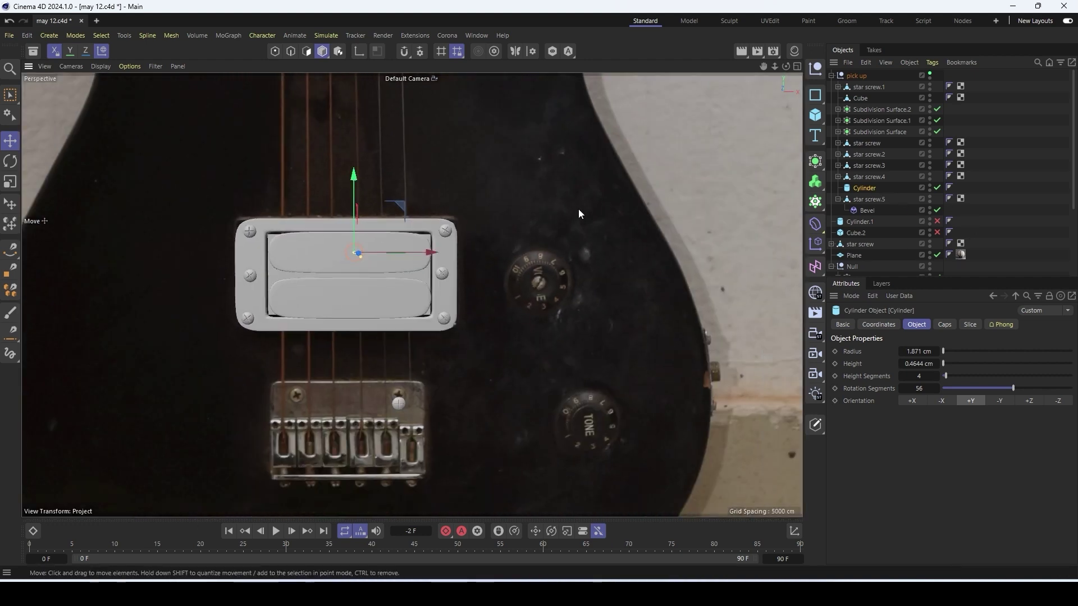
Place the cylinder first in the "pick up" group and rename it "stud"
left_click(847, 78)
left_click(861, 86)
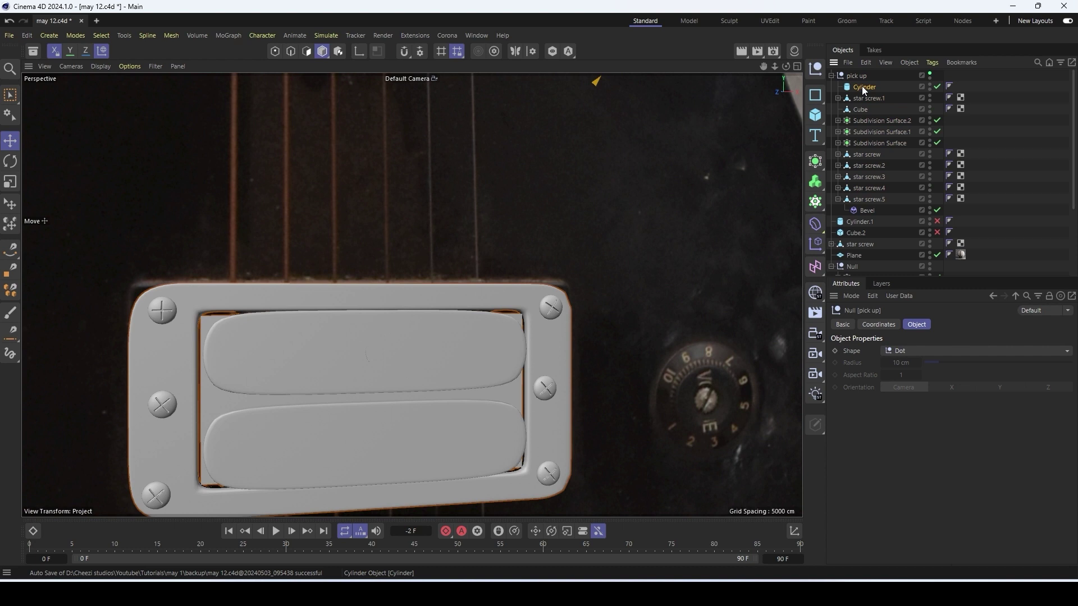
double_click(862, 88)
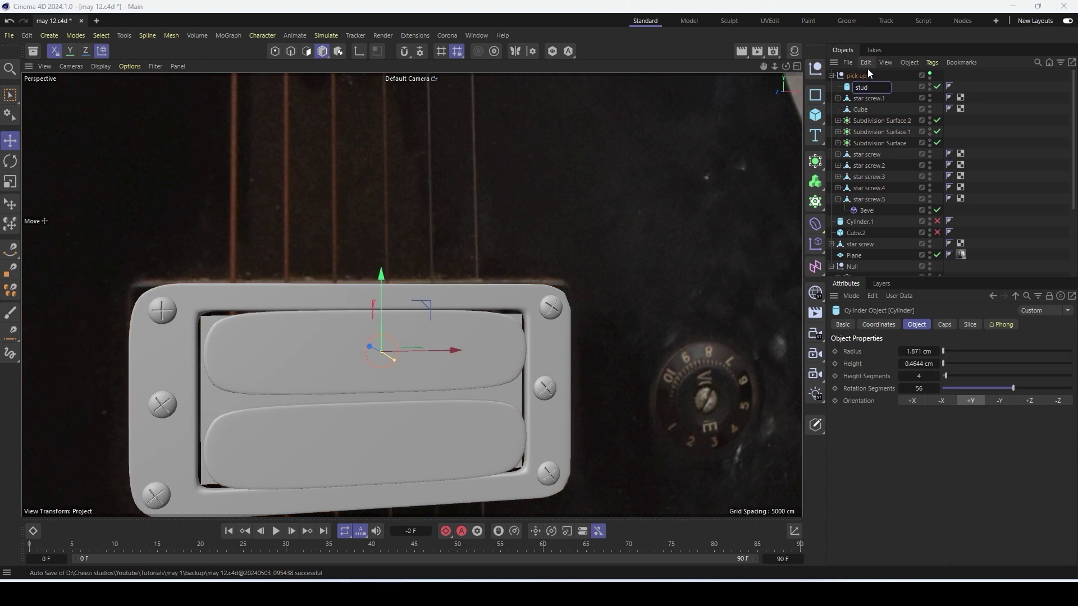
left_click(859, 98)
left_click(858, 87)
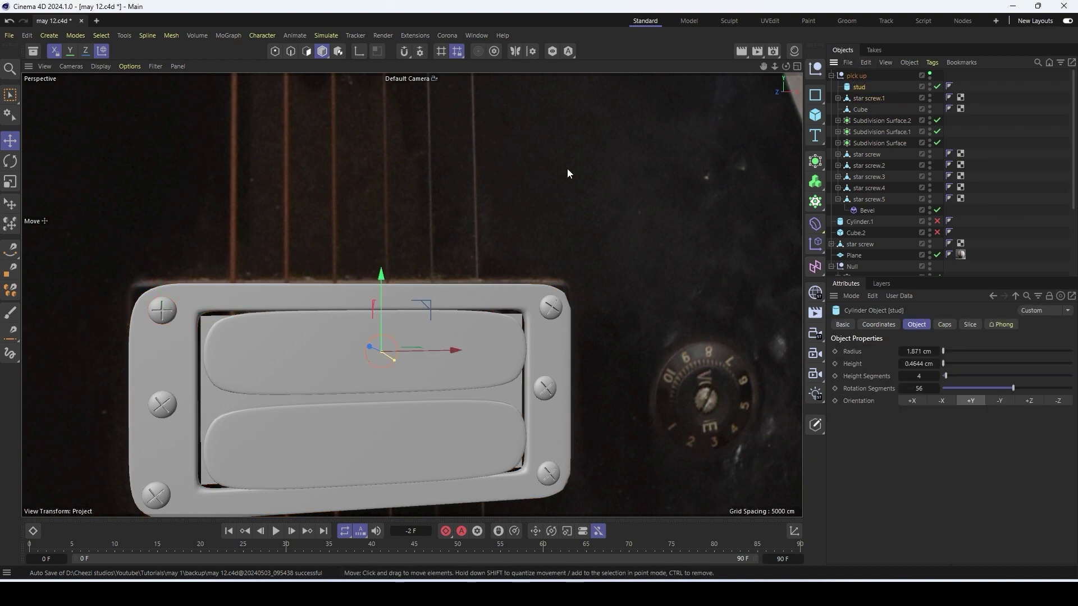
Set the stud's display color mode to Custom
scroll(349, 321, "up", 3)
left_click_drag(349, 321, 432, 367, "alt")
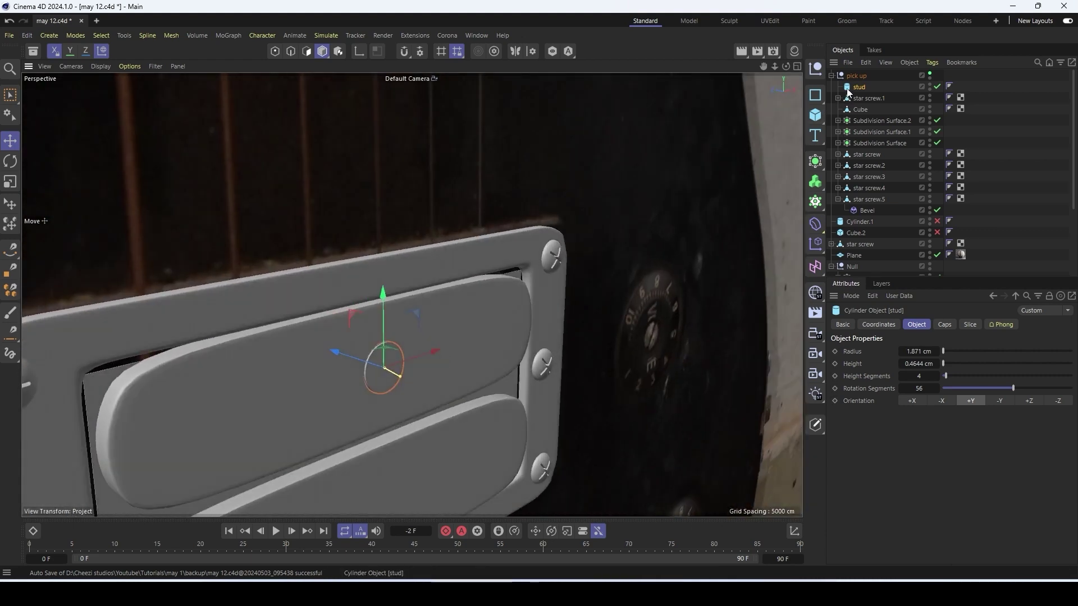
left_click(842, 325)
left_click(909, 430)
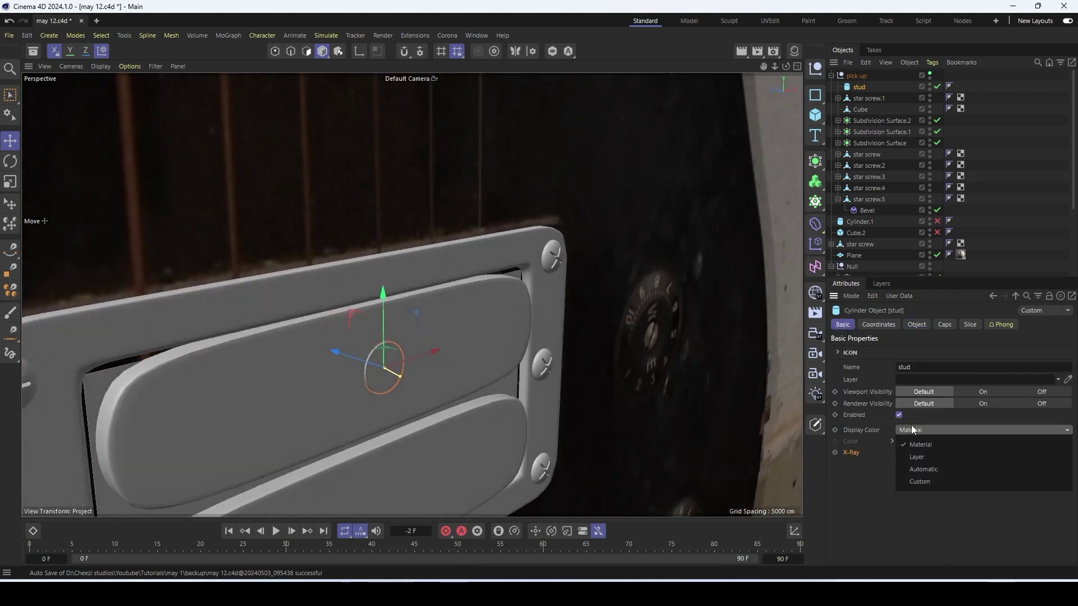
left_click(924, 481)
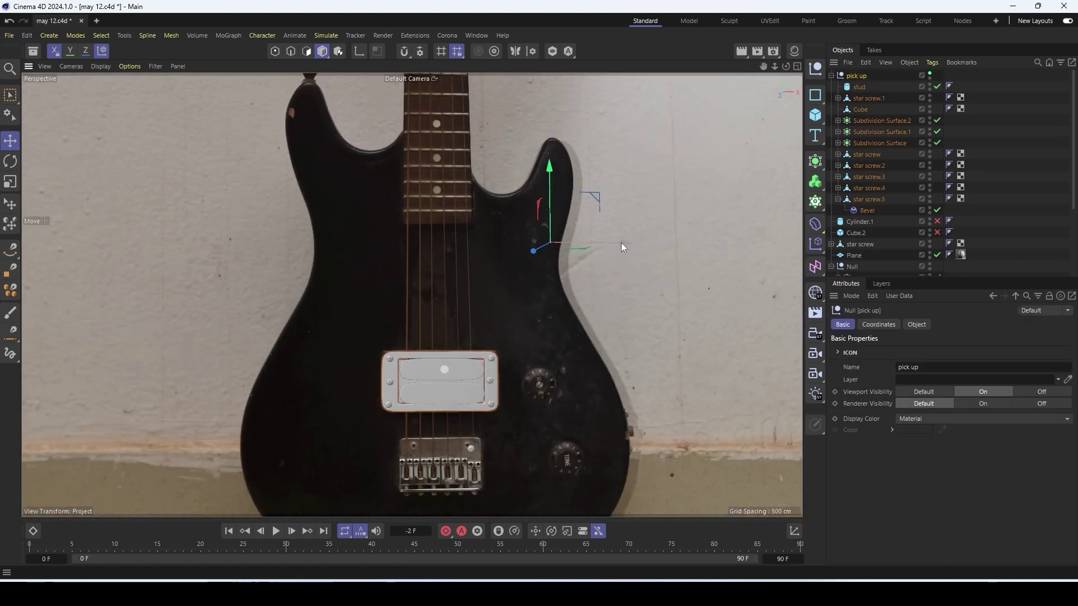
Group all the pickup parts under a new top-level null and delete the old "pick up" null
left_click(859, 87)
left_click(866, 211, "shift")
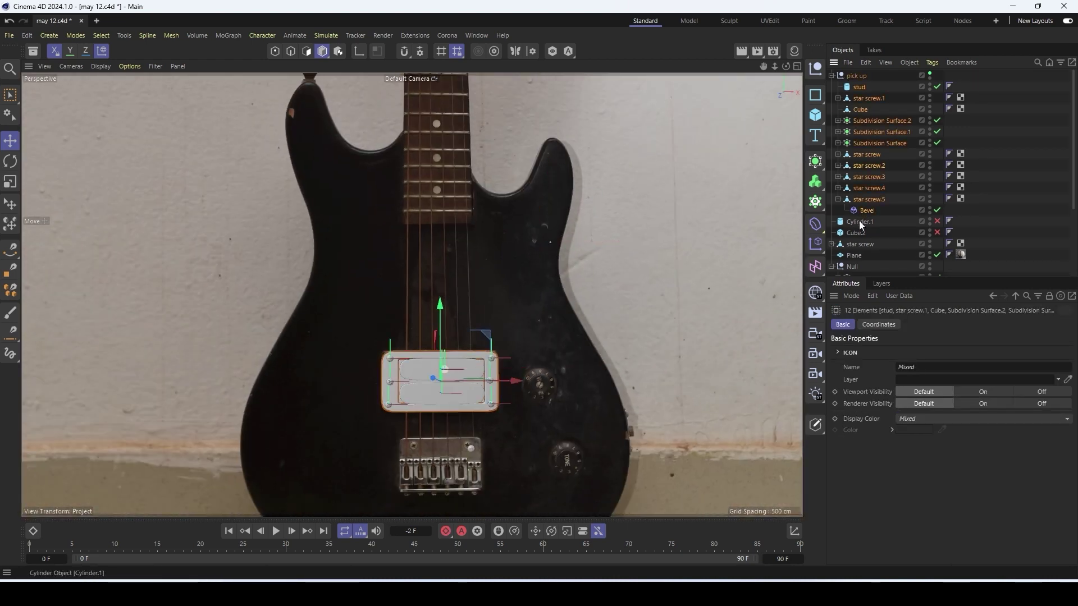
left_click(856, 232, "shift")
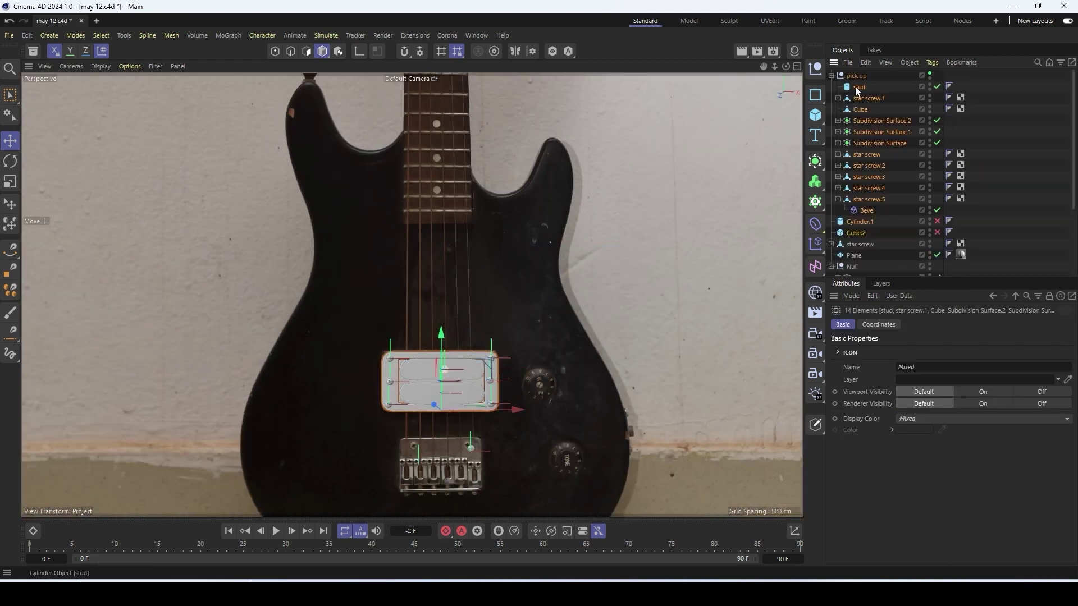
left_click(864, 200, "shift")
key("alt+g")
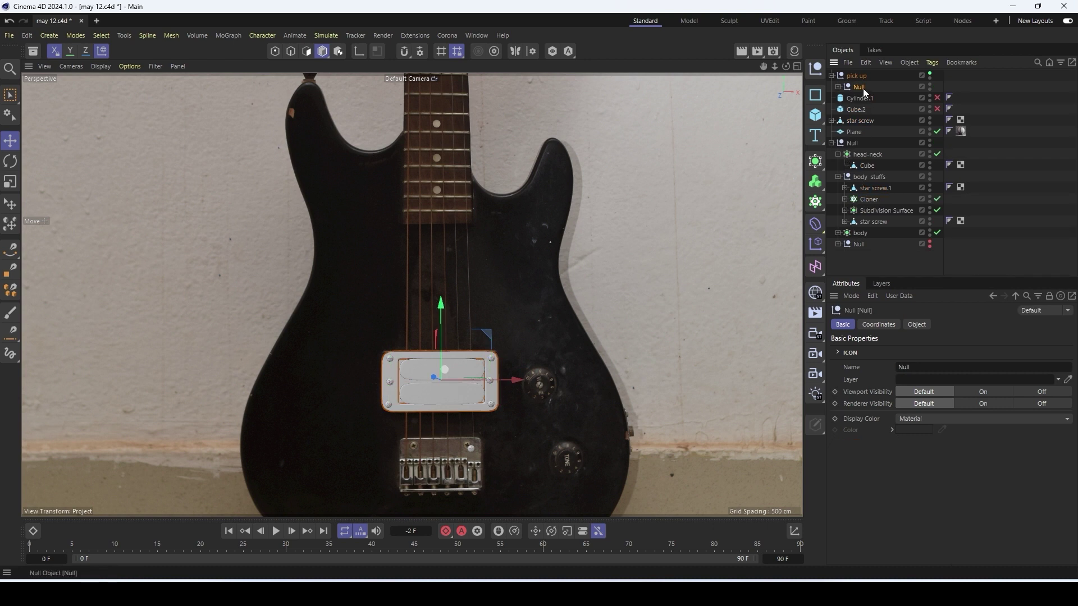
left_click_drag(863, 88, 862, 75)
key("Delete")
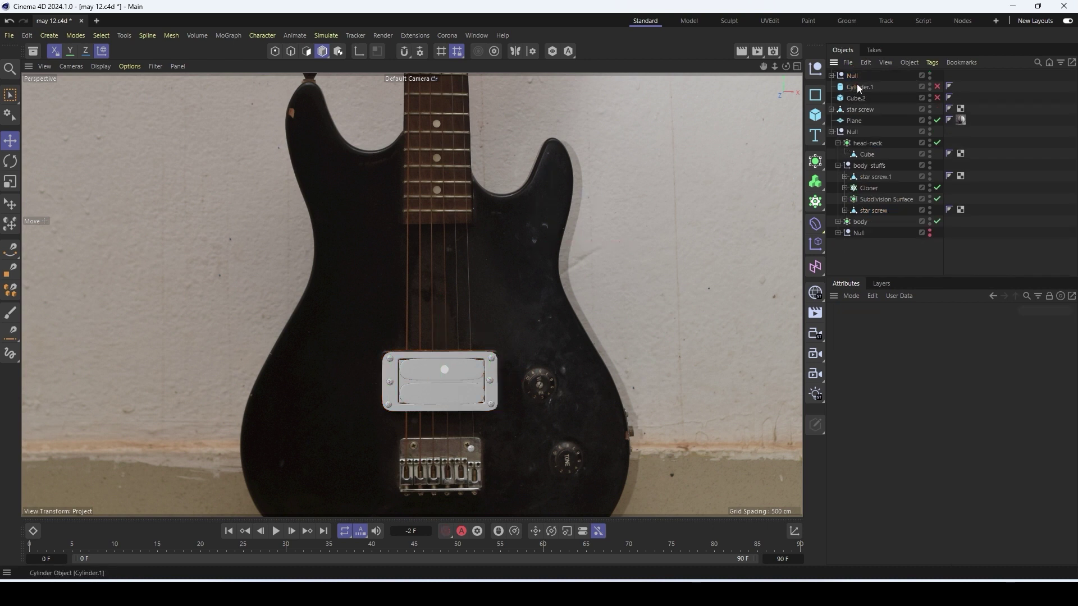
Rename the new null "pick up" and move it beside the pickup in the reference photo
left_click(854, 76)
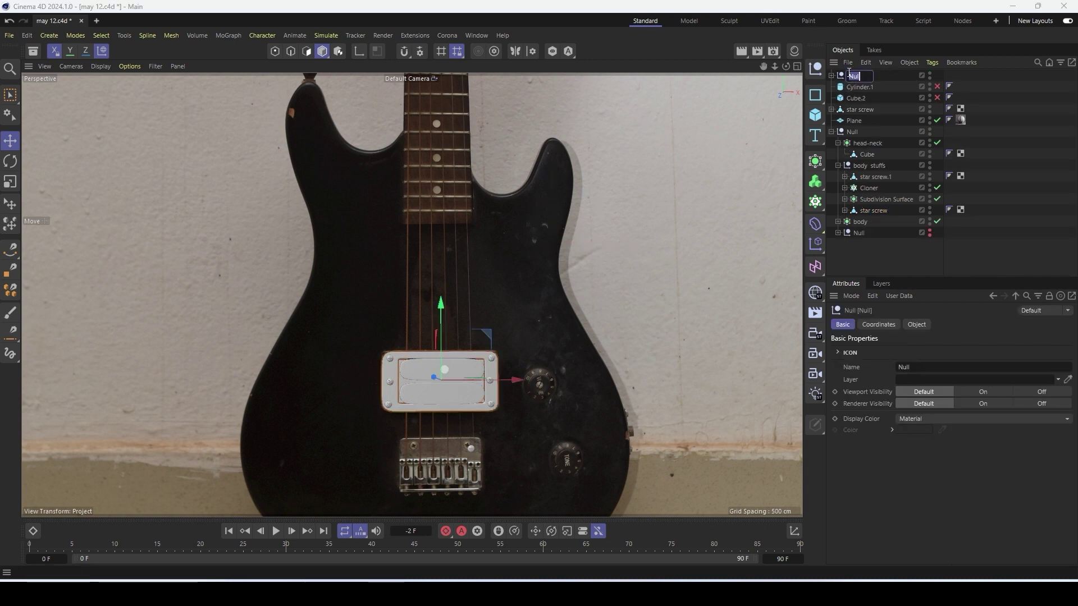
type("pick up")
key("Return")
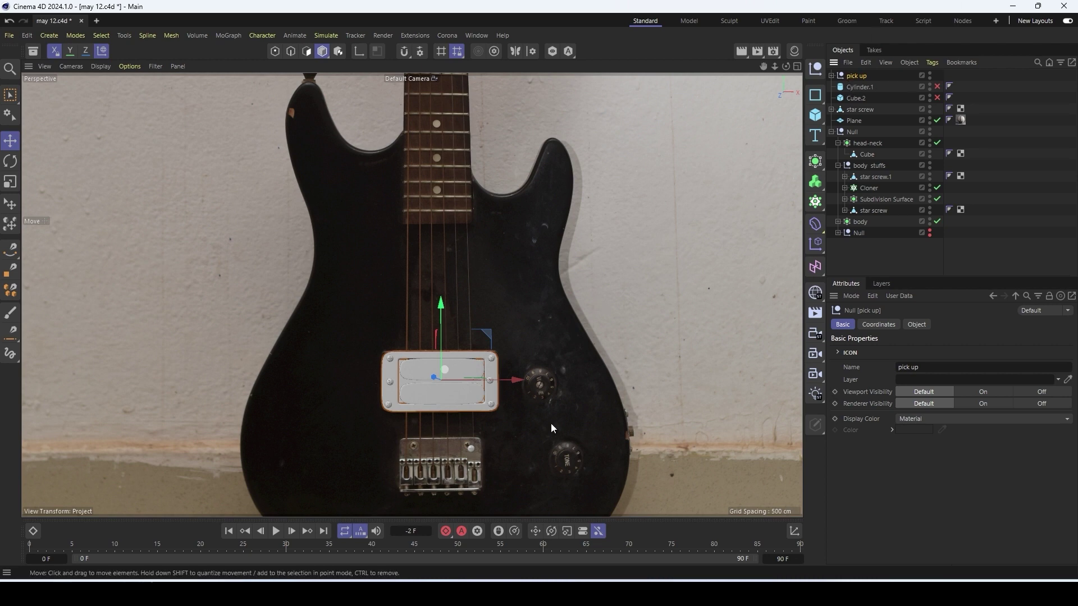
left_click_drag(520, 381, 429, 359)
scroll(561, 385, "up", 6)
Fit the stud to the upper coil's left end and place it inside a Cloner
left_click(831, 76)
left_click(858, 87)
scroll(595, 349, "down", 1)
key("t")
left_click(819, 188, "alt")
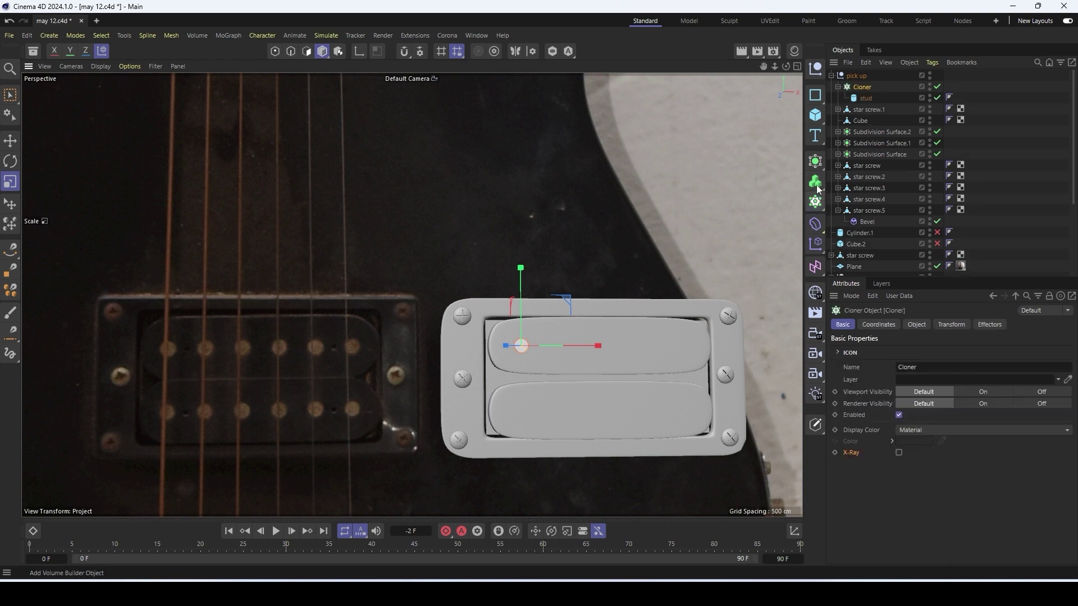
Set the Cloner to Linear mode with a per-step offset of 9 cm in X and 0 cm in Y
left_click(916, 324)
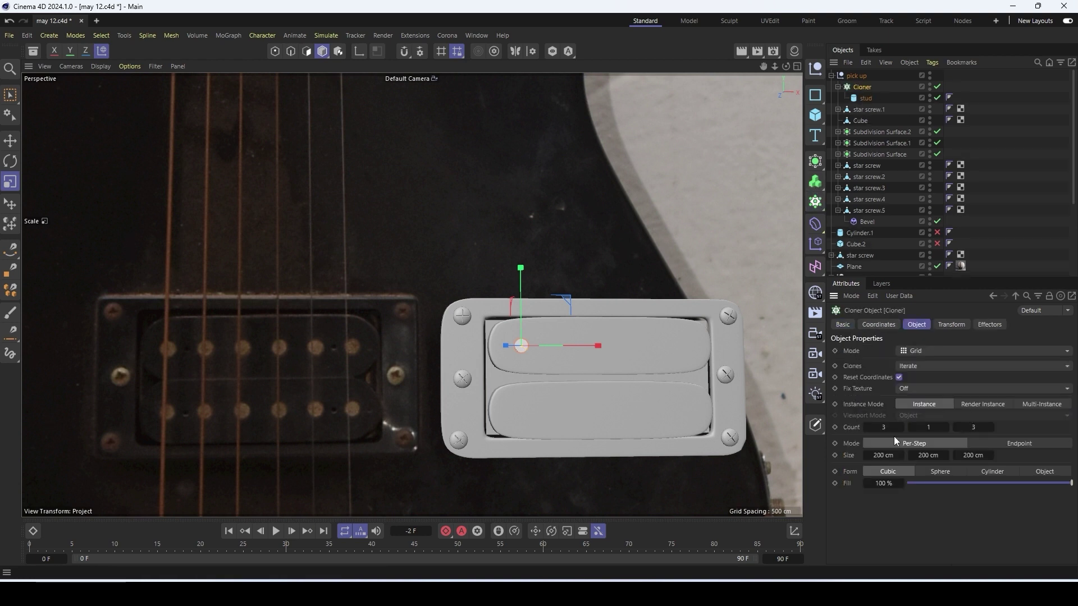
left_click(934, 353)
left_click(909, 389)
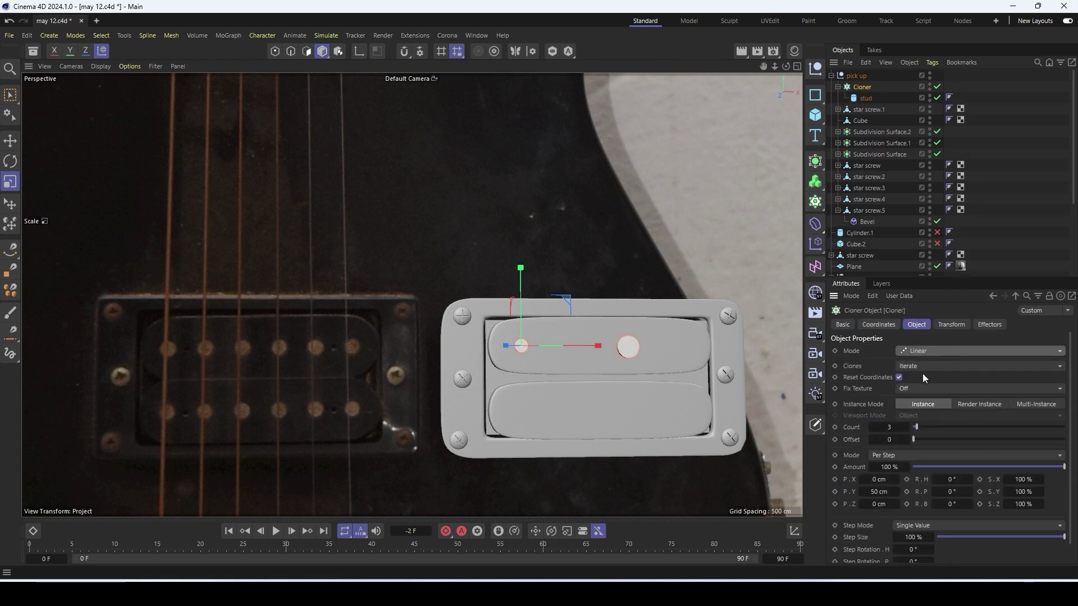
left_click(895, 490)
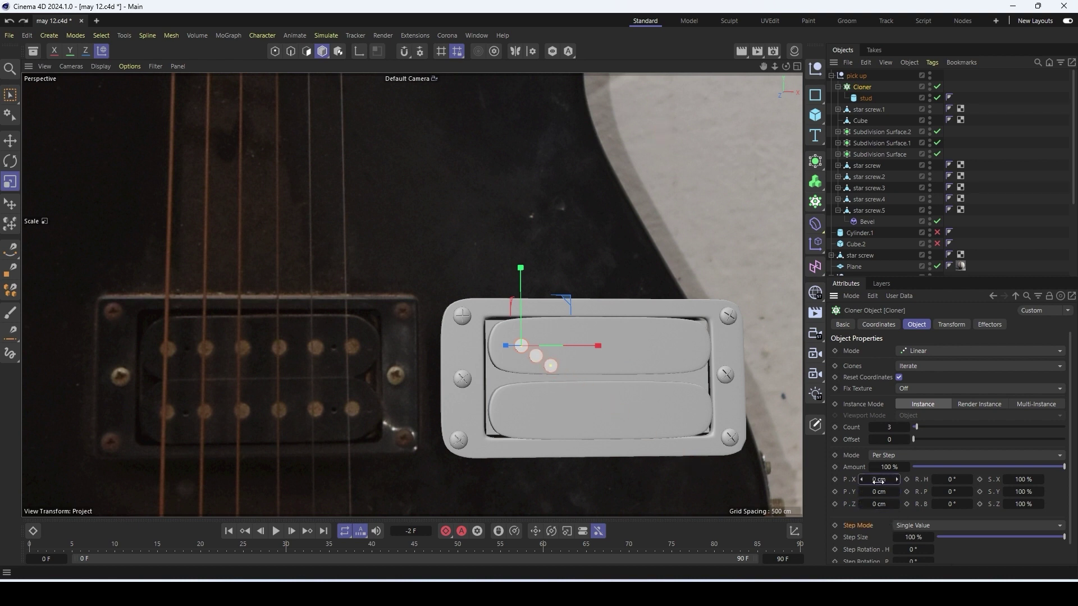
Try to rotate the cloned studs freehand into line with the coil
key("r")
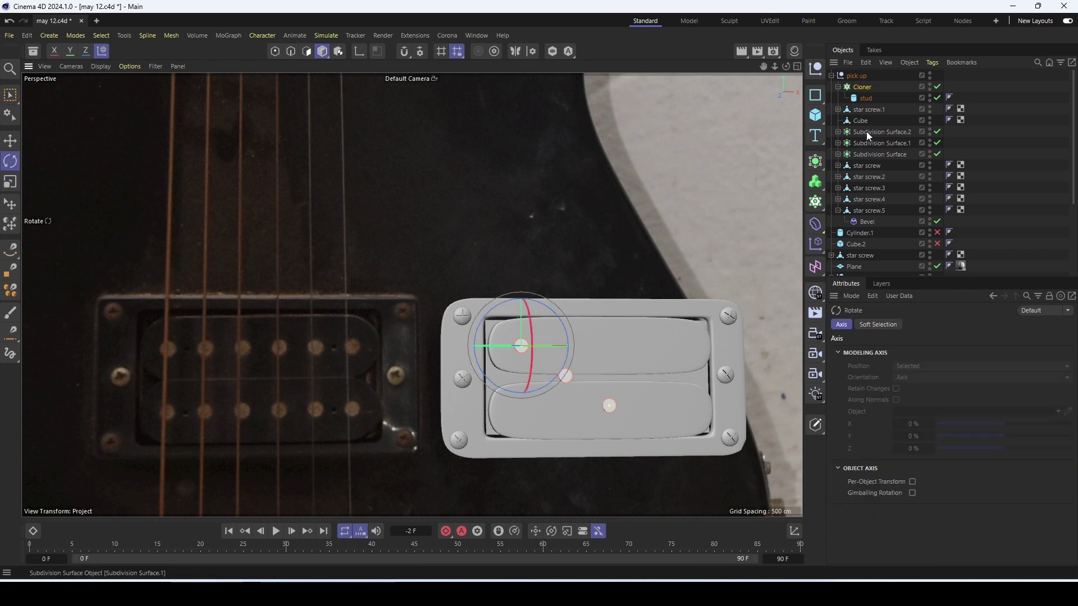
left_click(866, 99)
left_click_drag(565, 330, 553, 316)
key("ctrl+z")
key("ctrl+z")
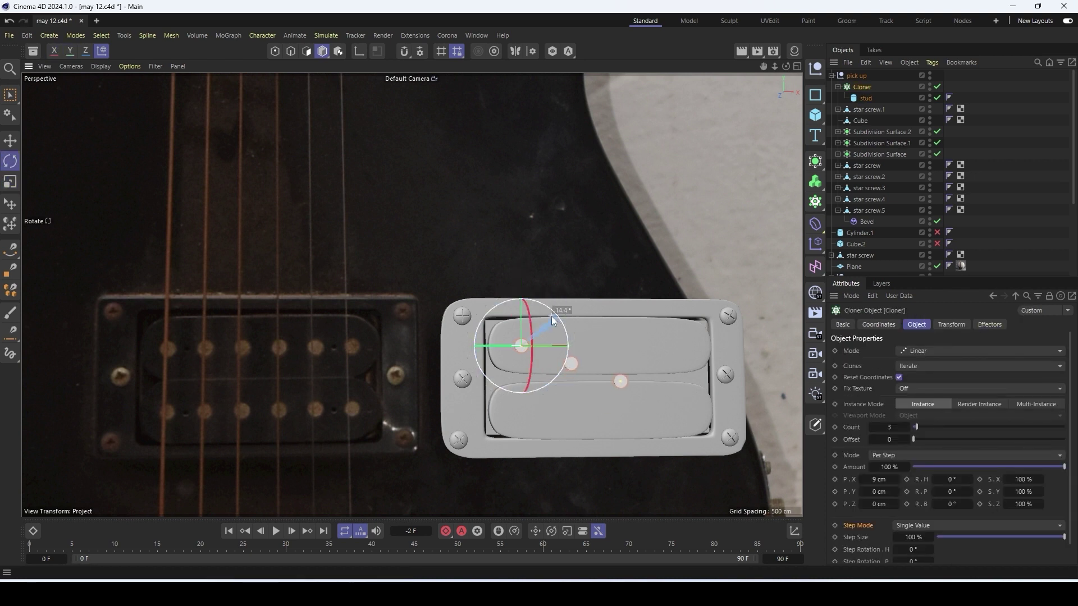
Set the Cloner's rotation to -90° heading, 0° pitch and 90° bank
left_click(879, 325)
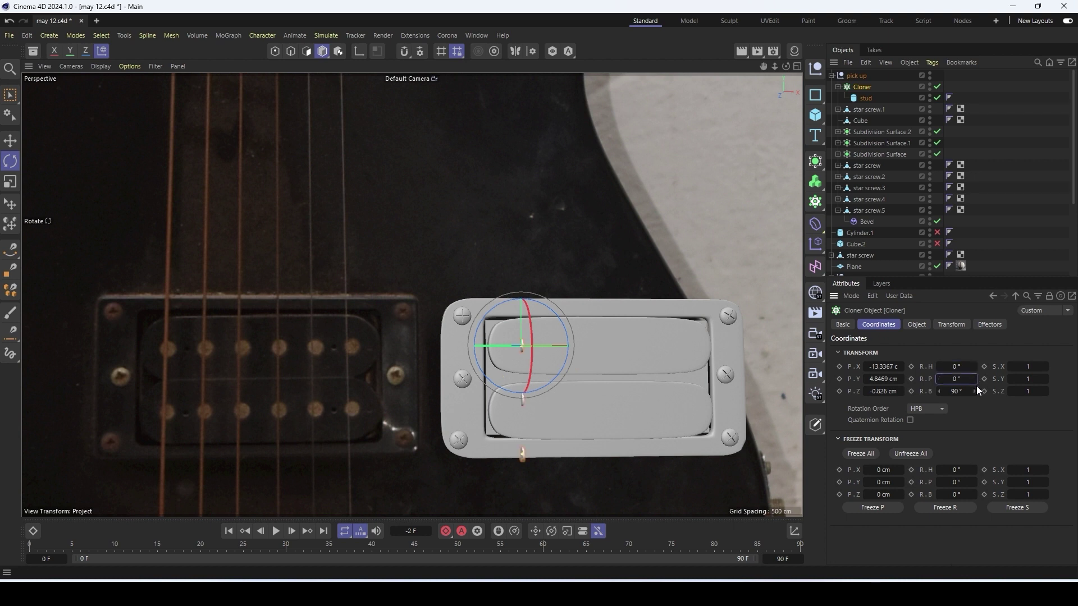
key("ctrl+z")
key("ctrl+z")
key("ctrl+z")
key("ctrl+y")
right_click(974, 380)
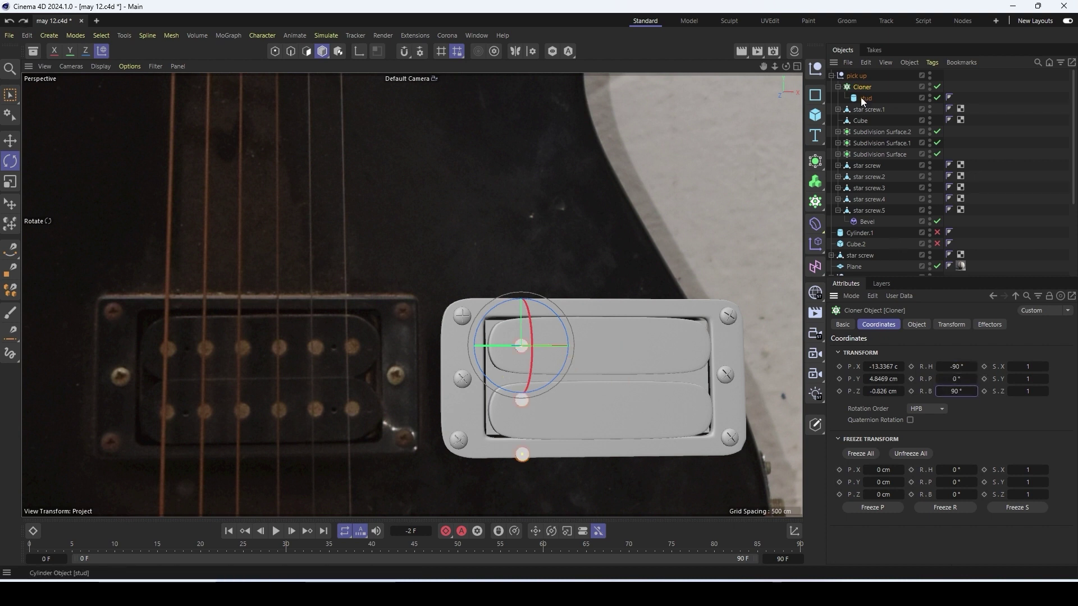
Change the Cloner's linear offset to 0 cm in X and 14.2 cm in Z
left_click(917, 325)
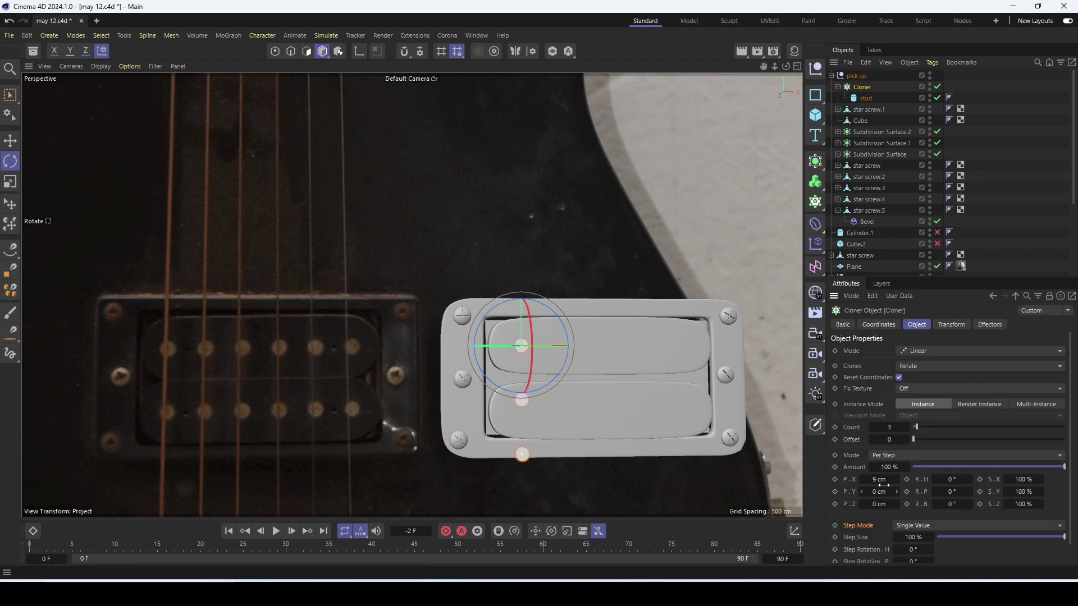
key("Tab")
key("ctrl+z")
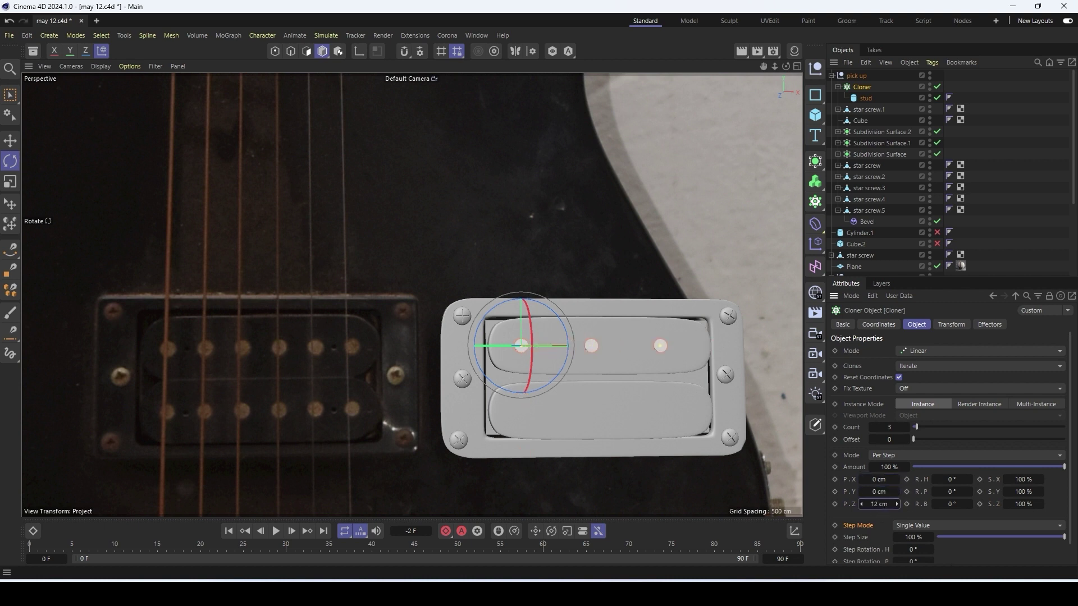
left_click_drag(740, 441, 697, 445, "alt")
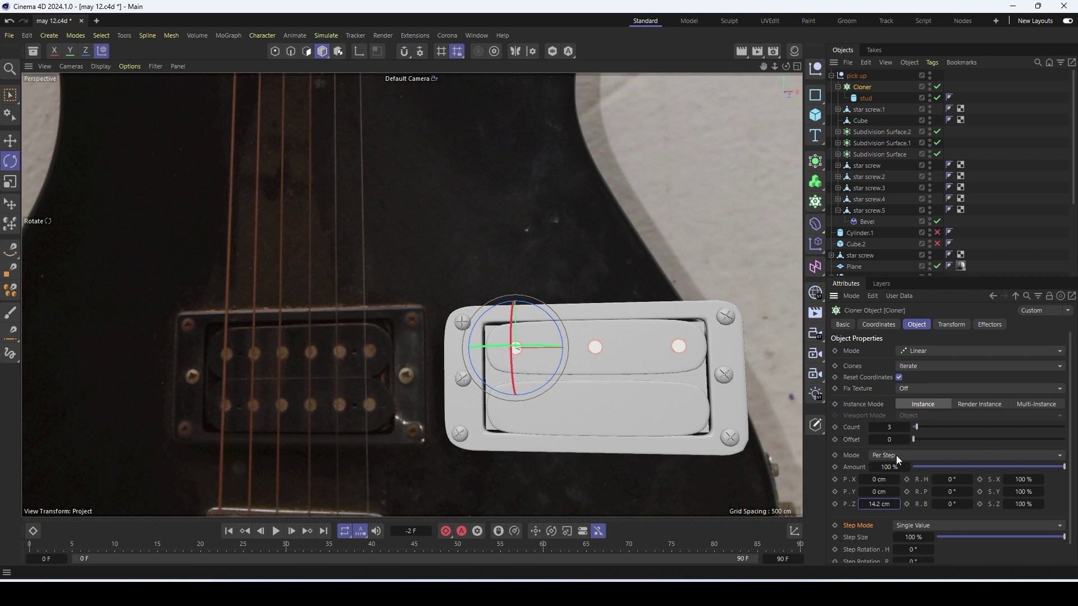
Set the Cloner to 6 clones in End Point mode with a 28.4 cm Z distance
left_click(906, 426)
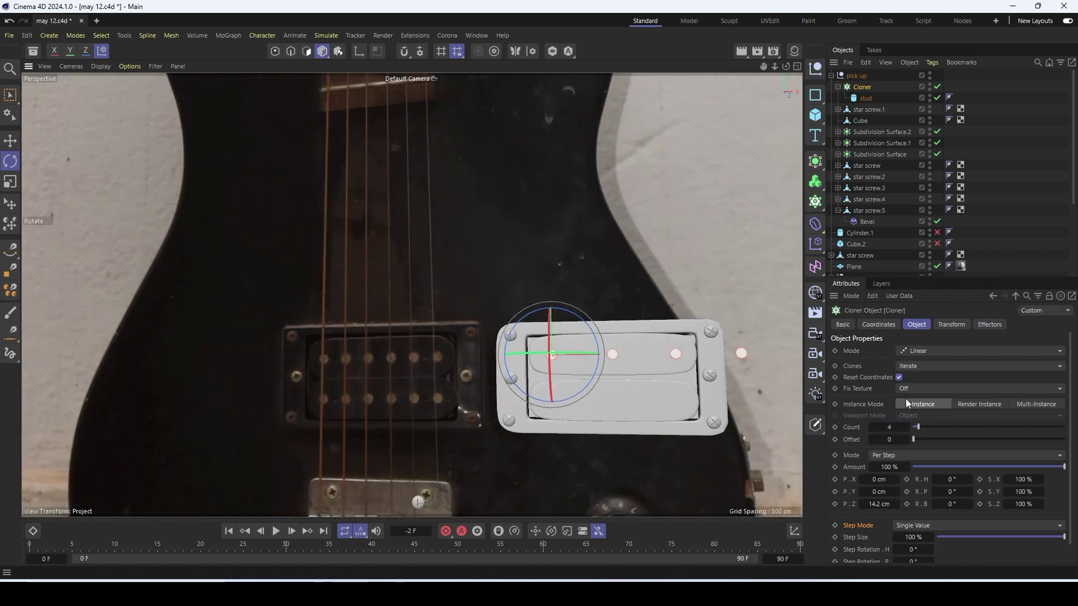
left_click(907, 430)
left_click(926, 454)
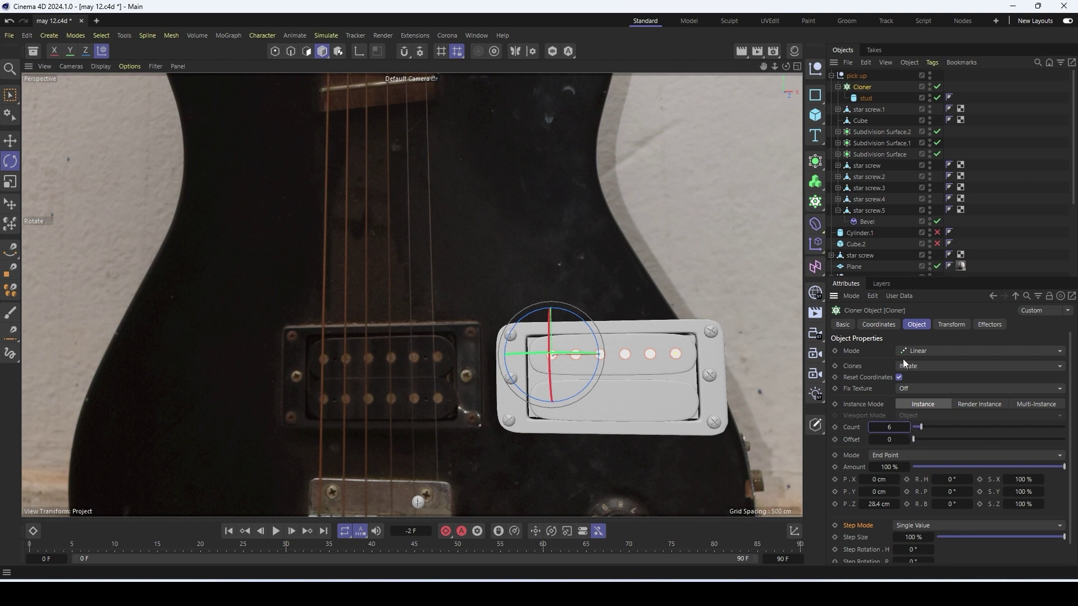
Switch the Cloner to Grid mode with counts of 3, 1 and 4 and a 10 cm Z size, centring it along the upper coil
left_click(927, 351)
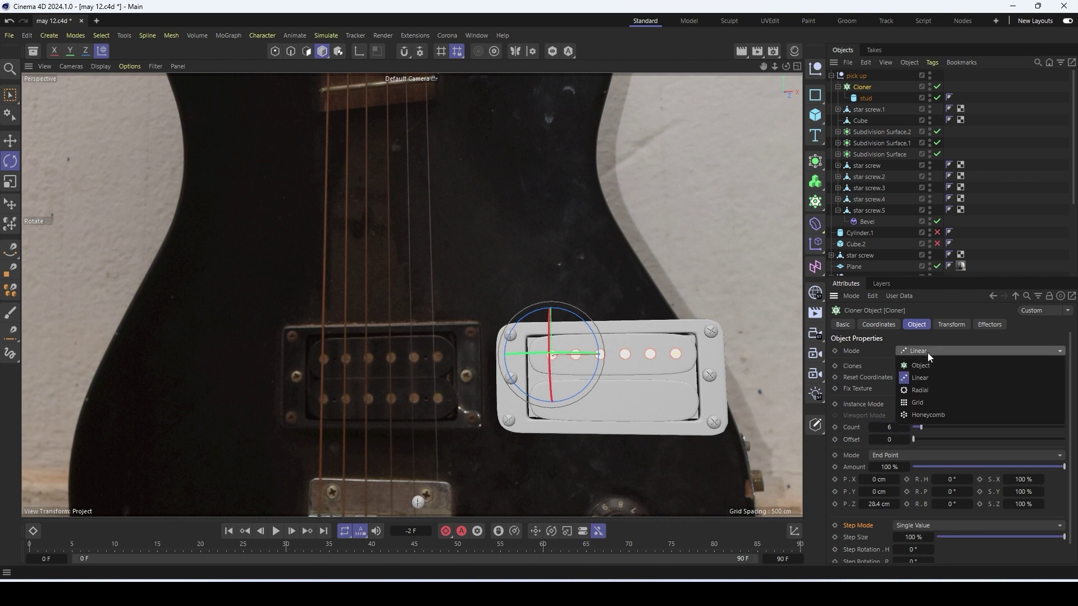
left_click(918, 403)
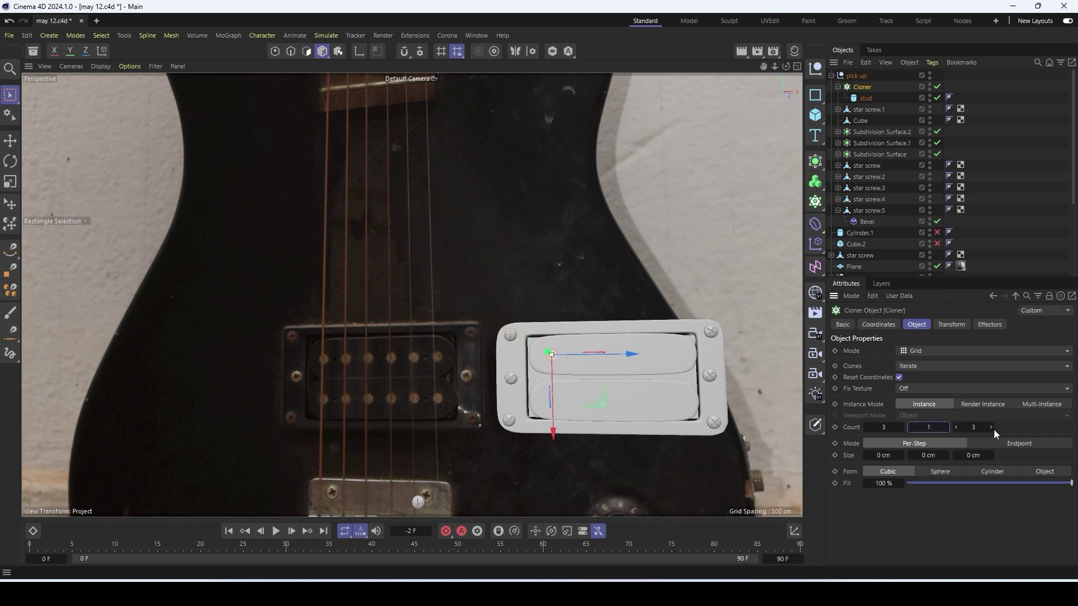
left_click_drag(992, 455, 991, 447)
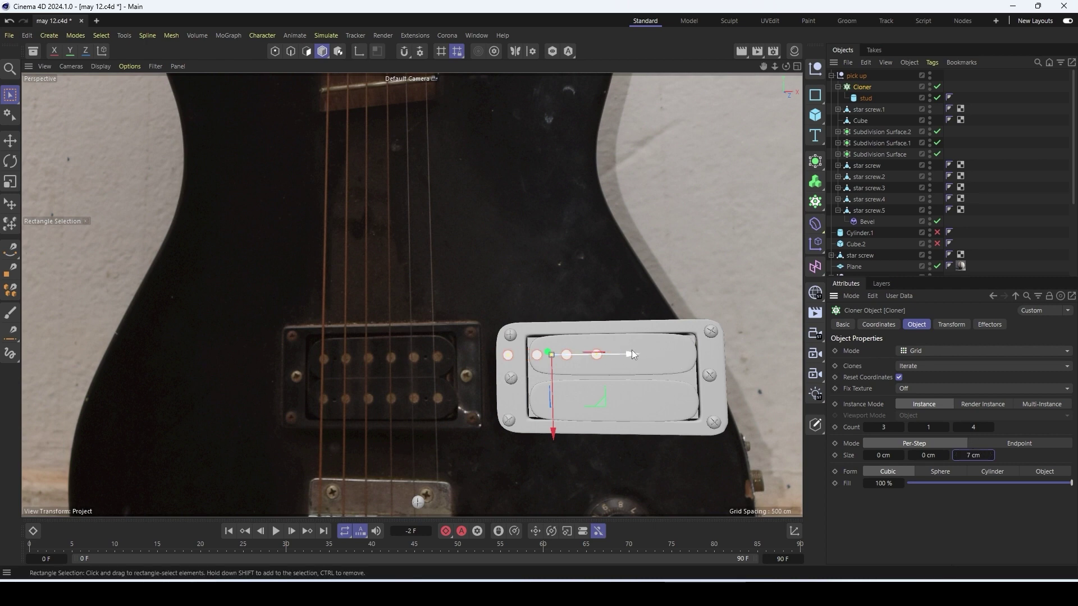
left_click_drag(687, 356, 696, 356)
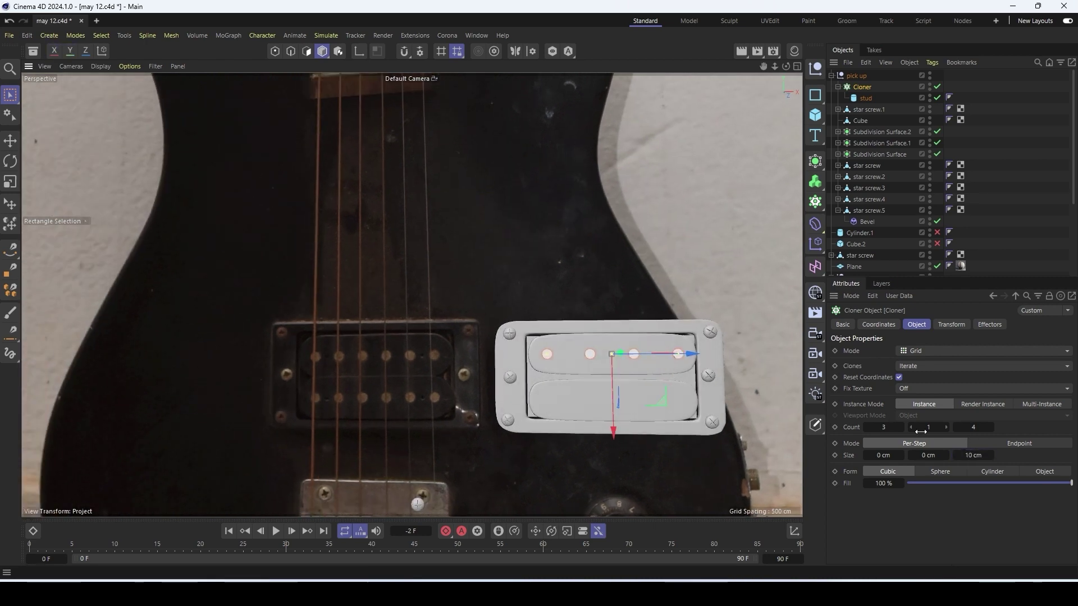
Reduce the grid to 2 rows and spread it over both coils in Endpoint mode, sized 13.2568 cm in X and 30 cm in Z
scroll(518, 329, "down", 6)
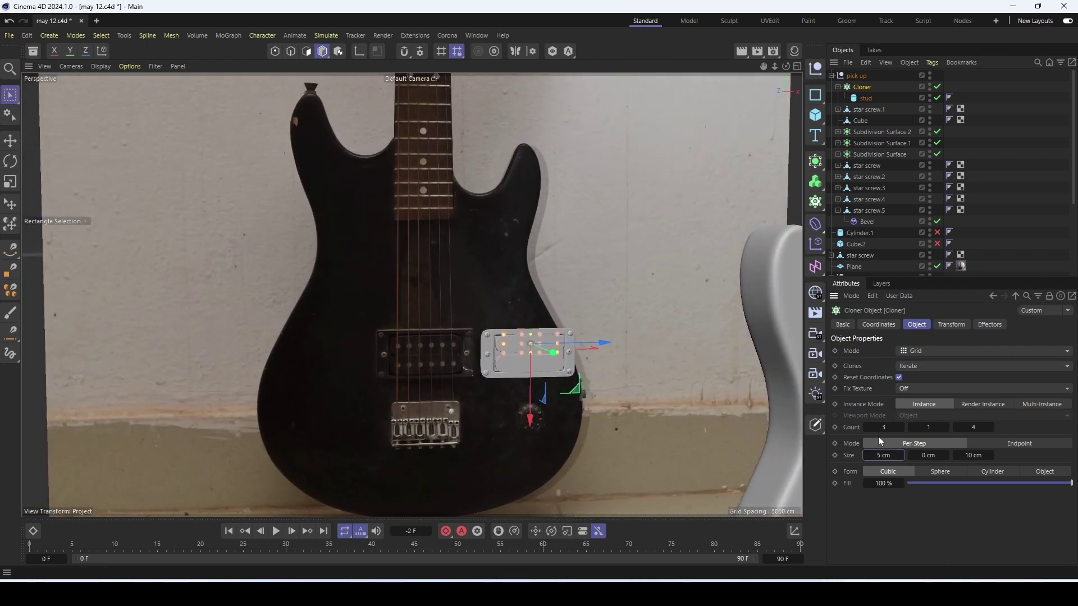
scroll(554, 345, "up", 5)
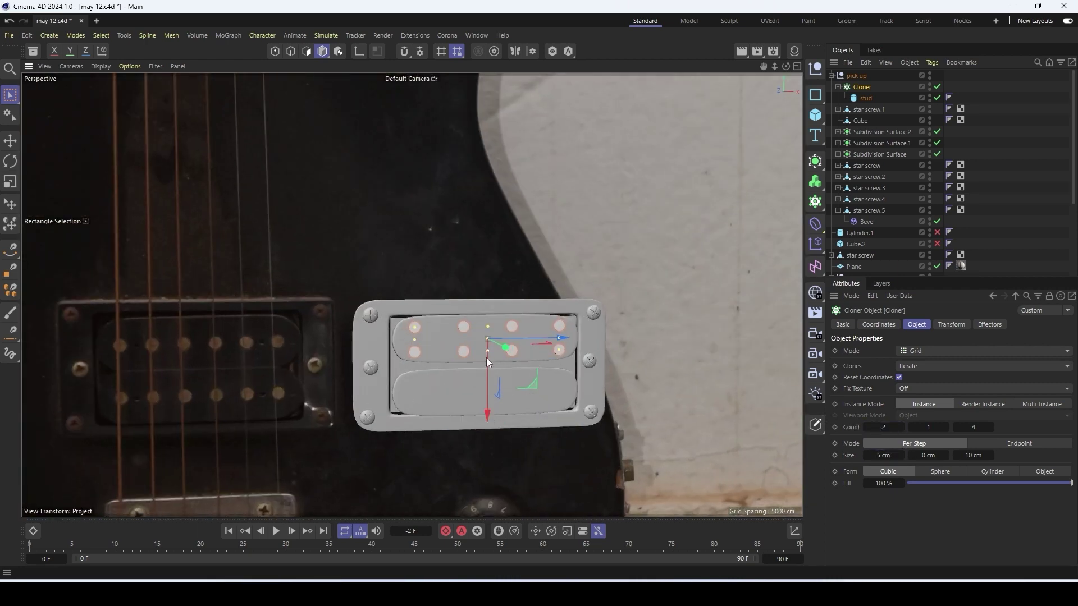
mouse_move(486, 358)
left_mouse_down()
mouse_move(491, 431)
mouse_move(427, 356)
mouse_move(338, 375)
mouse_move(480, 349)
mouse_move(602, 355)
left_mouse_up()
scroll(601, 354, "down", 2)
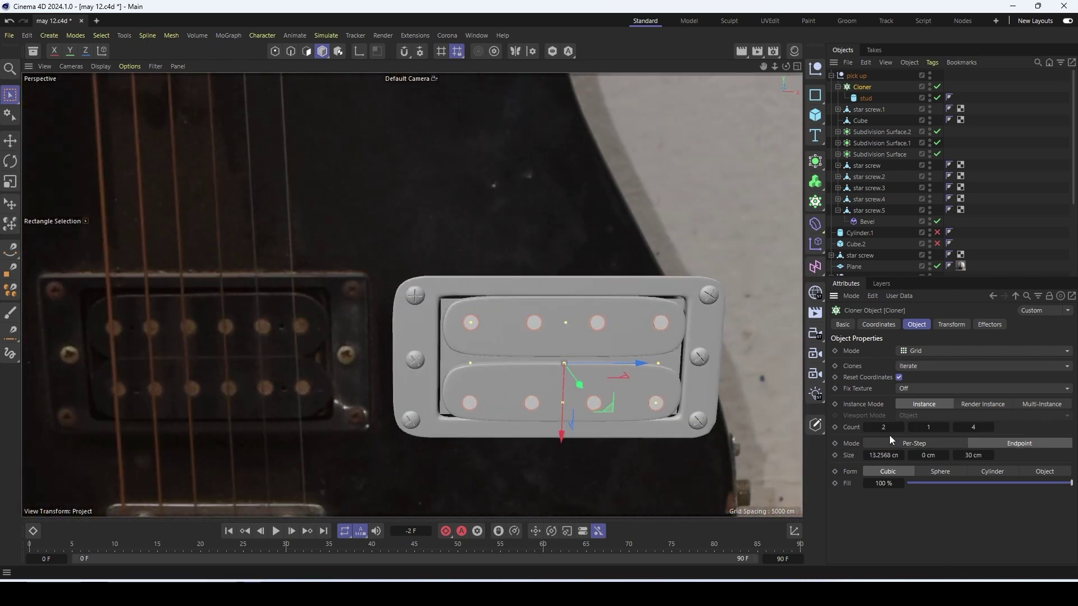
Set the grid to 6 clones per row with an 11.2568 cm X size as Multi-Instances, and nudge it into line with both coils
left_click_drag(614, 366, 640, 365, "alt")
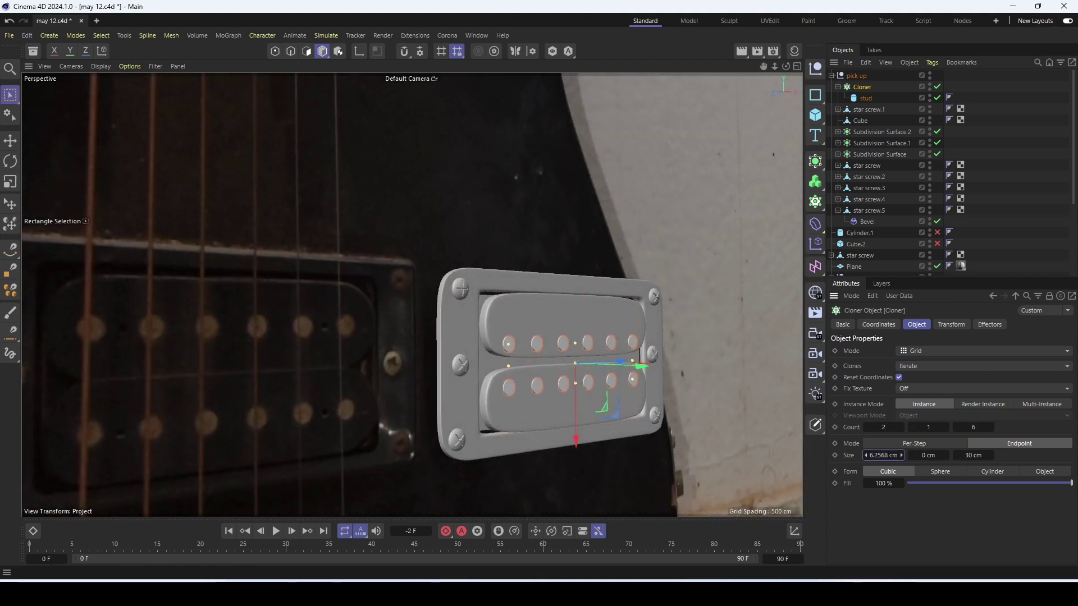
scroll(570, 435, "up", 2)
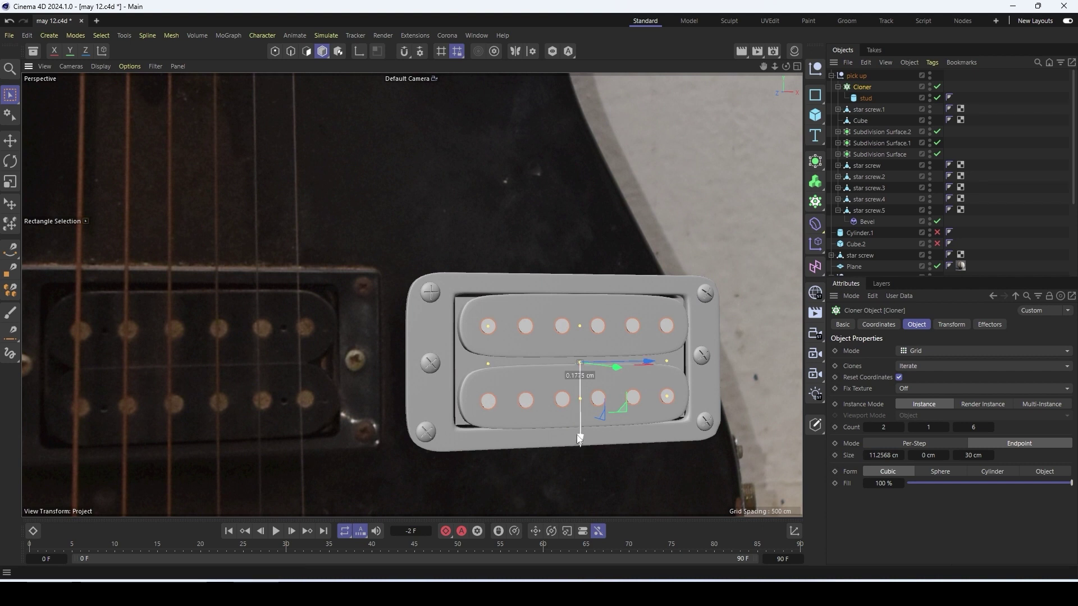
left_click_drag(580, 439, 577, 433)
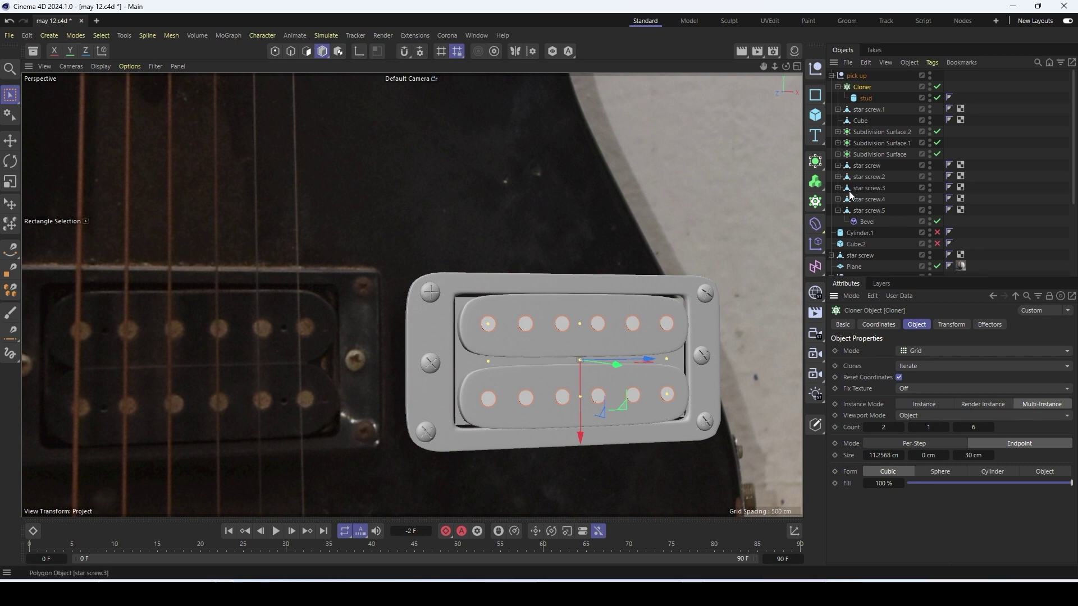
Select the whole pick up group and move it from the reference photo onto the front of the guitar body
left_click(836, 76)
scroll(371, 328, "down", 8)
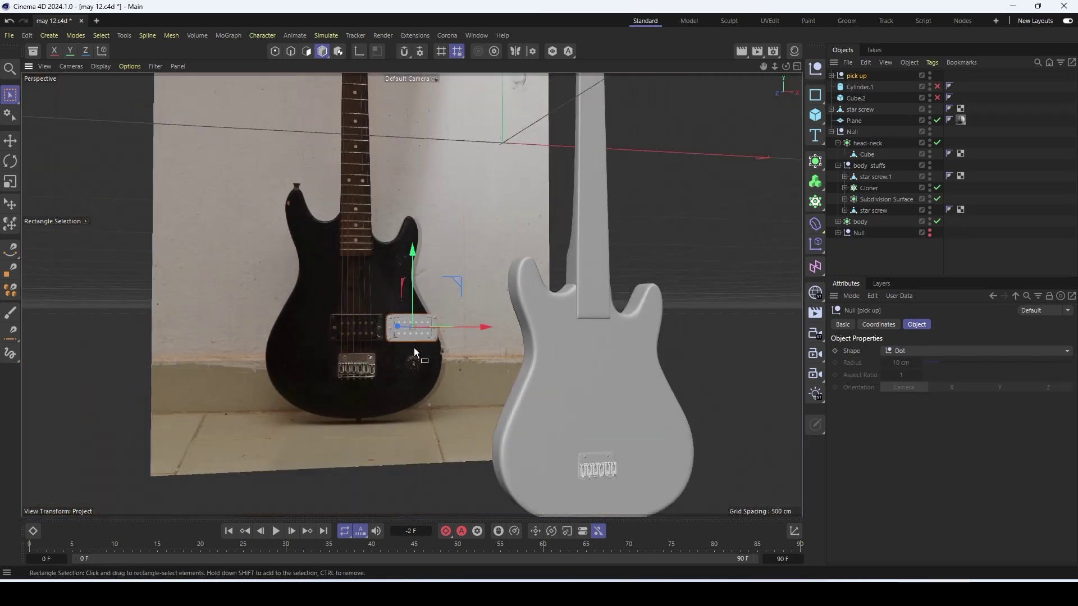
left_click_drag(414, 352, 385, 320, "alt")
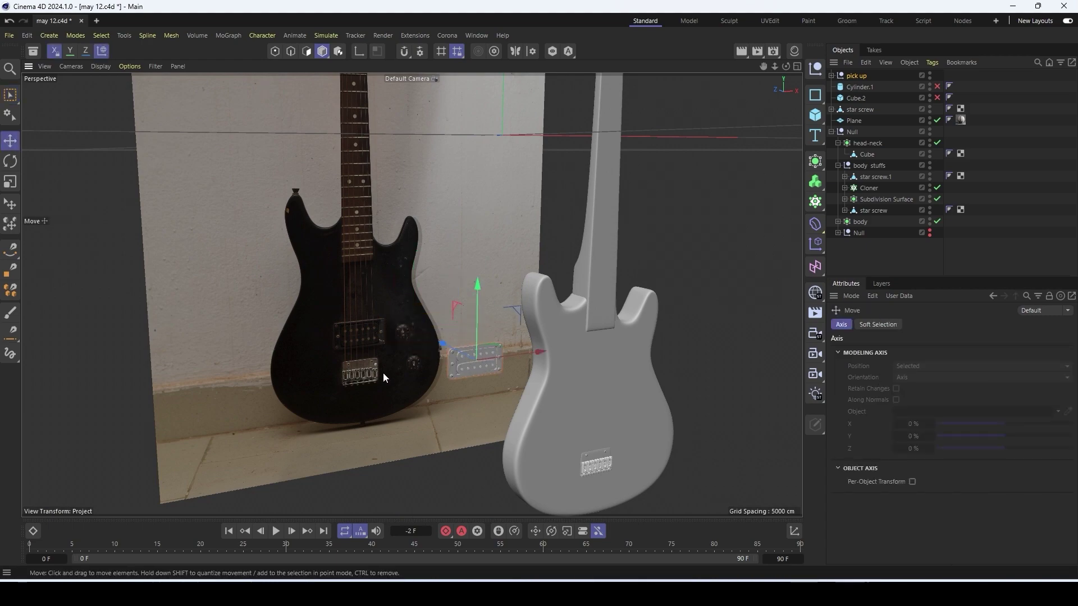
scroll(373, 320, "up", 5)
left_click_drag(372, 319, 336, 279, "alt")
scroll(368, 313, "up", 5)
scroll(368, 312, "down", 8)
left_click_drag(478, 230, 680, 195)
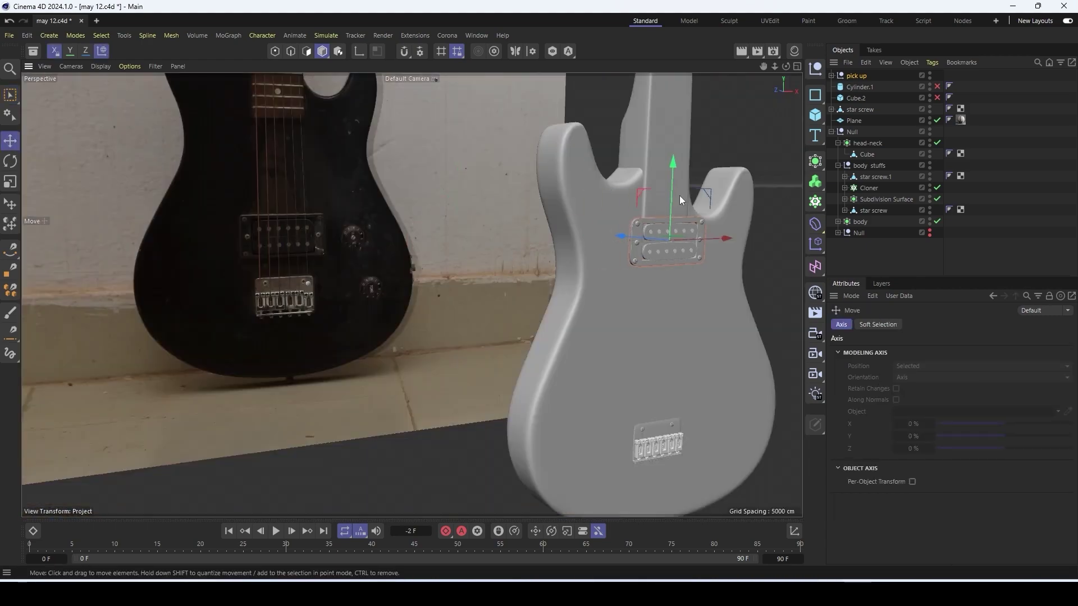
Show the front view shaded and move the pickup down the body to just above the bridge
left_click(797, 66)
left_click(797, 301)
scroll(481, 272, "down", 5)
left_click(101, 66)
left_click(137, 101)
left_click_drag(509, 239, 510, 280)
scroll(581, 353, "down", 5)
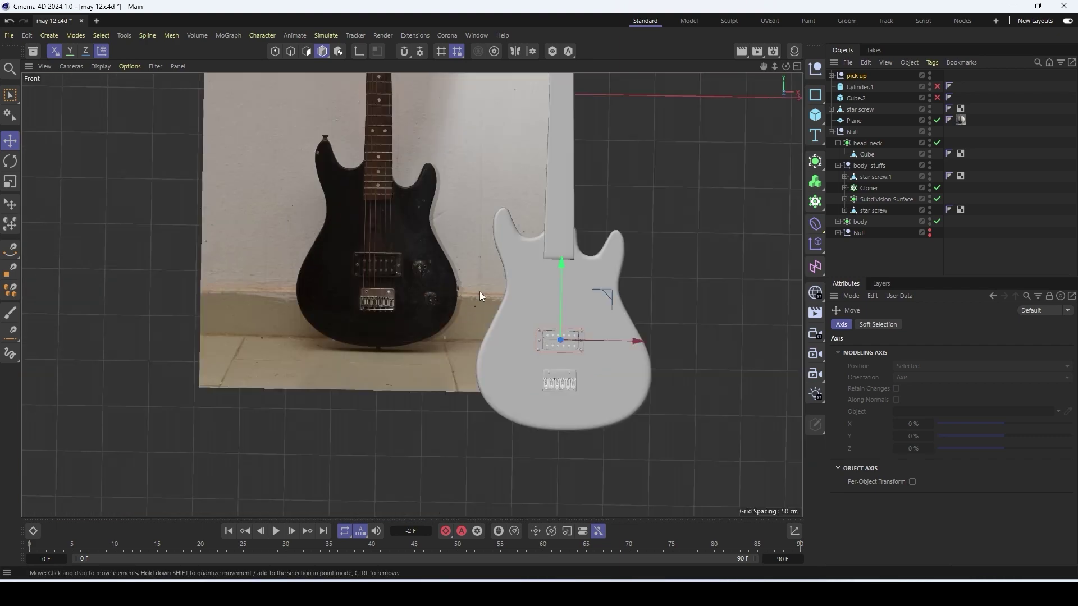
Add a cylinder over the volume knob in the reference photo and scale it to the knob's cap
scroll(568, 324, "up", 3)
scroll(382, 384, "up", 8)
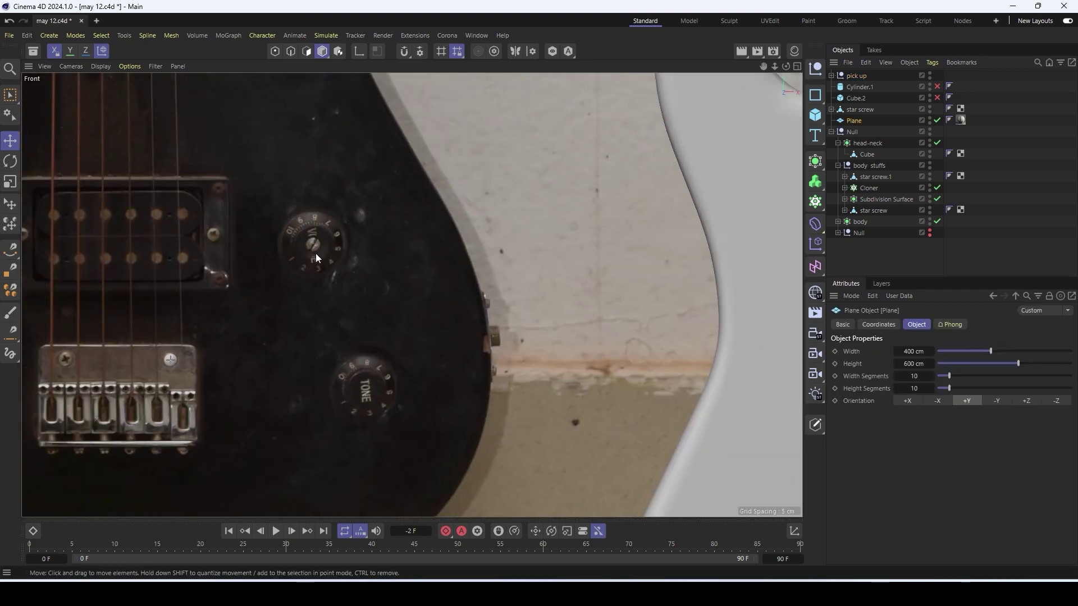
scroll(315, 254, "down", 10)
scroll(302, 222, "up", 3)
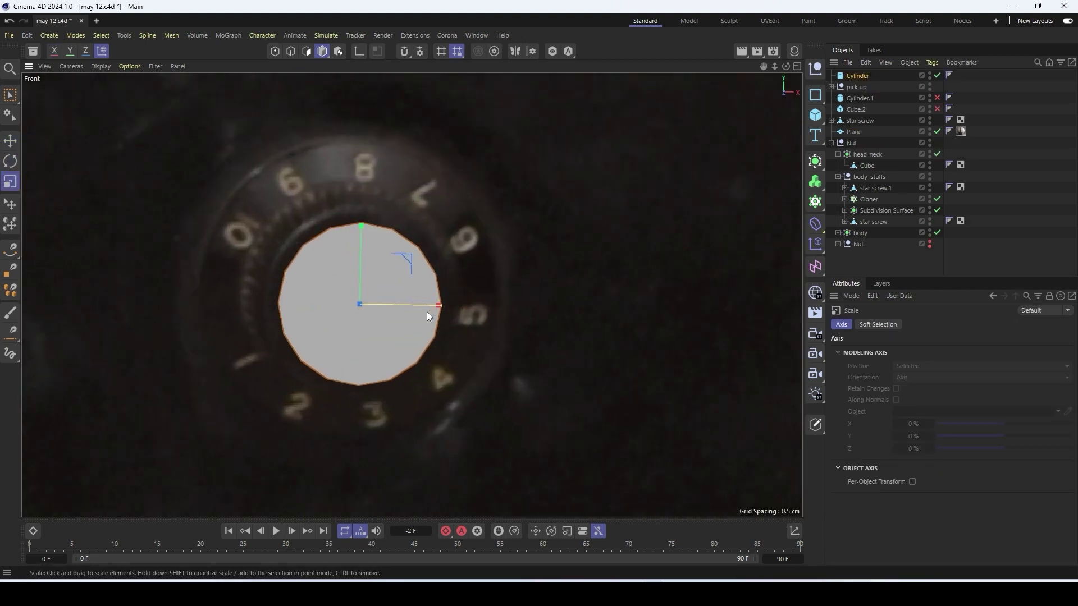
Extrude the cylinder's rear edge into a flared skirt, smooth it with a Subdivision Surface, and fit a torus around the cap
scroll(426, 311, "down", 4)
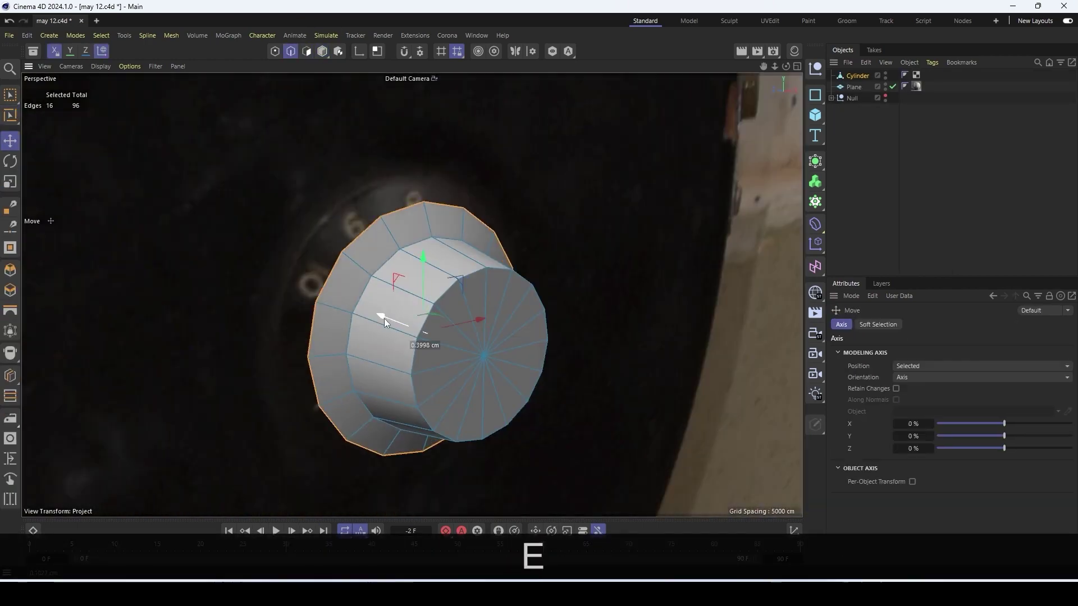
left_click_drag(384, 318, 310, 378, "alt")
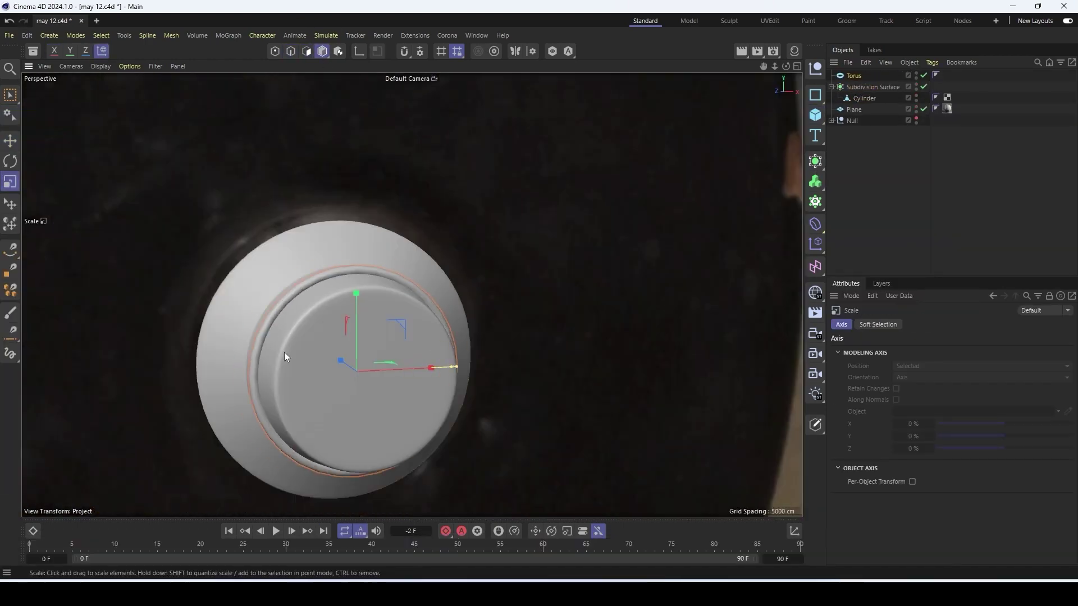
right_click_drag(284, 352, 449, 415, "alt")
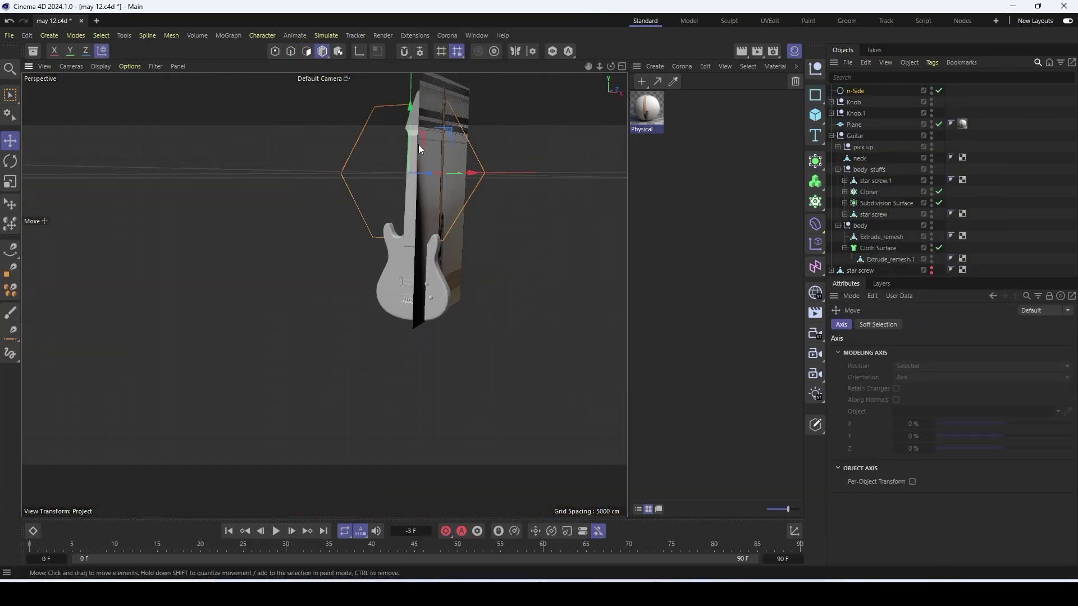
Place an n-Side spline on the side of the guitar body, rotating and scaling it for the jack's hexagonal nut
key("e")
key("t")
key("e")
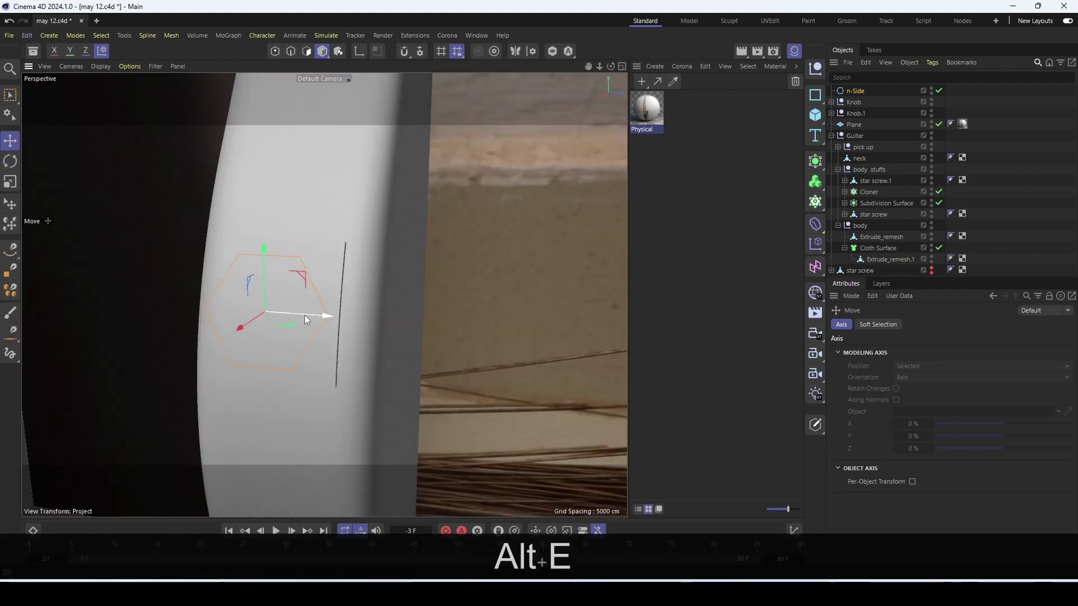
left_click_drag(305, 314, 125, 346, "alt")
key("t")
key("r")
left_click_drag(193, 338, 269, 303, "alt")
key("e")
Add a cylinder rotated 90° and place it on the body's side at the jack location
left_click(815, 115)
left_click(956, 391)
type("90")
scroll(561, 317, "down", 5)
left_click_drag(510, 321, 569, 243, "alt")
scroll(569, 242, "down", 2)
key("1")
left_click_drag(382, 260, 185, 359)
key("r")
key("e")
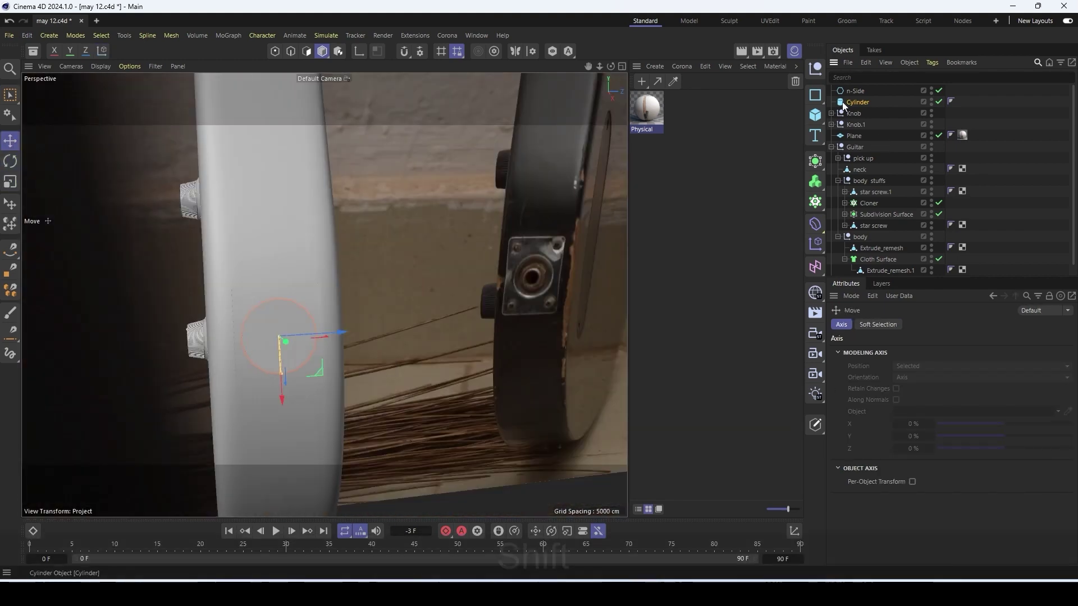
Move the n-Side spline and cylinder into the body group and add a Boole to cut the jack opening
left_click(854, 91, "shift")
left_click_drag(857, 102, 865, 241)
left_click_drag(815, 161, 943, 249, "alt")
left_click_drag(360, 281, 566, 309, "alt")
Sweep a profile spline along the hexagonal n-Side to form the jack nut, and adjust its scale
left_click(815, 95)
key("t")
left_click_drag(814, 161, 944, 225)
left_click(875, 260)
left_click_drag(565, 309, 372, 366, "alt")
key("r")
key("t")
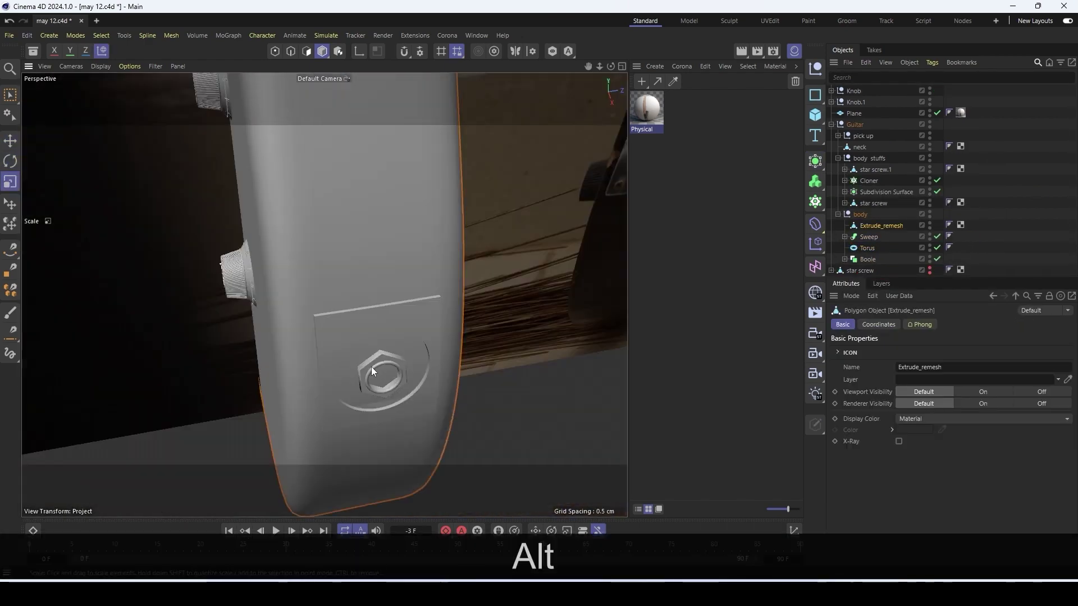
Fit the torus as a rounded rim around the socket opening inside the hexagonal nut
key("e")
left_click(871, 248)
left_click(916, 325)
key("w")
key("w")
key("w")
key("w")
key("w")
key("w")
left_click(944, 324)
left_click(943, 352)
key("r")
mouse_move(287, 348)
left_mouse_down("alt")
mouse_move(351, 387)
mouse_move(309, 303)
mouse_move(275, 348)
left_mouse_up("alt")
key("e")
Cut the Extrude_remesh body with Cylinder.1 in a Boole, and rename the jack plate mesh as Metal
left_click_drag(815, 161, 951, 249, "alt")
left_click(951, 249, "alt")
left_click(887, 225)
double_click(877, 258)
type("M")
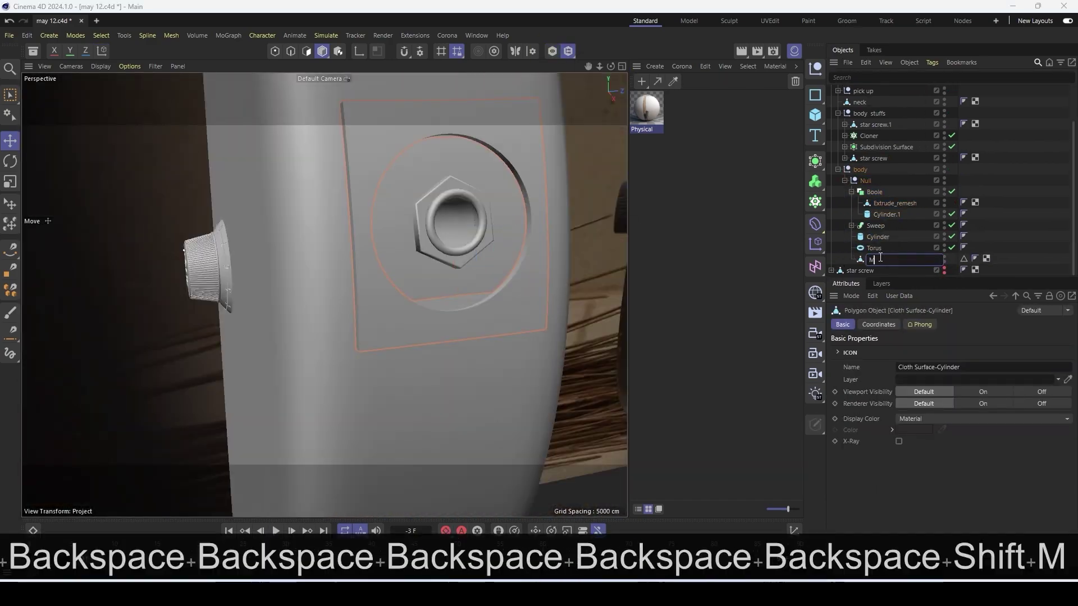
type("etal")
key("Return")
Add a Bevel deformer to the remeshed metal plate with a 40° angle threshold and 0.1 cm offset
key("Delete")
left_click(418, 170, "shift")
left_click(815, 224, "shift")
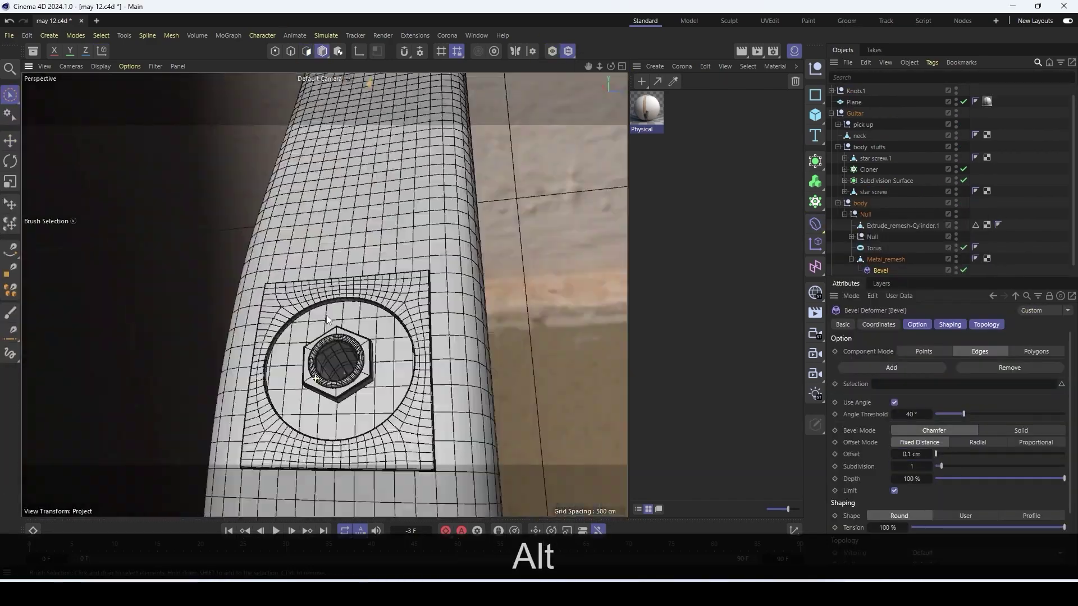
Group the metal plate, torus and nut together under one null
left_click(885, 259)
left_click(872, 237, "shift")
key("alt+g")
Try to close the circular hole in the metal plate with Close Polygon Hole
left_click_drag(427, 270, 269, 315, "alt")
left_click(290, 51)
left_click(10, 248)
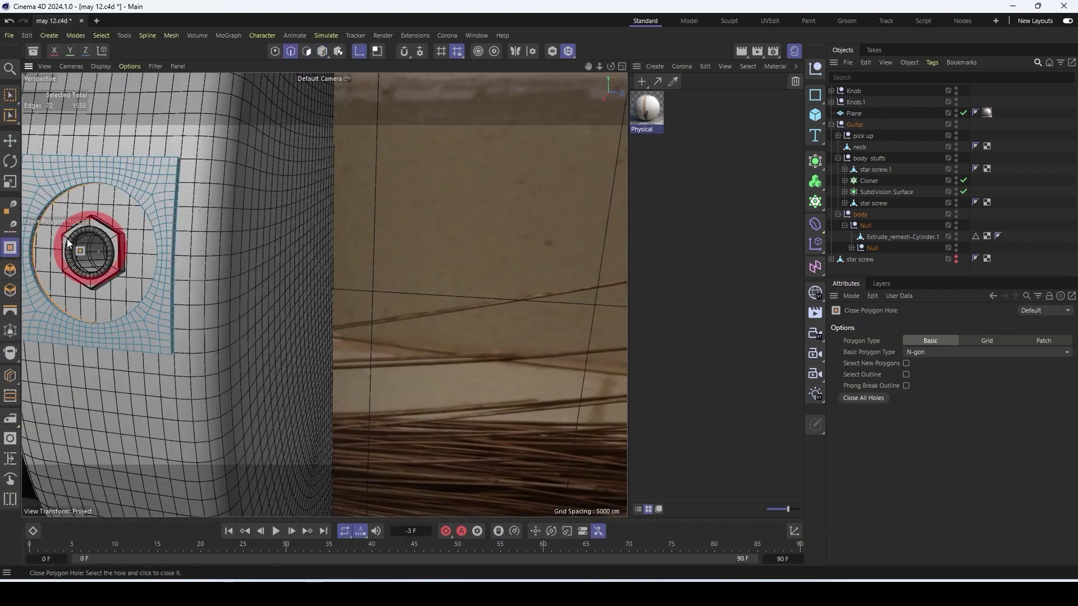
left_click(10, 310)
left_click(10, 247)
key("ctrl+z")
Extend the plate's circular hole edges inward toward the hexagonal nut by extruding and scaling them, and save the project
mouse_move(372, 217)
left_mouse_down("alt")
mouse_move(492, 312)
mouse_move(375, 237)
left_mouse_up("alt")
left_click(552, 51)
key("d")
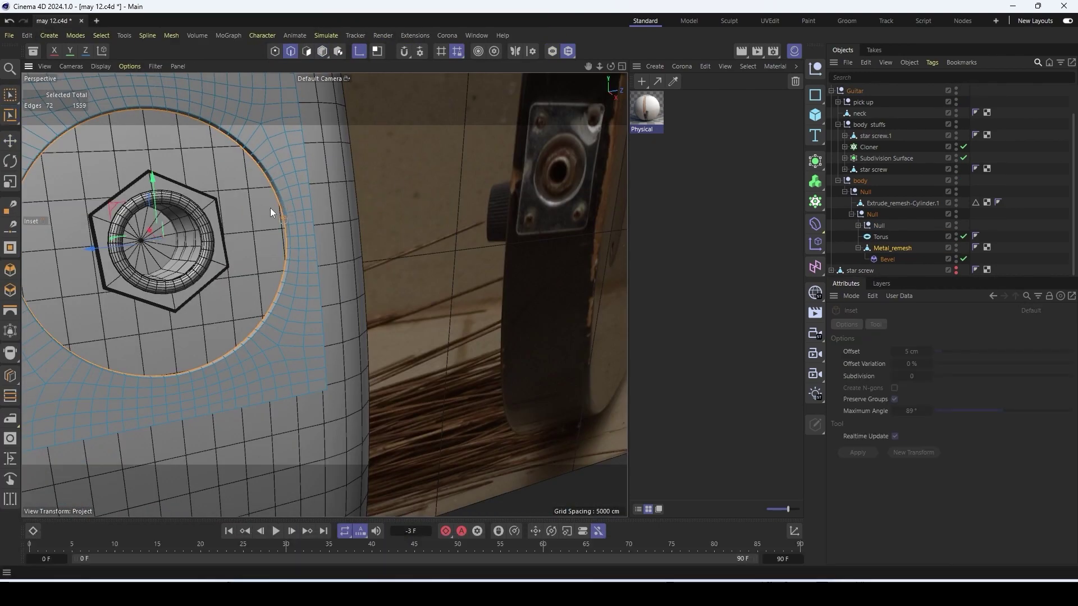
left_click(552, 51)
key("t")
left_click(553, 52)
key("ctrl+s")
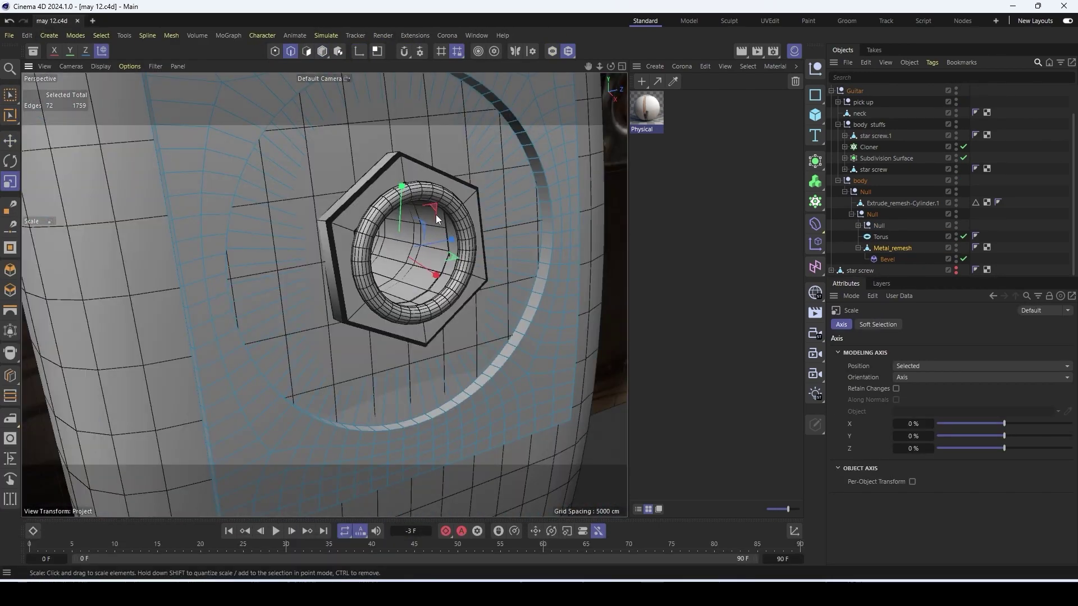
Remesh the metal plate with ZRemesher at 100% mesh density, 50% adaptiveness and Shading hard-edge detection, viewed without wireframe
key("e")
left_click_drag(436, 215, 357, 357, "alt")
left_click(322, 51)
key("n")
key("a")
left_click(971, 436)
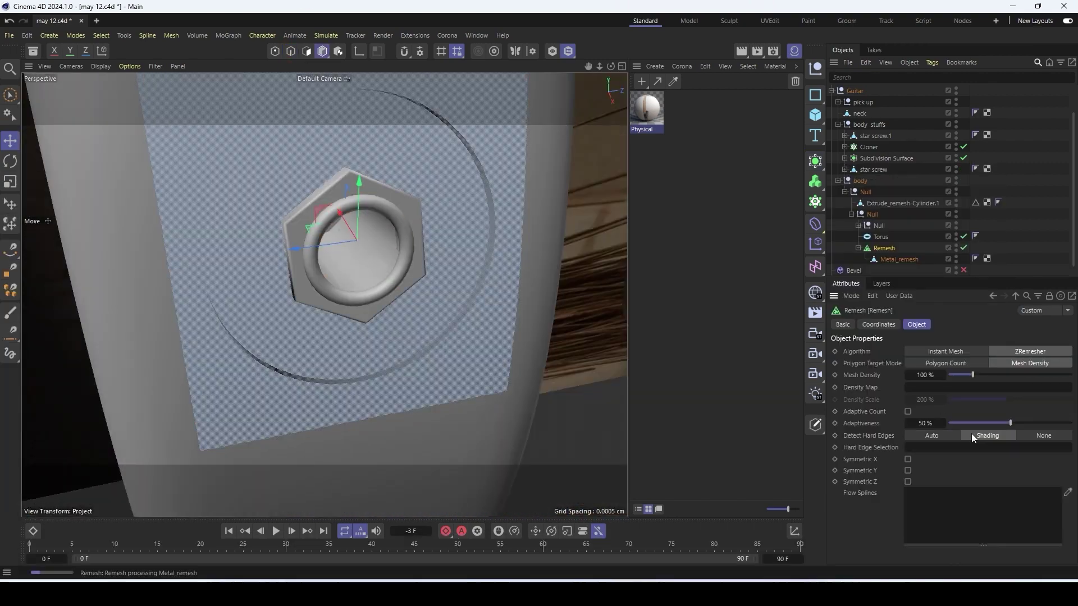
Make the remeshed plate editable under a Subdivision Surface and add a loop cut to tighten its edges
left_click(814, 161, "alt")
key("c")
left_click(909, 259)
left_click(307, 51)
left_click_drag(192, 258, 273, 225, "alt")
key("k")
key("l")
left_click_drag(273, 149, 432, 357, "alt")
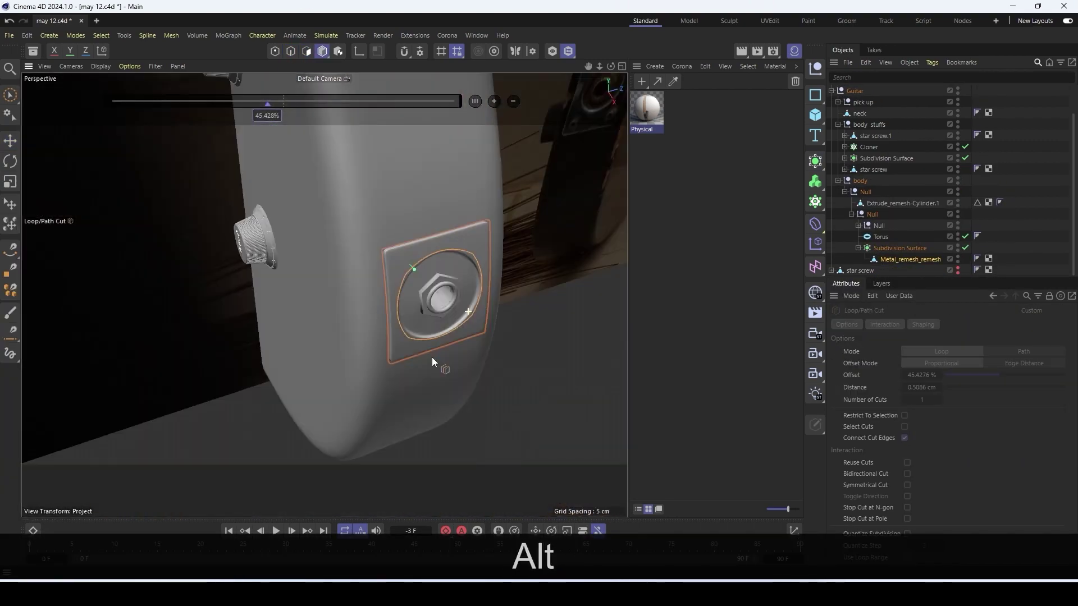
Copy star screw.1 into the jack plate group and reset its coordinates to 0 so it sits at the jack's centre
left_click(322, 51)
left_click_drag(875, 136, 881, 253, "ctrl")
left_click(879, 325)
type("0")
scroll(551, 339, "down", 5)
key("e")
scroll(404, 395, "up", 10)
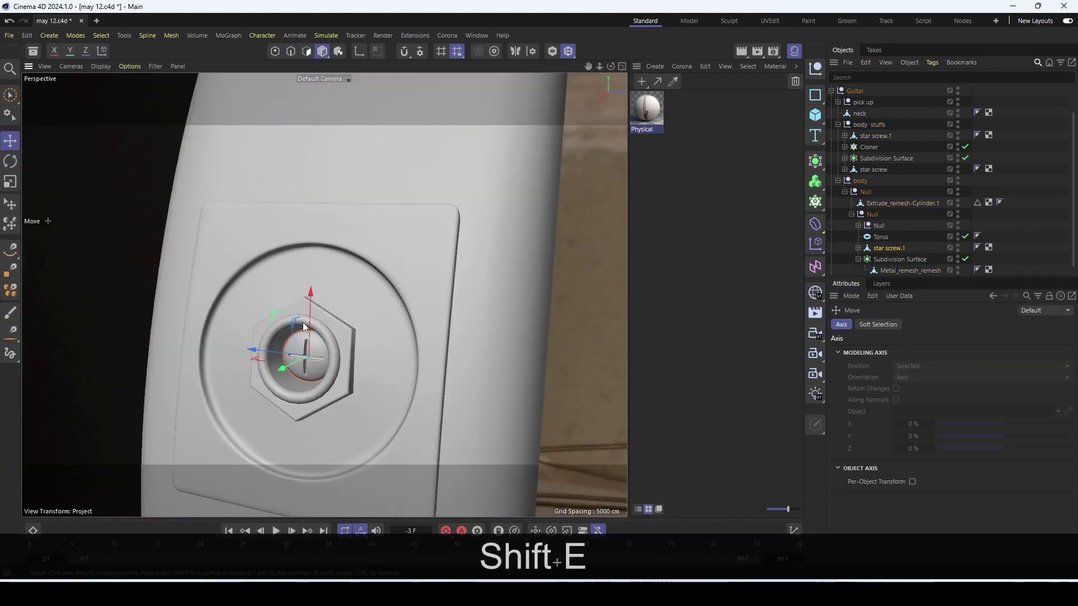
Move the screw to an upper corner of the jack plate and duplicate it toward another corner
left_click_drag(302, 322, 430, 217)
left_click_drag(429, 216, 480, 225, "alt")
key("ctrl+z")
left_click_drag(225, 285, 107, 286, "ctrl")
left_click_drag(126, 359, 186, 303, "alt")
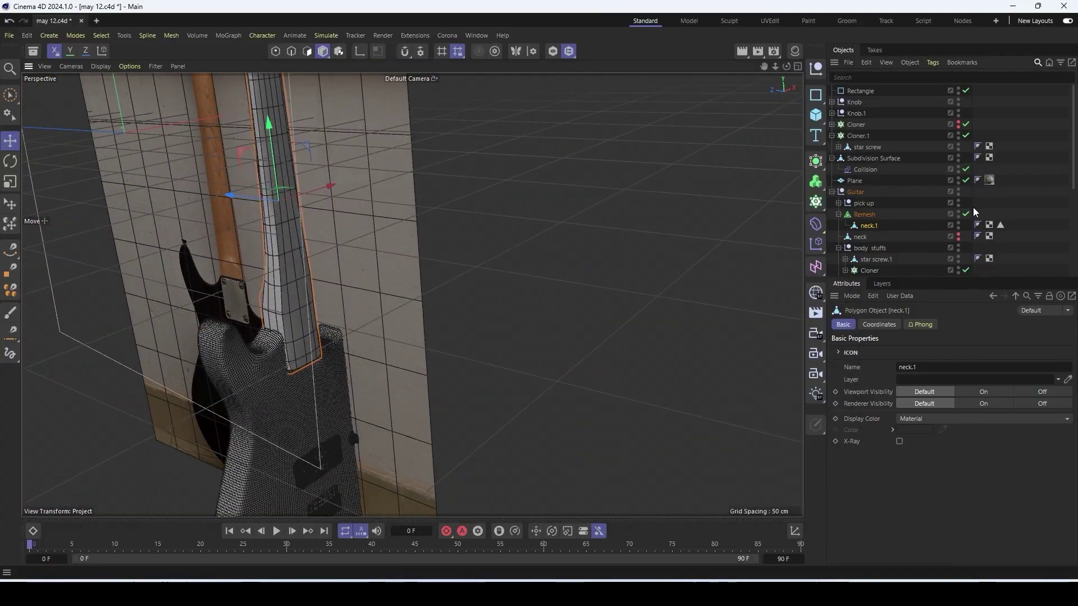
Bake the remeshed neck.1 into a single polygon mesh and display the model shaded without wireframe
scroll(324, 393, "up", 5)
left_click(322, 392)
scroll(322, 392, "down", 5)
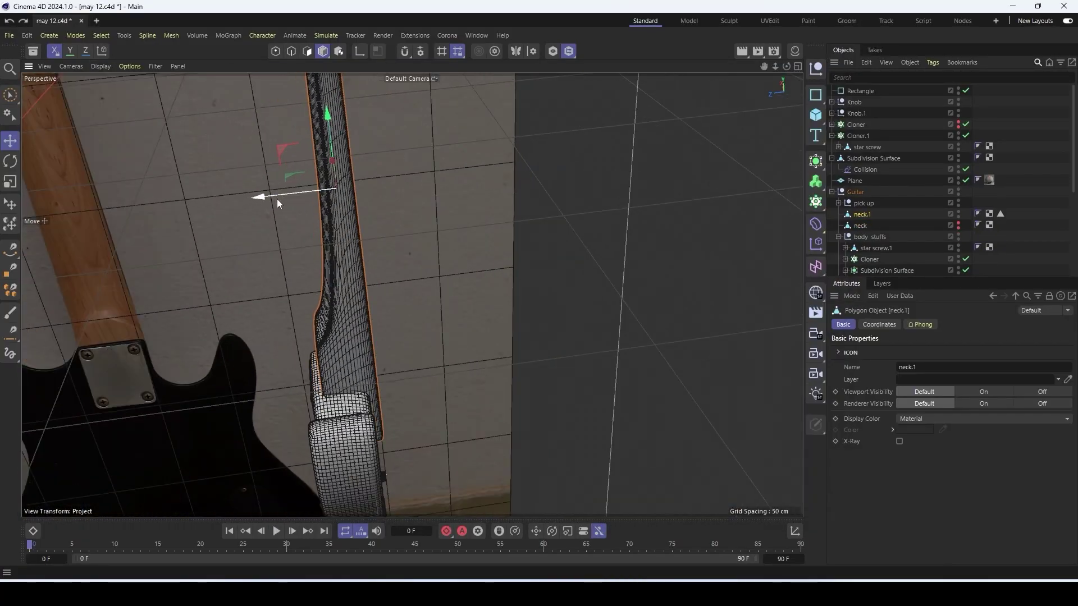
key("n")
key("a")
Add an n-Side spline for outlining the headstock's tuner buttons from the reference photo
mouse_move(276, 202)
left_mouse_down("alt")
mouse_move(41, 288)
mouse_move(261, 239)
left_mouse_up("alt")
left_click(261, 239)
scroll(418, 273, "up", 10)
scroll(418, 273, "down", 4)
left_click(815, 95)
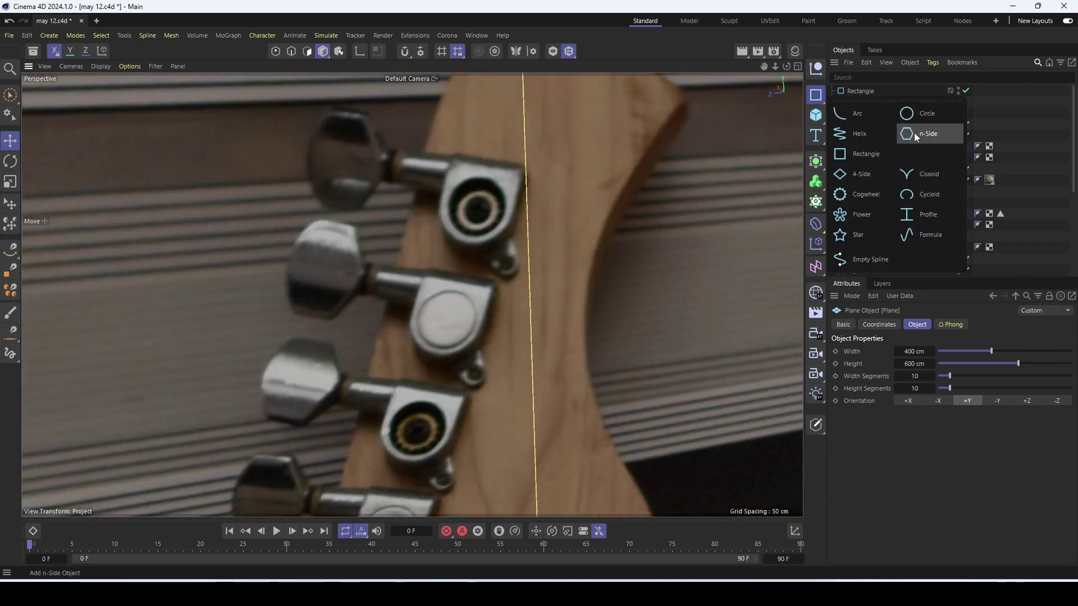
left_click(915, 136)
Scale down the n-Side spline, position it over the second tuner's button in the photo, and make it editable
scroll(518, 402, "down", 10)
key("r")
key("t")
left_click_drag(440, 252, 331, 241)
scroll(440, 252, "up", 5)
key("e")
scroll(331, 241, "up", 5)
mouse_move(309, 194)
left_mouse_down()
mouse_move(308, 181)
mouse_move(309, 207)
left_mouse_up()
scroll(289, 161, "up", 5)
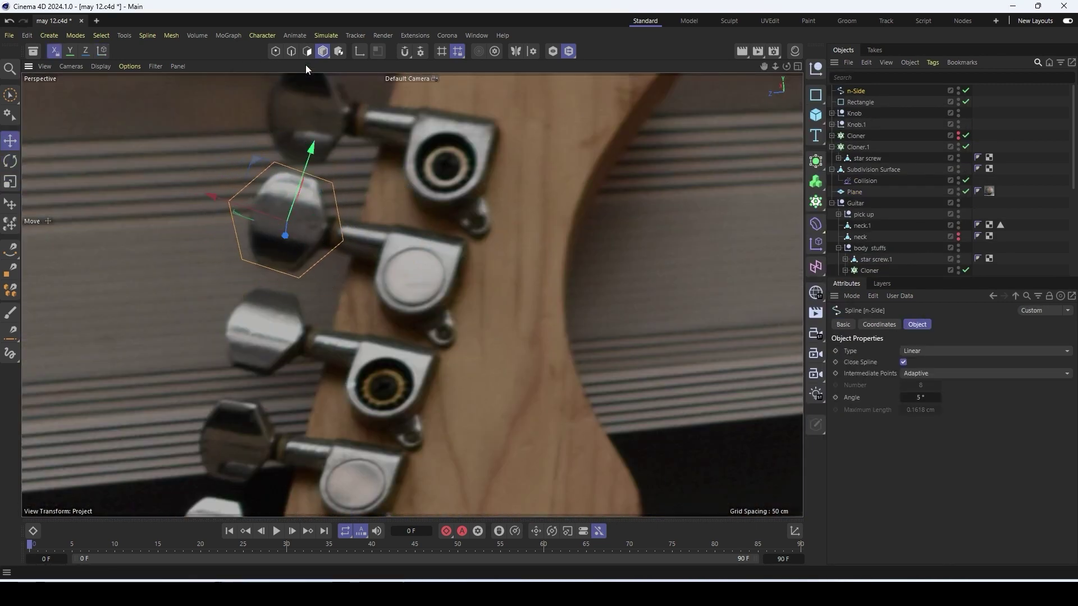
Give the n-Side spline's side point soft interpolation and move it so the outline curves along the tuner button
left_click(245, 207)
right_click(244, 207)
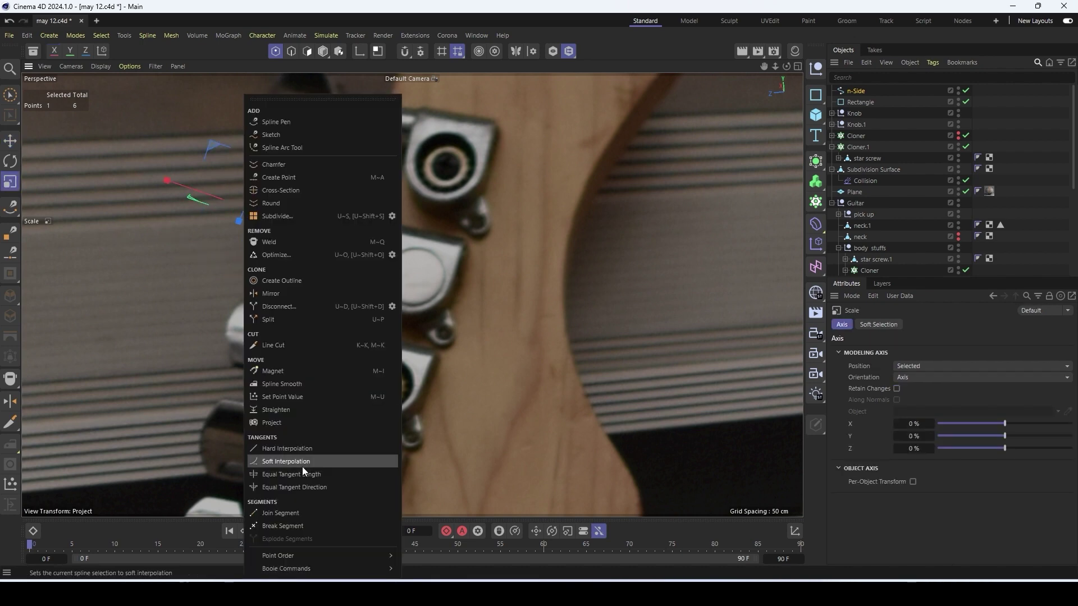
left_click(302, 464)
key("e")
left_click_drag(172, 181, 177, 183)
Extrude the tuner button outline with an offset of 2
left_click(816, 161, "alt")
double_click(918, 362)
type("2")
left_click_drag(399, 254, 337, 256, "alt")
Add a cylinder scaled to about 1.65 cm radius and 9.86 cm height, rotated and placed as the tuner button's shaft
left_click(815, 115)
key("t")
scroll(423, 254, "up", 5)
key("r")
left_click_drag(313, 175, 345, 276)
key("e")
key("x")
key("ctrl+z")
left_click_drag(342, 263, 337, 306)
left_click_drag(311, 311, 293, 326)
left_click_drag(337, 306, 445, 273, "alt")
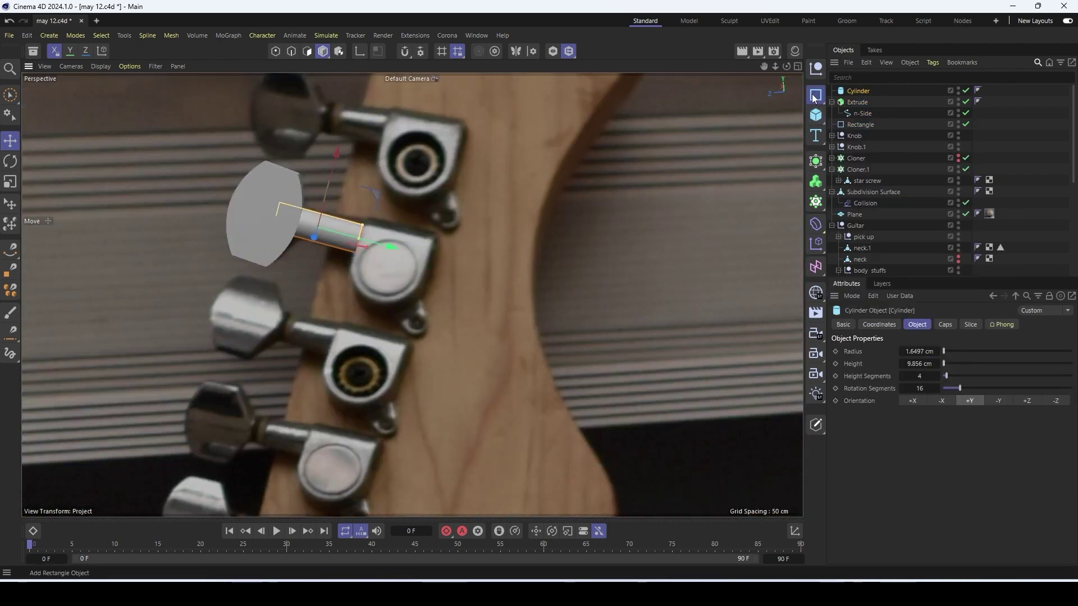
Add a rectangle spline, scale it down to fit the tuner housing in the photo, and make it editable
left_click(815, 95, "shift")
key("t")
scroll(404, 230, "up", 1)
left_click_drag(404, 230, 183, 229)
key("c")
scroll(362, 214, "up", 2)
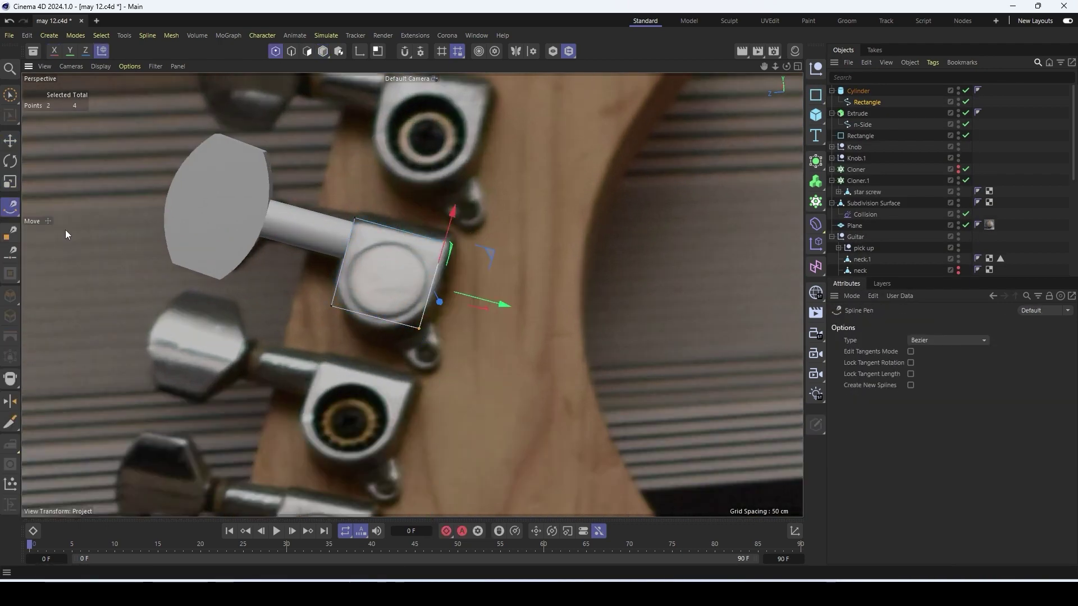
Add points to the rectangle's edges and pull its lower points along the tuner housing and out to the screw tab
left_click(10, 253)
left_click(430, 287)
scroll(438, 283, "up", 4)
left_click(367, 336)
left_click(324, 325)
left_click(11, 208)
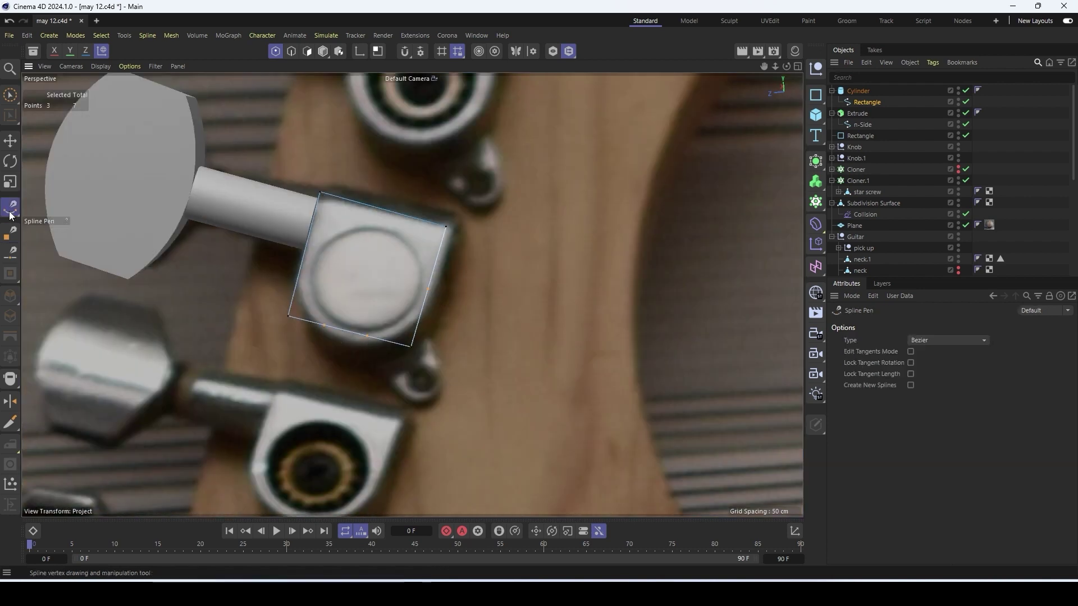
left_click_drag(426, 290, 424, 331)
left_click_drag(410, 346, 429, 400)
left_click(337, 256)
Apply soft interpolation to the outline's side and lower points and adjust the tangents to round the screw tab
key("e")
left_click(296, 289)
right_click(295, 292)
left_click(334, 461)
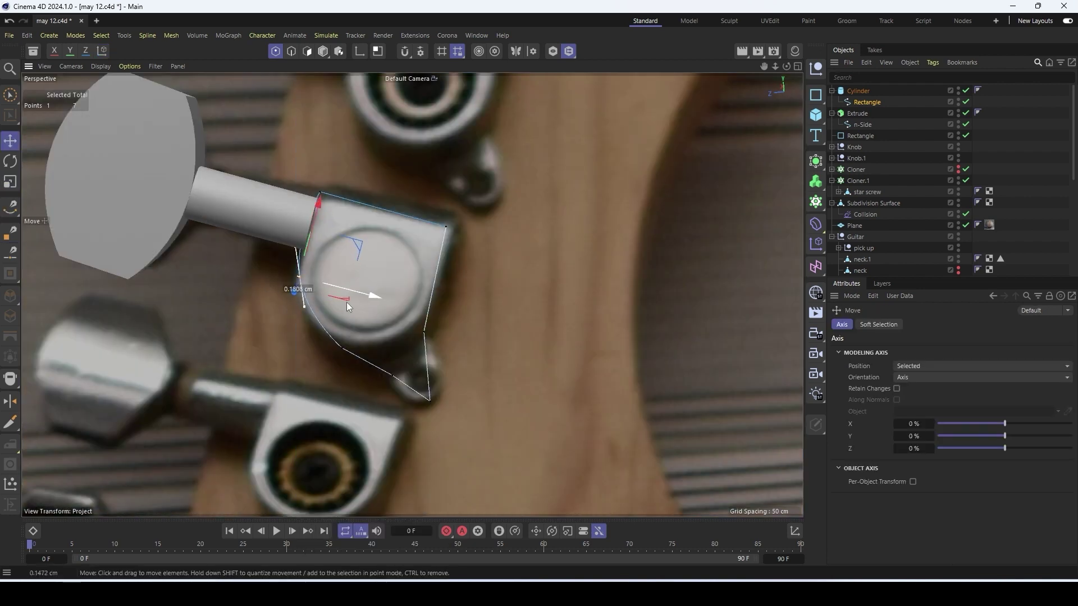
left_click(342, 348)
left_click(393, 375)
right_click(396, 379)
left_click(433, 461)
key("r")
key("t")
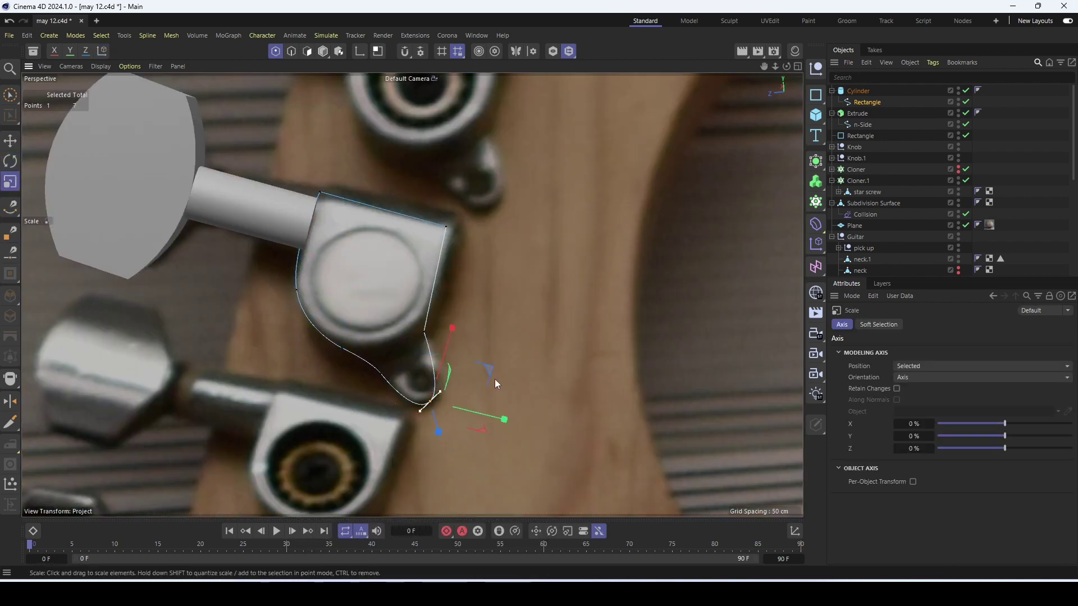
key("r")
Soften the housing outline's outer upper corner point and scale its tangents to about 50%
left_click(454, 225)
right_click(452, 227)
left_click(490, 460)
left_click_drag(314, 269, 266, 271)
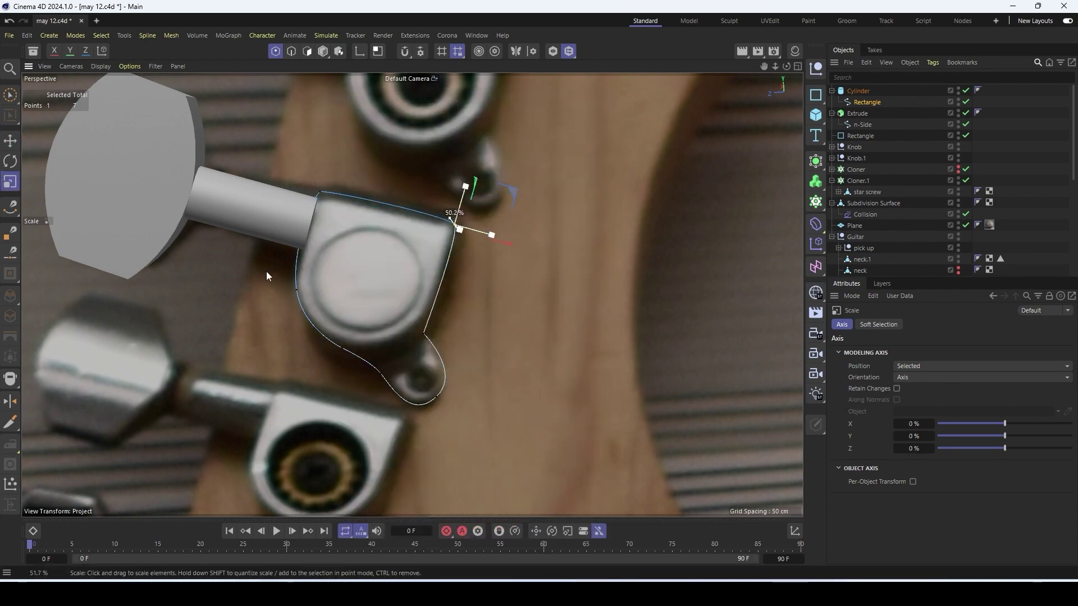
Reduce the tuner housing's extrusion depth and move the housing into line with the shaft
left_click_drag(915, 363, 865, 363)
left_click_drag(427, 314, 304, 325, "alt")
key("e")
left_click_drag(329, 340, 406, 278)
Adjust the cap bevel settings of the extruded tuner housing
left_click(866, 102)
left_click(857, 91)
key("t")
left_click(945, 325)
left_click_drag(941, 448, 927, 447)
left_click_drag(959, 459, 971, 458)
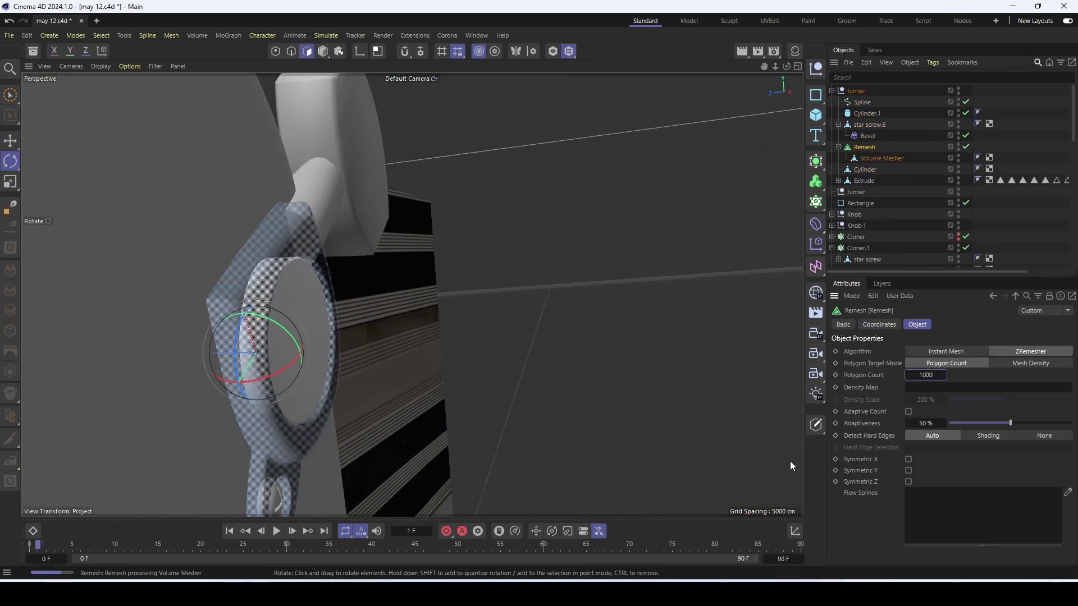
Fill-select a polygon region on the remeshed tuner housing
key("u")
key("f")
left_click(228, 295)
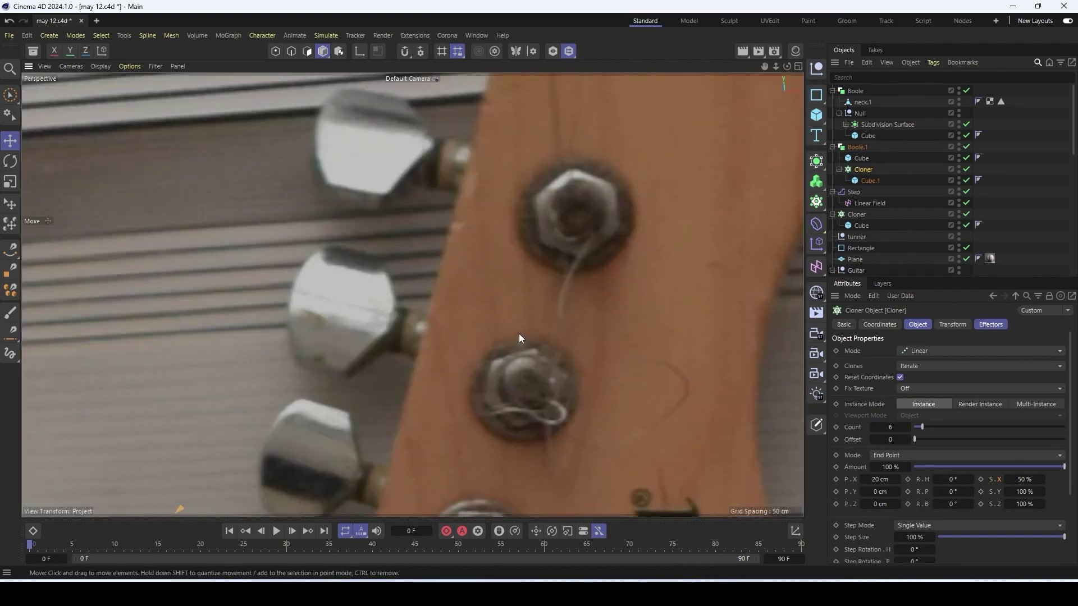
scroll(518, 334, "down", 10)
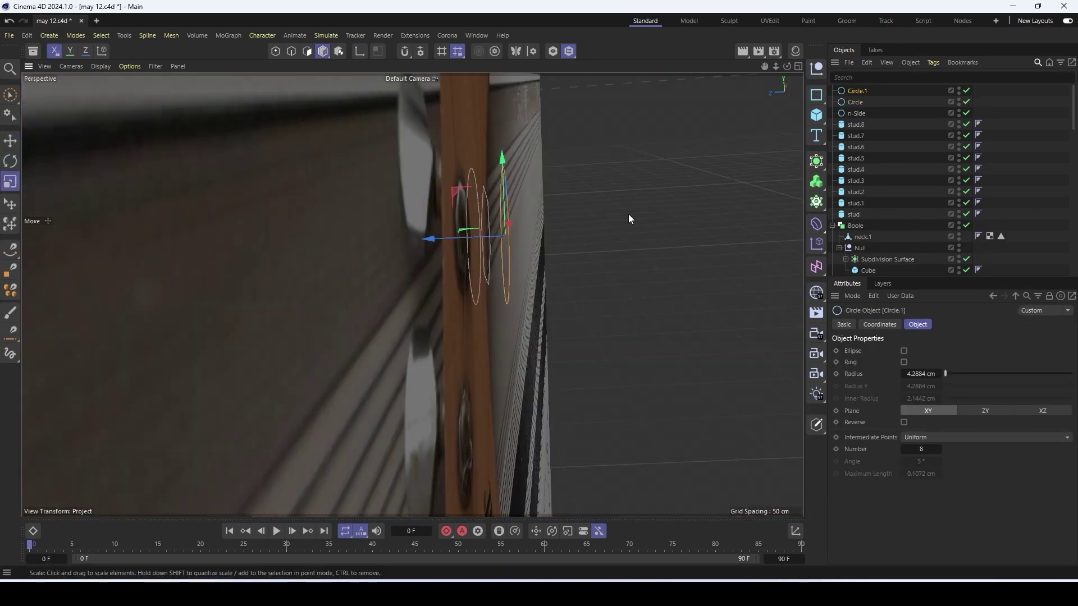
left_click(849, 137)
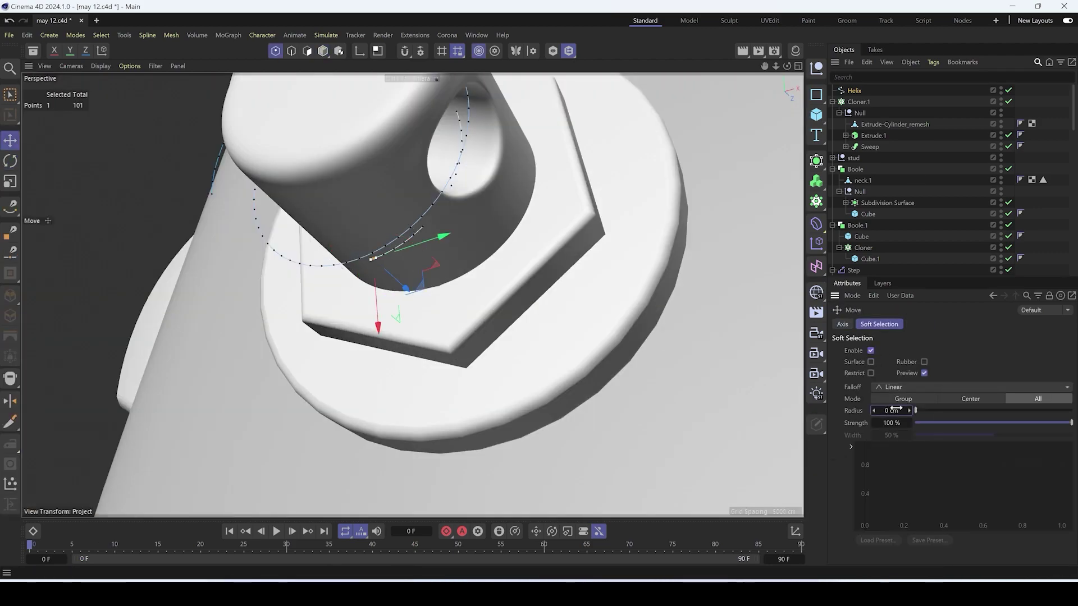
key("u")
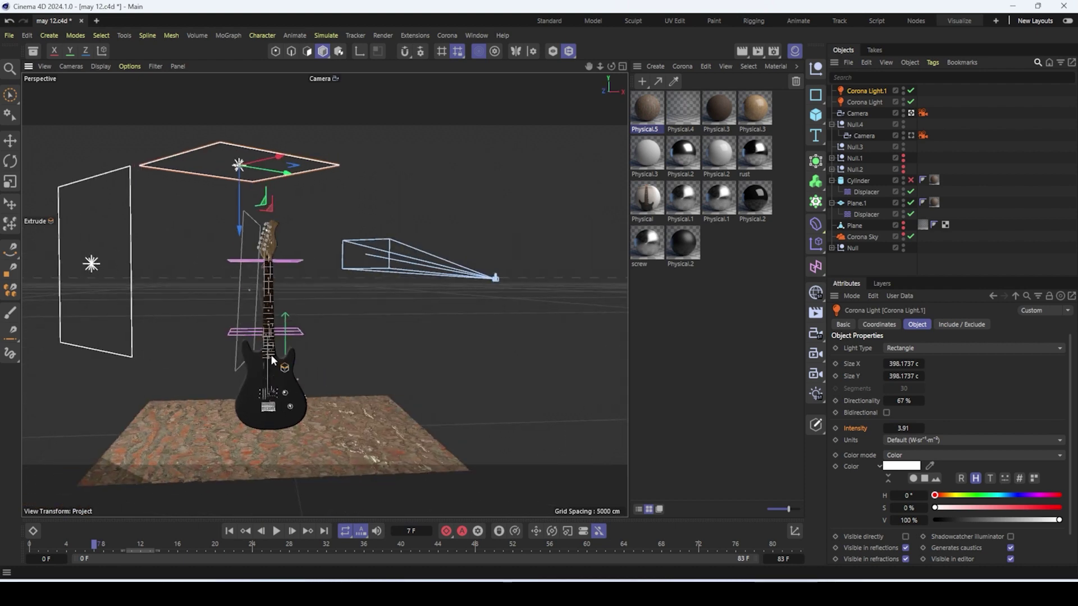
left_click_drag(981, 364, 986, 364)
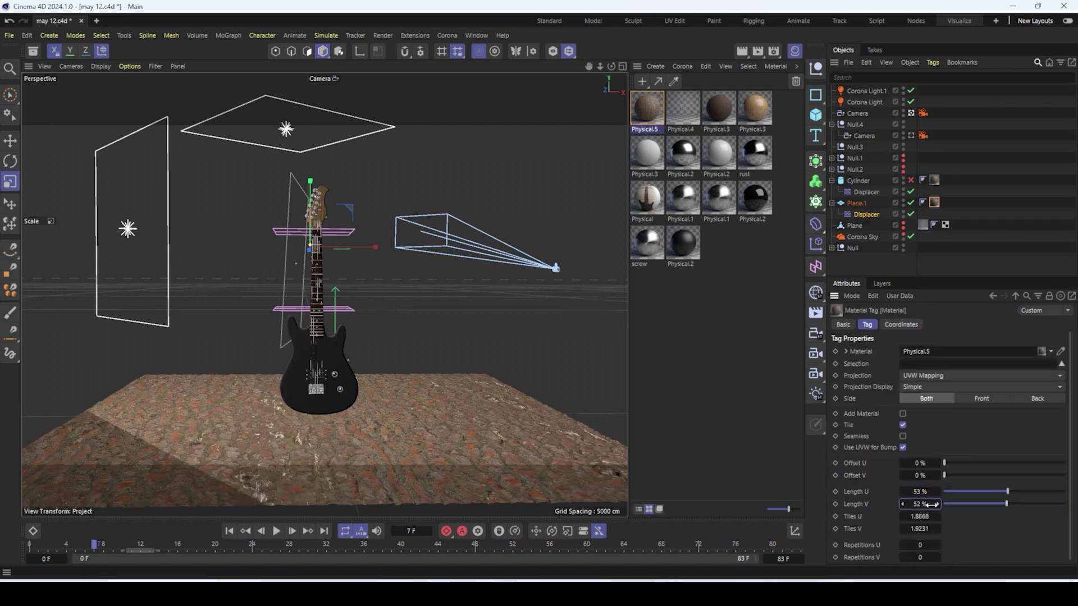
Show the object settings of Plane.1's Displacer and open the Physical.5 material's Opacity channel
left_click(914, 213)
left_click(925, 325)
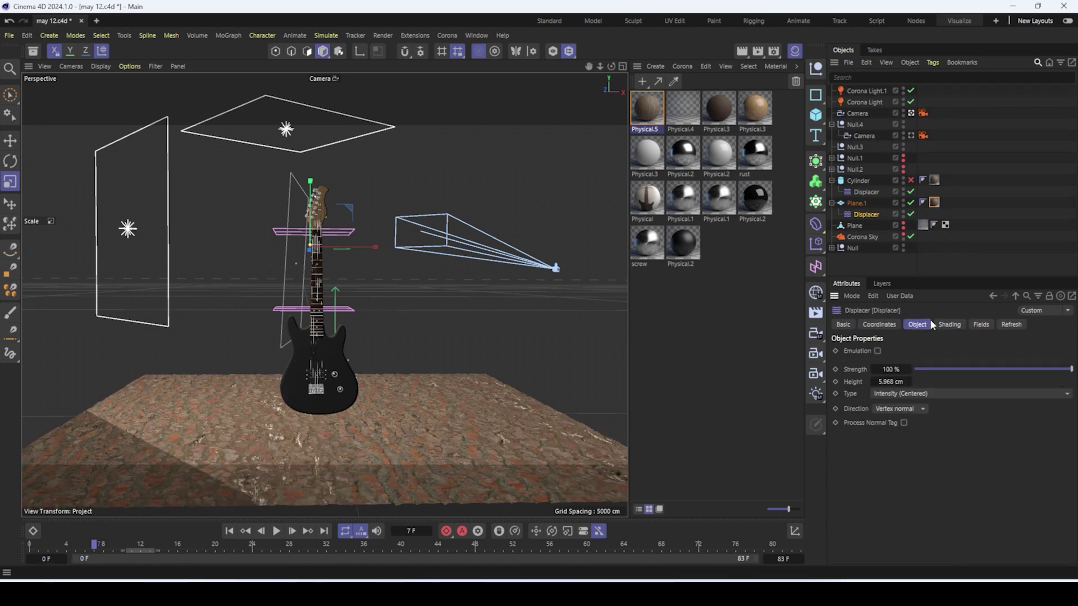
double_click(648, 110)
left_click(567, 188)
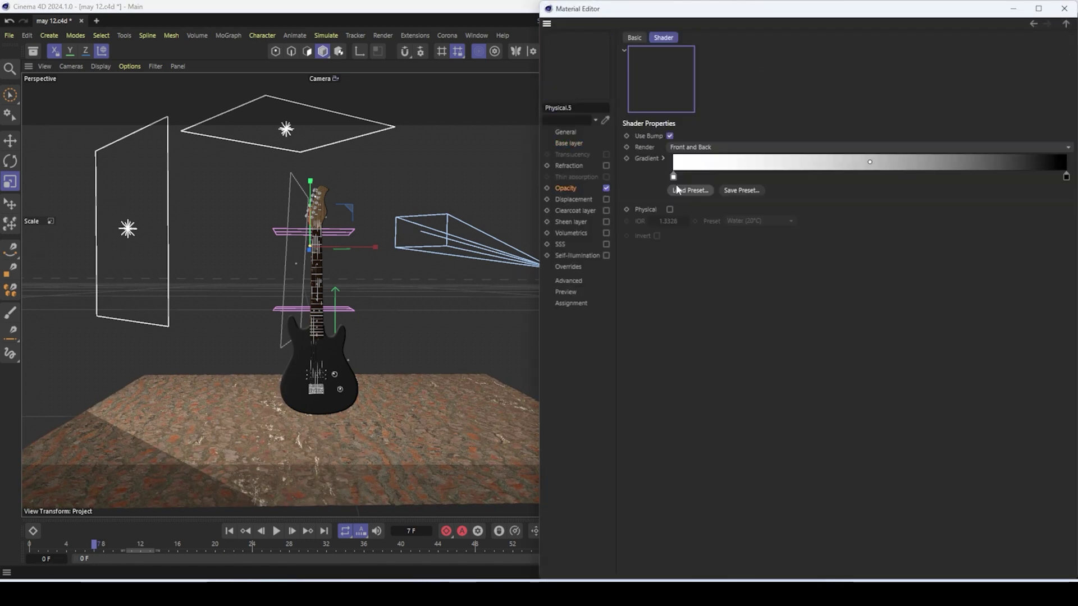